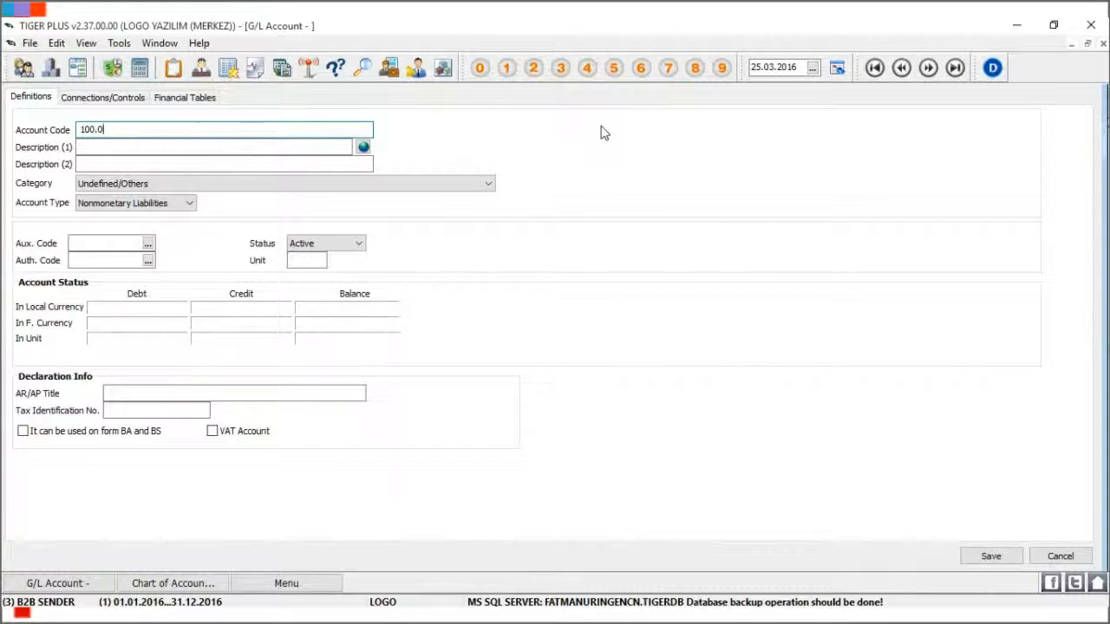
- Describe the new G/L account 100.01 as TL SAFE DEPOSIT and save it
key("Tab")
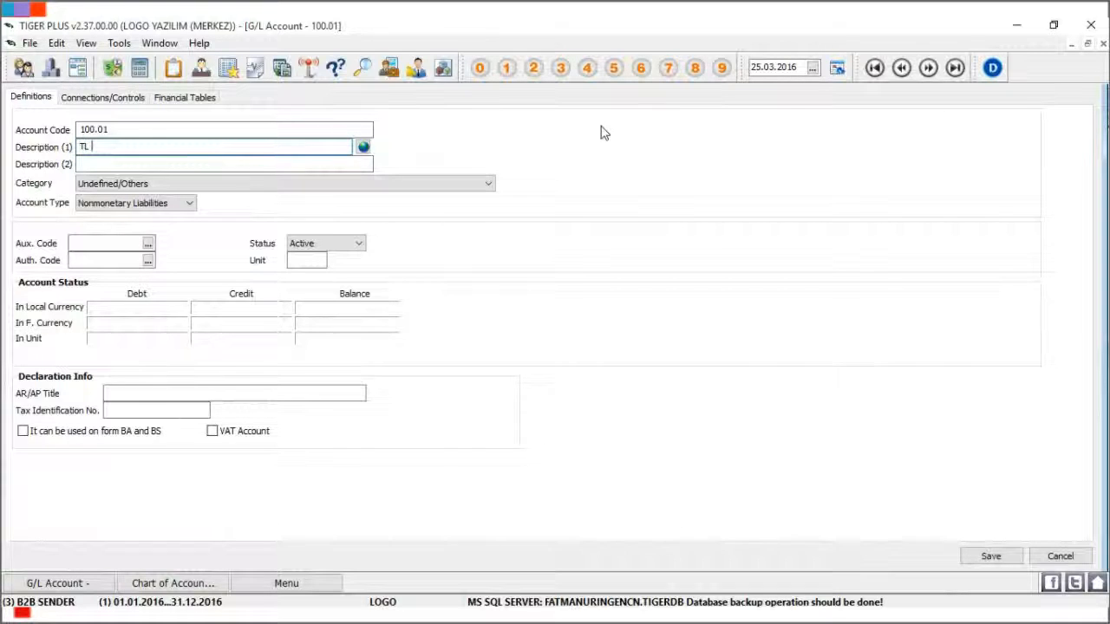
type("TL SAFE DEPOSIT")
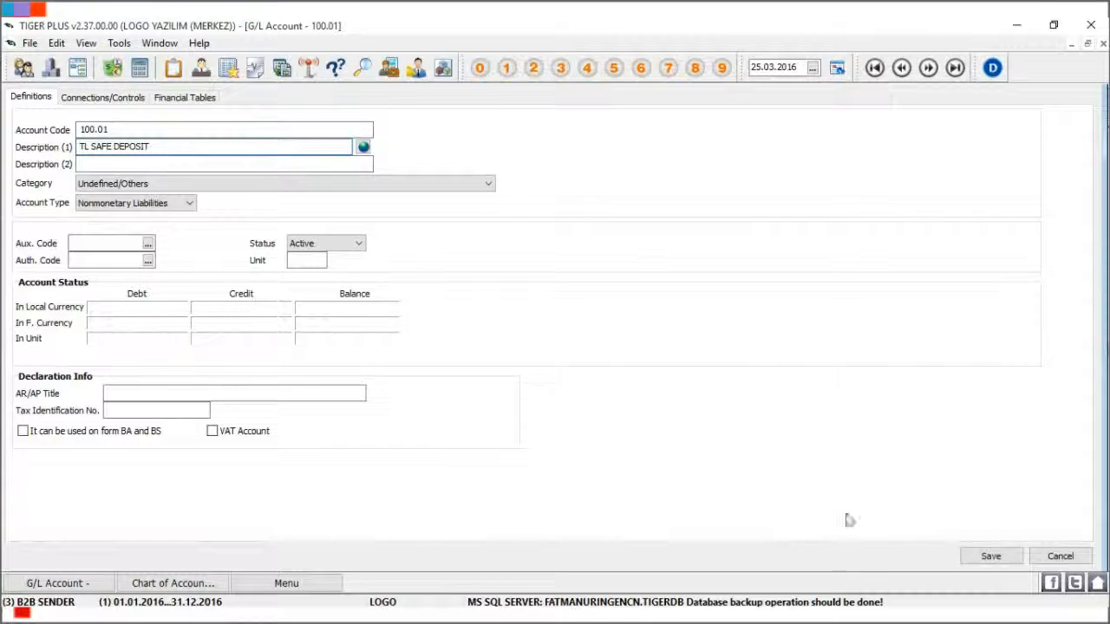
left_click(990, 557)
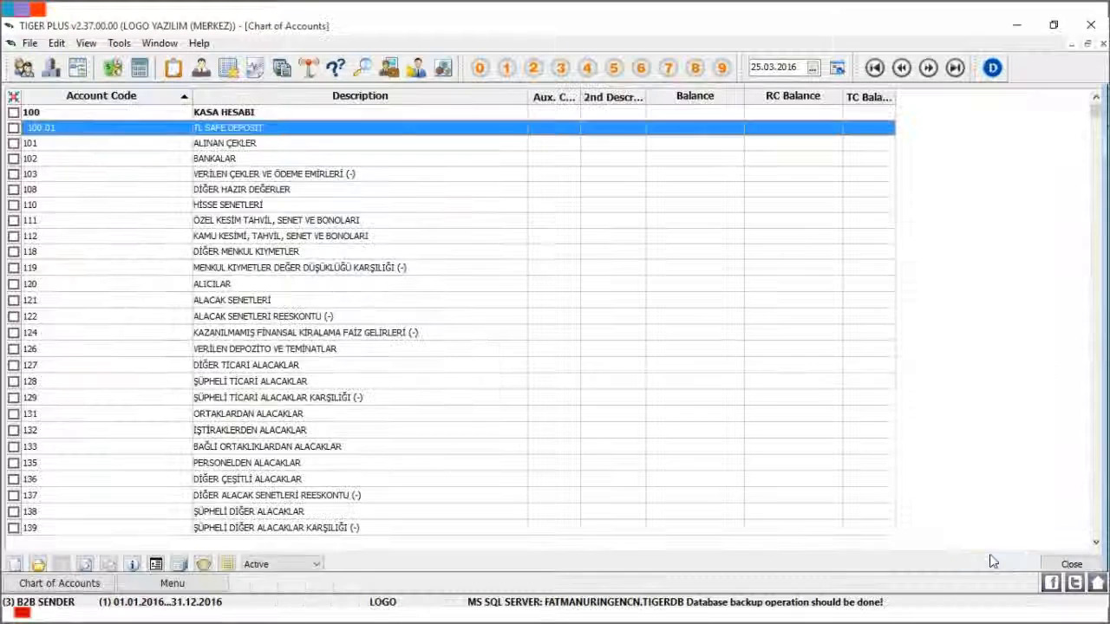
- Add G/L subaccount 100.02 with the description USD SAFE DEPOSIT and save it
right_click(351, 131)
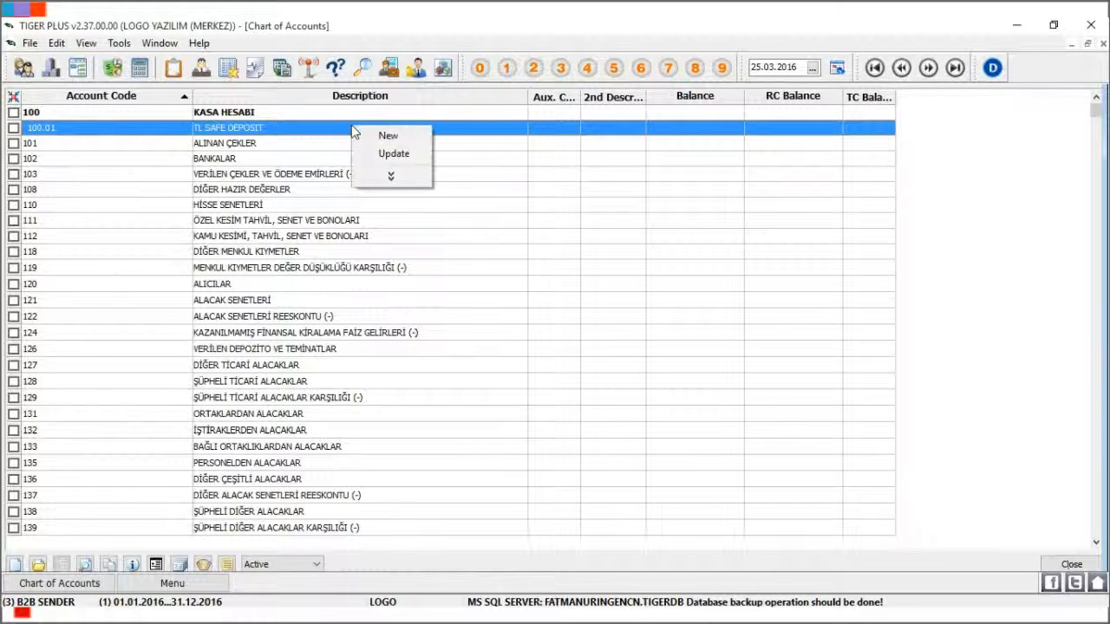
left_click(388, 137)
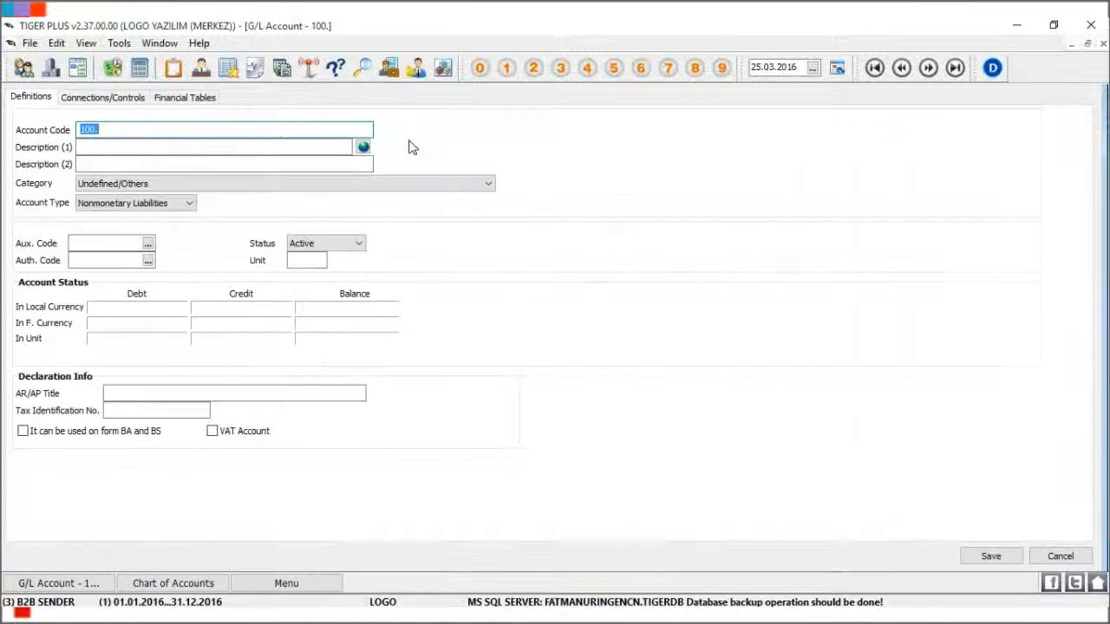
left_click(242, 131)
type("02")
key("Tab")
type("US")
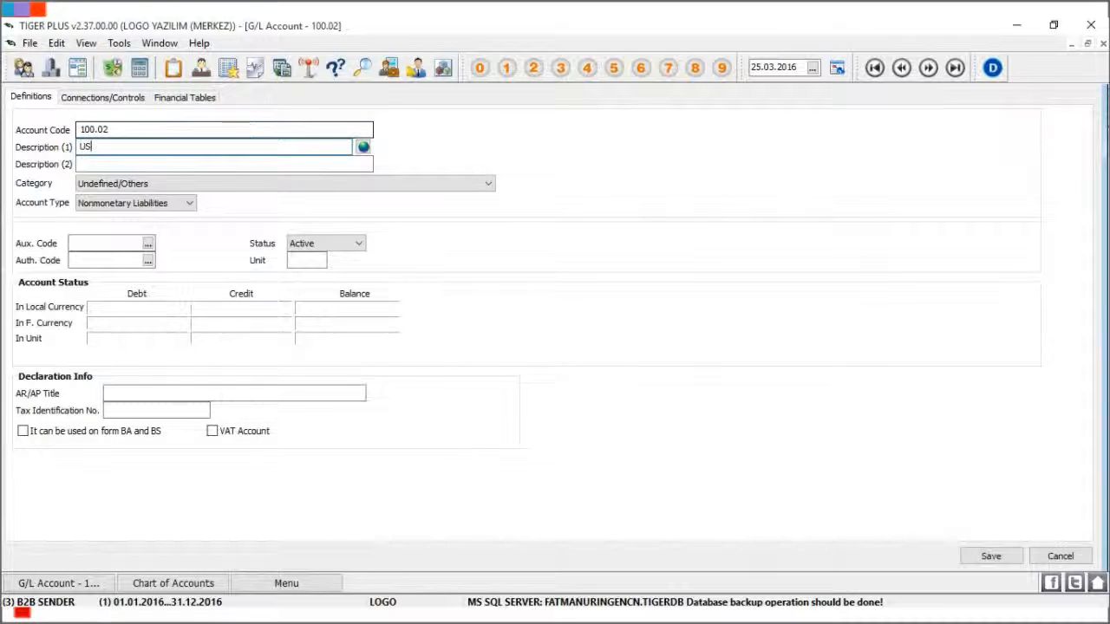
type("D SAFE DEPOSIT")
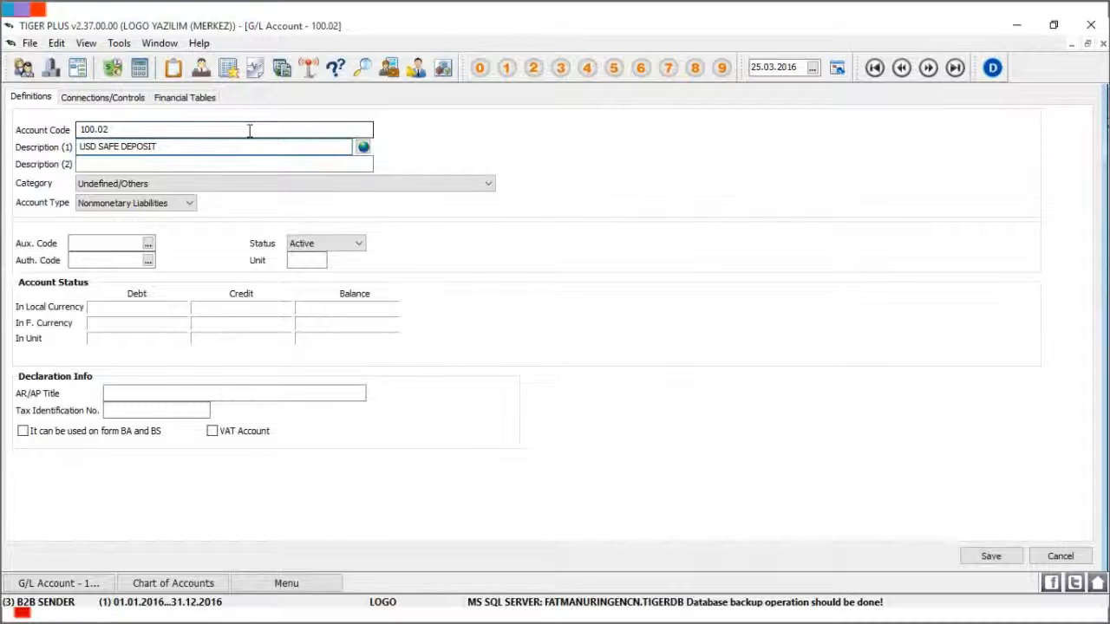
left_click(1010, 560)
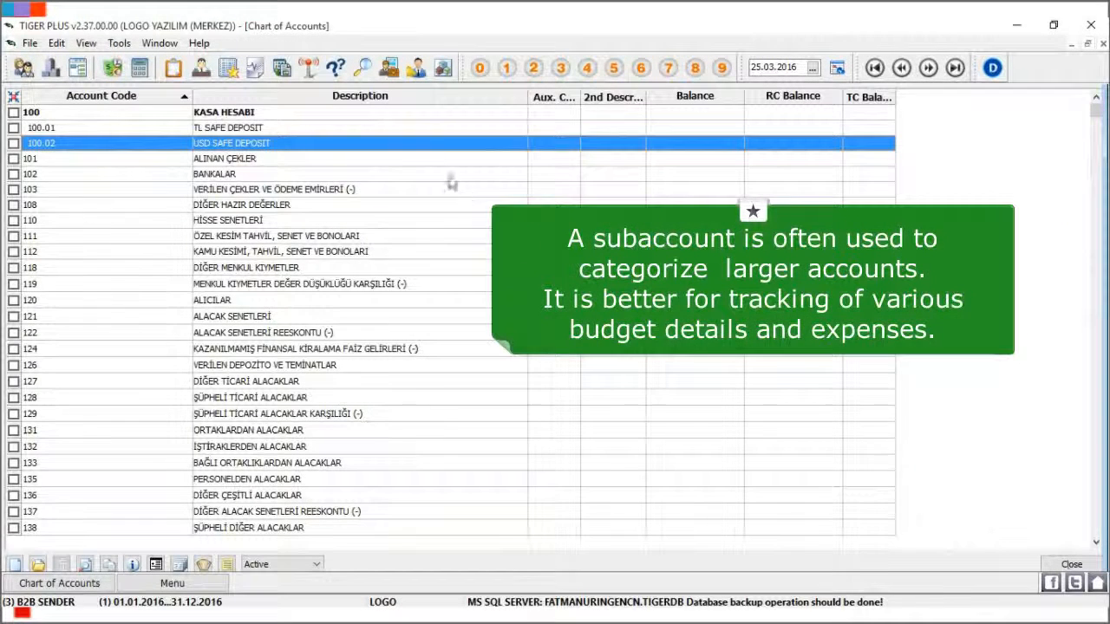
- Add G/L subaccount 100.03 with the description EUR SAFE DEPOSIT and save it
right_click(424, 151)
left_click(464, 156)
type("03")
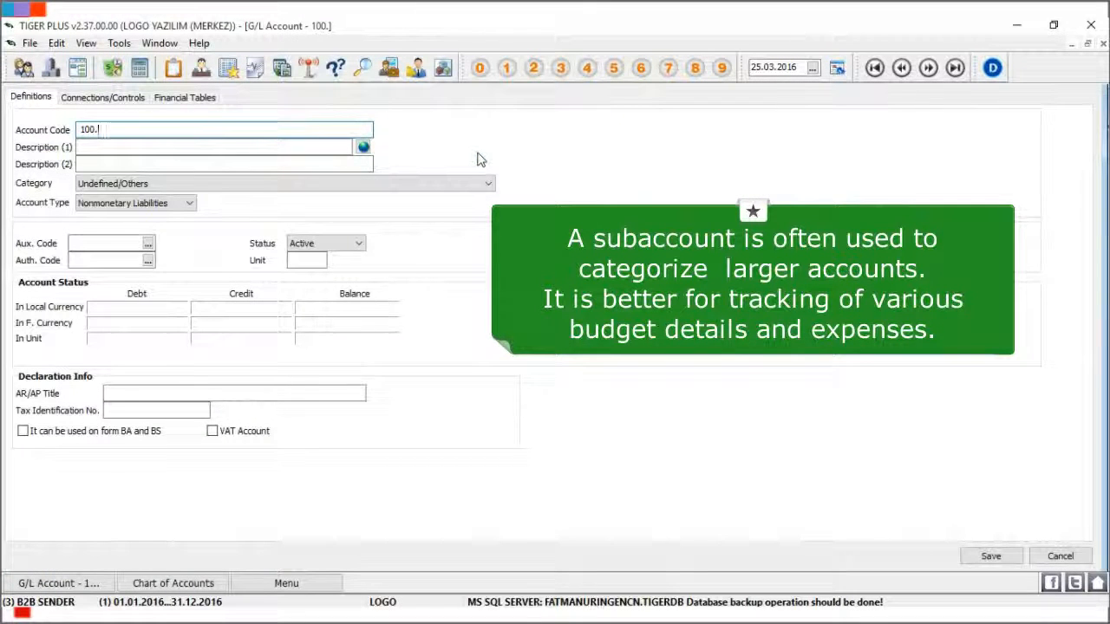
key("Tab")
type("ElR")
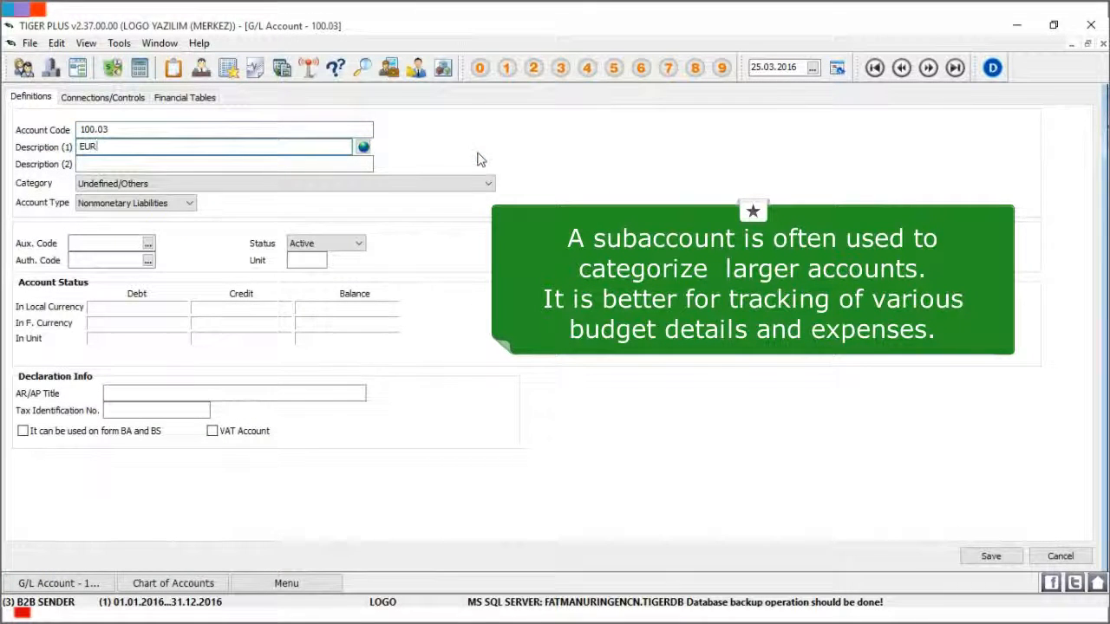
type(" SAFE DEPOS")
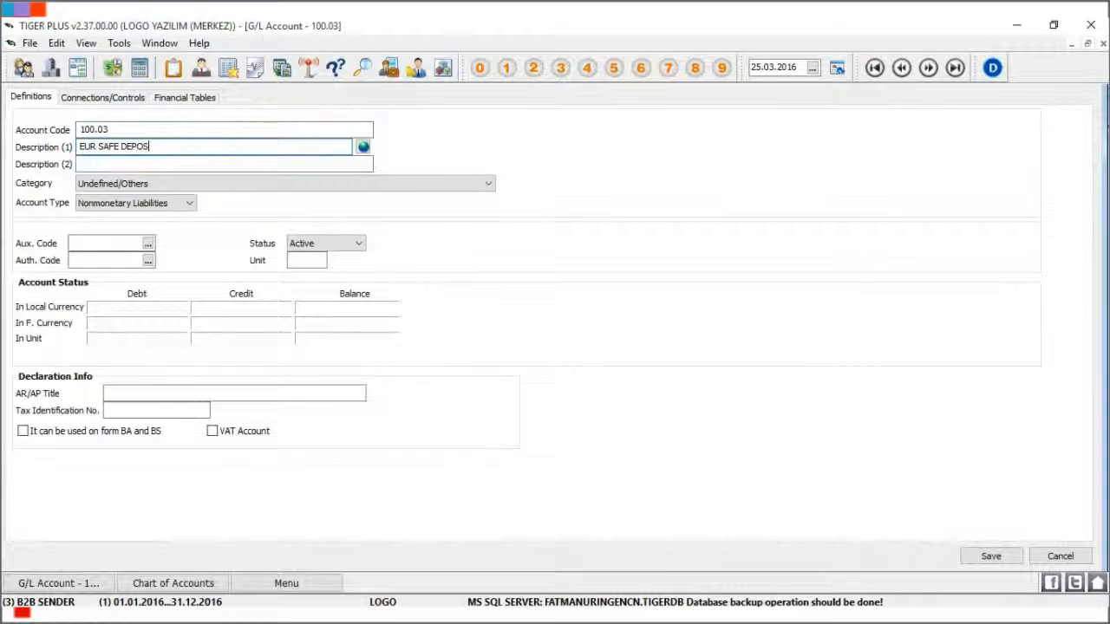
type("IT")
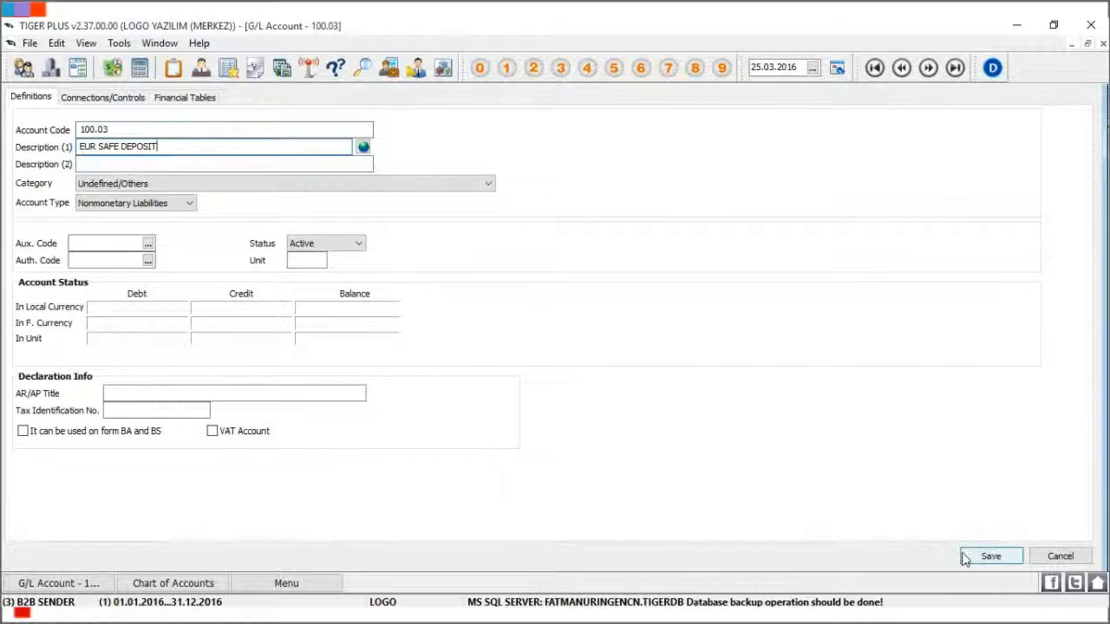
left_click(989, 555)
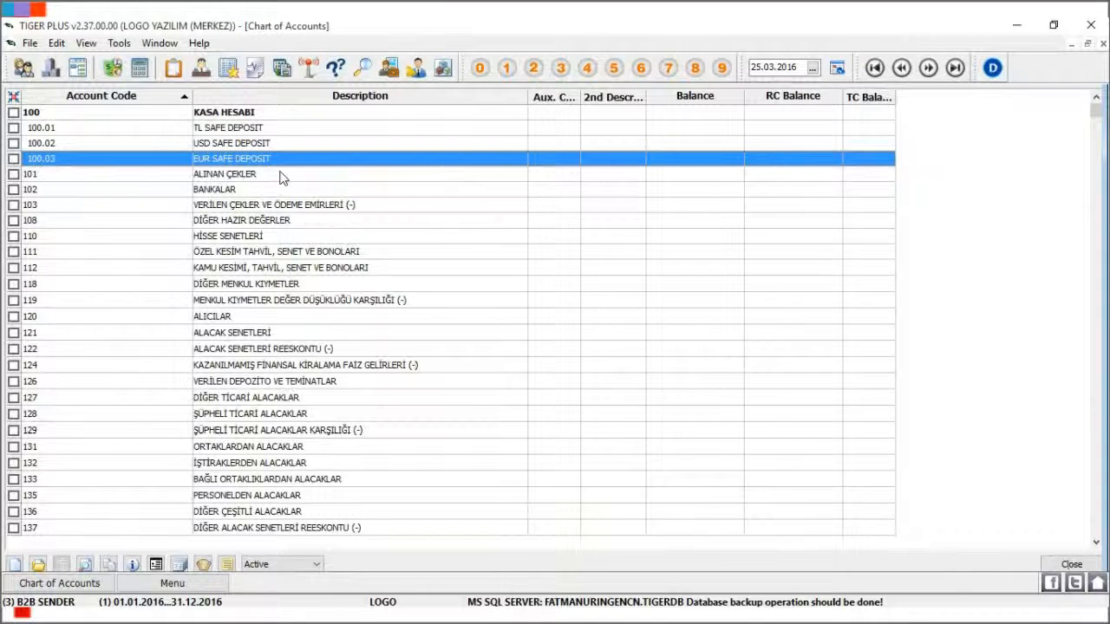
- Create subaccount 102.01 under BANKALAR with the description TL BANK ACCOUNT and save it
left_click(401, 180)
left_click(456, 193)
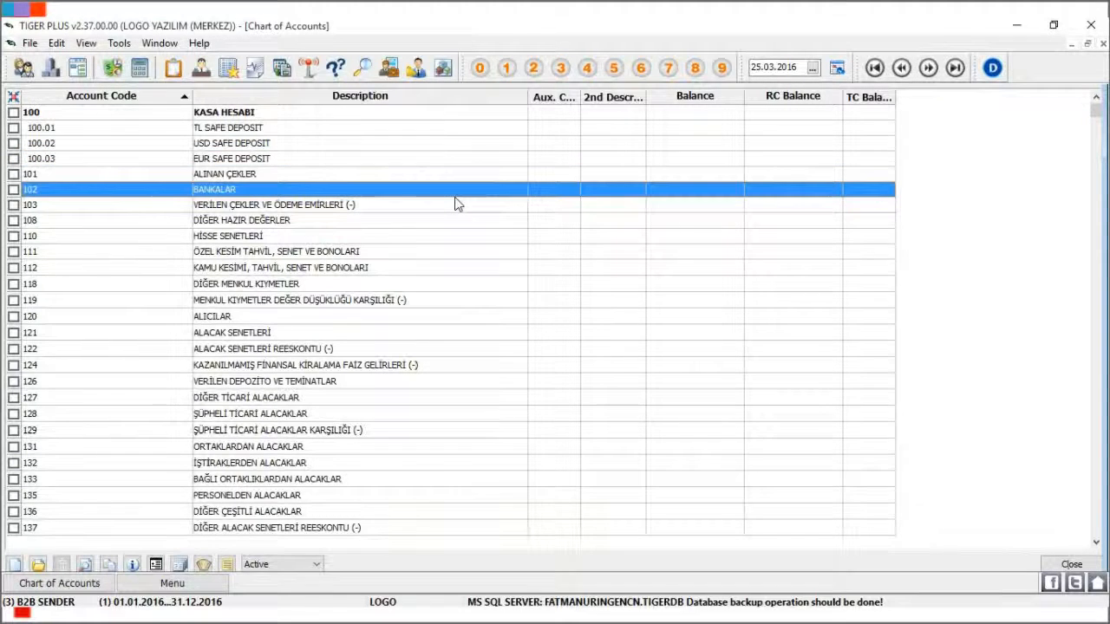
right_click(420, 197)
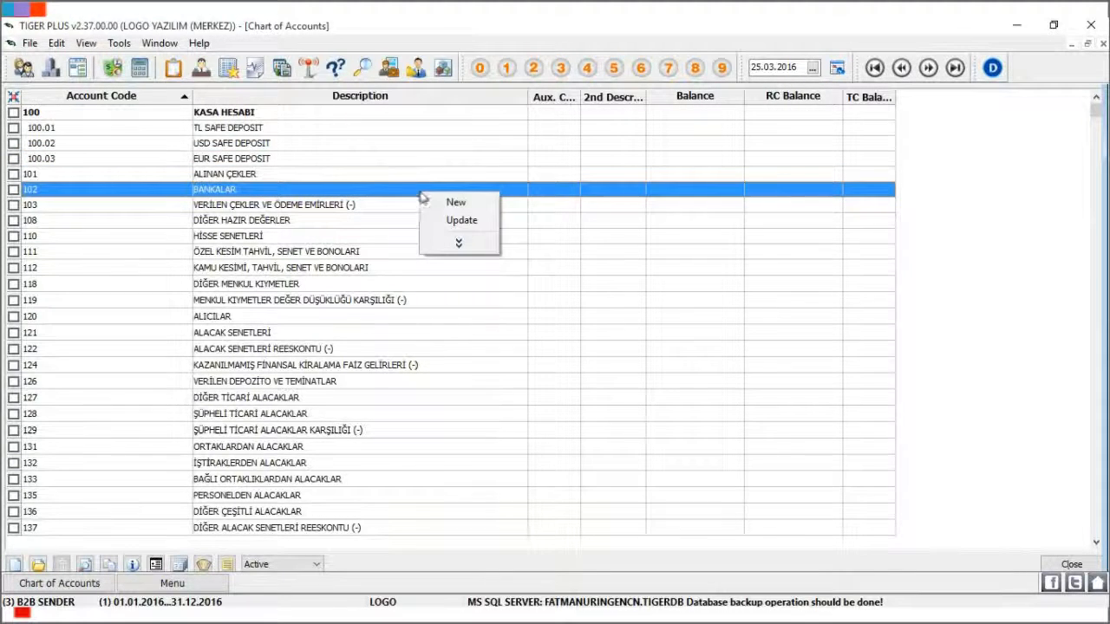
left_click(473, 199)
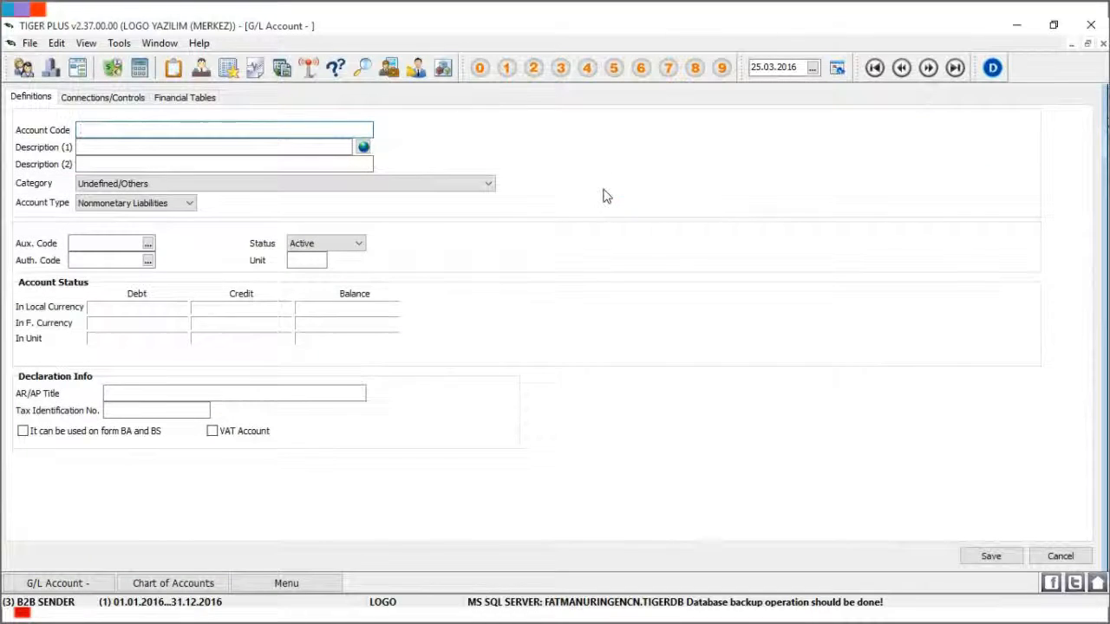
type("102.01")
key("Tab")
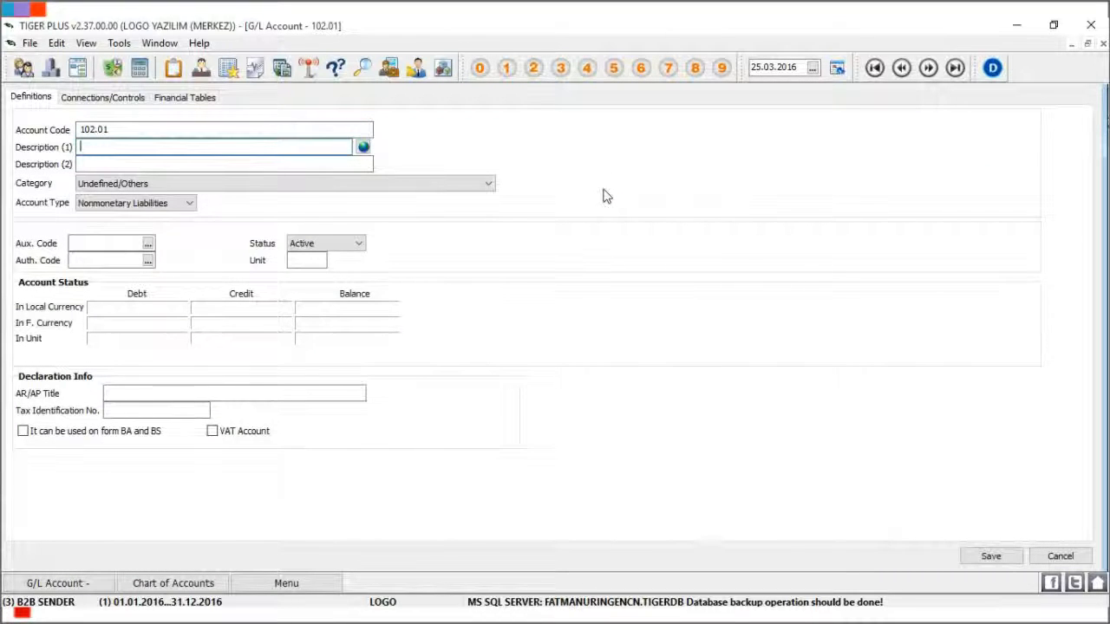
type("TL BANK ACCOUTN")
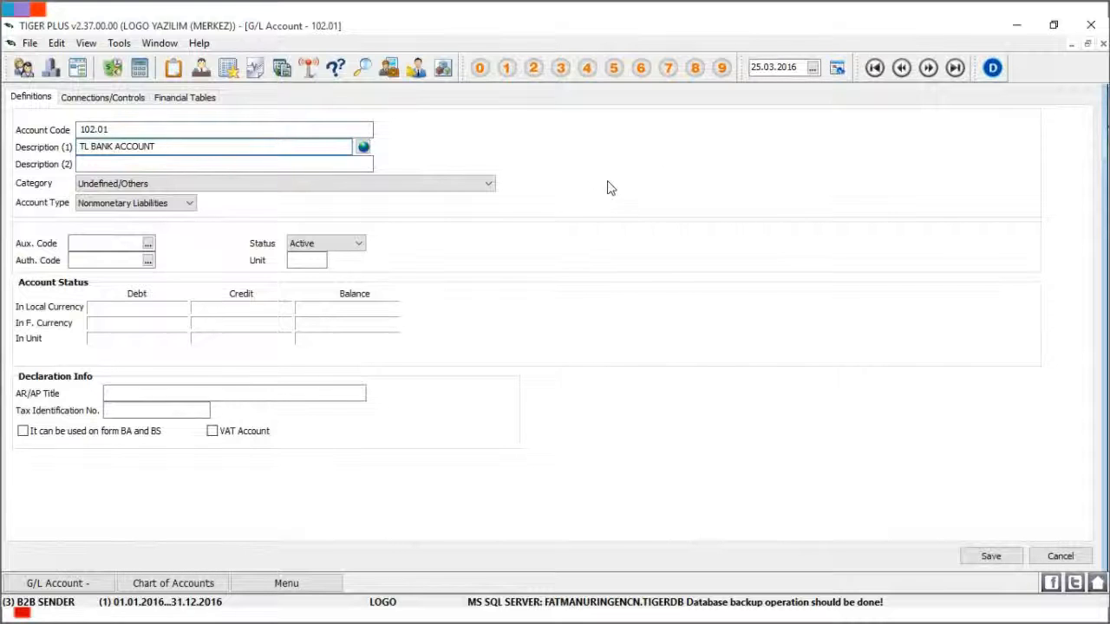
left_click(990, 555)
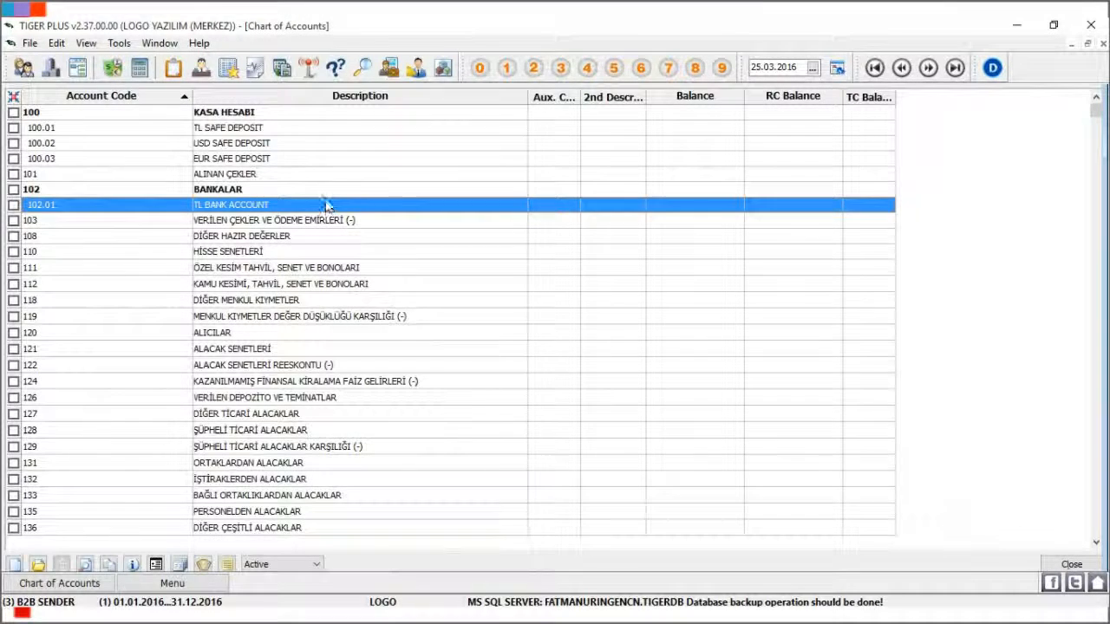
- Create subaccount 102.02 under BANKALAR with the description USD BANK ACCOUNT and save it
right_click(326, 204)
left_click(384, 211)
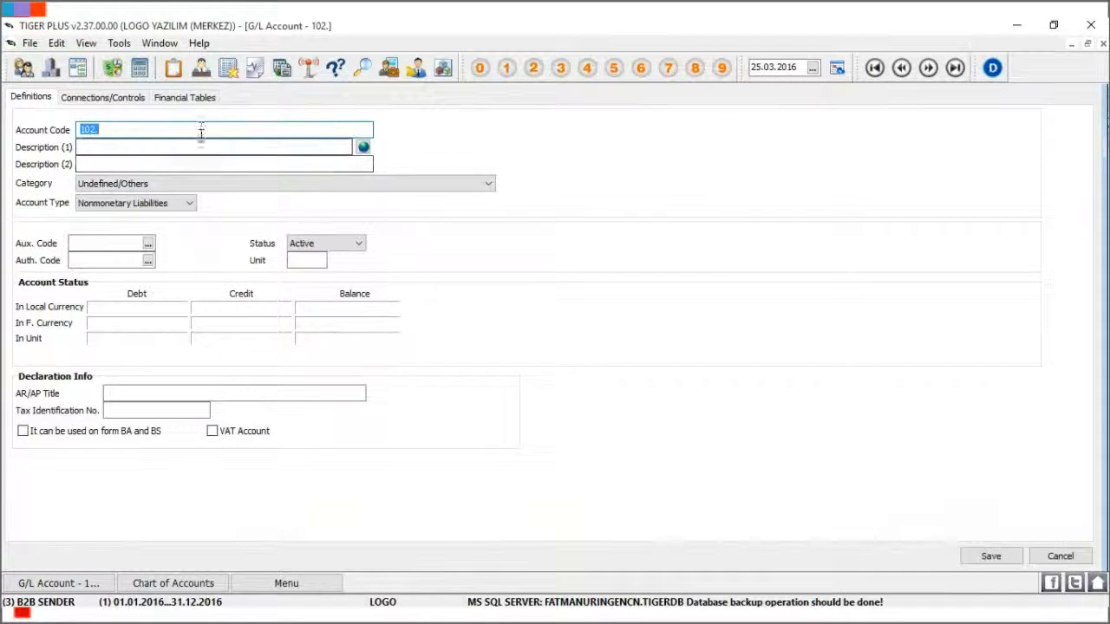
left_click(200, 129)
type("02")
key("Tab")
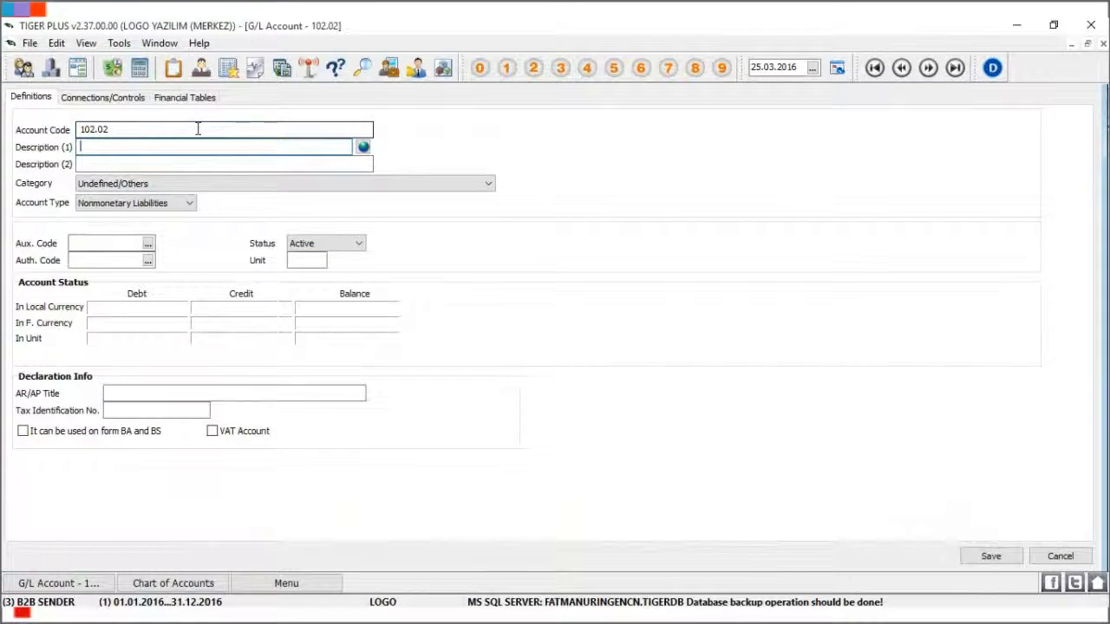
type("USD BANK ACCOUNT")
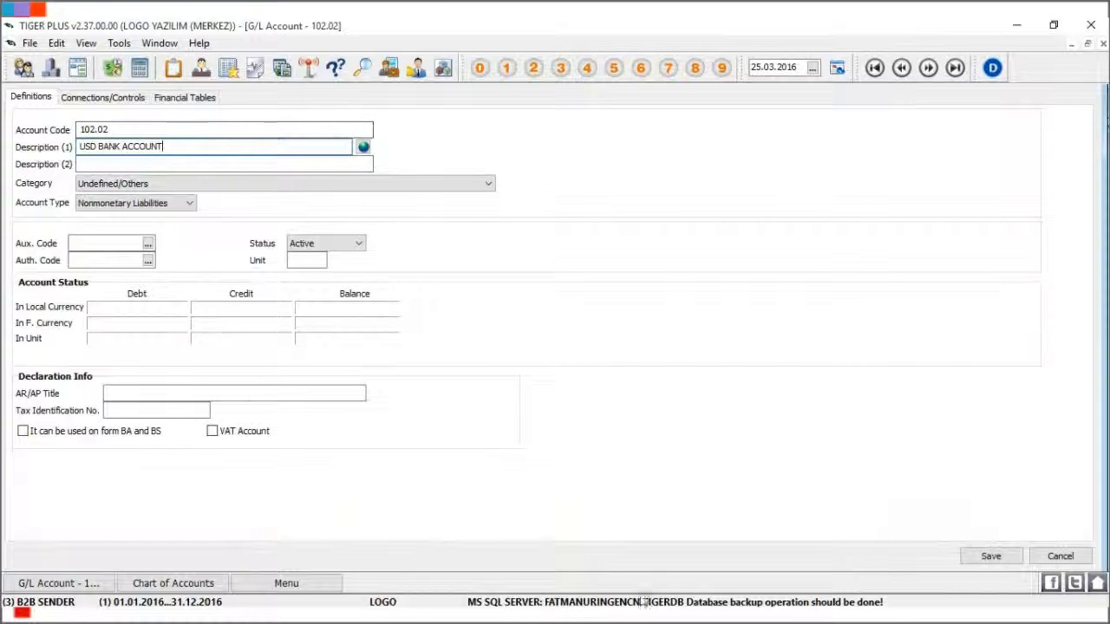
left_click(991, 555)
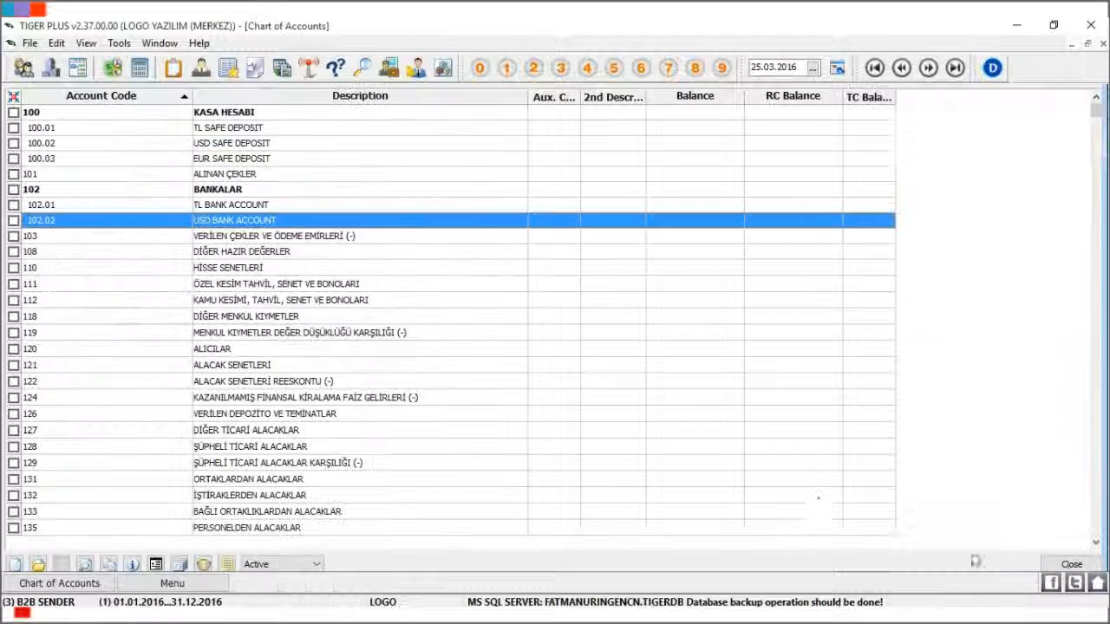
- Create subaccount 102.03 under BANKALAR with the description EUR BANK ACCOUNT and save it
right_click(272, 220)
left_click(310, 223)
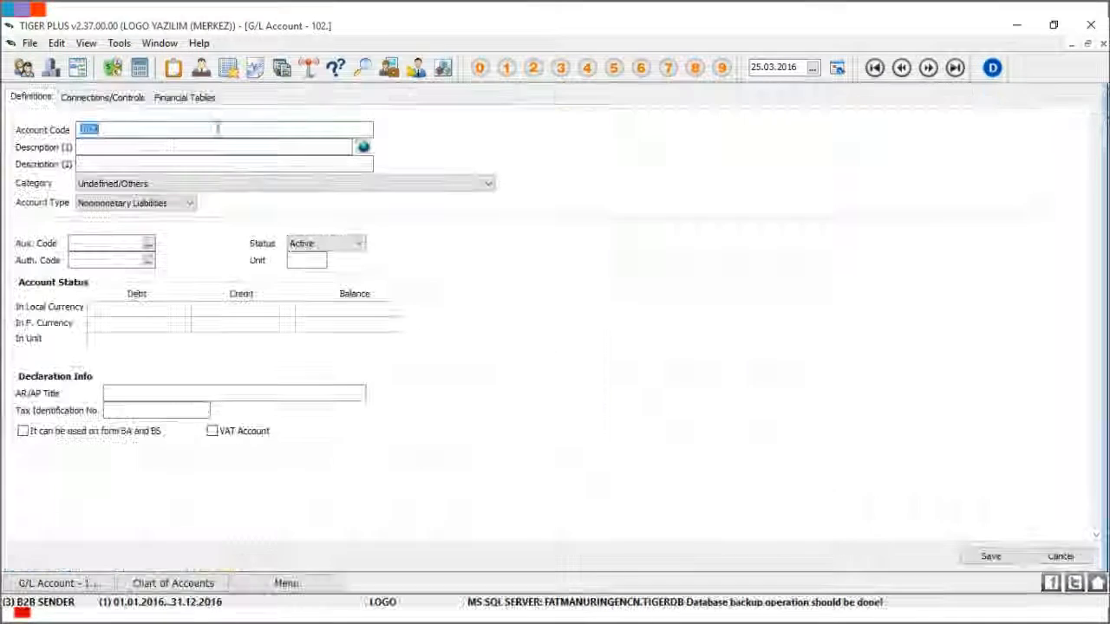
left_click(164, 130)
type("03")
key("Tab")
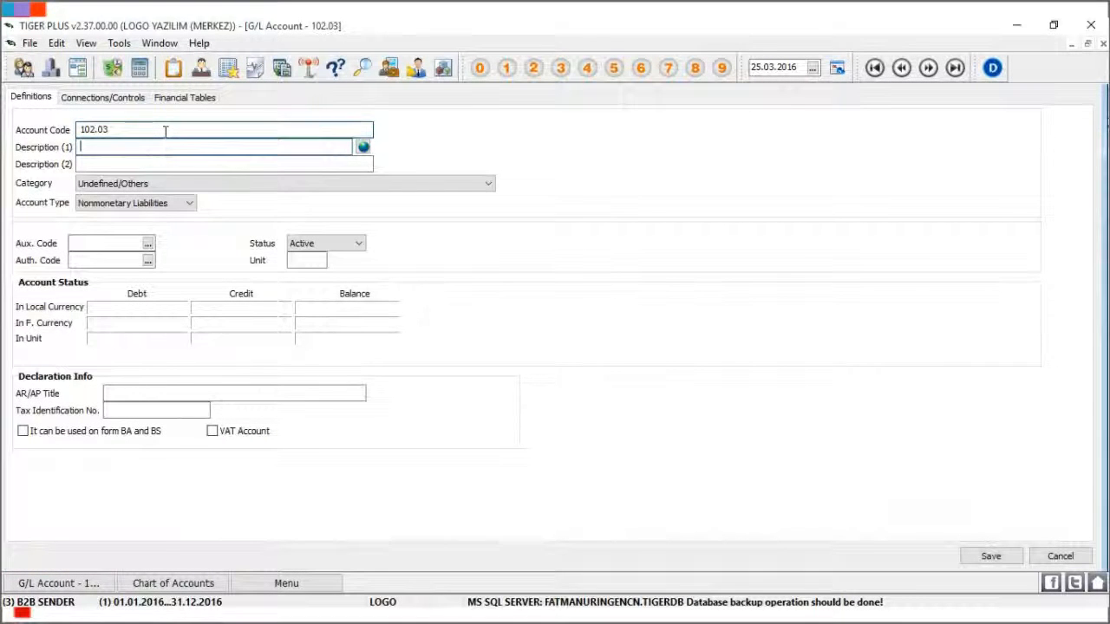
type("EUR    ")
type("K ACCOUNT")
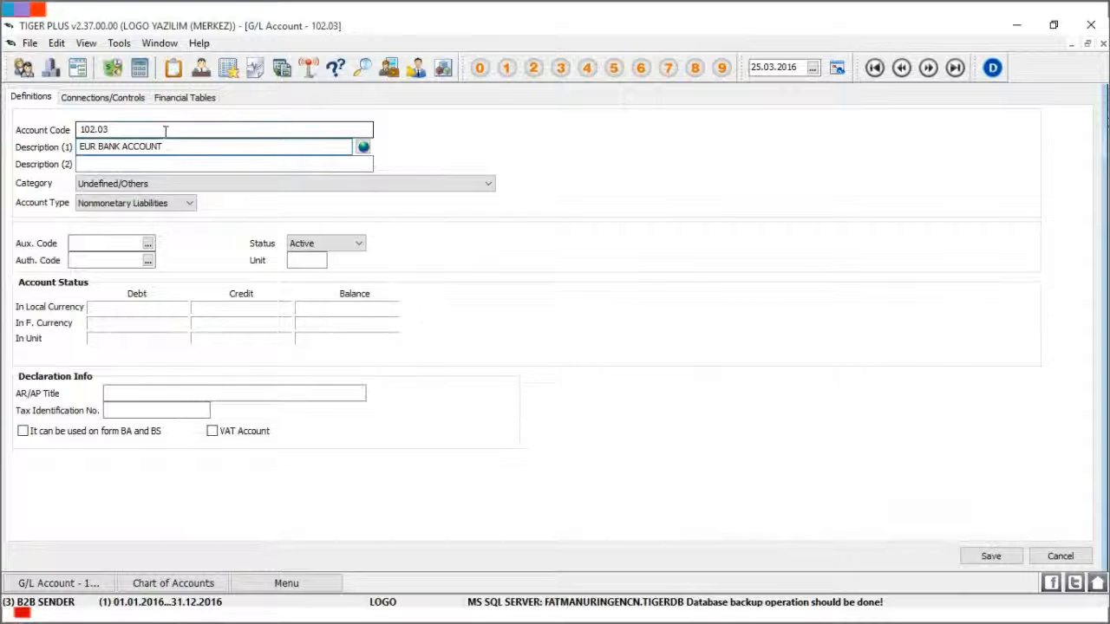
left_click(990, 557)
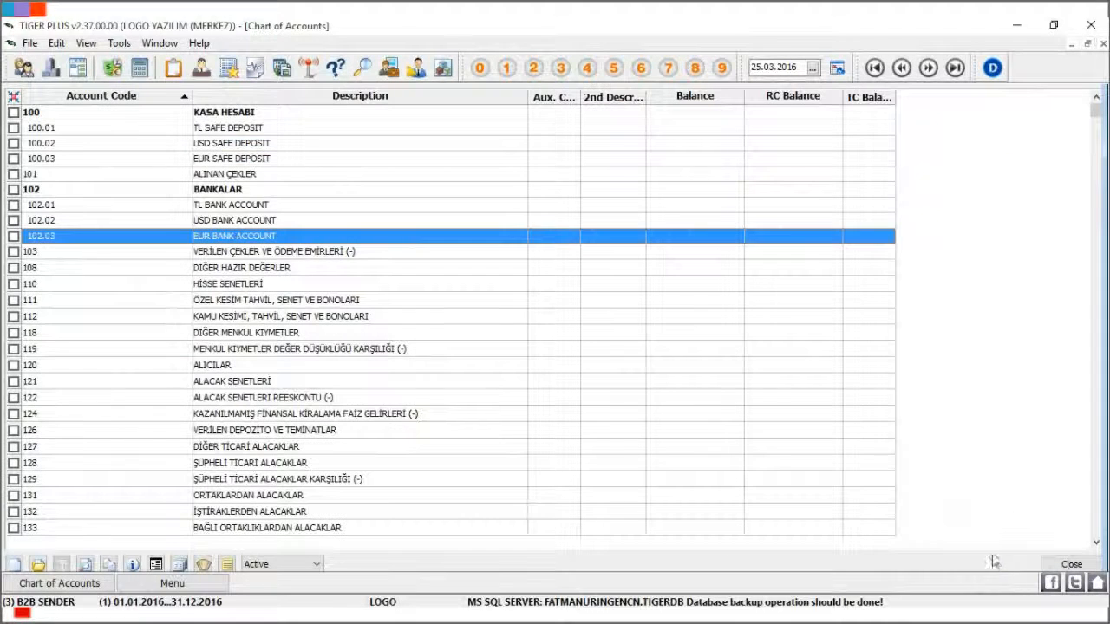
left_click(335, 195)
left_click(375, 208)
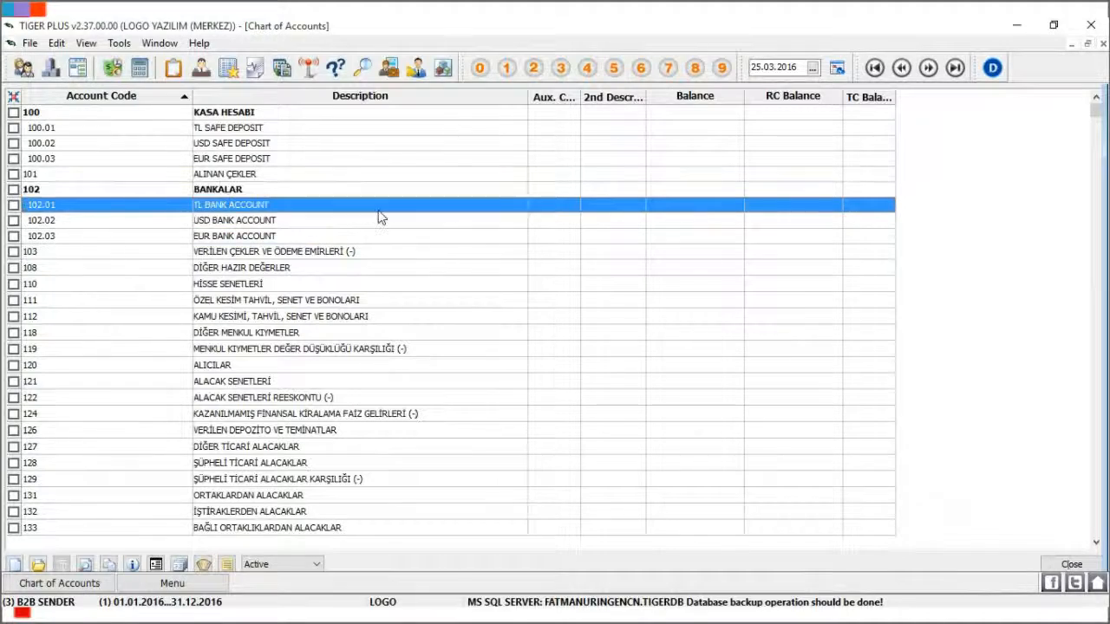
left_click(385, 226)
left_click(423, 239)
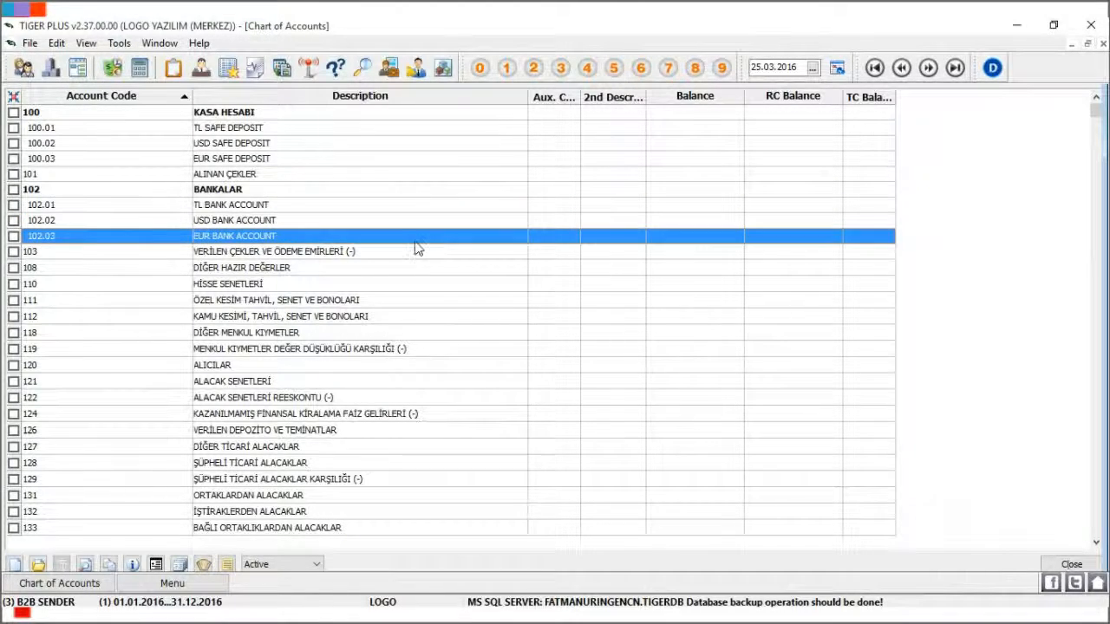
- Add a third-level account 102.01.001 under TL BANK ACCOUNT, described as IS BANKASI TL, and save it
left_click(385, 206)
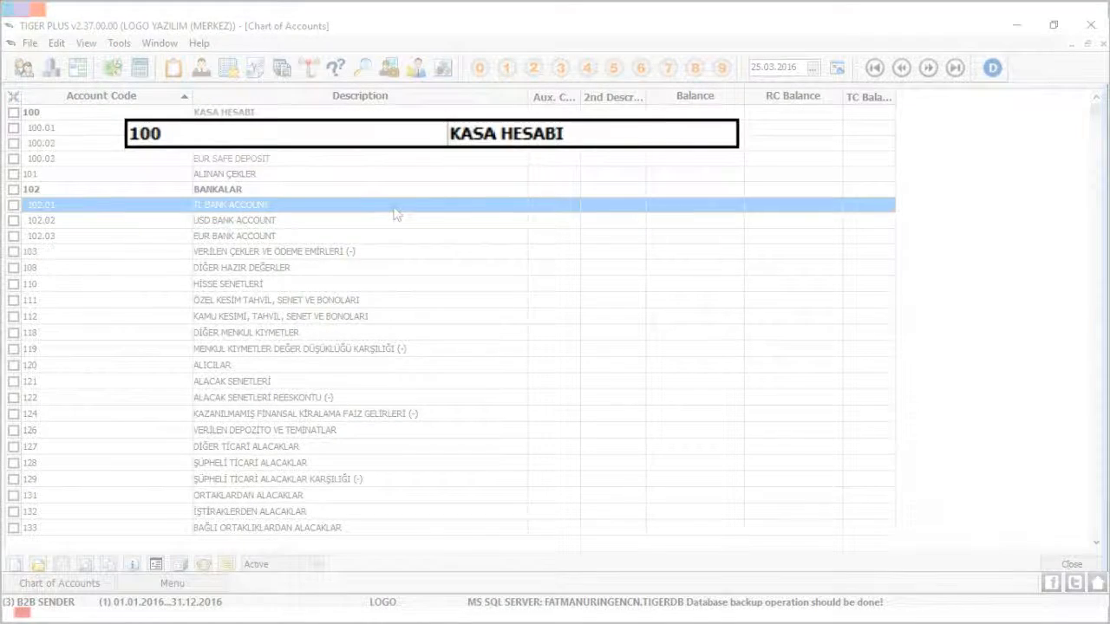
right_click(395, 214)
left_click(460, 227)
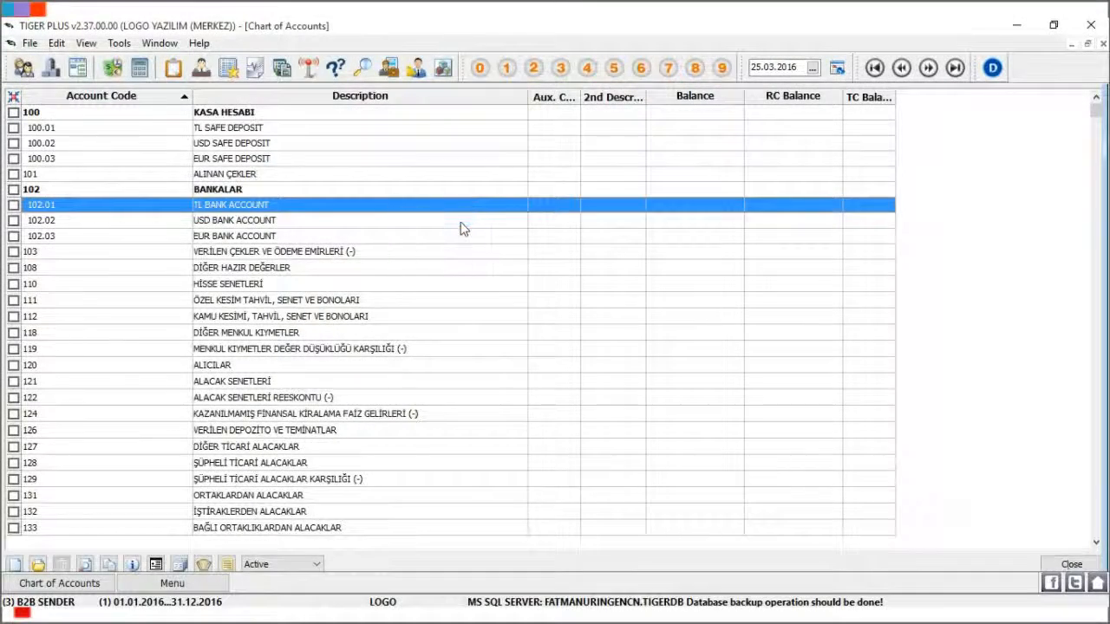
left_click(181, 129)
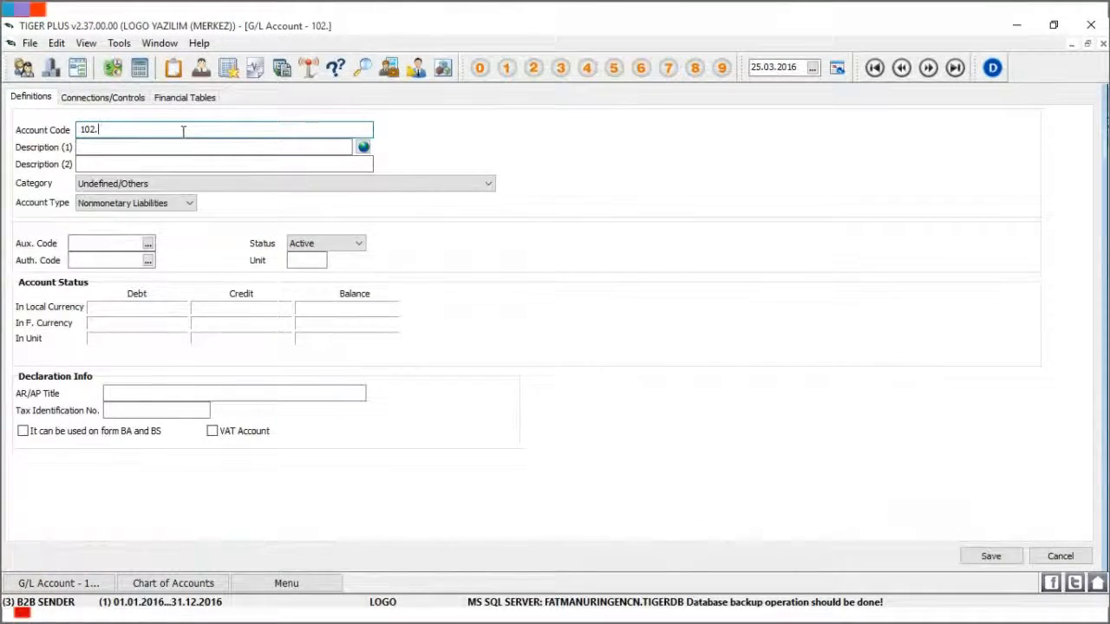
type("01.001")
key("Tab")
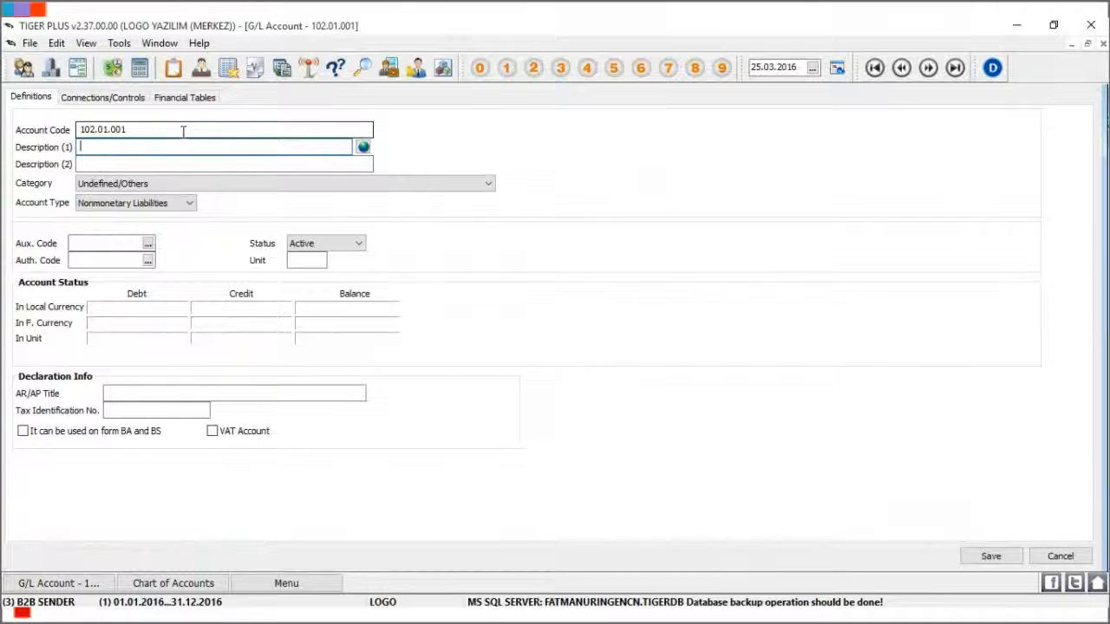
type("IS BANKASI TL")
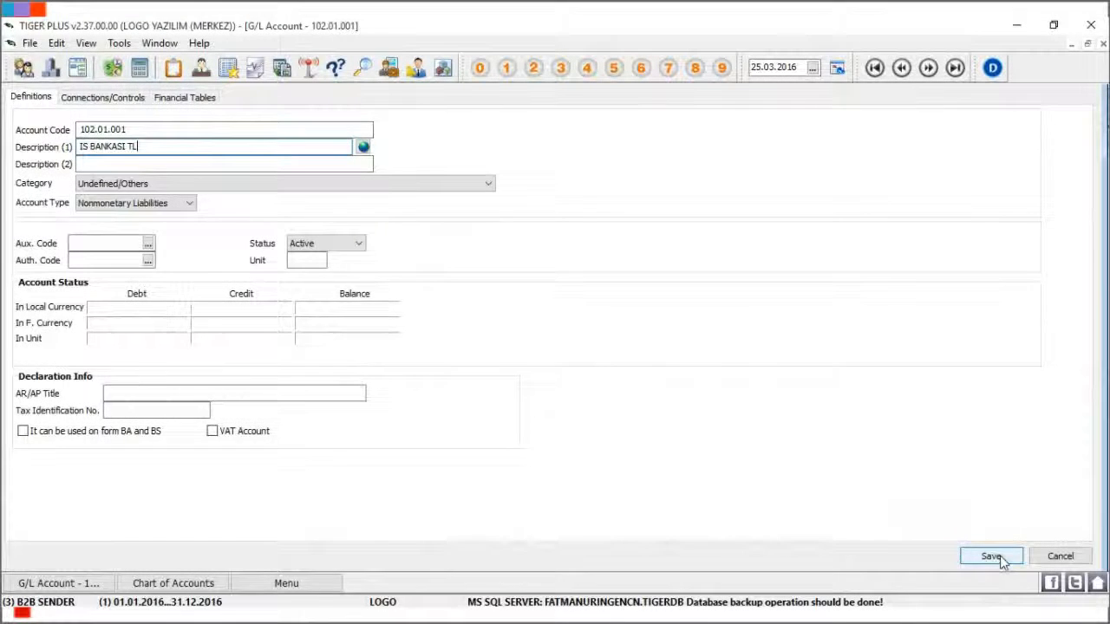
left_click(999, 559)
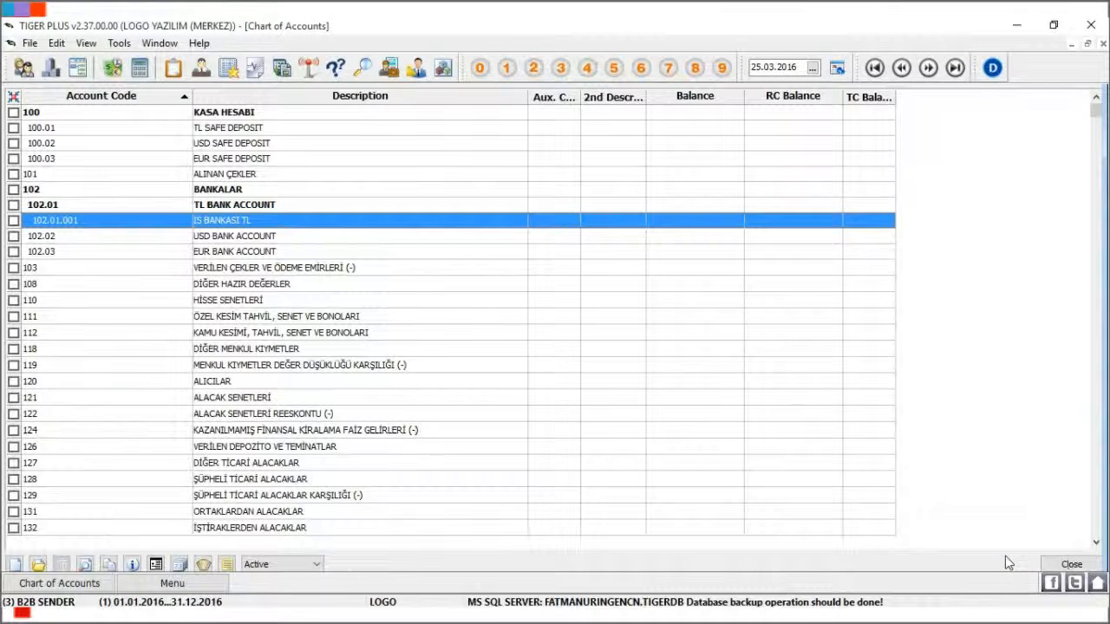
- Create third-level account 102.01.002 under TL BANK ACCOUNT with the description AKBANK TL and save it
right_click(359, 228)
left_click(416, 235)
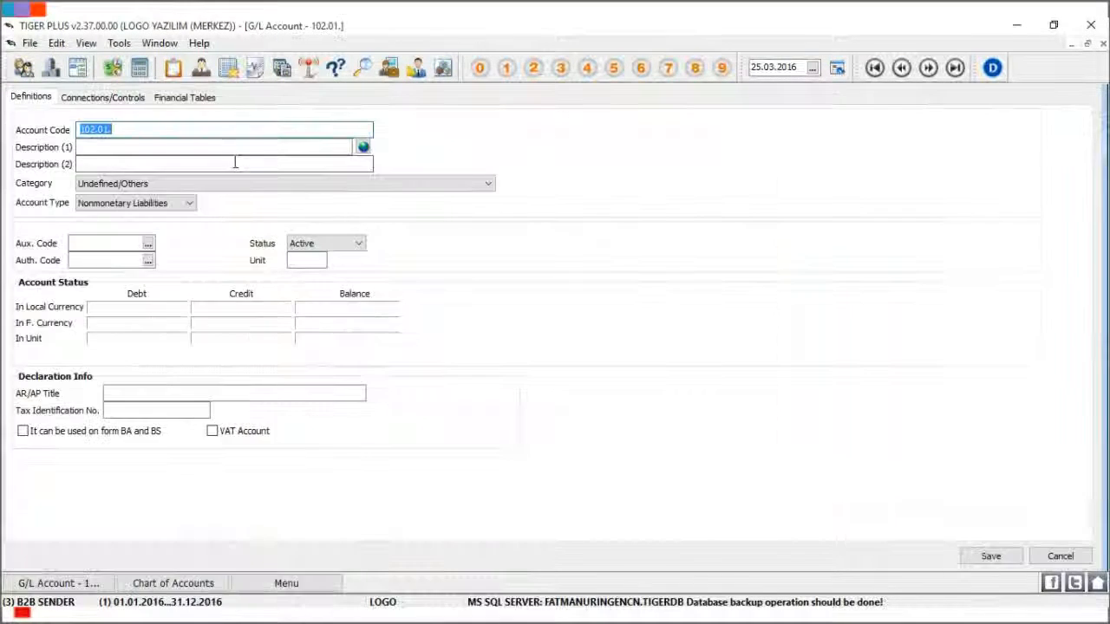
left_click(191, 130)
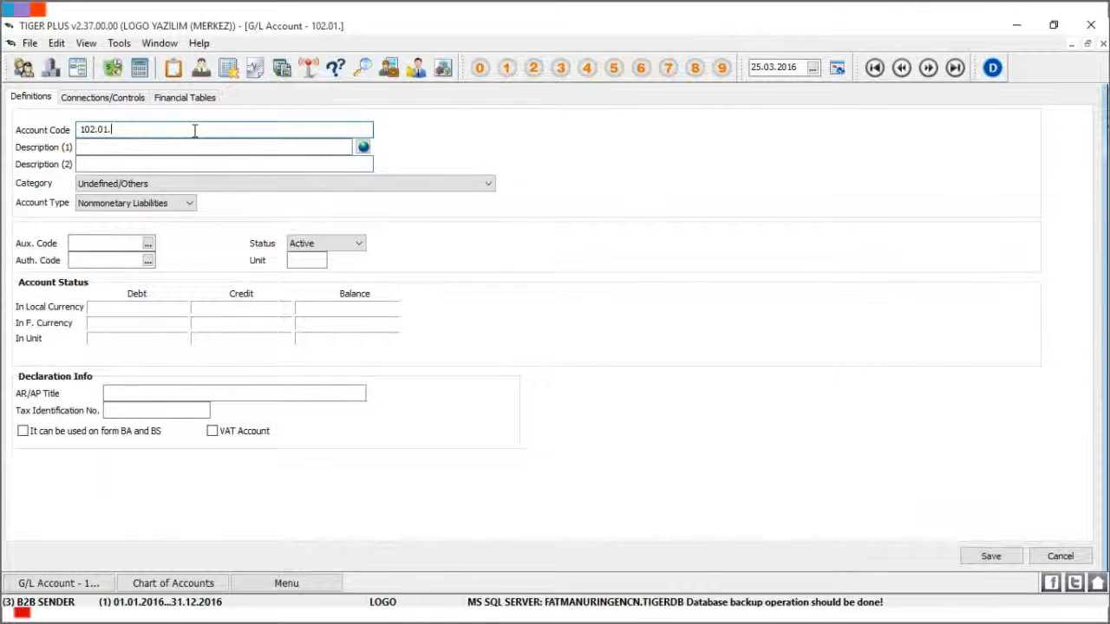
type("002")
key("Tab")
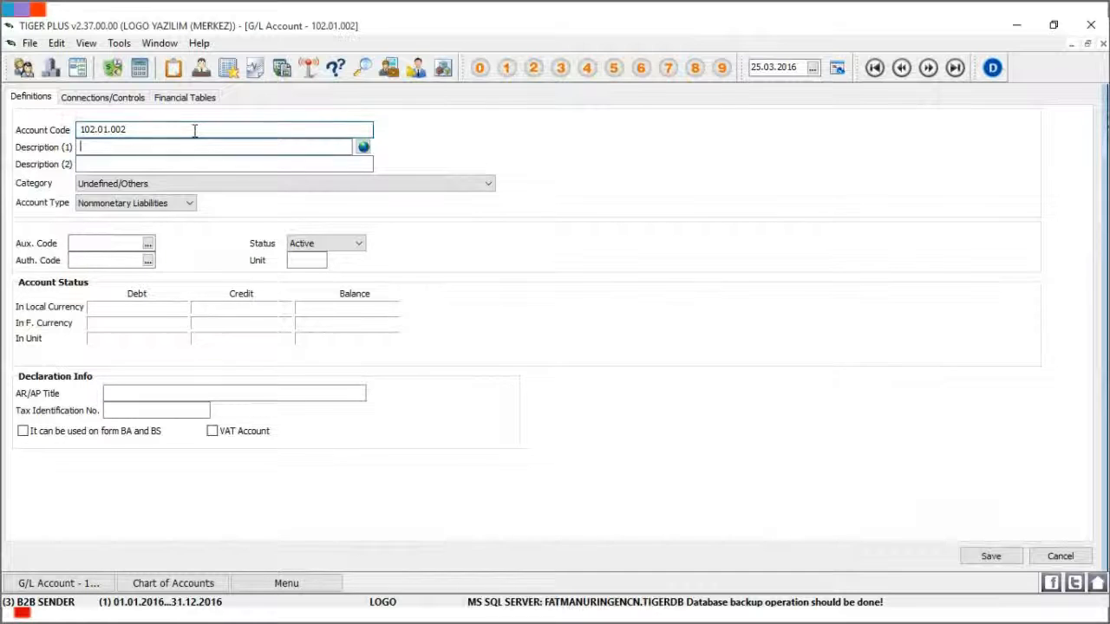
type("AKBANK TL")
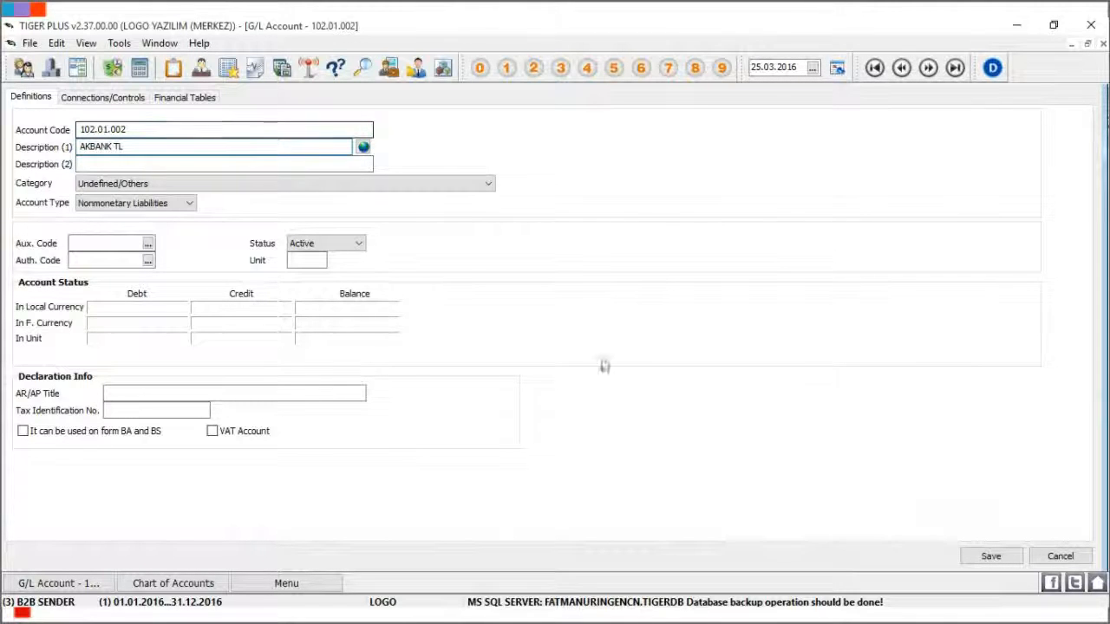
left_click(973, 553)
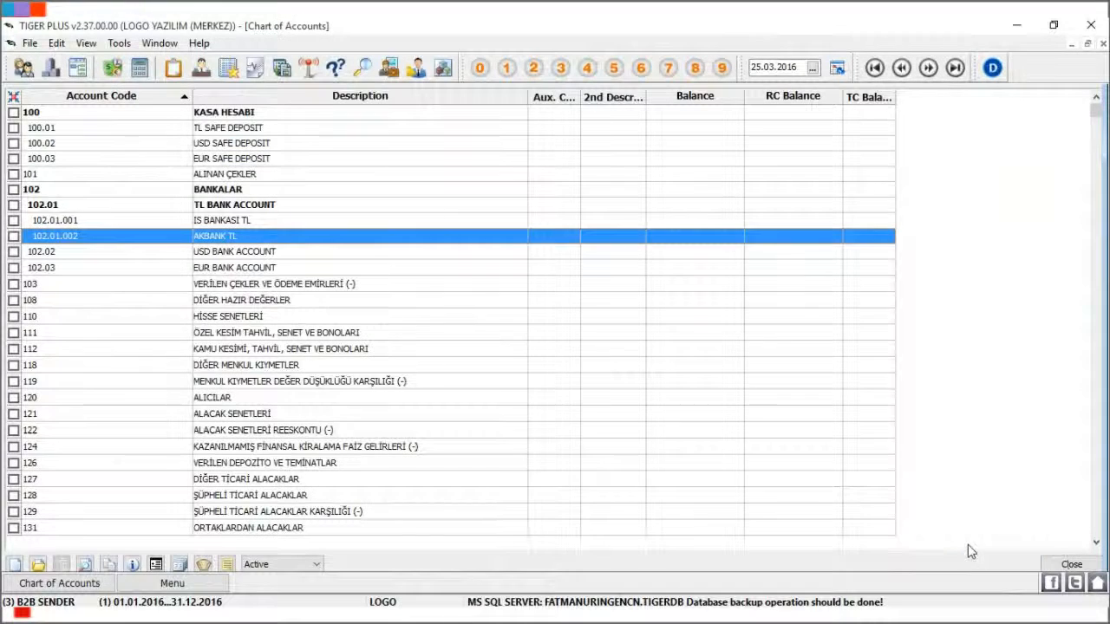
- Create third-level account 102.01.003 under TL BANK ACCOUNT with the description YAPI KREDI TL and save it
right_click(301, 245)
left_click(364, 249)
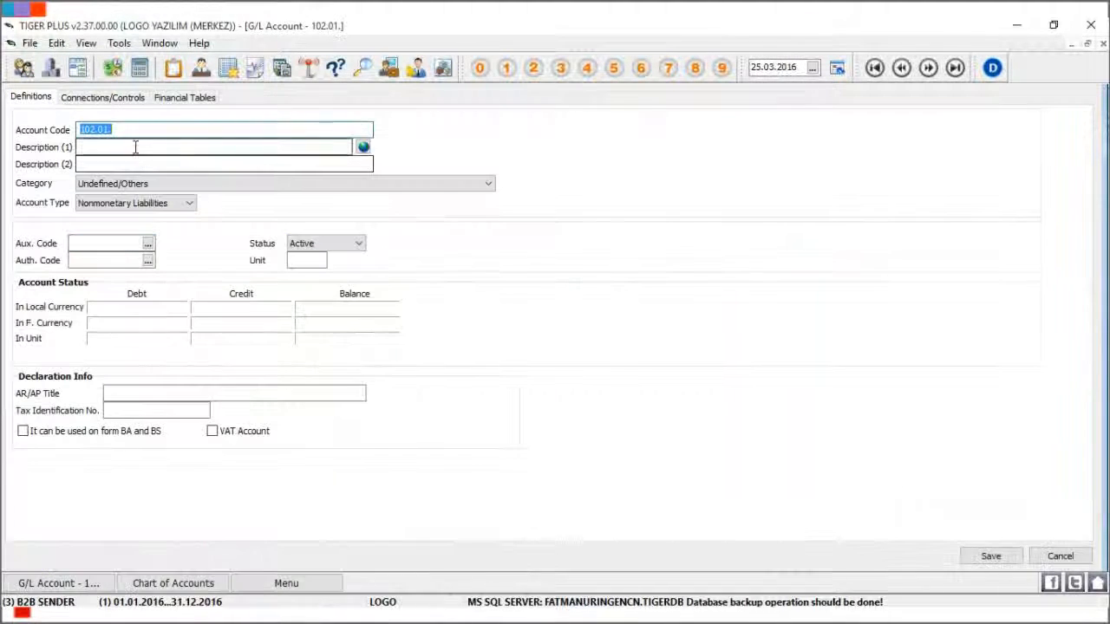
left_click(149, 129)
type("003")
key("Tab")
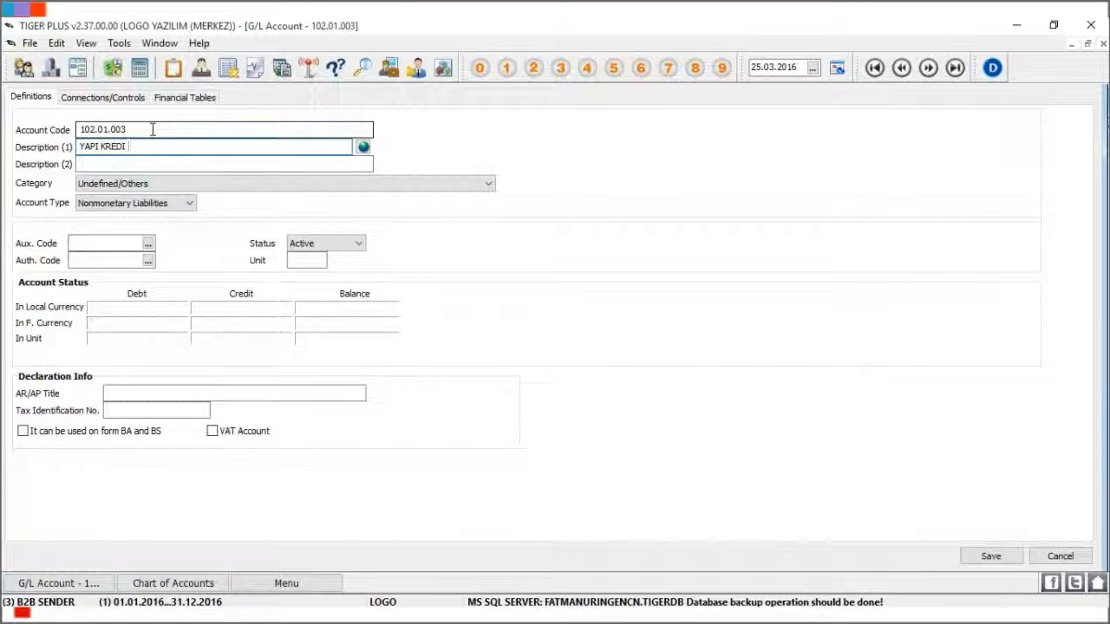
left_click(989, 555)
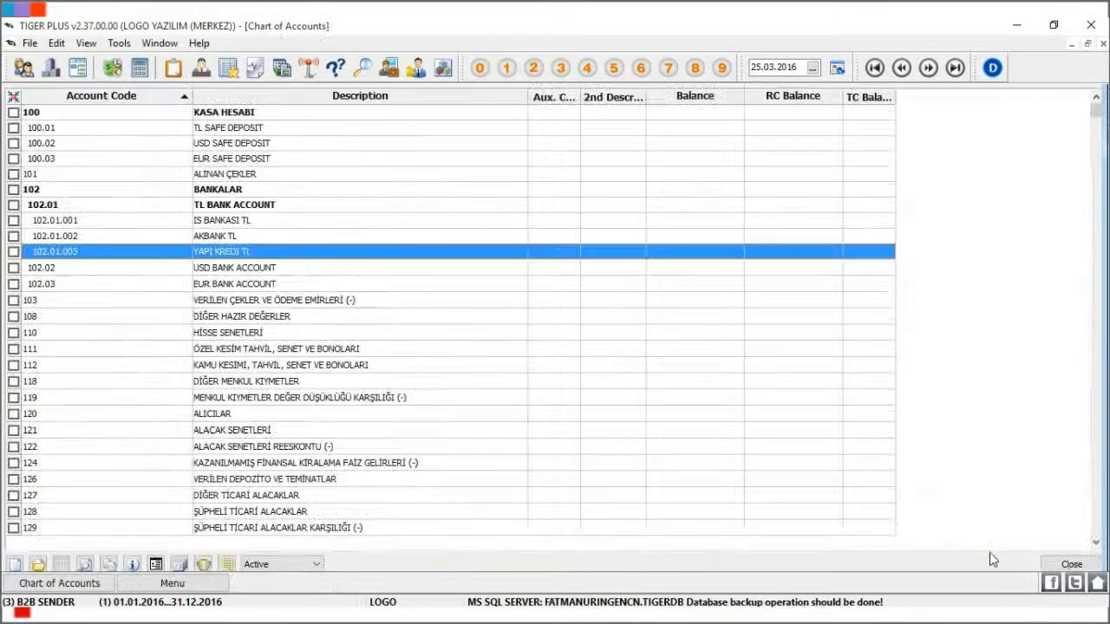
- Create third-level account 102.02.001 under USD BANK ACCOUNT with the description IS BANK USD and save it
left_click(338, 274)
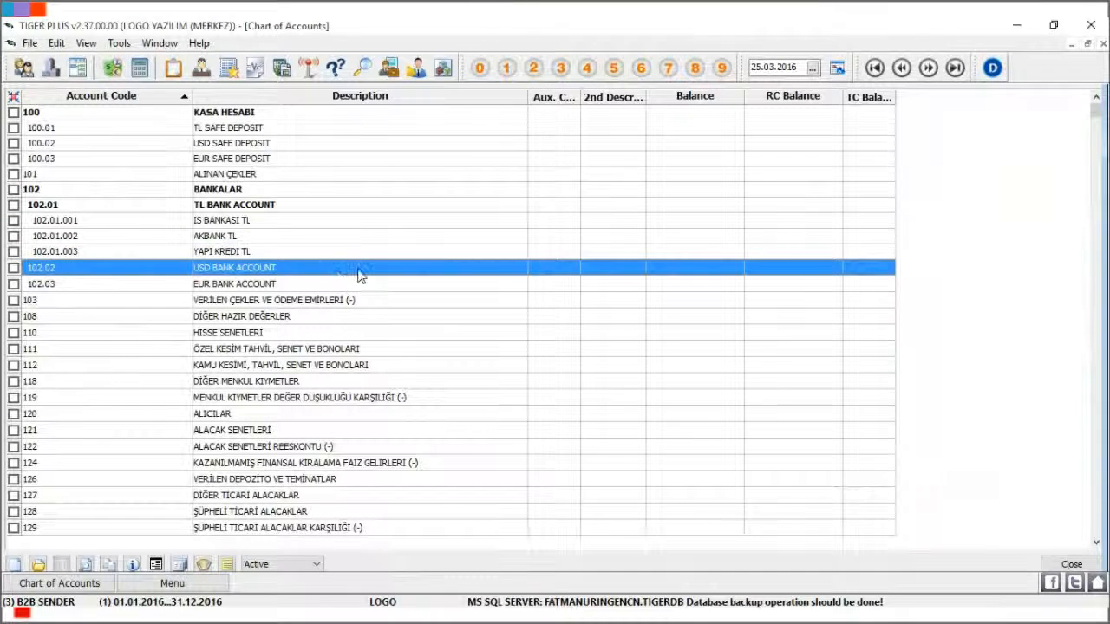
left_click(391, 280)
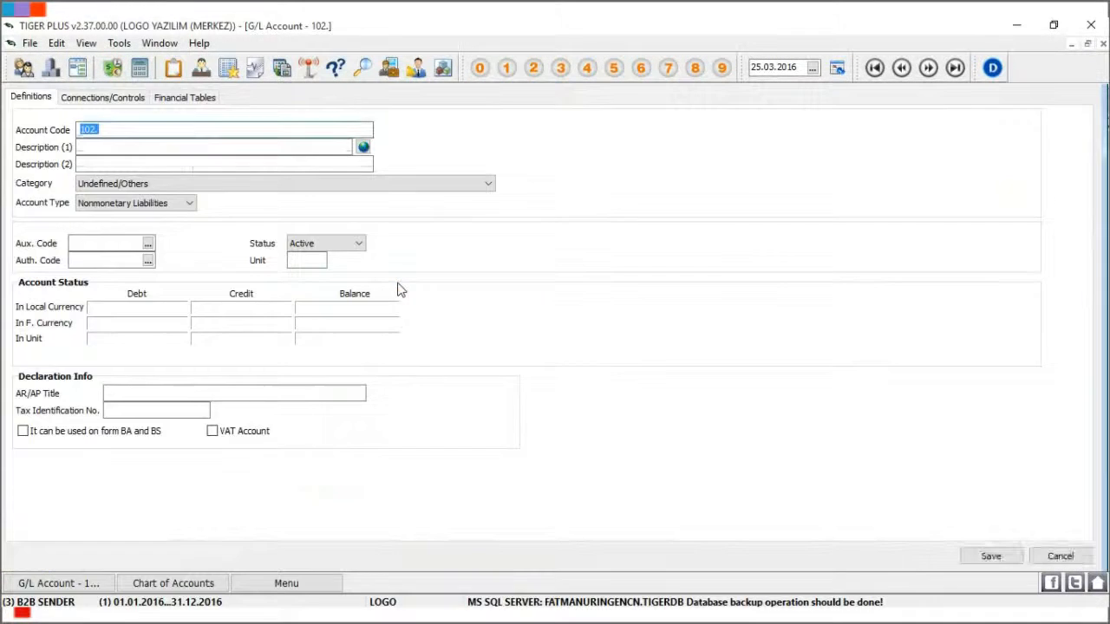
type("02.001")
key("Tab")
type("IS BANK USD")
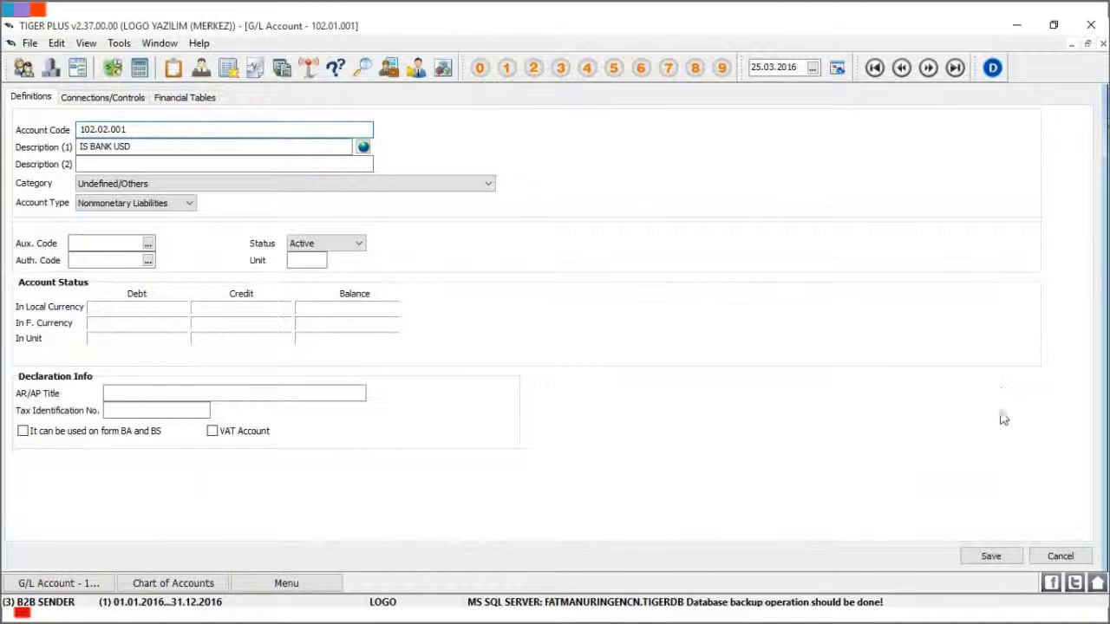
left_click(989, 558)
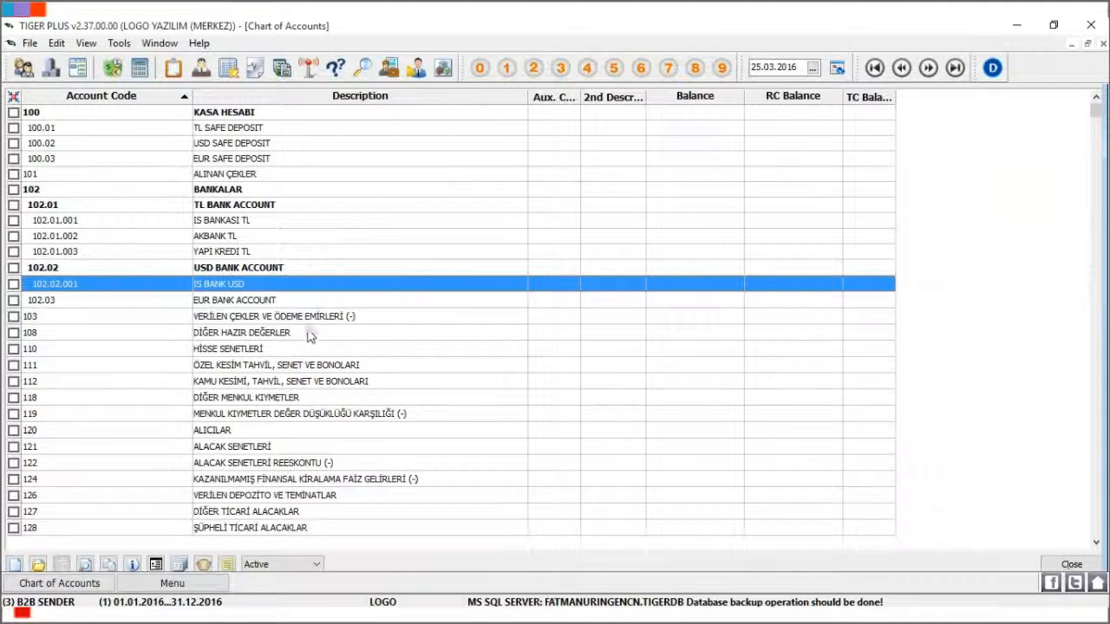
- Create third-level account 102.03.001 under EUR BANK ACCOUNT with the description AKBANK EUR and save it
left_click(319, 303)
right_click(351, 305)
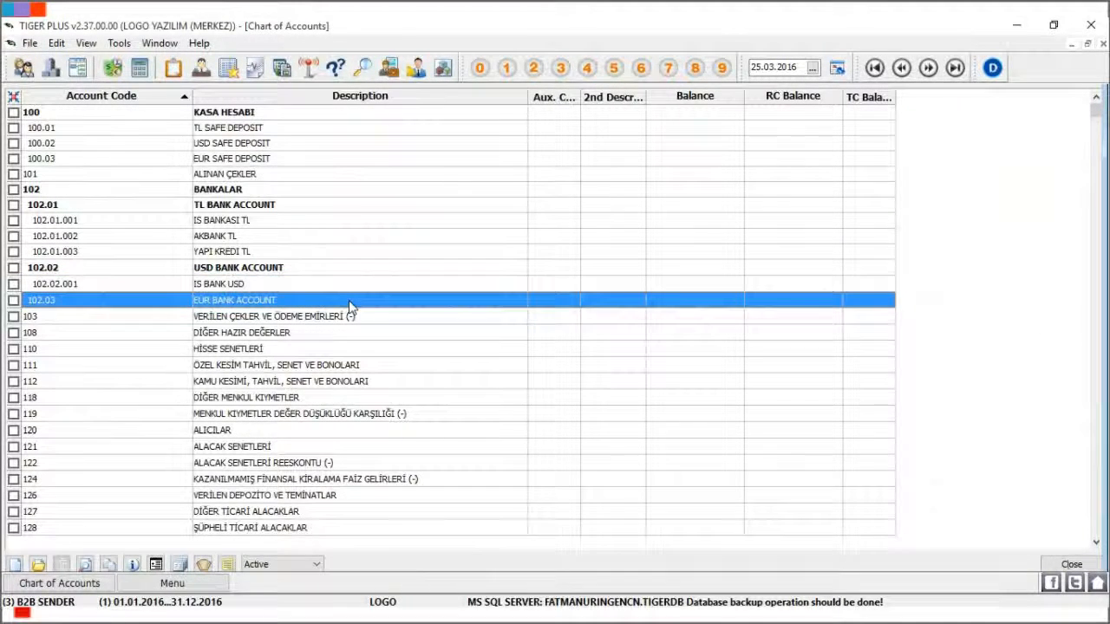
left_click(385, 311)
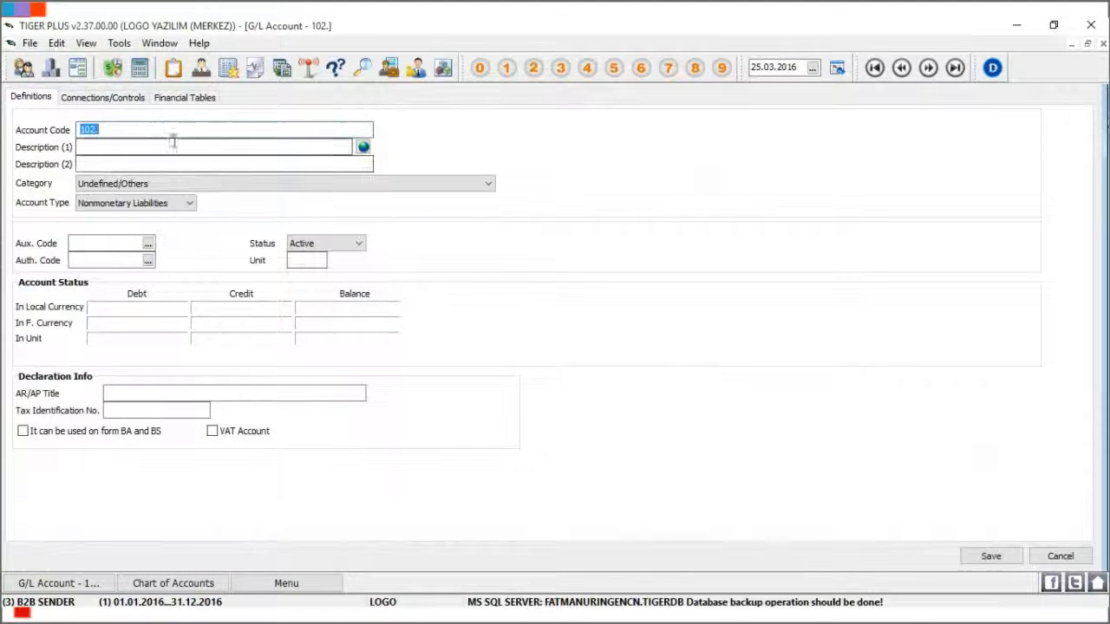
left_click(163, 128)
type("03.001")
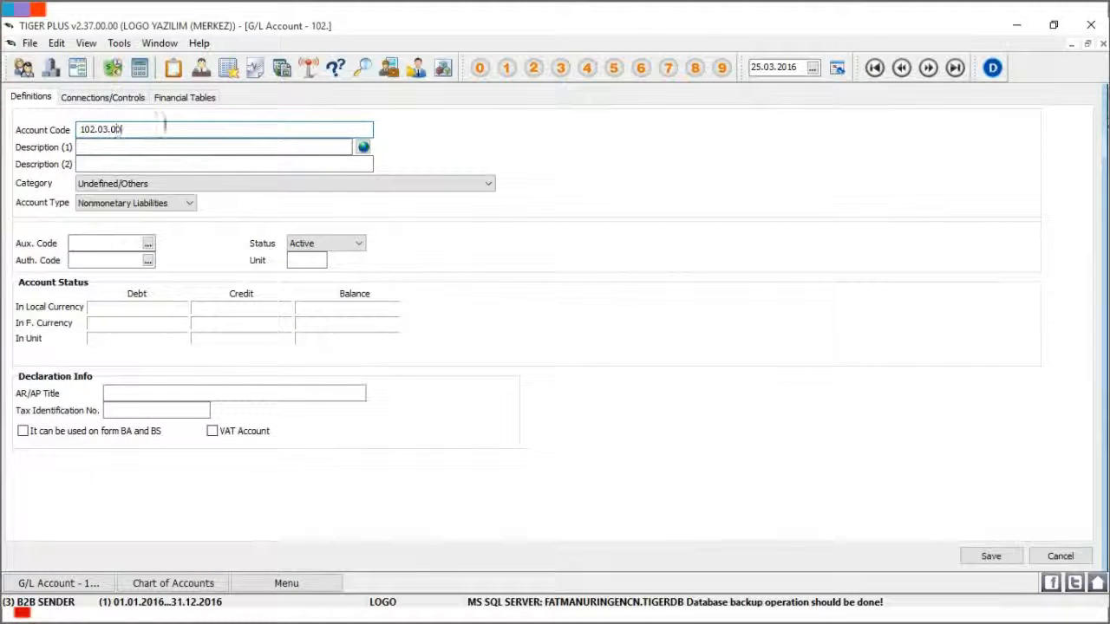
key("Return")
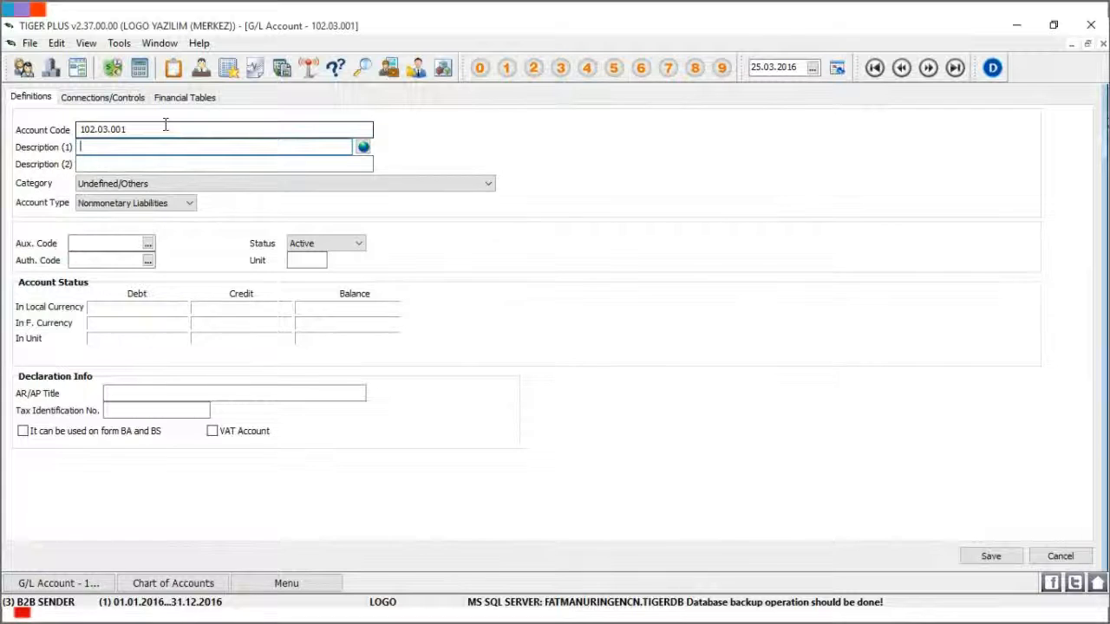
type("AKBANK EUR")
left_click(990, 558)
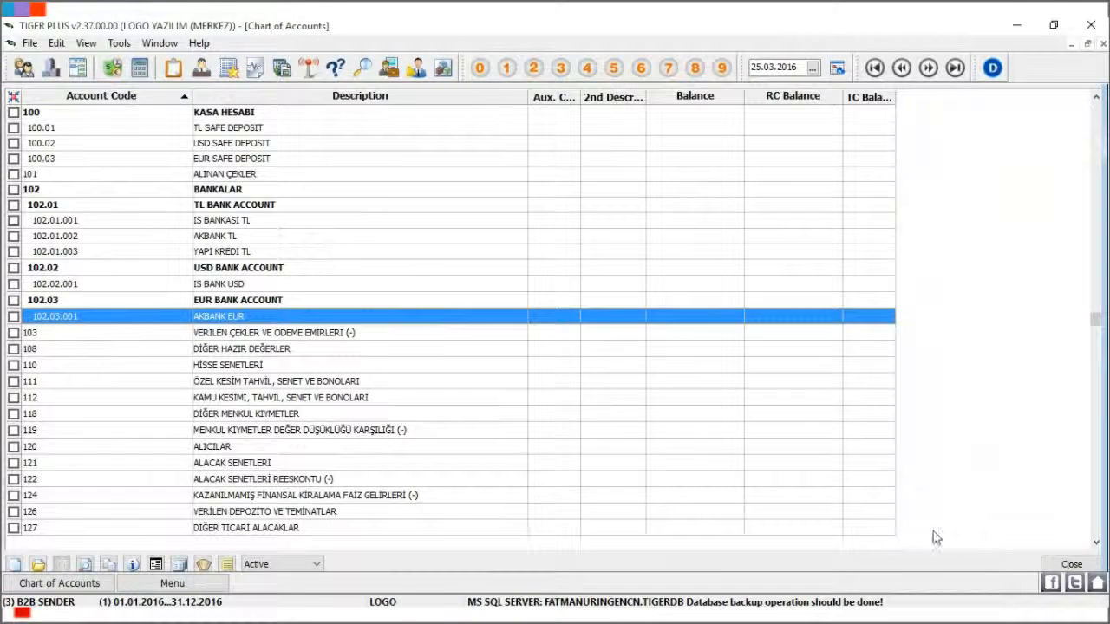
- Review the BANKALAR account hierarchy and the accounts listed below it, and close the chart of accounts
left_click(324, 189)
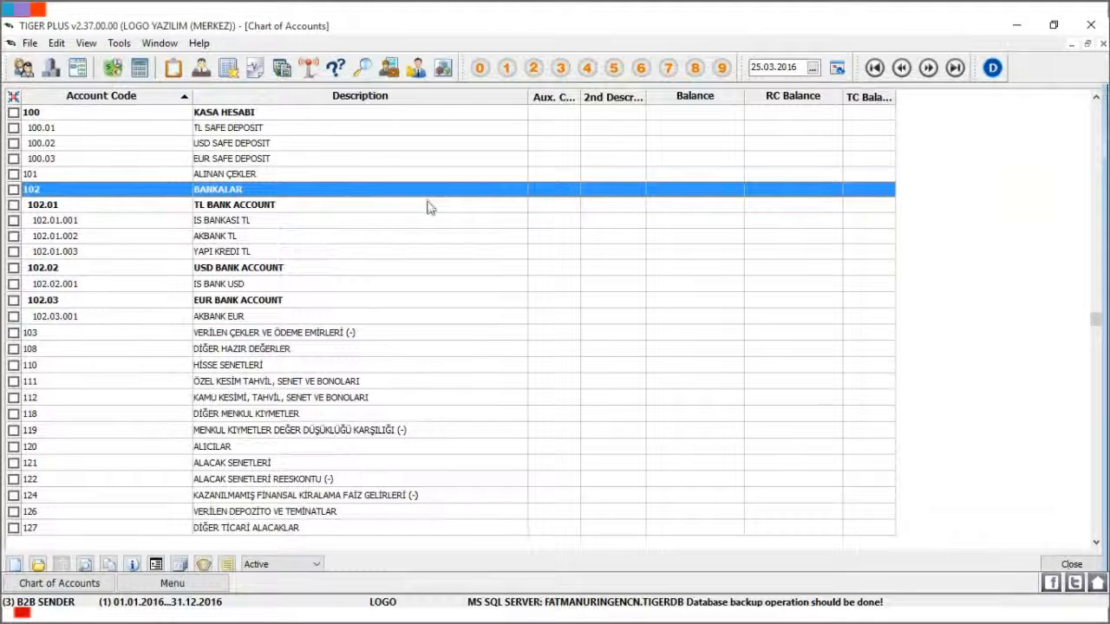
left_click(440, 317)
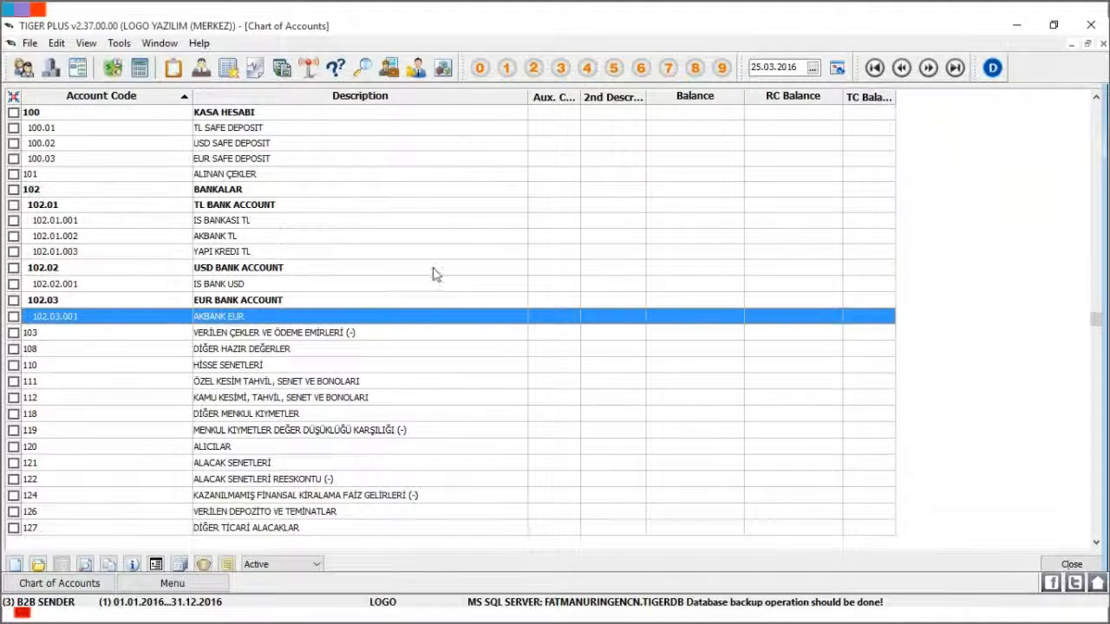
key("Down")
key("Down")
key("Down")
key("Down")
key("Down")
key("Down")
key("Down")
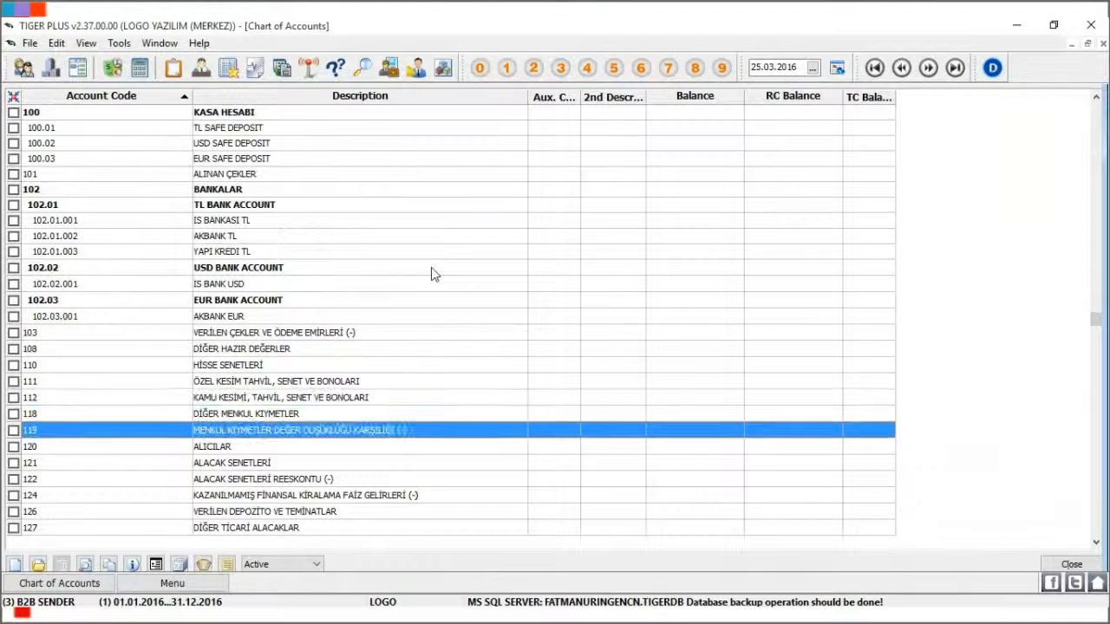
key("Down")
key("Down")
key("Down")
key("Down")
key("Escape")
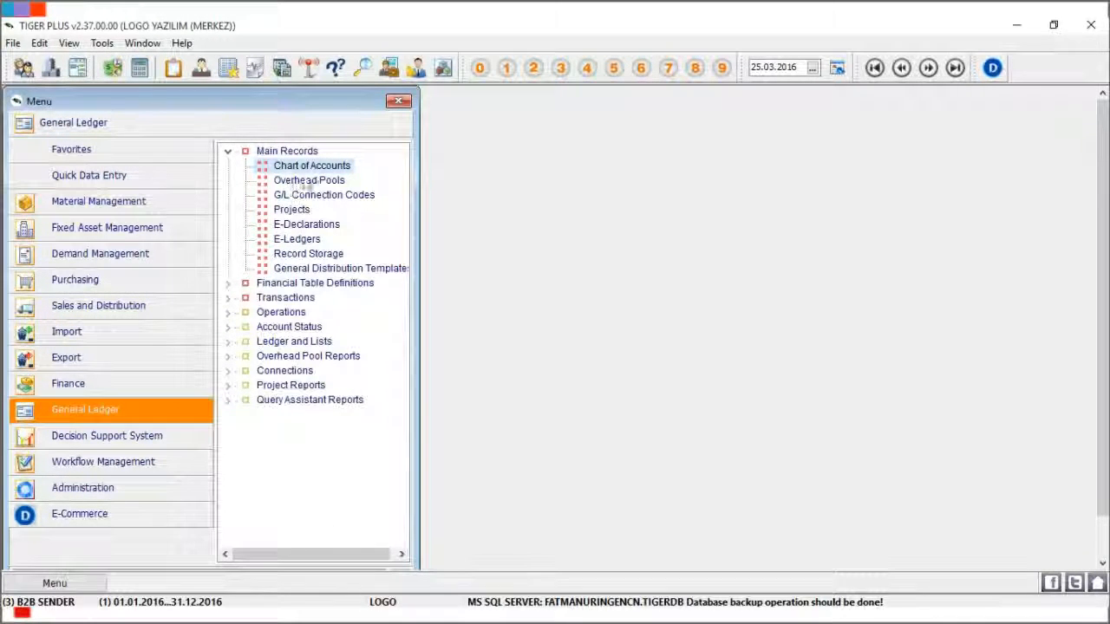
- Open the G/L Slips list from the General Ledger transactions and maximize its window
left_click_drag(417, 229, 464, 234)
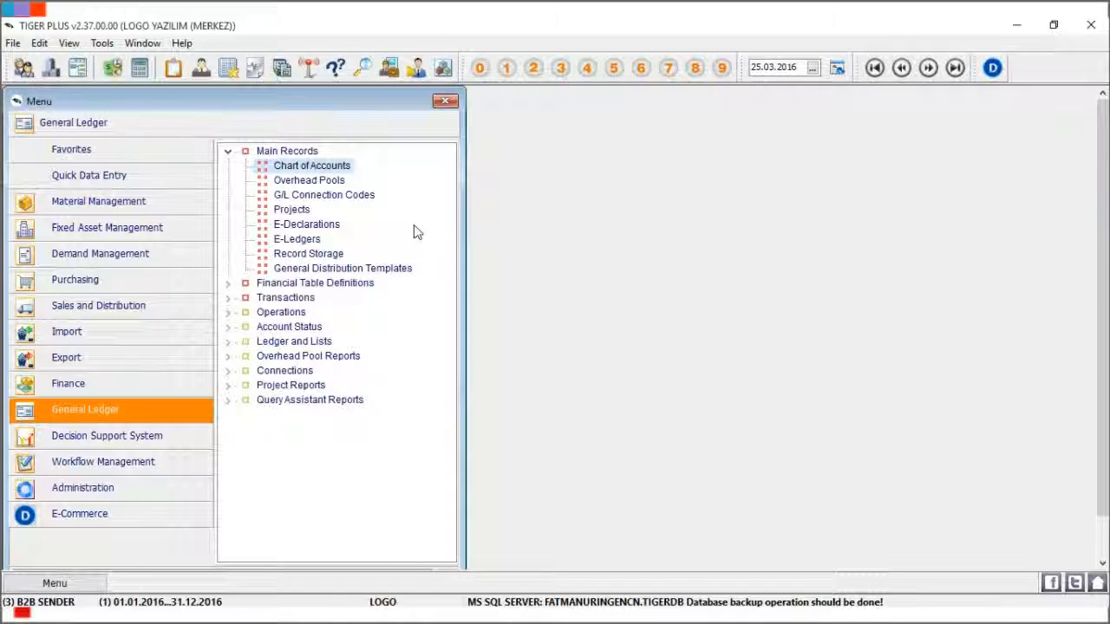
left_click(227, 150)
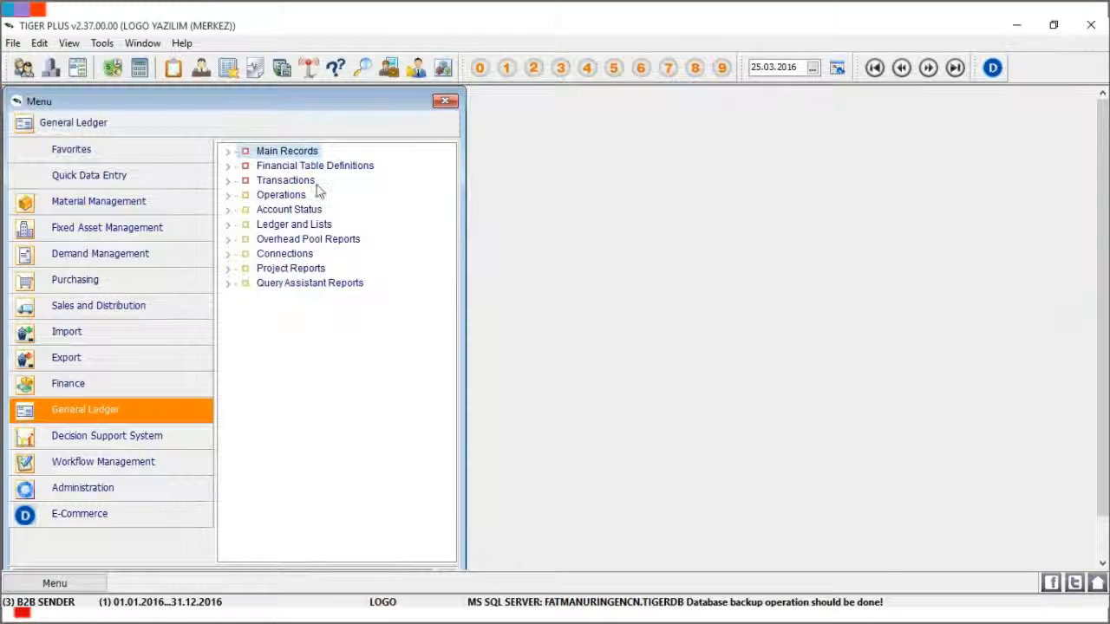
left_click(228, 180)
left_click(294, 199)
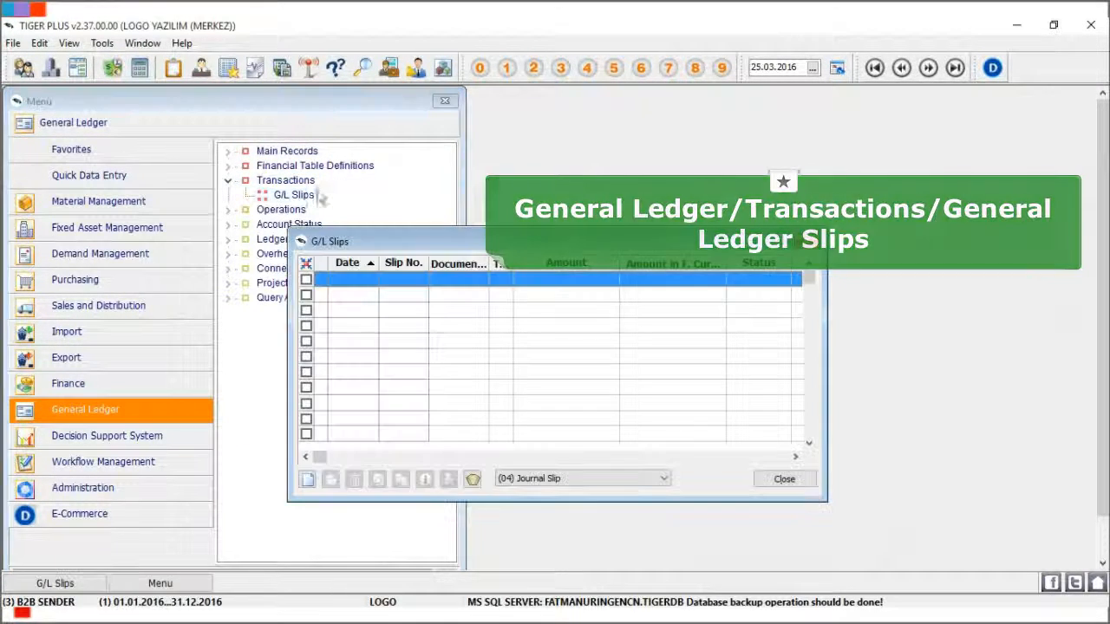
double_click(532, 239)
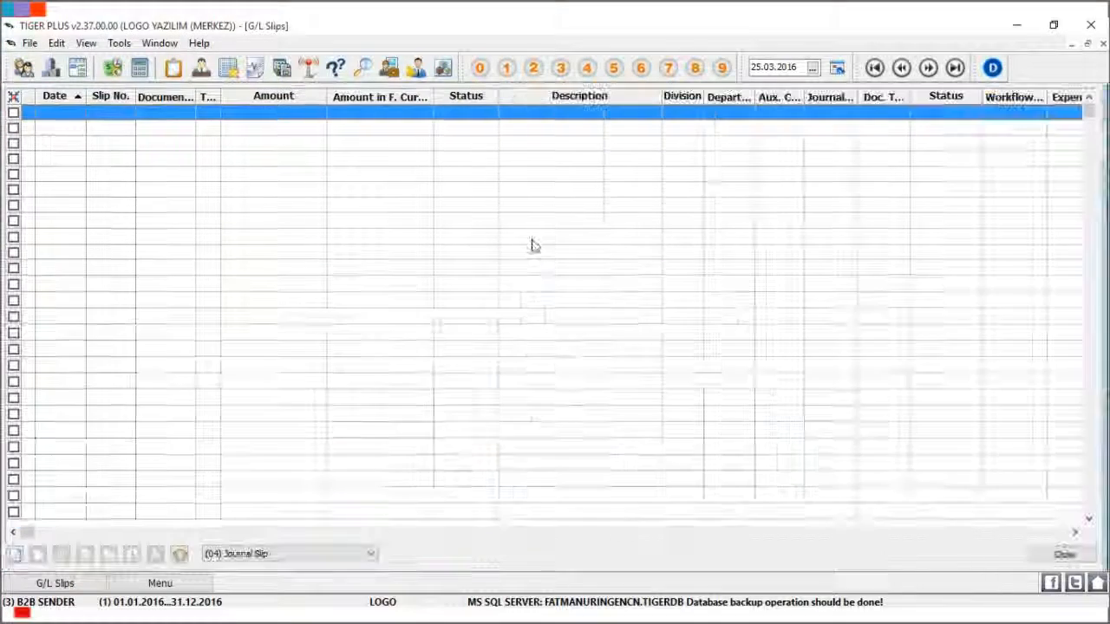
- Choose (04) Journal Slip as the slip type and add a new journal slip
left_click(359, 559)
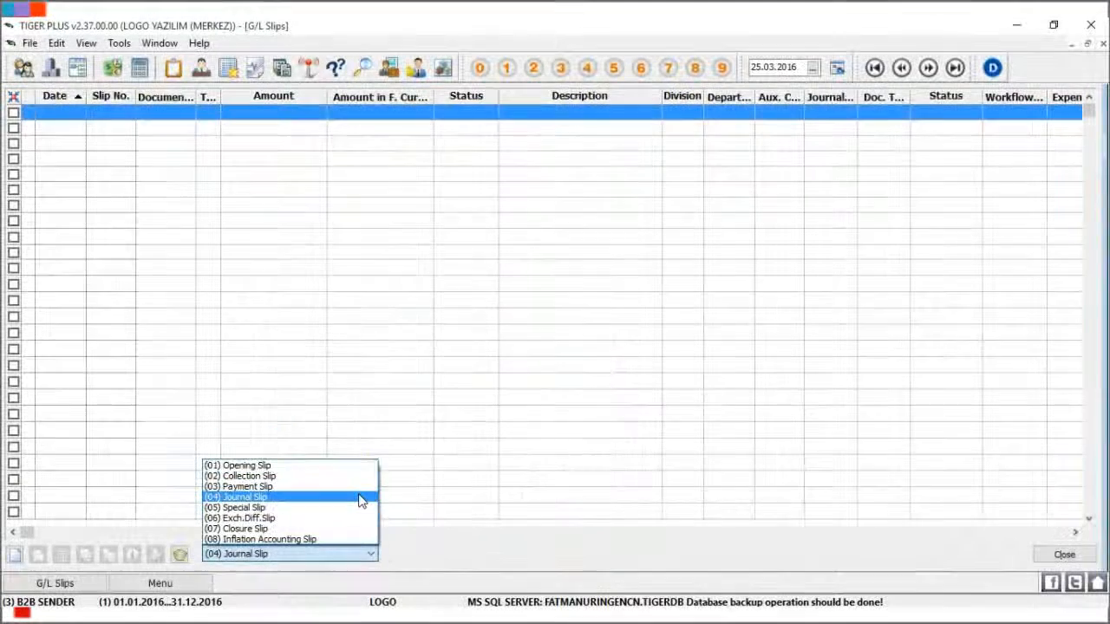
left_click(363, 500)
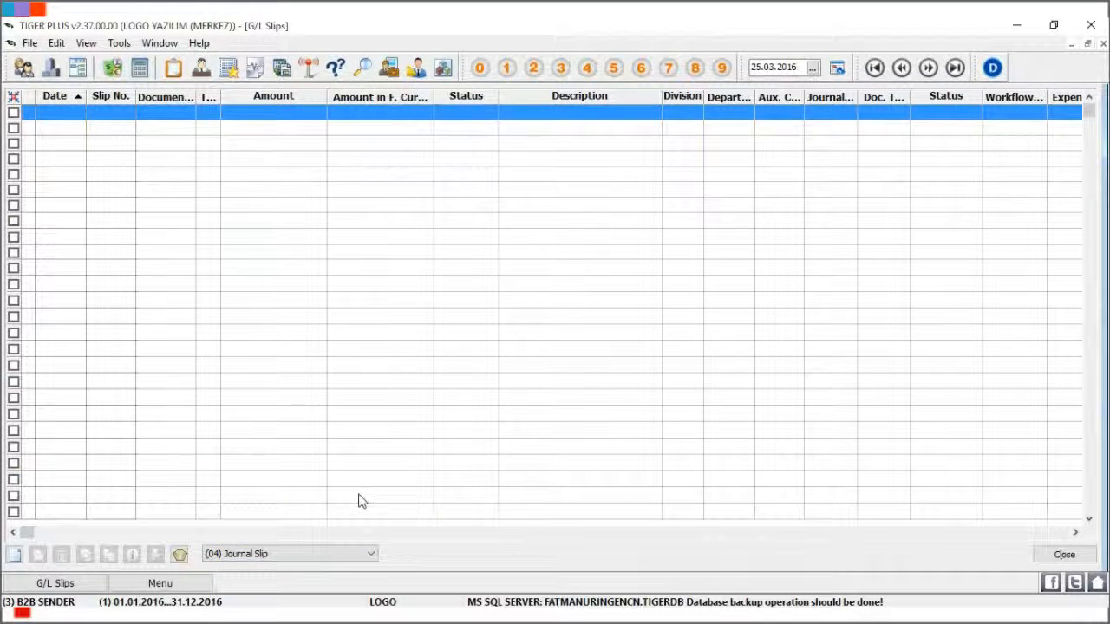
right_click(243, 175)
left_click(327, 184)
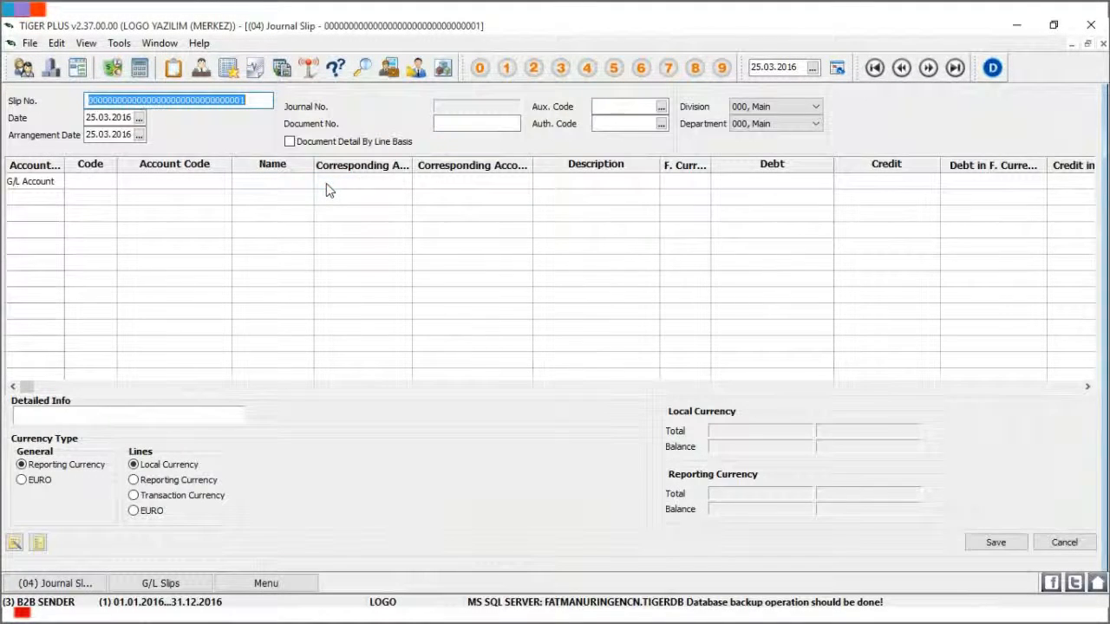
- Widen the Account Type column and check the available account types, keeping G/L Account on the first line
left_click(60, 179)
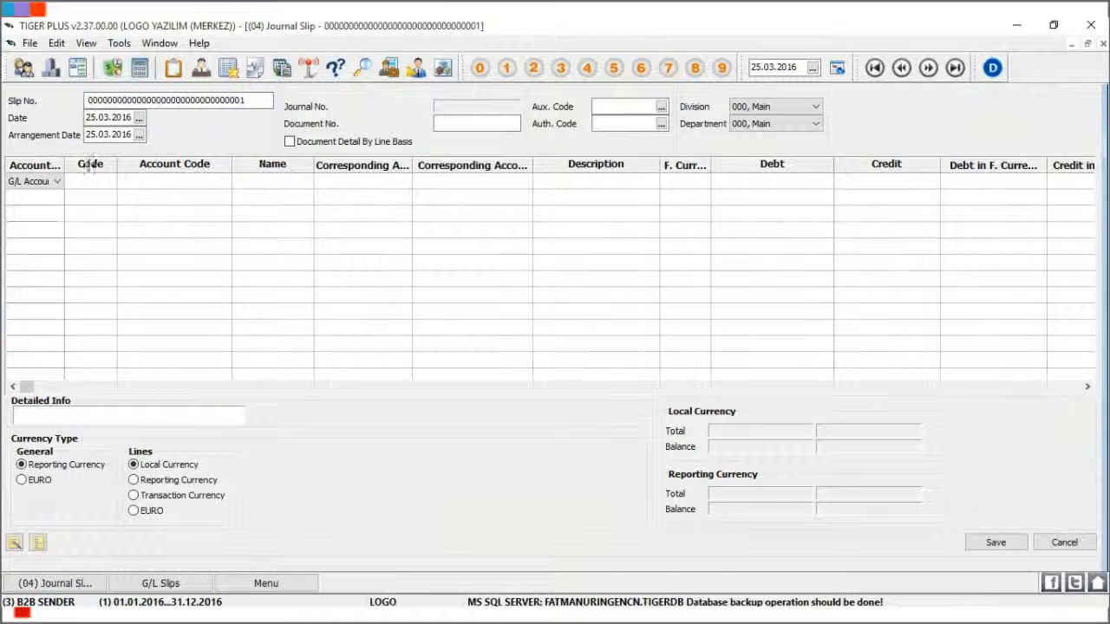
left_click_drag(68, 165, 132, 165)
left_click(124, 182)
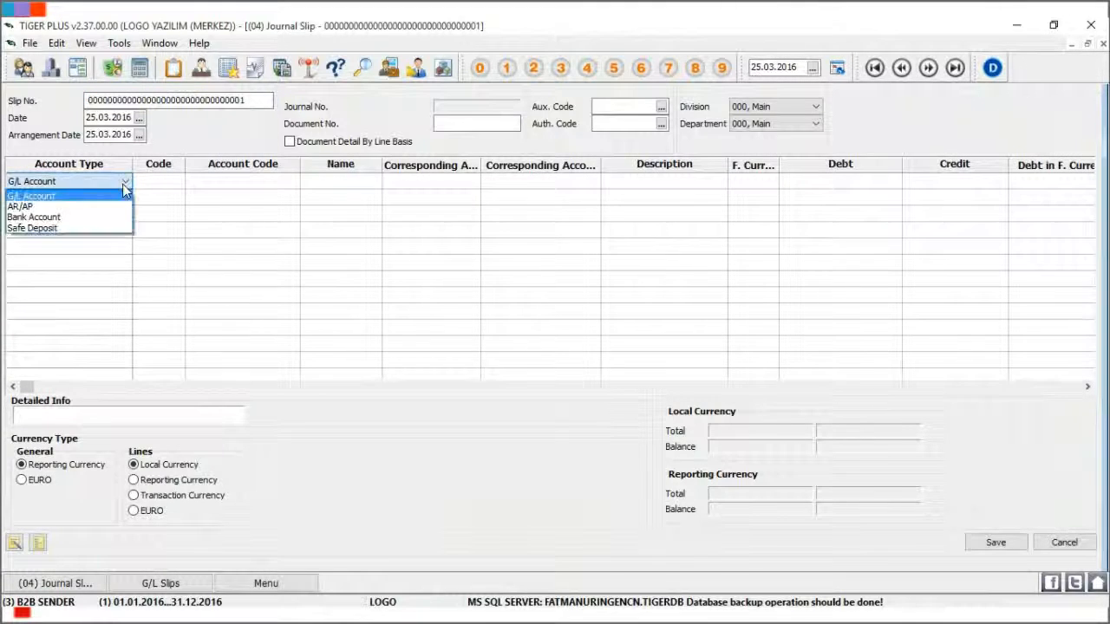
left_click(151, 169)
left_click(171, 179)
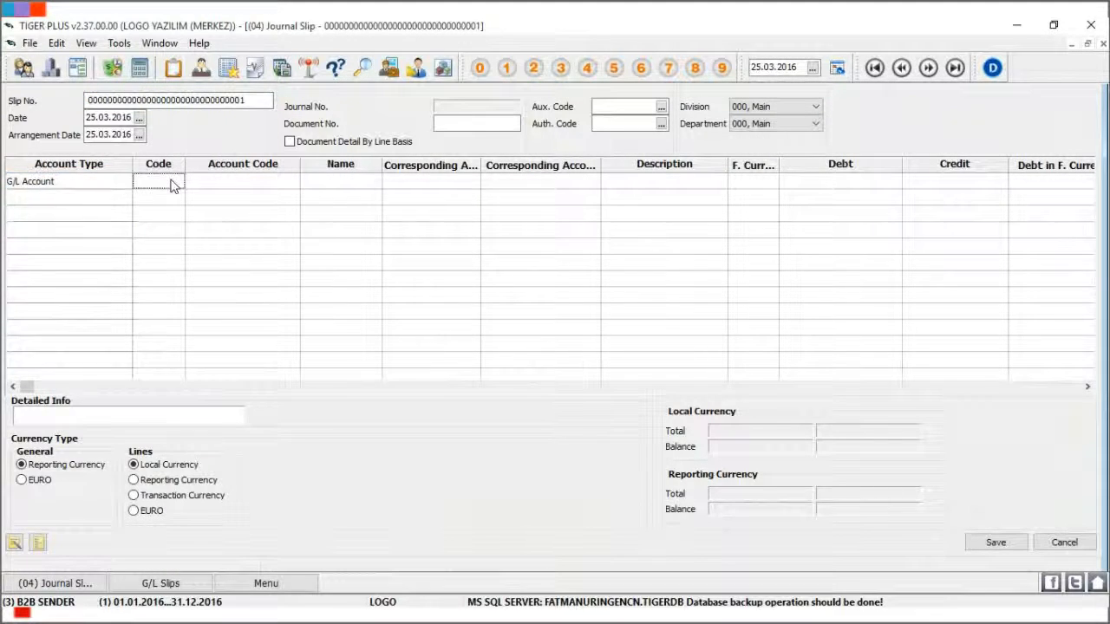
- Select account 100.01 TL SAFE DEPOSIT for the first slip line and enter a debt of 100
left_click(260, 181)
left_click(293, 182)
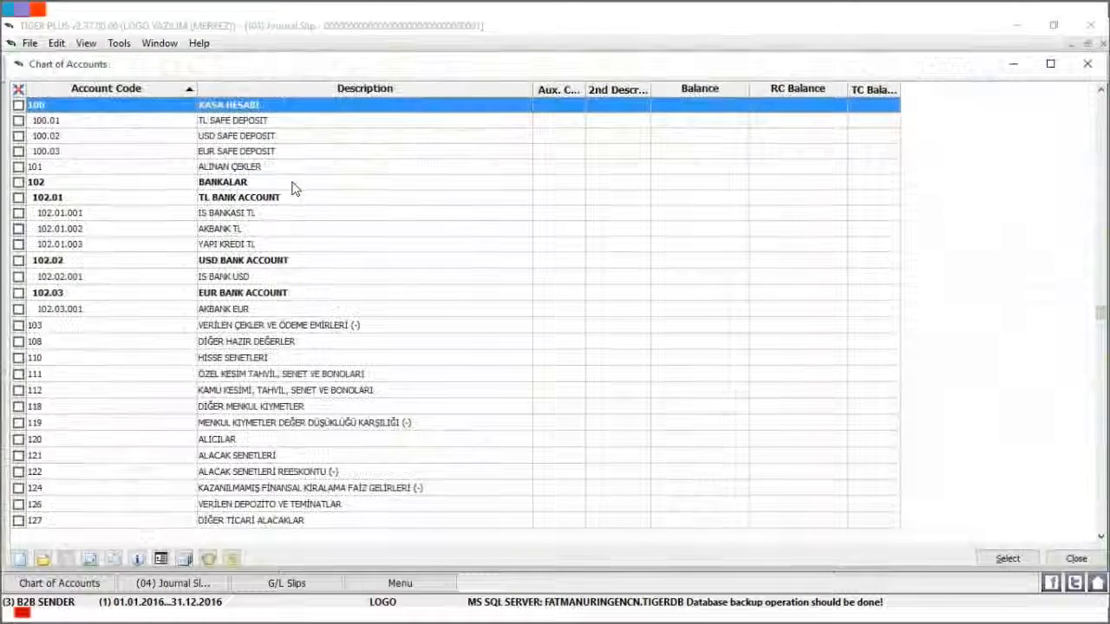
double_click(322, 121)
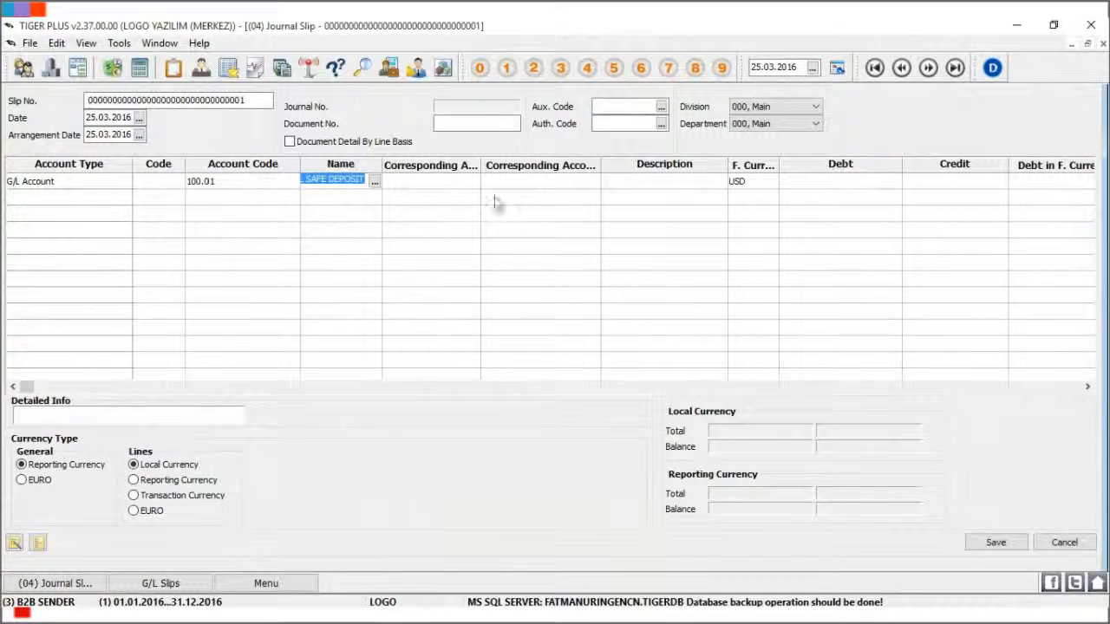
left_click(830, 184)
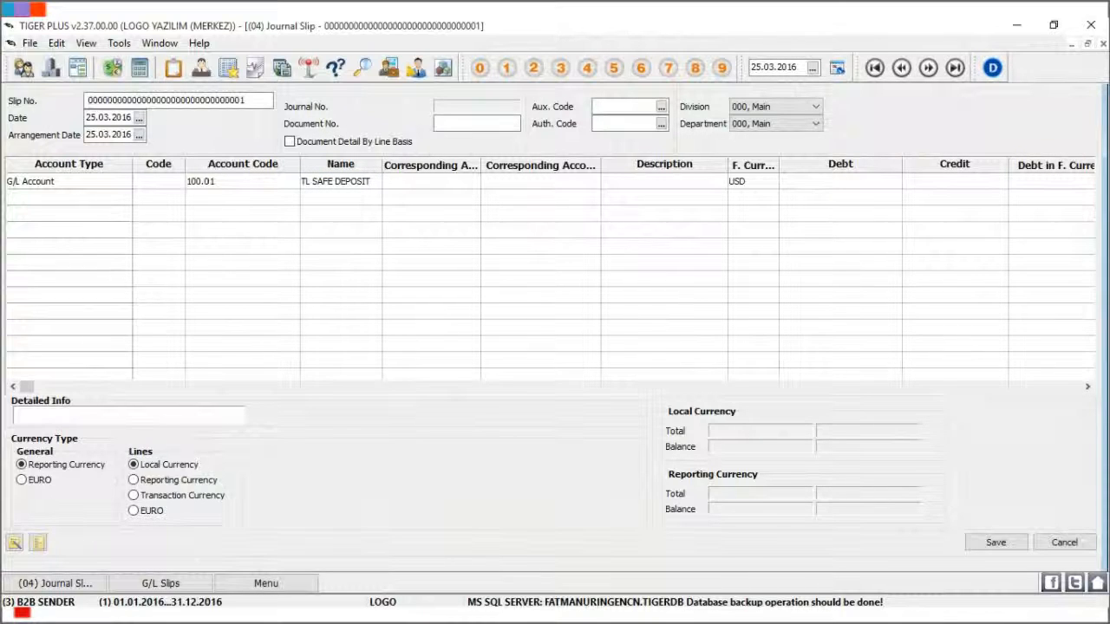
type("100")
- Add a second G/L Account line for account 103 VERİLEN ÇEKLER VE ÖDEME EMİRLERİ (-) with a credit of 100
left_click(78, 206)
left_click(268, 199)
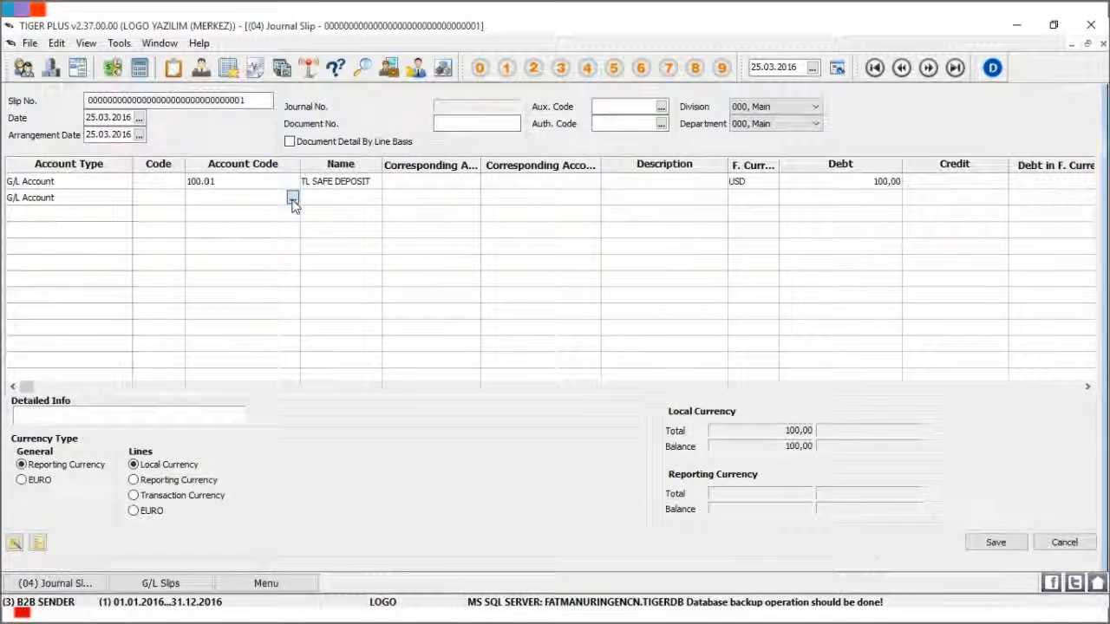
left_click(290, 198)
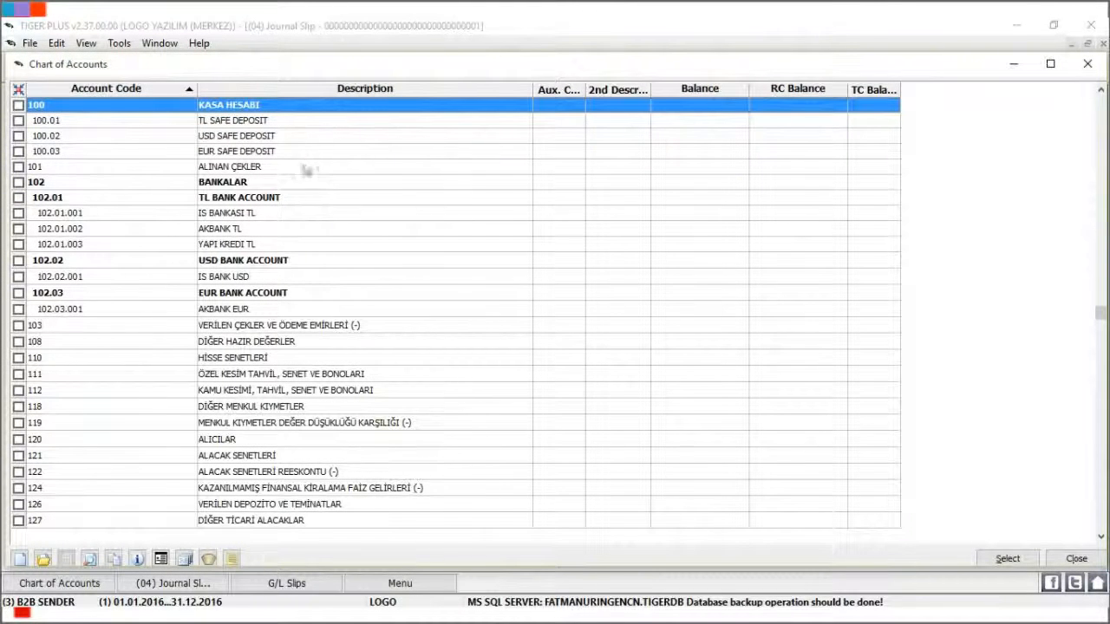
double_click(323, 325)
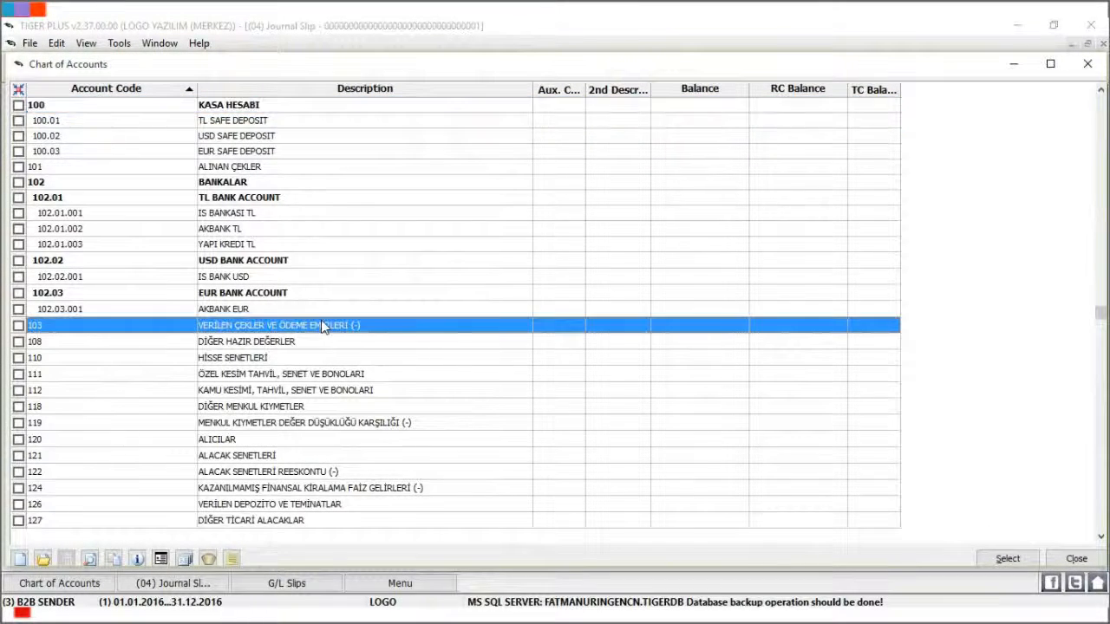
left_click(951, 201)
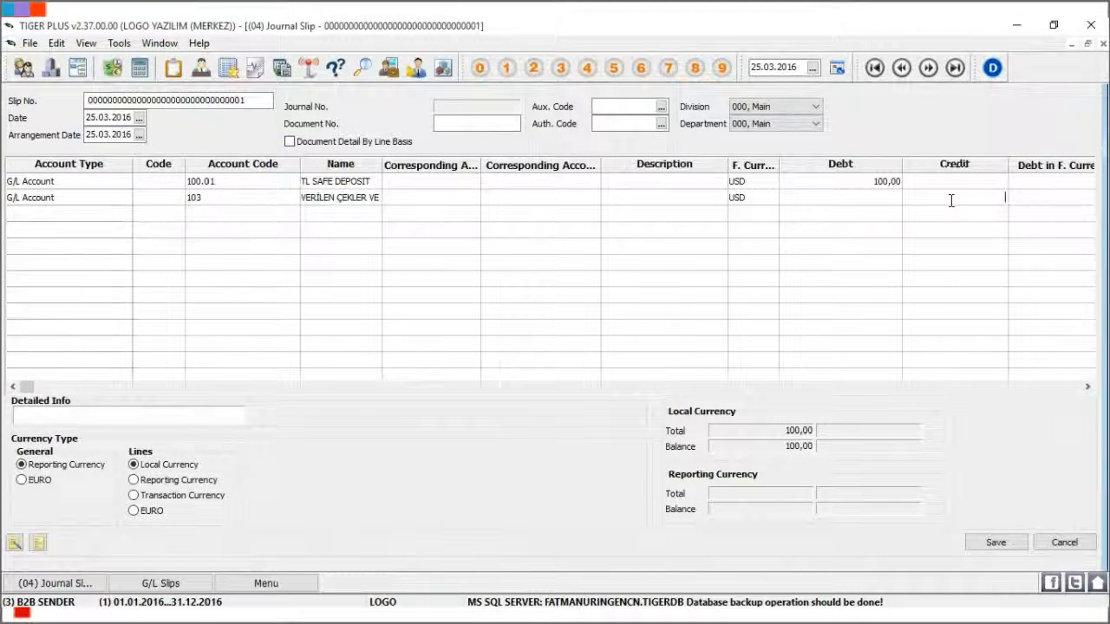
key("Return")
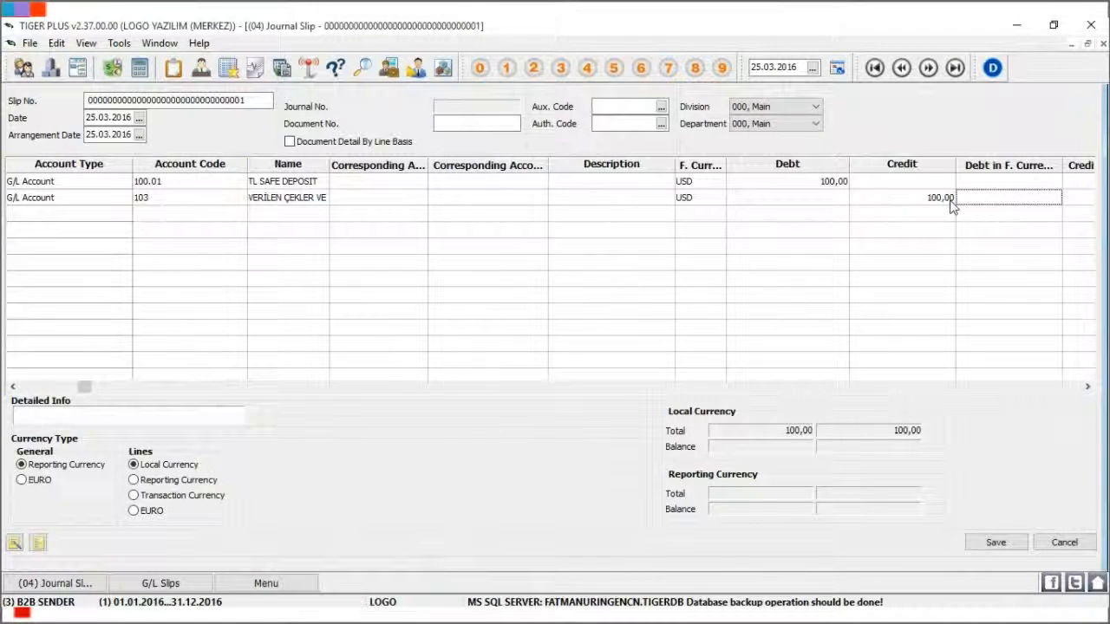
- Replace the second line's credit with 0 and balance the slip using Equalize Balance
left_click(917, 200)
type("0")
right_click(929, 199)
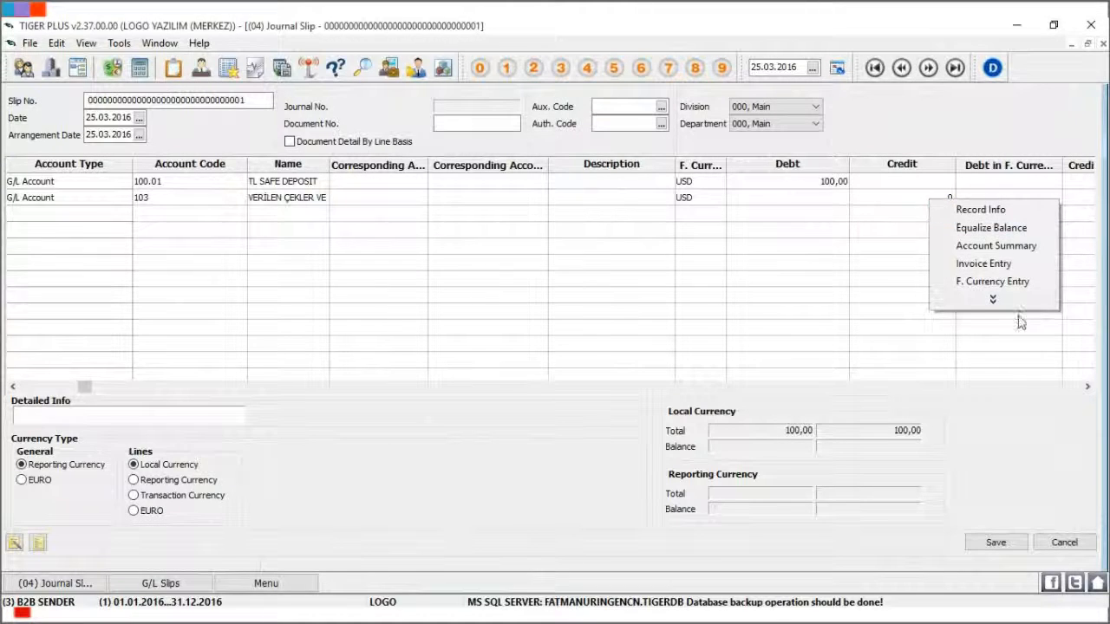
left_click(974, 245)
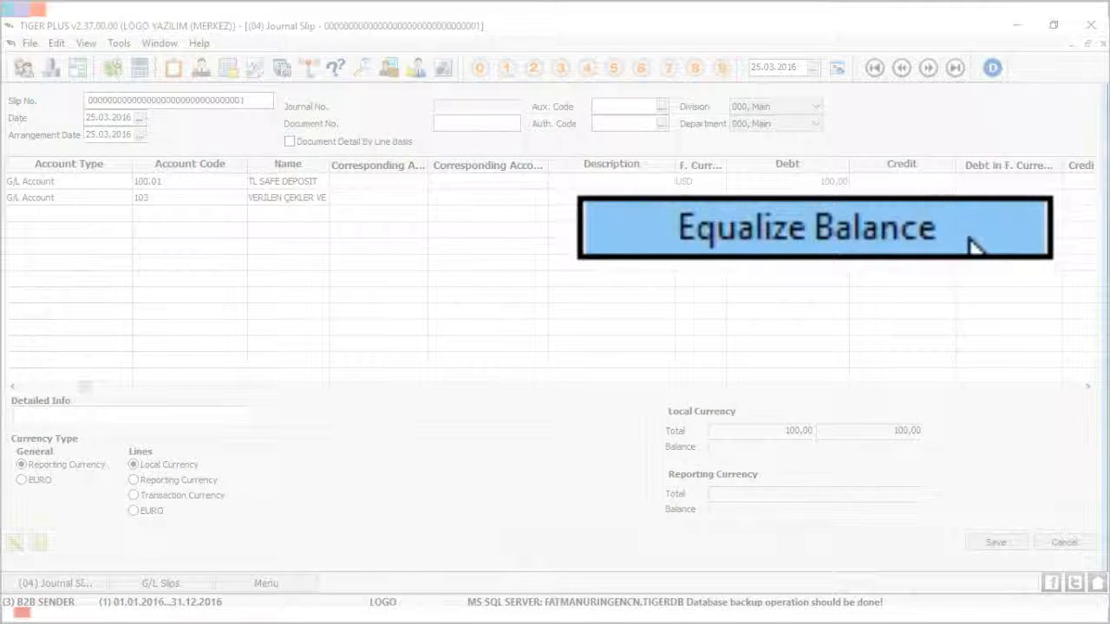
- Save the journal slip and widen the Type column in the G/L Slips list
left_click(996, 542)
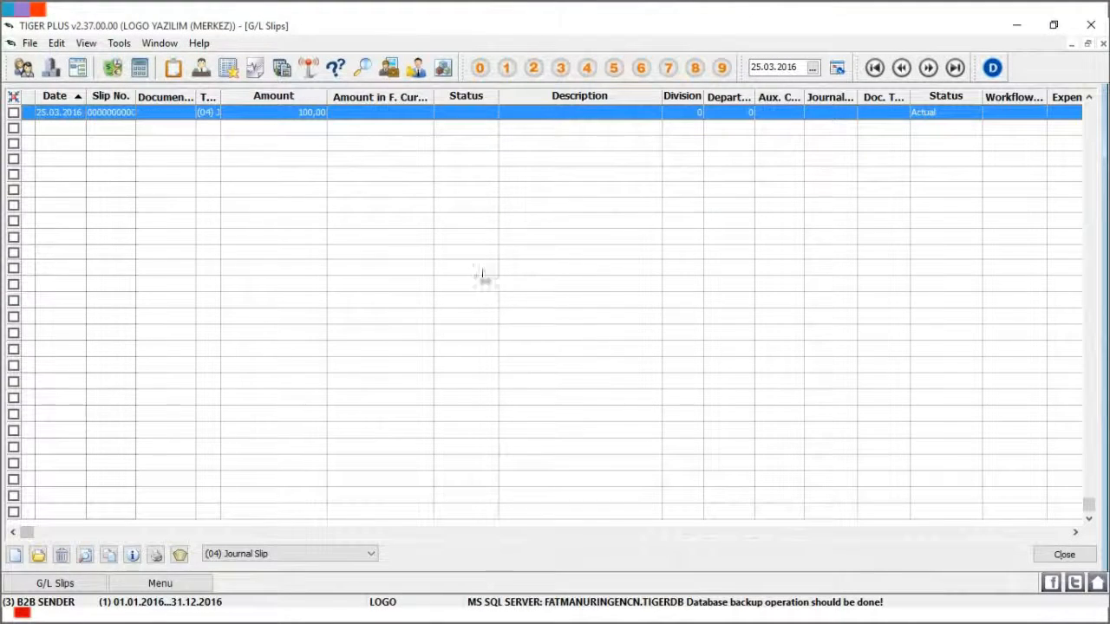
left_click_drag(220, 97, 282, 97)
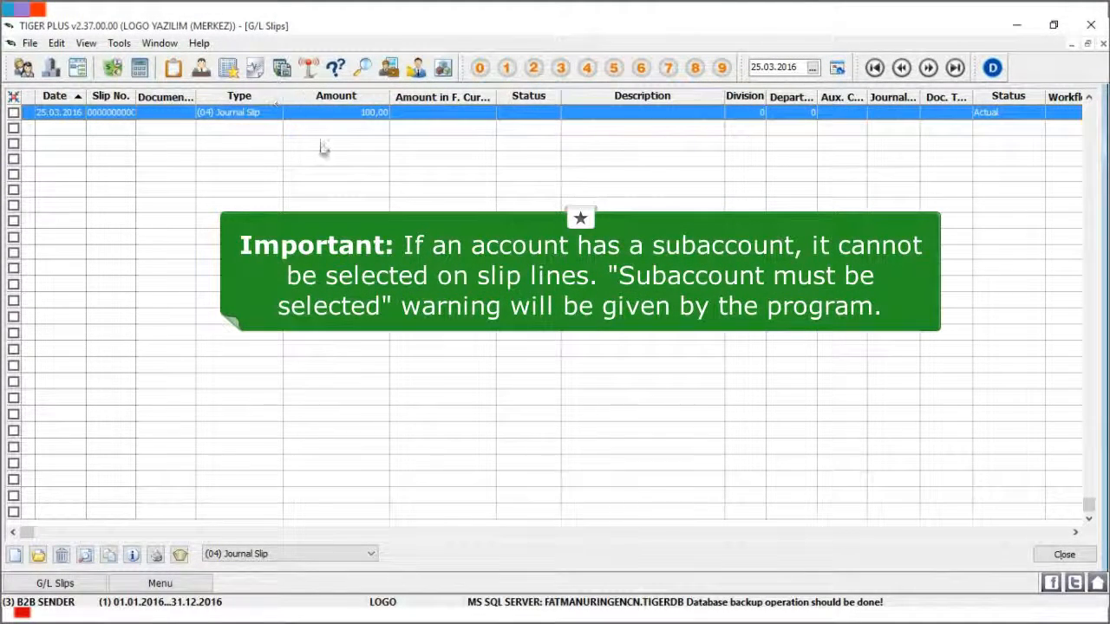
left_click(345, 557)
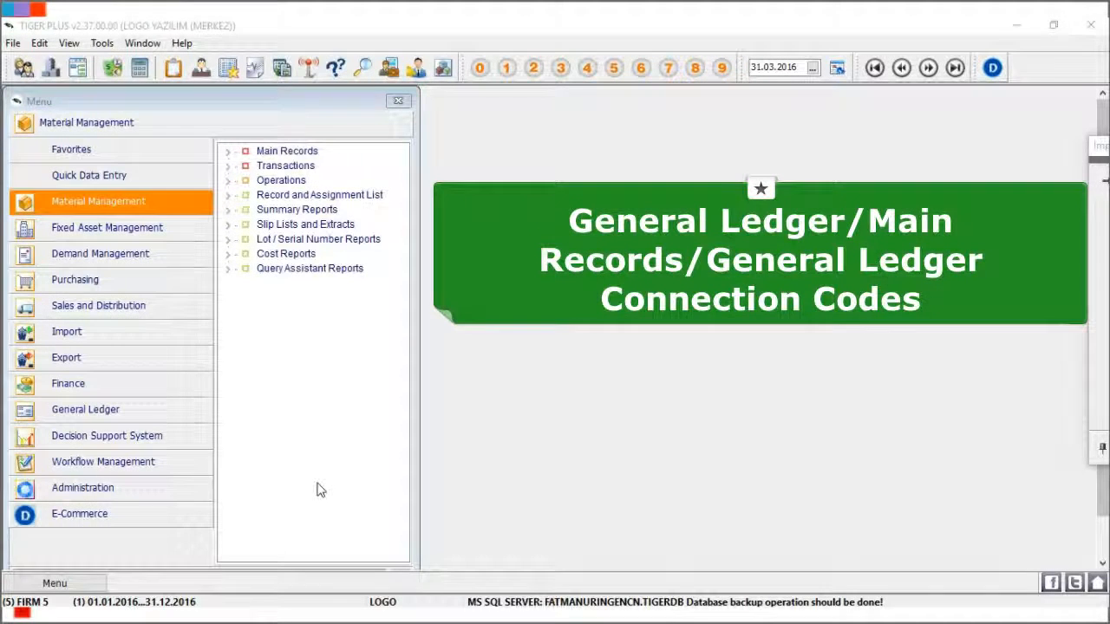
- Widen the menu window and open G/L Connection Codes from the General Ledger main records
left_click(85, 404)
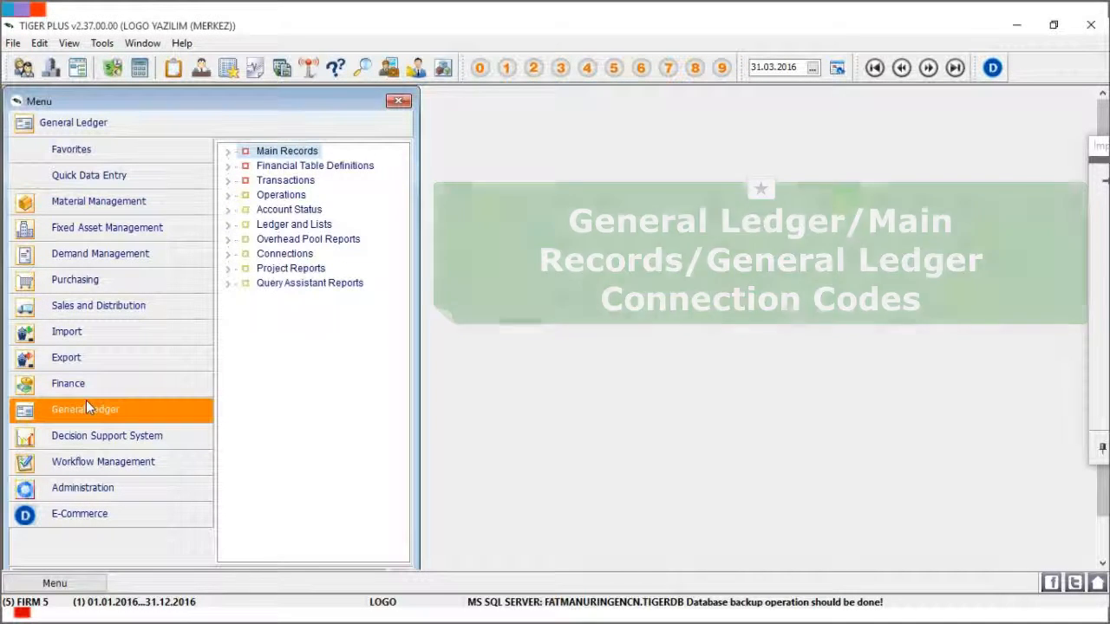
left_click(227, 152)
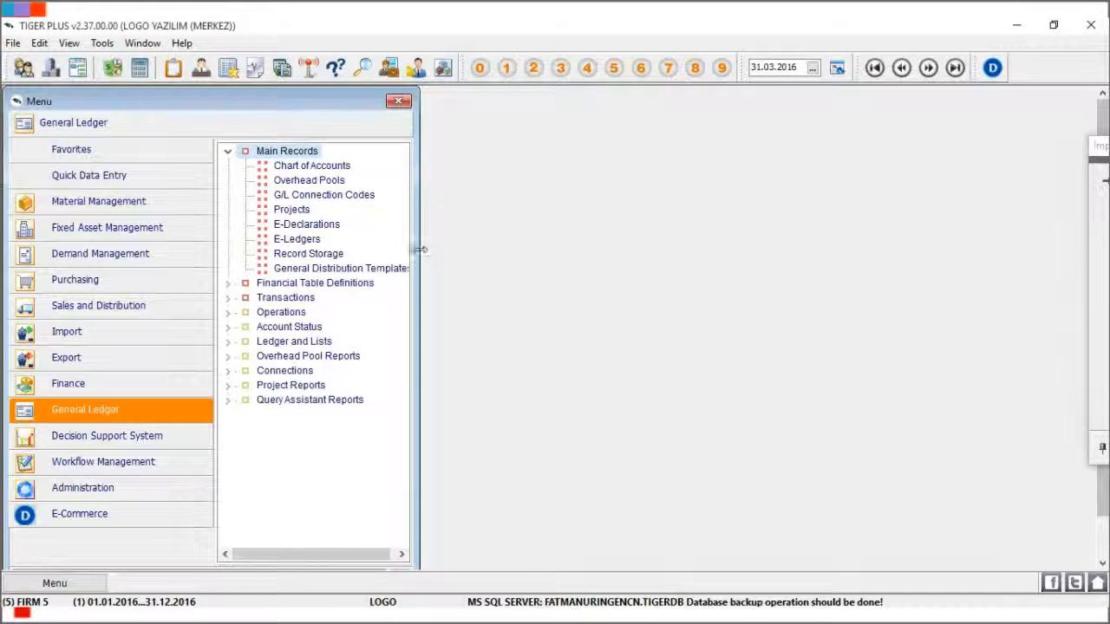
left_click_drag(419, 250, 509, 251)
left_click(360, 197)
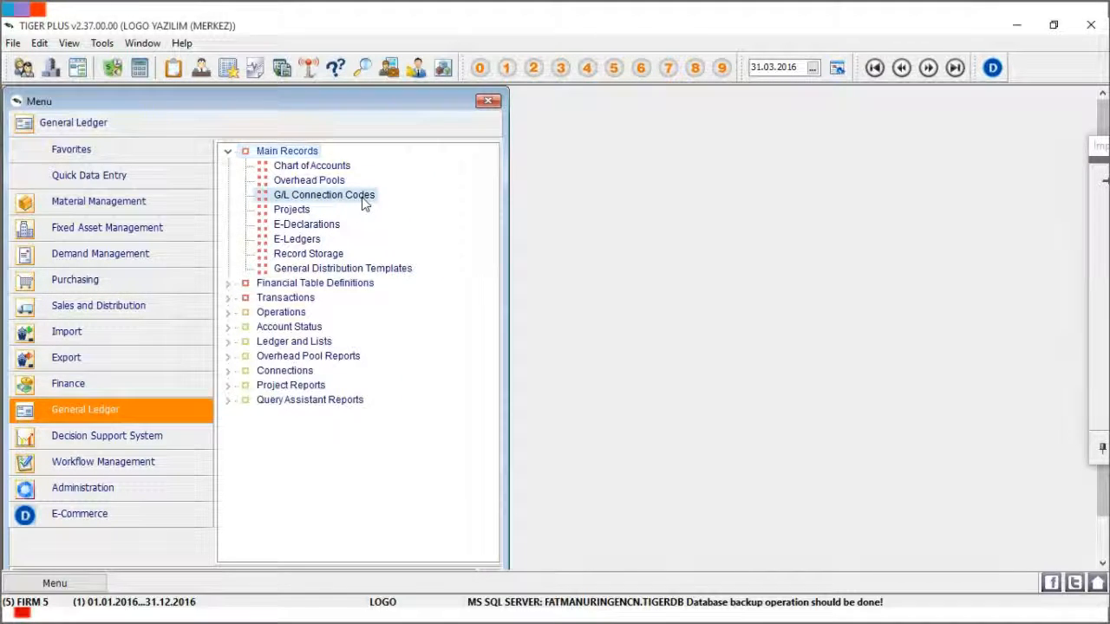
double_click(364, 197)
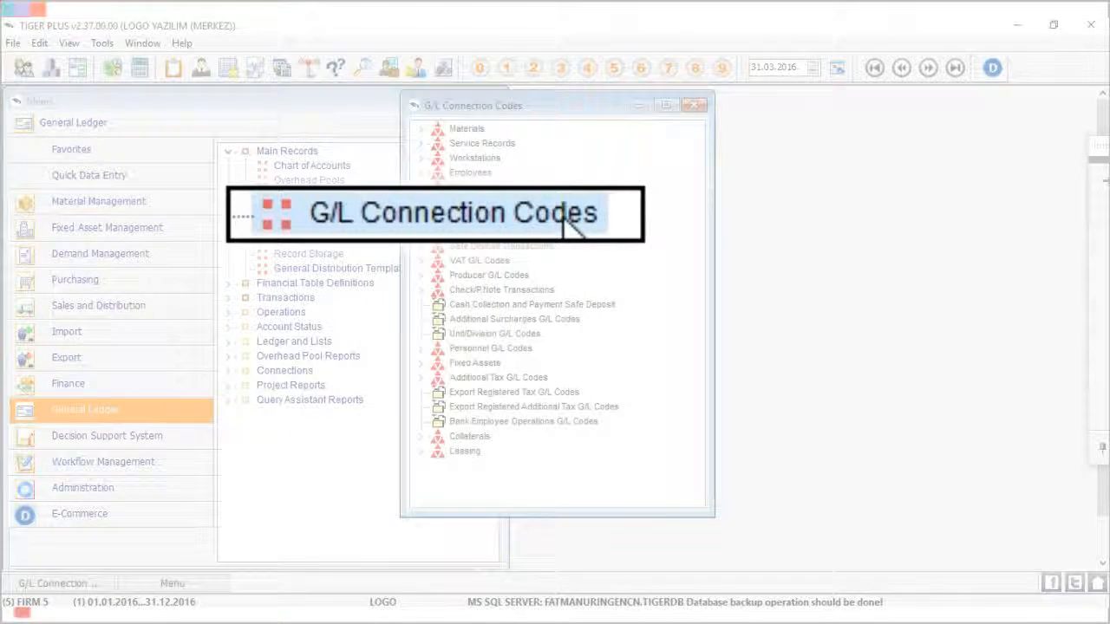
- Open Purchase G/L Codes under Materials and maximize its window
left_click(420, 130)
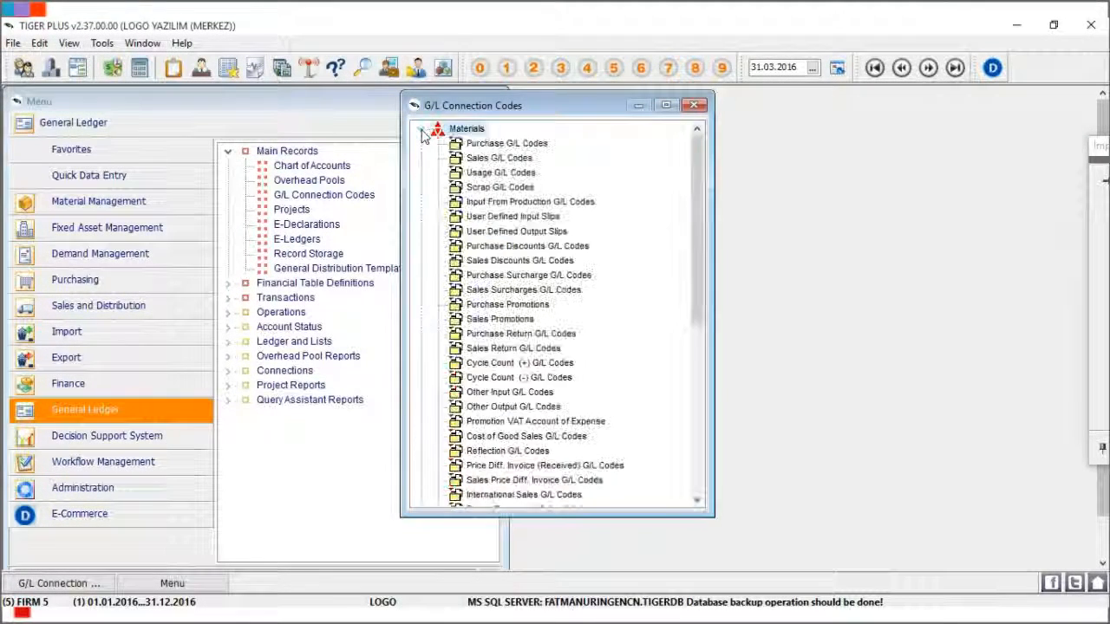
double_click(535, 147)
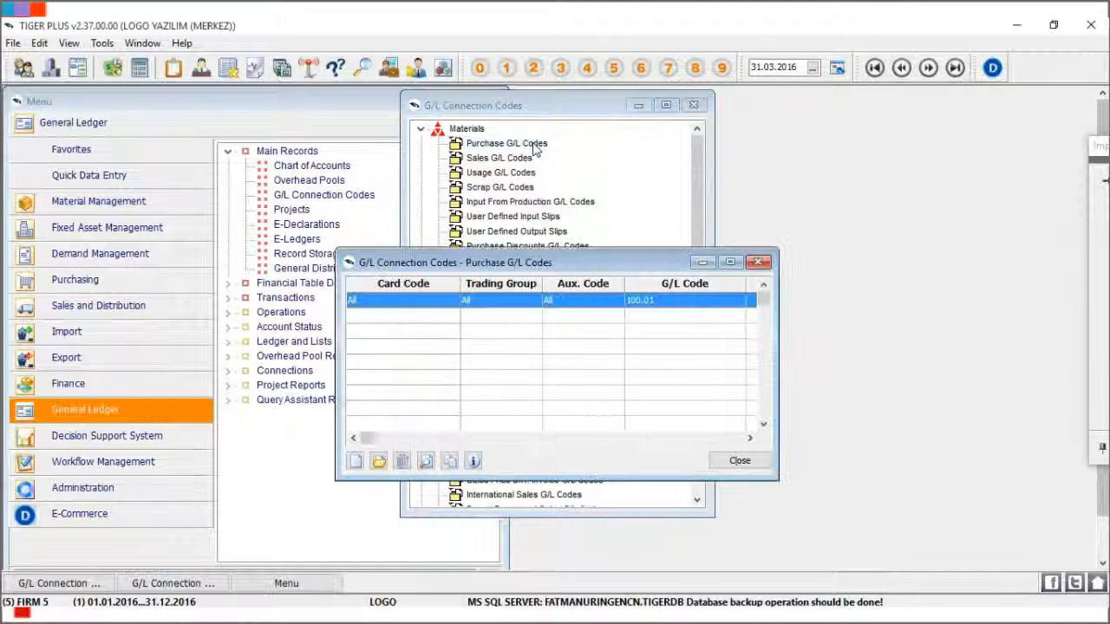
left_click(730, 262)
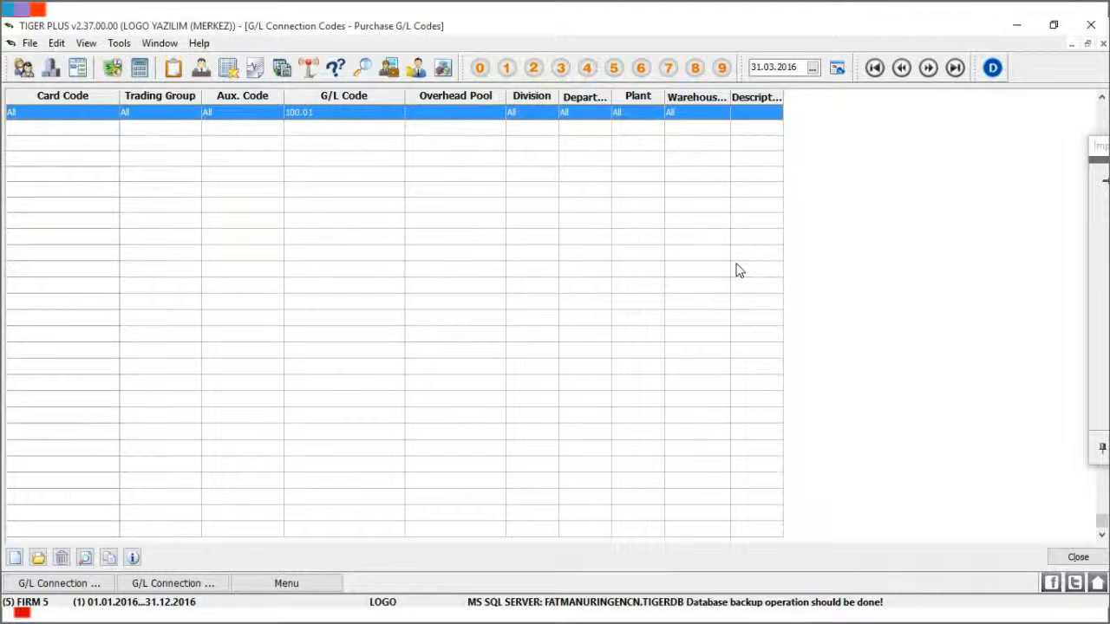
- Update the existing purchase connection record, setting its G/L Code to account 153 TİCARİ MALLAR
right_click(384, 117)
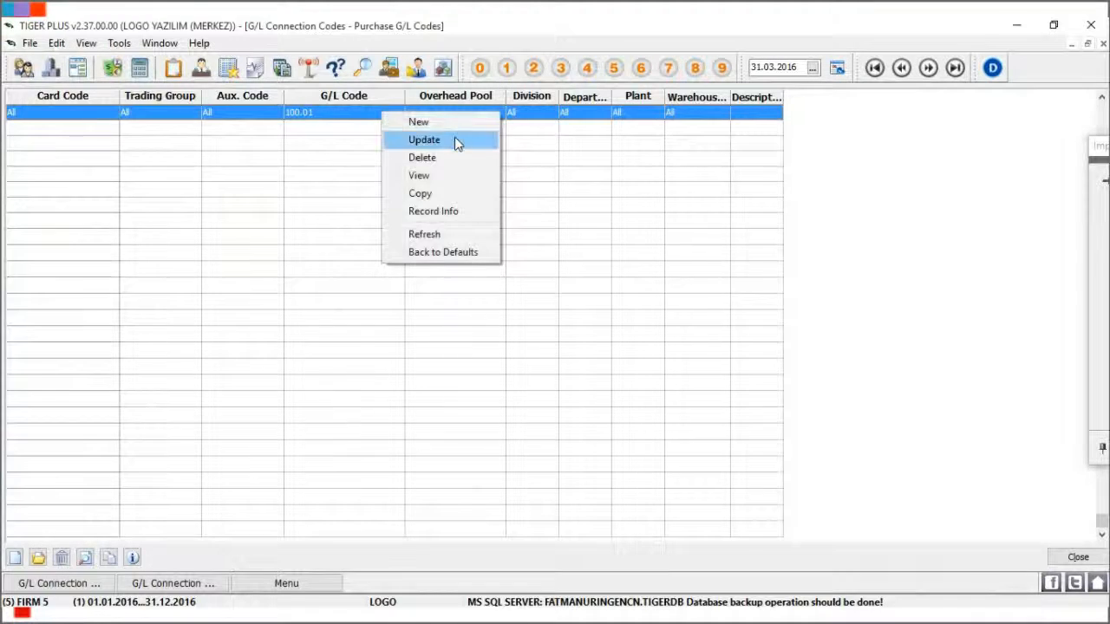
left_click(453, 141)
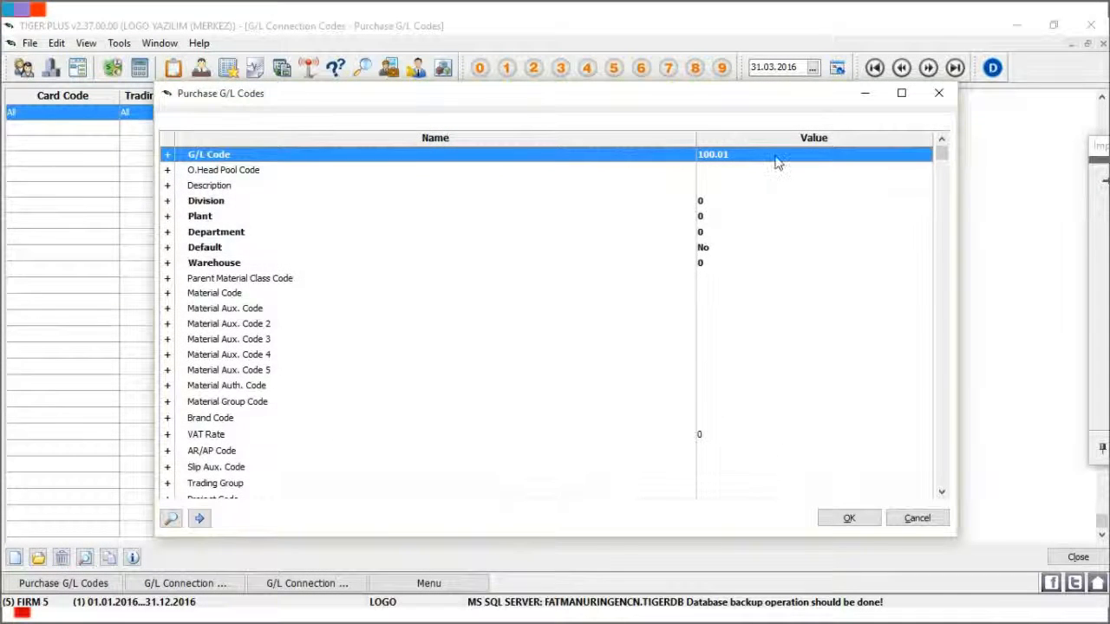
double_click(776, 161)
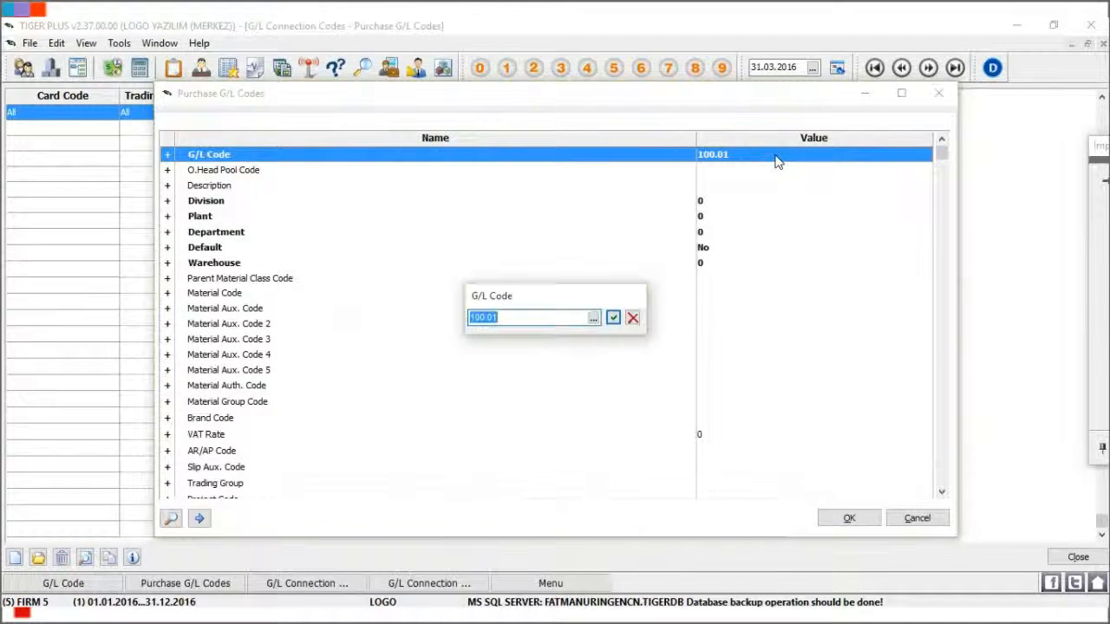
left_click(594, 318)
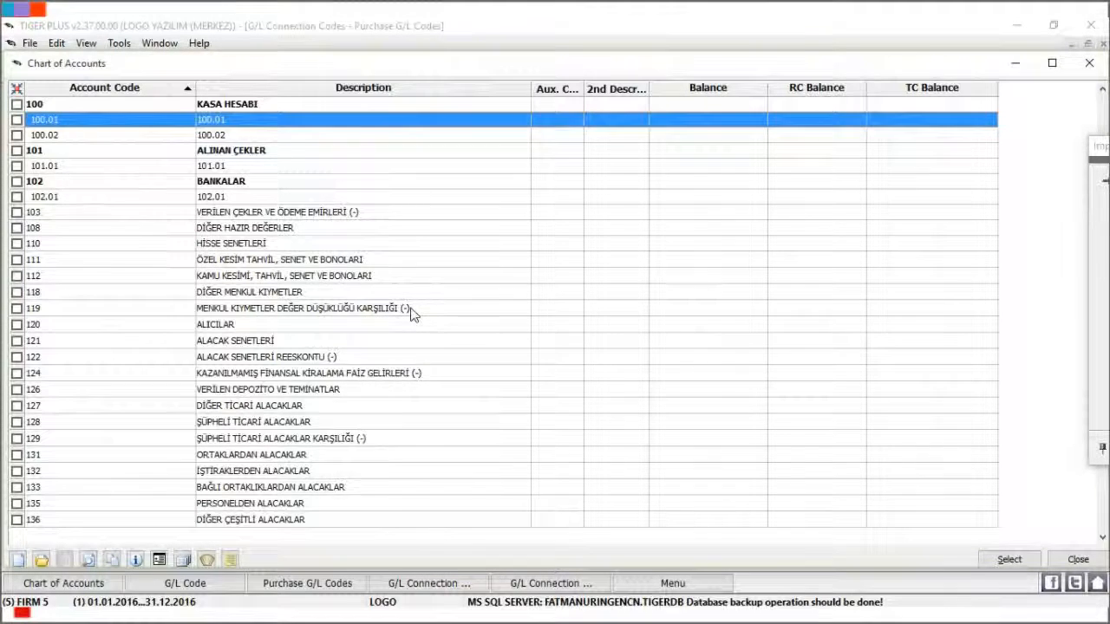
type("153")
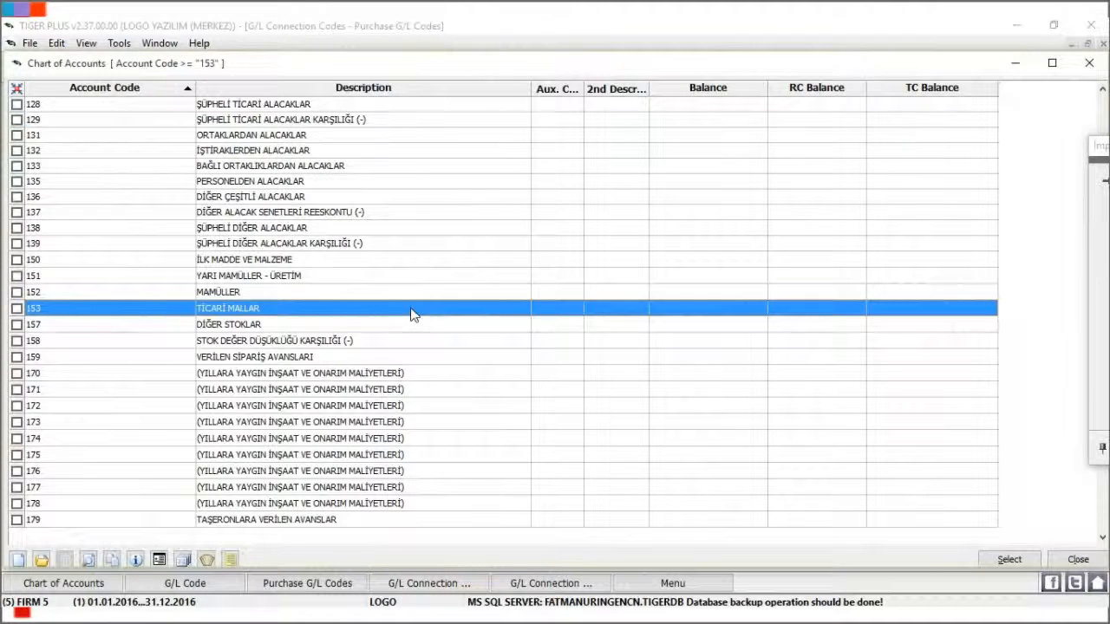
double_click(334, 315)
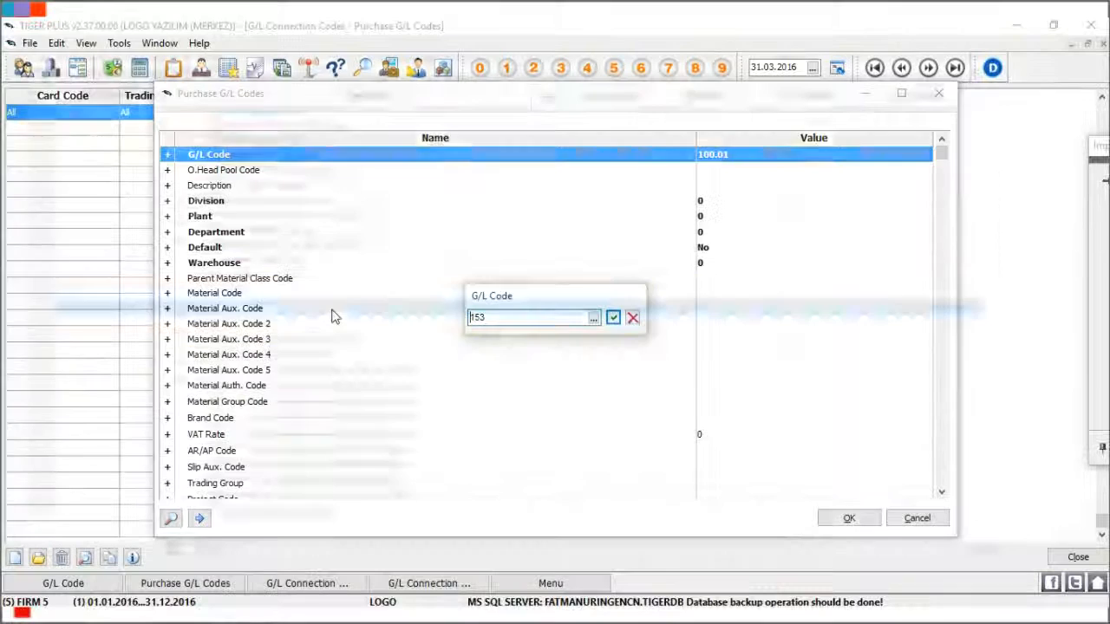
left_click(612, 319)
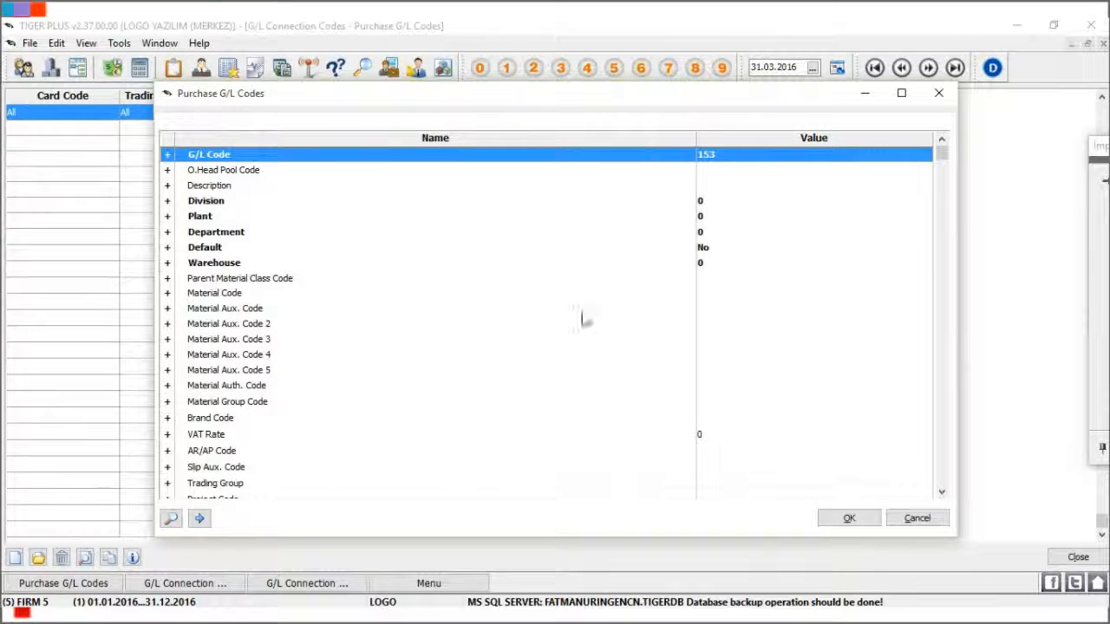
- Examine the record's other filter criteria, from Default and Material Code through AR/AP Code to Project Code
left_click(743, 249)
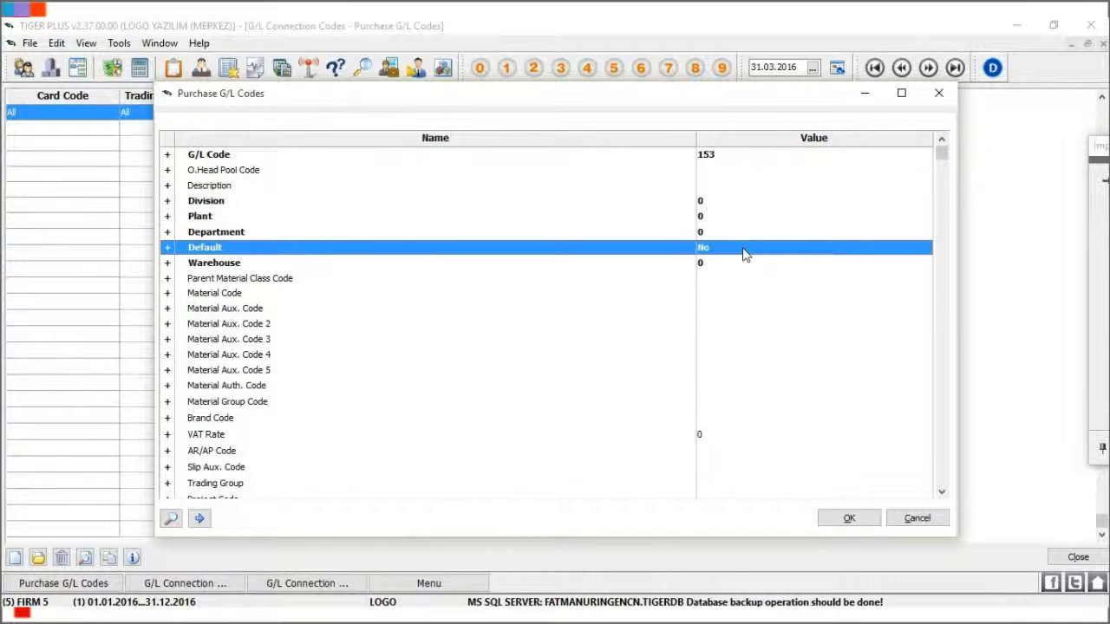
left_click(714, 293)
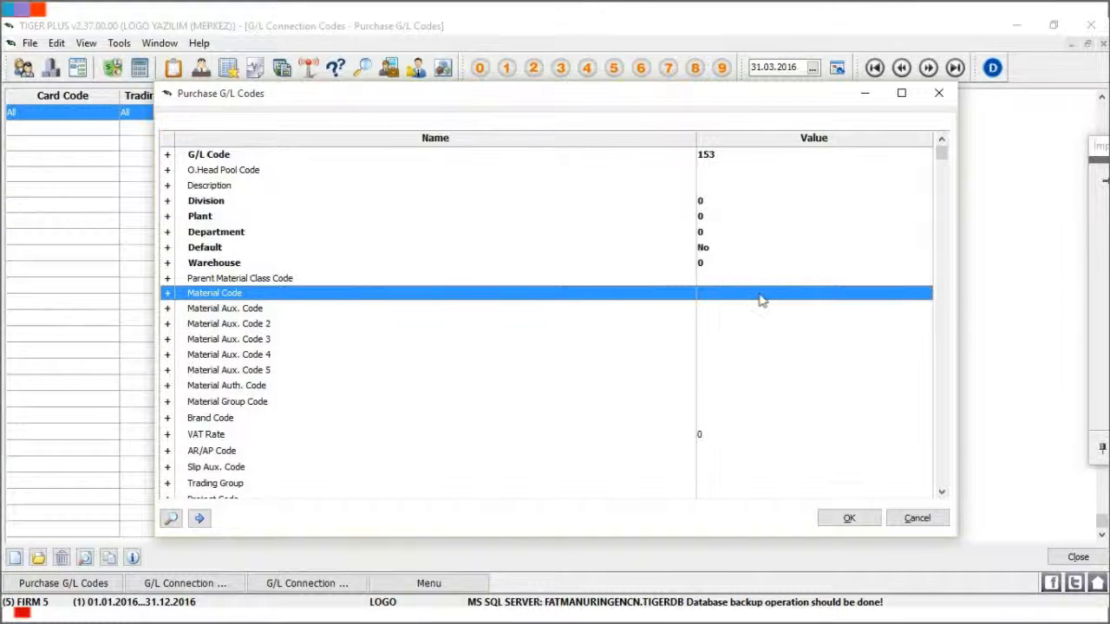
key("Down")
key("Down")
key("Down")
key("Down")
key("Down")
key("Down")
key("Down")
key("Down")
key("Down")
key("Down")
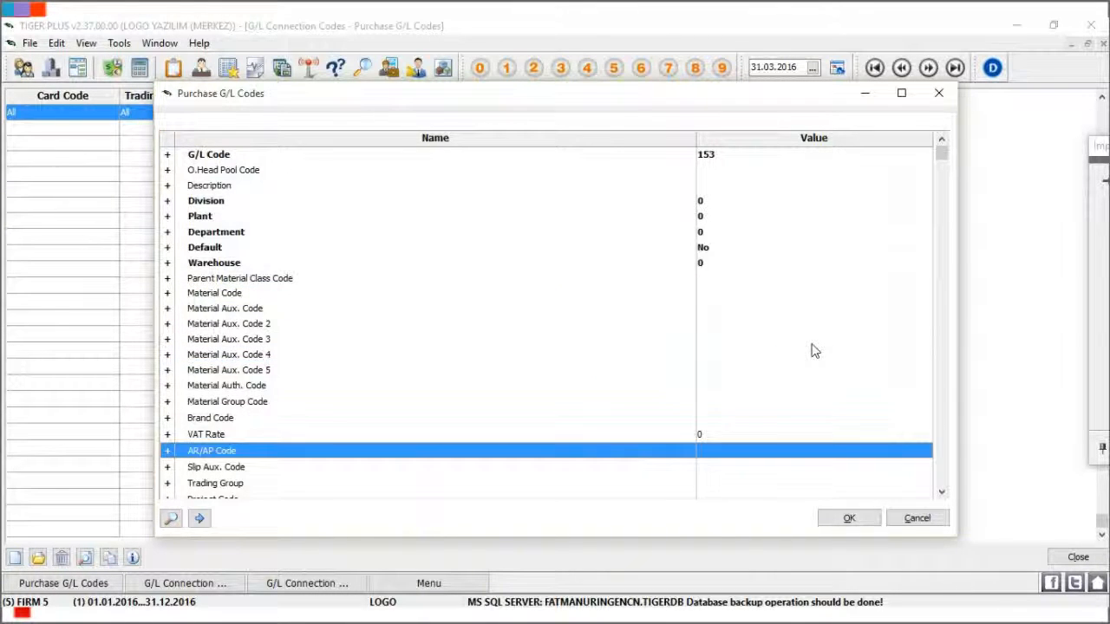
key("Down")
key("Down")
key("Down")
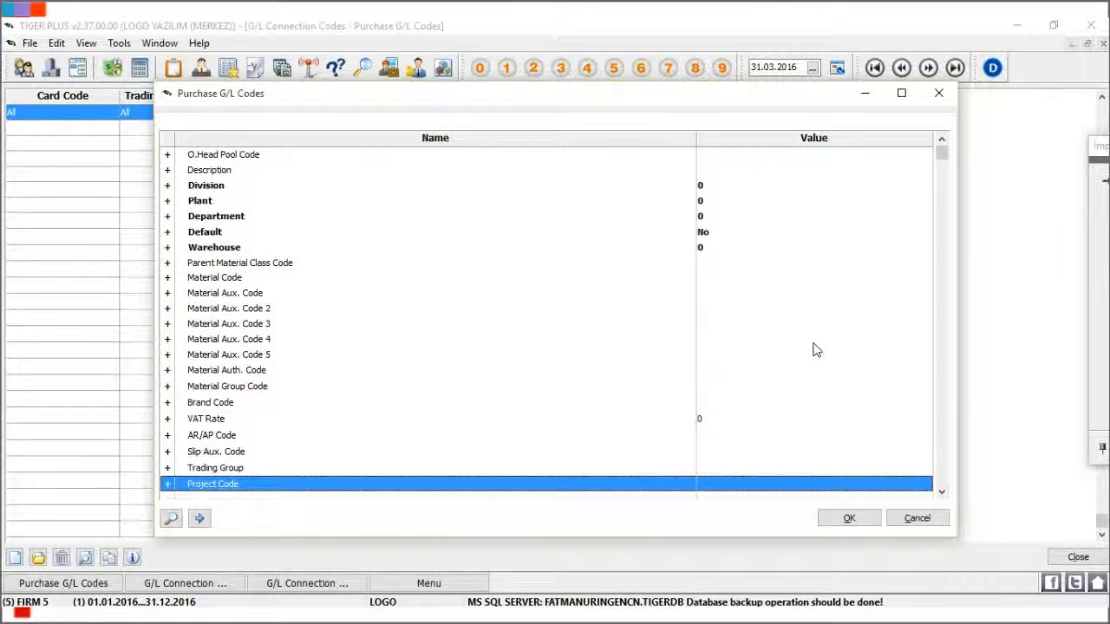
- Save the purchase G/L code record and return to the connection codes tree, collapsing the Materials group
left_click(865, 520)
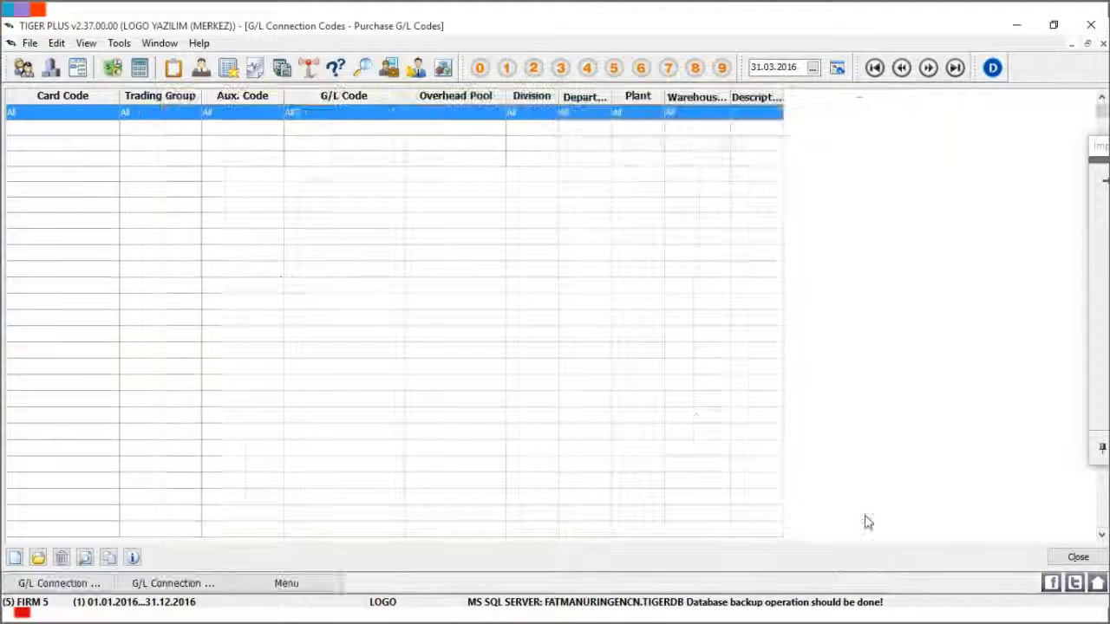
left_click(1078, 558)
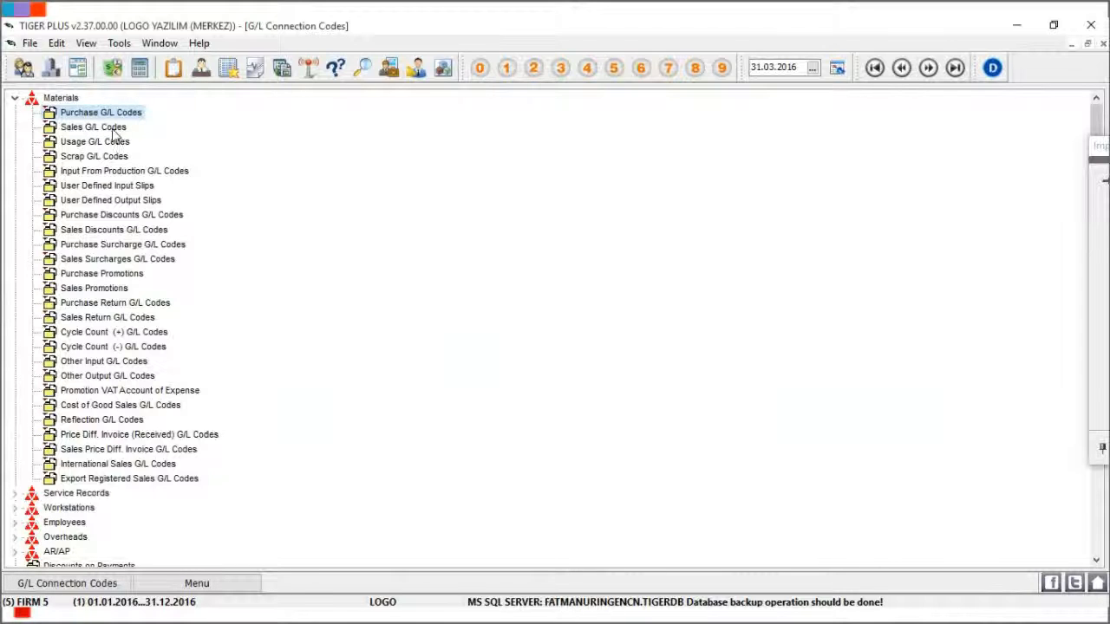
left_click(14, 98)
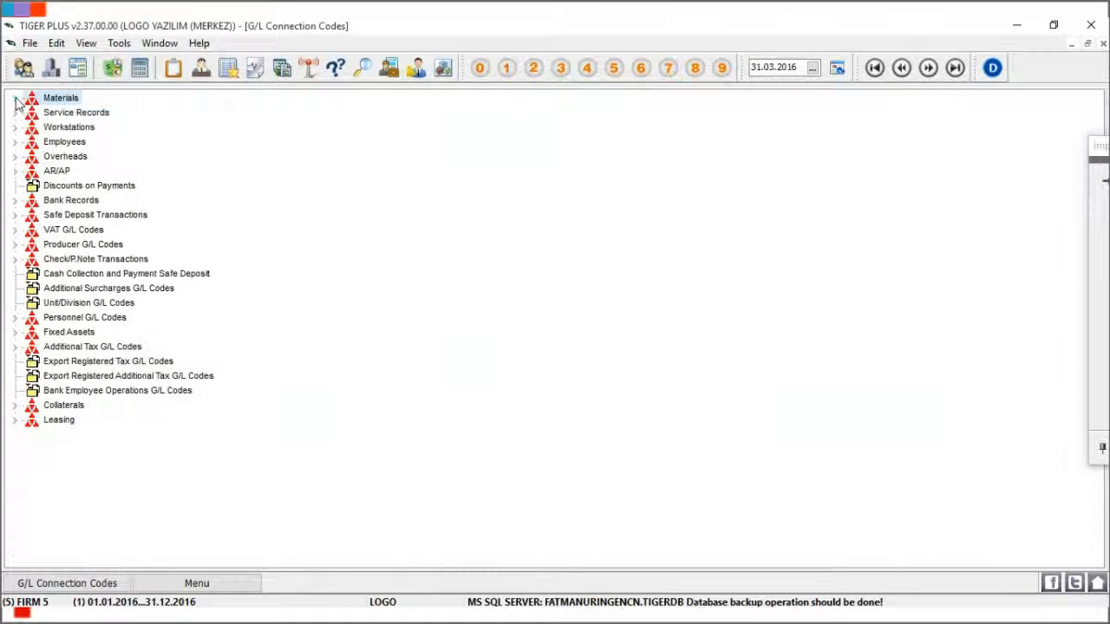
- Open Accounts Receivable/Payable G/L Codes under AR/AP and start a new connection record
left_click(18, 172)
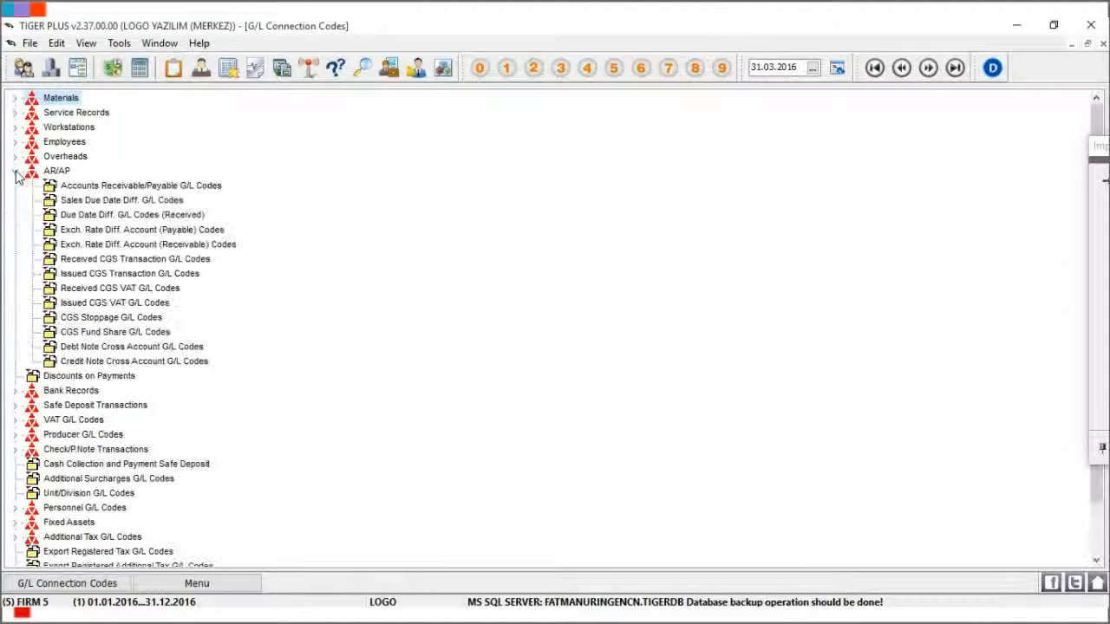
double_click(218, 188)
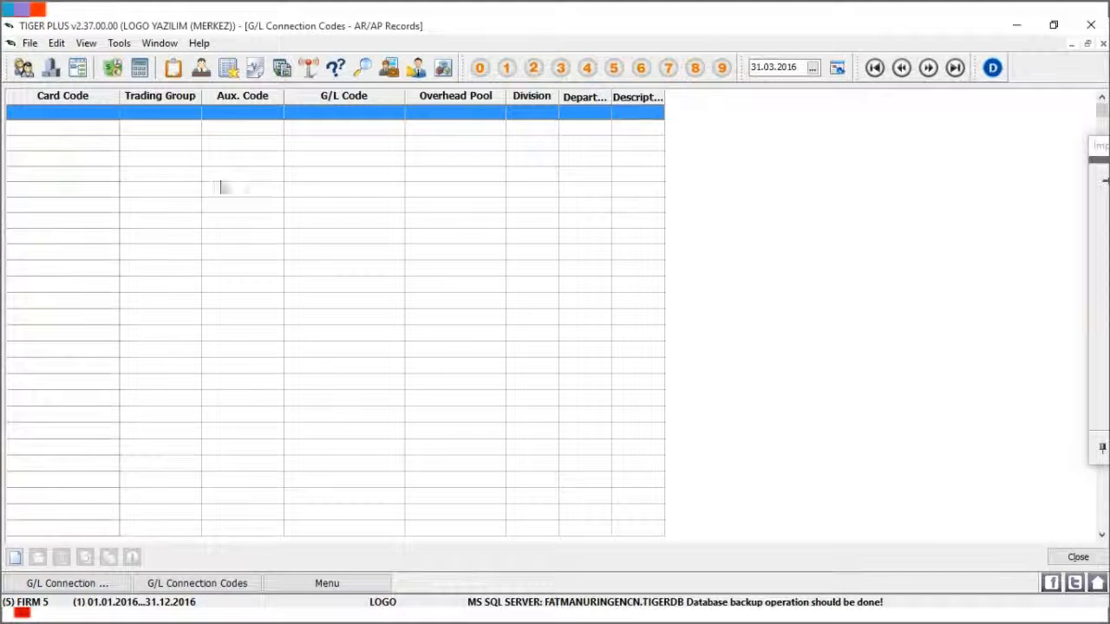
right_click(384, 151)
left_click(476, 164)
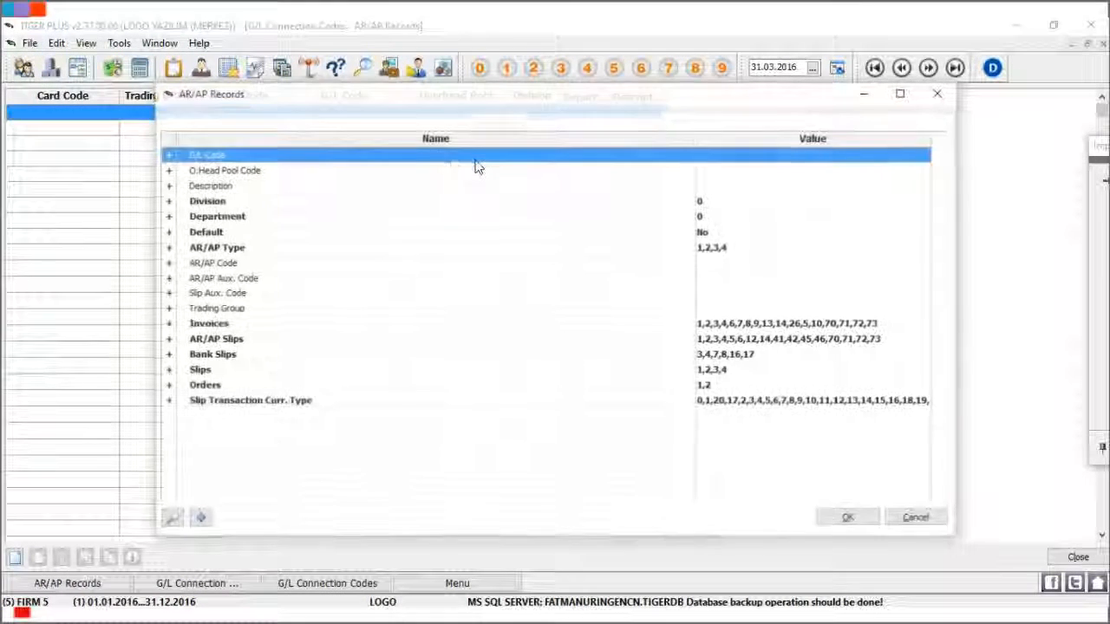
- Set the new AR/AP record's G/L Code to account 120 ALICILAR from the chart of accounts
left_click(738, 161)
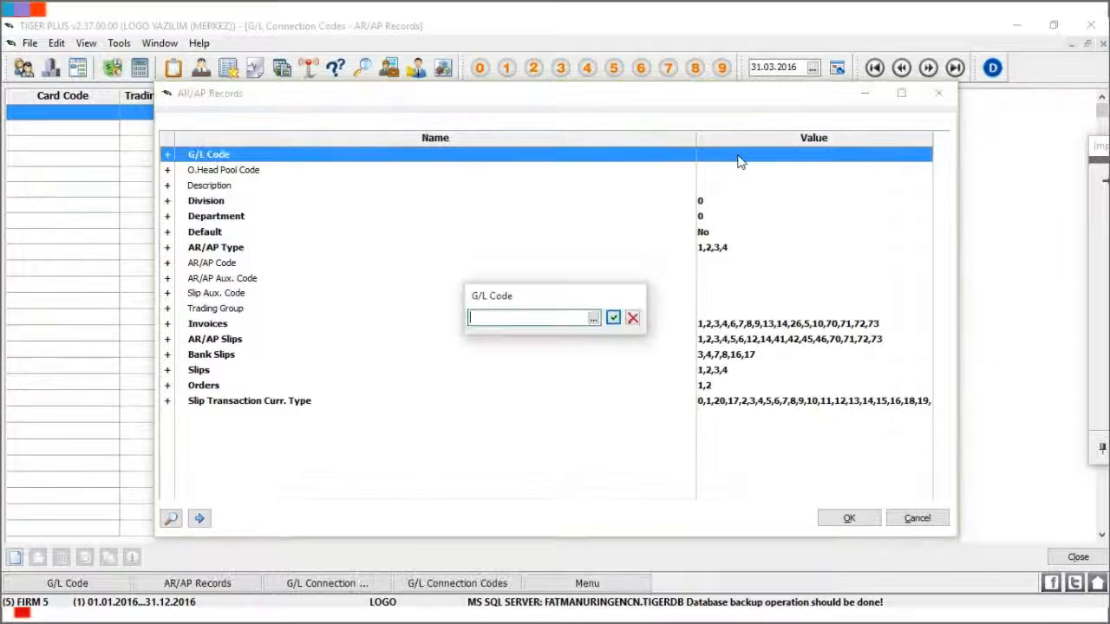
left_click(593, 318)
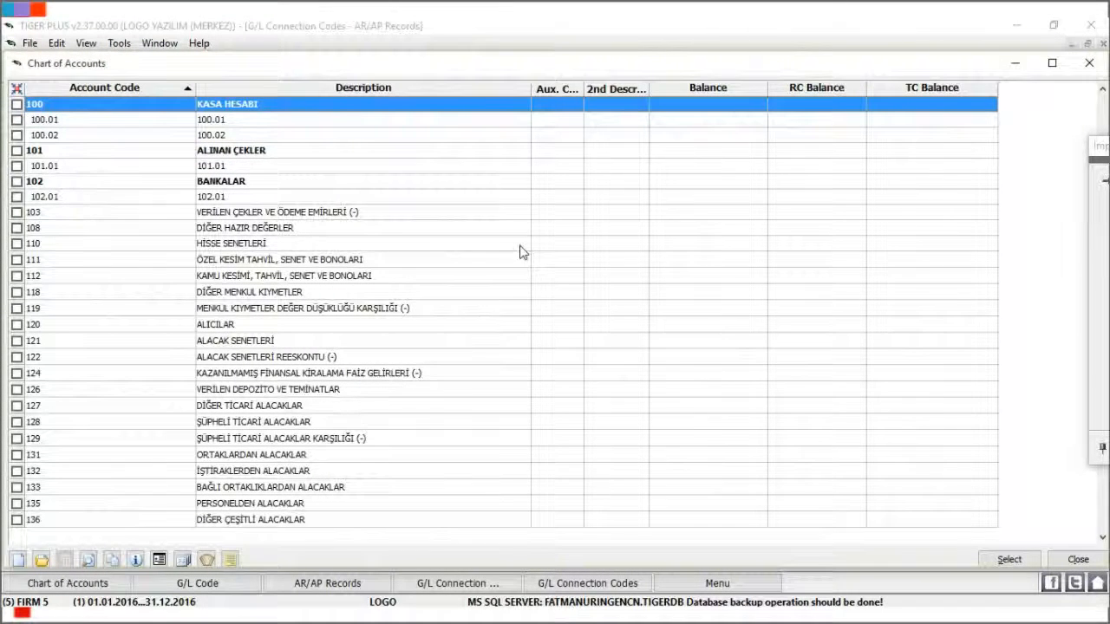
type("120")
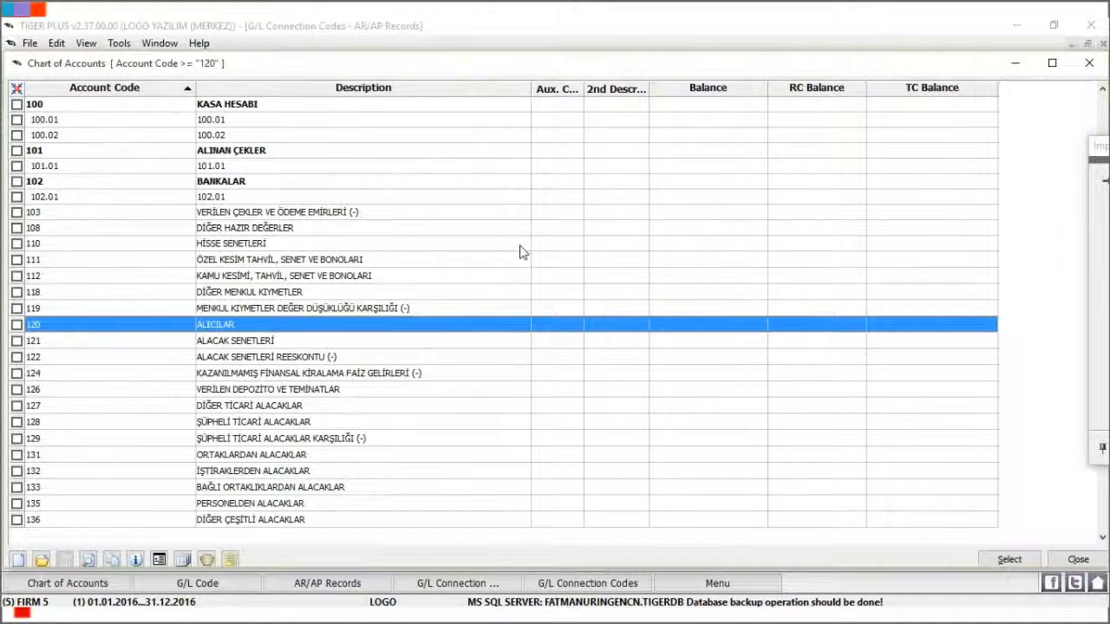
double_click(299, 326)
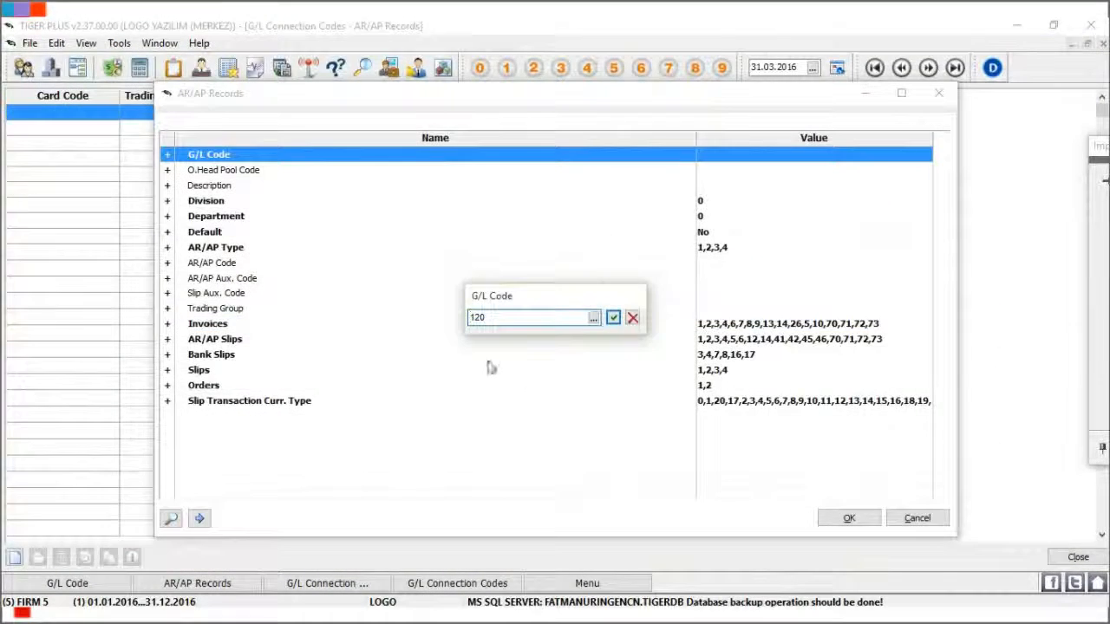
left_click(613, 318)
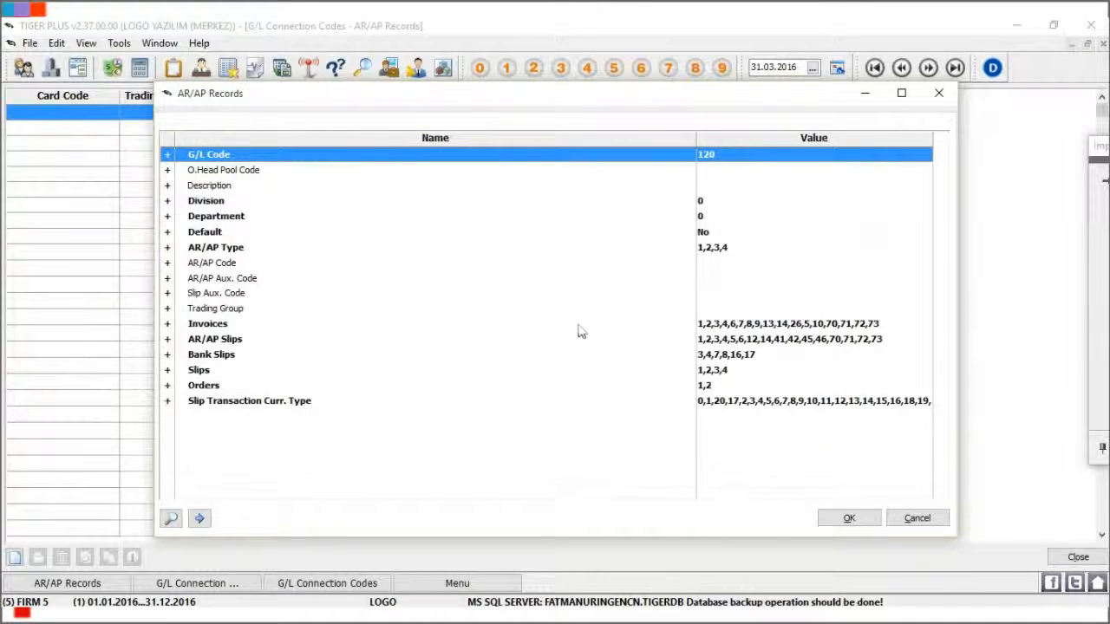
- Save the AR/AP connection record and return to the connection codes tree, collapsing the AR/AP group
left_click(750, 272)
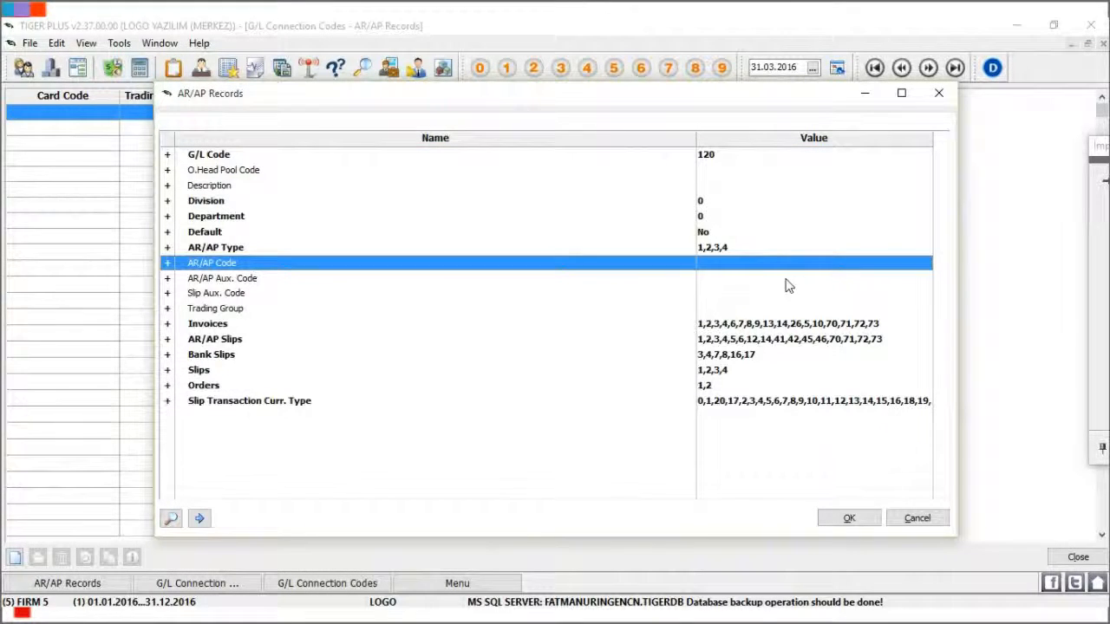
left_click(824, 324)
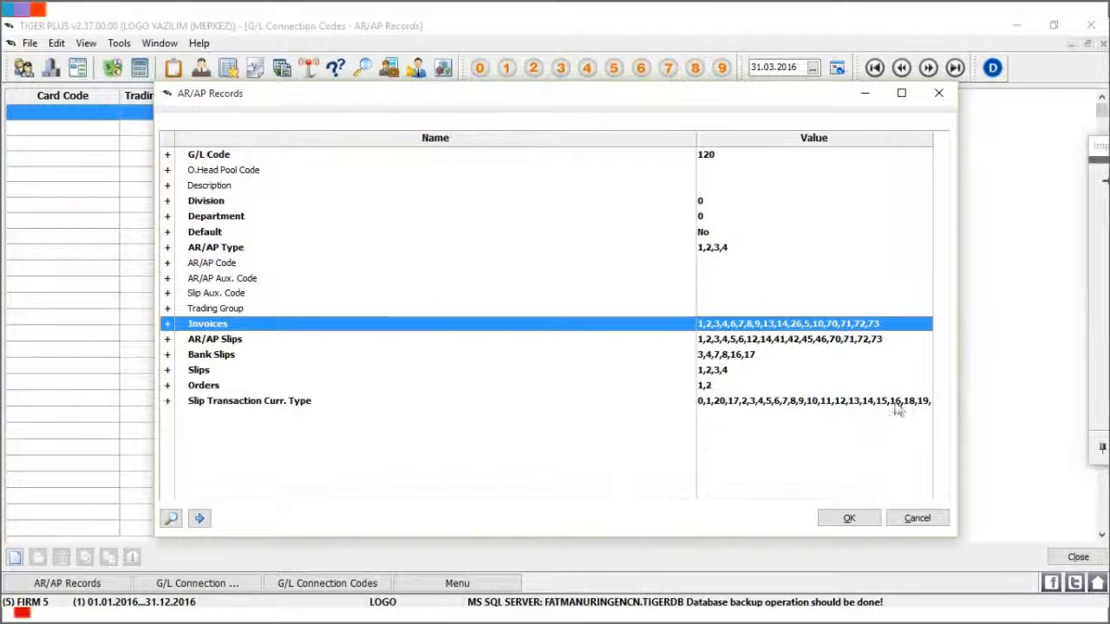
left_click_drag(956, 420, 1041, 424)
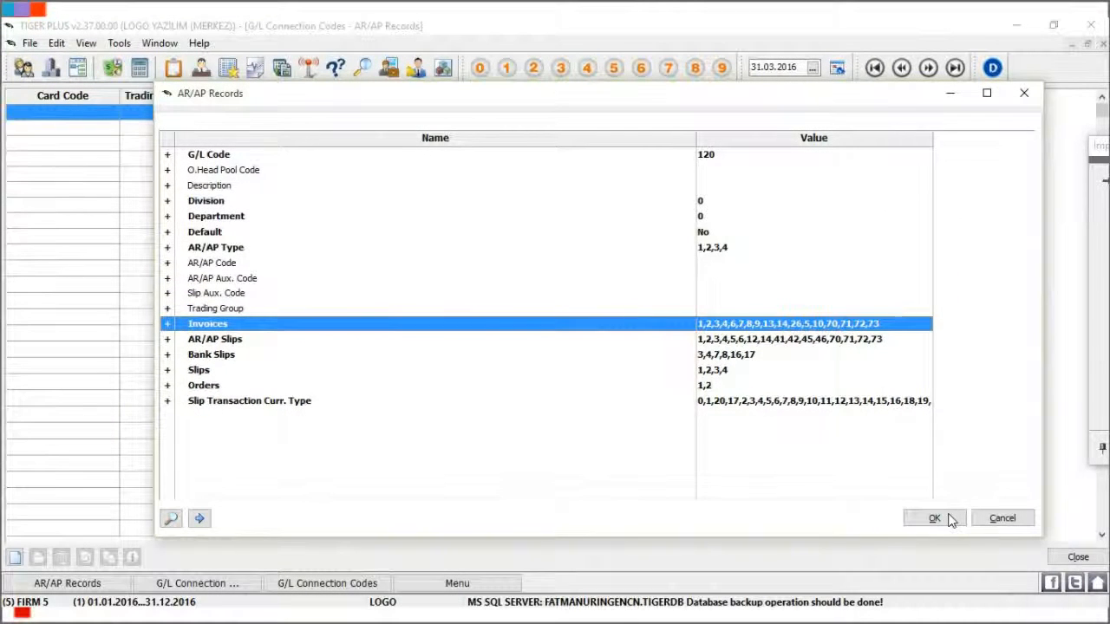
left_click(934, 518)
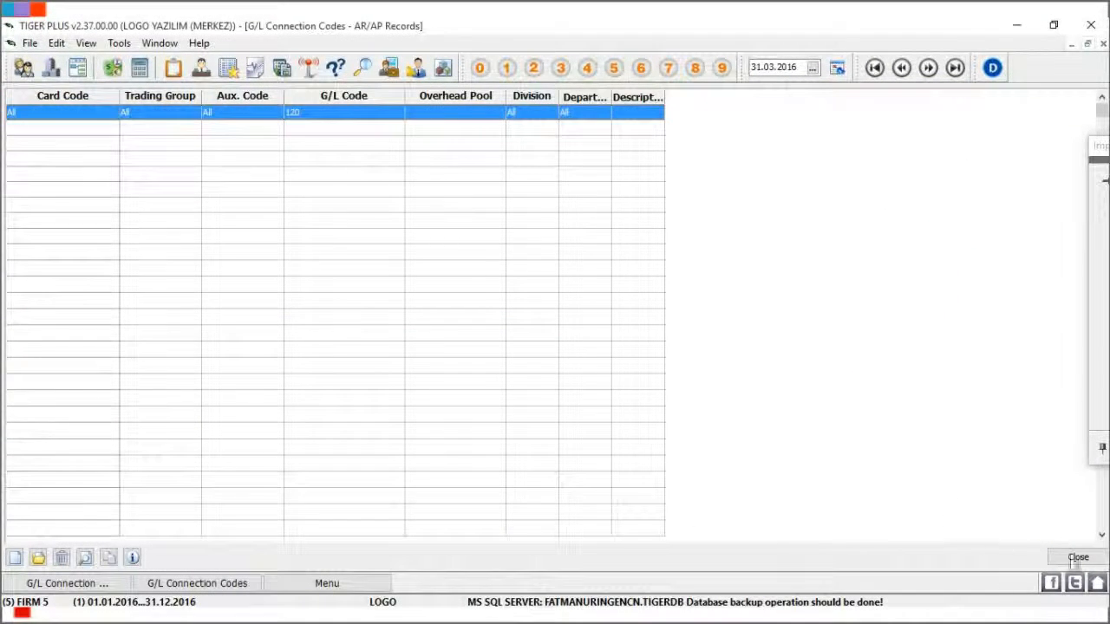
left_click(1077, 557)
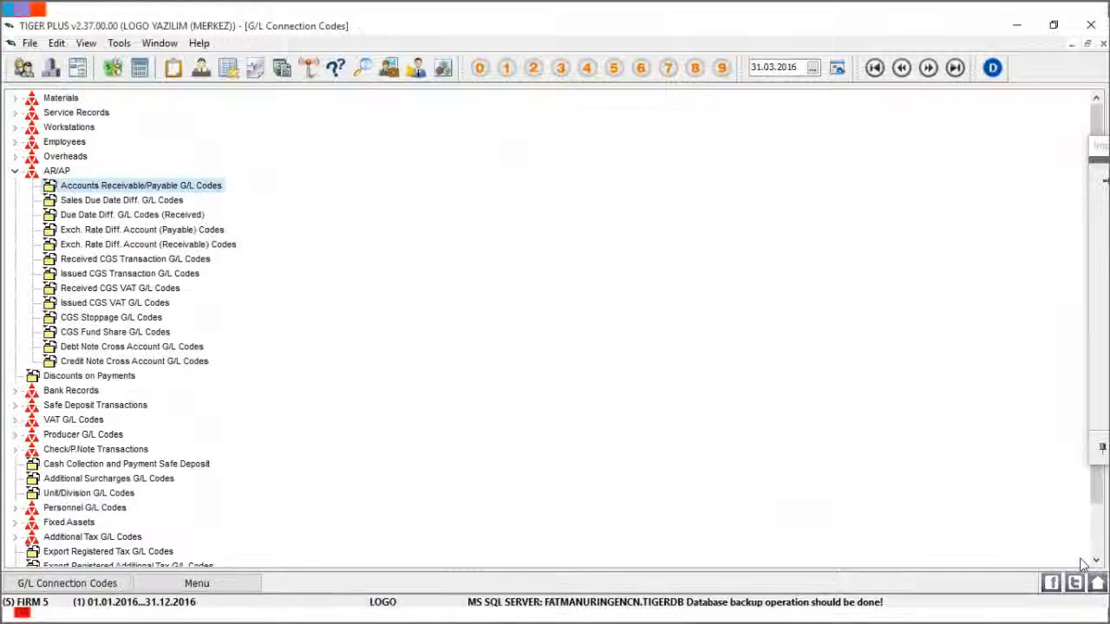
left_click(15, 171)
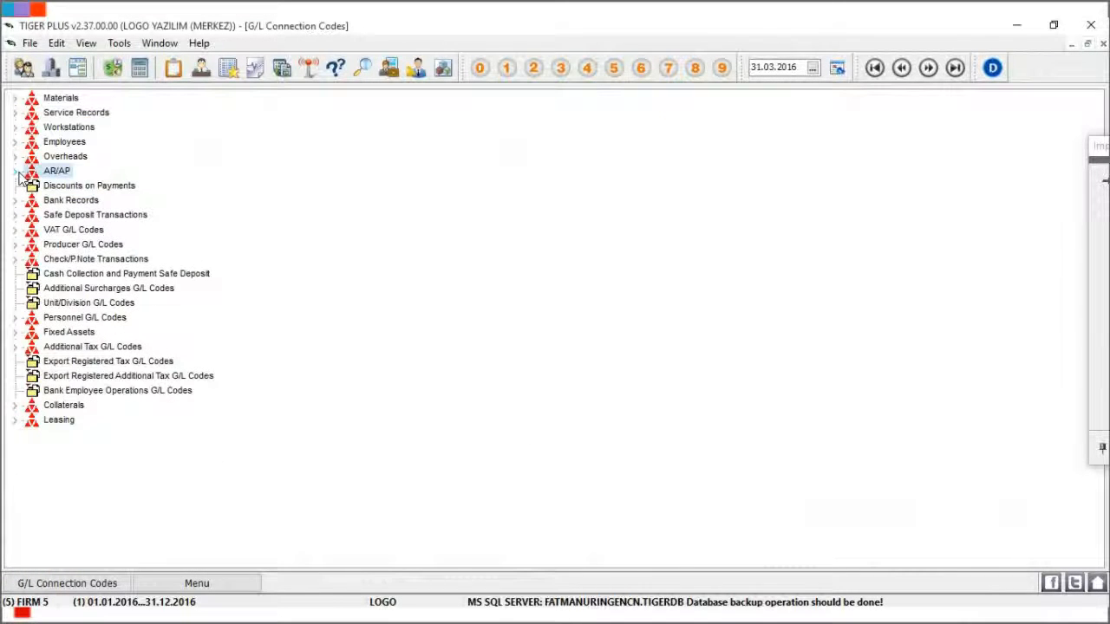
- Open Purchase VAT G/L Codes under VAT G/L Codes and start a new connection record
left_click(14, 230)
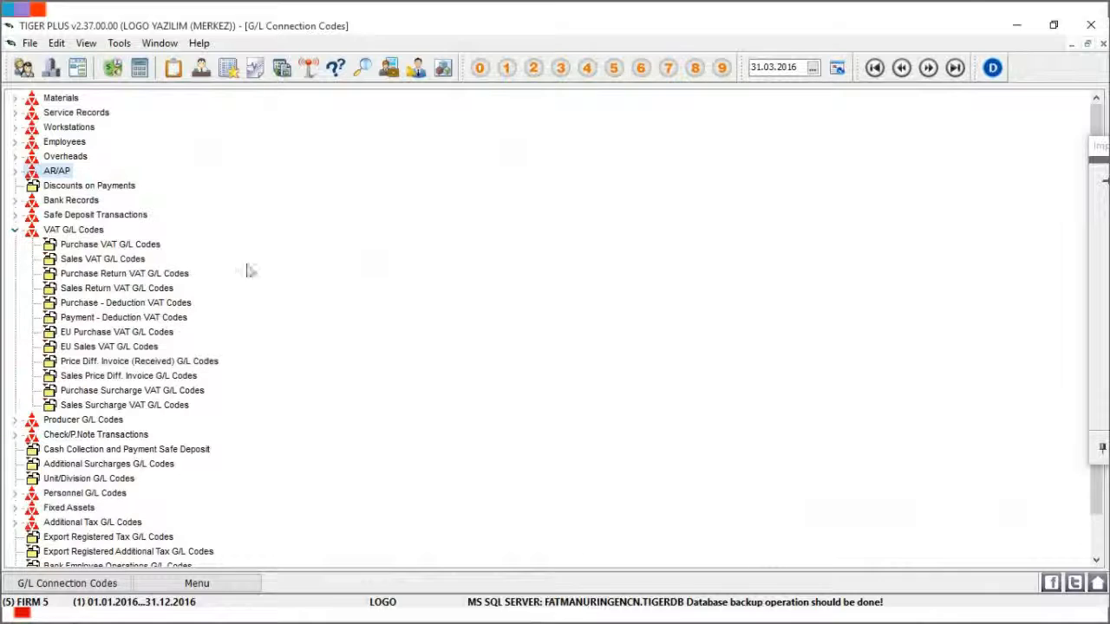
left_click(152, 246)
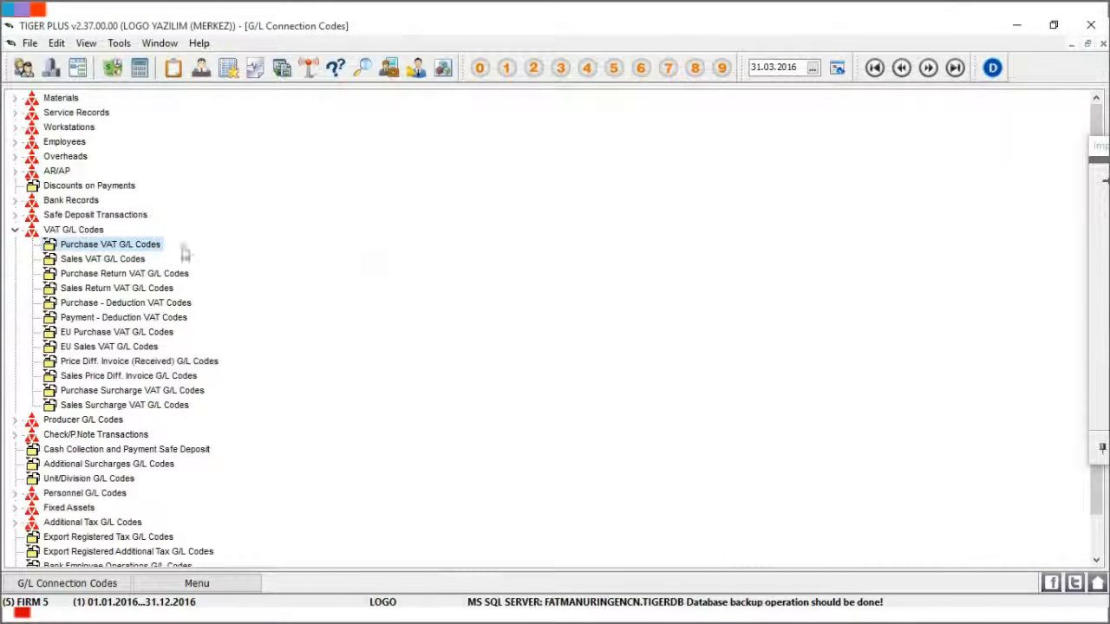
double_click(145, 251)
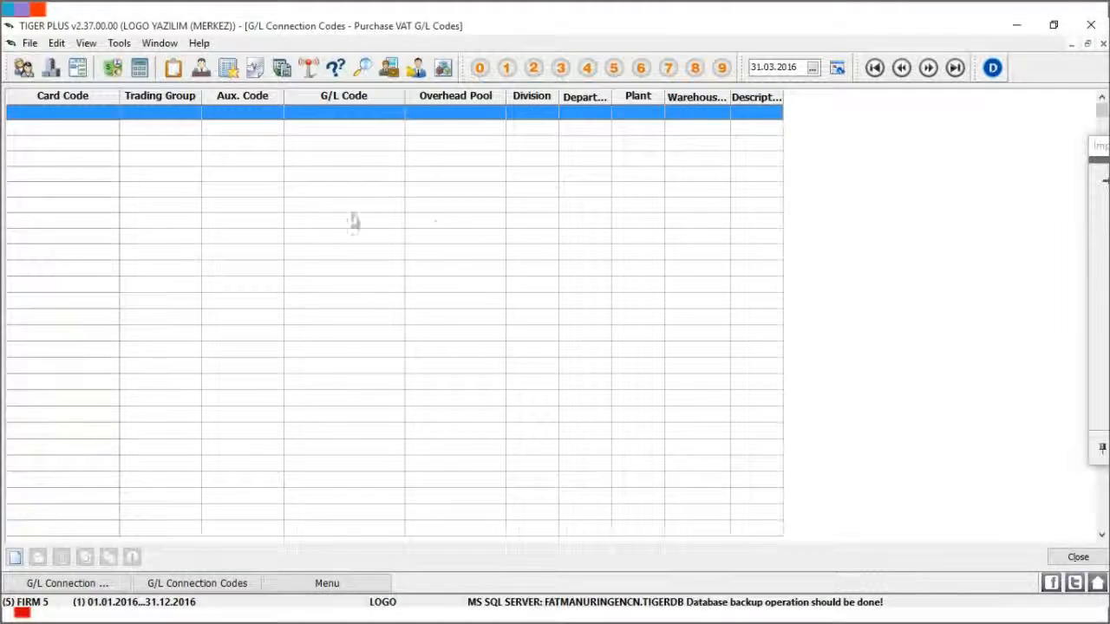
right_click(344, 149)
left_click(404, 157)
- From the record's G/L Code selection, create subaccount 190.01 under account 190 with the description %1 VAT and save it
double_click(534, 159)
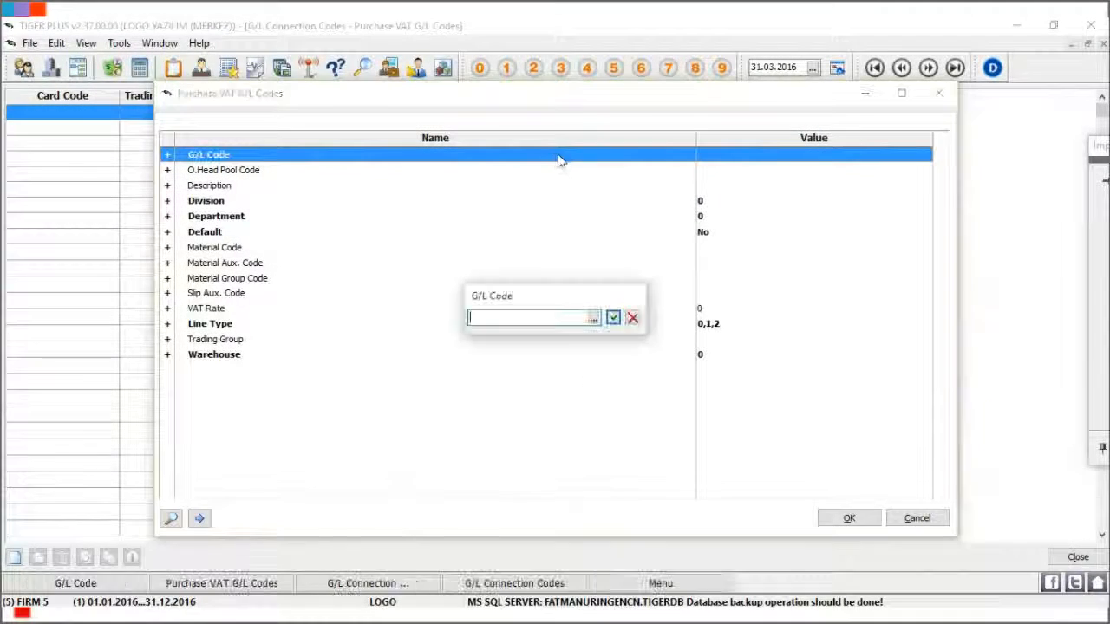
left_click(595, 317)
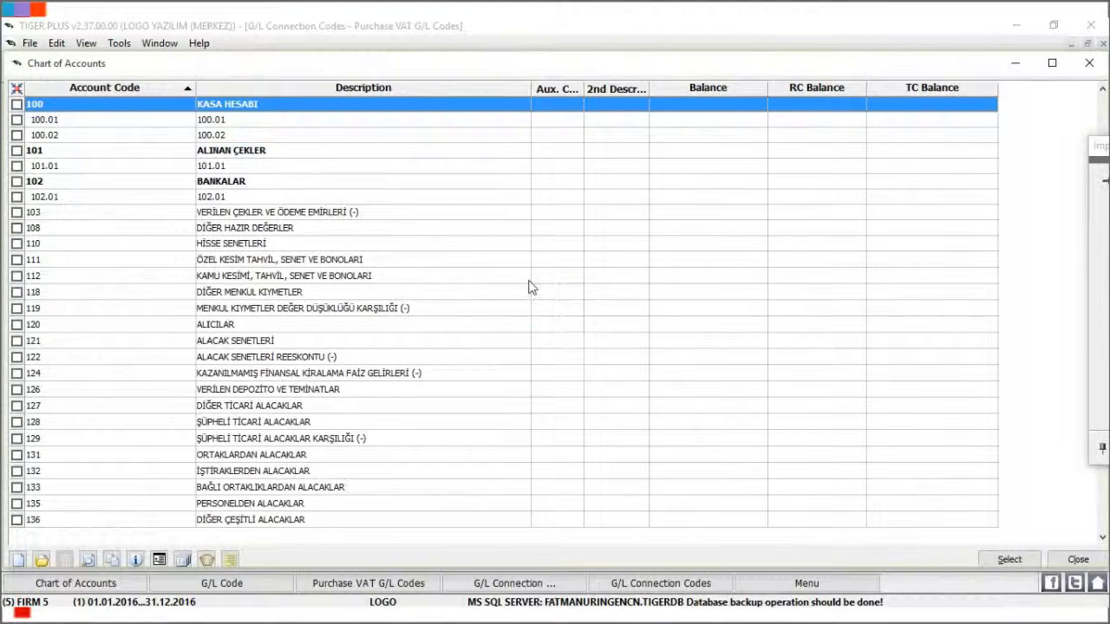
type("190")
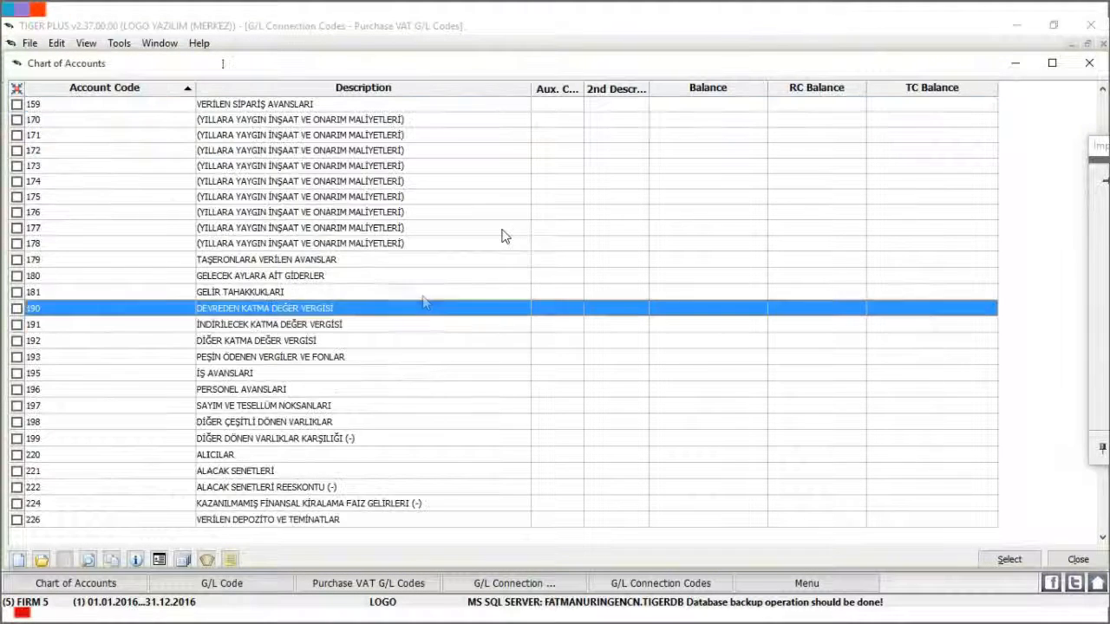
right_click(359, 310)
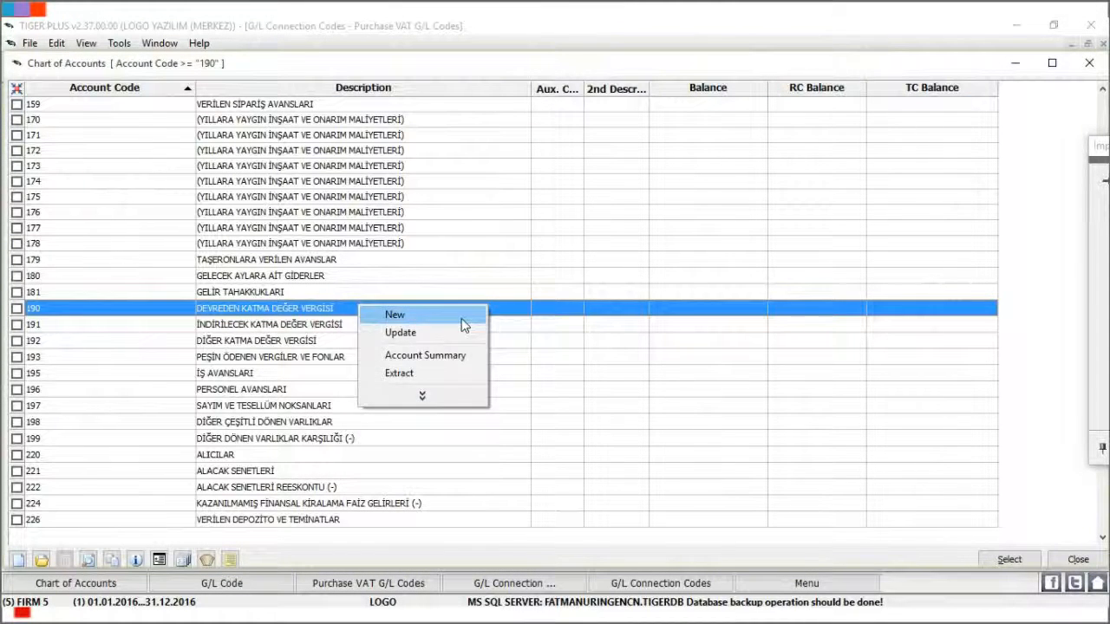
left_click(392, 315)
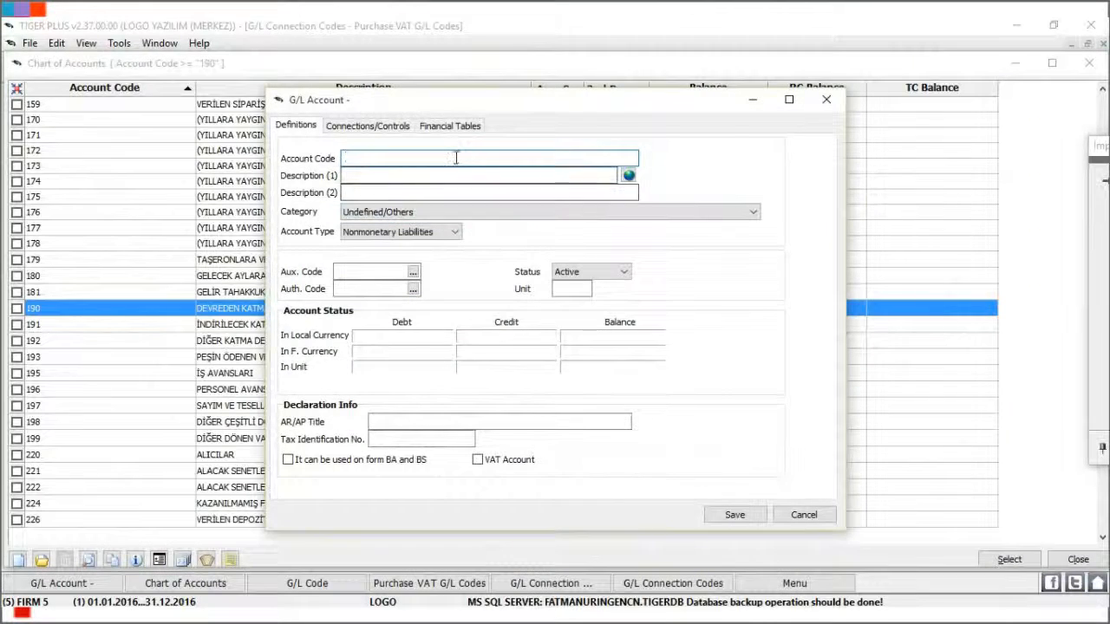
type("190.01")
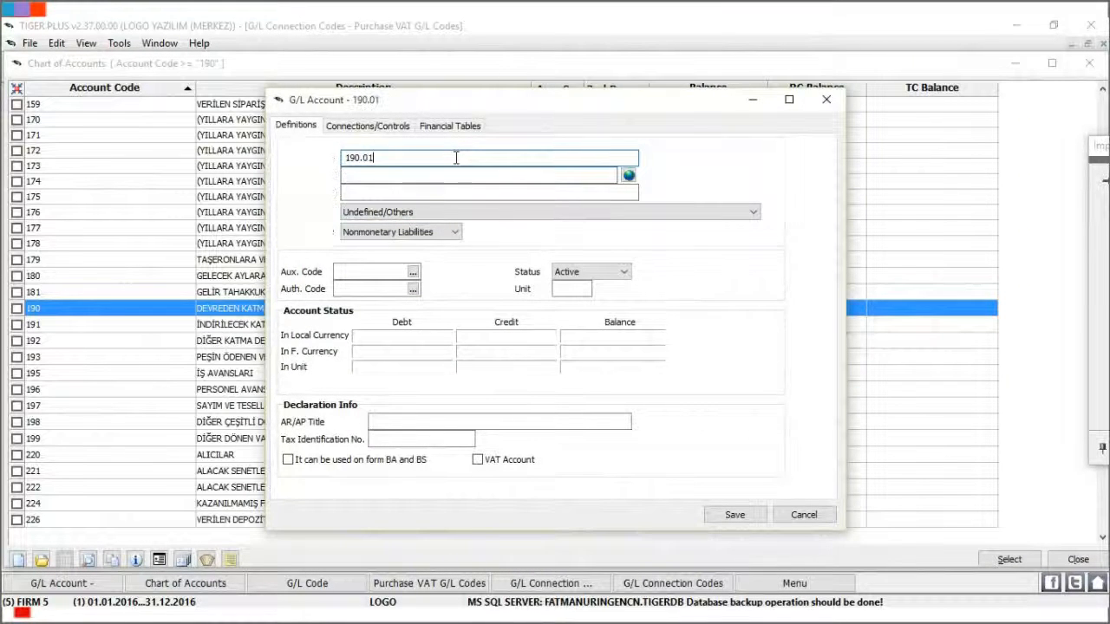
key("Tab")
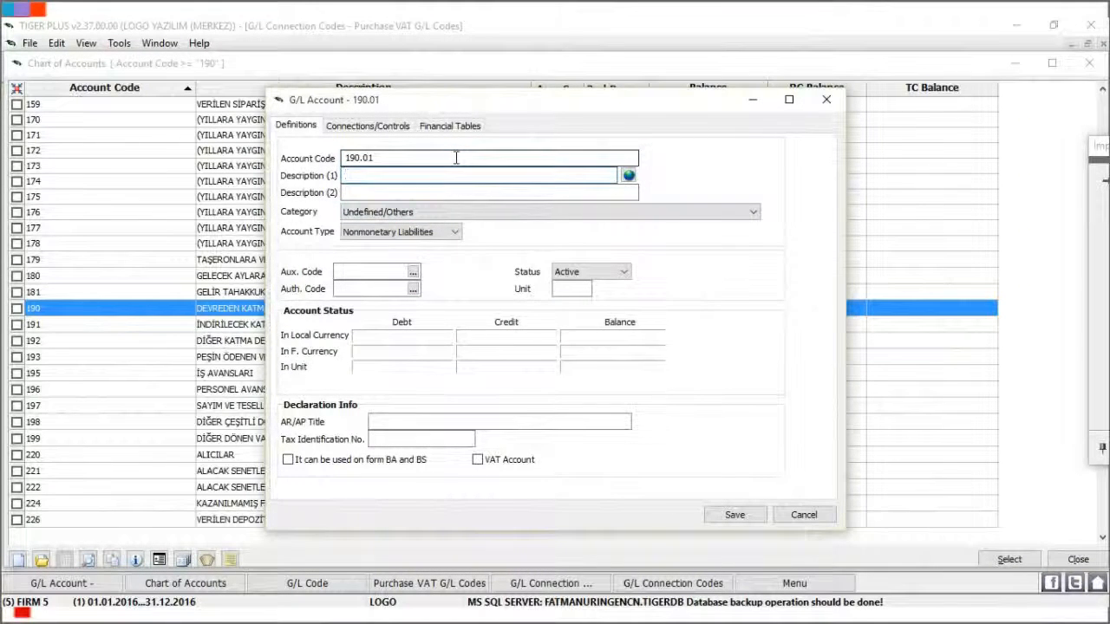
type("%")
type("1 VAT")
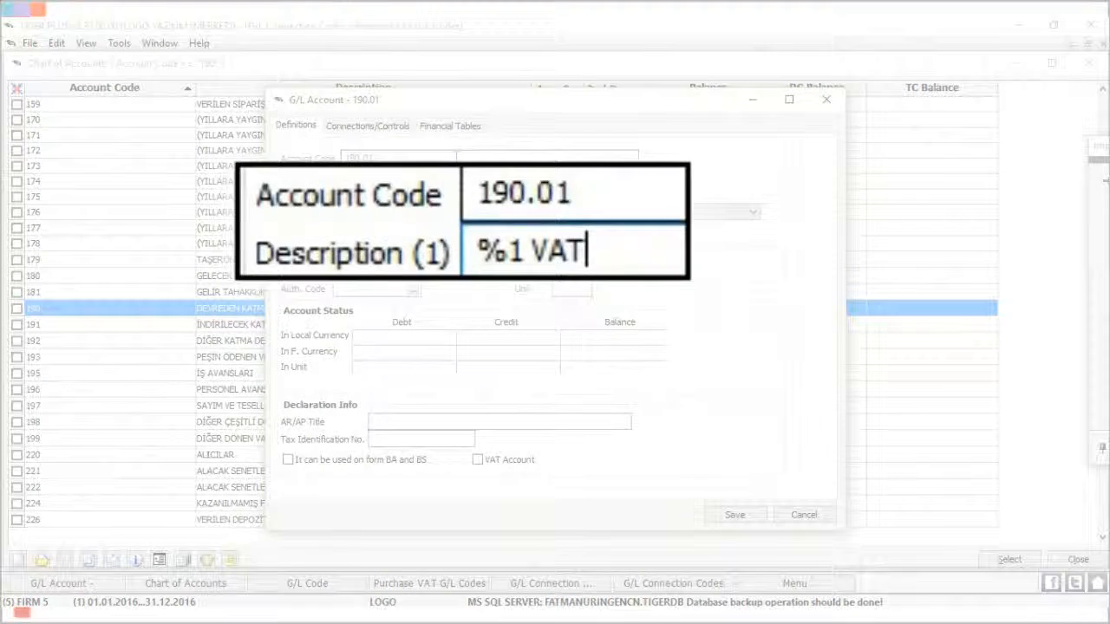
left_click(735, 515)
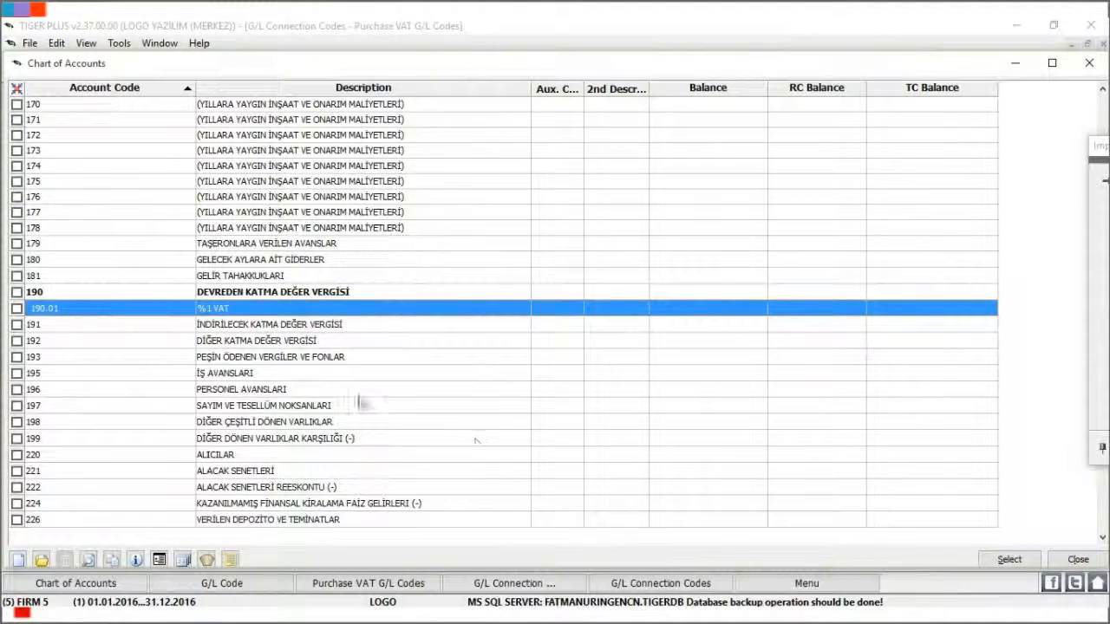
- Add subaccount 190.02 with the description %8 VAT to the chart of accounts and save it
right_click(373, 310)
left_click(454, 317)
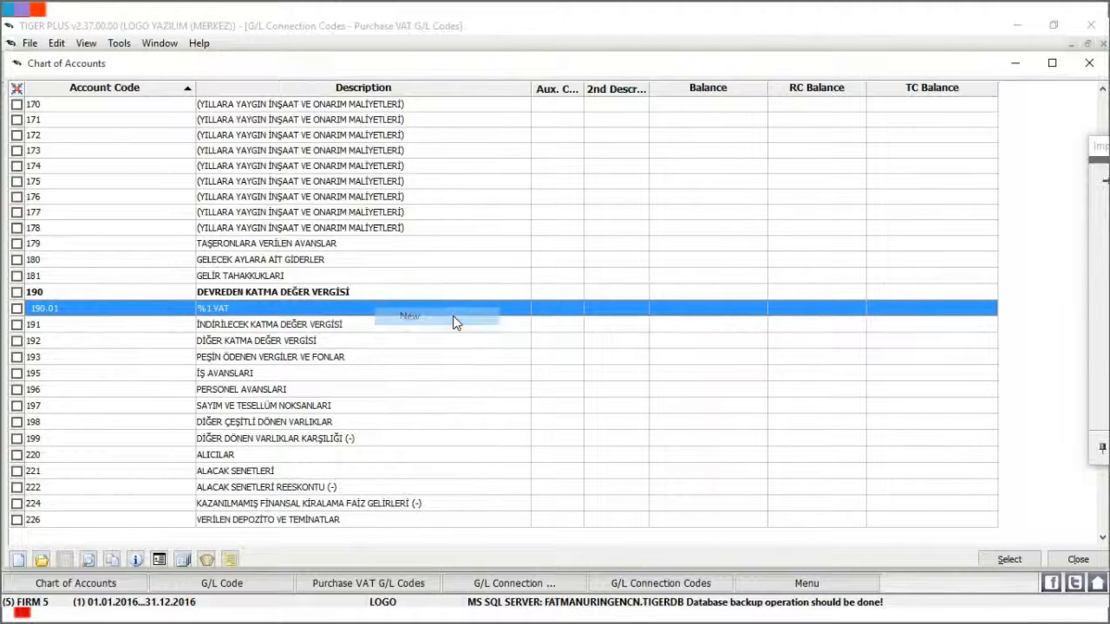
left_click(457, 153)
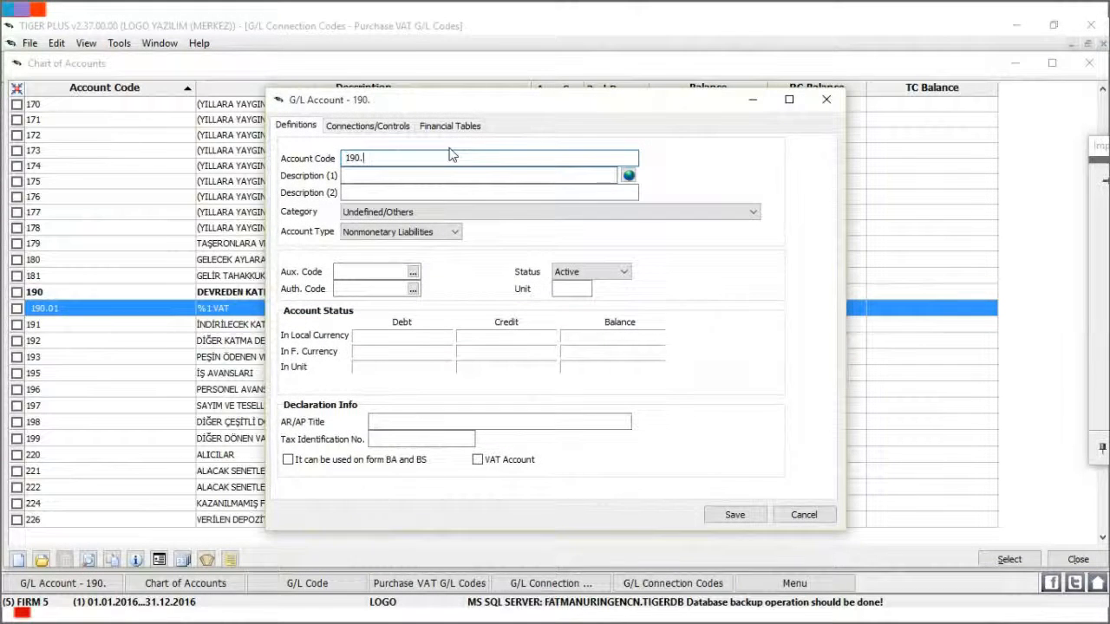
type("02")
key("Tab")
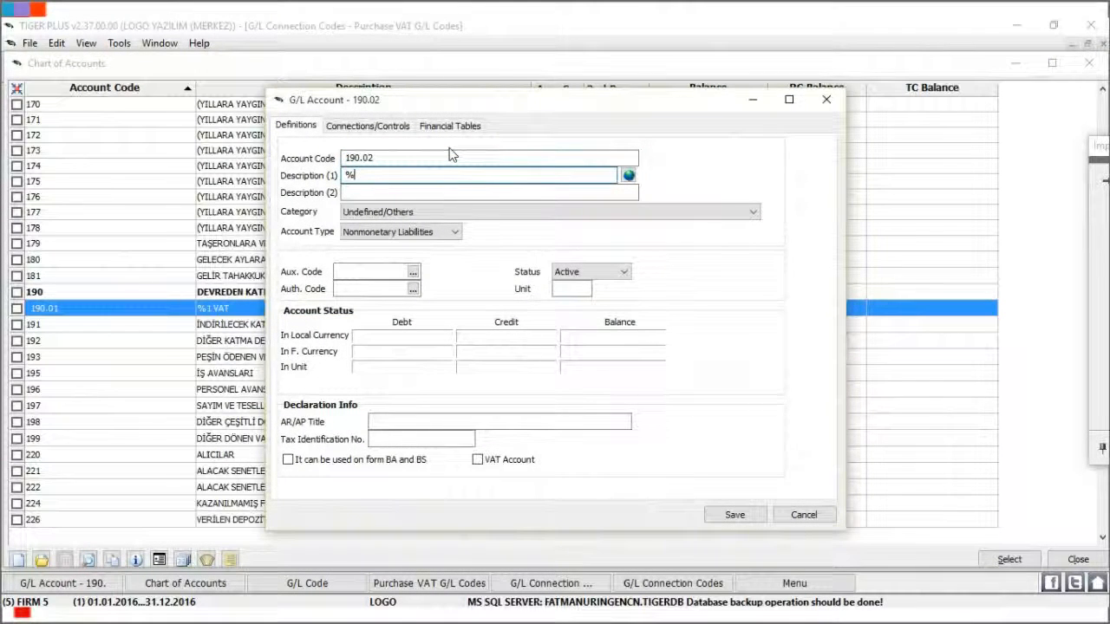
type("%8 VAT")
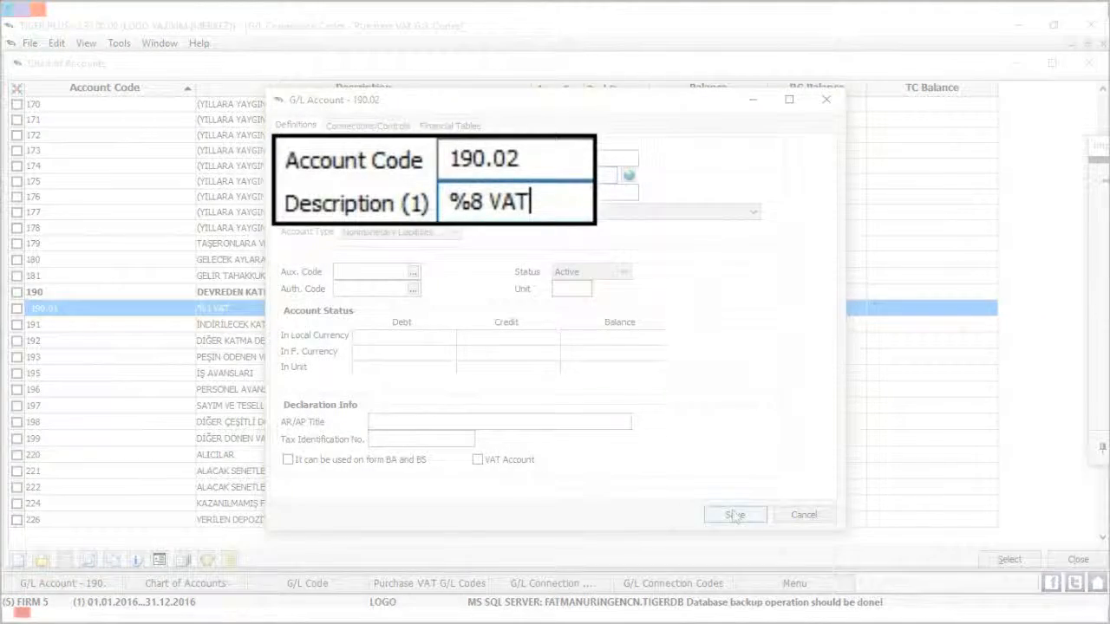
left_click(736, 514)
- Add subaccount 190.03 with the description %18 VAT to the chart of accounts and save it
right_click(318, 309)
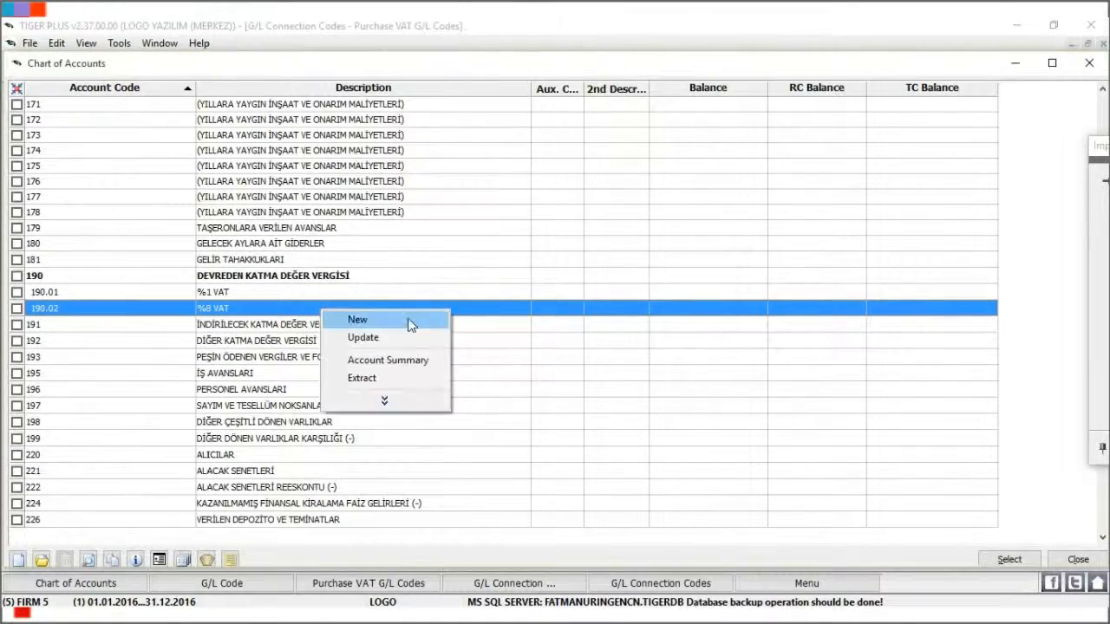
left_click(409, 320)
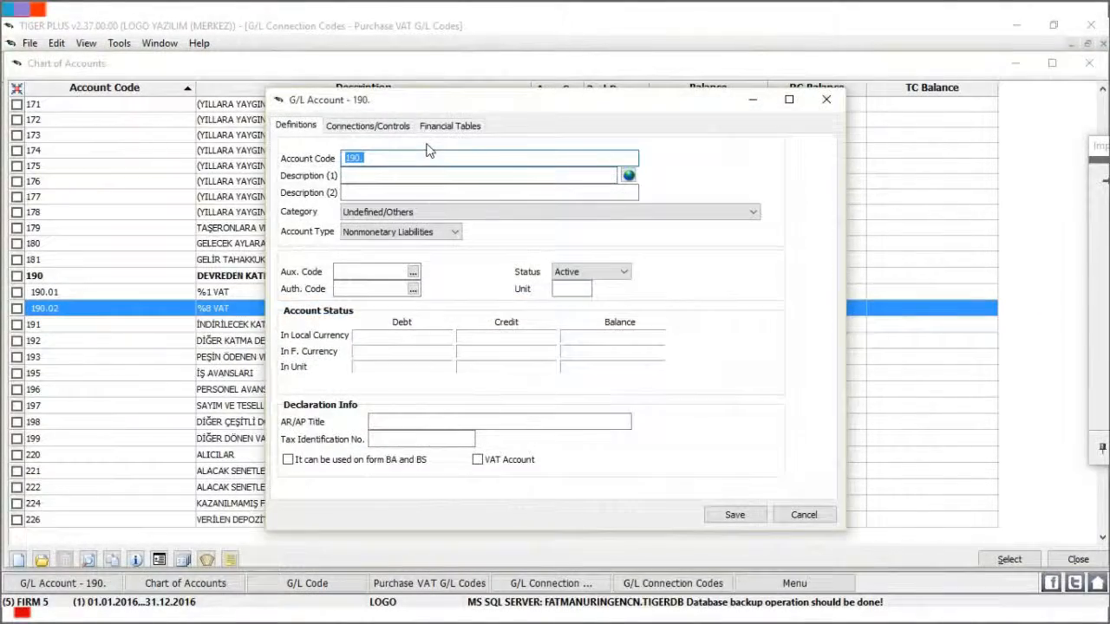
type("0")
type("%18")
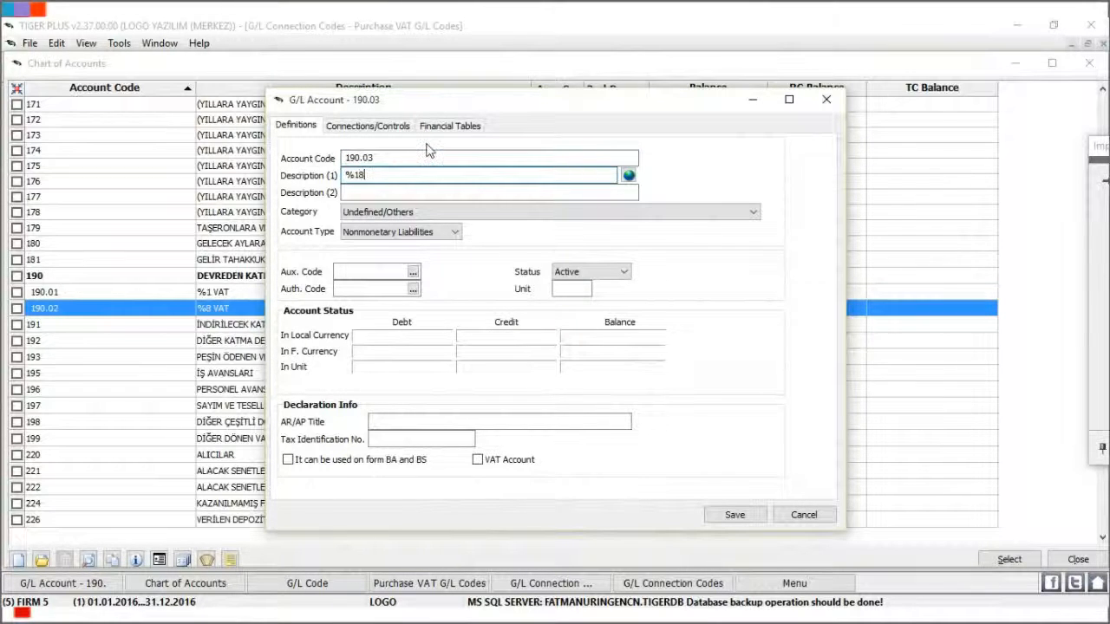
type(" VAT")
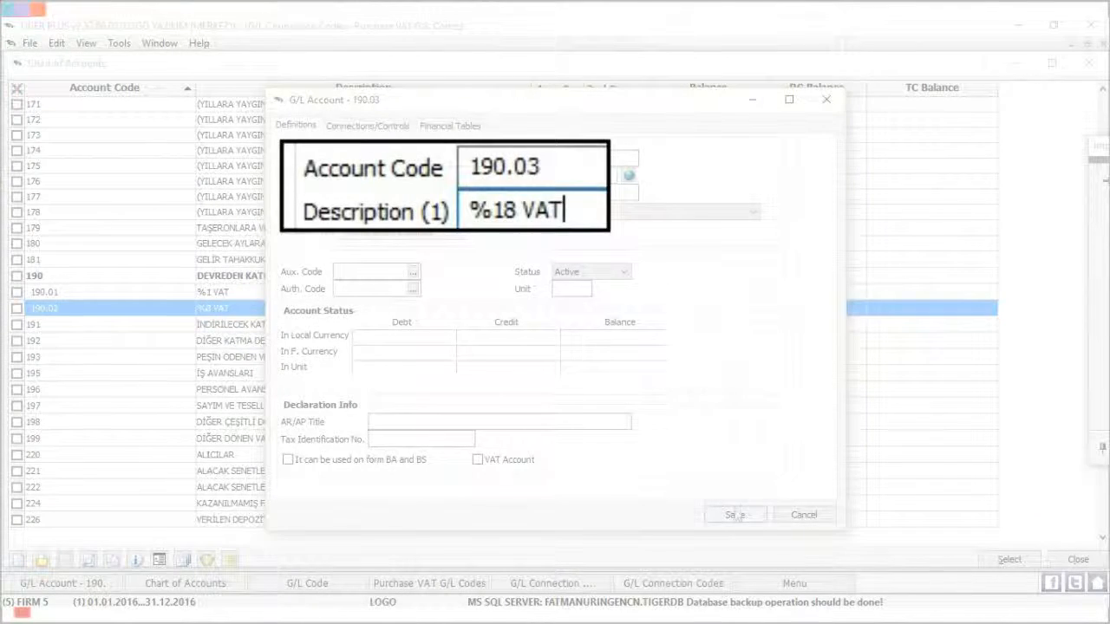
left_click(732, 517)
- Assign account 190.01 as the purchase VAT record's G/L code, set its VAT rate to 1 and save the record
double_click(372, 276)
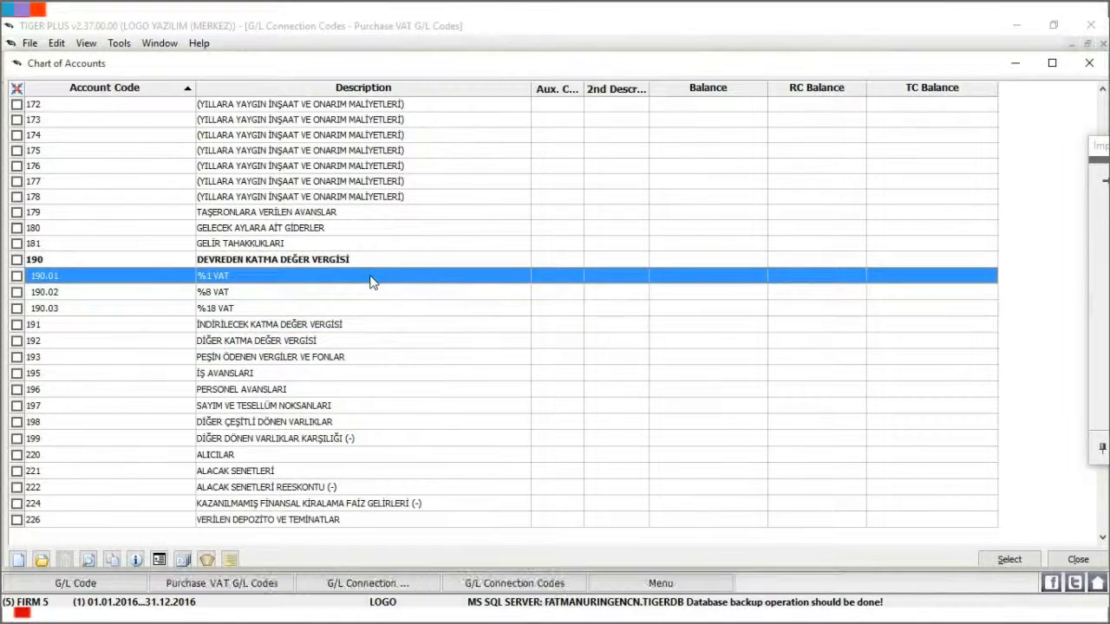
left_click(613, 319)
double_click(743, 319)
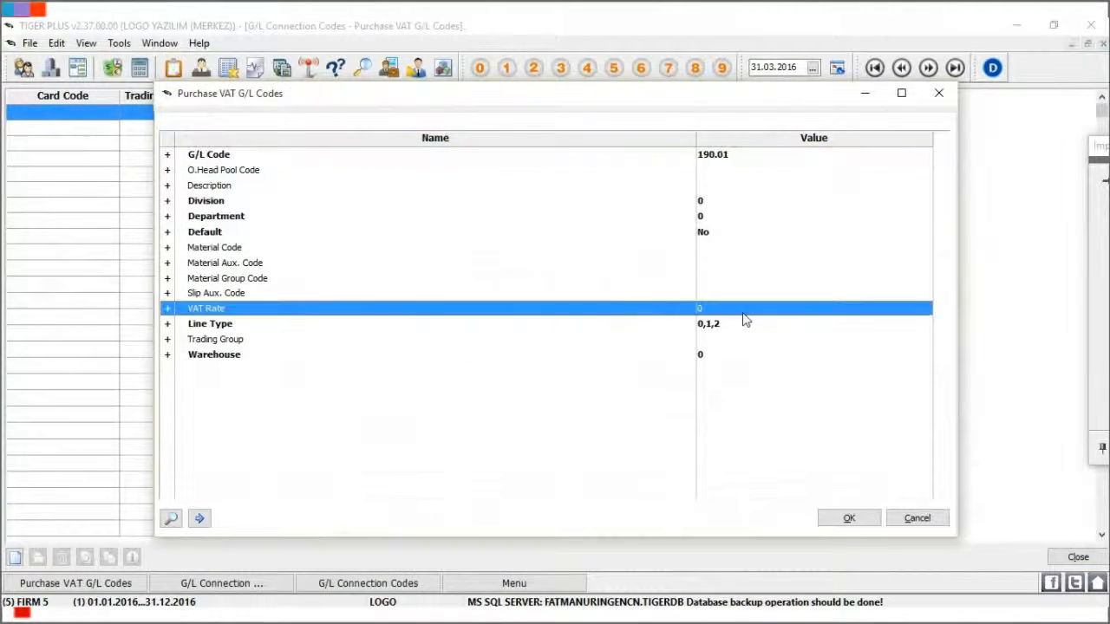
type("1")
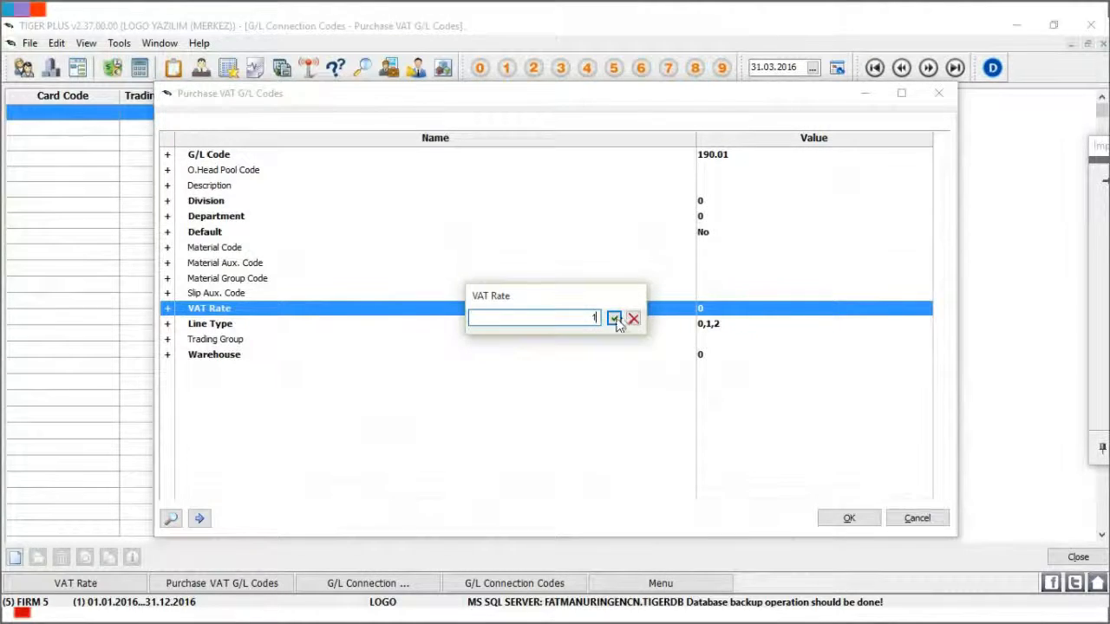
left_click(614, 319)
left_click(827, 513)
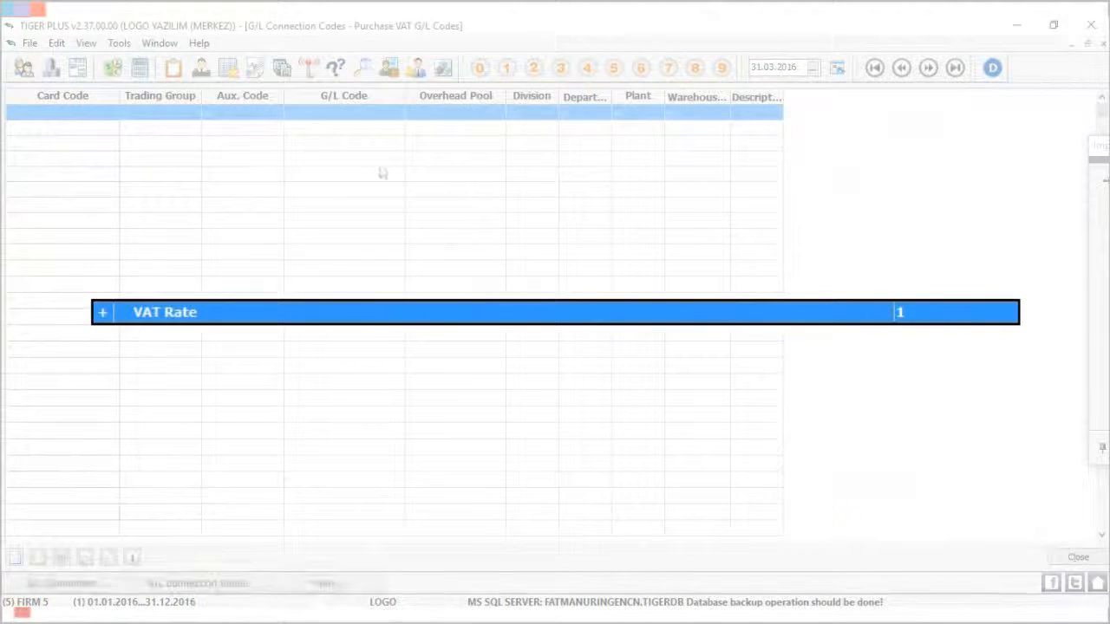
- Add a purchase VAT connection record with G/L code 190.02 and VAT rate 8, and save it
right_click(359, 158)
left_click(420, 177)
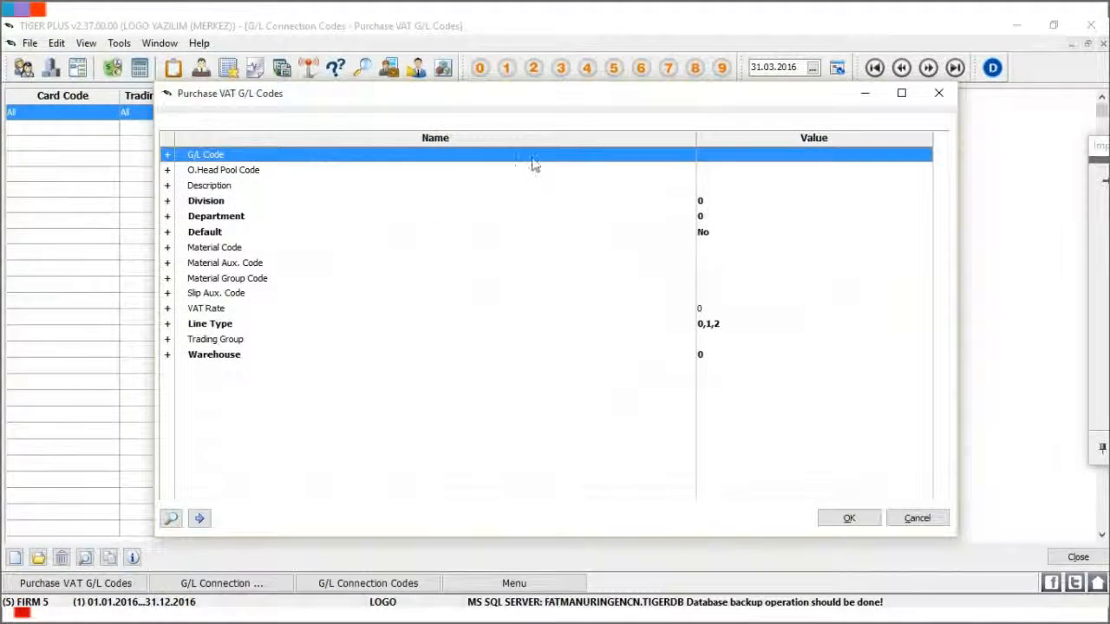
left_click(533, 165)
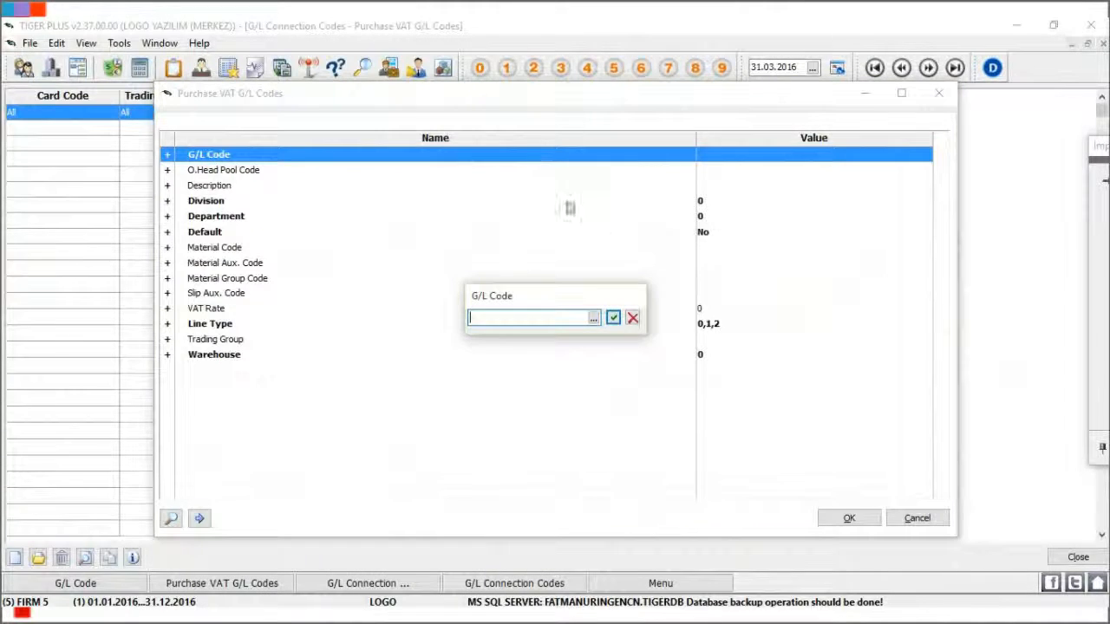
left_click(595, 318)
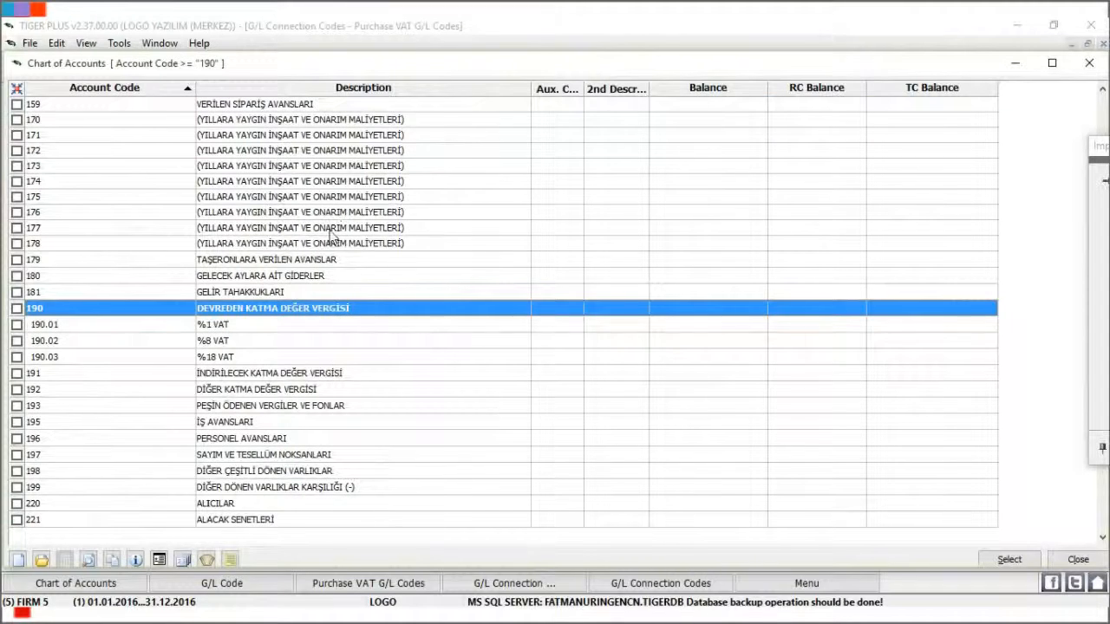
double_click(305, 340)
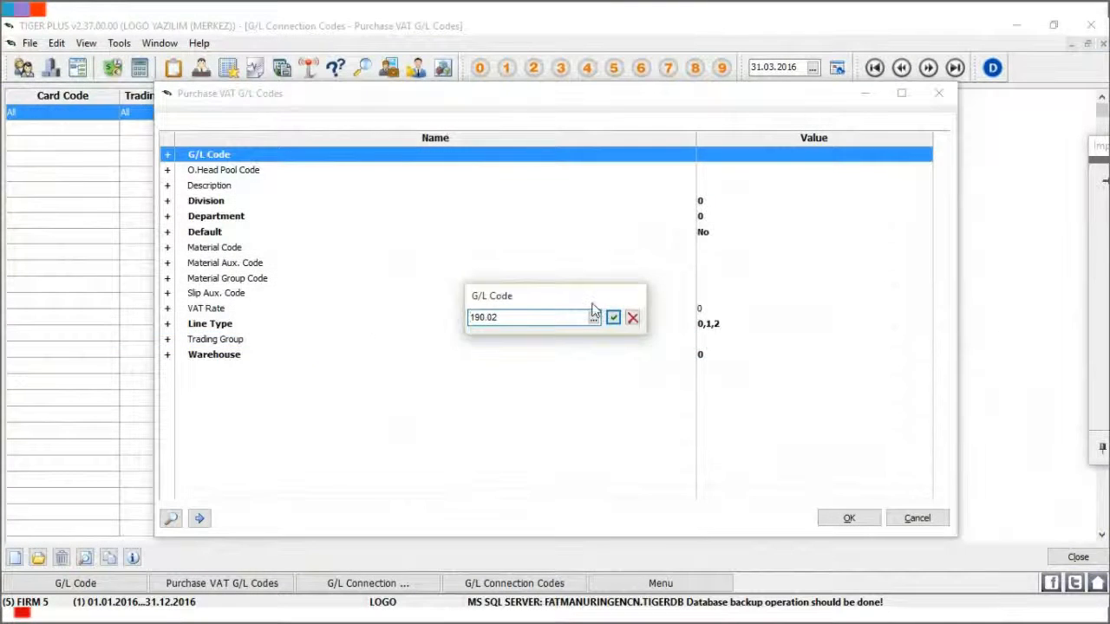
left_click(612, 319)
double_click(712, 313)
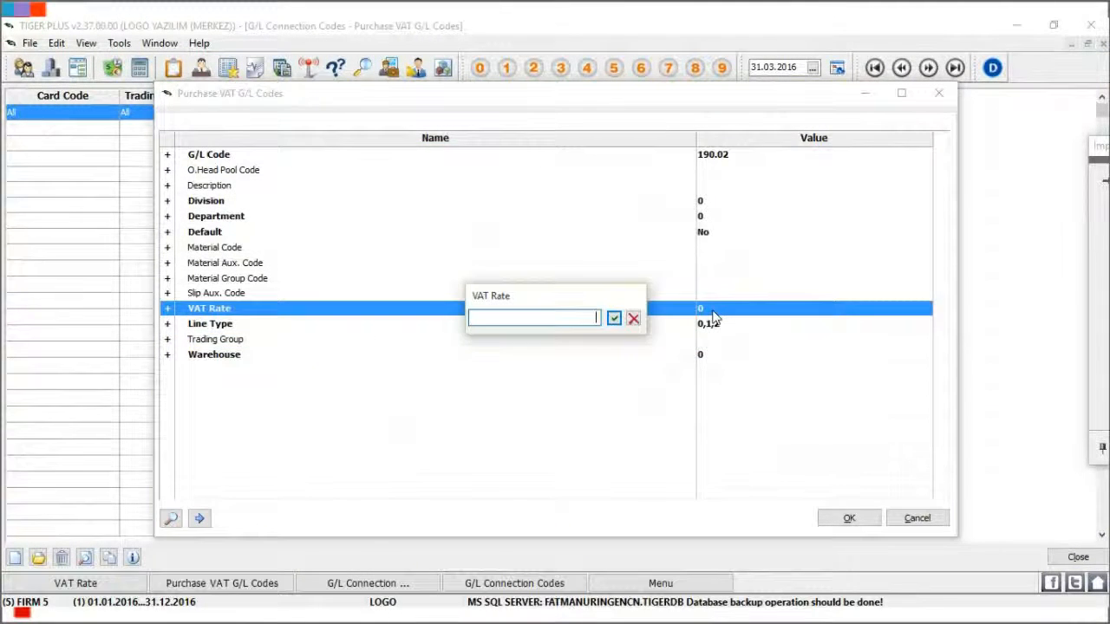
left_click(614, 318)
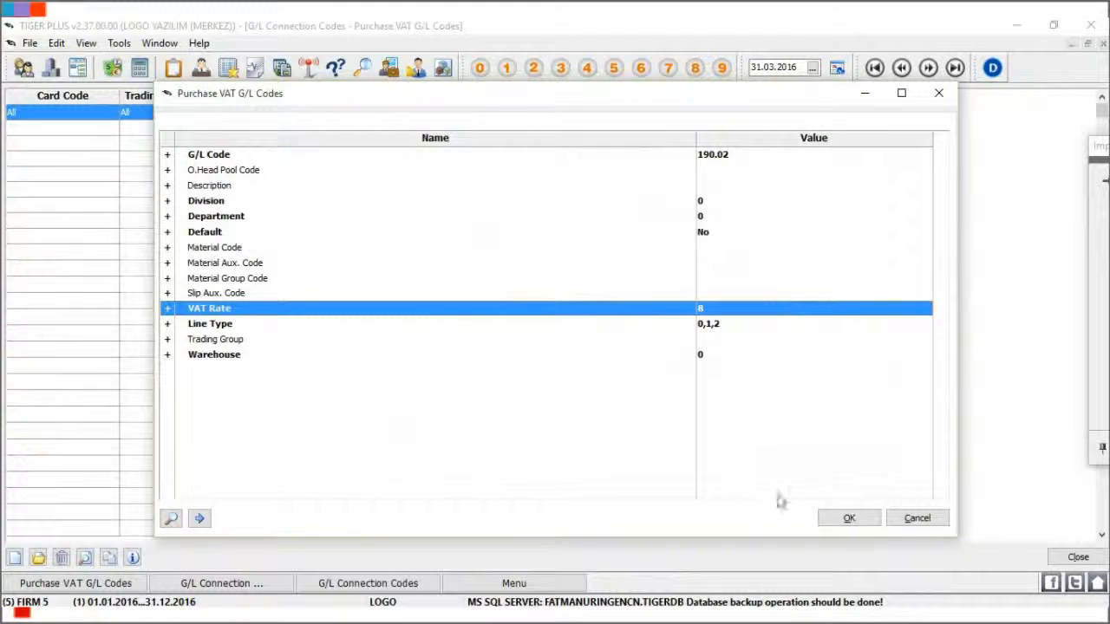
left_click(847, 518)
- Add a purchase VAT connection record with G/L code 190.03 and VAT rate 18, and save it
right_click(411, 172)
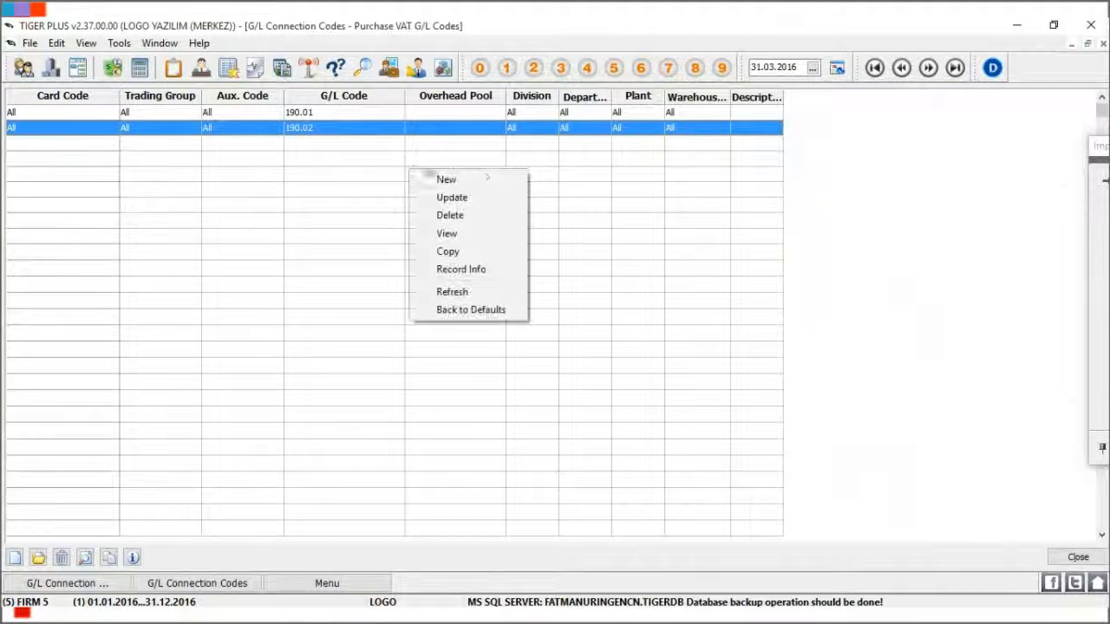
left_click(485, 178)
double_click(493, 158)
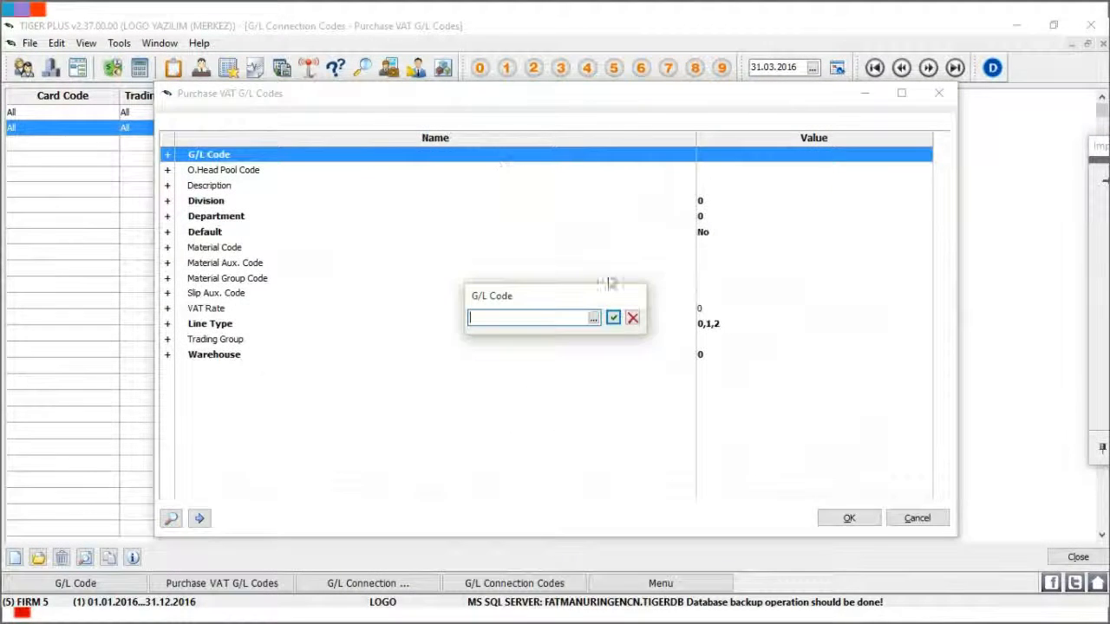
left_click(595, 315)
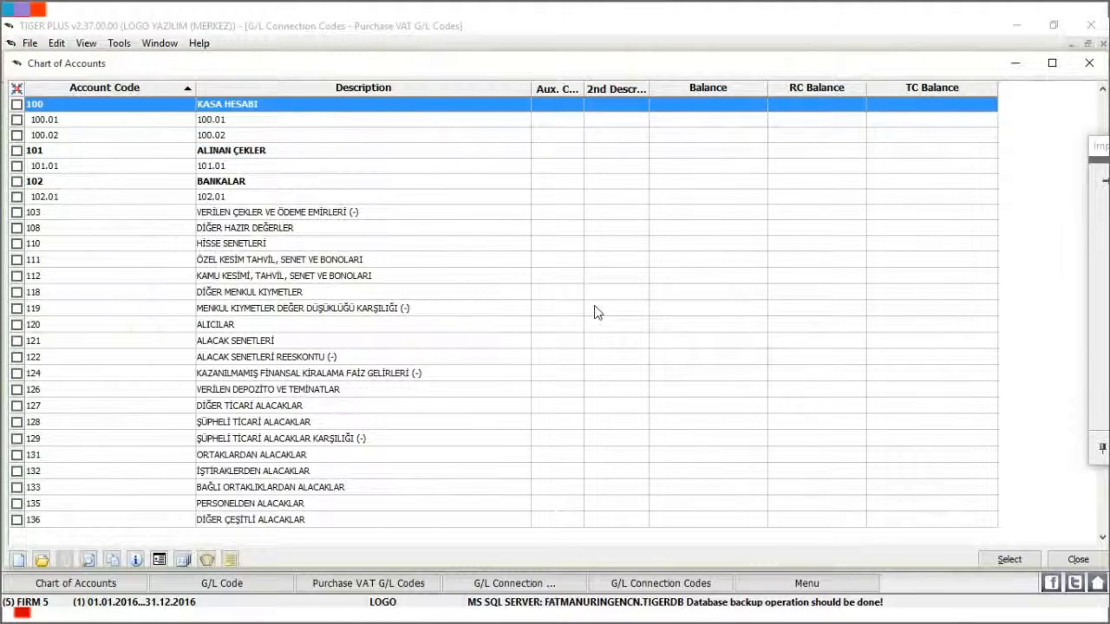
type("190")
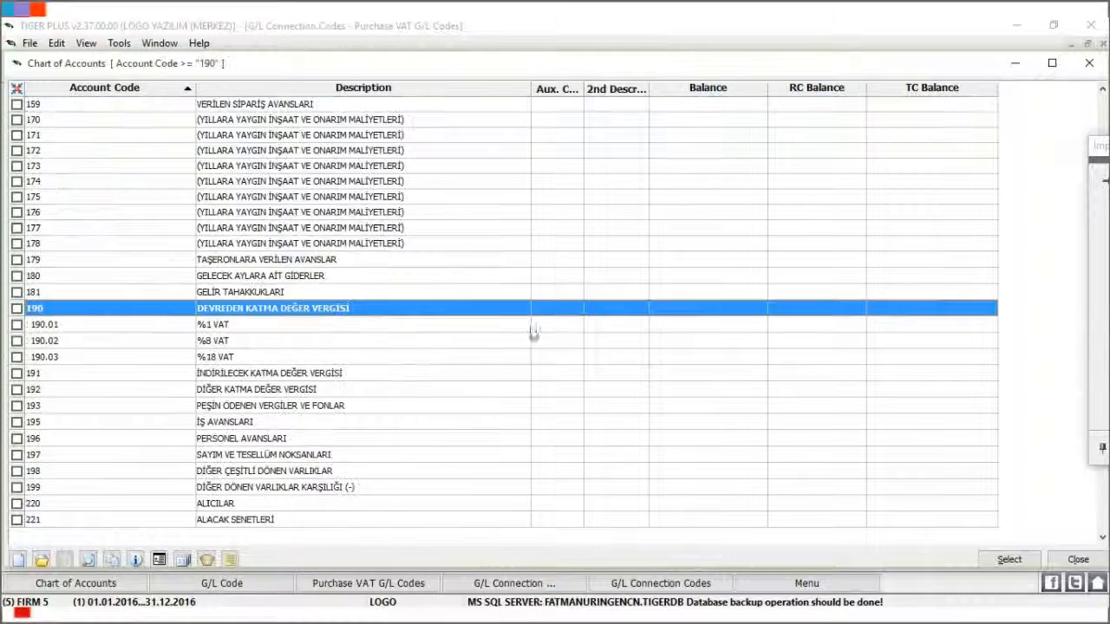
double_click(392, 358)
left_click(612, 319)
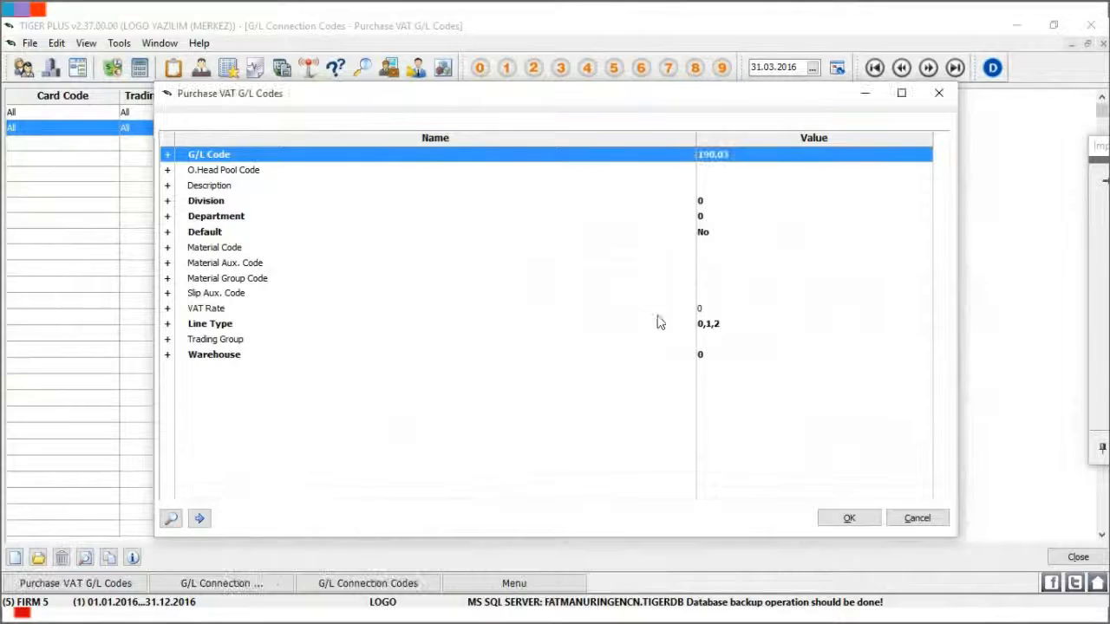
double_click(726, 312)
type("18")
left_click(613, 317)
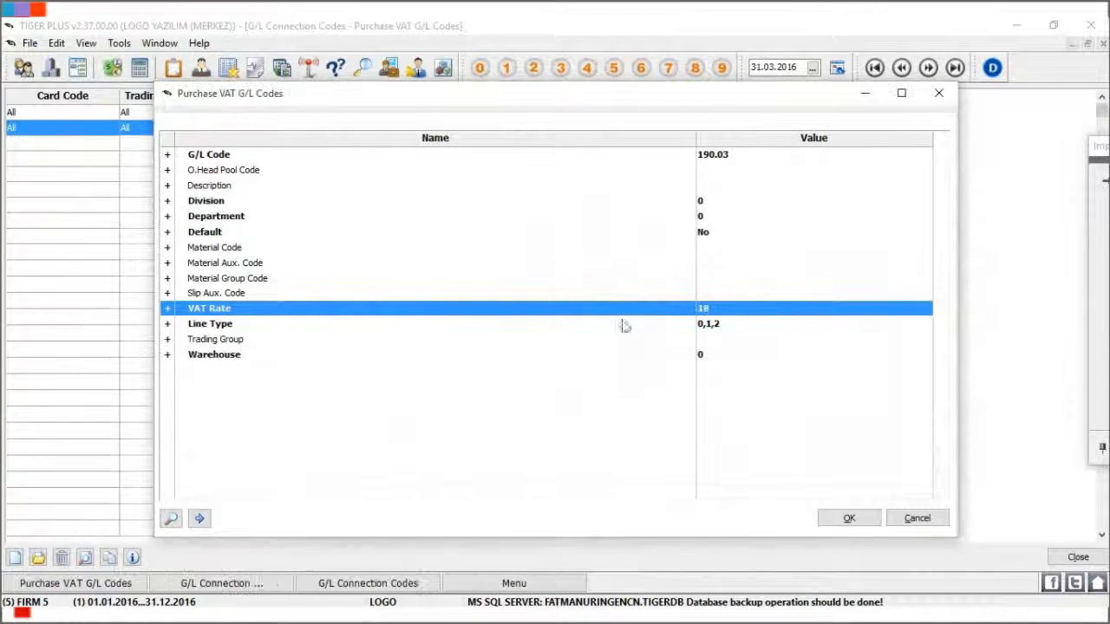
left_click(847, 518)
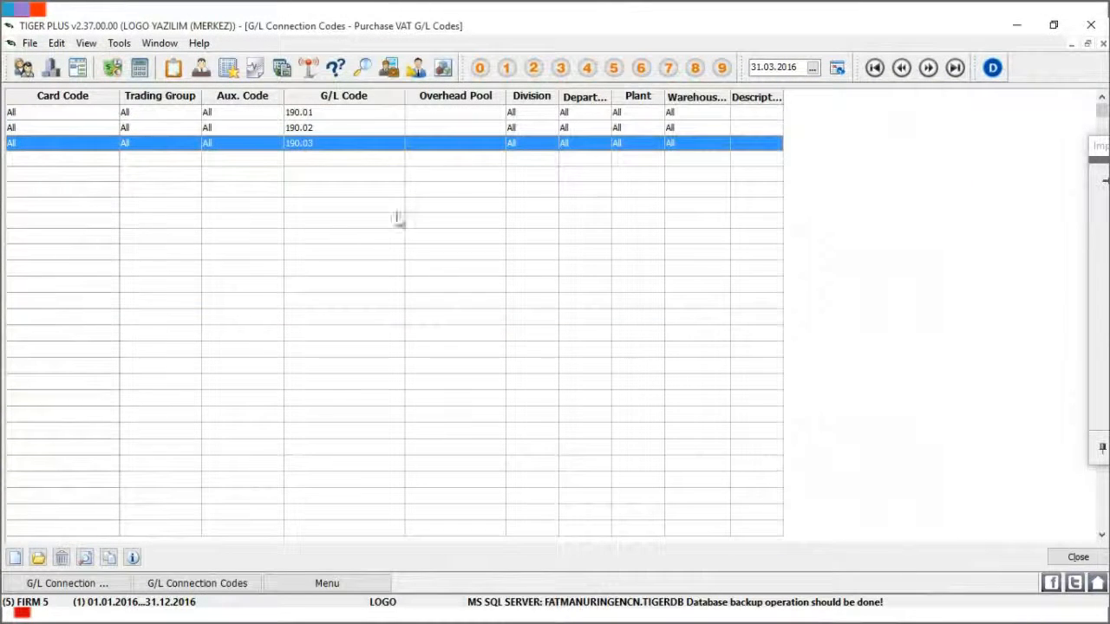
- Close the purchase VAT codes, open Sales VAT G/L Codes and start a new record with its G/L Code open for entry
left_click(1076, 558)
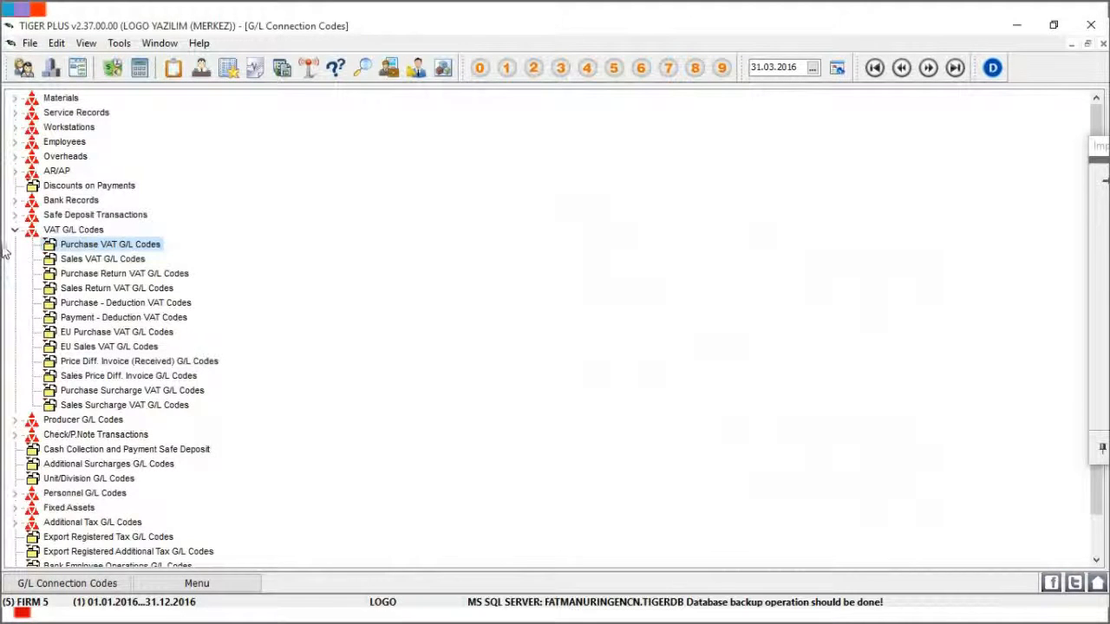
double_click(106, 259)
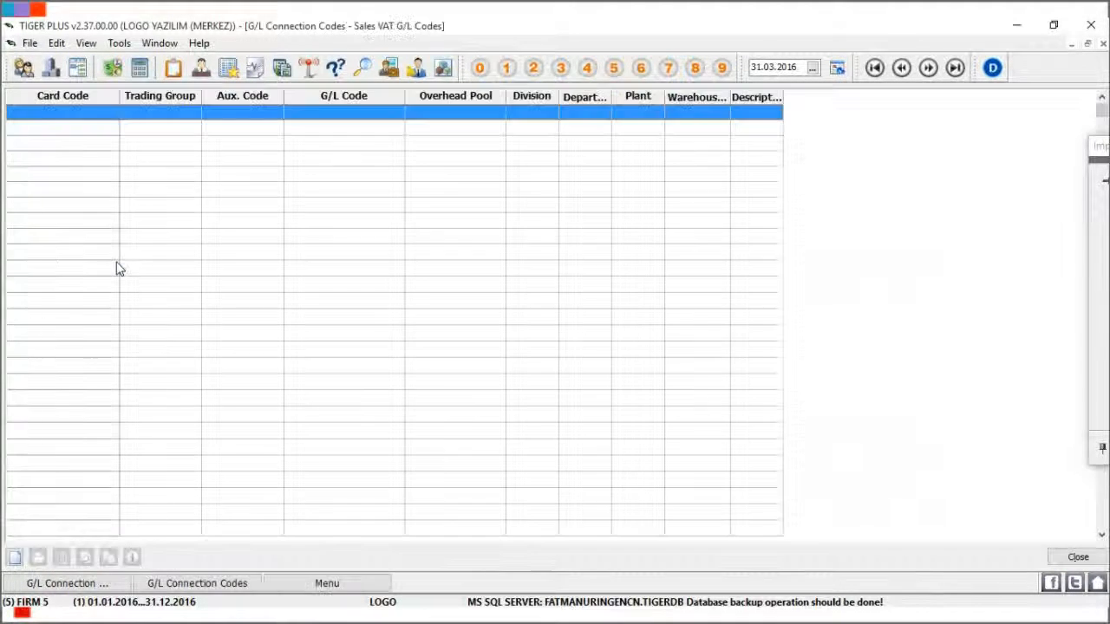
right_click(359, 159)
left_click(438, 176)
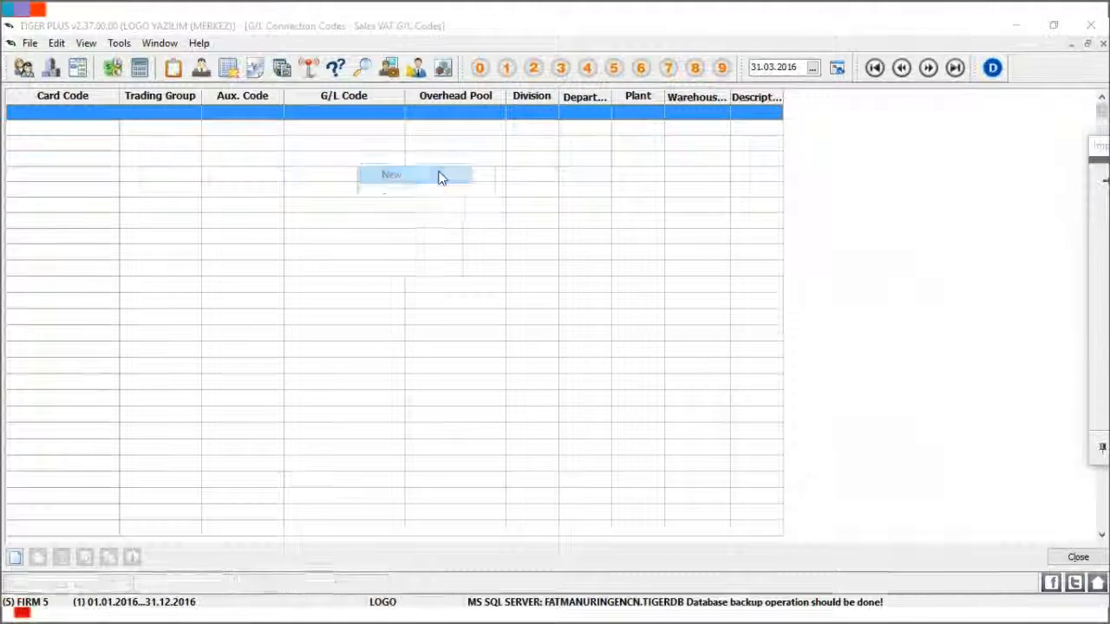
double_click(759, 160)
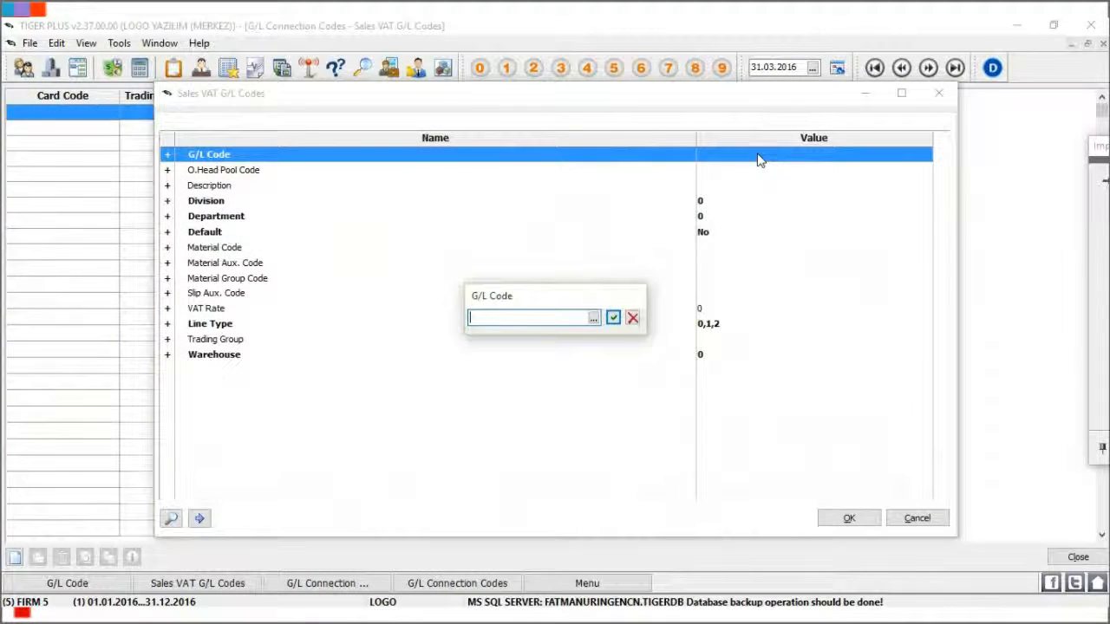
- From the record's G/L Code selection, create subaccount 191.01 under account 191 with the description %1 VAT and save it
left_click(594, 318)
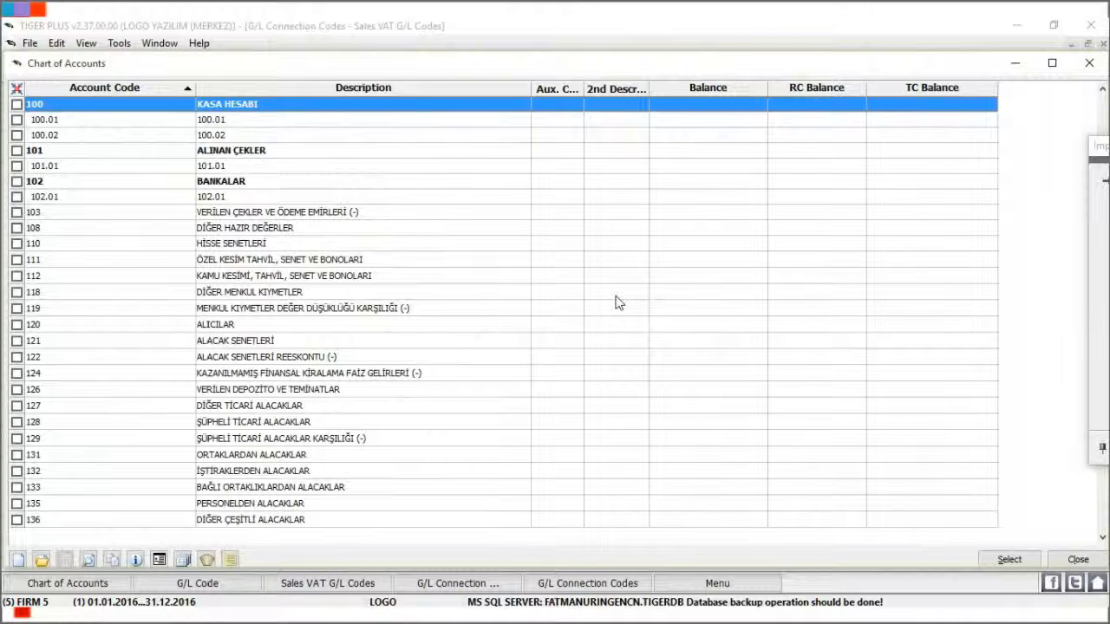
type("191")
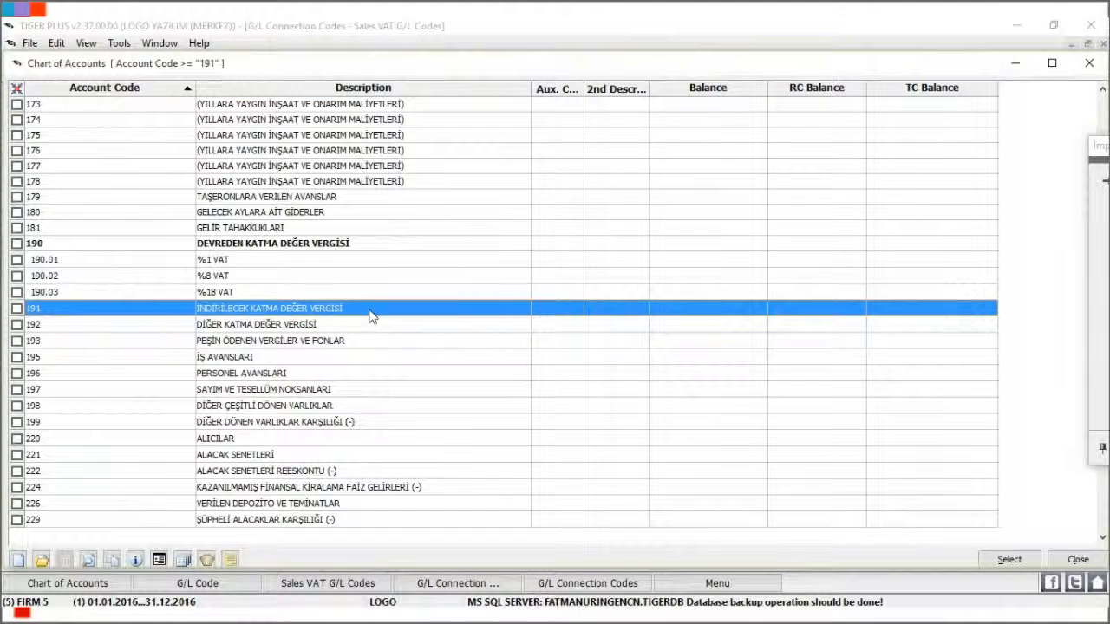
right_click(369, 315)
left_click(442, 323)
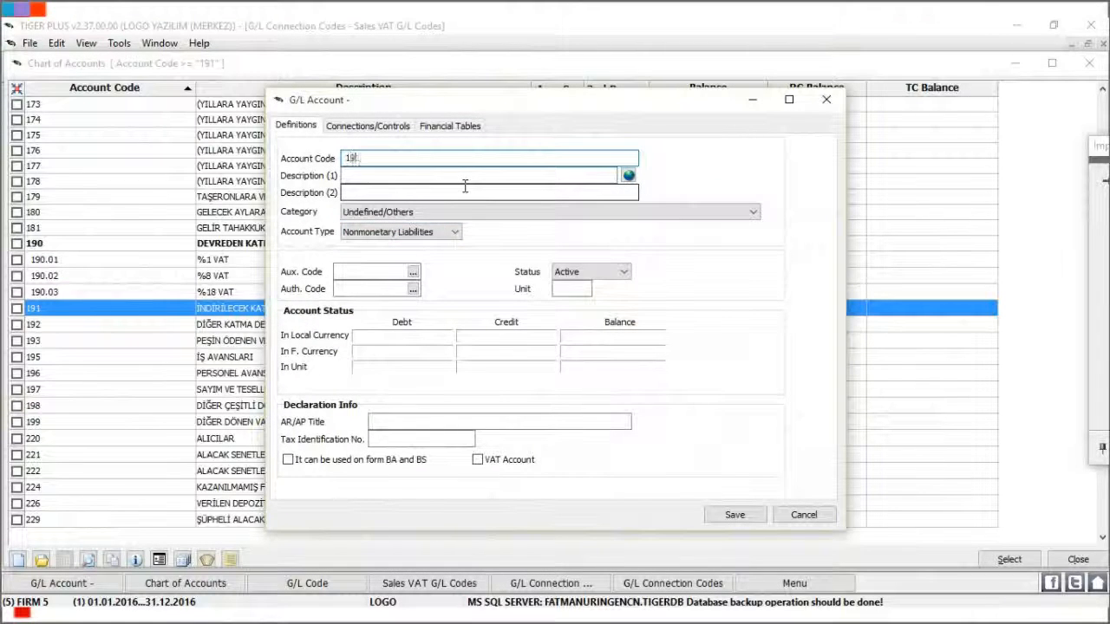
type("191.01")
key("Tab")
type("%1")
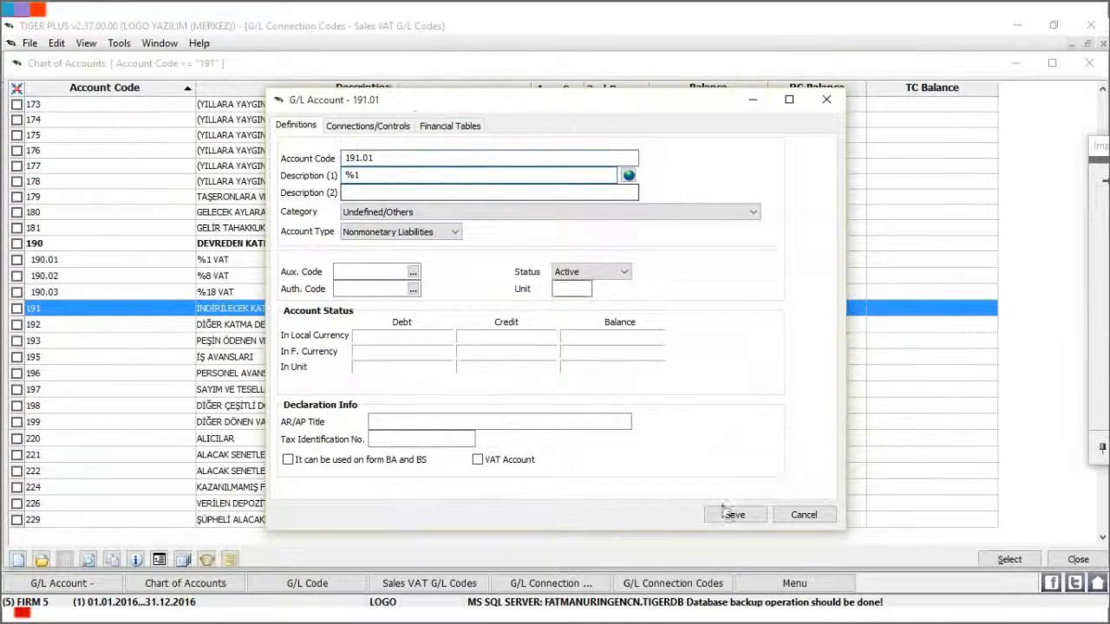
type(" VAT")
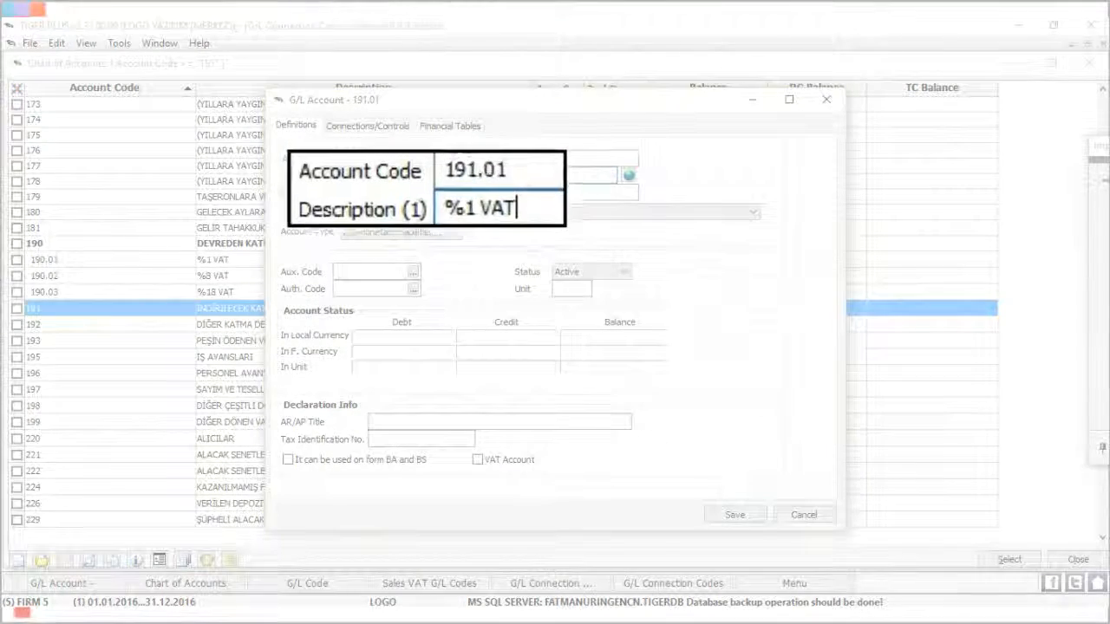
left_click(735, 515)
- Add subaccount 191.02 with the description %8 VAT to the chart of accounts and save it
right_click(384, 321)
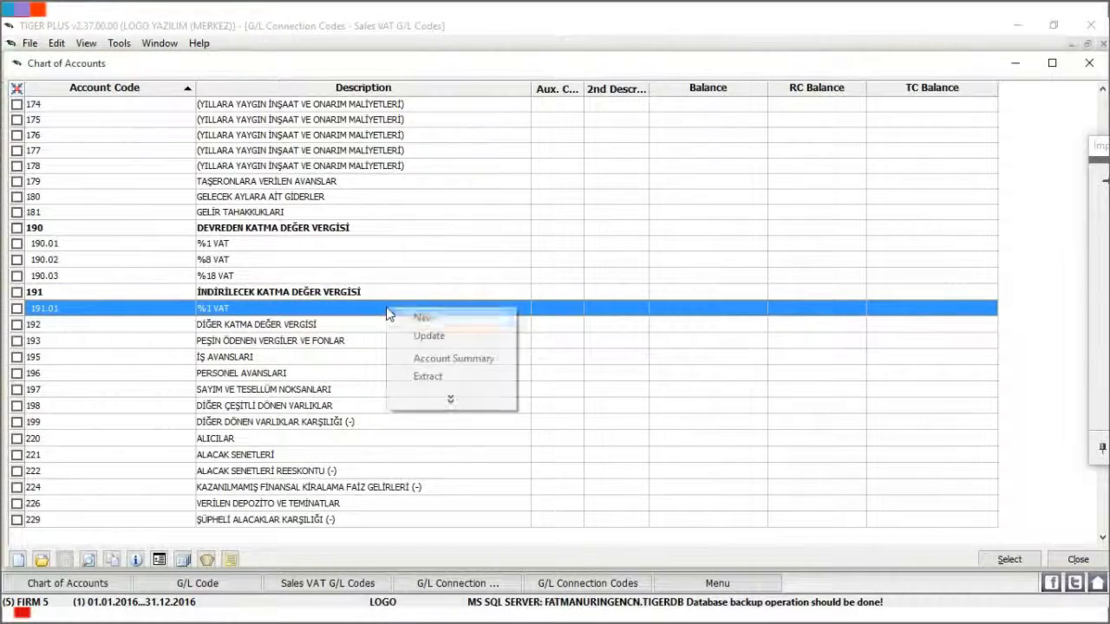
left_click(425, 316)
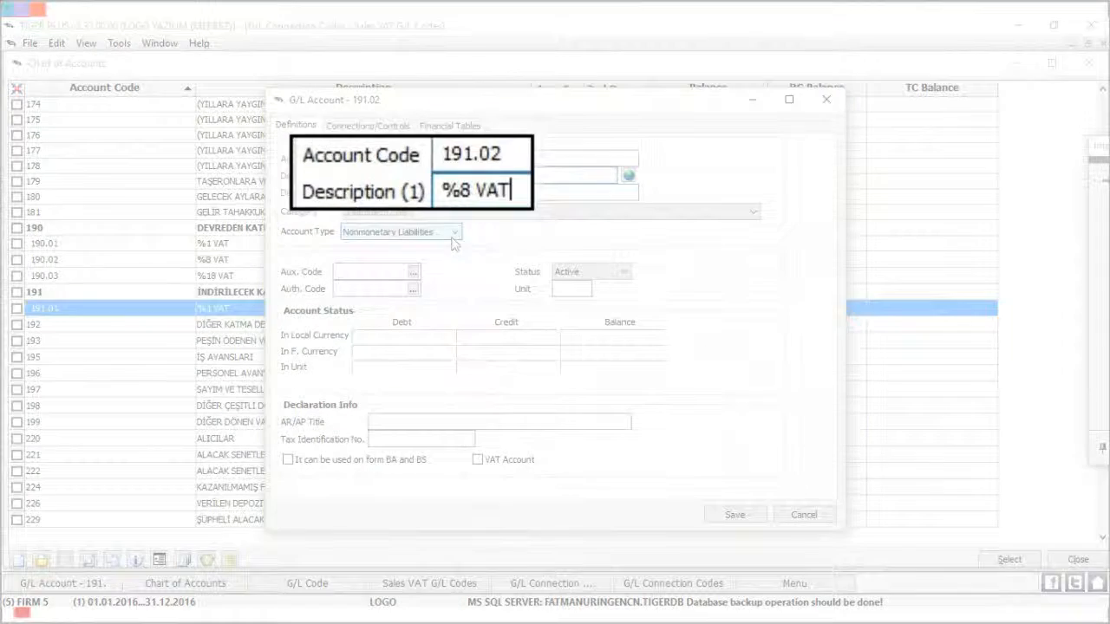
left_click(734, 515)
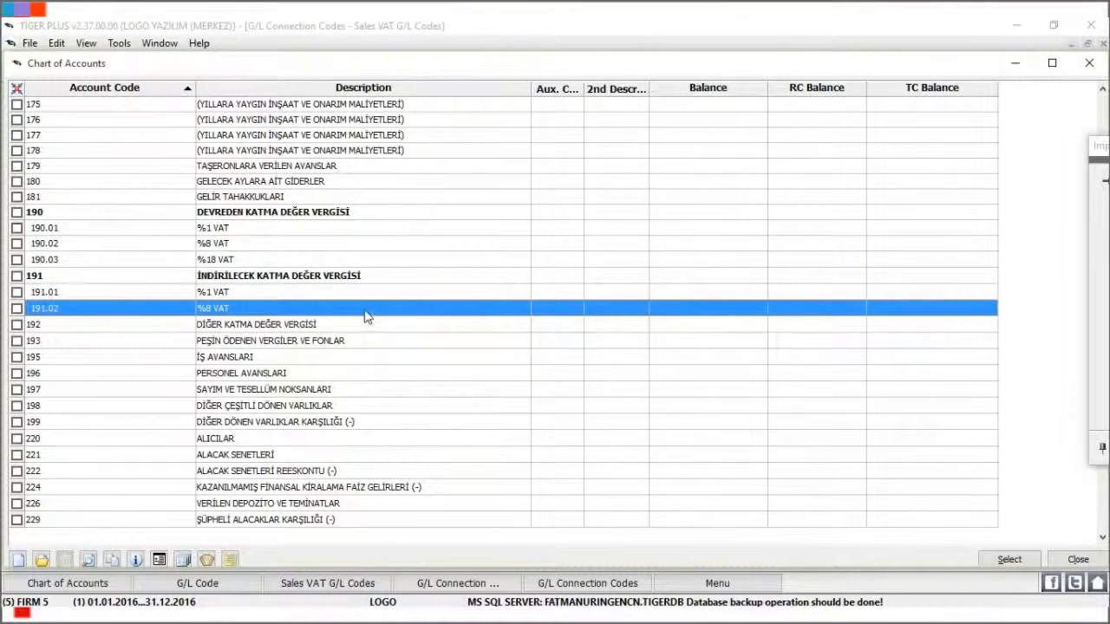
- Add subaccount 191.03 with the description %18 VAT to the chart of accounts and save it
right_click(405, 309)
left_click(444, 320)
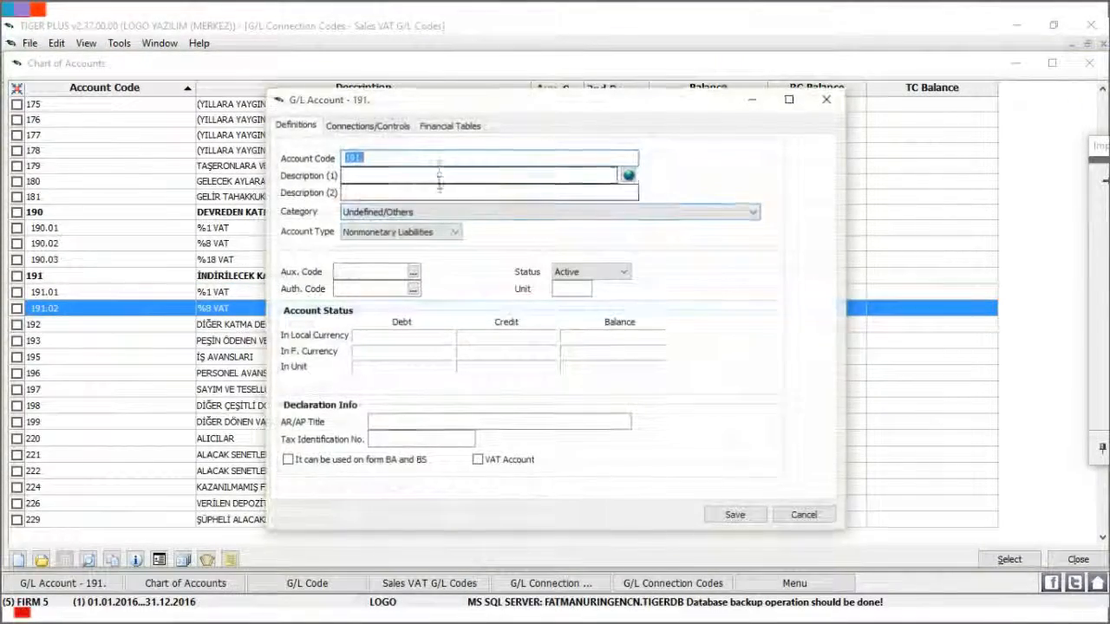
left_click(446, 158)
type("03")
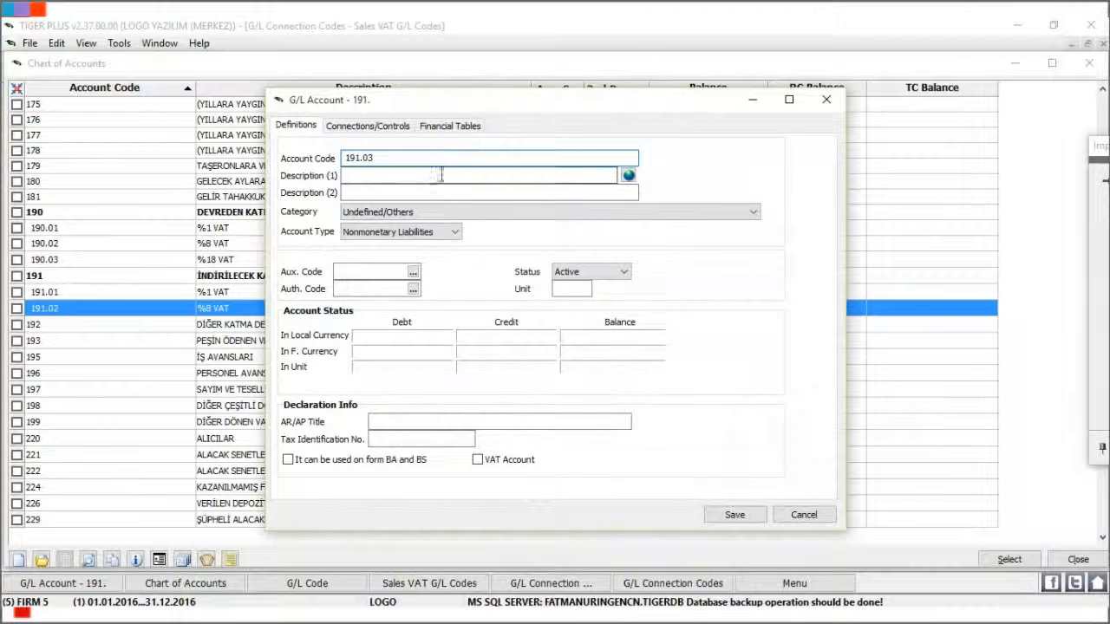
left_click(442, 172)
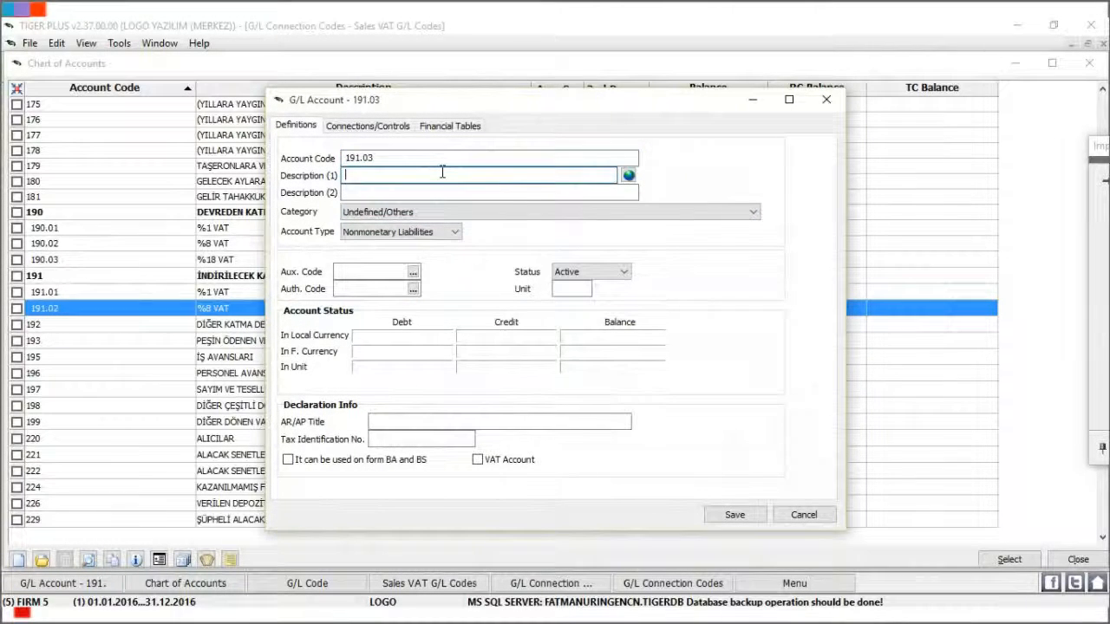
type("%18 VAT")
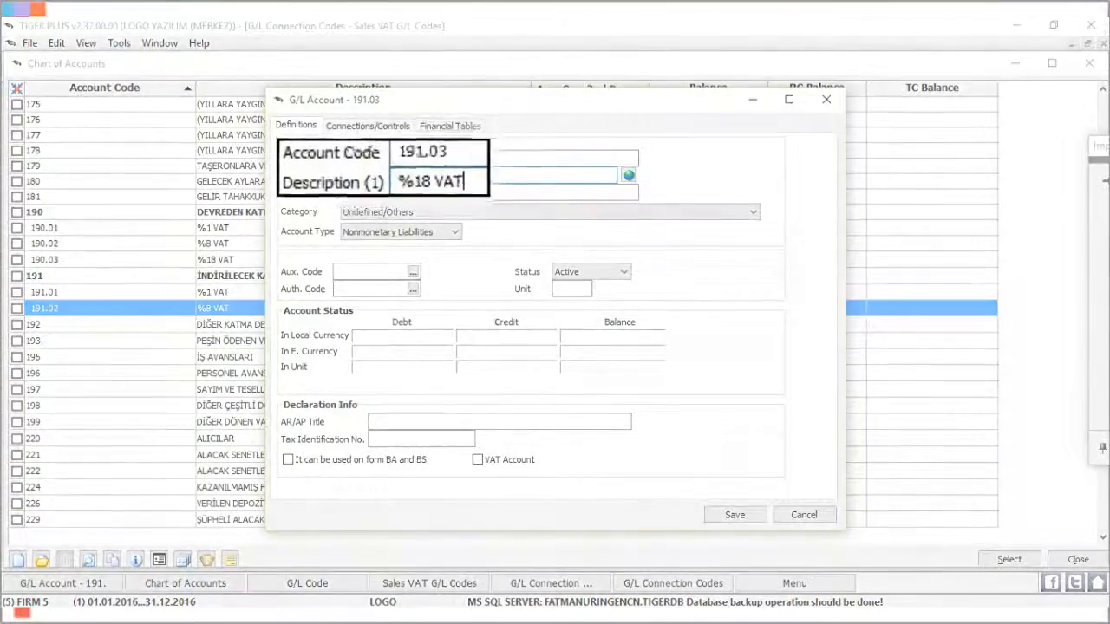
left_click(733, 514)
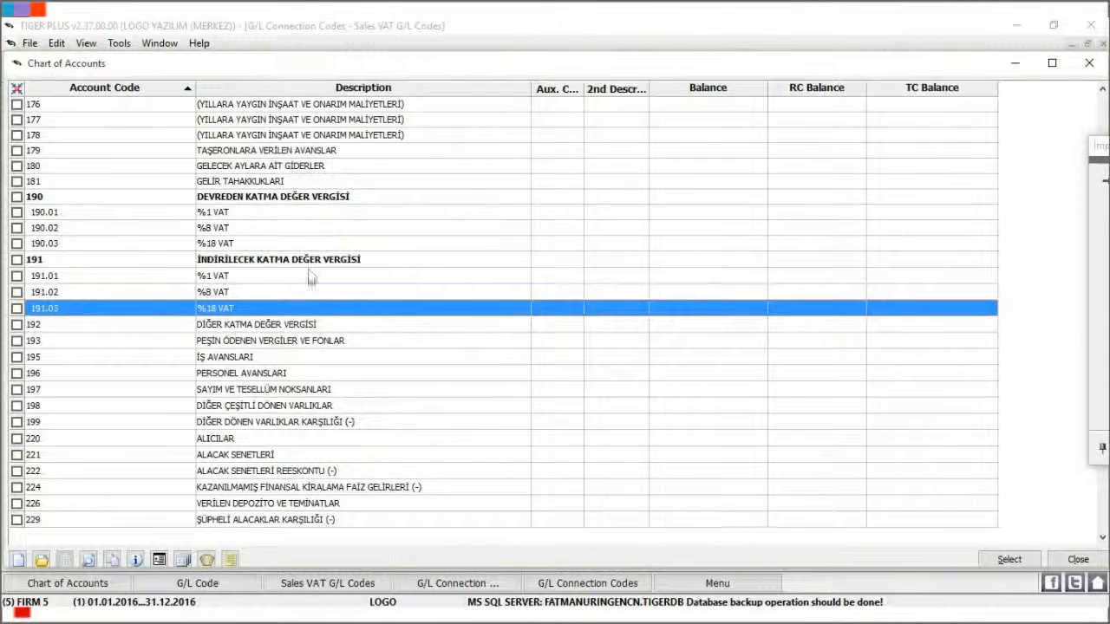
- Assign account 191.01 to the new sales VAT record, enter its VAT rate and save the record
double_click(313, 277)
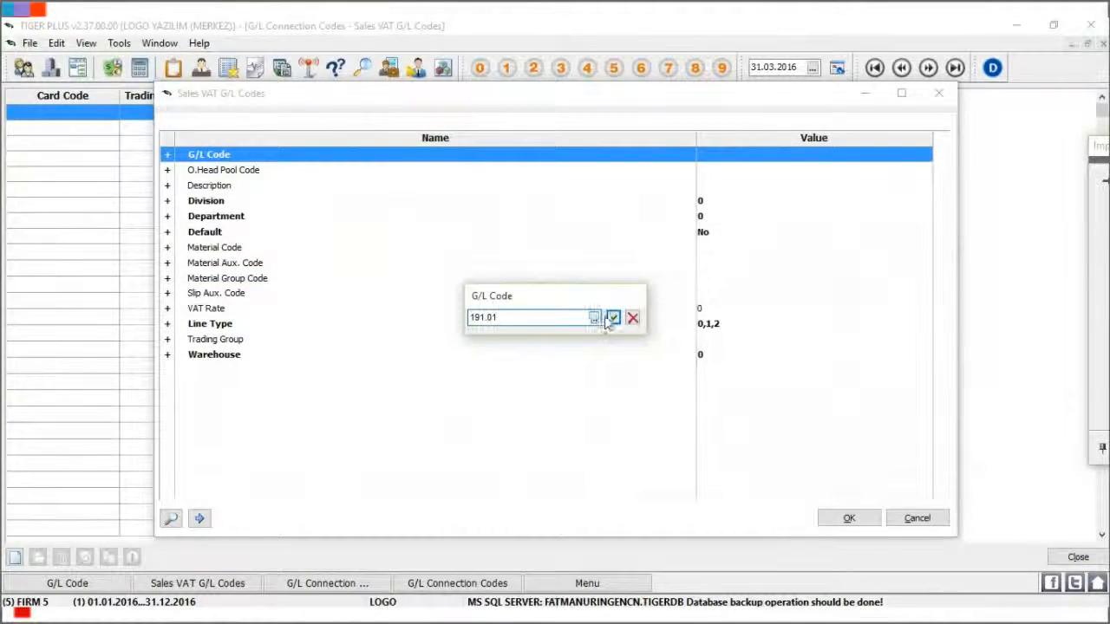
left_click(613, 317)
double_click(711, 311)
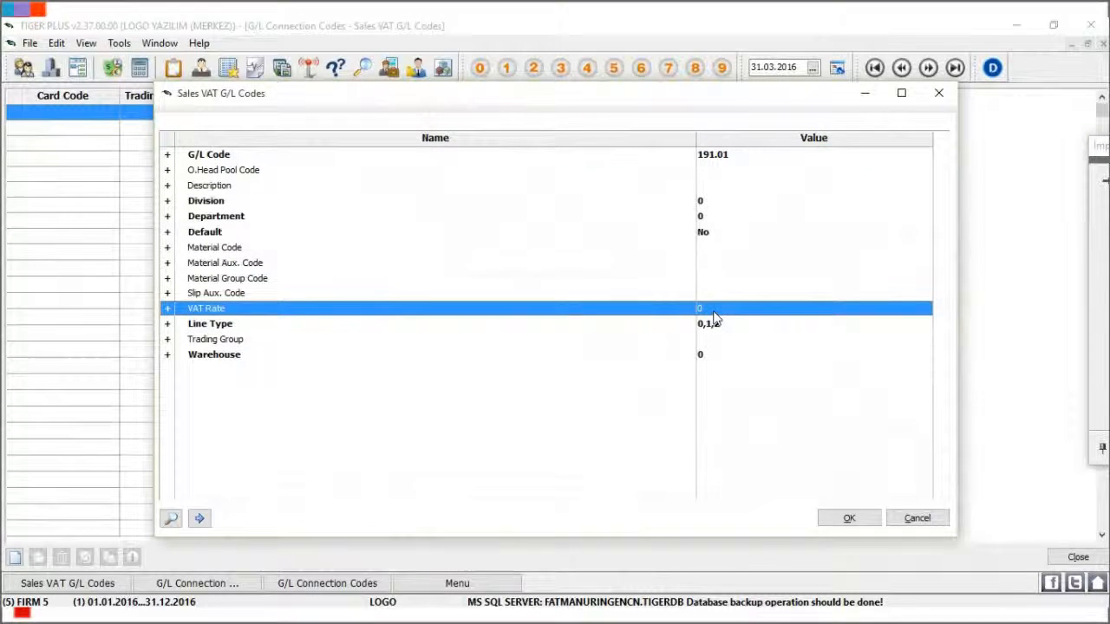
left_click(613, 319)
left_click(847, 518)
- Add a sales VAT record with G/L code 191.02 and a VAT rate of 8, and save it
right_click(360, 164)
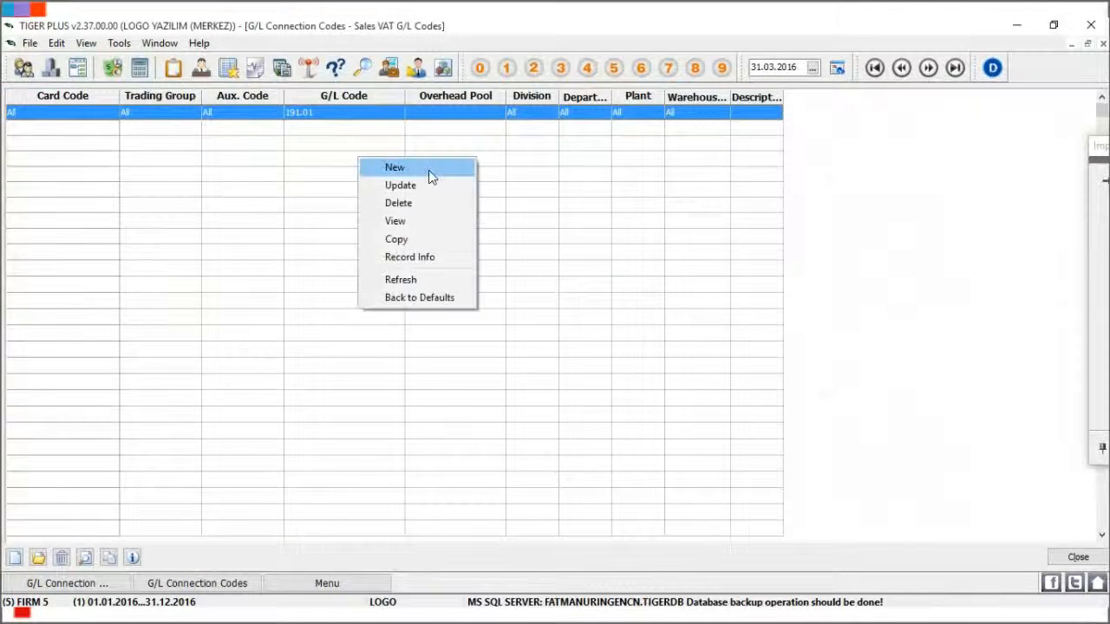
left_click(430, 167)
double_click(523, 165)
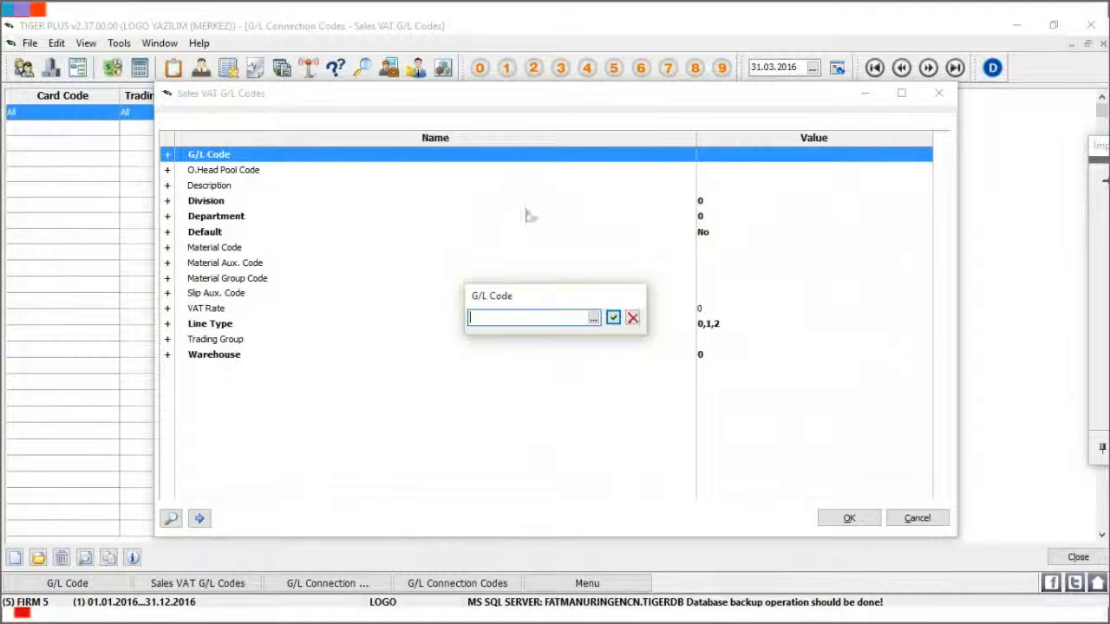
left_click(595, 319)
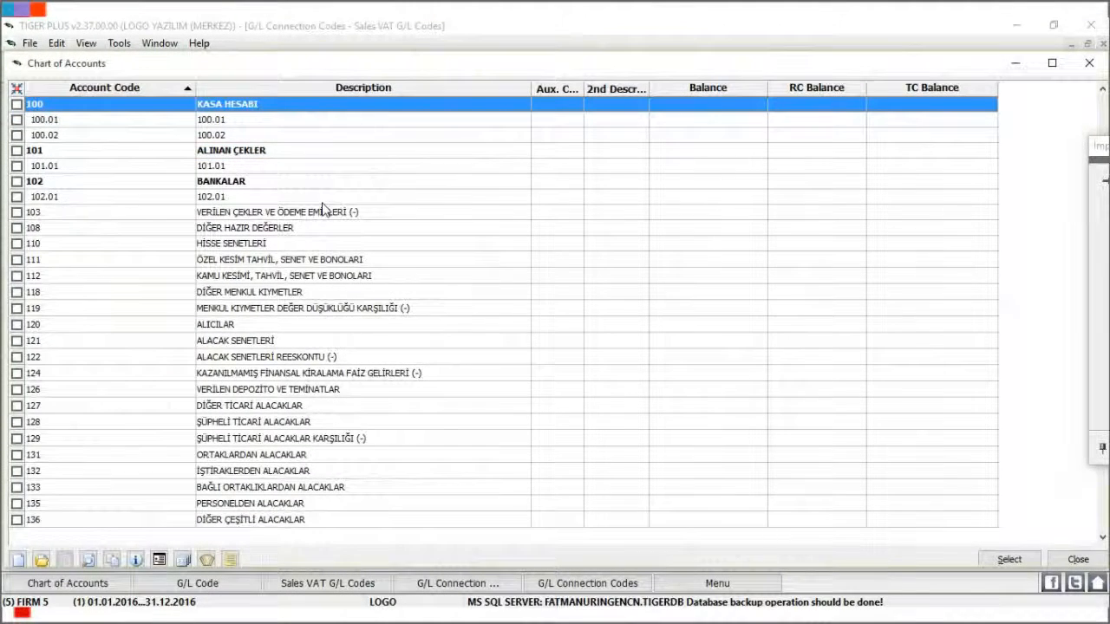
type("191")
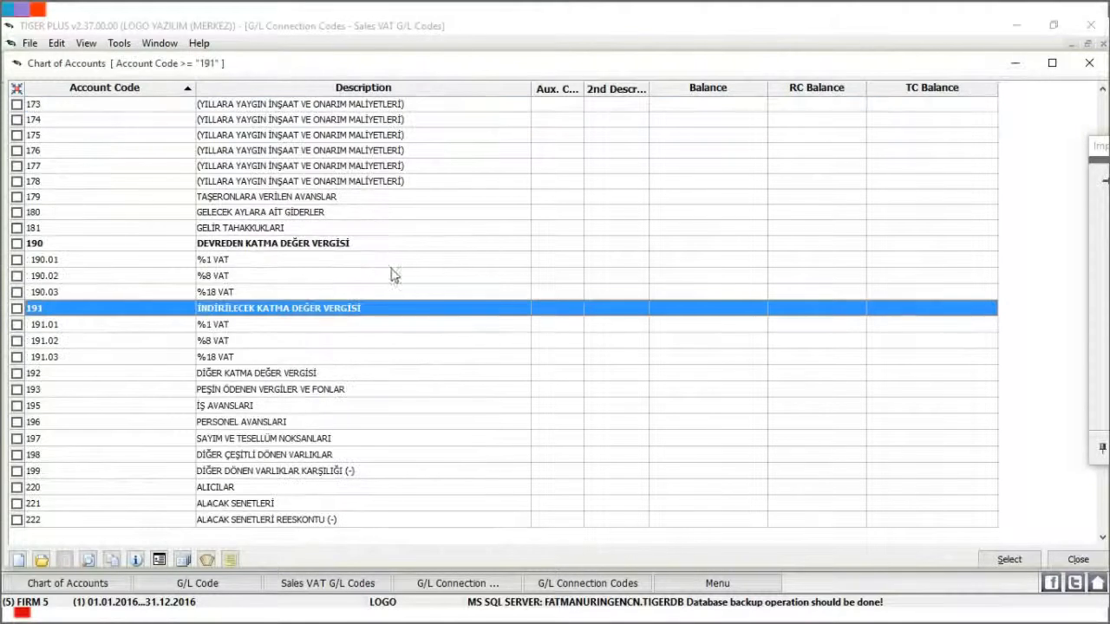
double_click(345, 341)
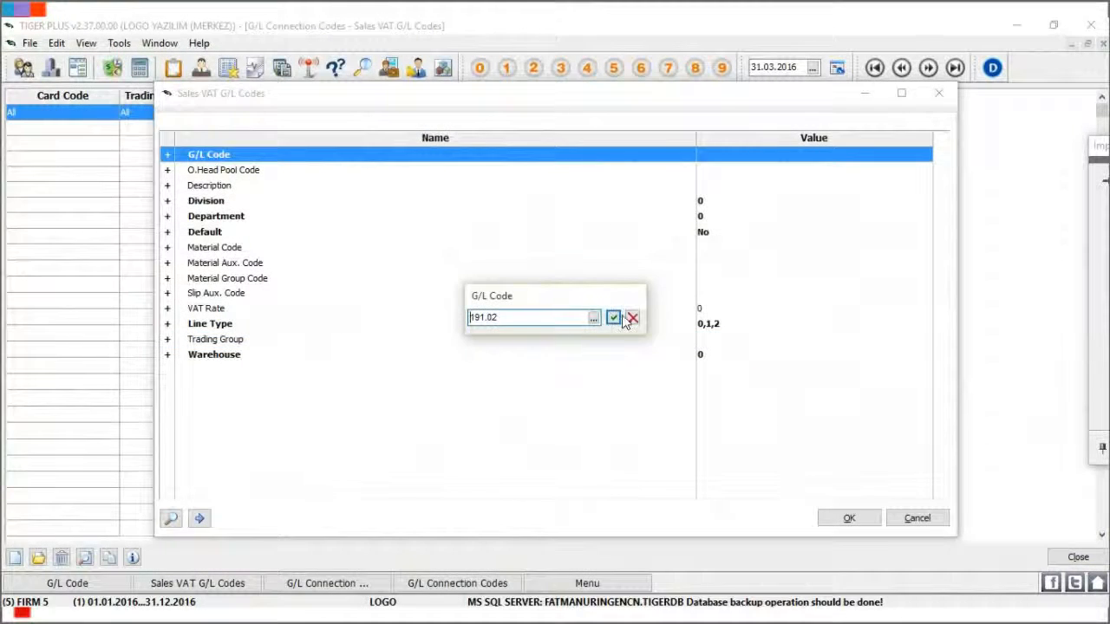
left_click(613, 318)
double_click(740, 315)
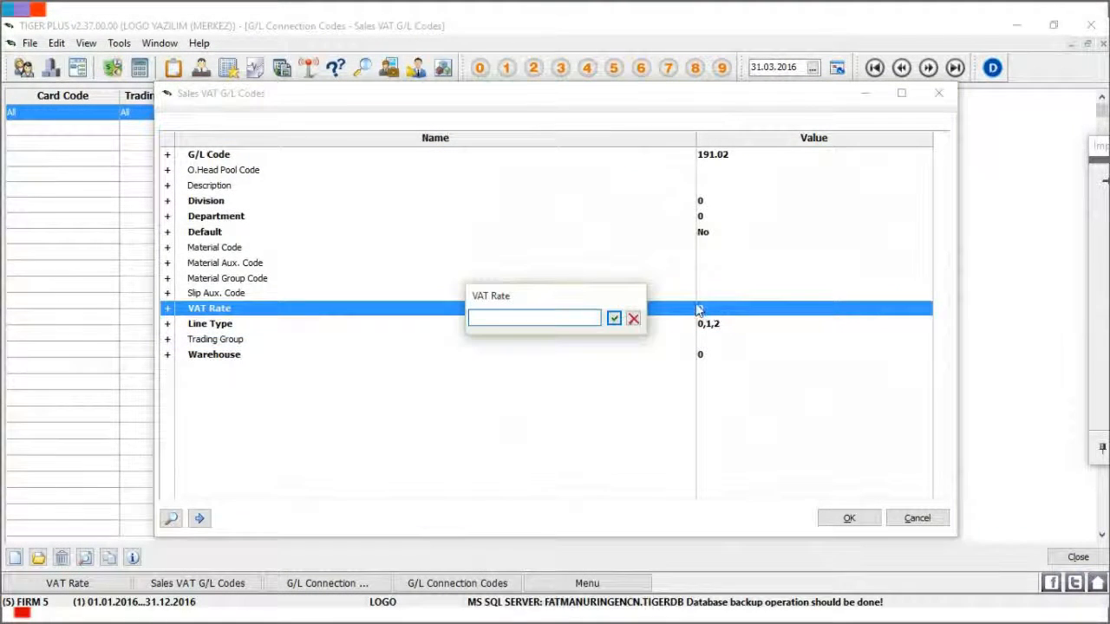
type("8")
left_click(614, 319)
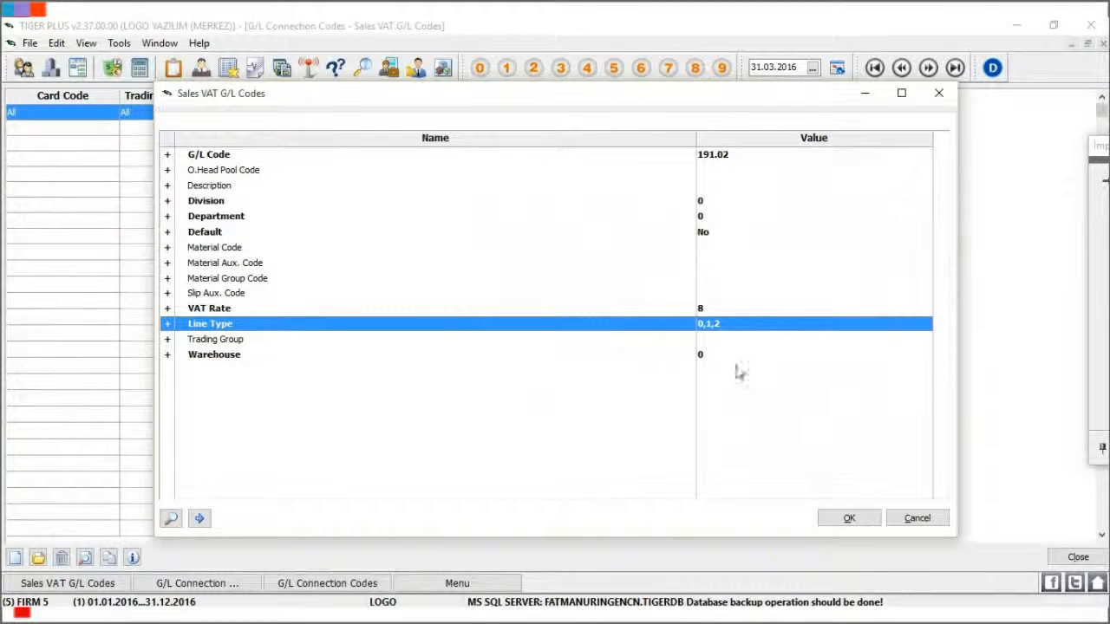
left_click(849, 518)
- Add a sales VAT record with G/L code 191.03 and a VAT rate of 18, and save it
right_click(367, 163)
left_click(427, 169)
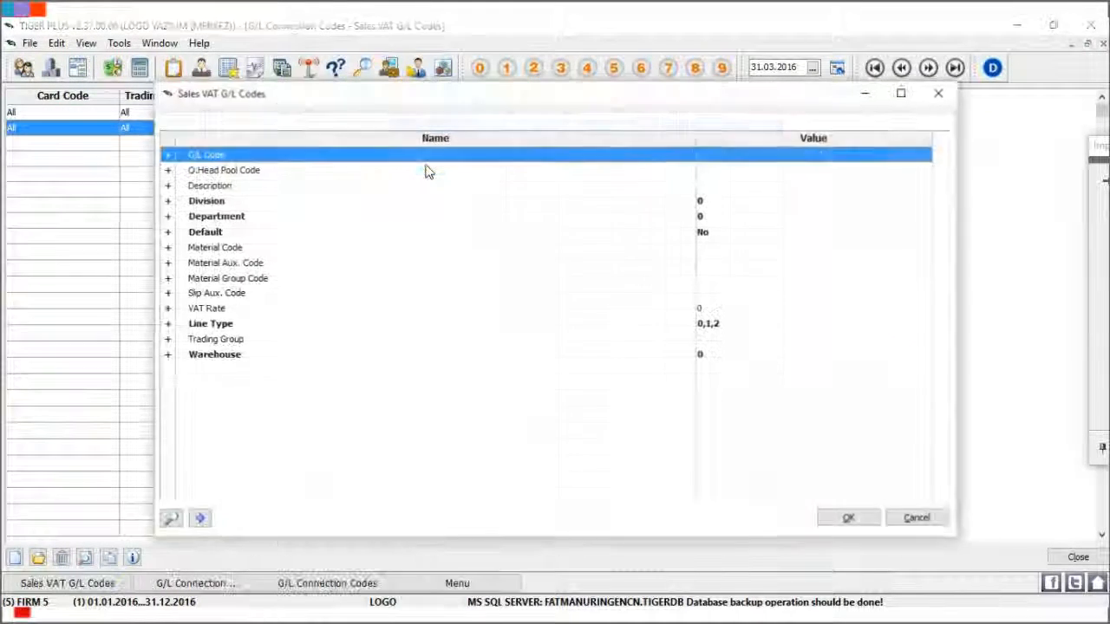
double_click(570, 158)
type("191")
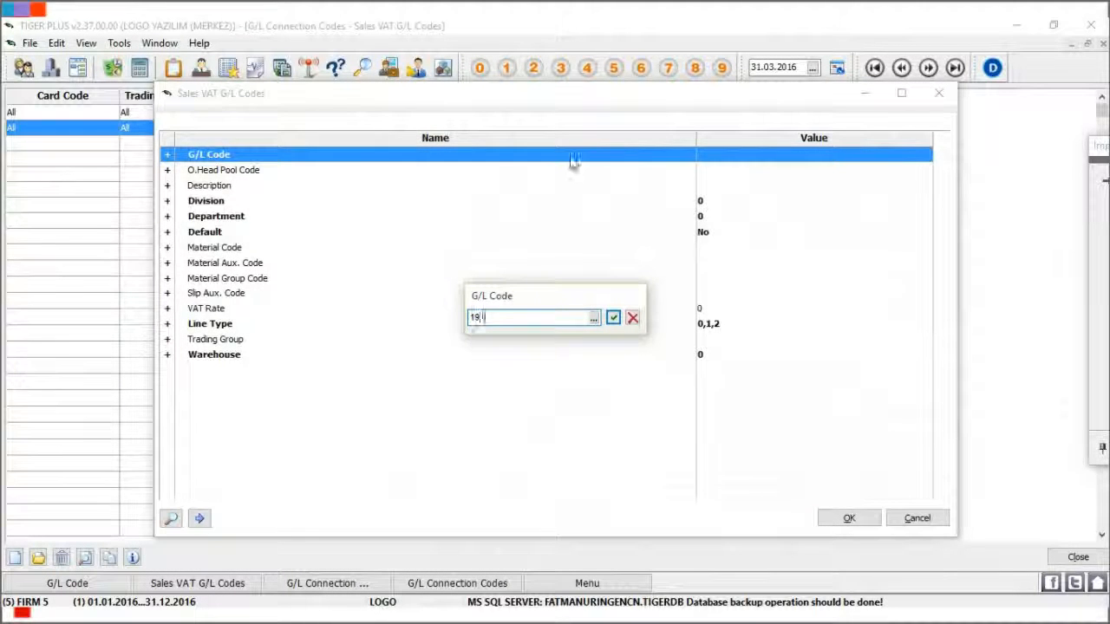
left_click(594, 318)
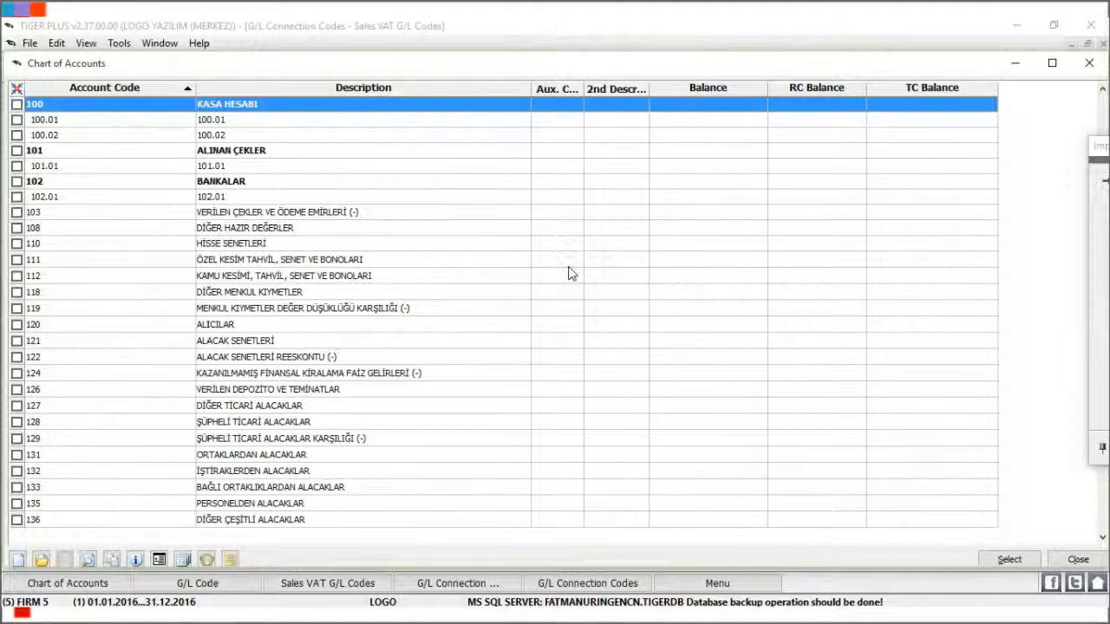
double_click(395, 355)
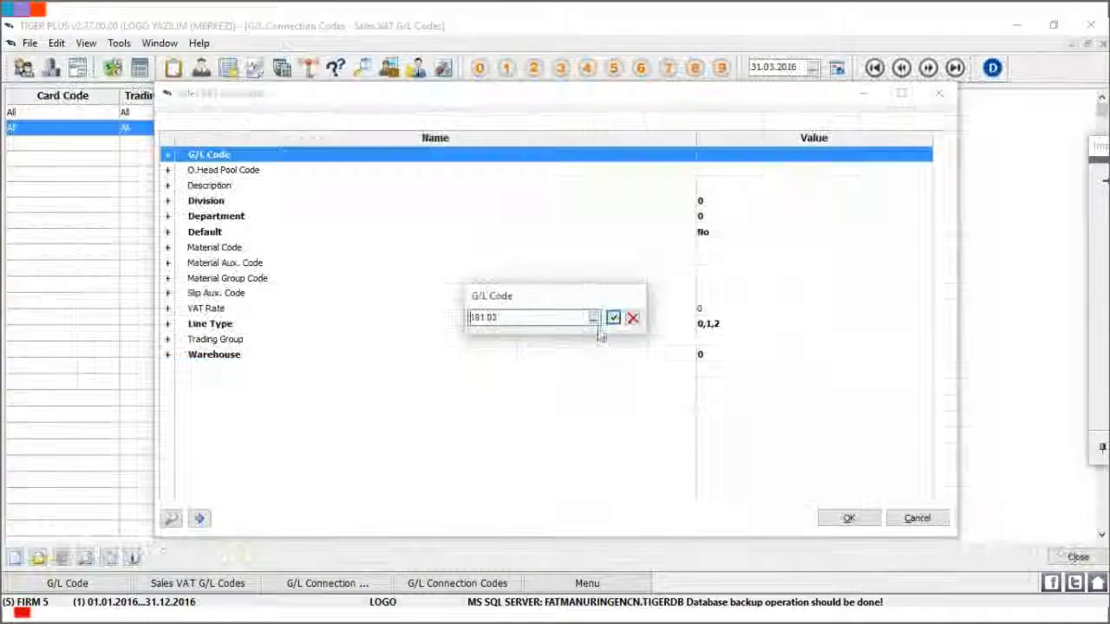
left_click(613, 318)
double_click(768, 314)
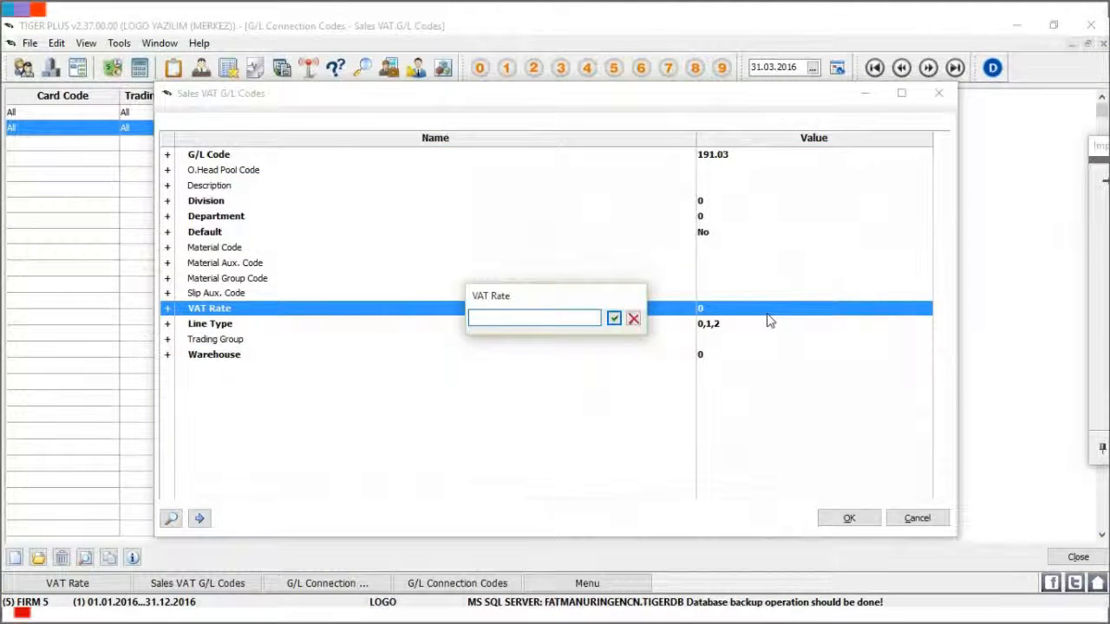
type("18")
left_click(613, 318)
left_click(847, 522)
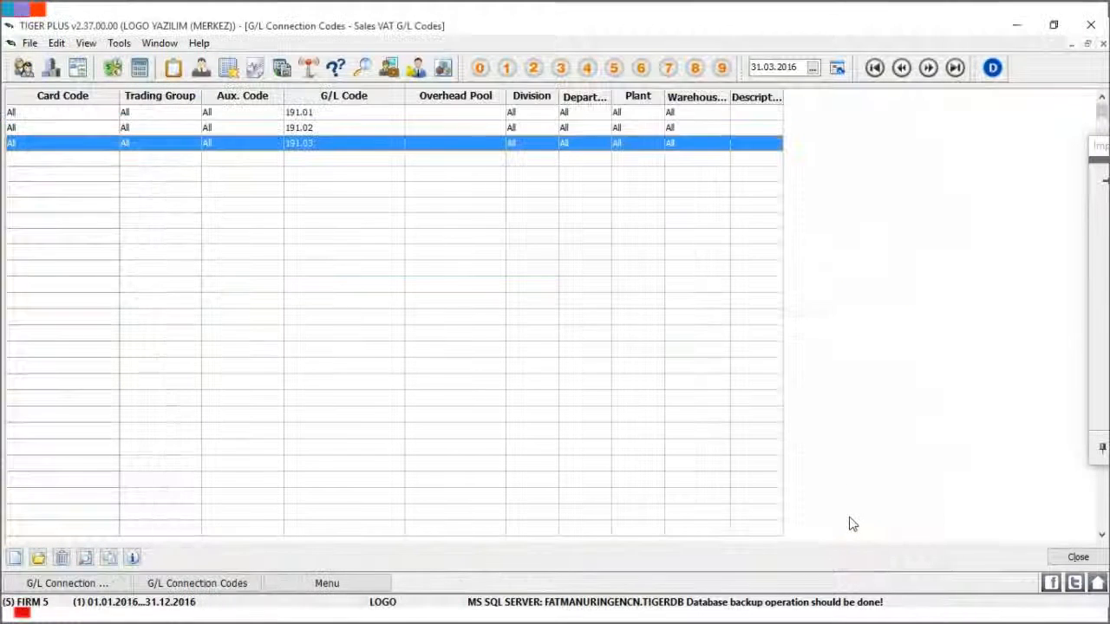
- Close the sales VAT codes, collapse the VAT G/L Codes group and close G/L Connection Codes
left_click(1068, 557)
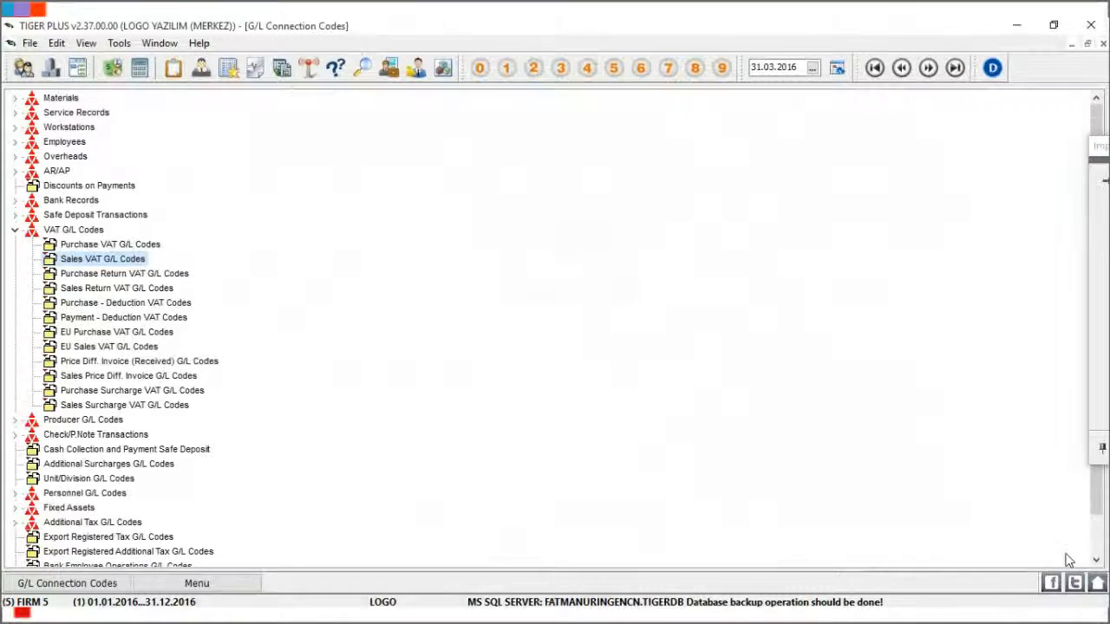
left_click(15, 231)
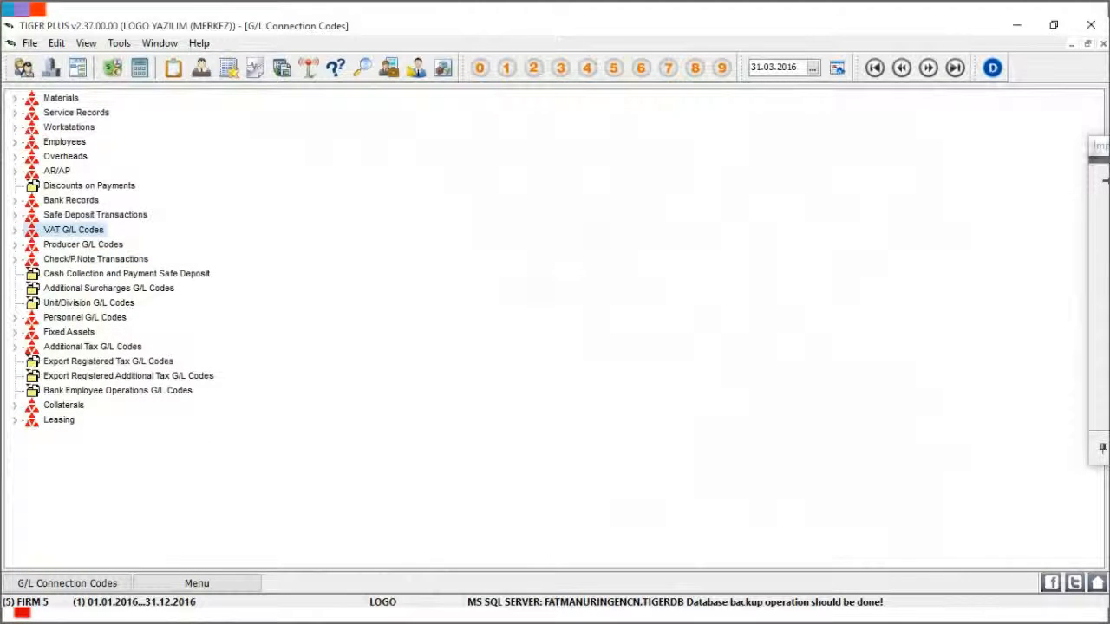
left_click(1102, 43)
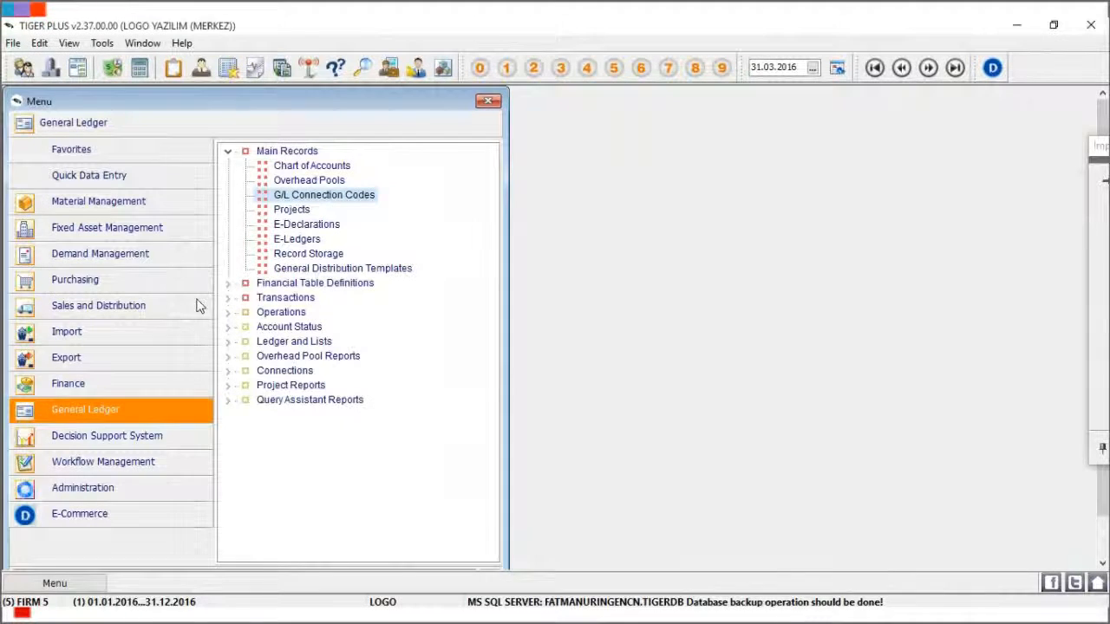
- Open Material Management Parameters from the Administration definitions and maximize its window
left_click(87, 488)
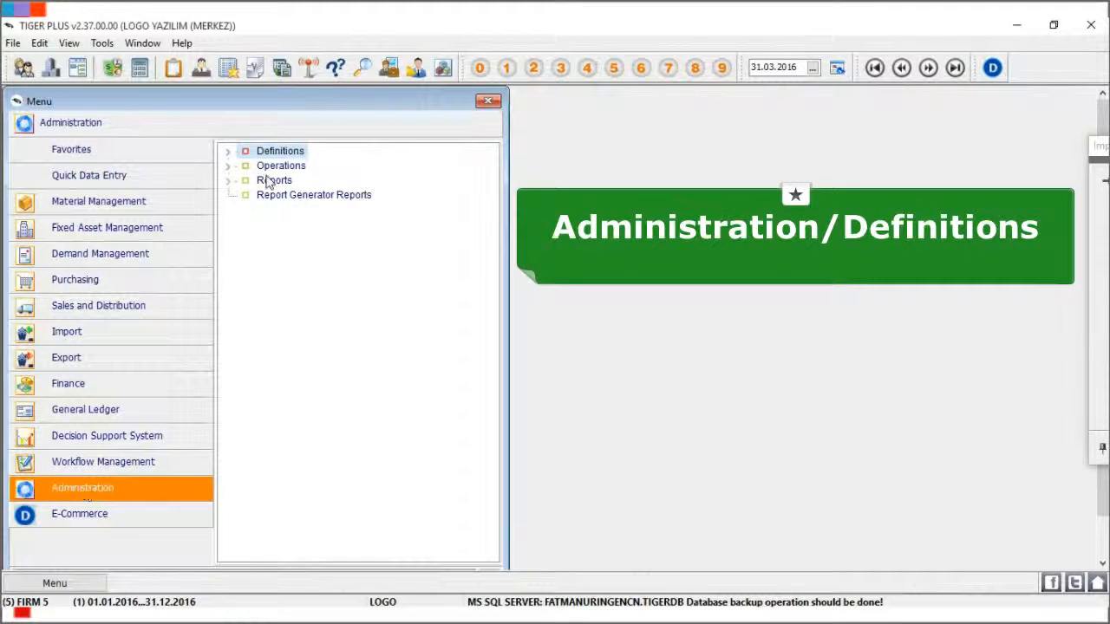
left_click(227, 153)
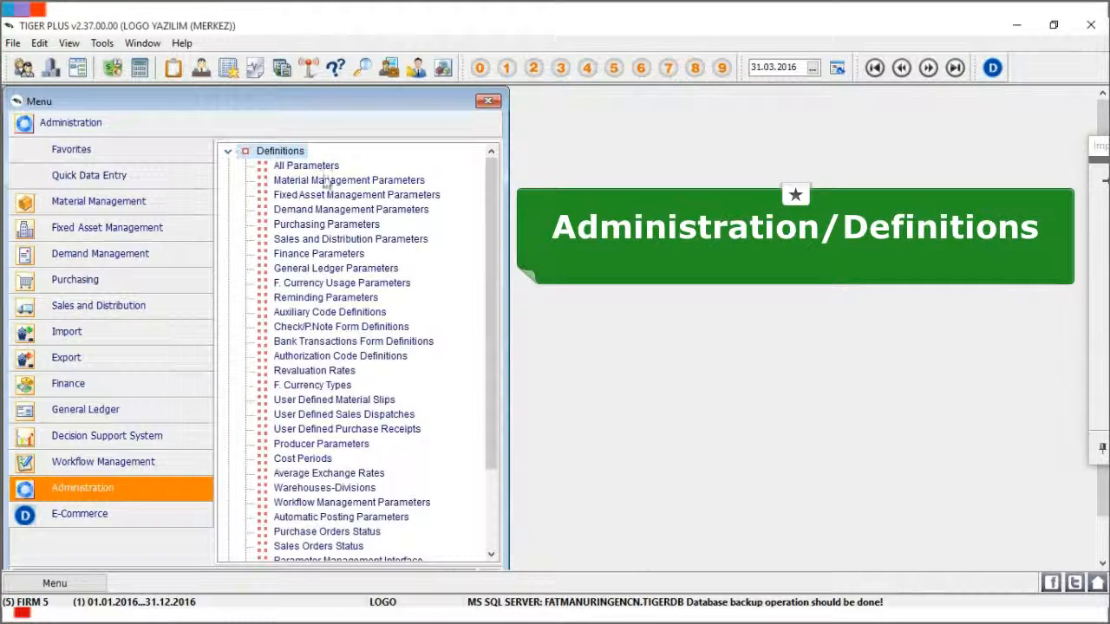
left_click(369, 180)
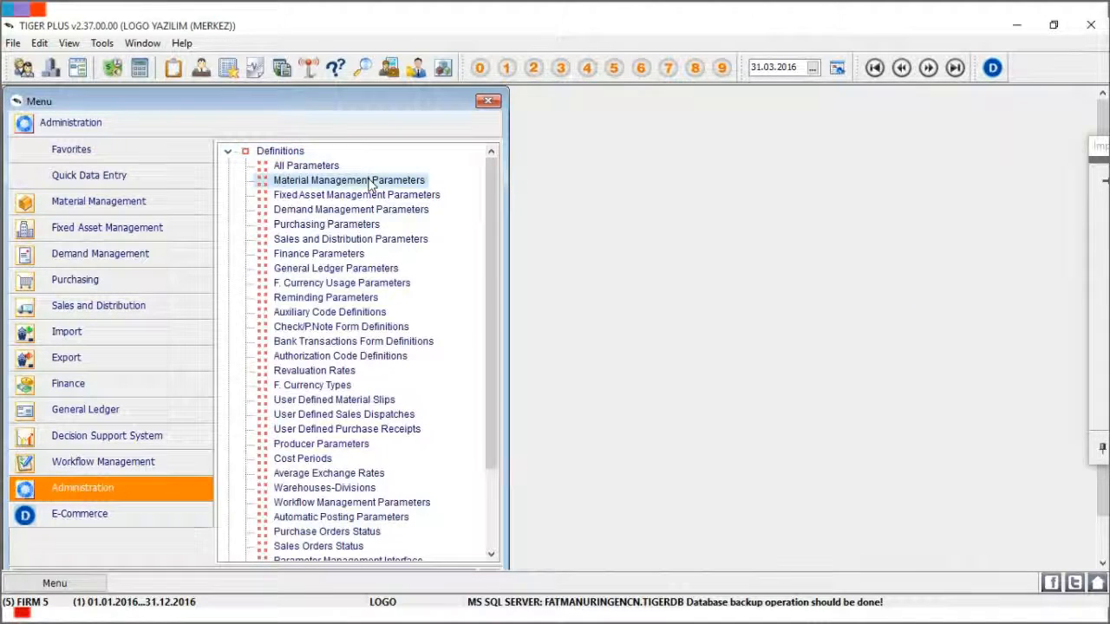
double_click(370, 181)
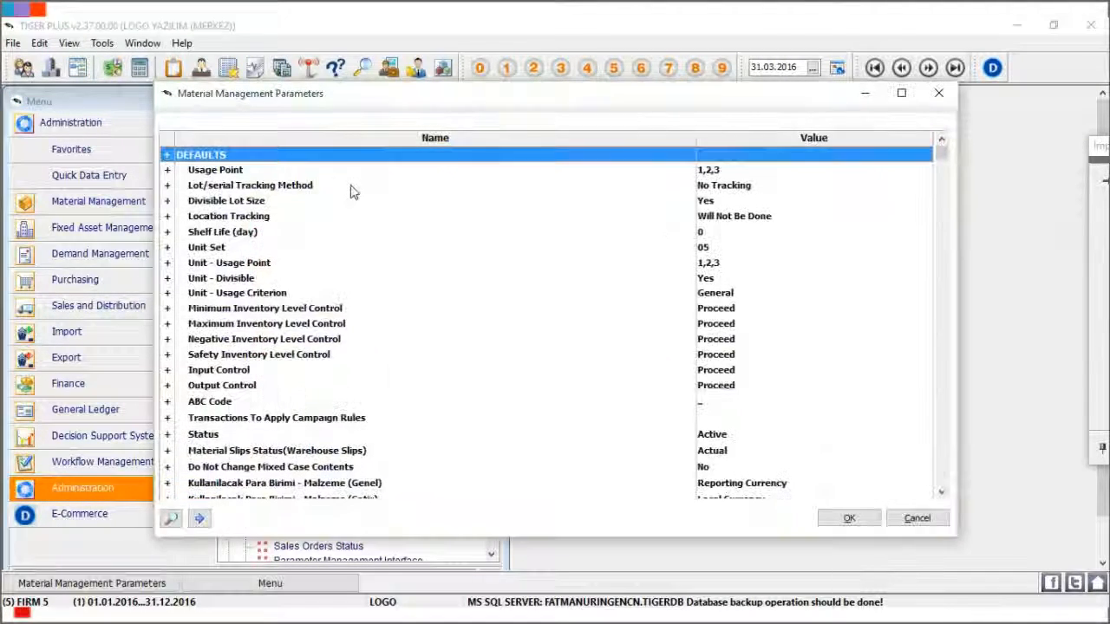
left_click(900, 93)
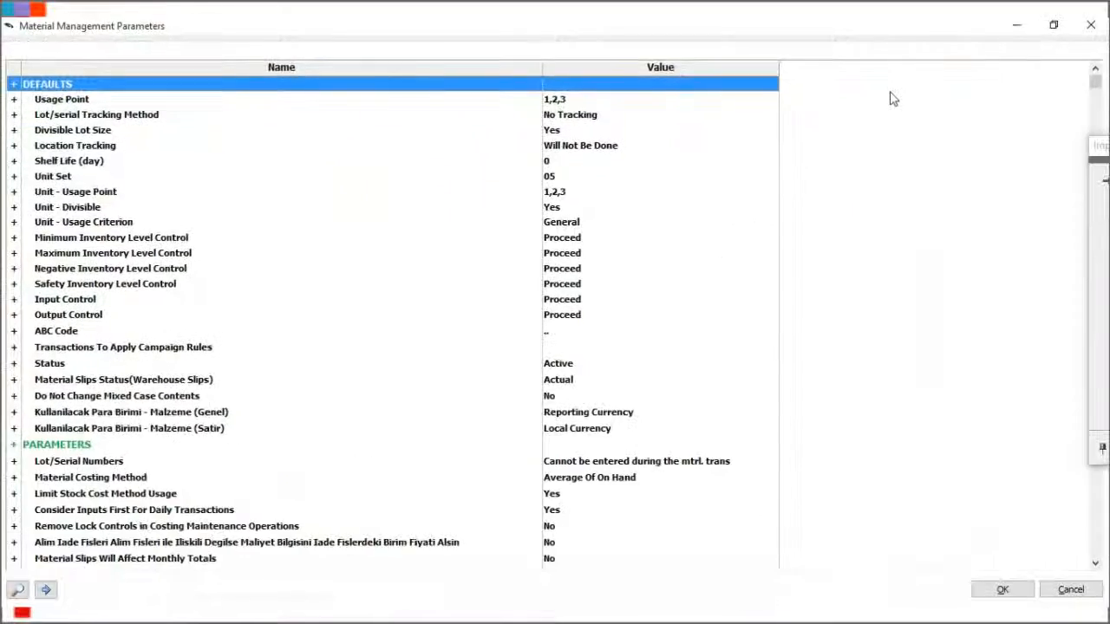
- Set Assign G/L Codes on Empty Lines for Material Slips to Yes and save the material management parameters
key("Down")
key("Down")
key("Down")
key("Down")
key("Down")
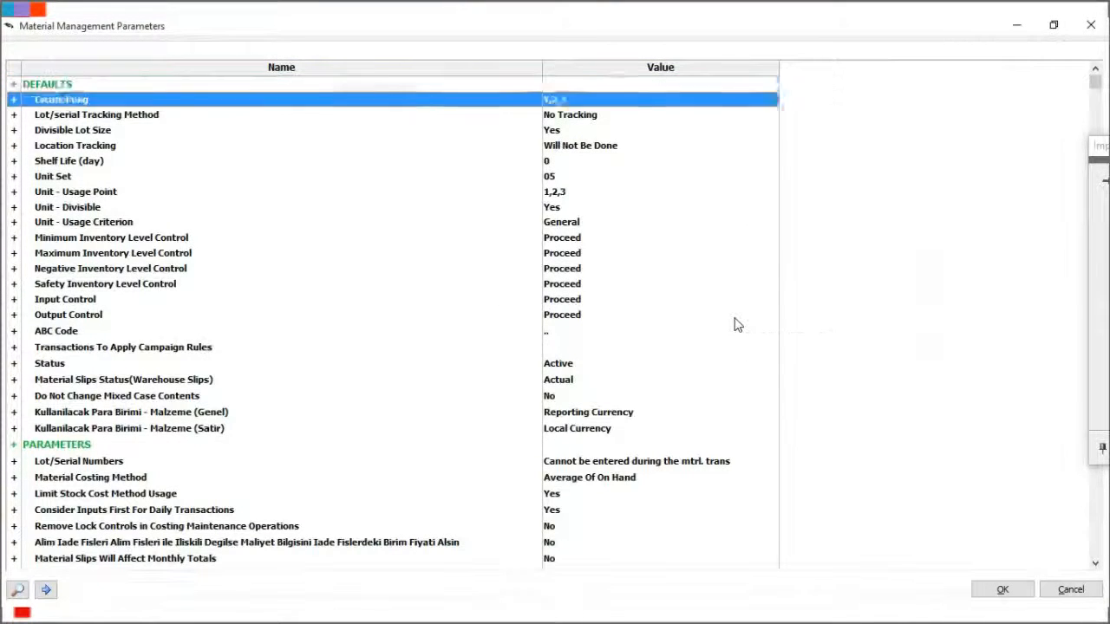
key("Down")
key("Down")
key("Down")
key("Down")
key("Down")
key("Down")
key("Down")
key("Down")
key("Down")
key("Down")
key("Down")
key("Down")
key("Down")
key("Down")
key("Down")
key("Down")
key("Down")
key("Down")
key("Down")
key("Down")
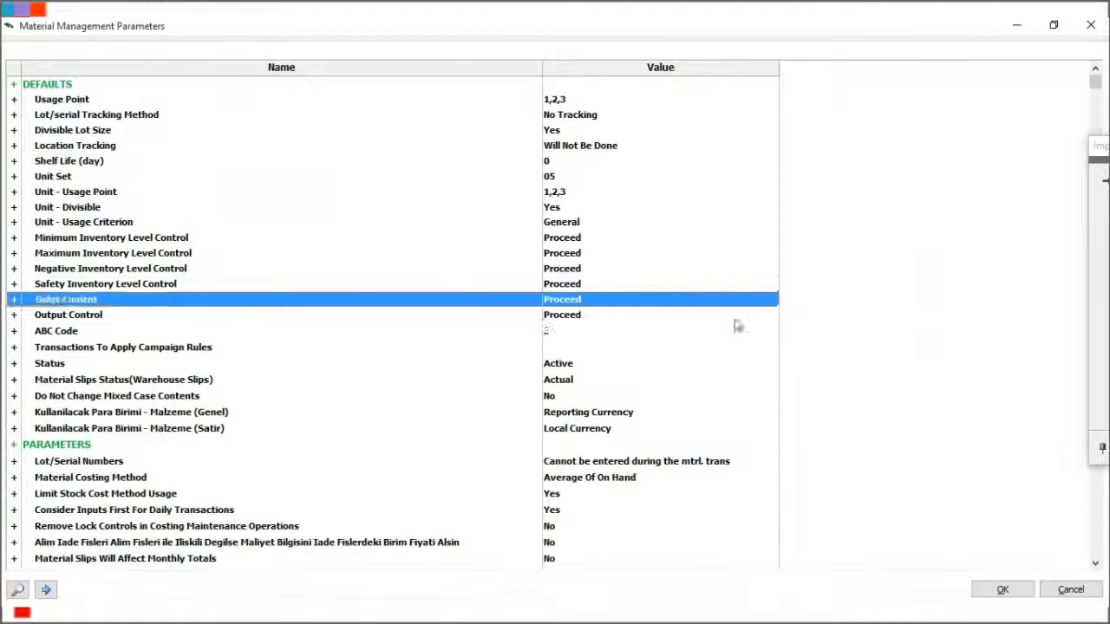
key("Down")
key("Down")
key("Down")
key("Down")
key("Down")
key("Down")
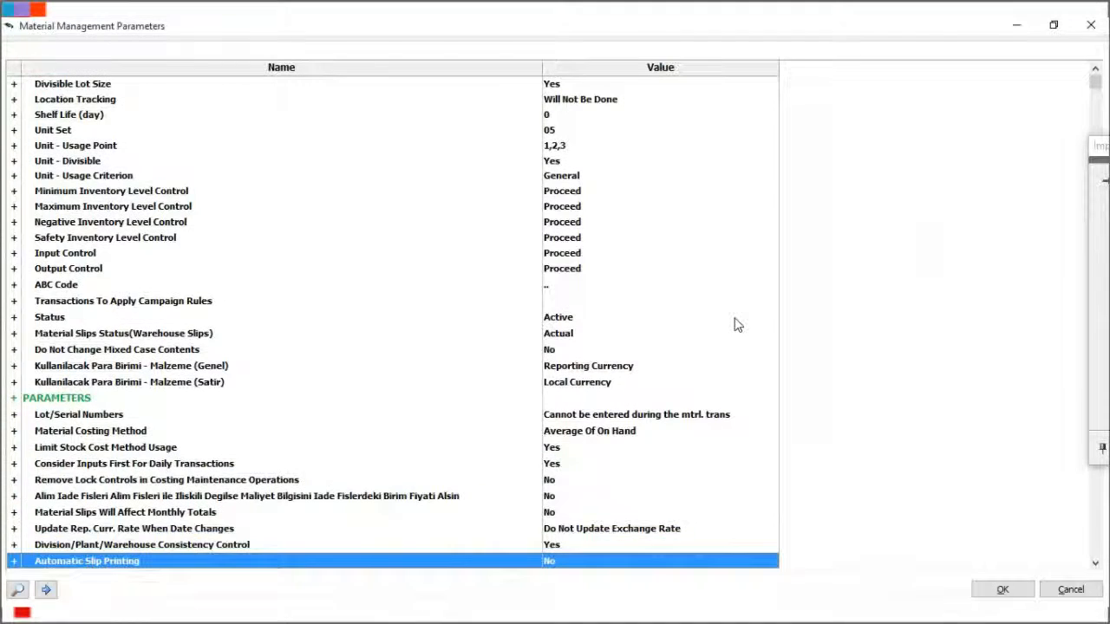
key("Down")
key("Down")
key("Down")
key("Down")
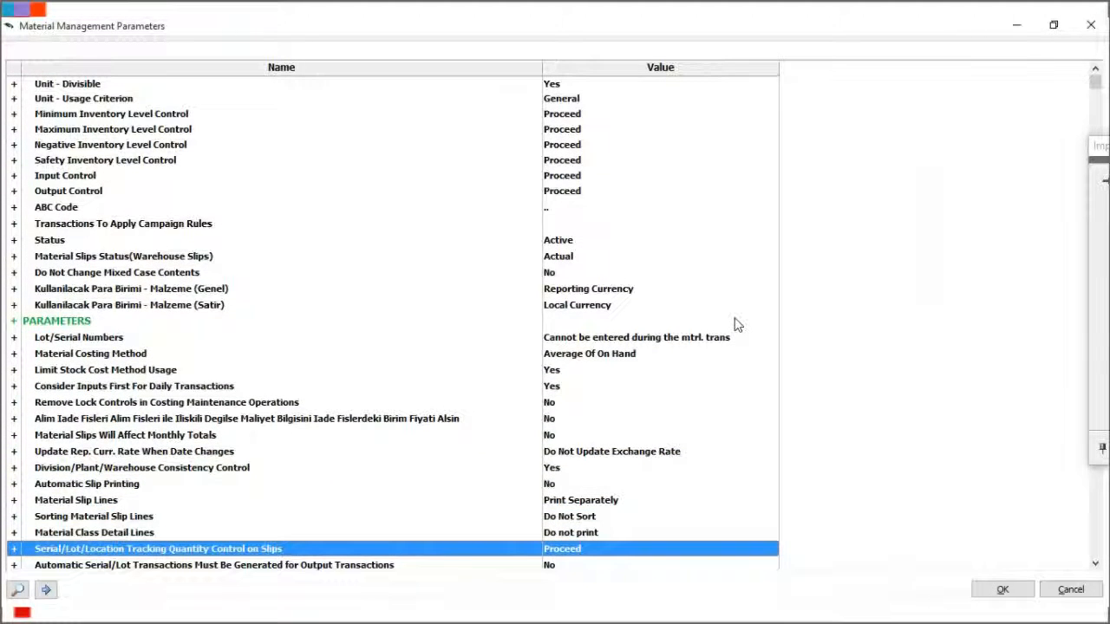
key("Down")
key("Down")
key("Down")
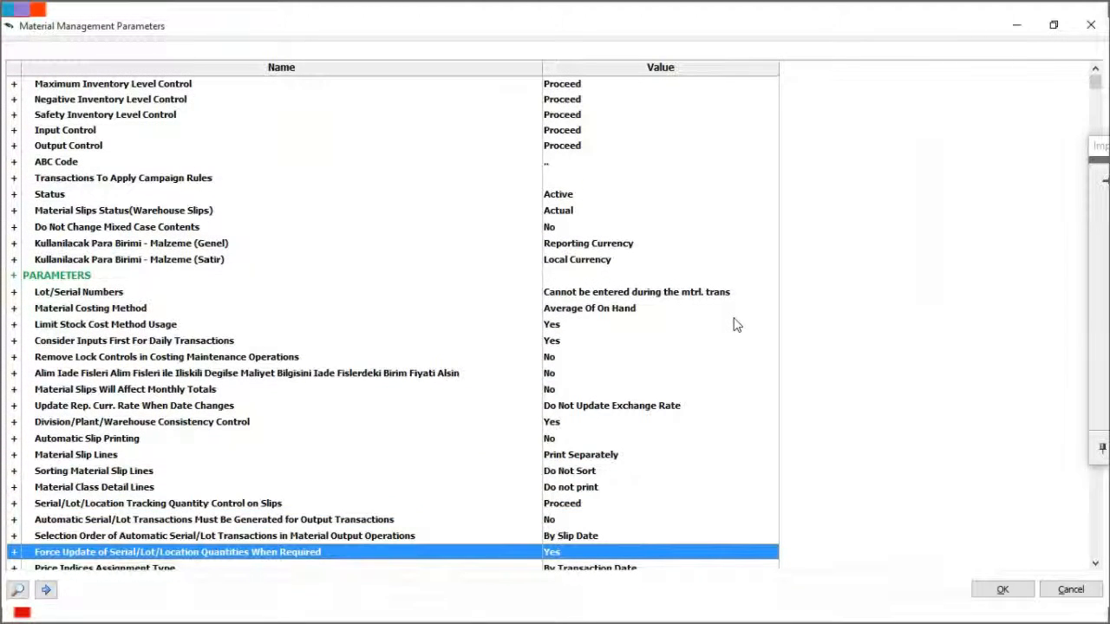
key("Down")
key("Down")
key("Down")
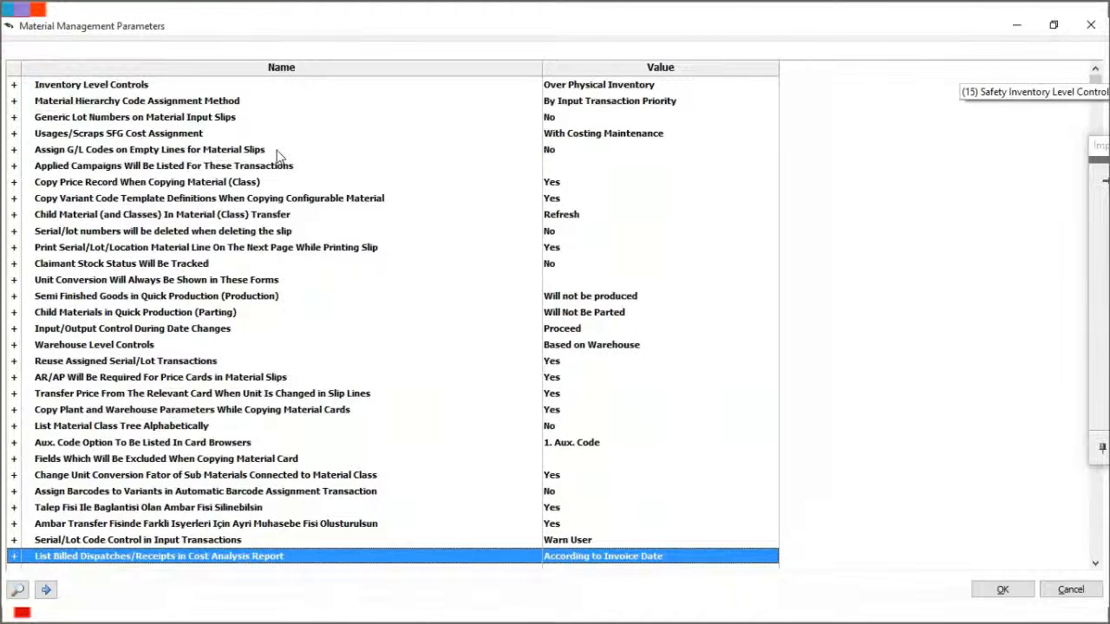
left_click(277, 153)
left_click(605, 156)
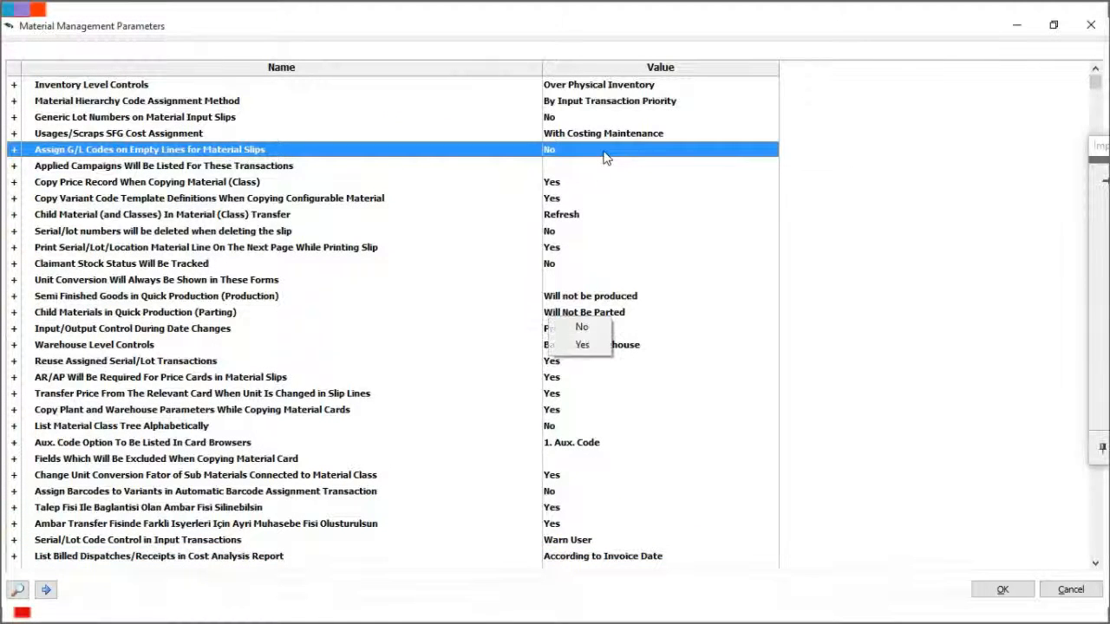
left_click(587, 347)
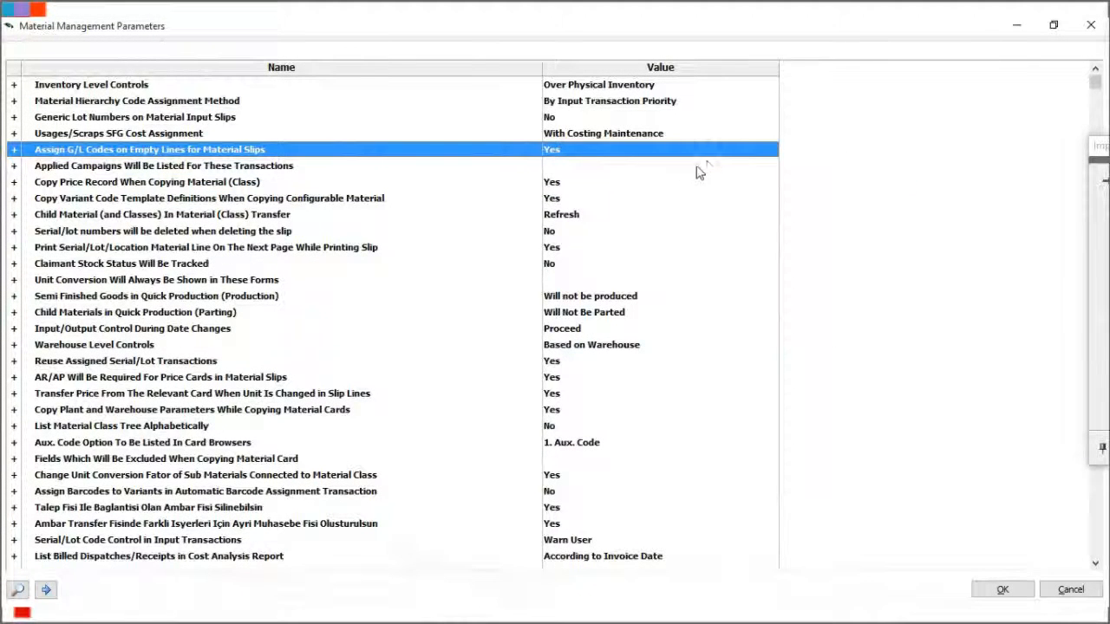
left_click(1002, 589)
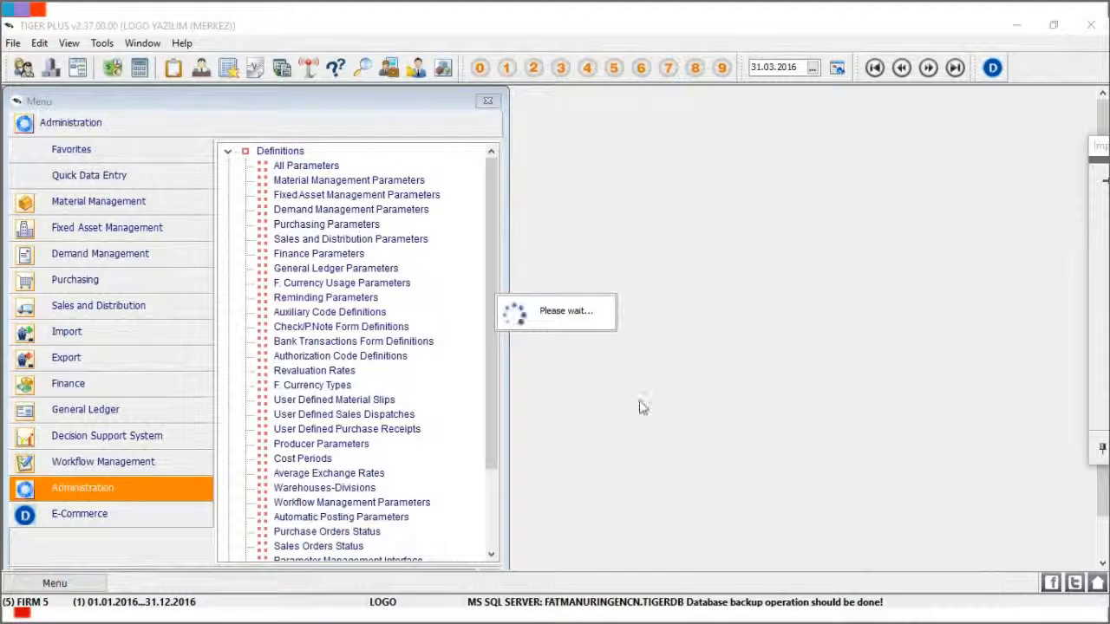
- Open Purchasing Parameters from the Administration definitions and maximize its window
left_click(339, 197)
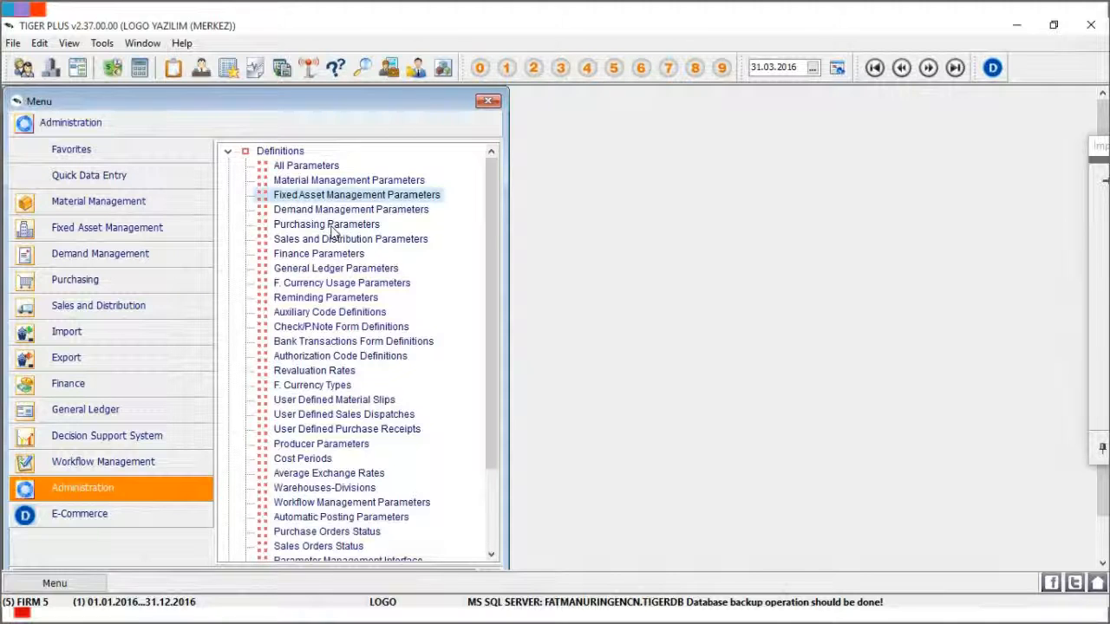
double_click(333, 227)
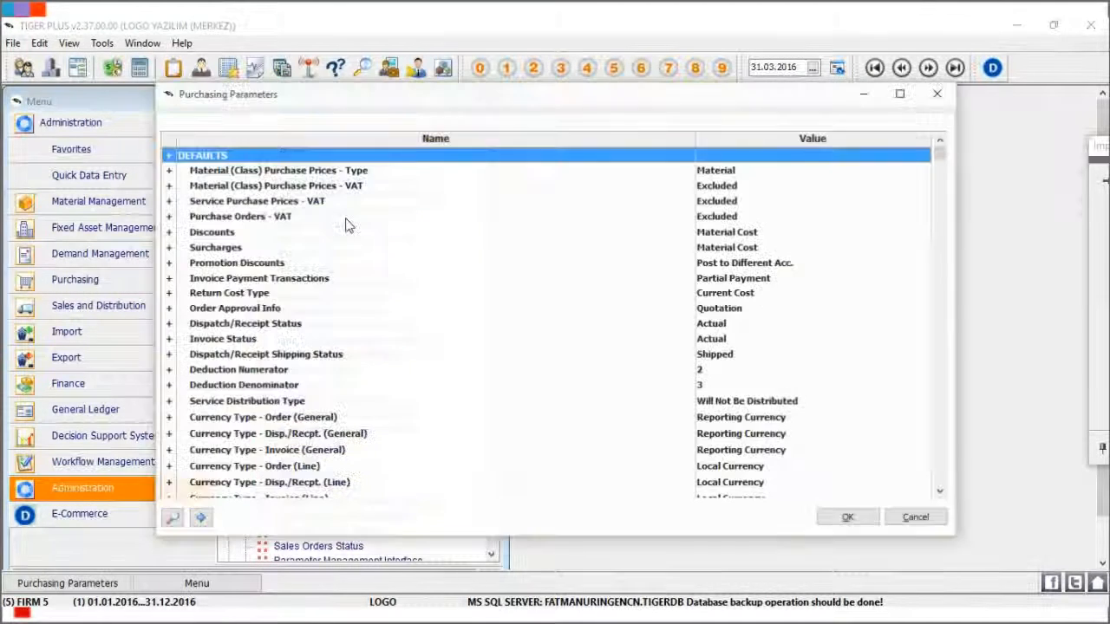
double_click(387, 94)
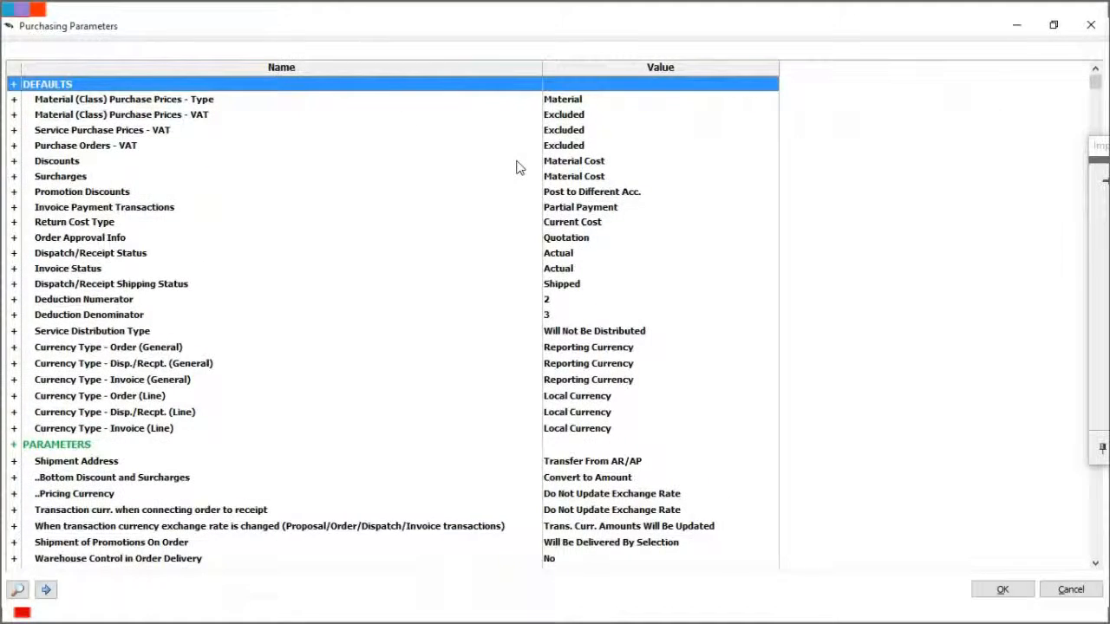
key("ctrl+f")
type("Assing")
key("Return")
left_click(348, 347)
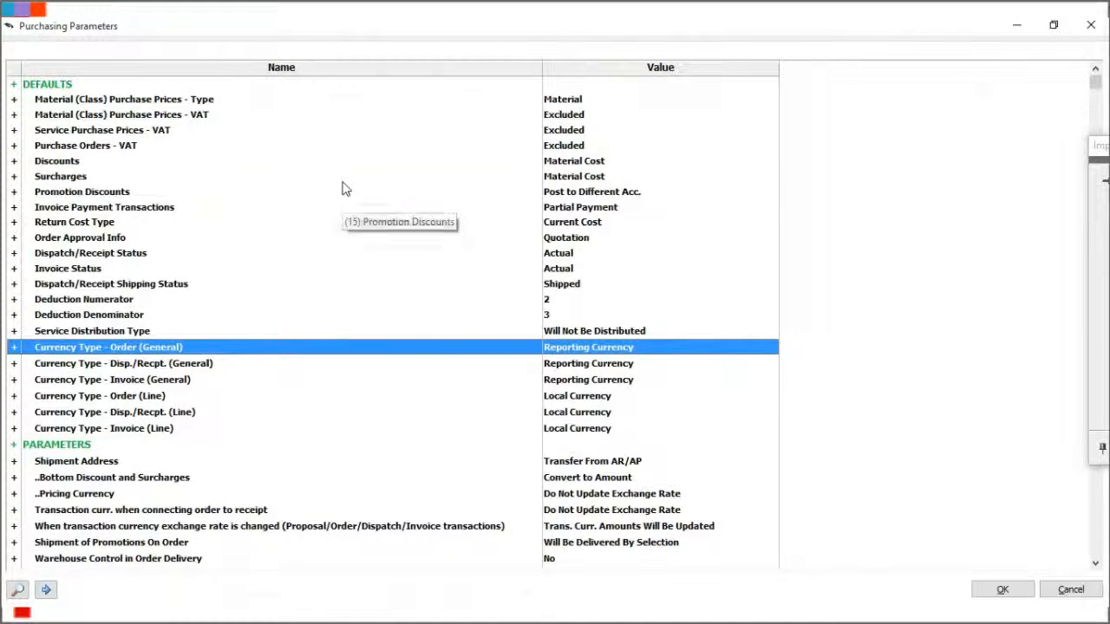
- Search the purchasing parameters for G/L, set Assign G/L Codes on Empty Invoice Lines to Yes and save
left_click(344, 181)
key("ctrl+f")
type("G")
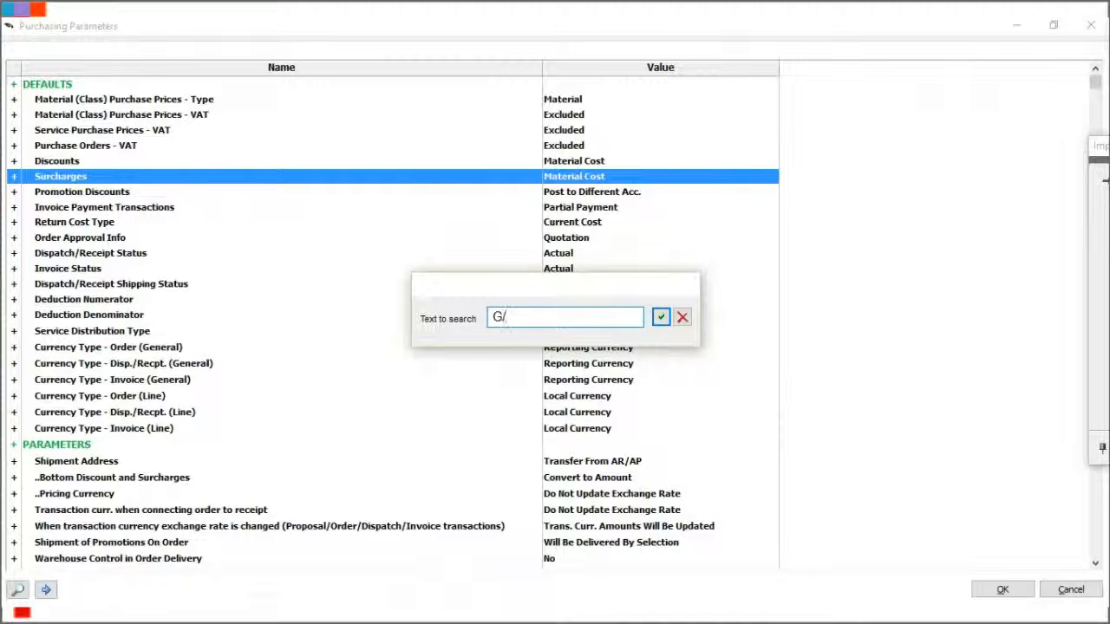
type("/L")
key("Return")
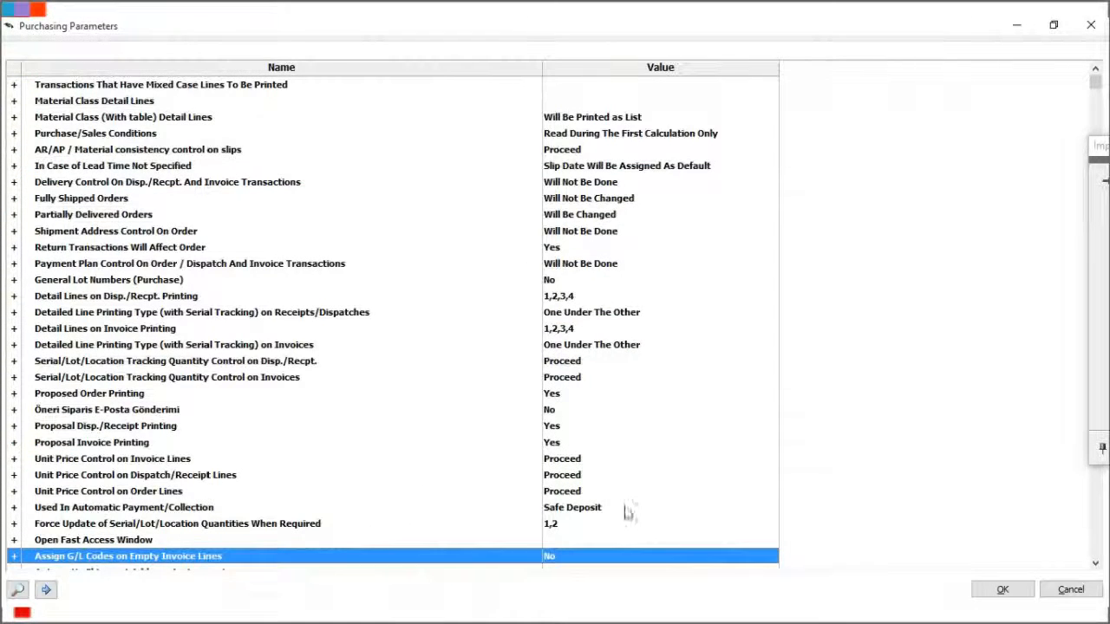
left_click(1094, 562)
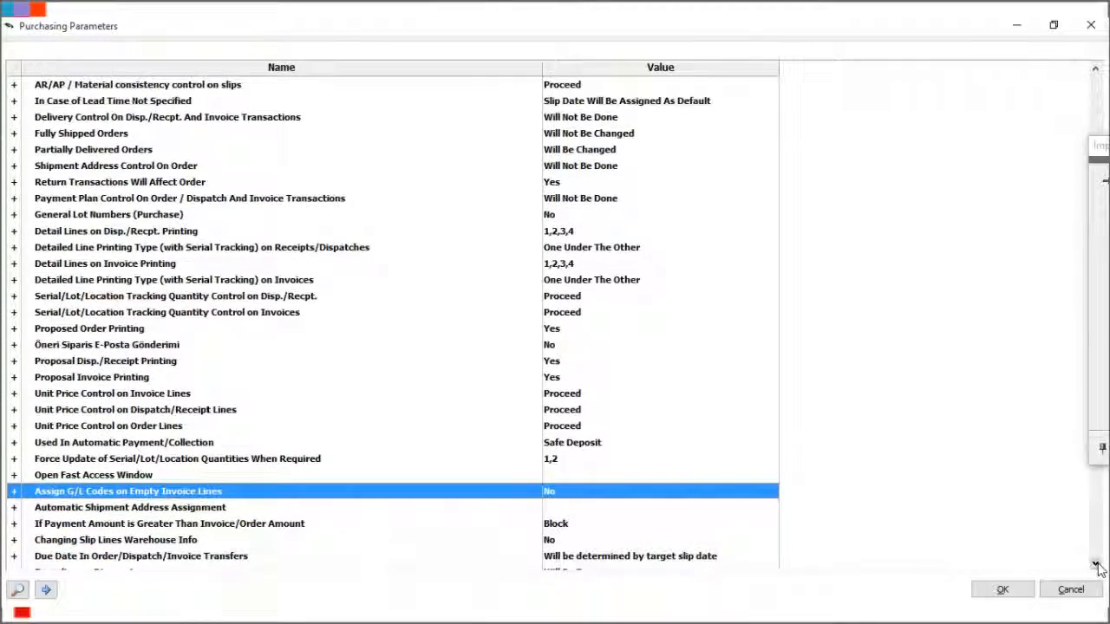
left_click(582, 344)
left_click(582, 346)
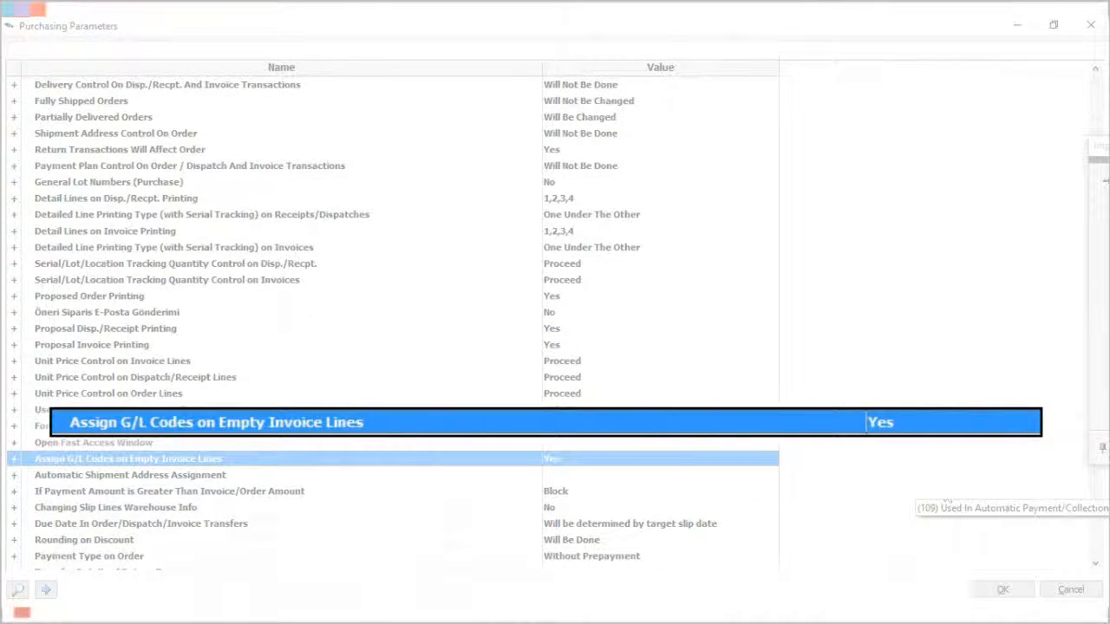
left_click(1002, 590)
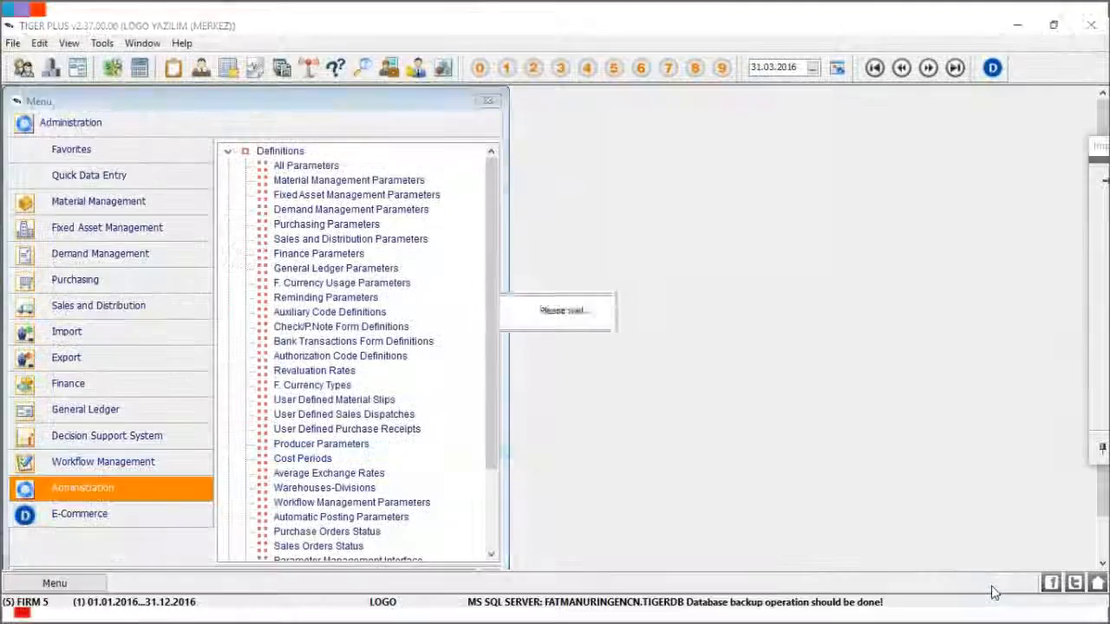
- Open Sales and Distribution Parameters, set Assign G/L Codes on Empty Invoice Lines to Yes and save the parameters
double_click(378, 243)
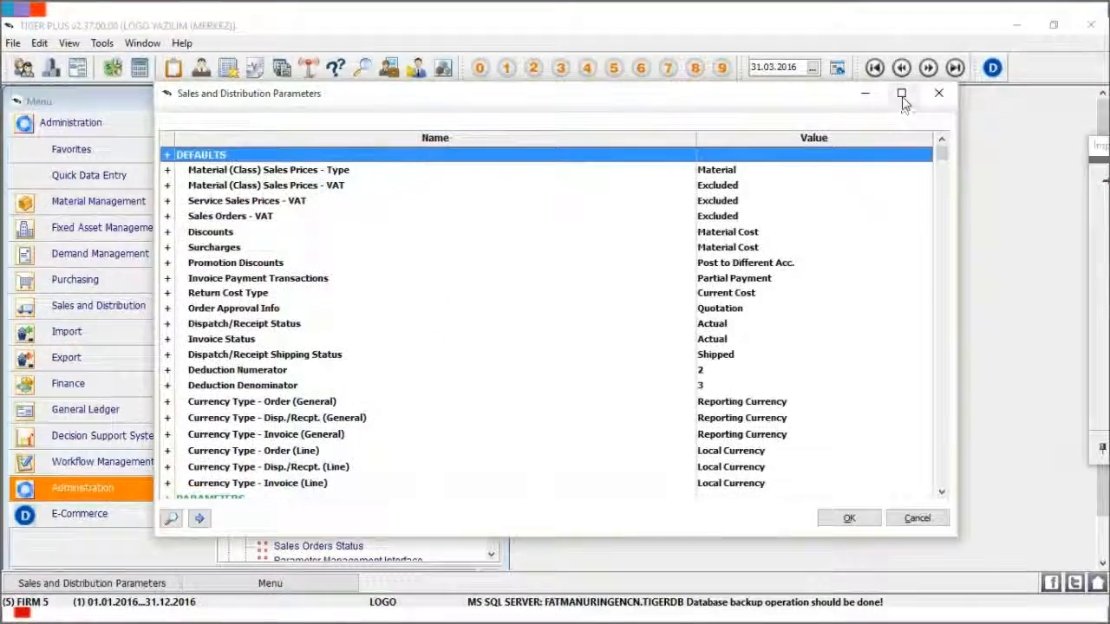
left_click(902, 93)
left_click(289, 236)
key("ctrl+f")
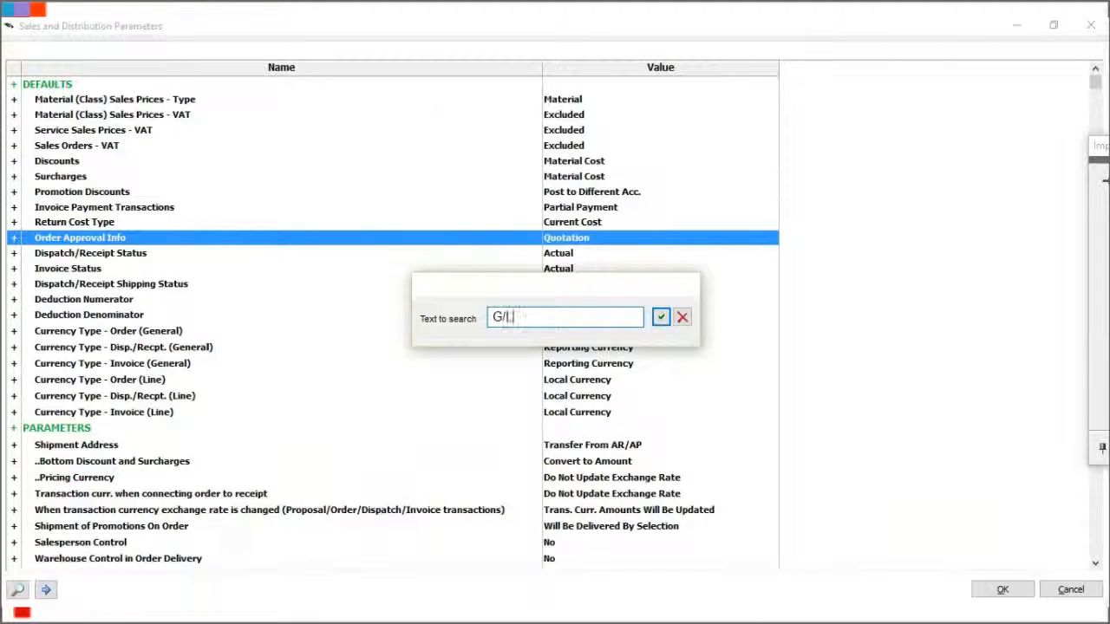
key("Return")
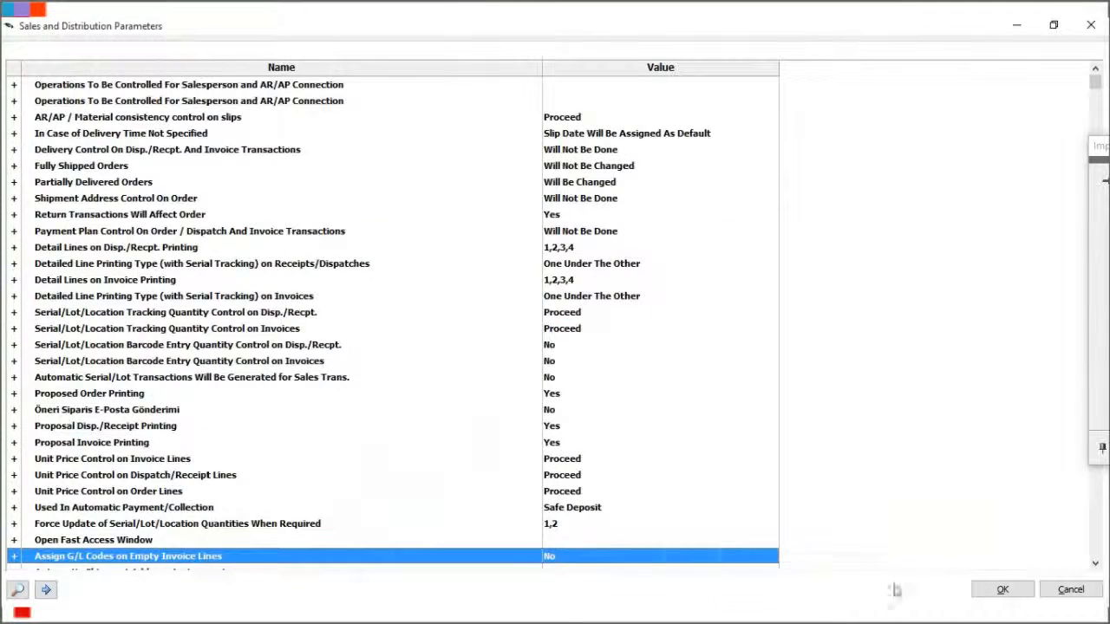
left_click(1094, 563)
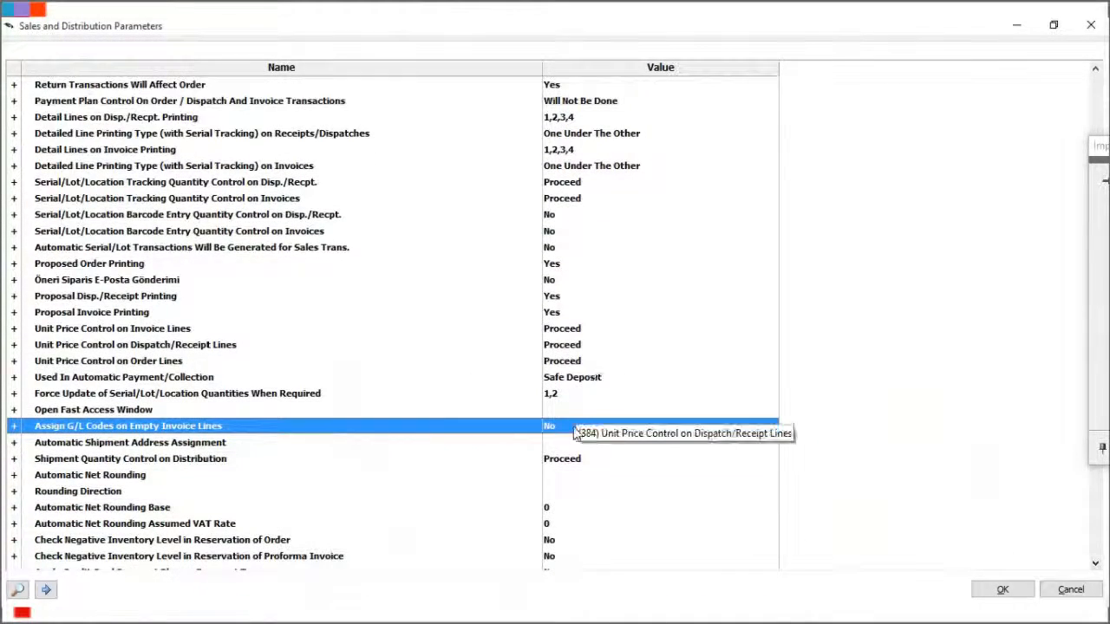
left_click(581, 345)
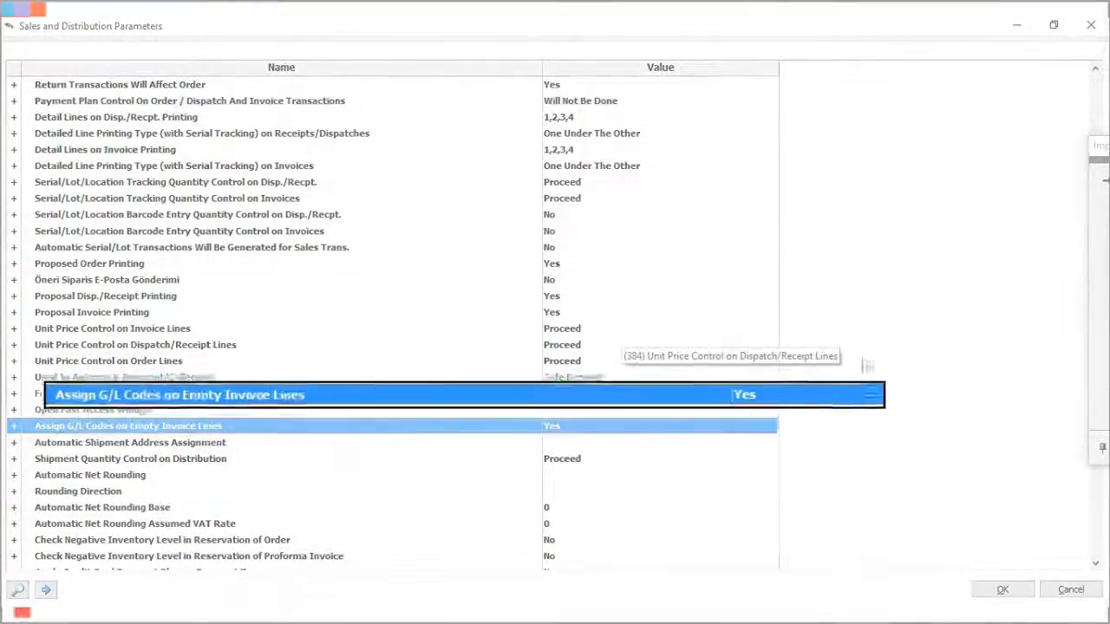
left_click(1002, 590)
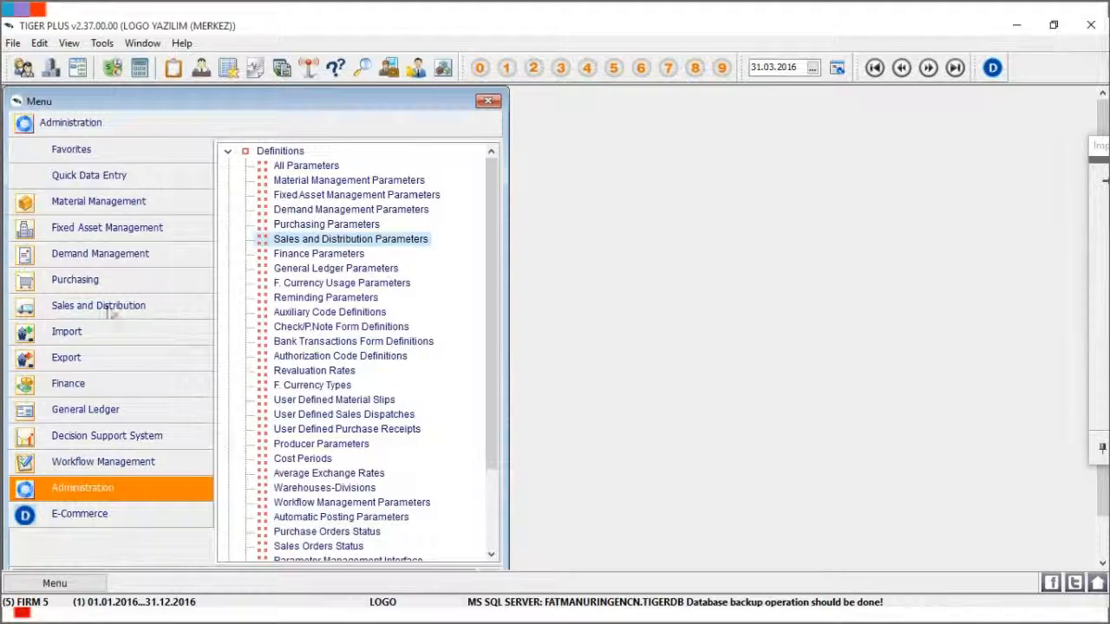
- Open Materials from the Material Management main records and show only the full-size list without the material tree
left_click(98, 280)
left_click(135, 201)
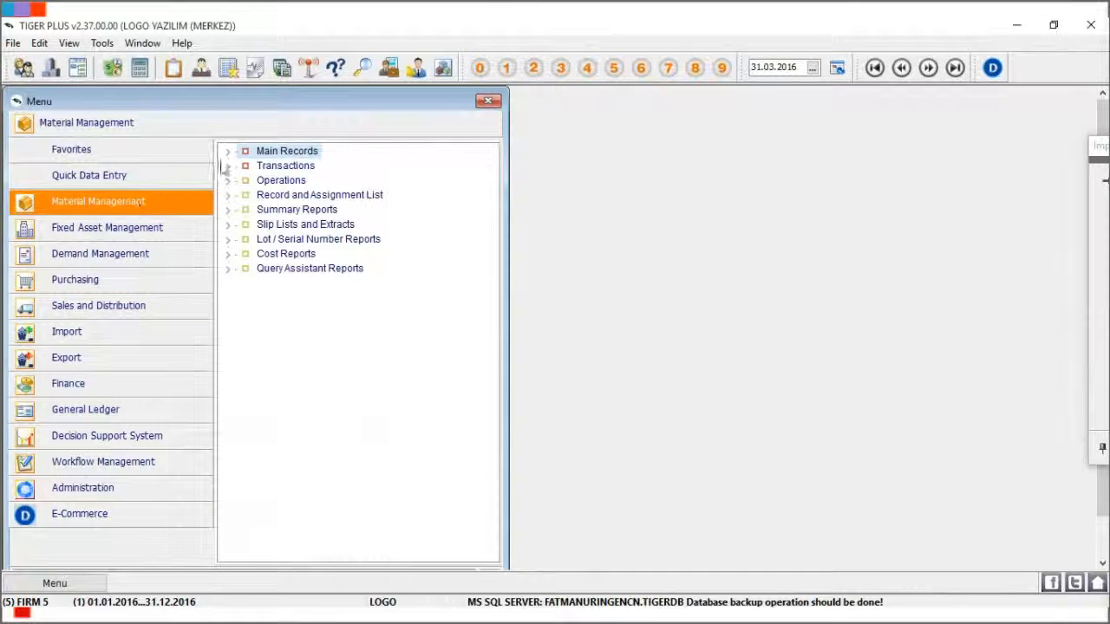
left_click(228, 151)
double_click(295, 181)
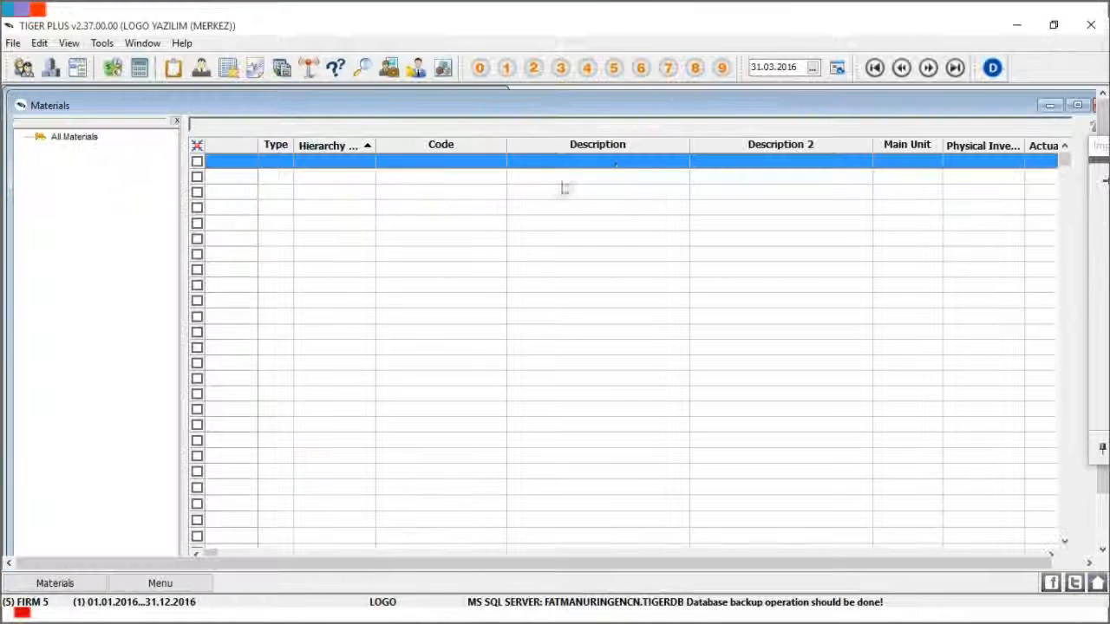
left_click(178, 121)
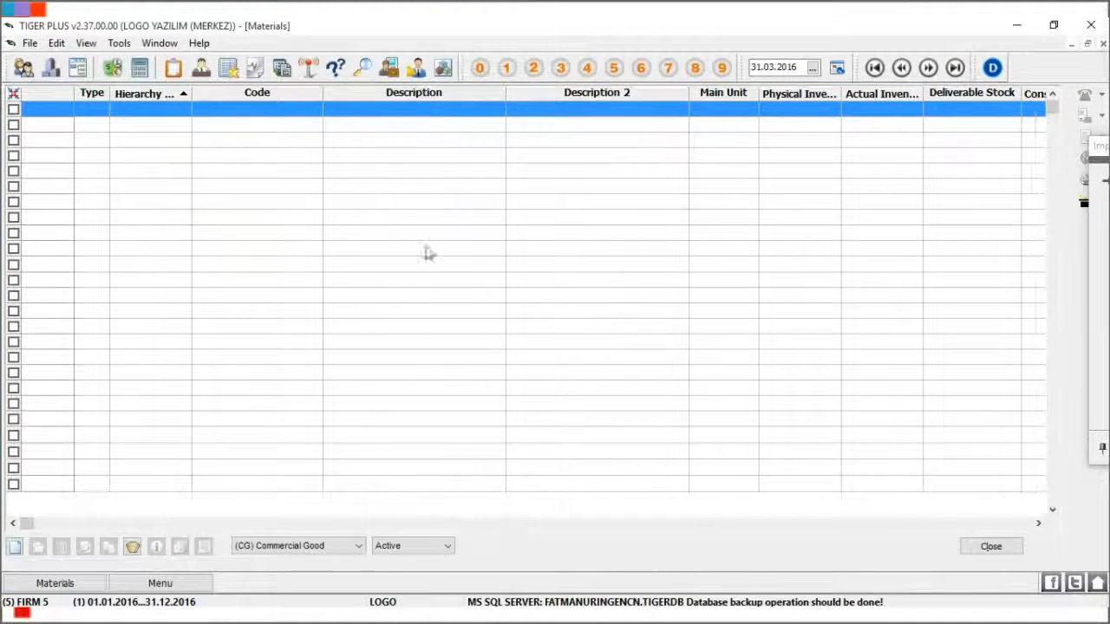
- Add a commercial good with CG.001 as both code and description, and save it
right_click(392, 180)
left_click(456, 188)
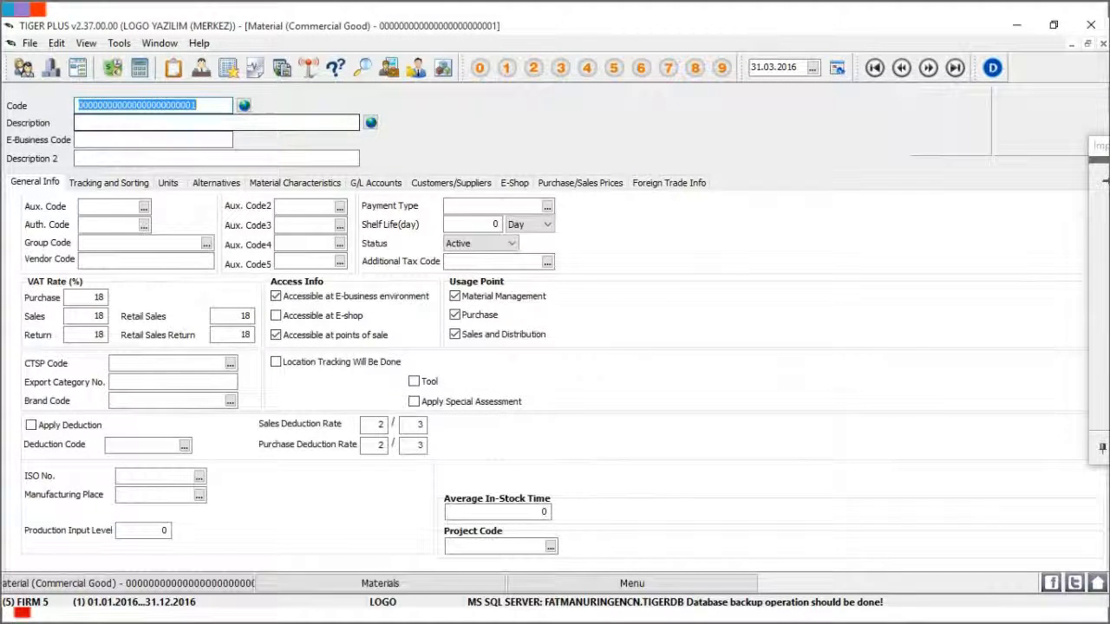
type("CG.001")
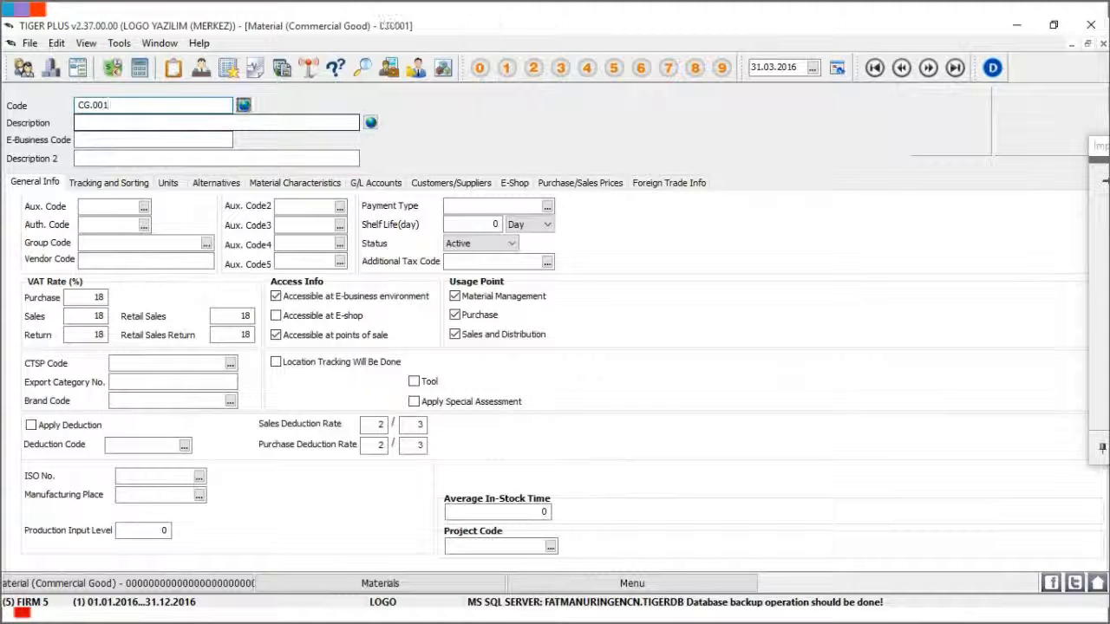
key("Tab")
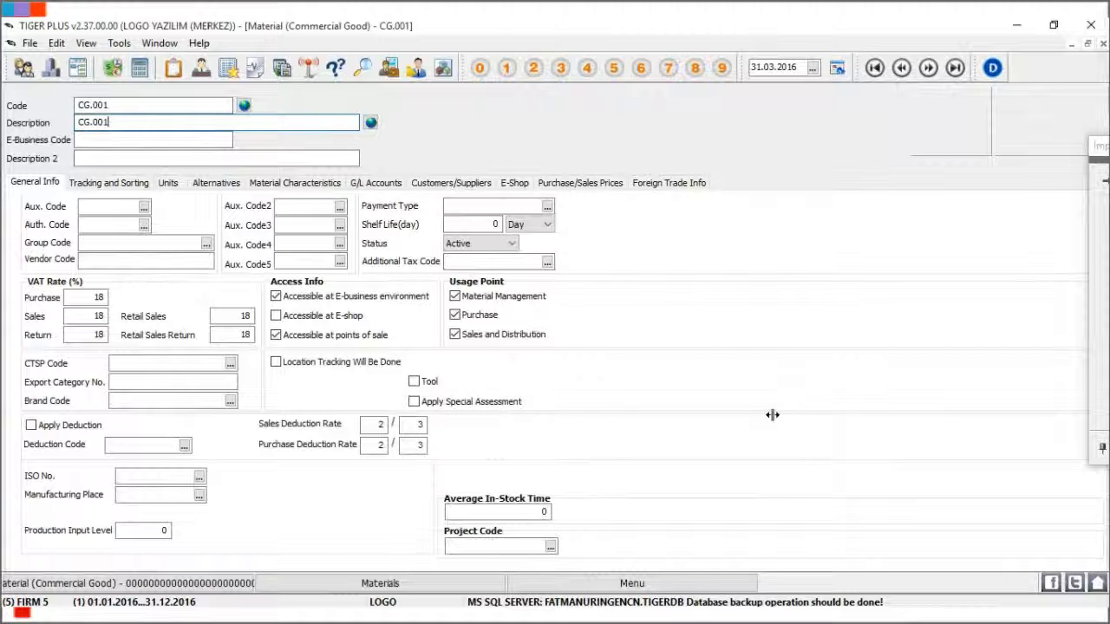
key("ctrl+s")
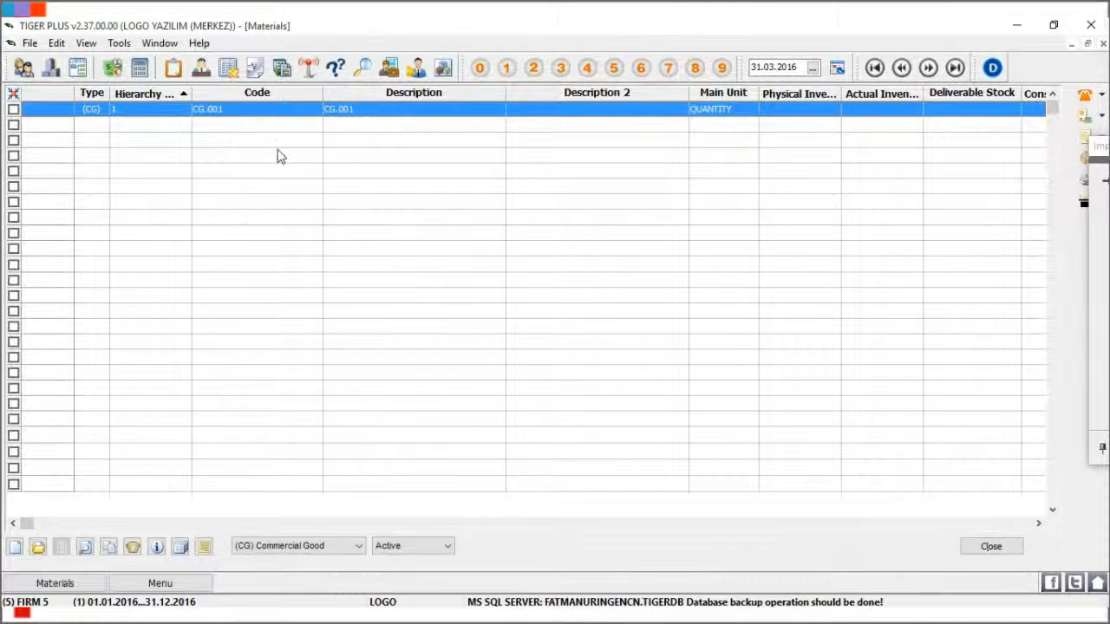
- Add and save a second commercial good with code and description CG.002, then close the materials list and collapse Main Records
right_click(278, 156)
left_click(344, 161)
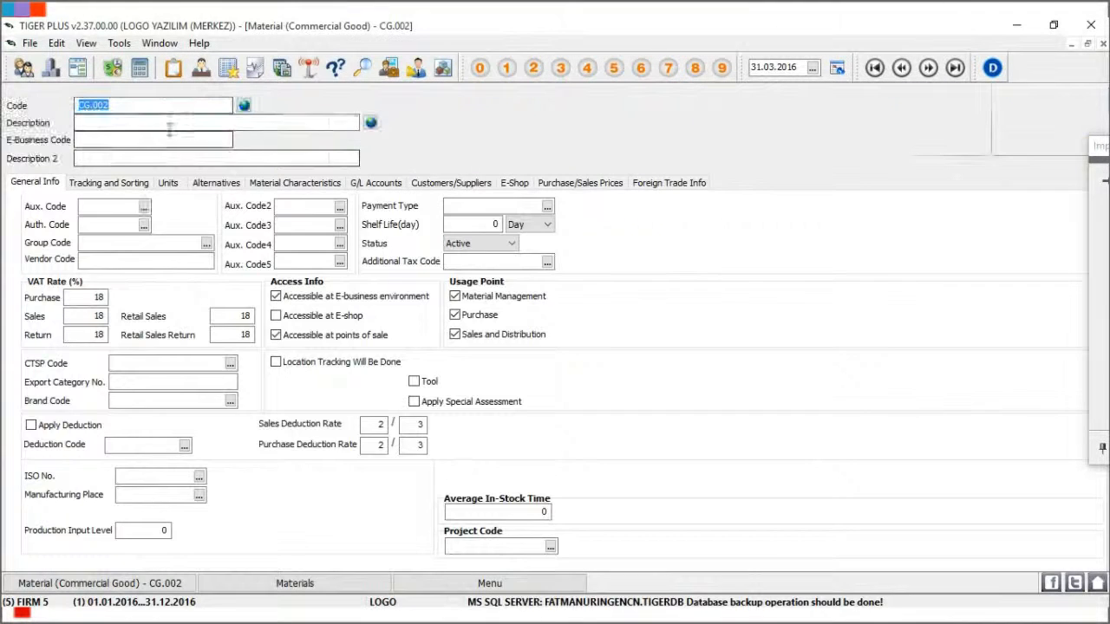
left_click(164, 121)
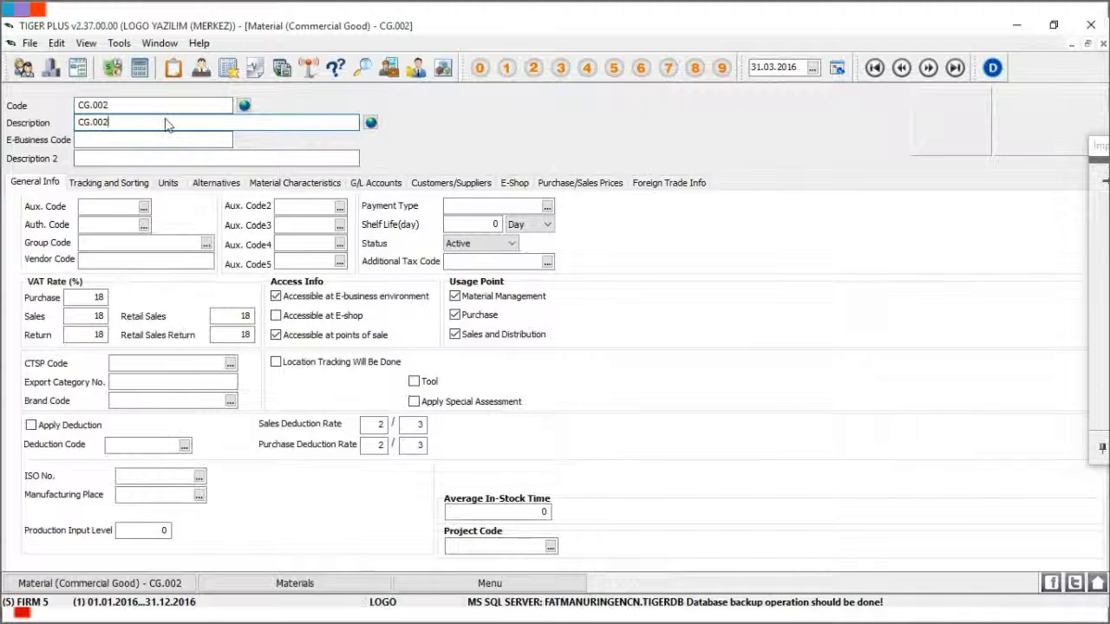
key("ctrl+s")
left_click(1102, 43)
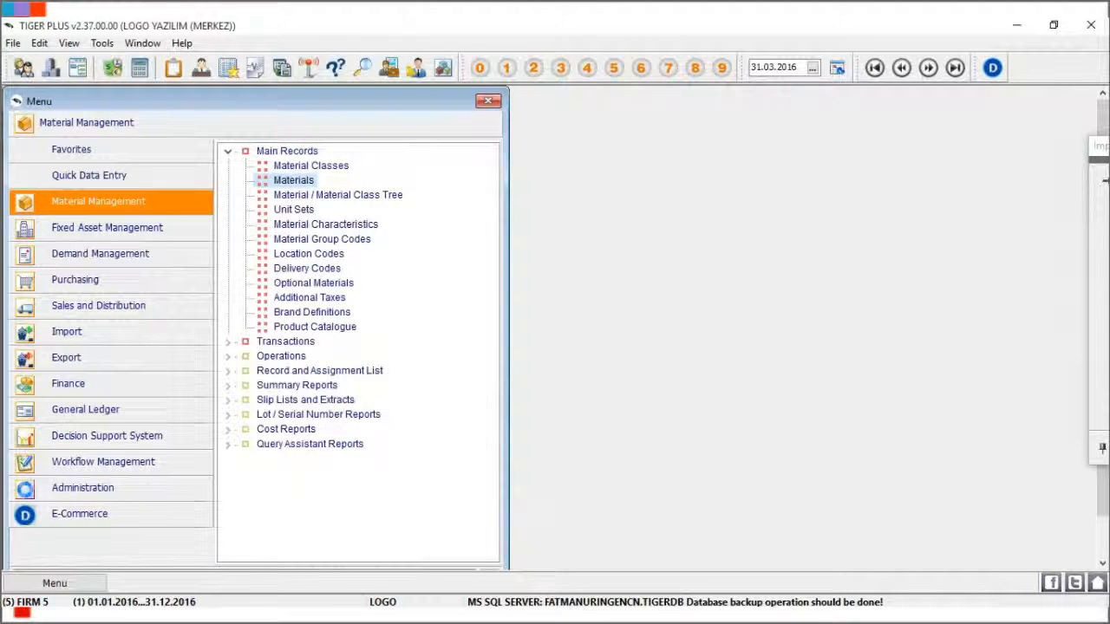
left_click(226, 153)
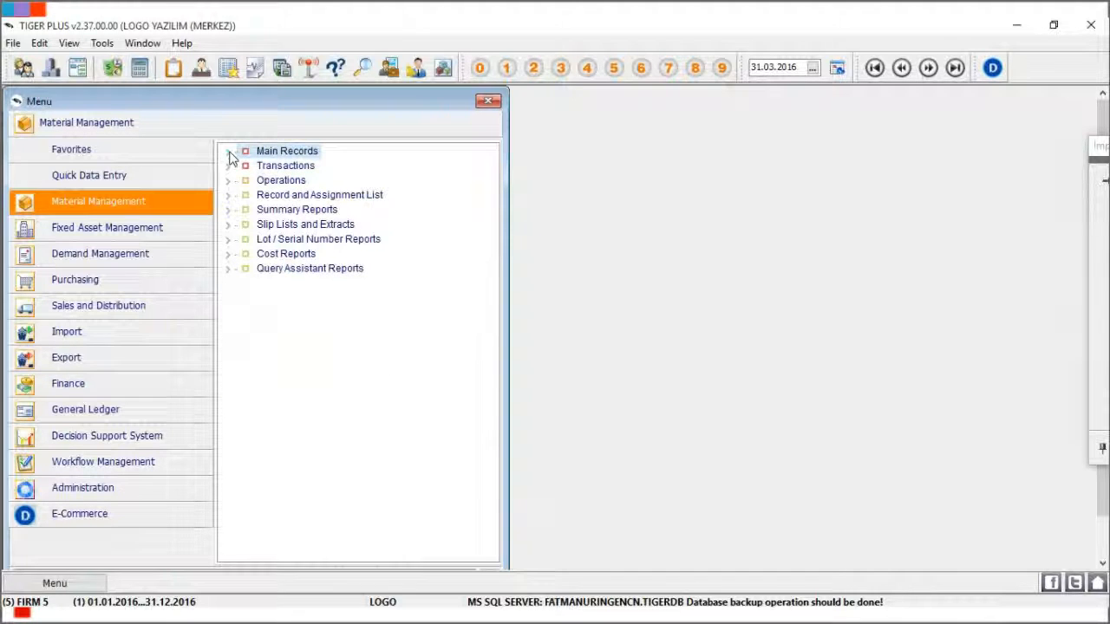
- Open Purchase Invoices from the Purchasing transactions and maximize its window
left_click(109, 280)
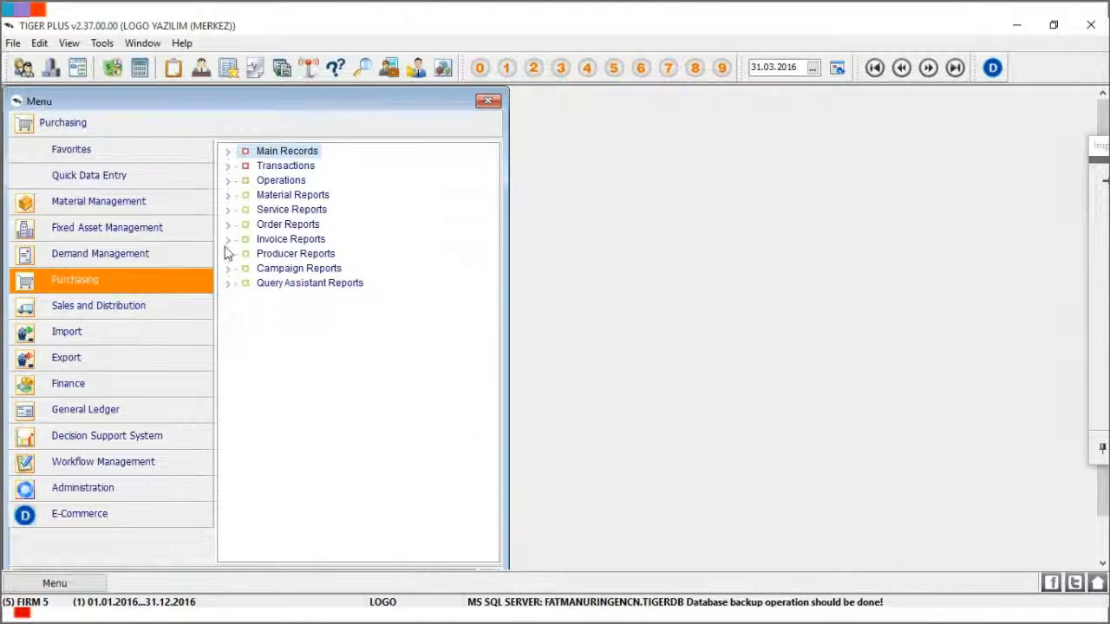
left_click(227, 166)
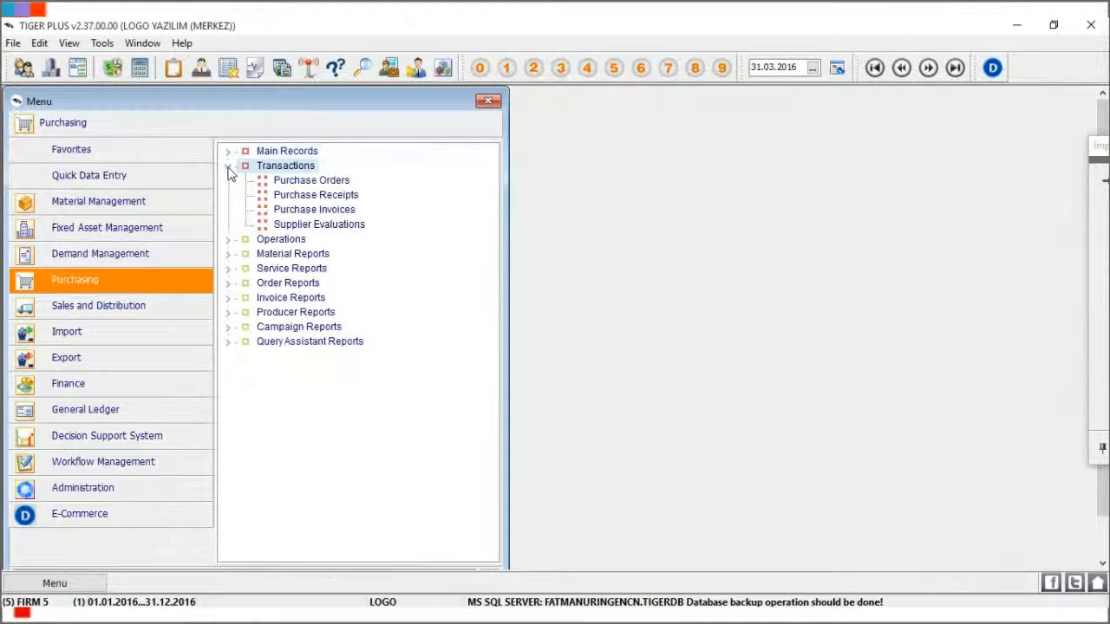
double_click(332, 210)
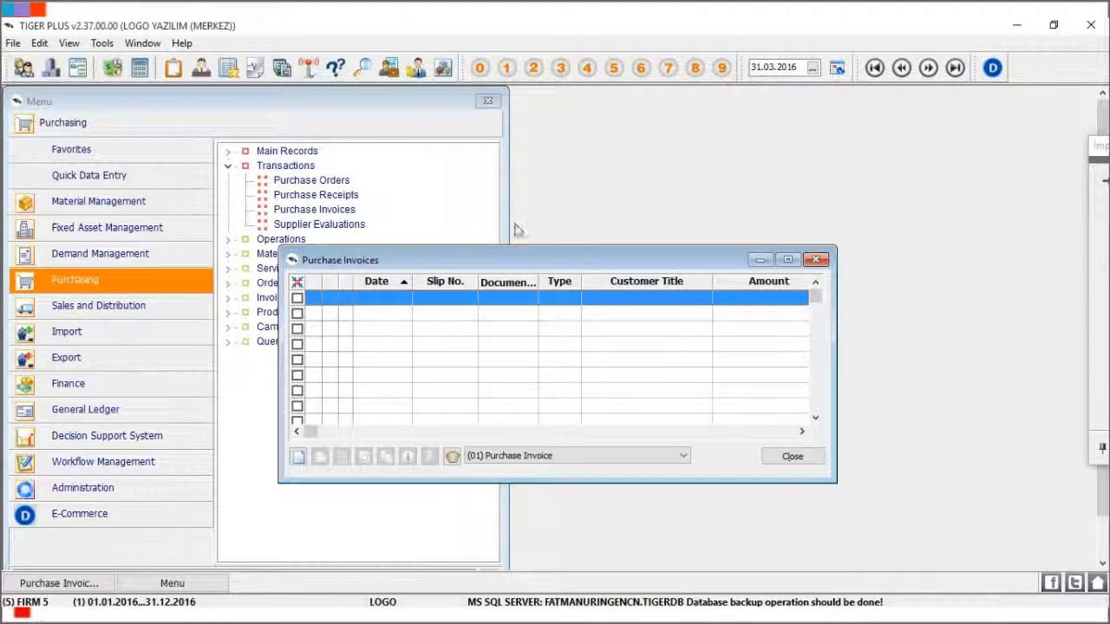
left_click(787, 259)
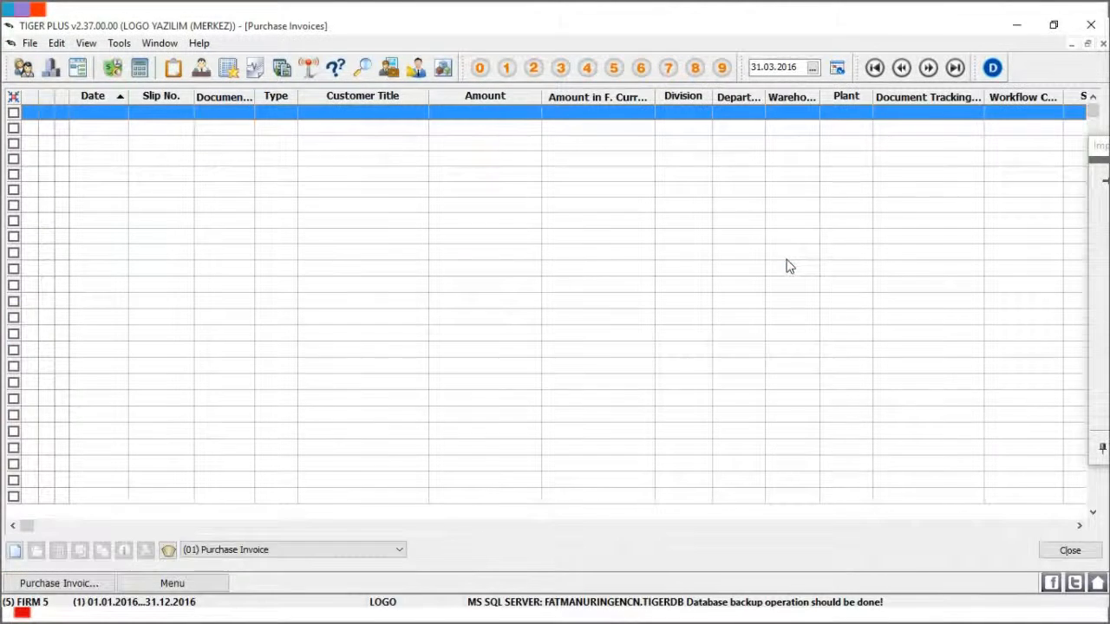
- Start a new purchase invoice and open the AR/AP records list for its AR/AP code
right_click(356, 189)
left_click(469, 191)
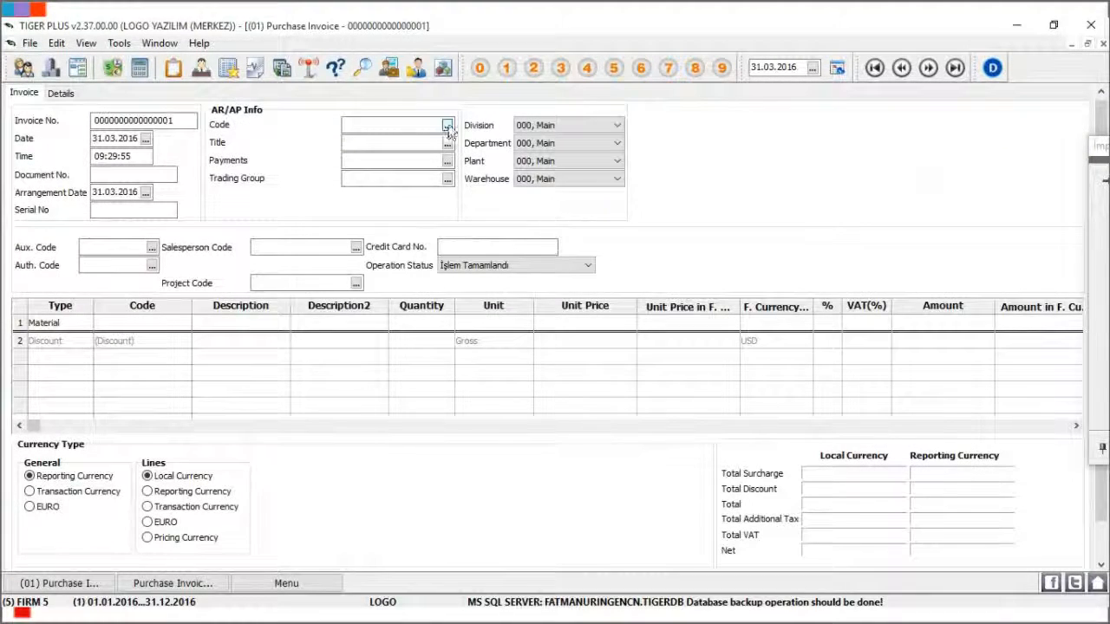
left_click(446, 126)
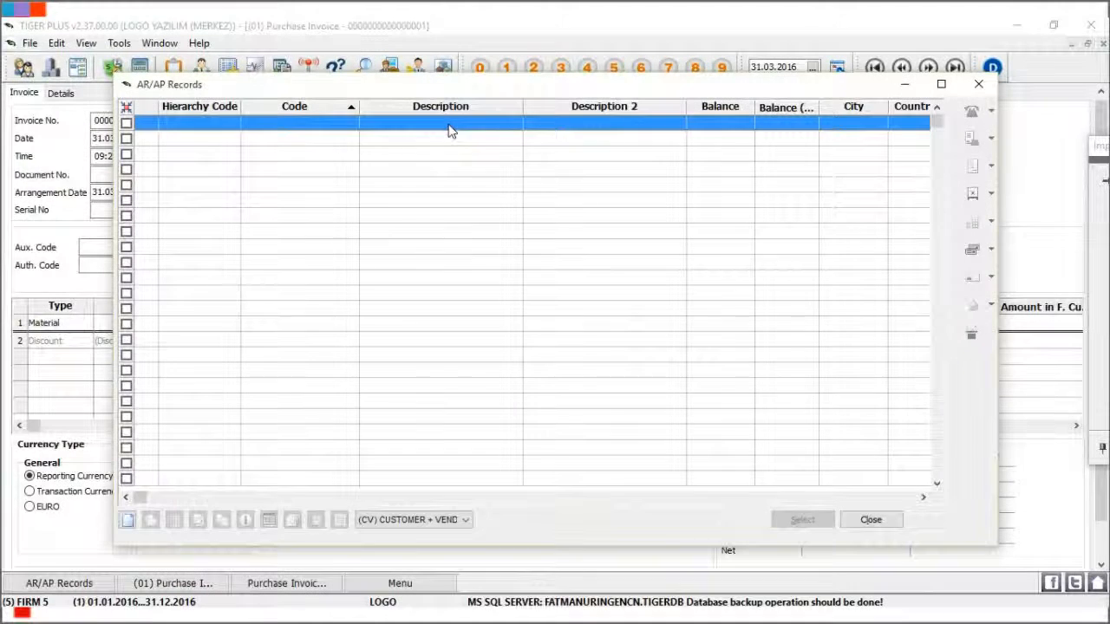
- Create and save a customer + vendor record with code and title AR/AP.001, and assign it to the purchase invoice
right_click(403, 178)
left_click(463, 183)
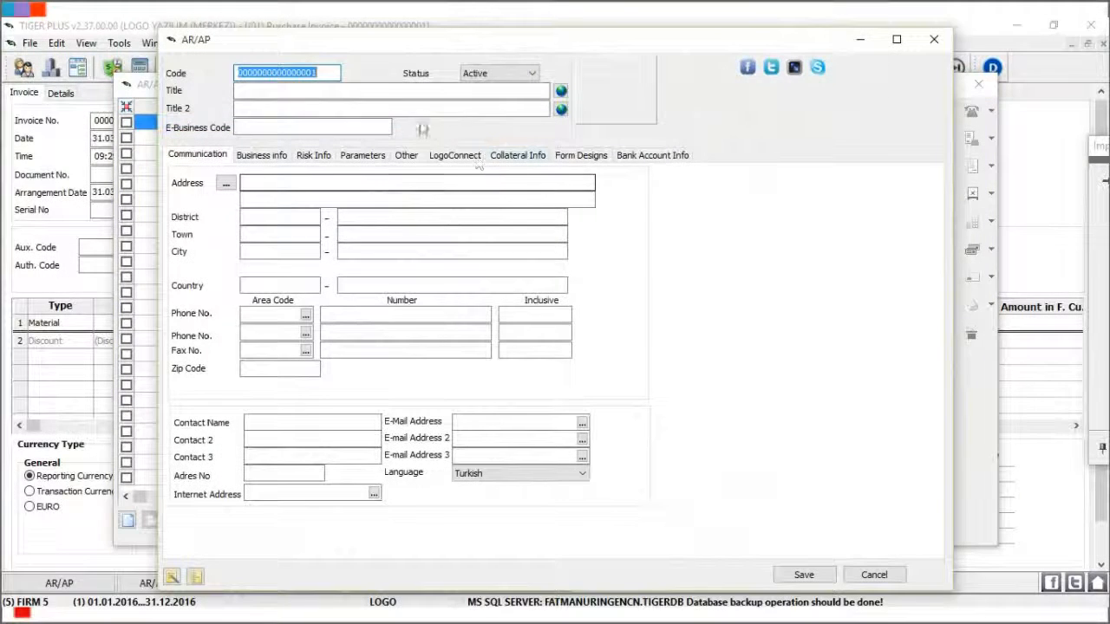
type("ARI")
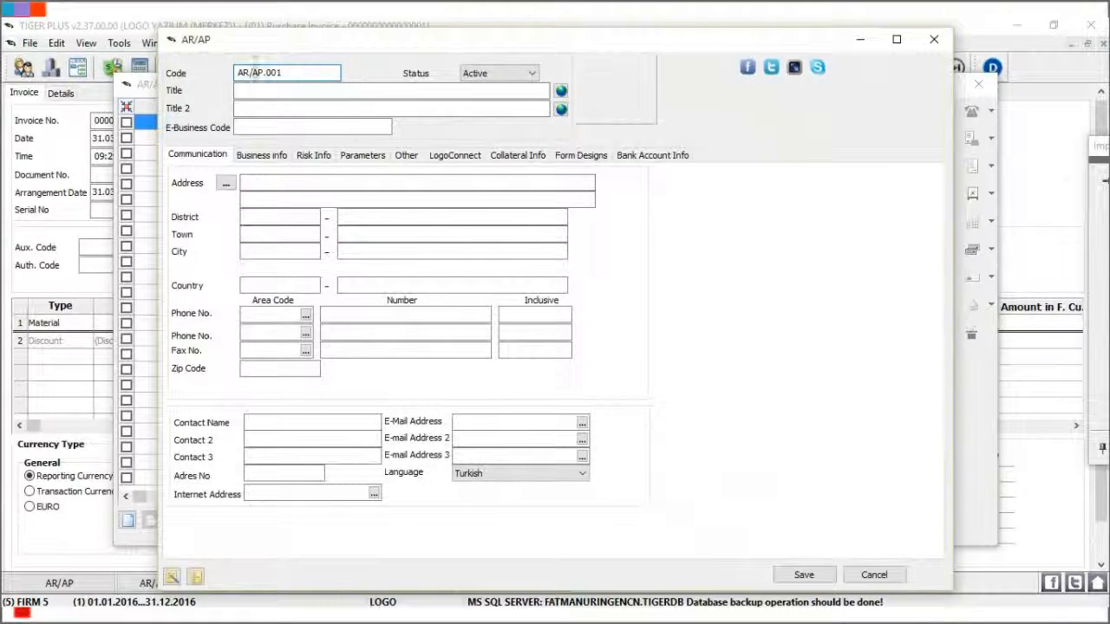
left_click(254, 89)
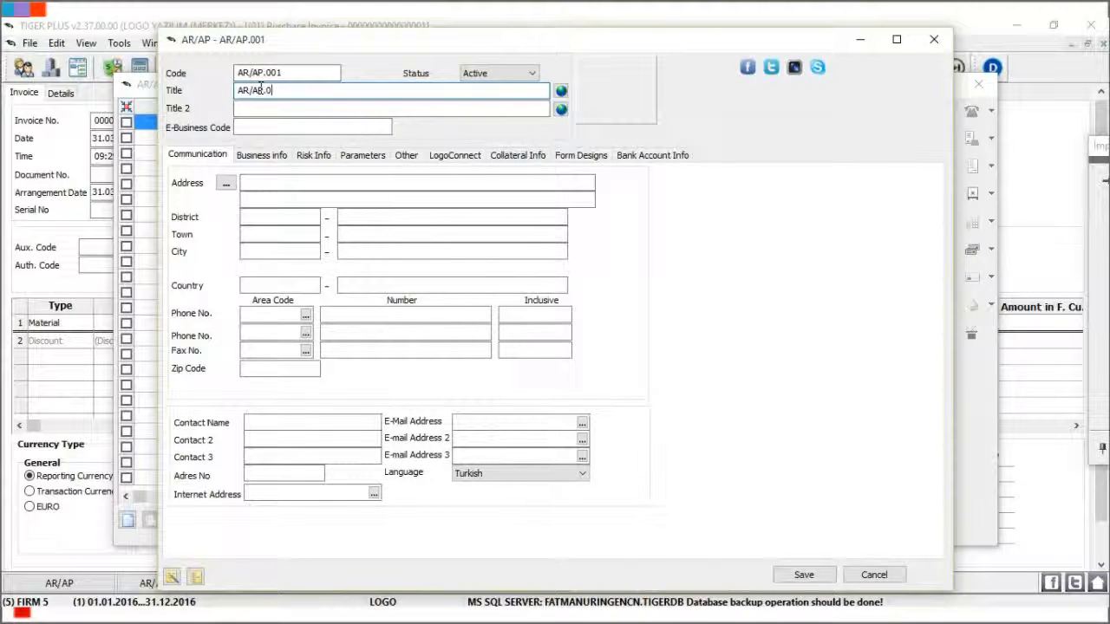
left_click(802, 575)
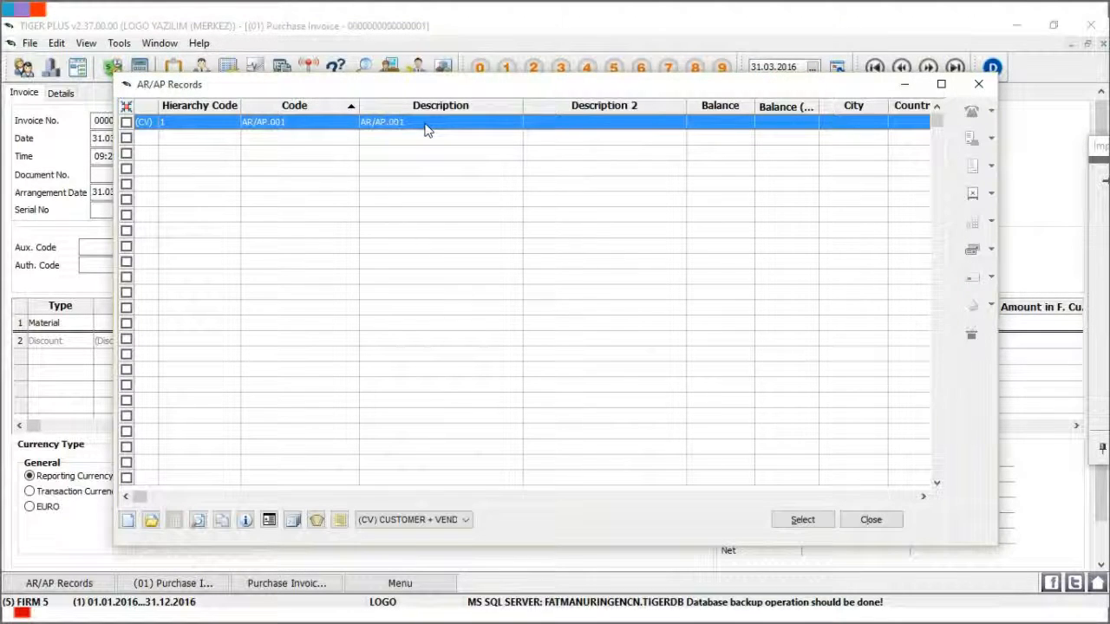
double_click(425, 129)
left_click(509, 339)
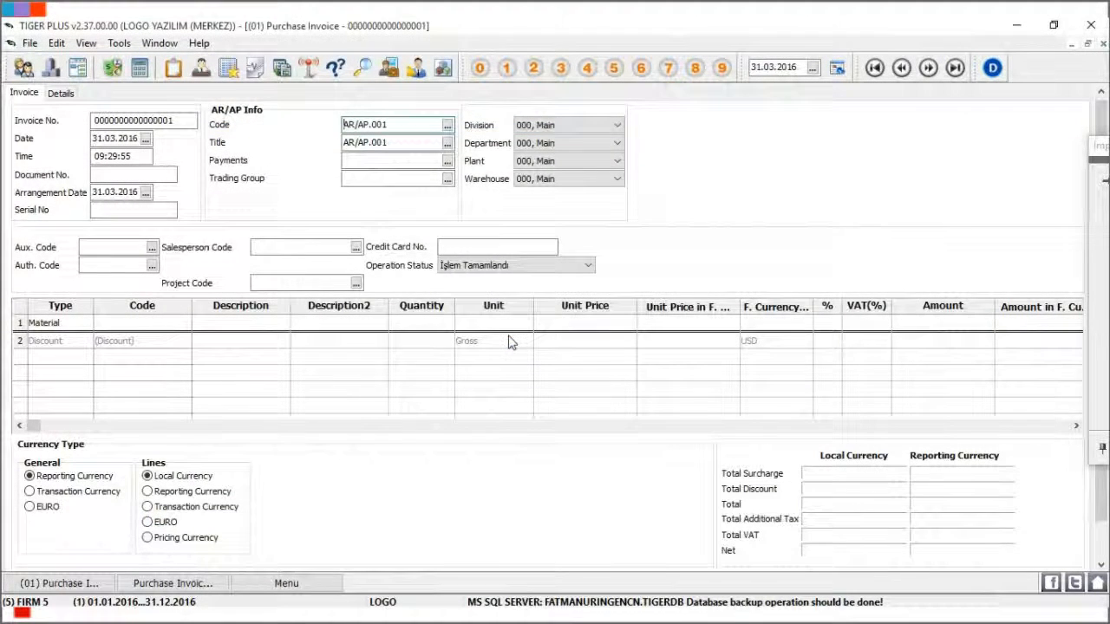
- Choose material CG.001 for the first line of the purchase invoice
left_click(156, 323)
left_click(184, 322)
double_click(383, 115)
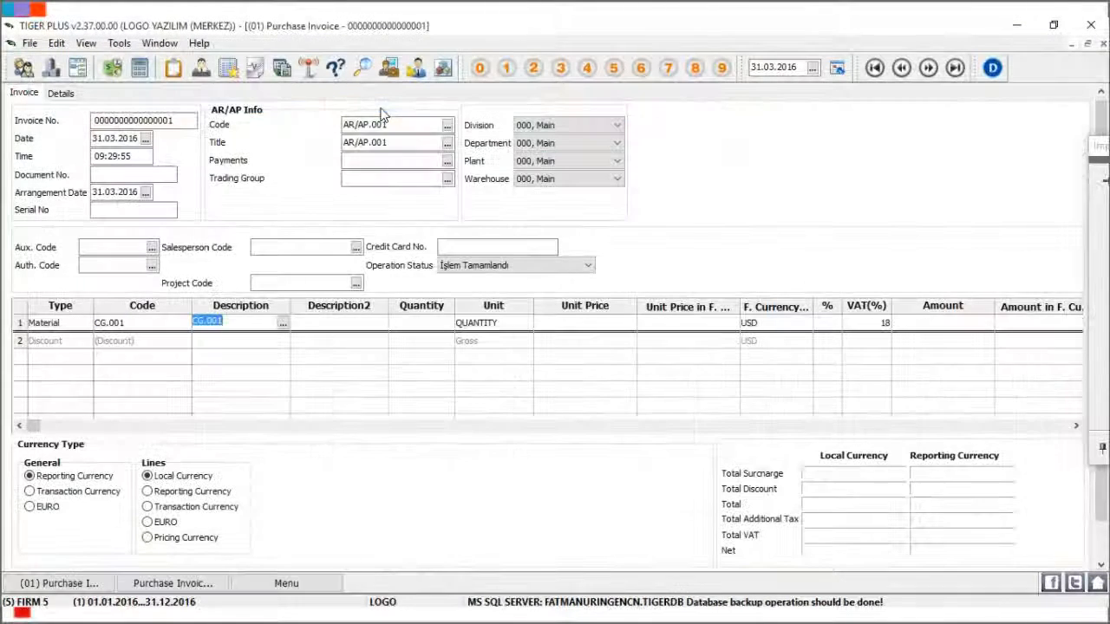
- Enter quantity 100 and unit price 5 on the CG.001 material line of the purchase invoice
left_click(418, 321)
type("10")
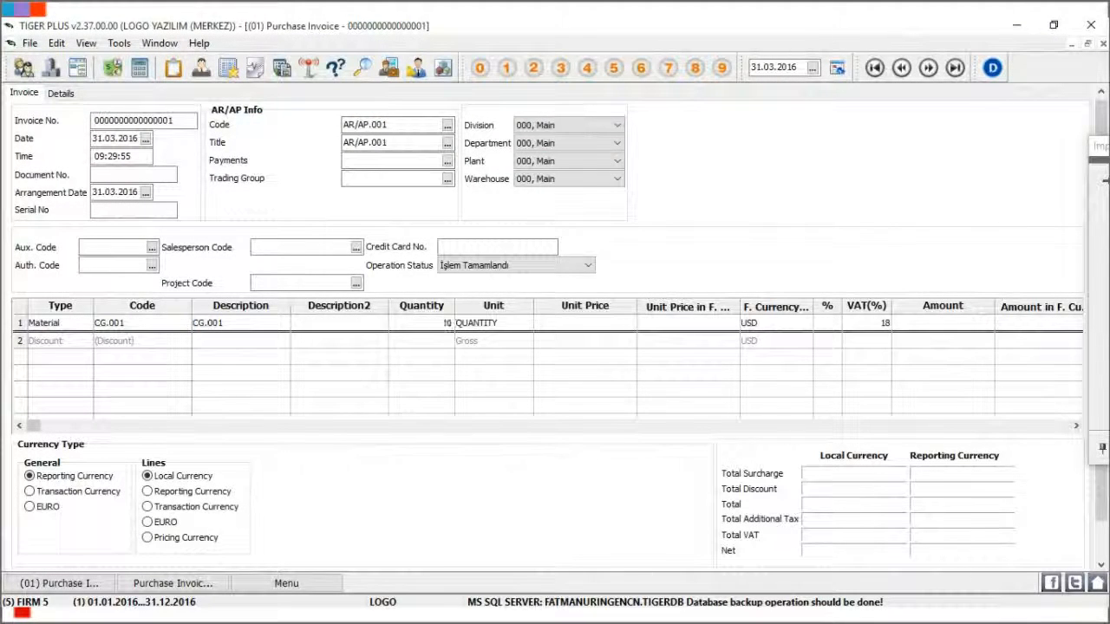
type("0")
key("Tab")
key("Tab")
type("5")
key("Tab")
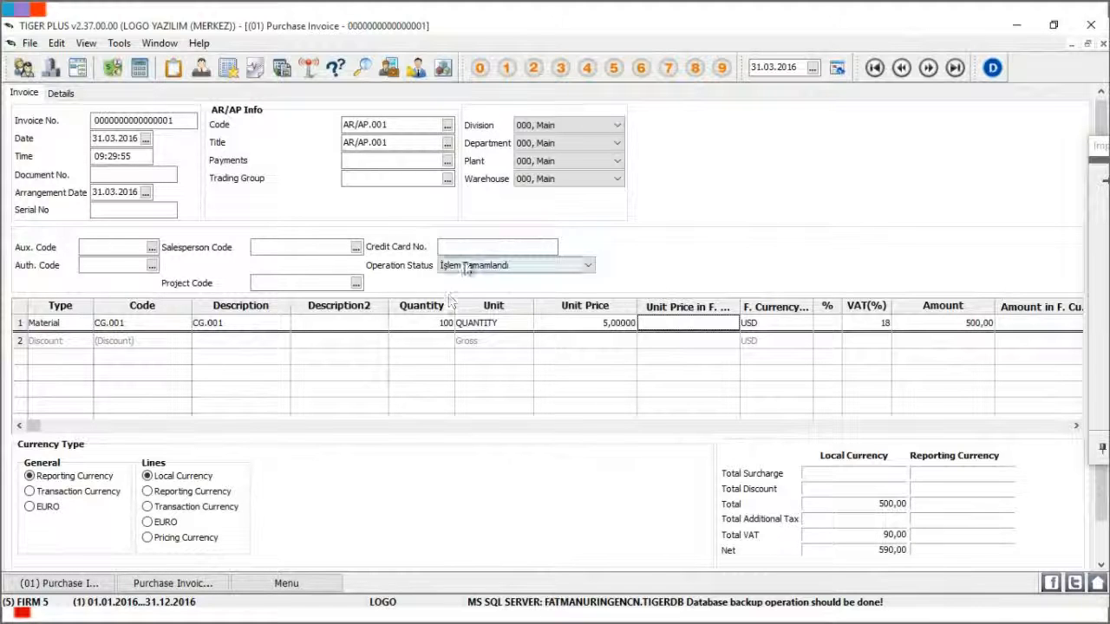
- Review the G/L codes assigned to the purchase invoice and save them
right_click(703, 240)
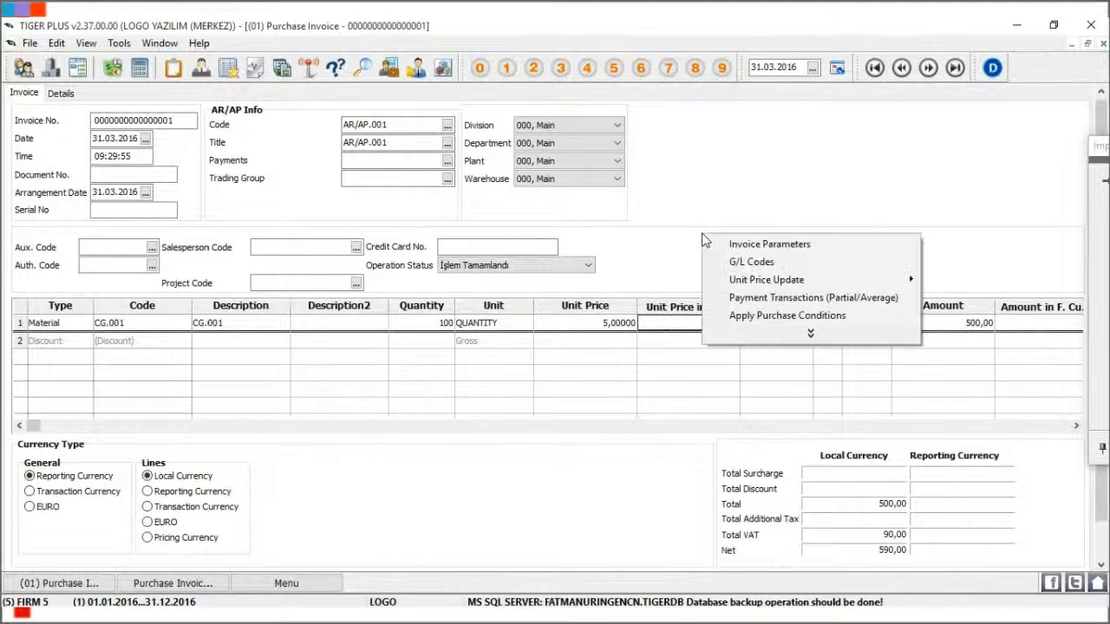
left_click(834, 261)
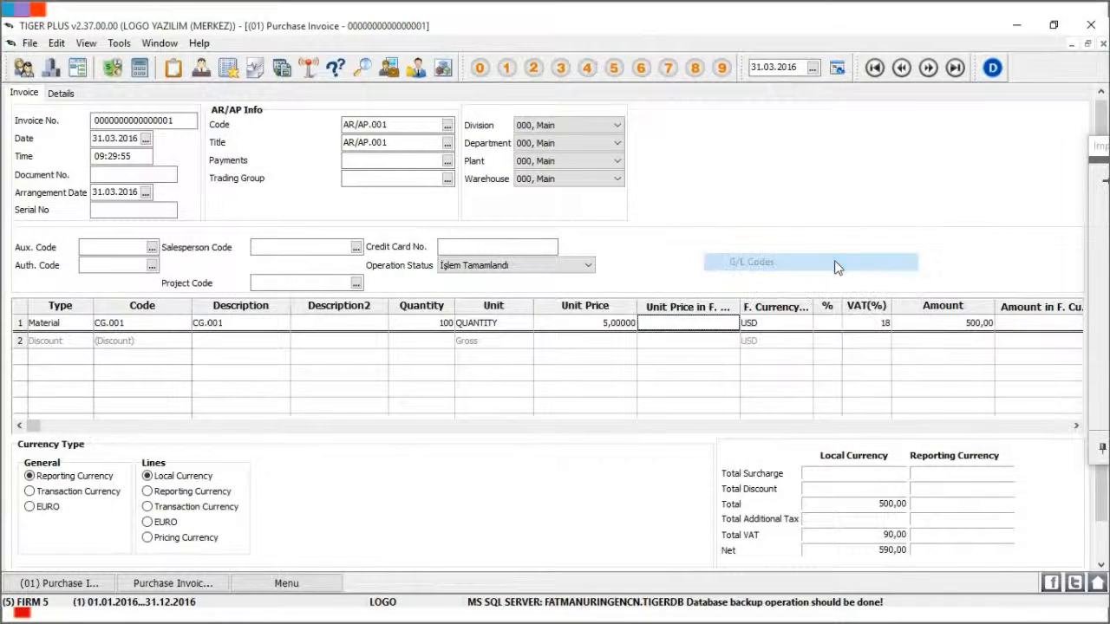
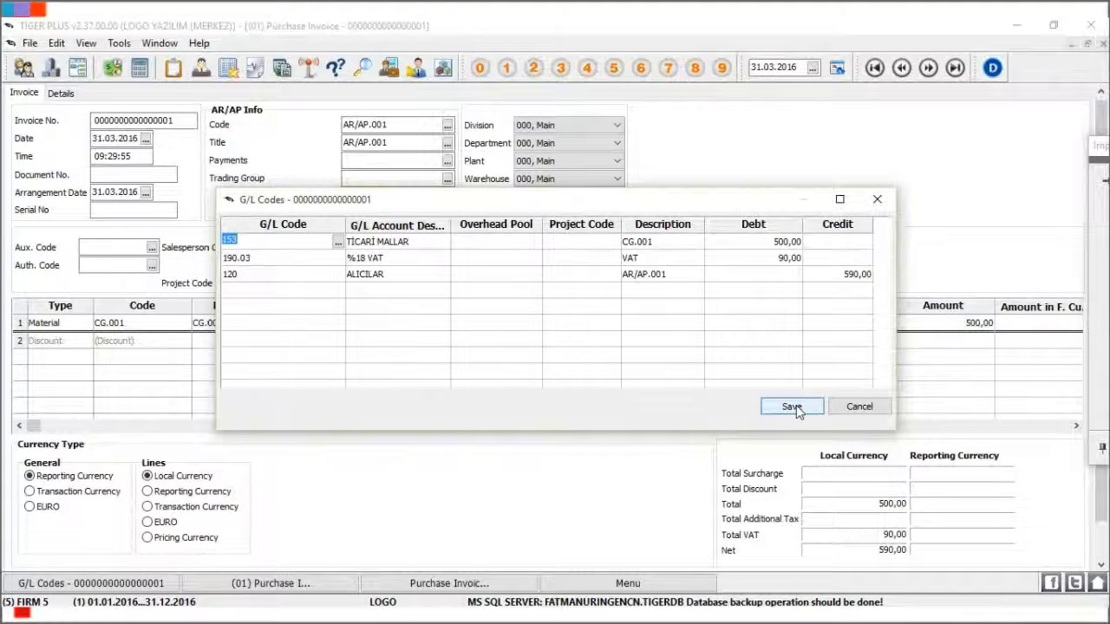
left_click(794, 409)
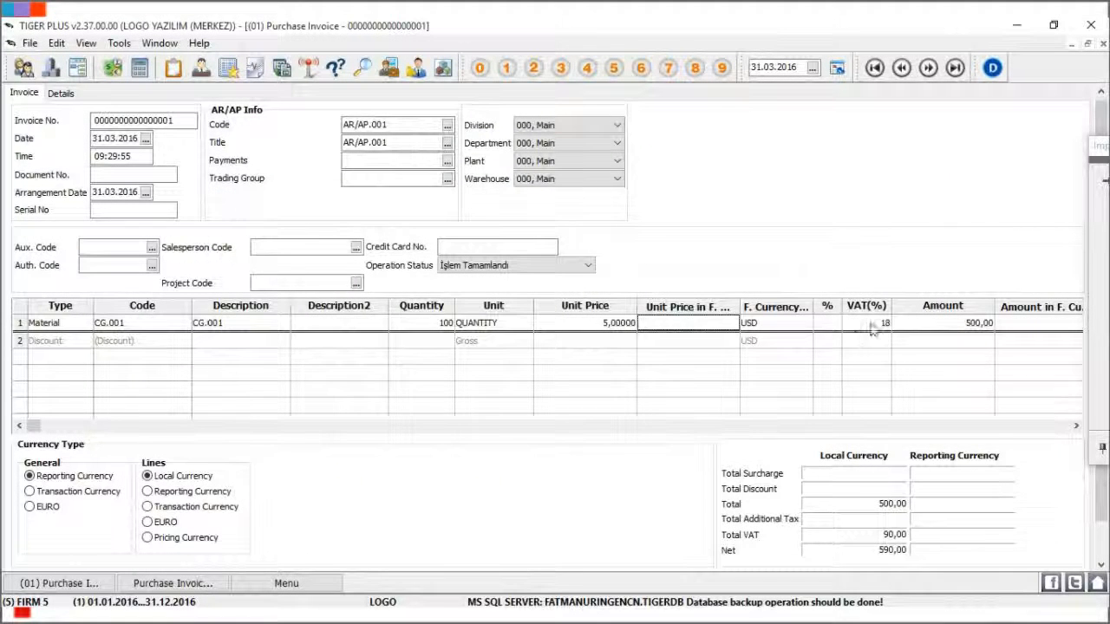
- Set the CG.001 line's VAT rate to 1% and check the invoice's G/L codes without saving them
left_click(876, 324)
type("1")
key("Tab")
right_click(691, 242)
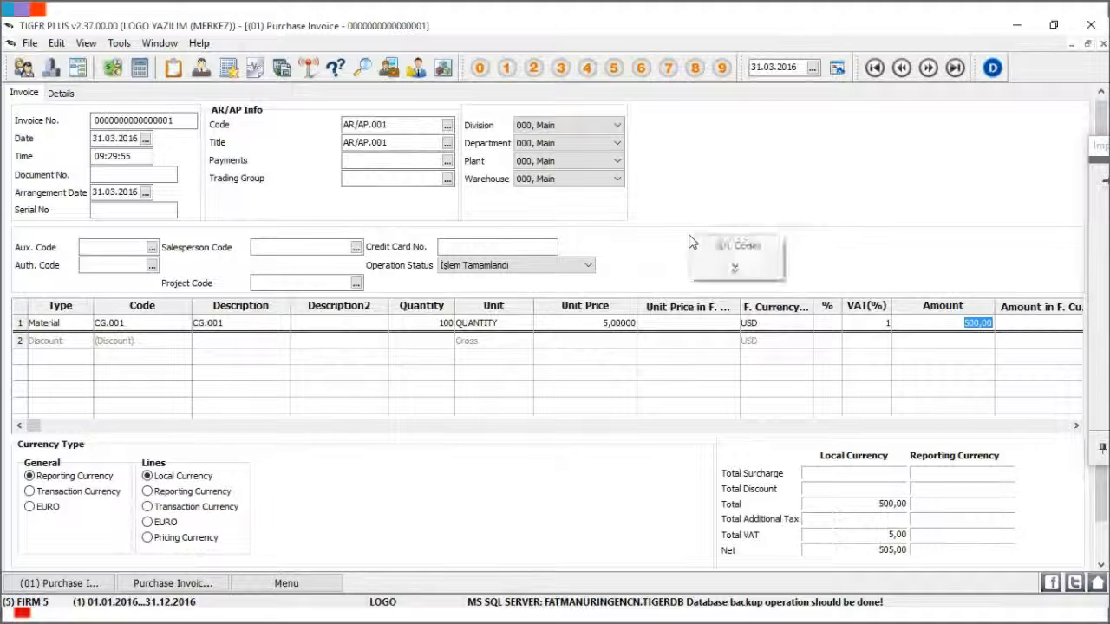
left_click(747, 244)
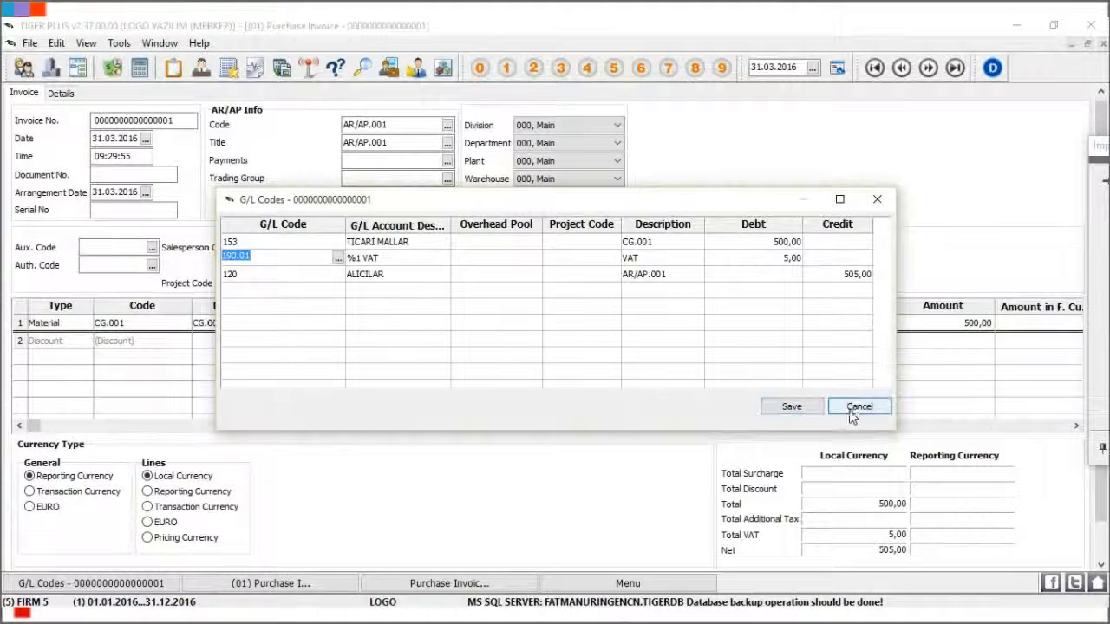
left_click(857, 406)
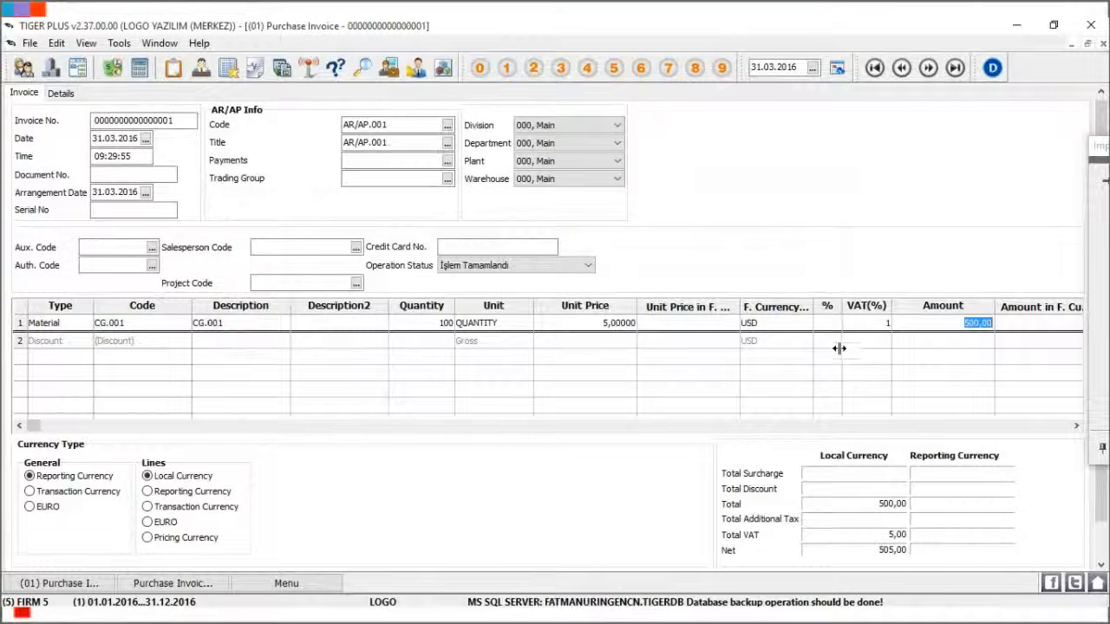
- Set the CG.001 line's VAT rate to 8% and check the invoice's G/L codes without saving them
left_click(883, 324)
type("8")
key("Tab")
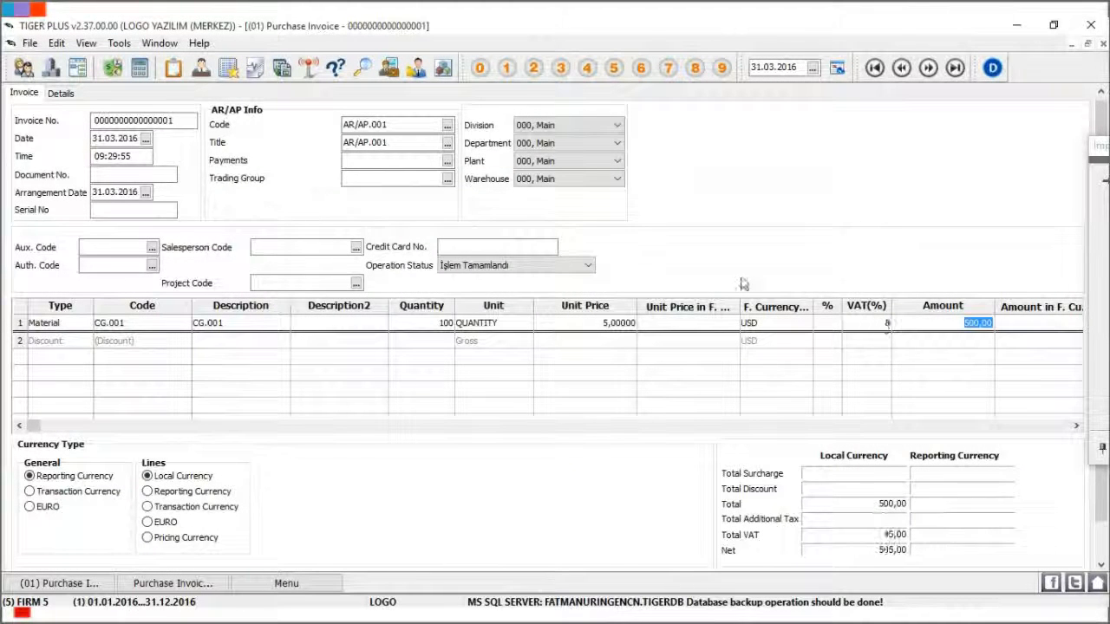
right_click(631, 250)
left_click(693, 255)
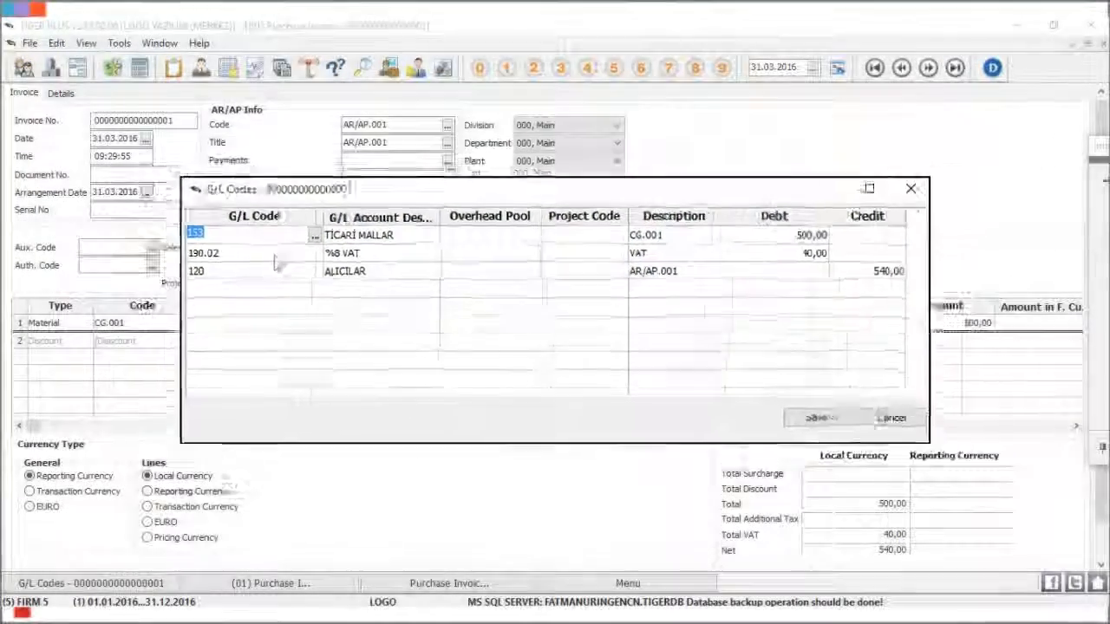
left_click(856, 406)
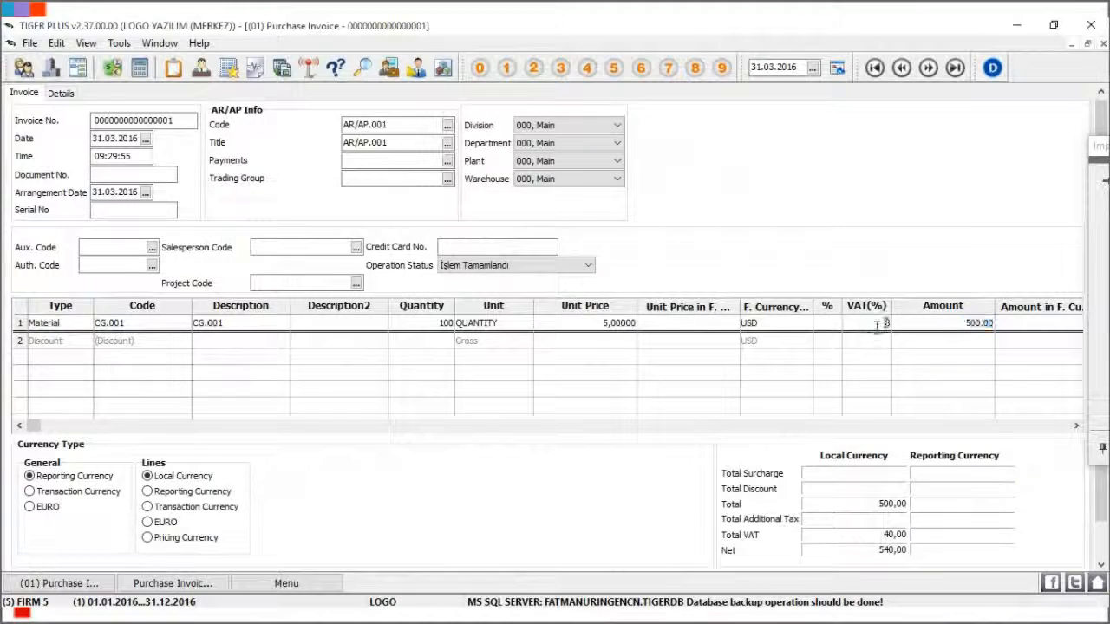
- Set the CG.001 line's VAT rate to 18% and save the purchase invoice along with its G/L codes
type("18")
key("Tab")
right_click(681, 250)
left_click(747, 258)
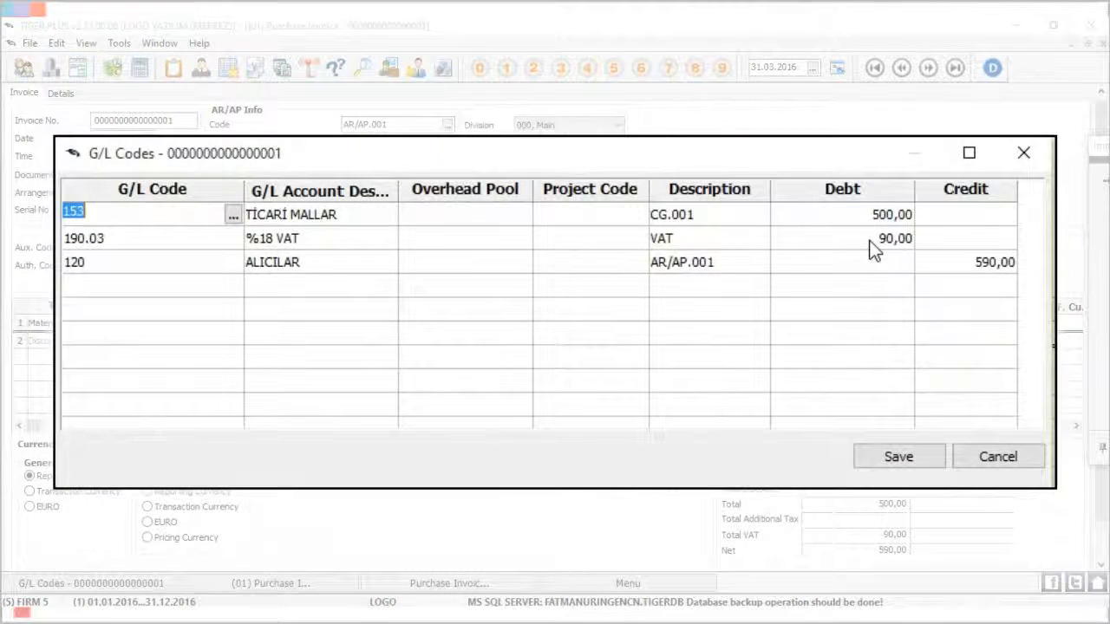
left_click(898, 456)
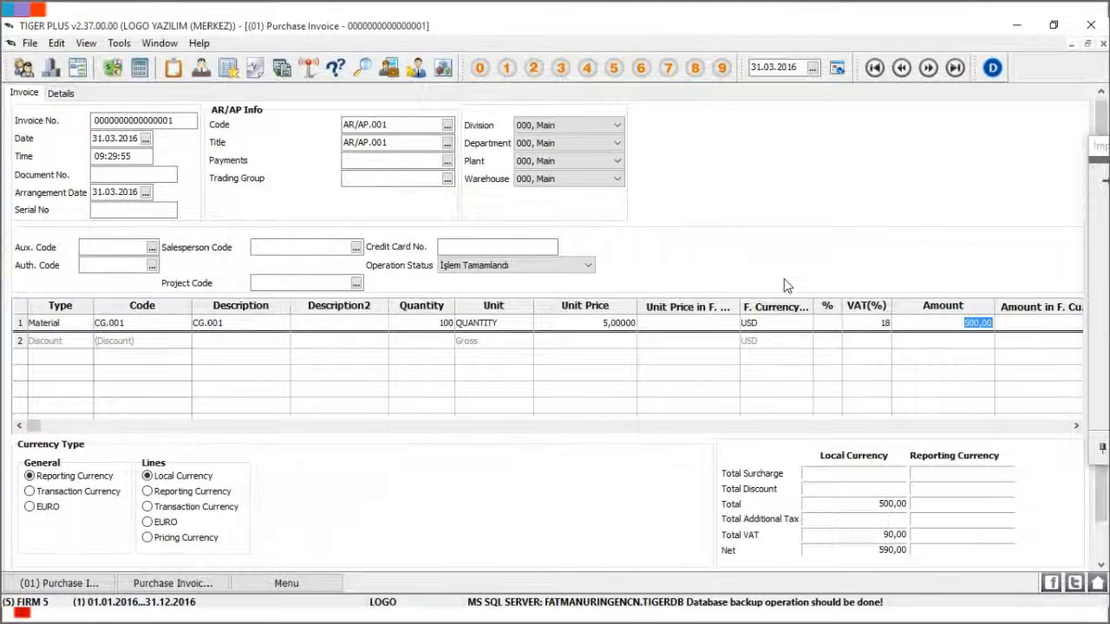
key("ctrl+s")
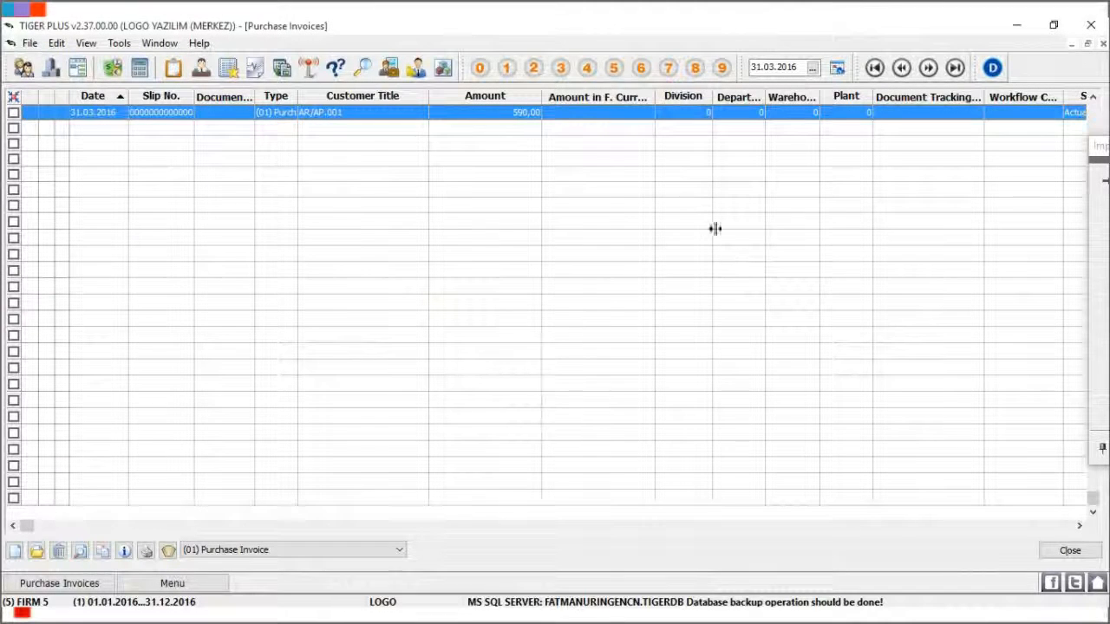
- Post the AR/AP.001 purchase invoice to the G/L with Line Combining set to No
right_click(390, 115)
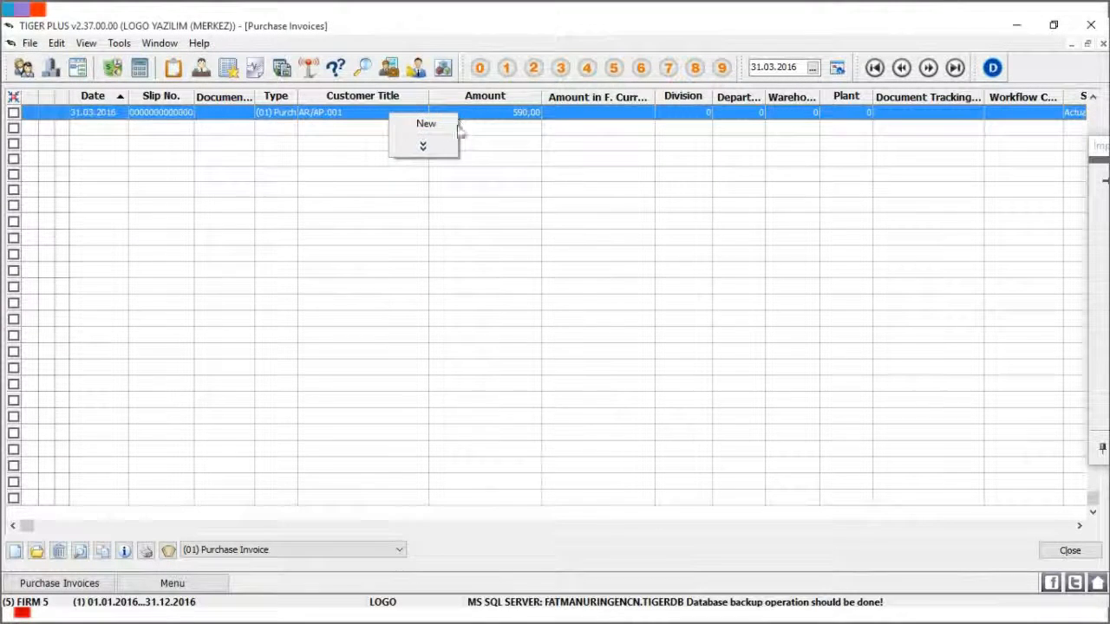
left_click(442, 144)
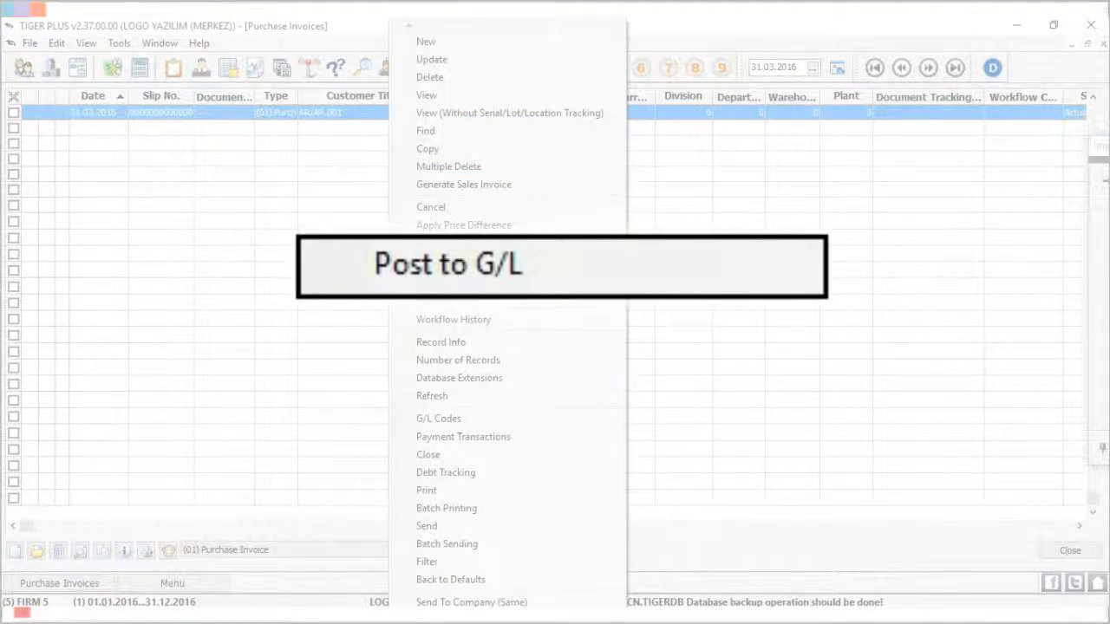
left_click(595, 265)
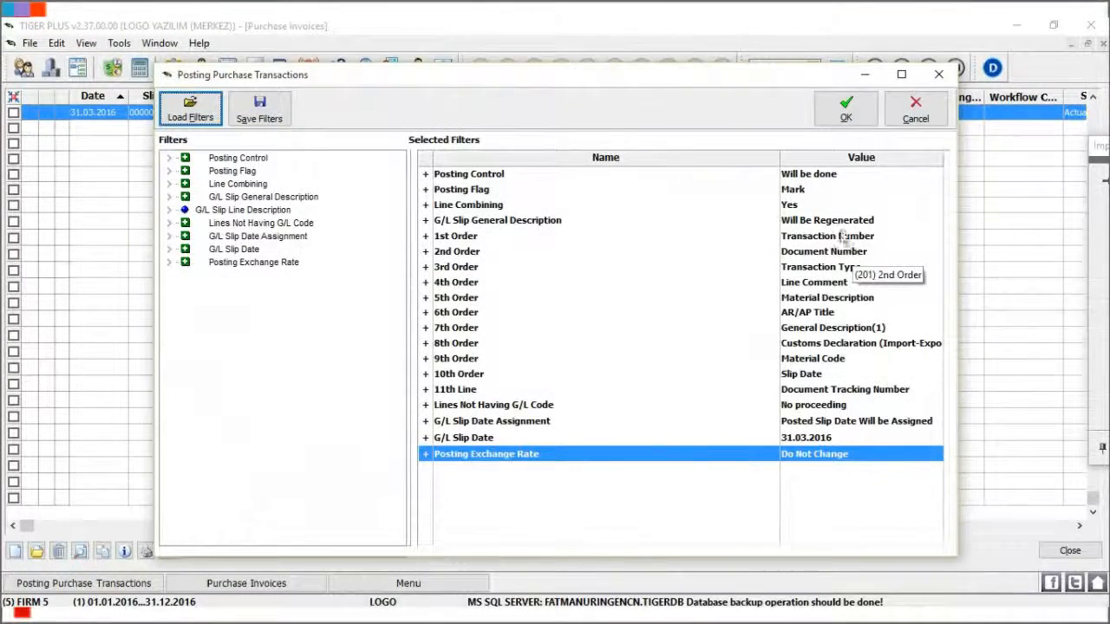
double_click(803, 208)
left_click(724, 377)
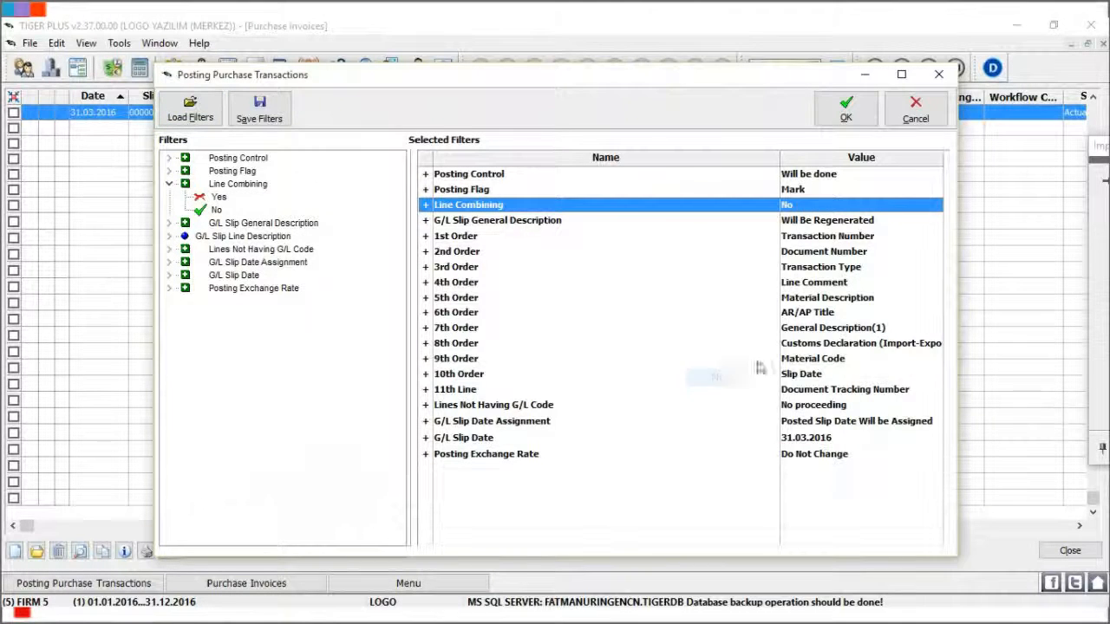
left_click(893, 175)
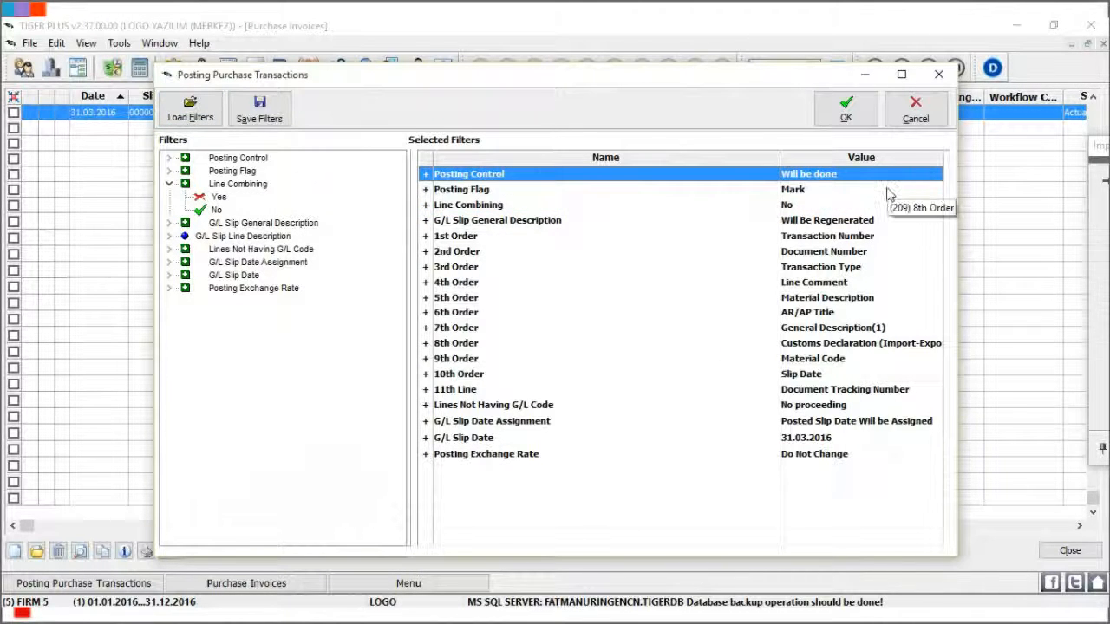
left_click(886, 189)
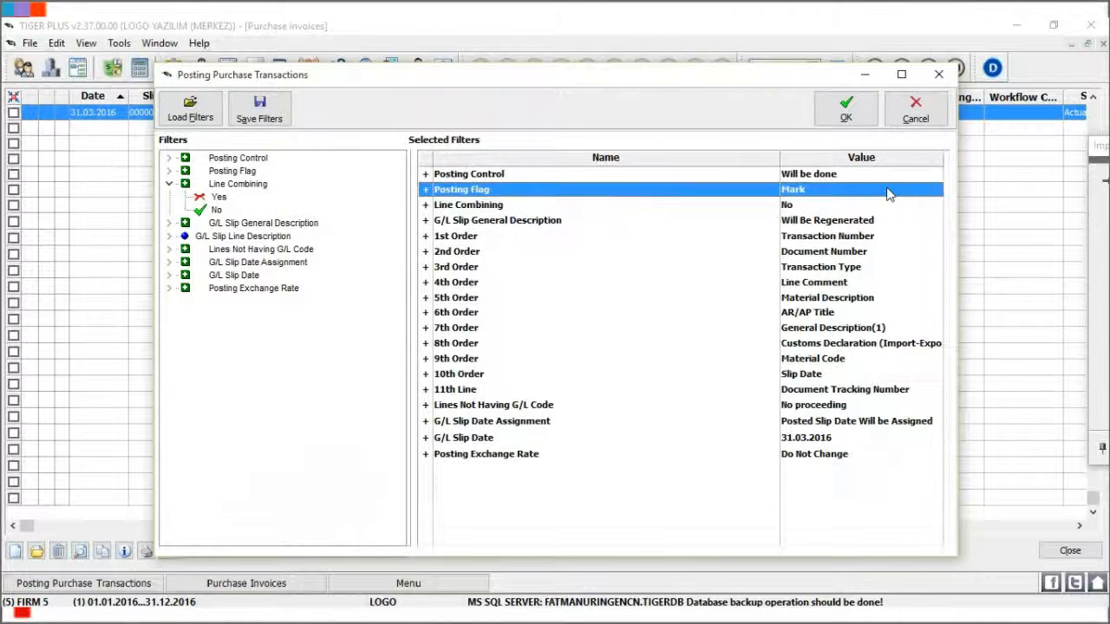
left_click(846, 109)
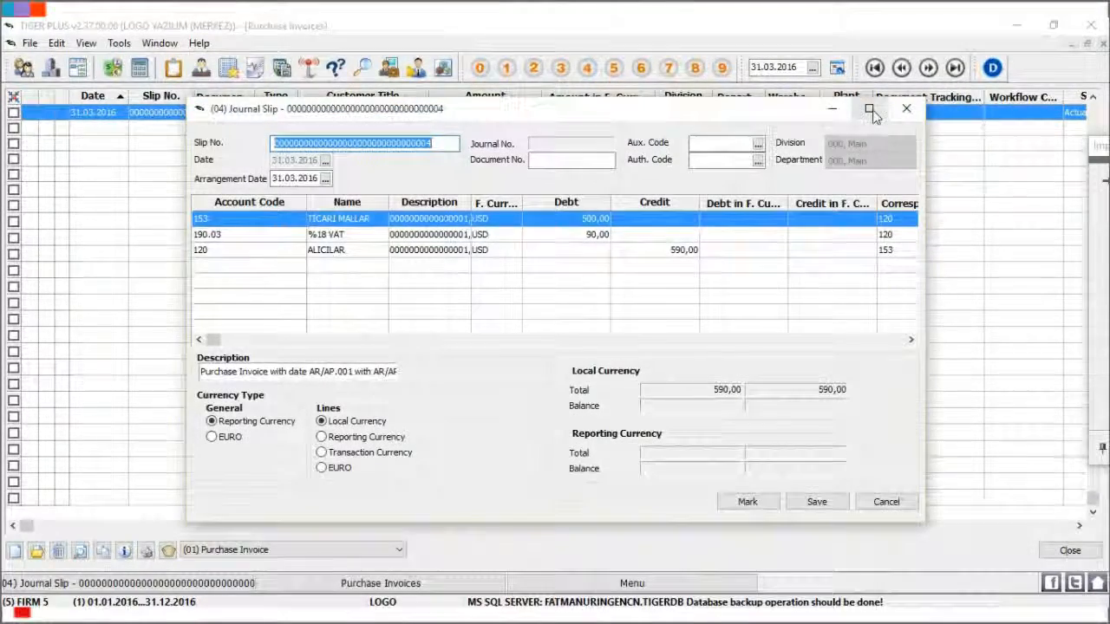
- Review the maximized journal slip's lines with a widened Description column and save the slip
left_click(867, 110)
left_click(60, 152)
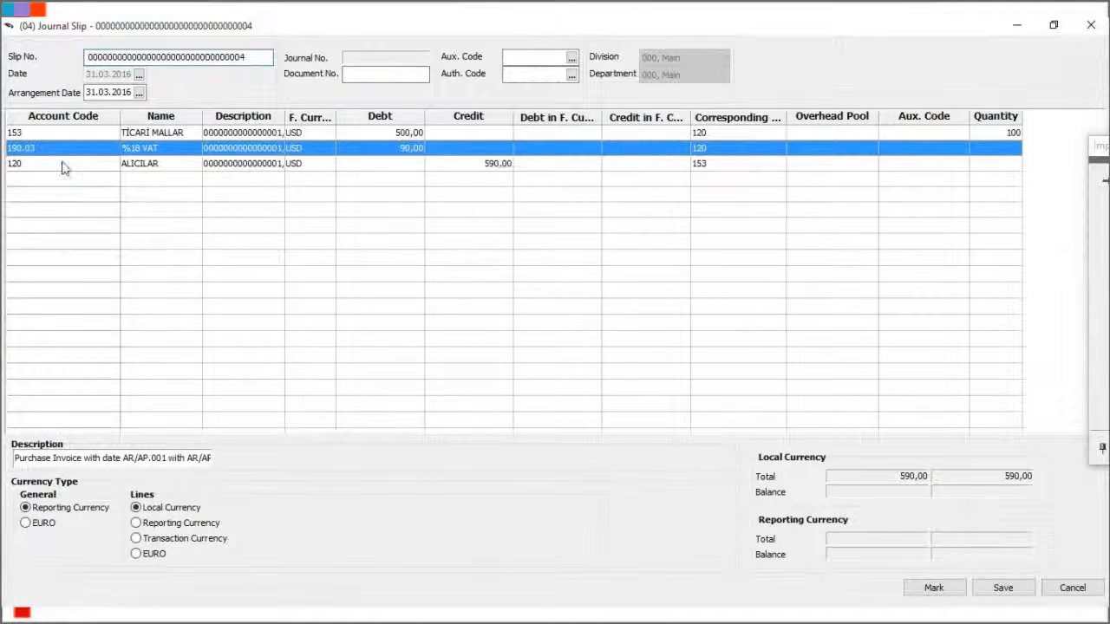
left_click(62, 164)
left_click_drag(284, 120, 553, 124)
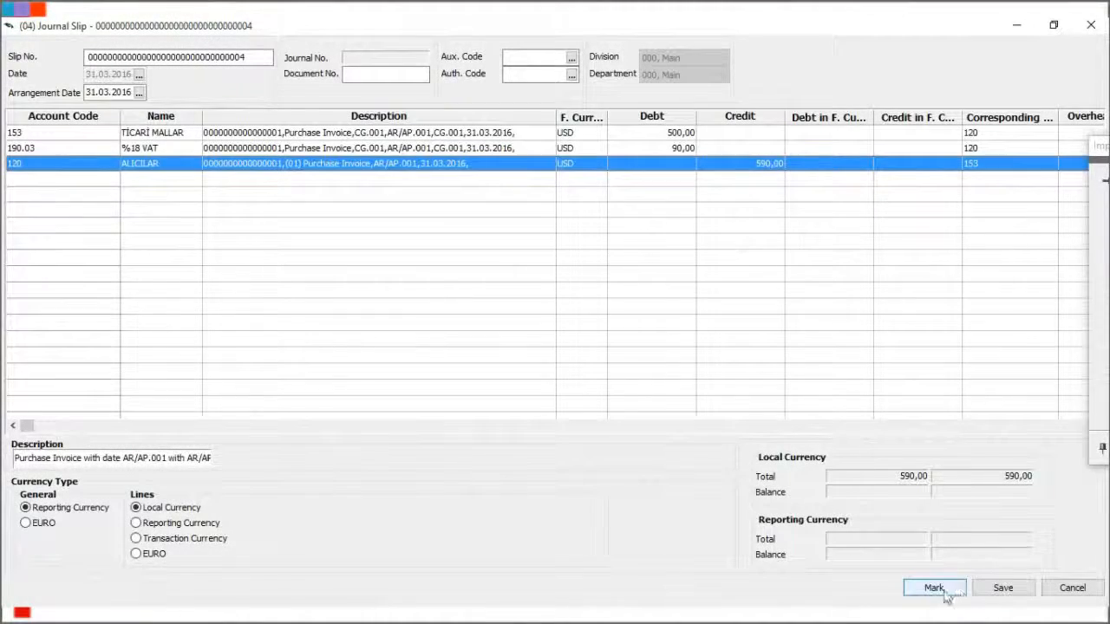
left_click(1003, 588)
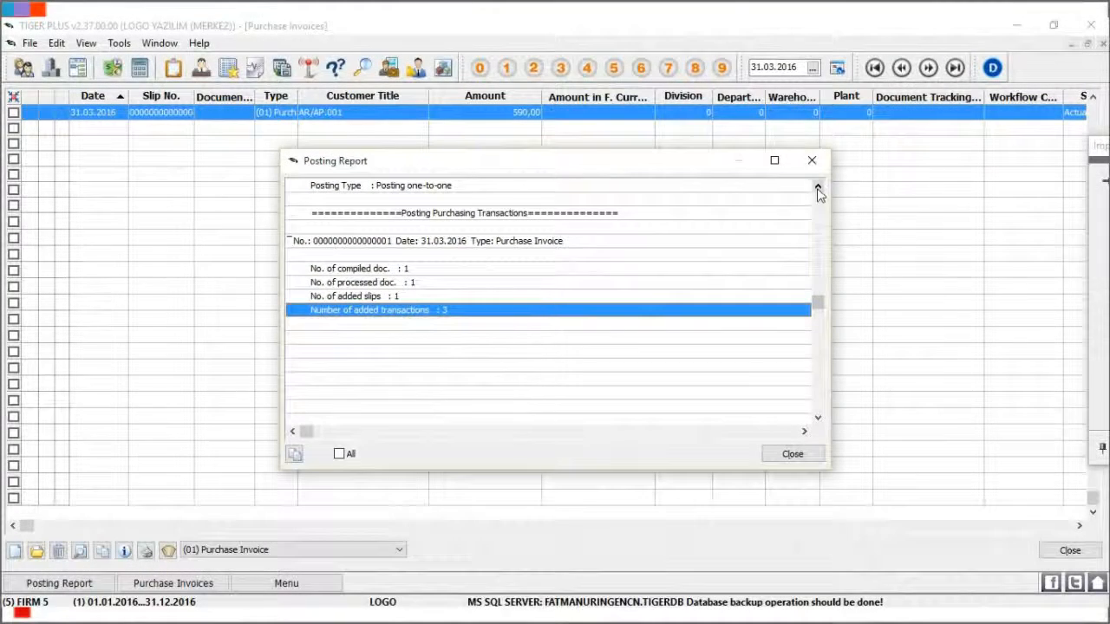
- Examine the posting report's added slip and transaction counts, and close the report
left_click(817, 190)
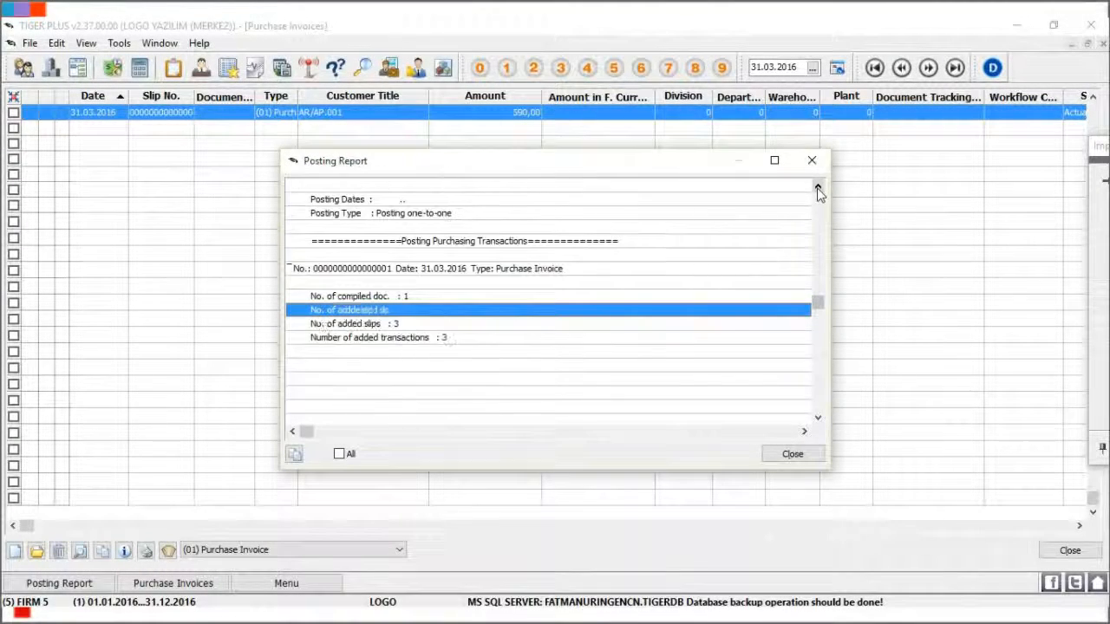
left_click(818, 187)
left_click(494, 337)
left_click(489, 352)
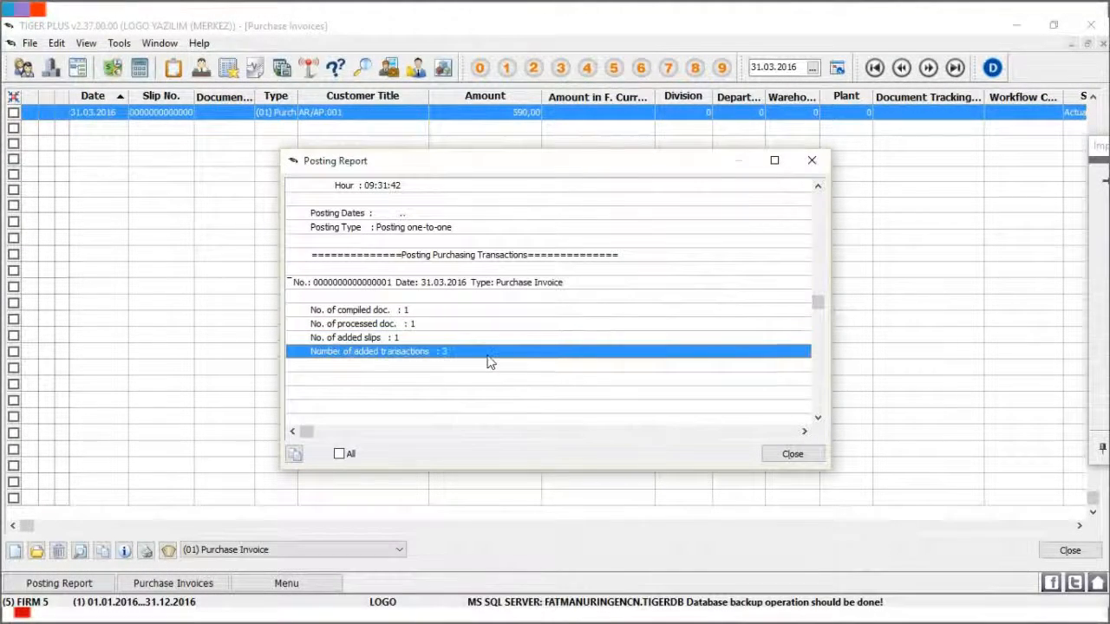
left_click(789, 455)
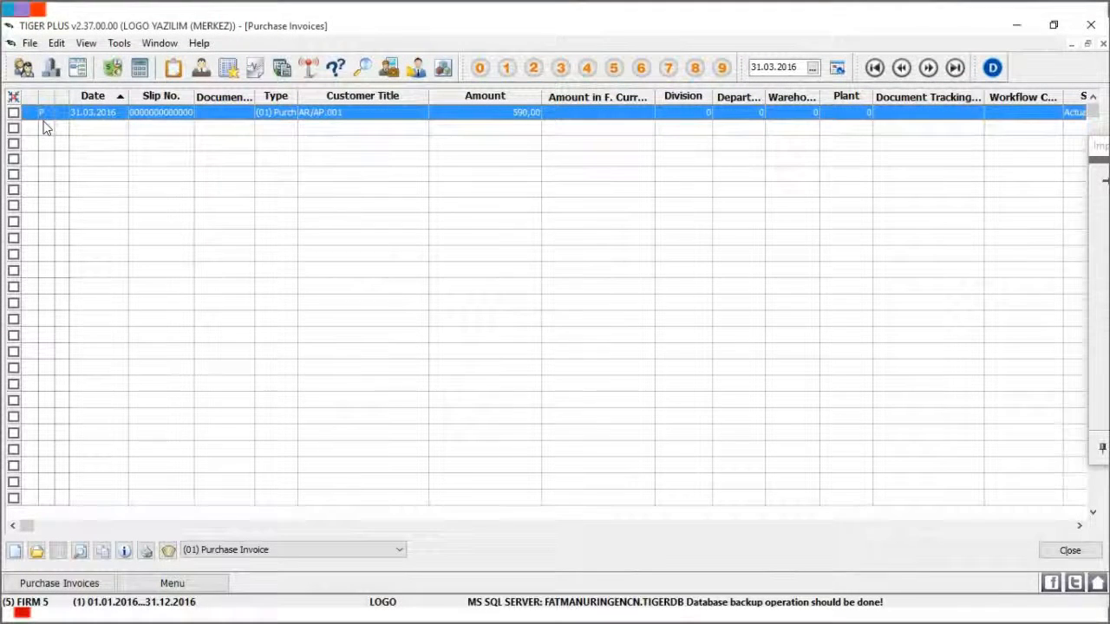
- Close the purchase invoices list and open G/L Slips from the General Ledger transactions in a maximized window
left_click(1069, 550)
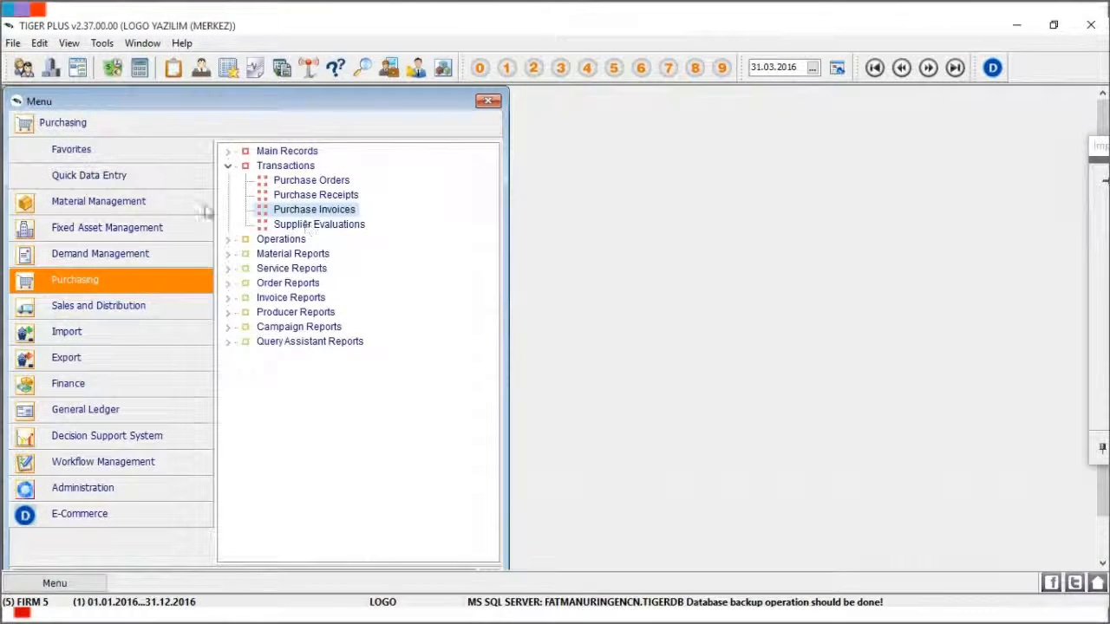
left_click(66, 410)
left_click(228, 151)
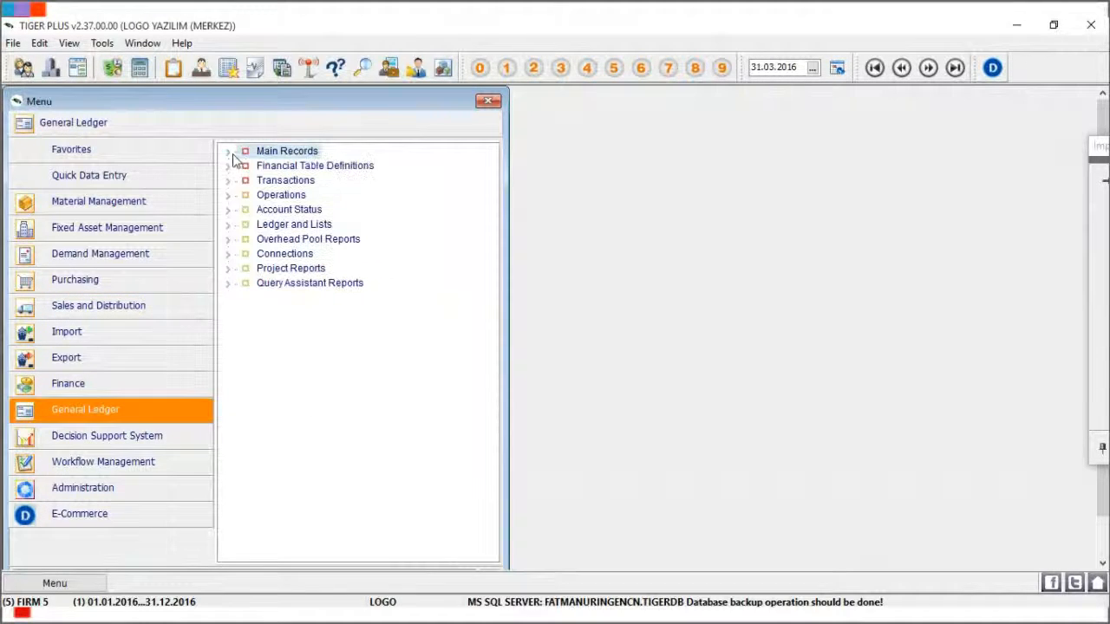
left_click(228, 180)
double_click(293, 195)
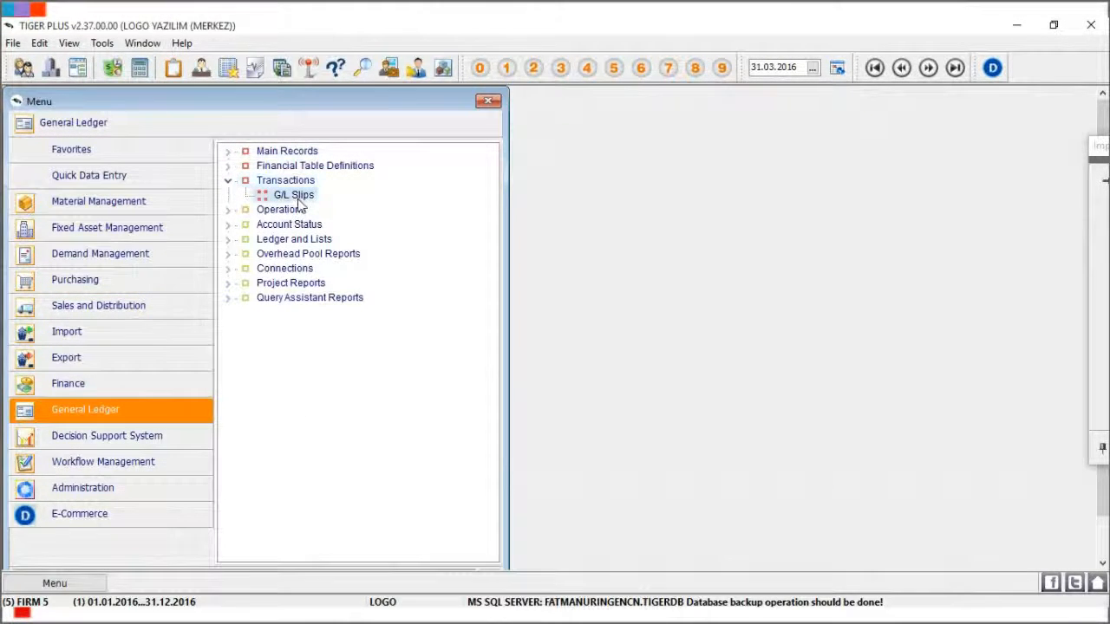
double_click(447, 239)
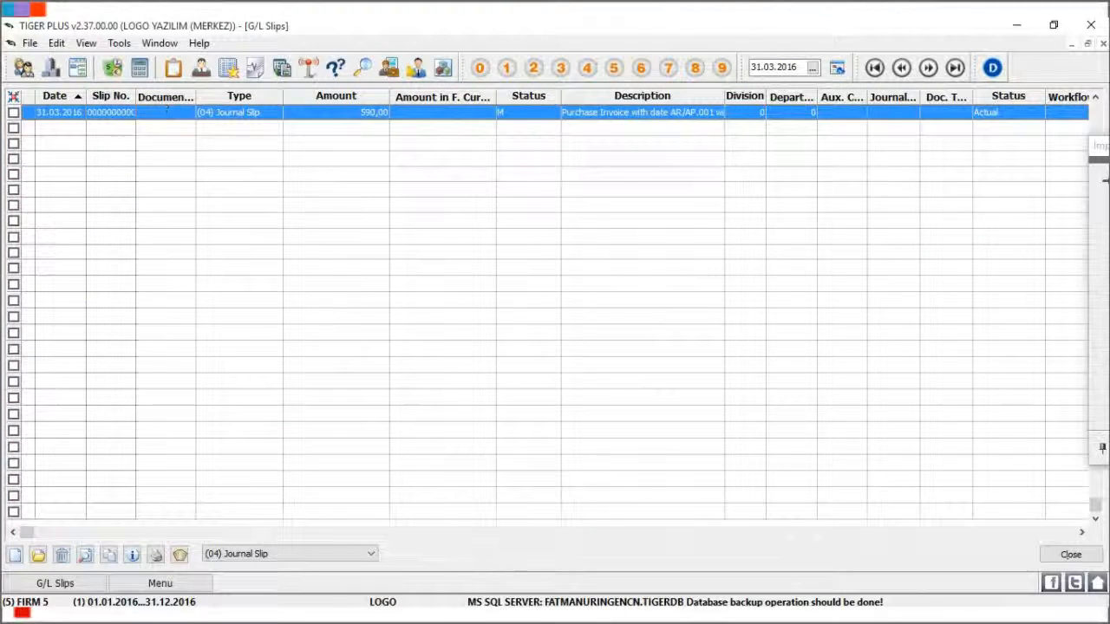
- View the journal slip generated from the purchase invoice, check its account lines and close it
right_click(446, 121)
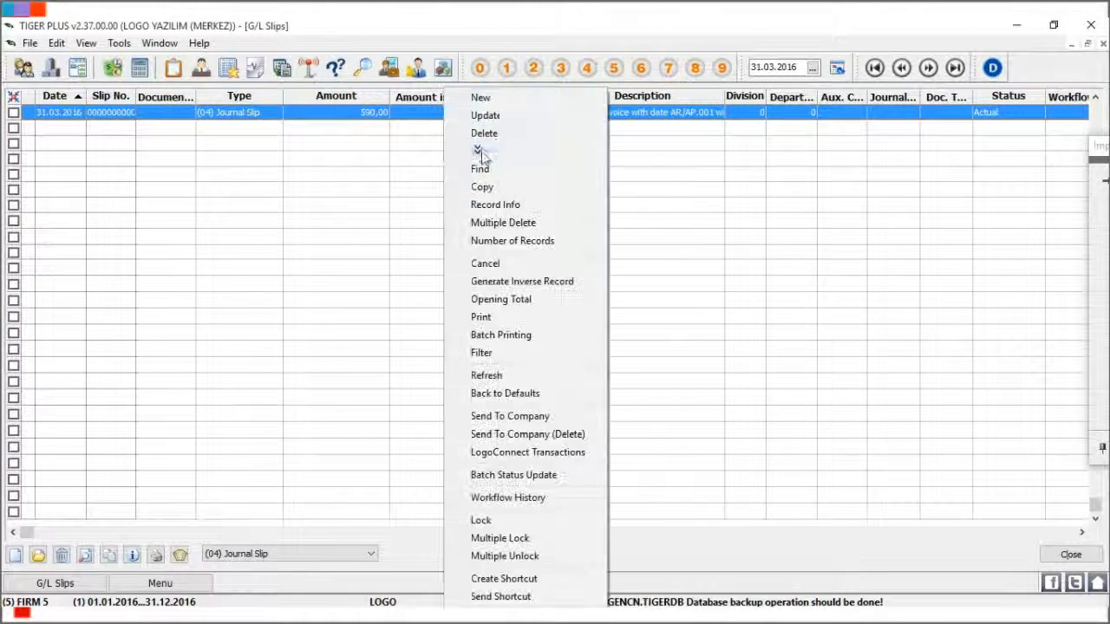
left_click(480, 152)
left_click(497, 148)
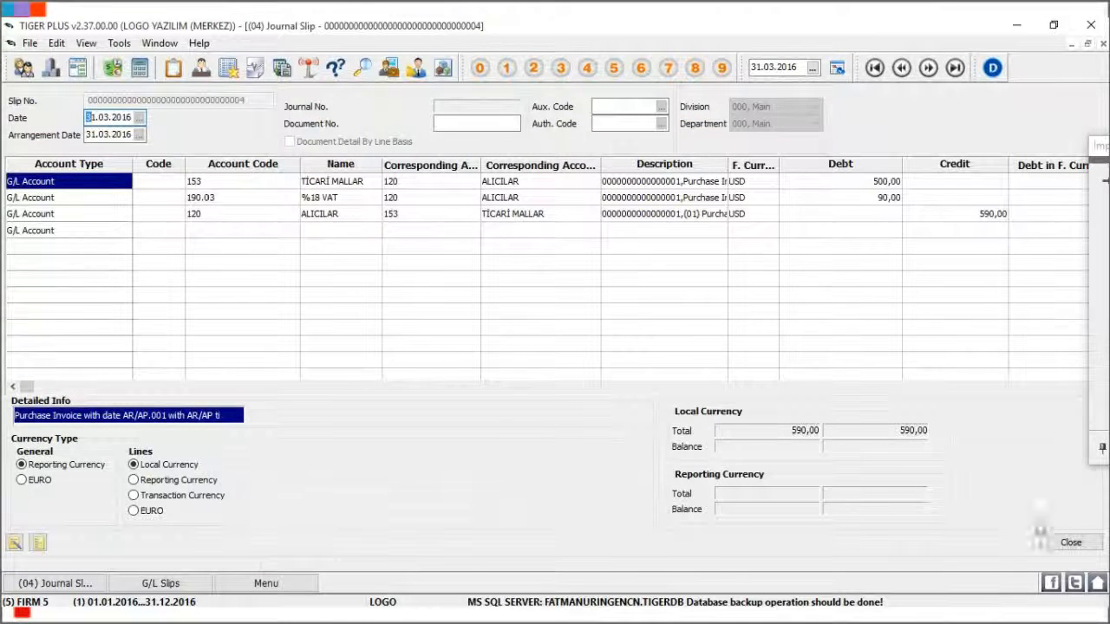
left_click(1070, 543)
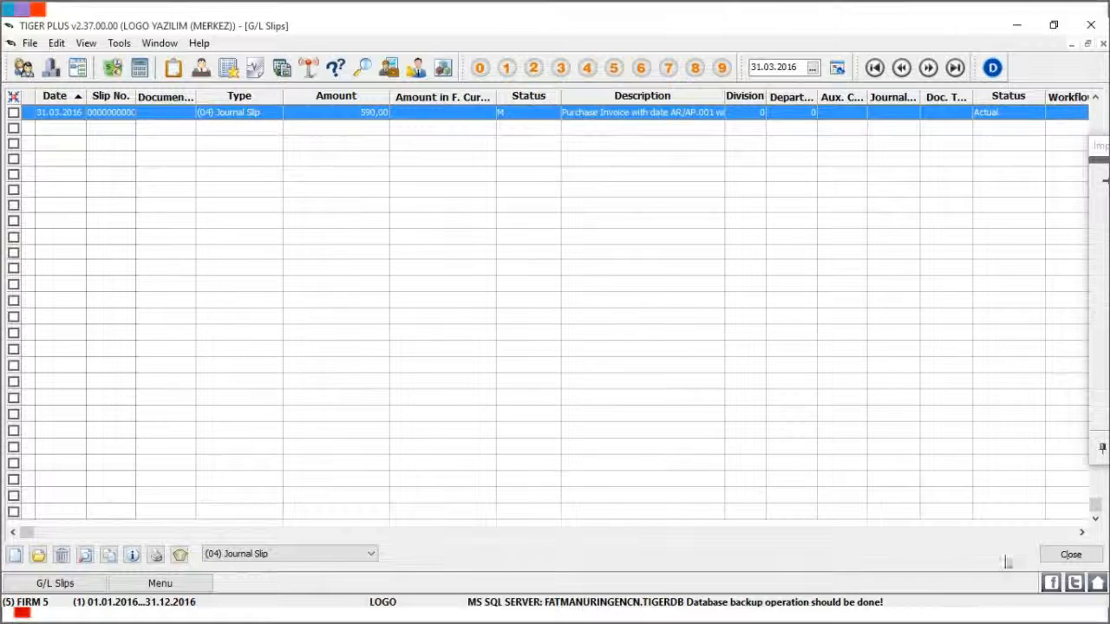
- Close the G/L Slips list and open Purchase Invoices from the Purchasing transactions
left_click(1058, 554)
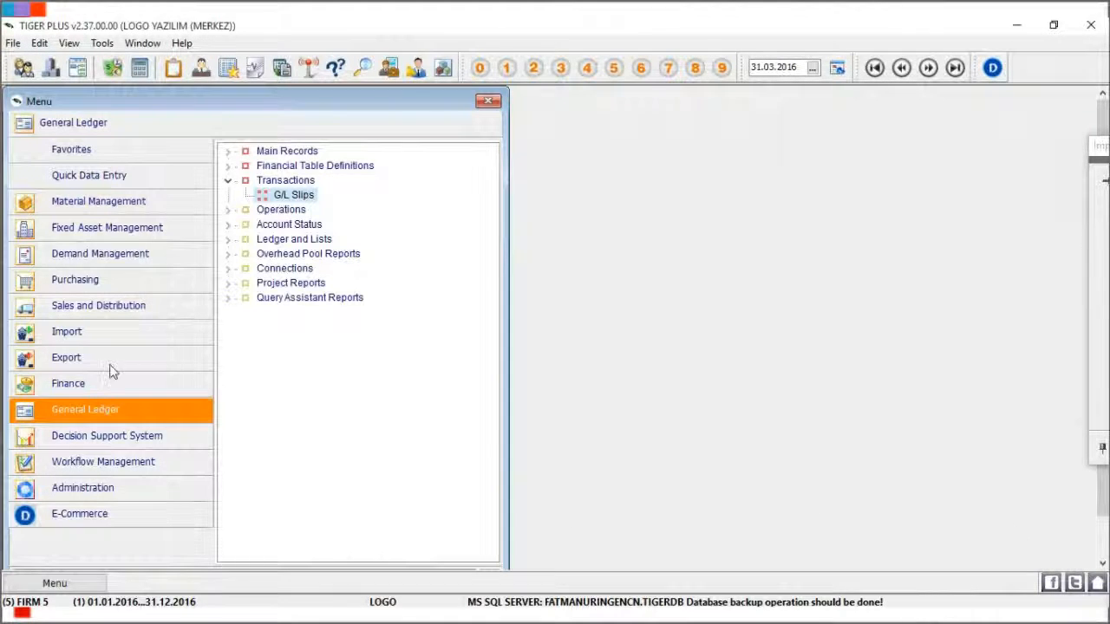
left_click(134, 289)
double_click(310, 213)
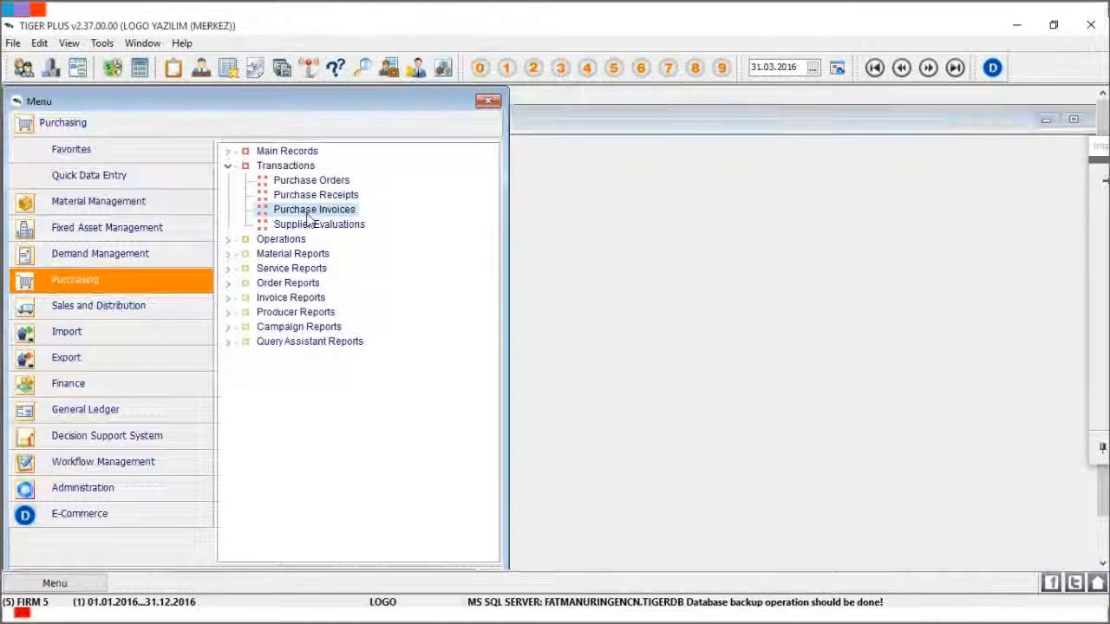
- View the related G/L slip of the AR/AP.001 purchase invoice and close the slip and the invoice list
right_click(488, 118)
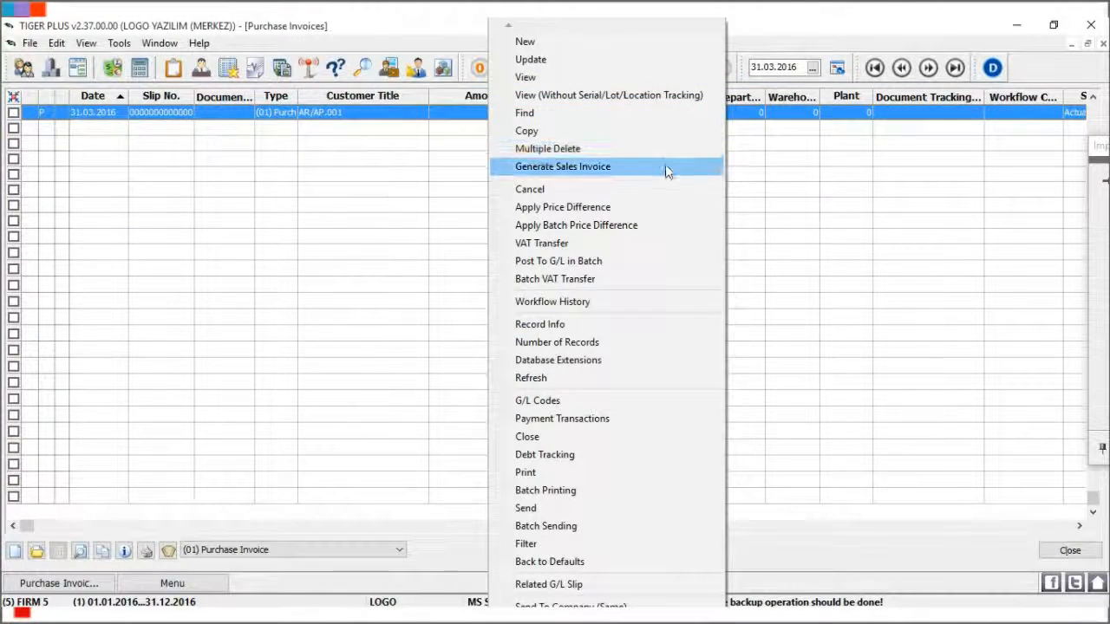
left_click(689, 584)
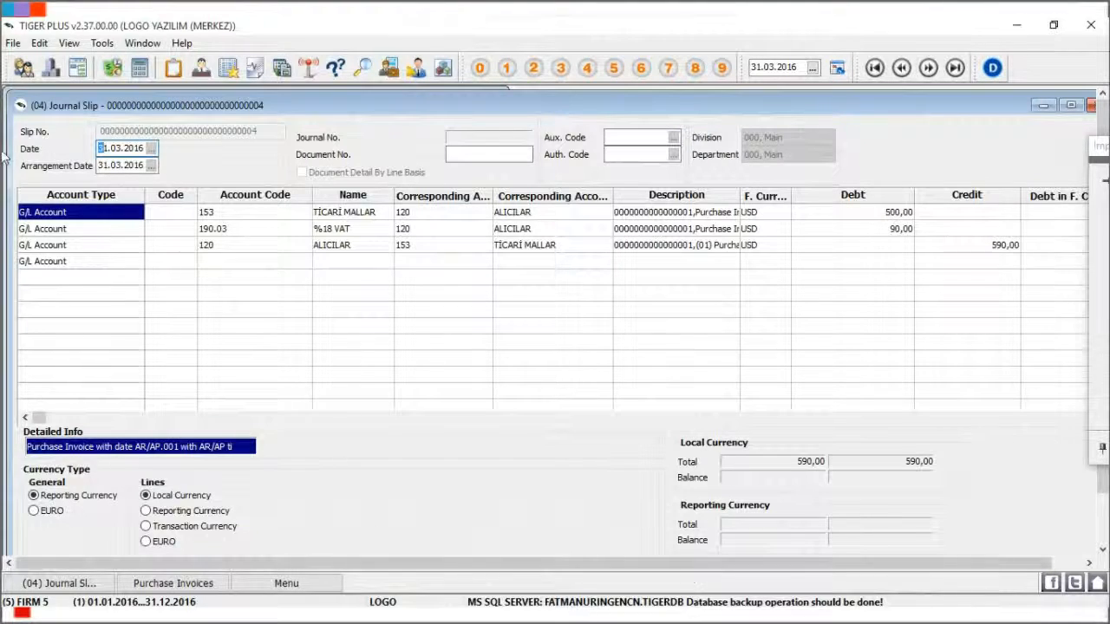
double_click(21, 106)
left_click(20, 109)
left_click(51, 218)
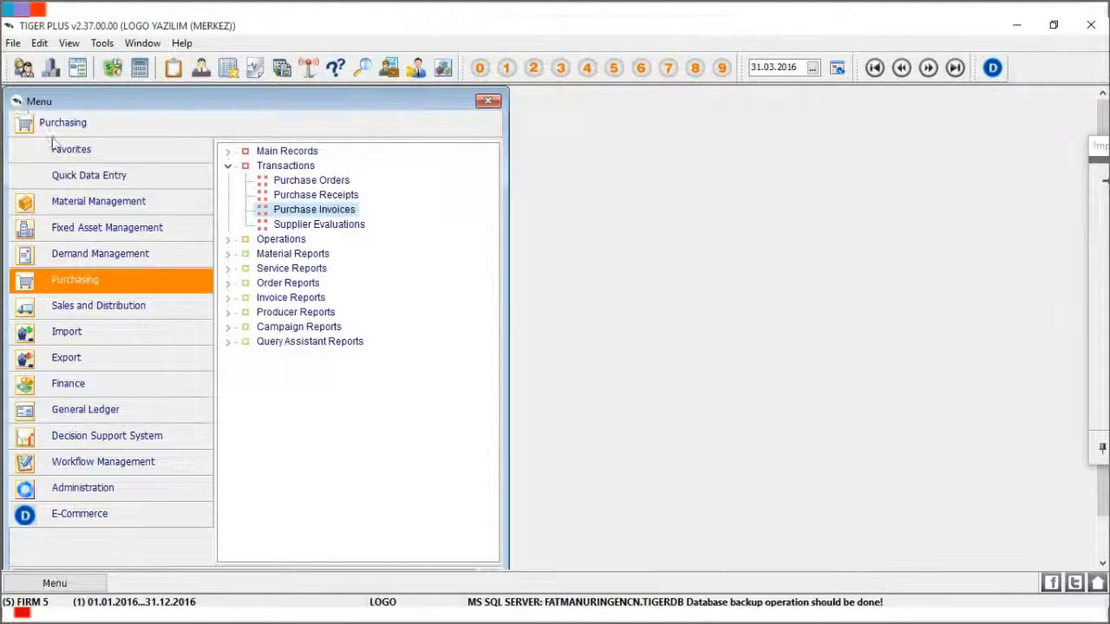
- Open Sales Invoices from the Sales and Distribution transactions in a maximized window
left_click(147, 314)
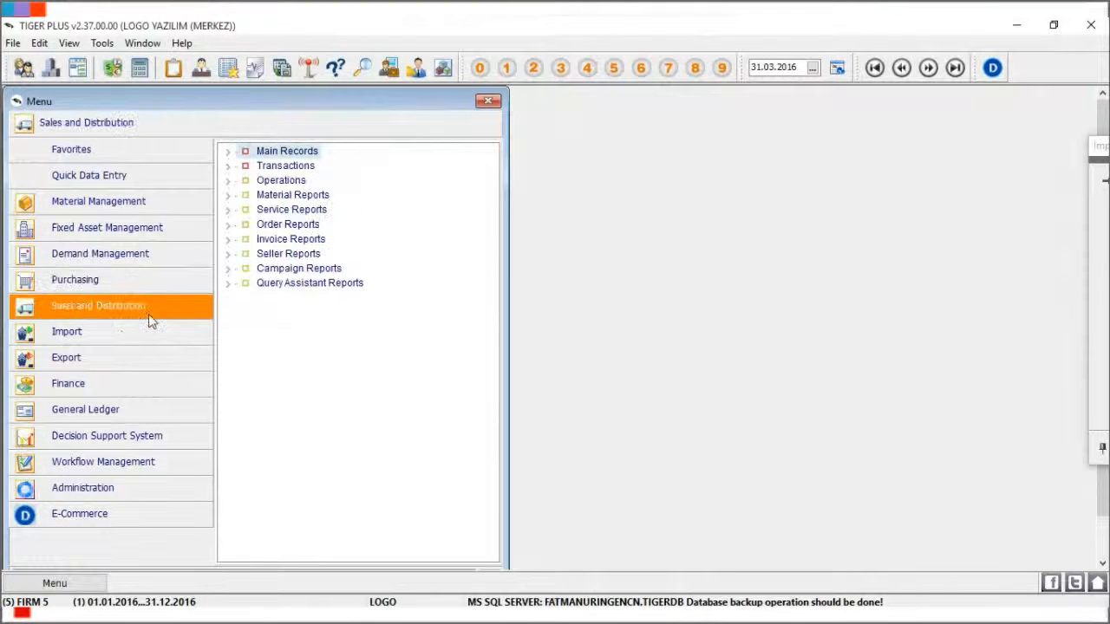
left_click(228, 166)
double_click(323, 210)
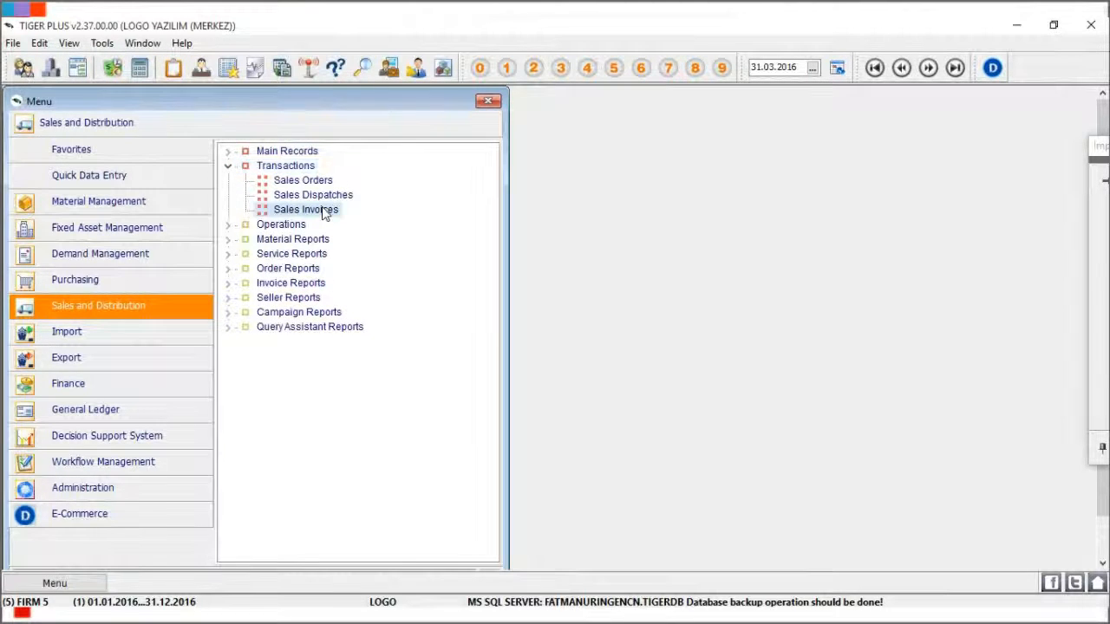
double_click(342, 105)
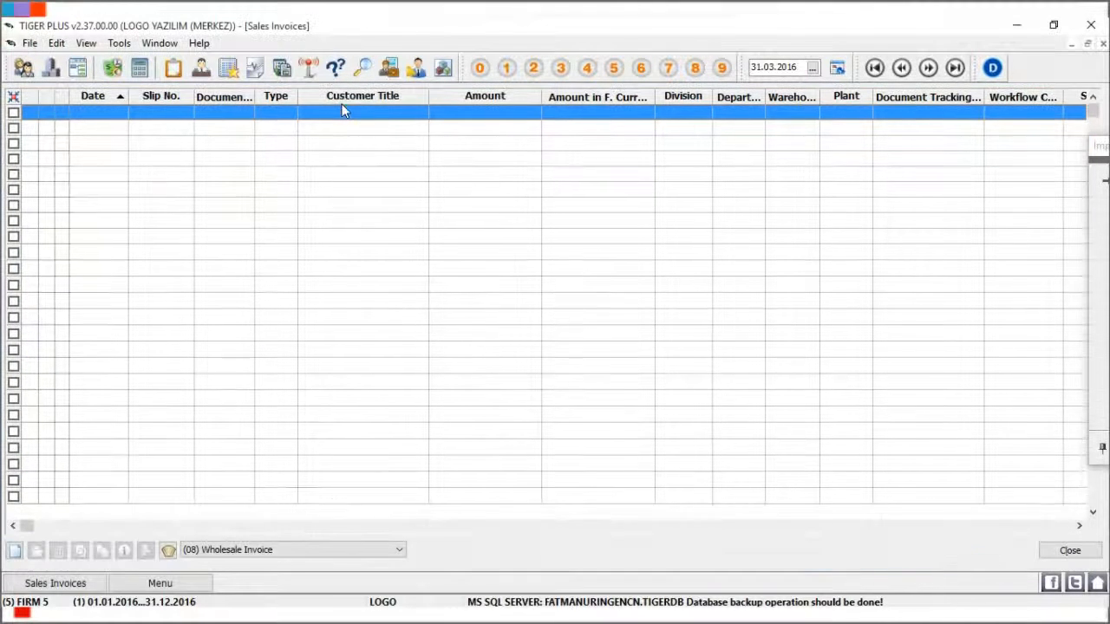
- Start a new wholesale invoice and open the AR/AP records for its AR/AP code
right_click(389, 168)
left_click(463, 176)
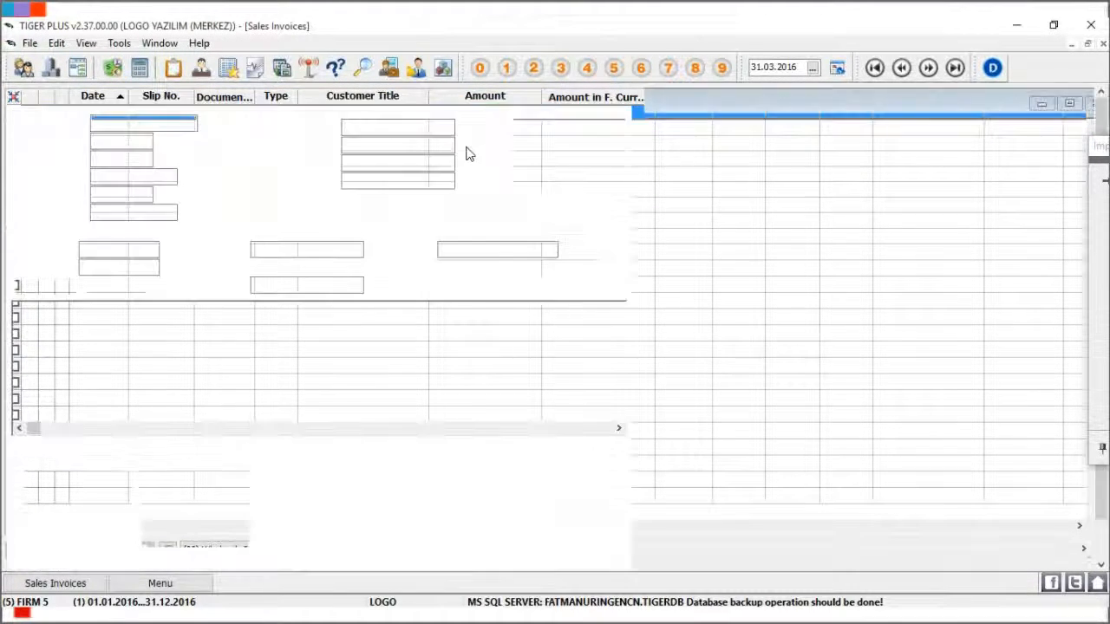
left_click(447, 126)
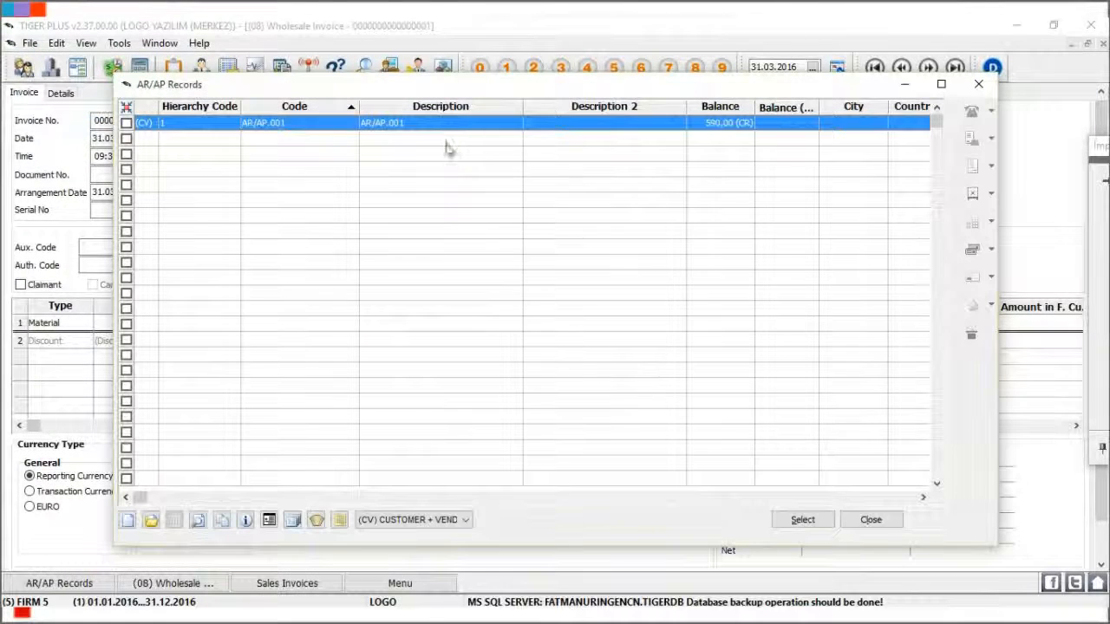
- Create an AR/AP record with AR/AP.002 as both code and title, and assign it to the invoice
right_click(436, 149)
left_click(494, 157)
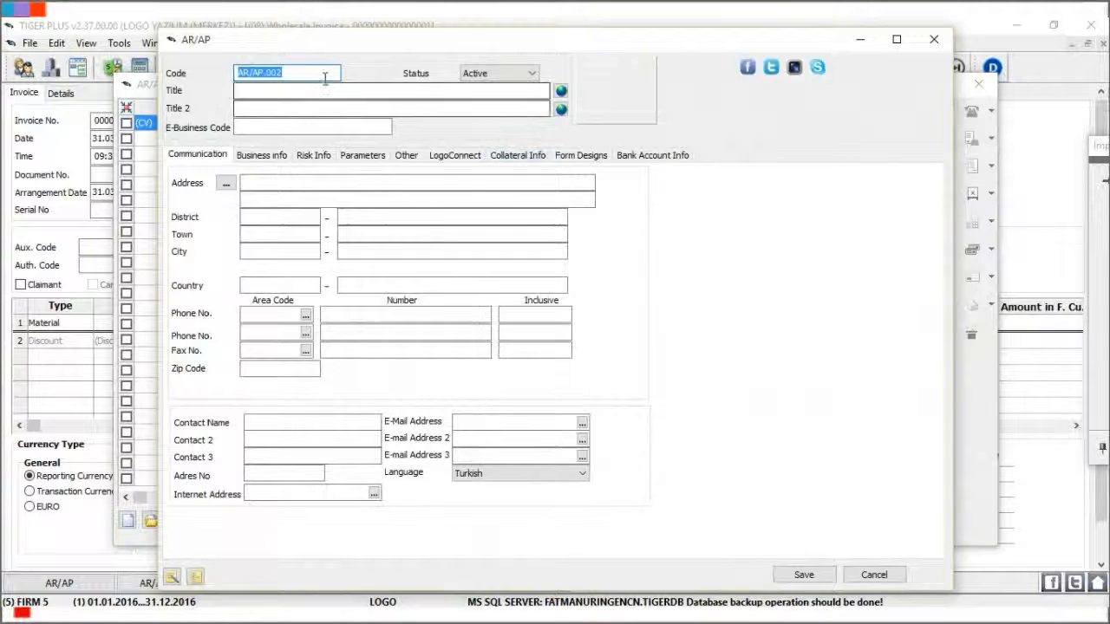
left_click(320, 74)
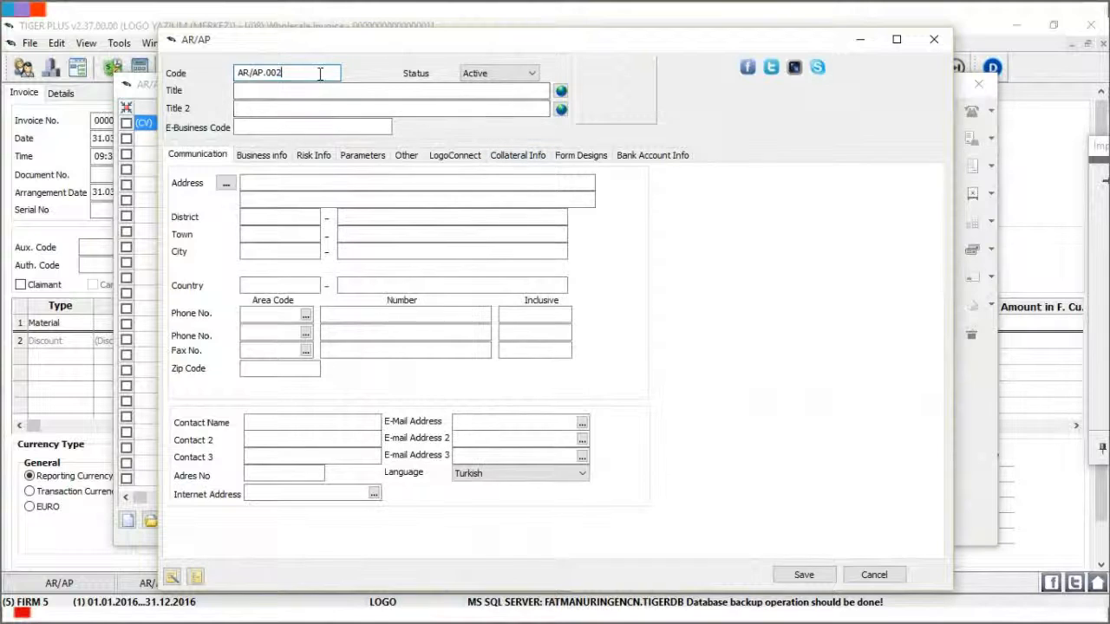
left_click_drag(320, 74, 231, 64)
key("ctrl+c")
left_click(243, 90)
key("ctrl+v")
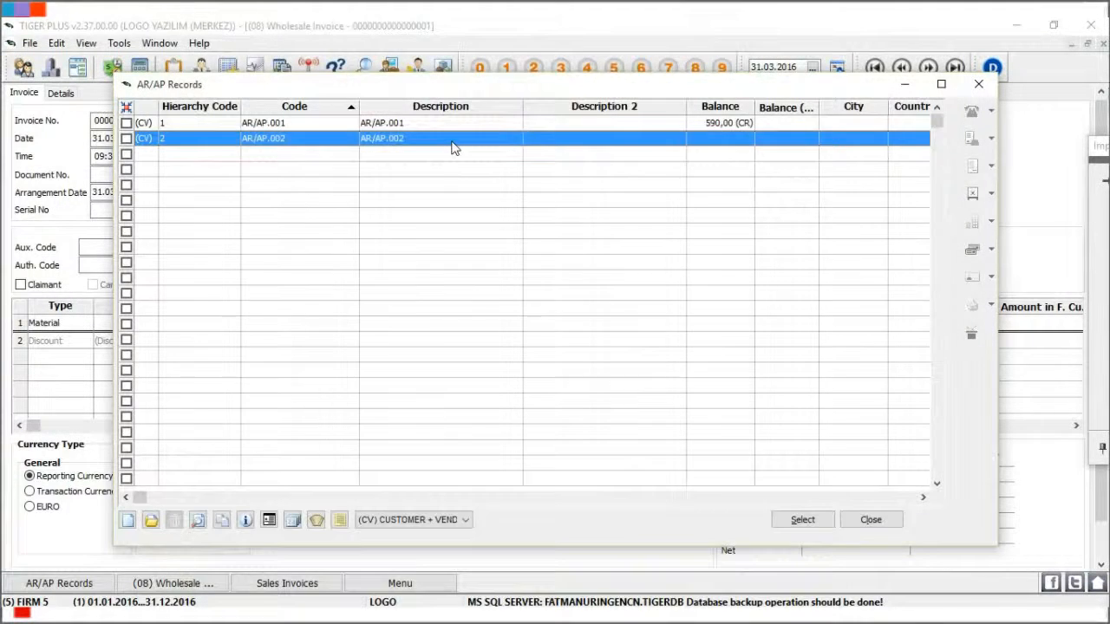
double_click(453, 138)
left_click(514, 339)
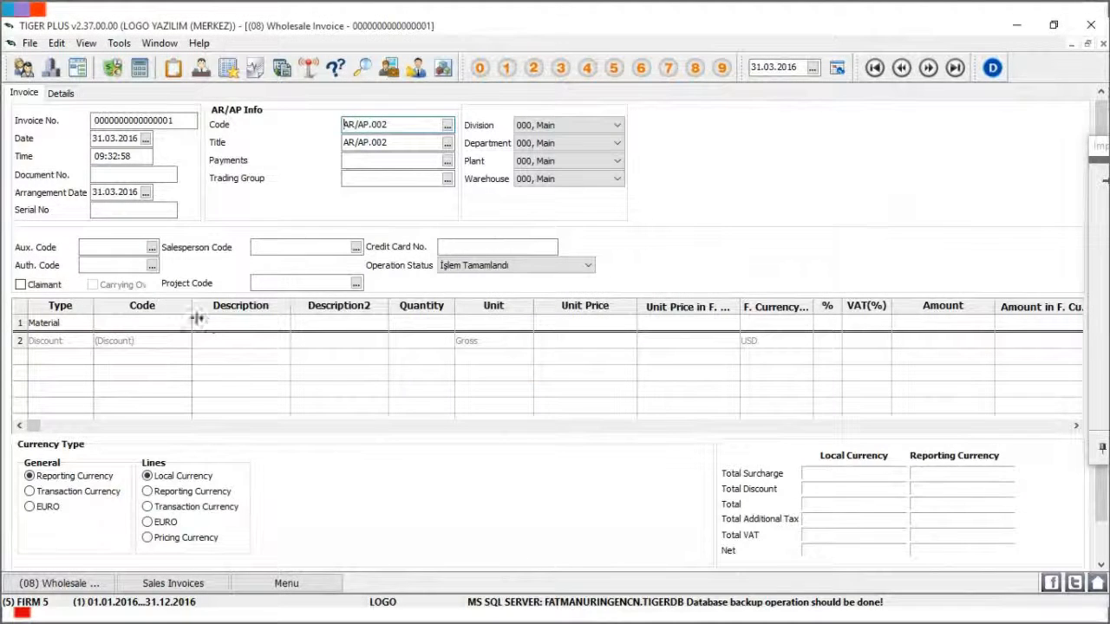
- Add material CG.001 to the first invoice line with a quantity of 10
left_click(164, 324)
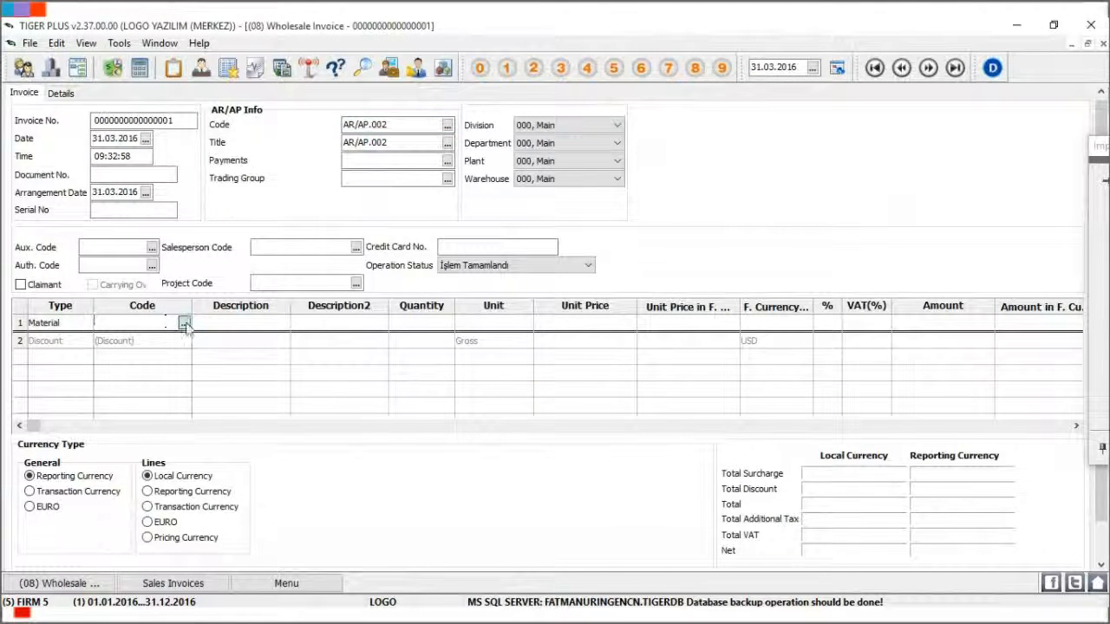
left_click(183, 322)
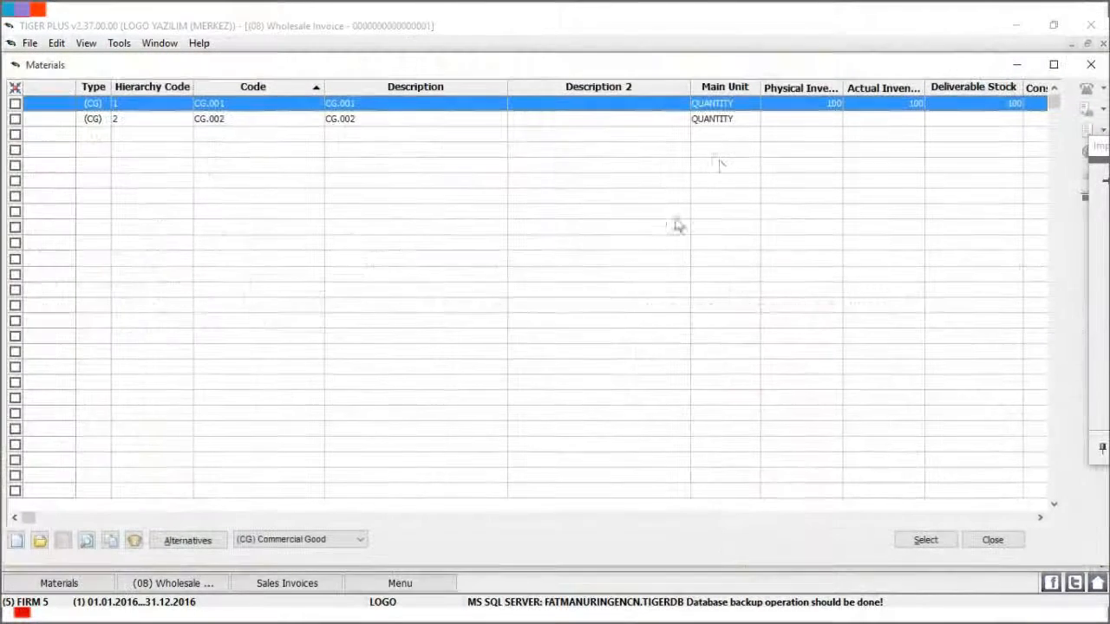
double_click(712, 107)
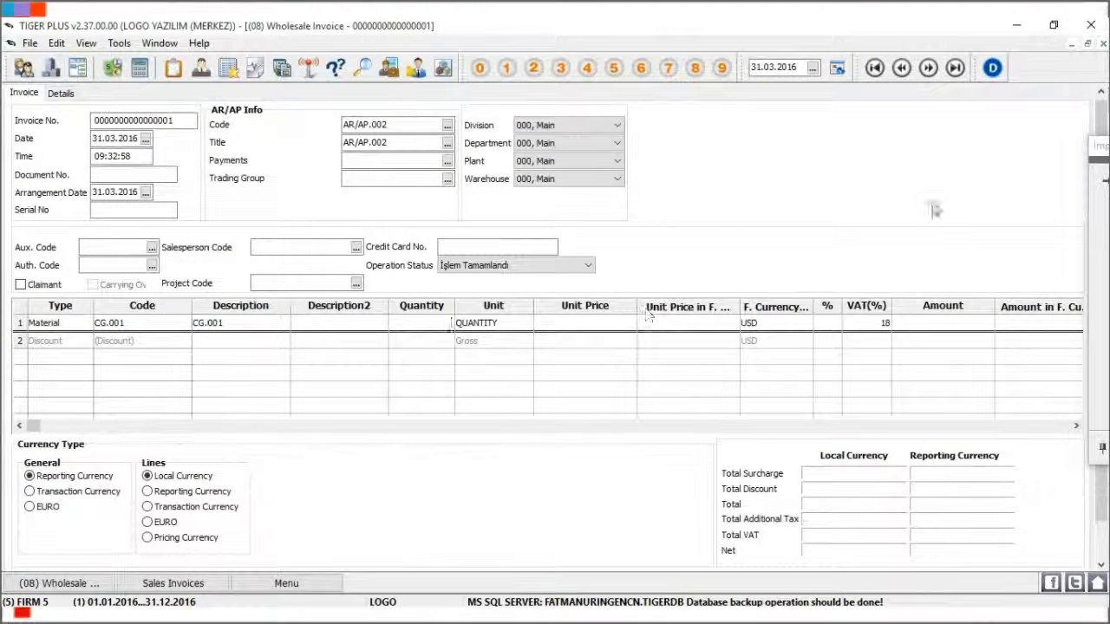
key("Tab")
key("Tab")
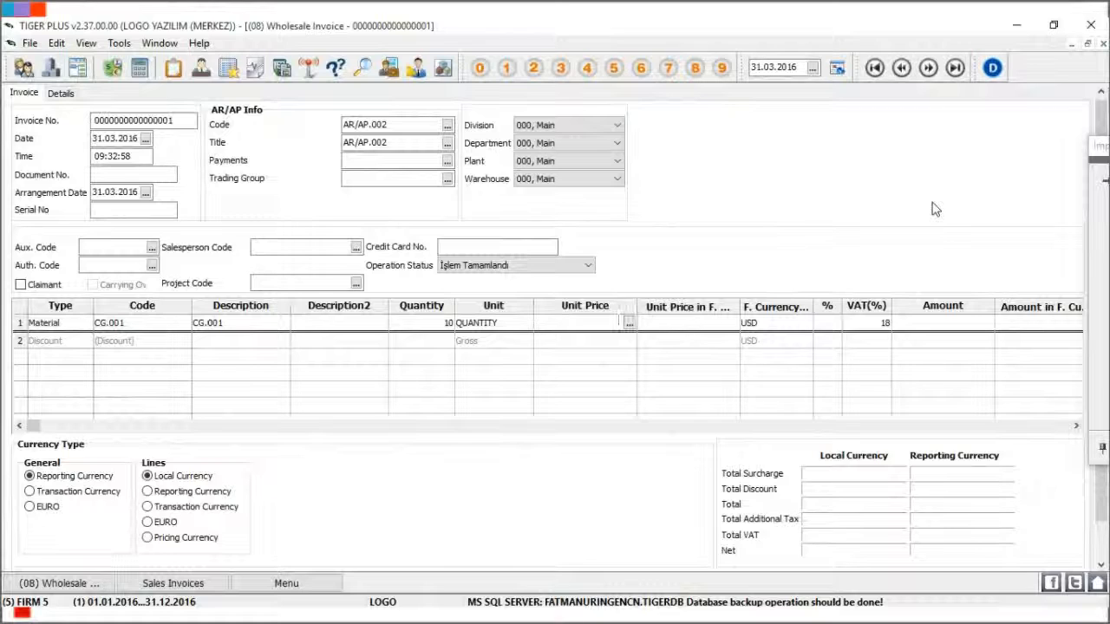
- Set the CG.001 line's unit price to 15 and its VAT rate to 8%
type("15")
key("Tab")
key("Tab")
key("Tab")
key("Tab")
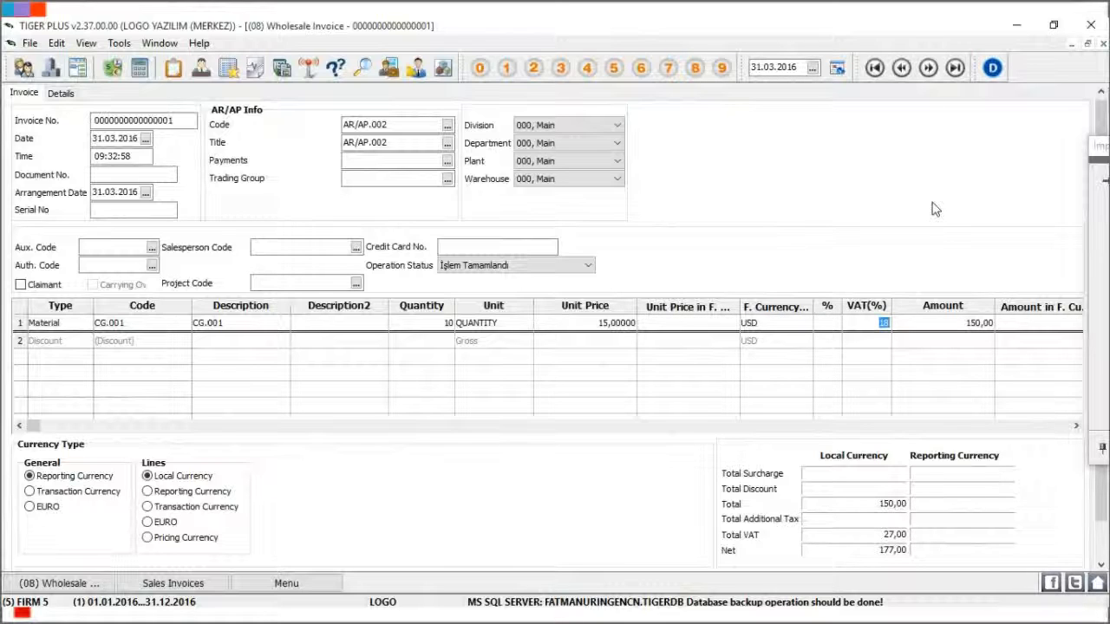
type("8")
key("Tab")
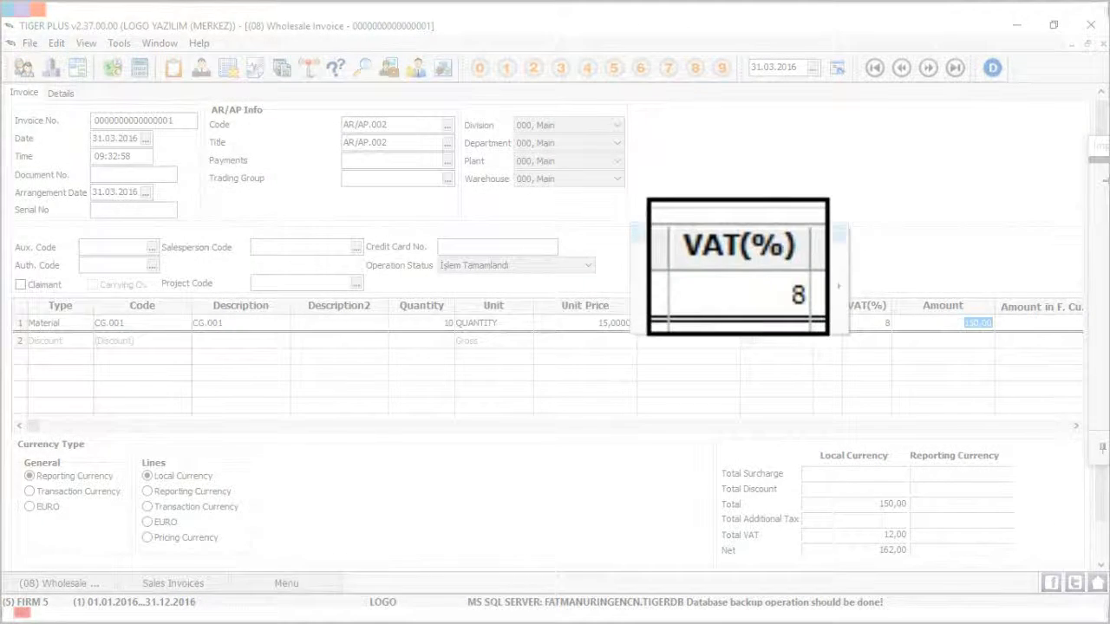
- Check the G/L codes assigned to the wholesale invoice's lines, and save the invoice
right_click(651, 225)
left_click(800, 255)
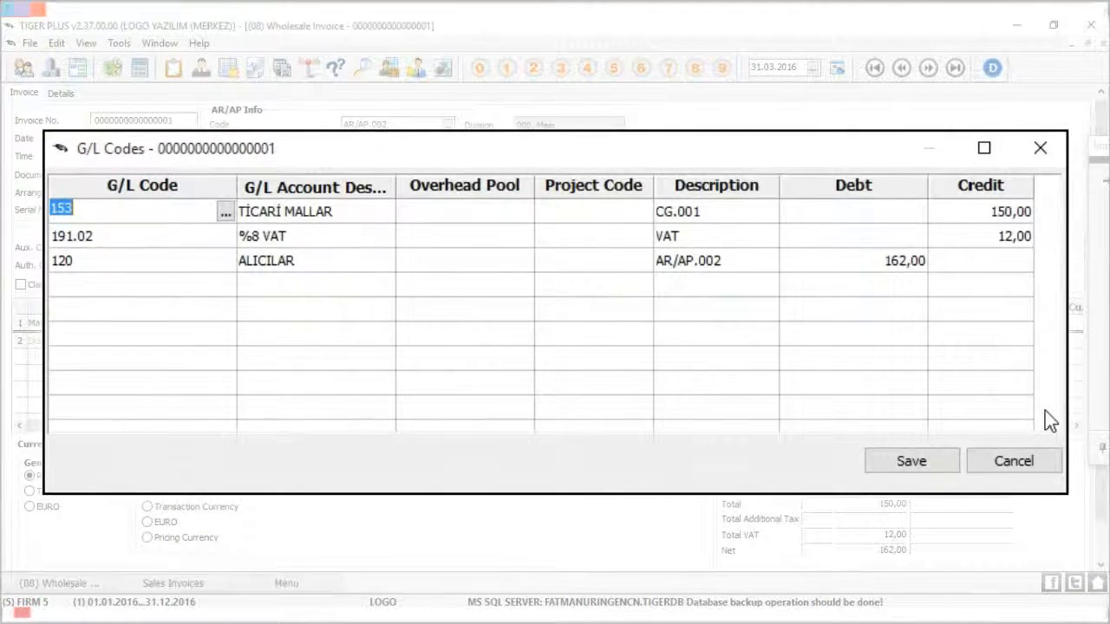
key("ctrl+s")
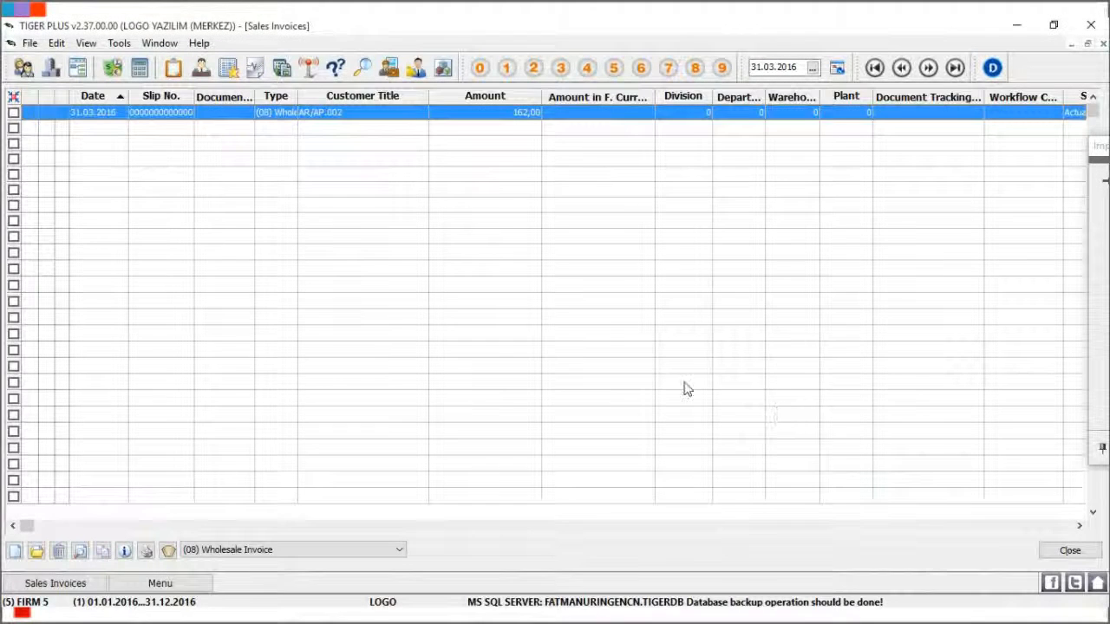
- Open G/L posting for the wholesale invoice and set the Line Combining filter to No
right_click(439, 119)
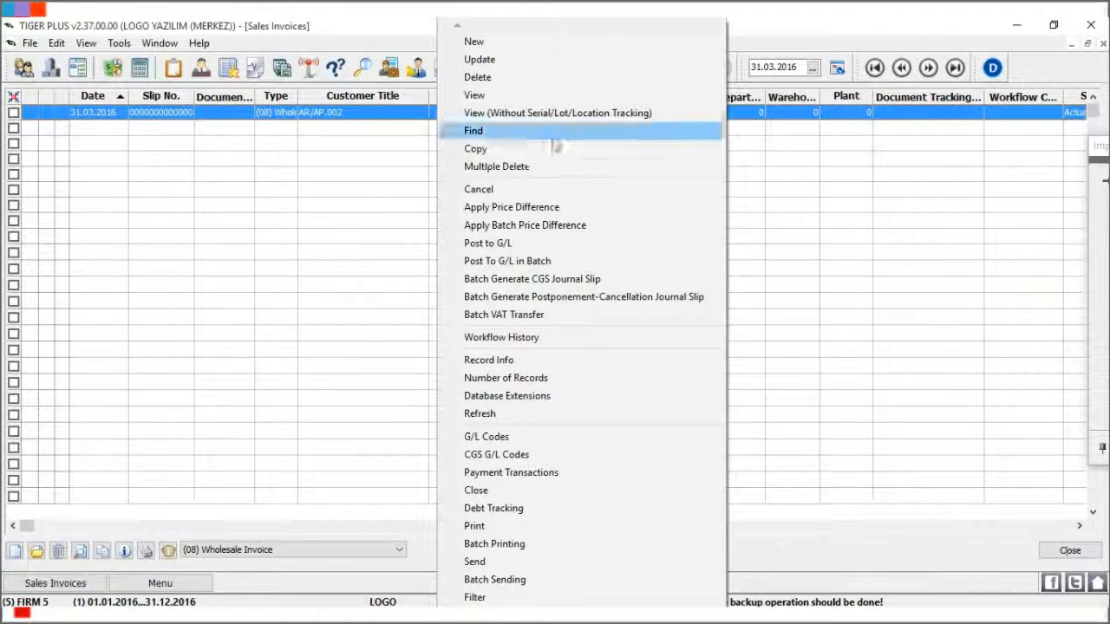
left_click(698, 249)
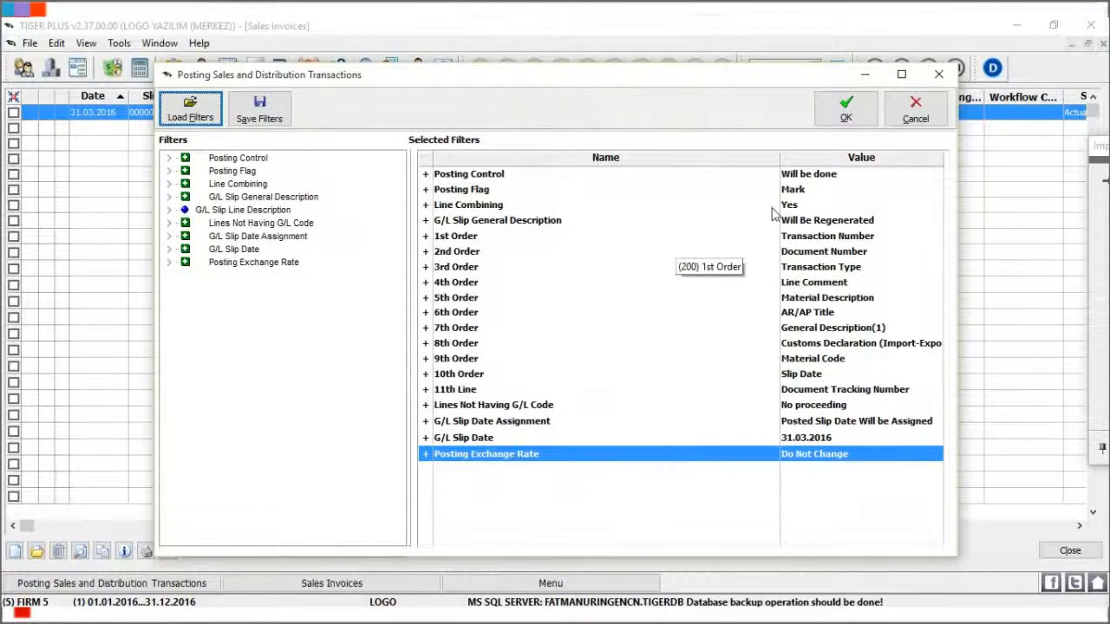
left_click(771, 208)
right_click(685, 349)
left_click(711, 378)
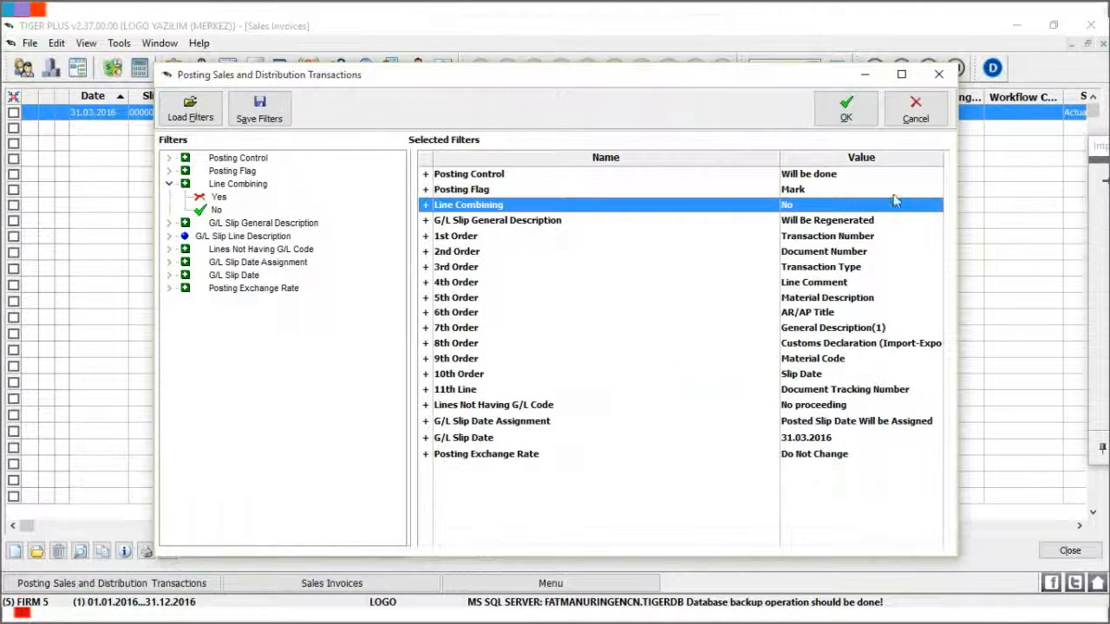
left_click(895, 176)
left_click(891, 189)
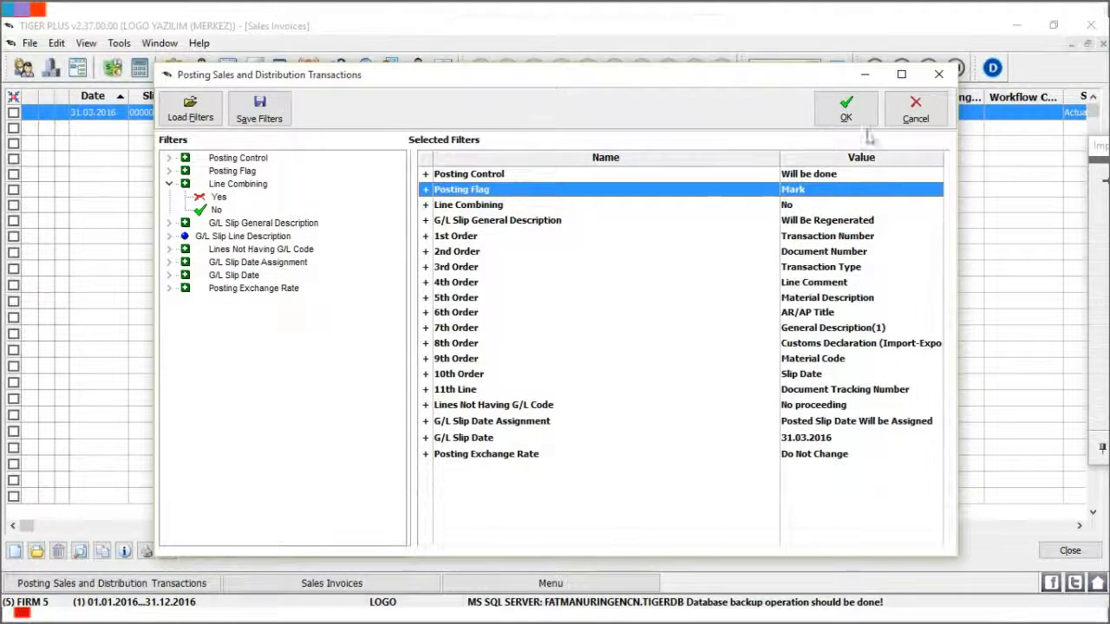
- Run the posting, save the generated journal slip and close the posting report
left_click(853, 112)
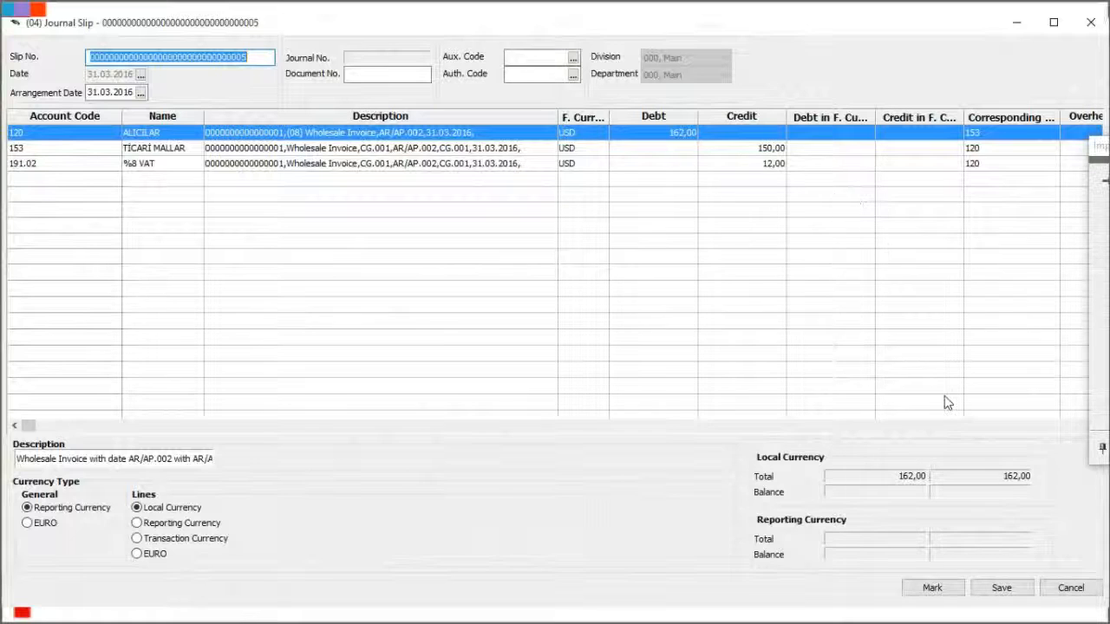
left_click(1002, 589)
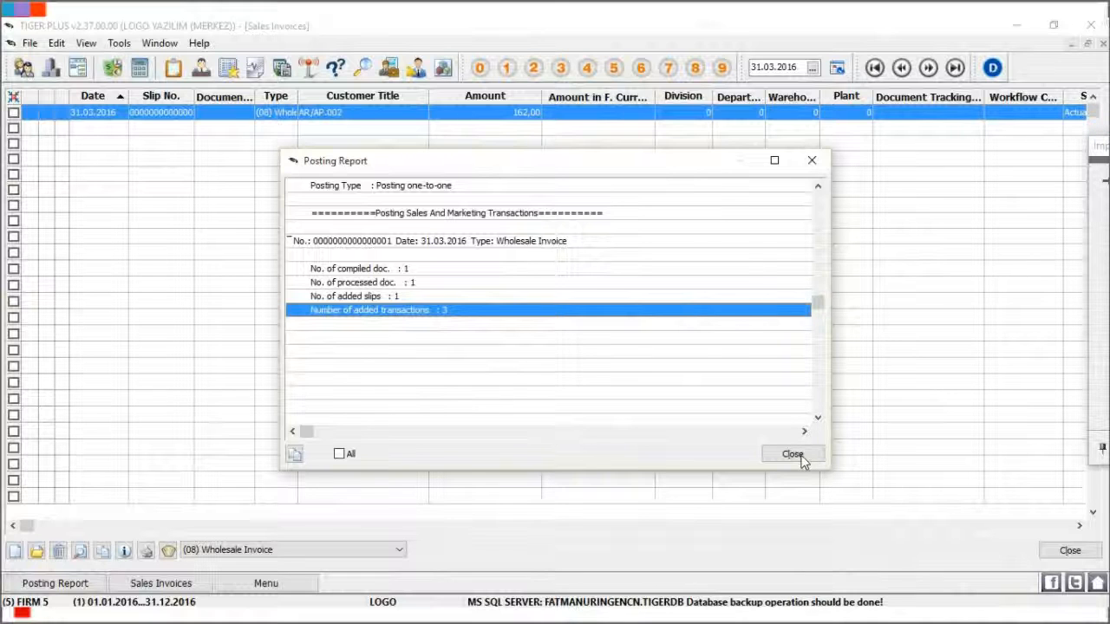
left_click(791, 454)
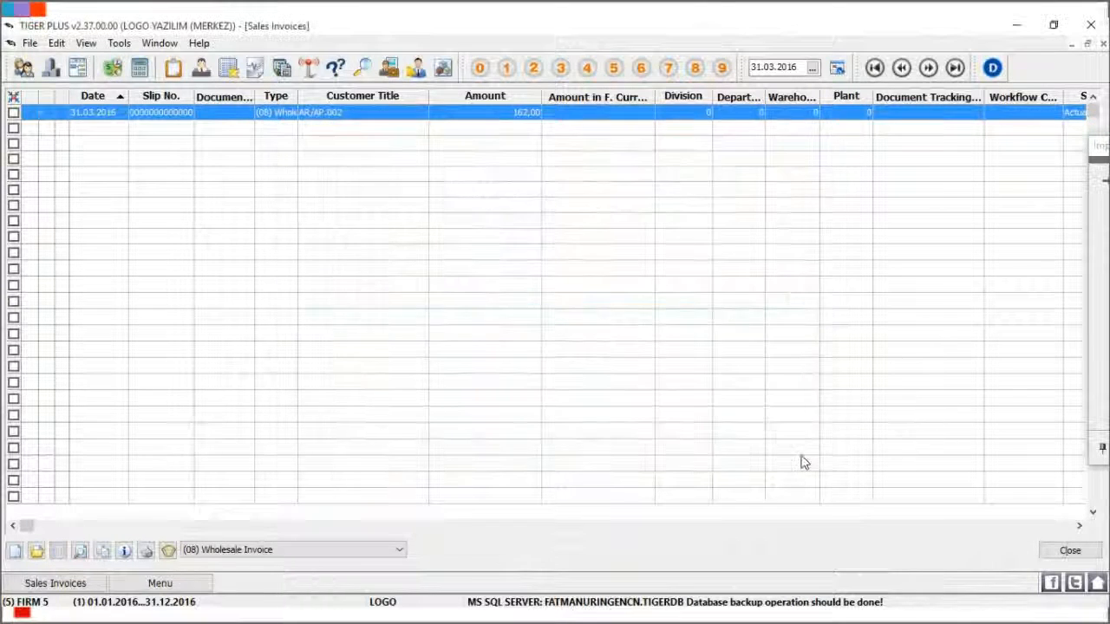
- View the related G/L slip of the posted wholesale invoice and close the slip and the Sales Invoices list
right_click(407, 118)
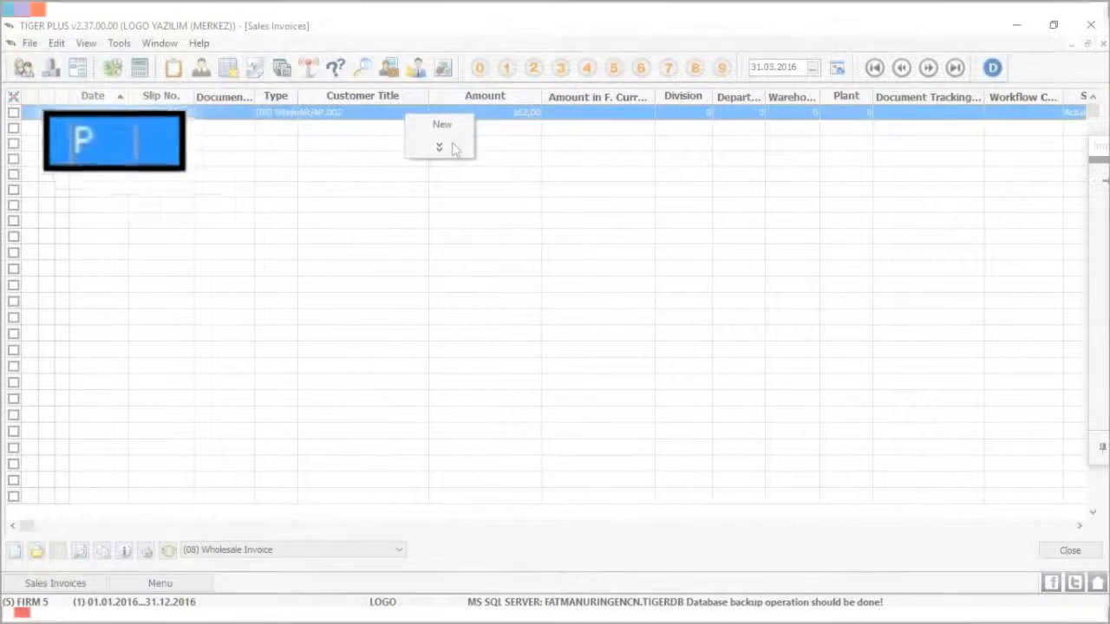
left_click(439, 147)
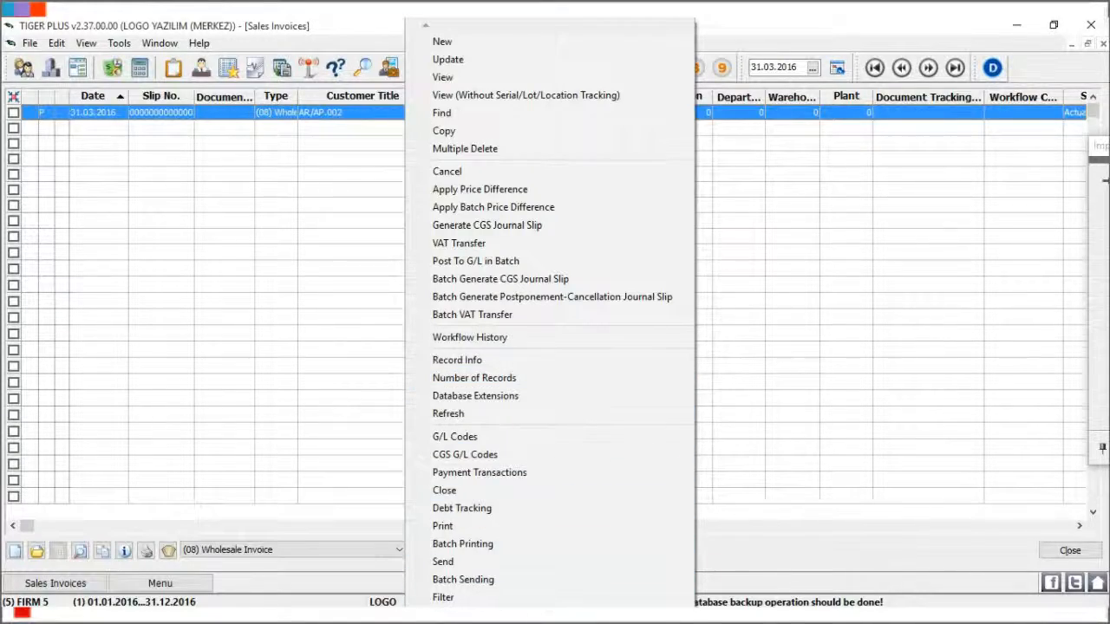
mouse_move(478, 610)
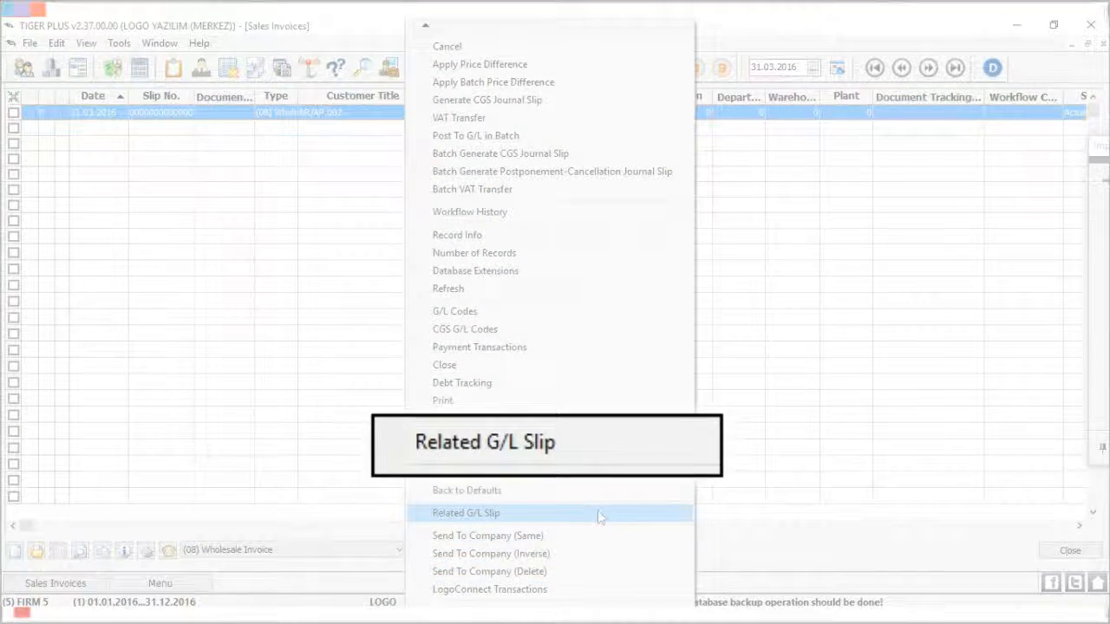
left_click(641, 513)
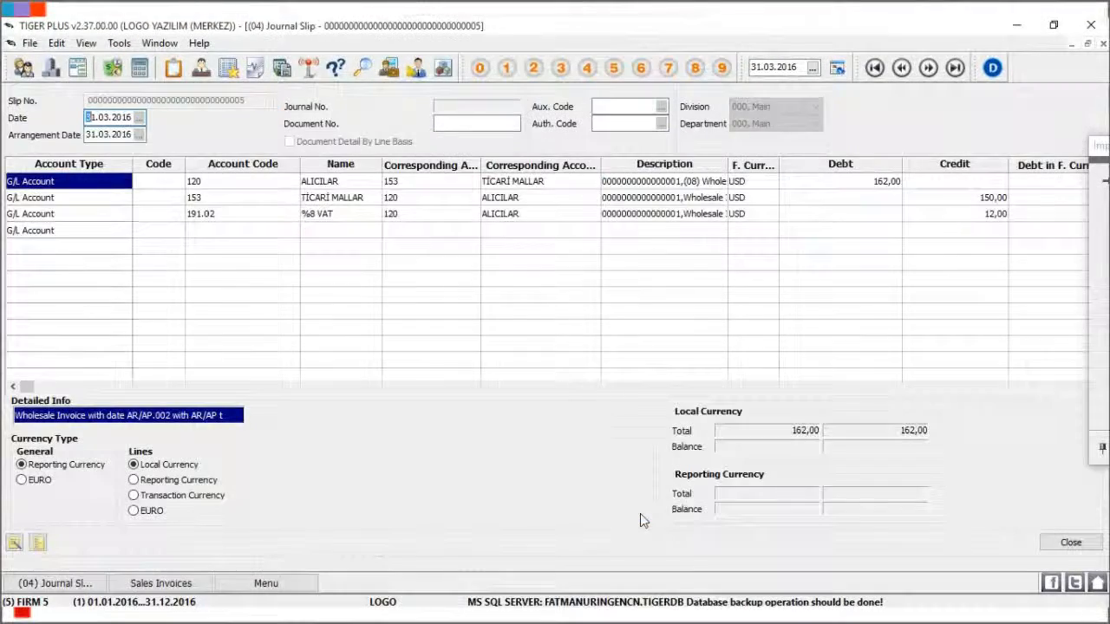
left_click(1071, 543)
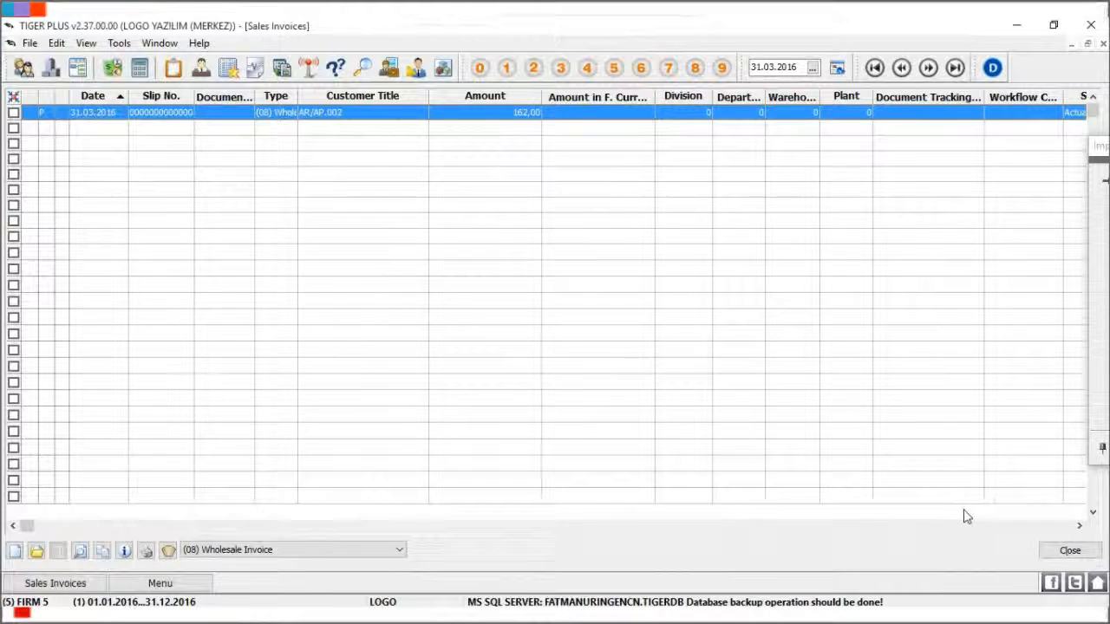
left_click(1068, 549)
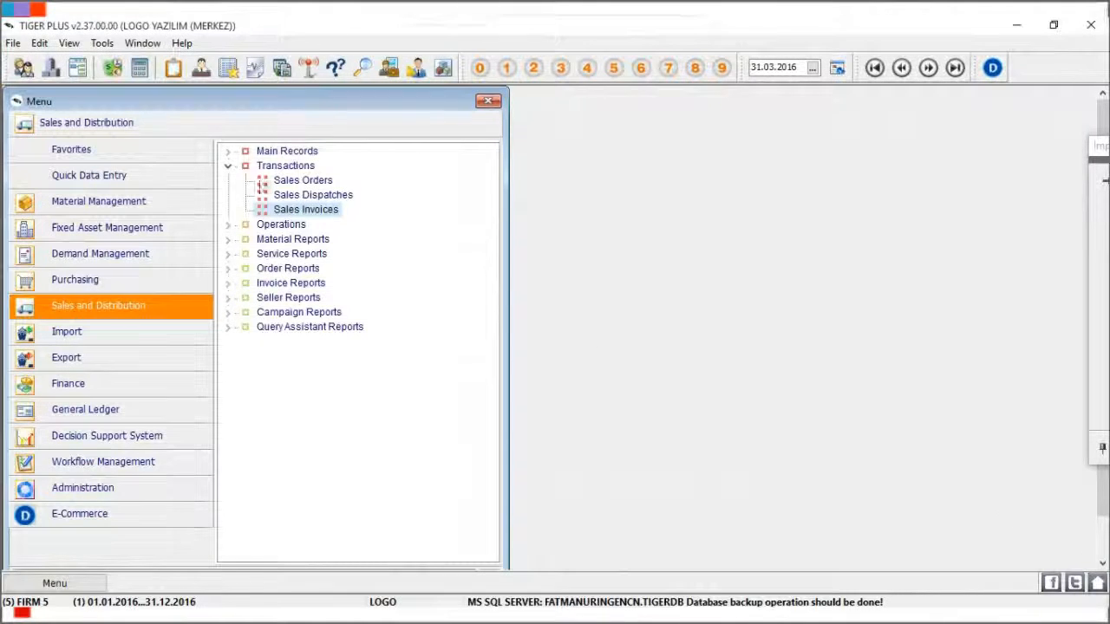
- Open the Automatic Posting Parameters among the administration definitions and set Automatic Posting to Yes
left_click(228, 166)
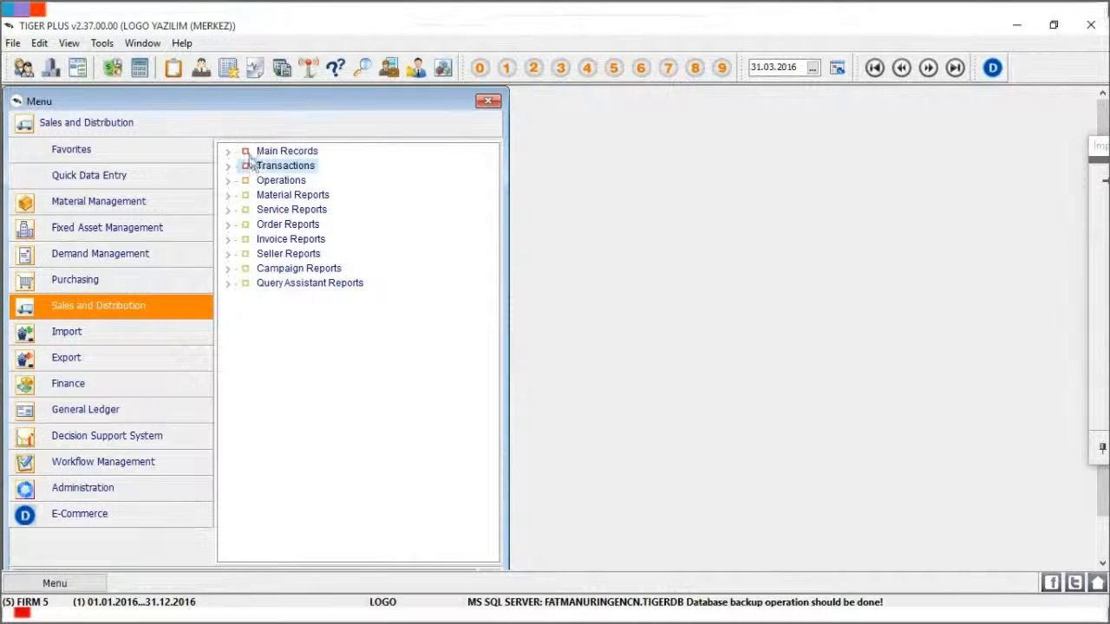
left_click(179, 487)
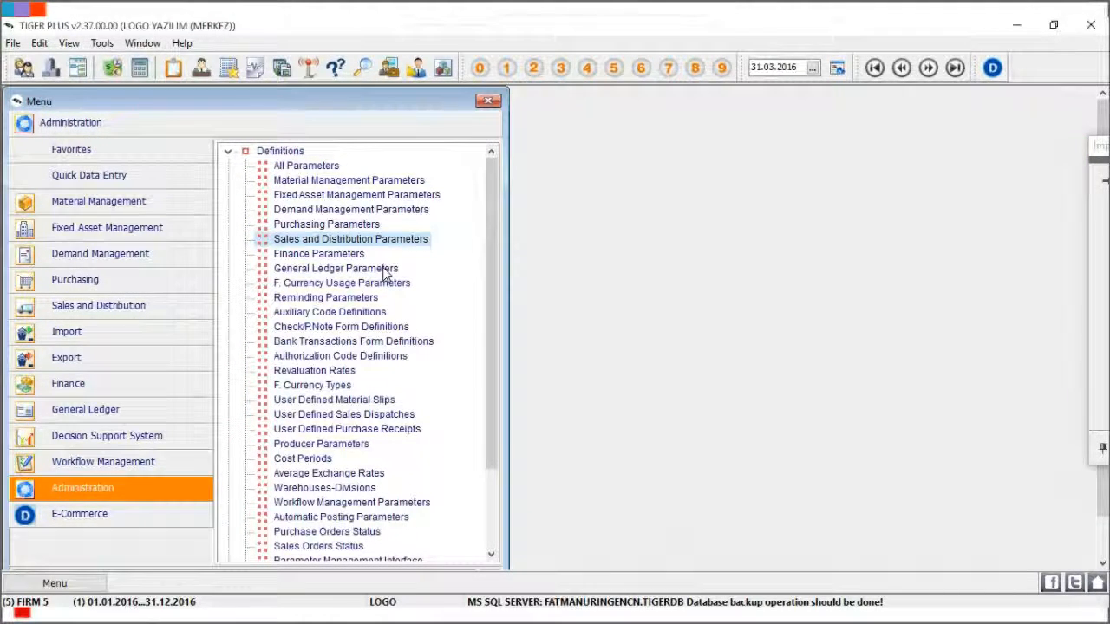
scroll(383, 272, "down", 1)
scroll(383, 272, "down", 1)
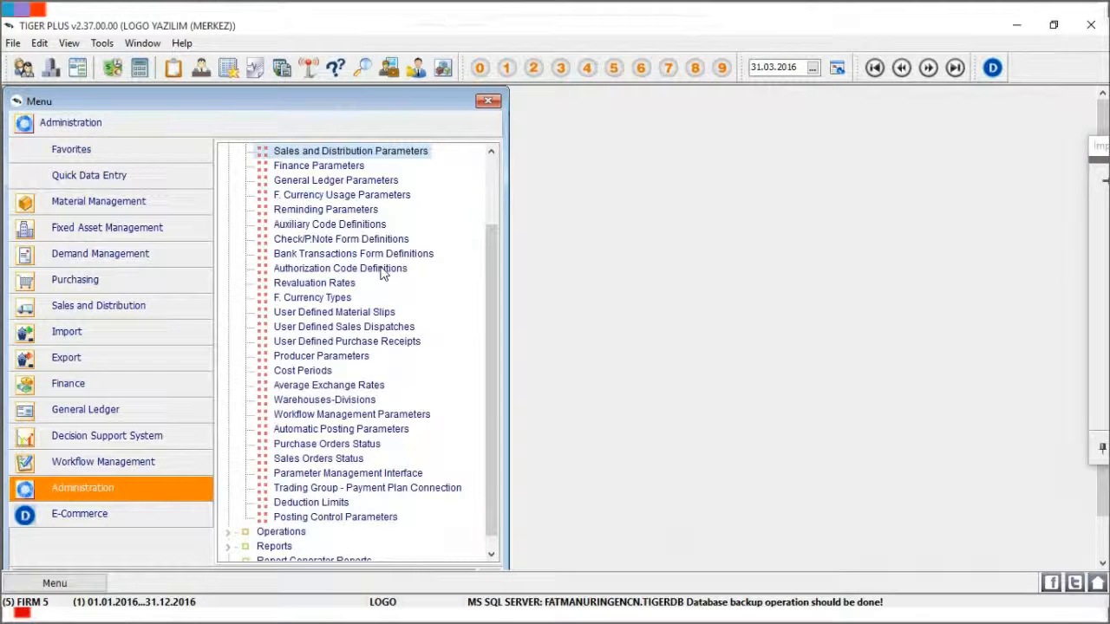
left_click(381, 517)
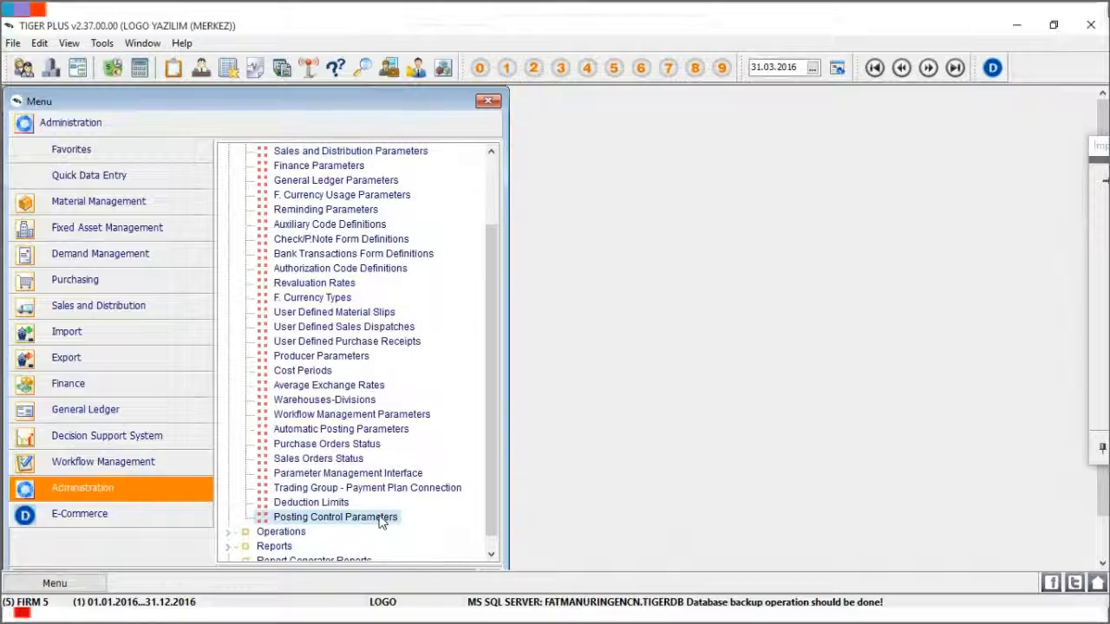
left_click(384, 428)
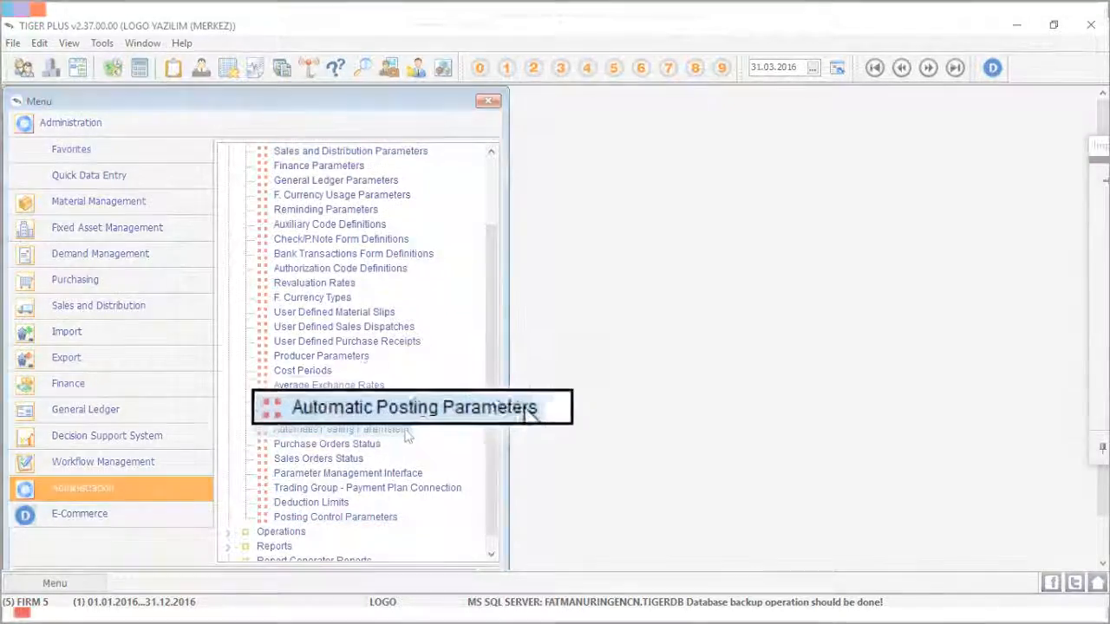
double_click(407, 430)
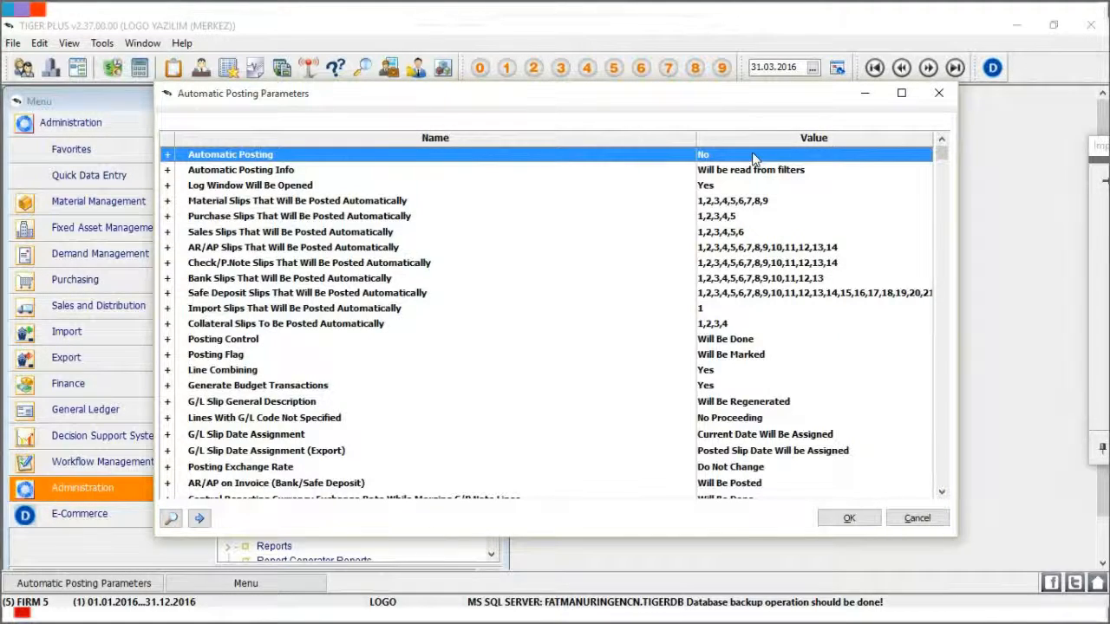
double_click(751, 156)
left_click(579, 328)
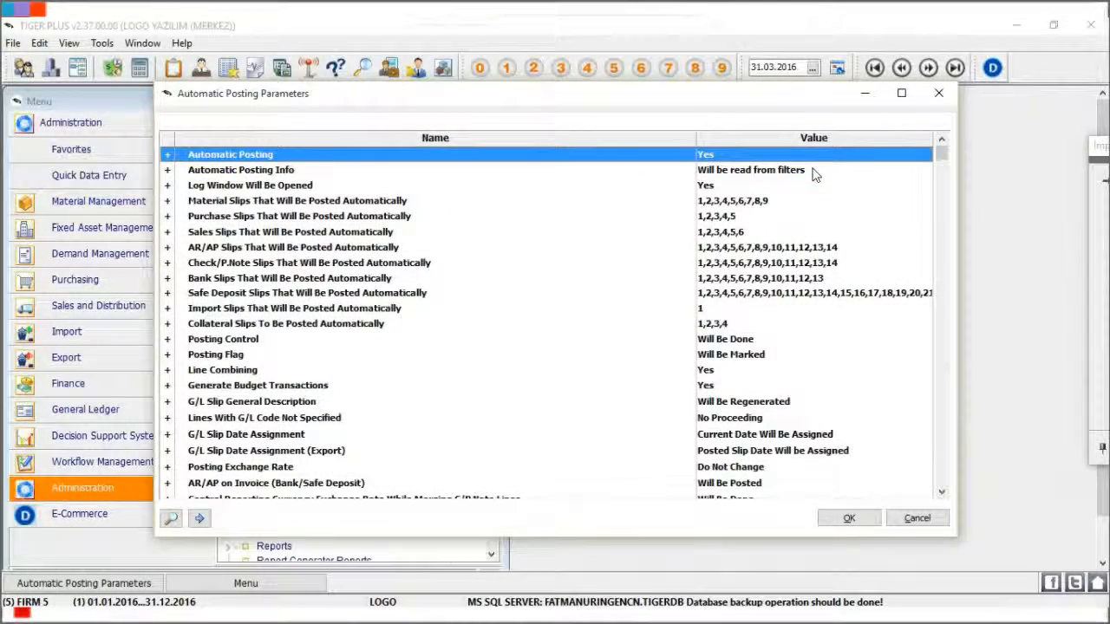
- Set the Line Combining parameter to No and save the automatic posting parameters
left_click(813, 172)
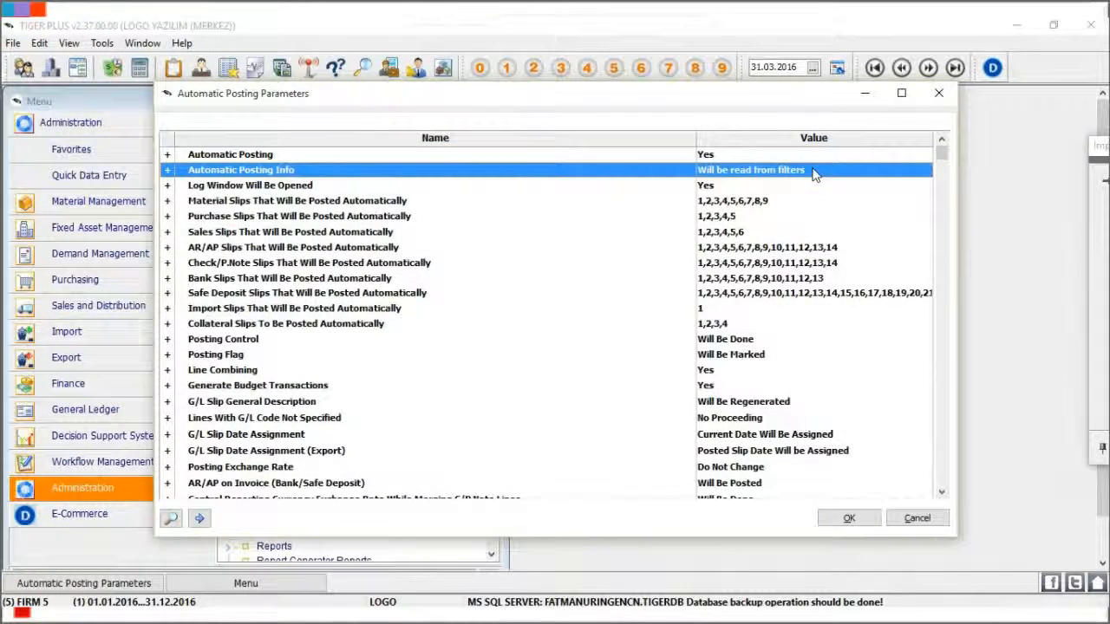
left_click(901, 93)
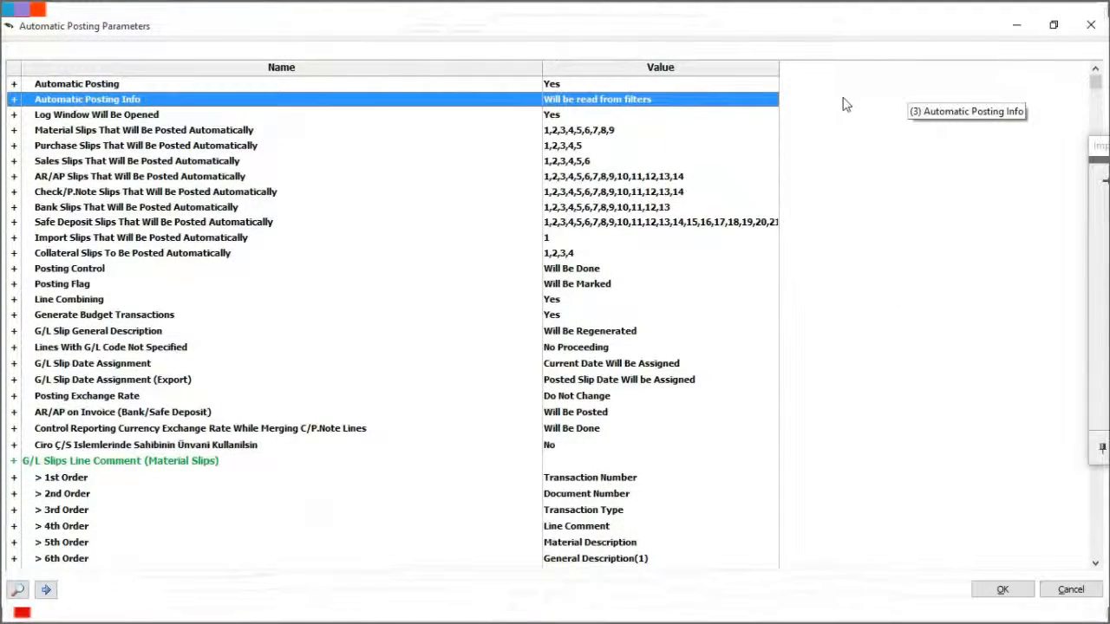
left_click(614, 270)
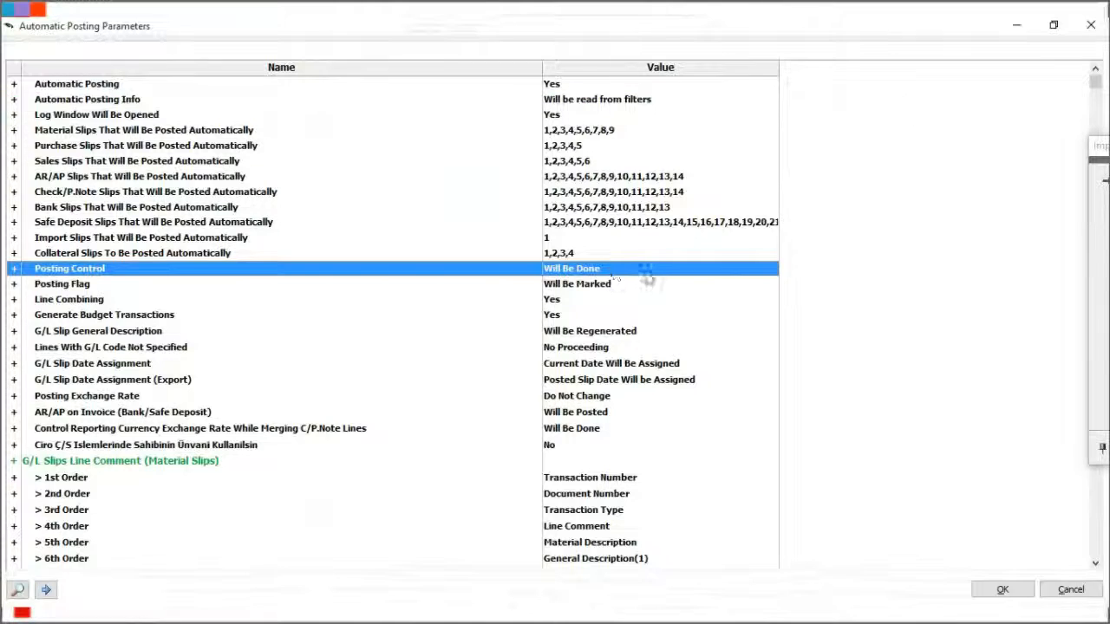
left_click(663, 286)
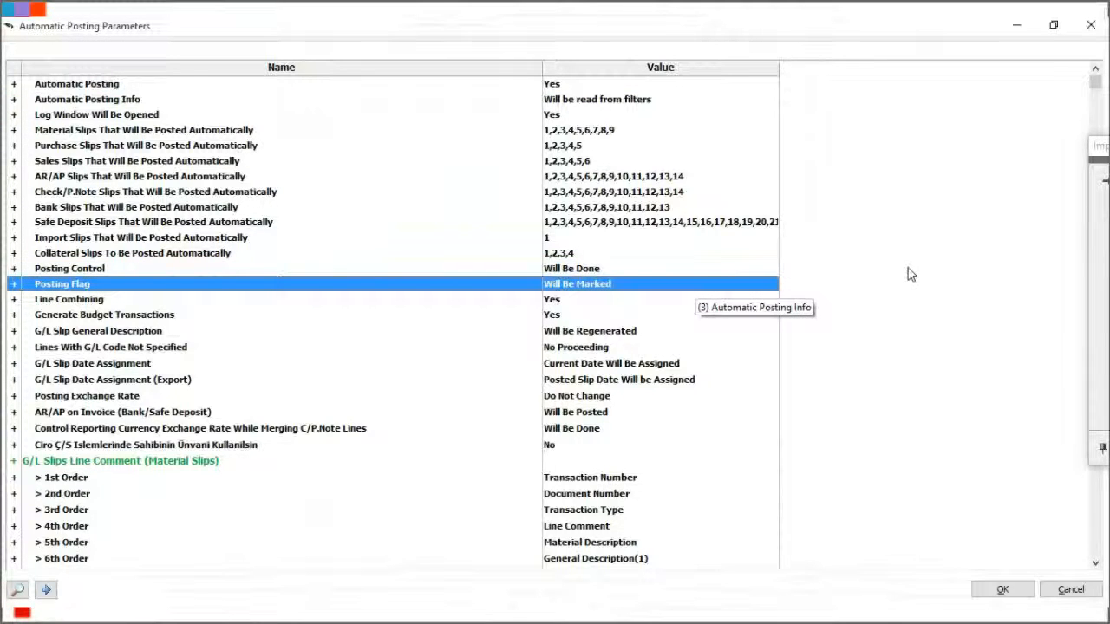
left_click(639, 301)
left_click(585, 344)
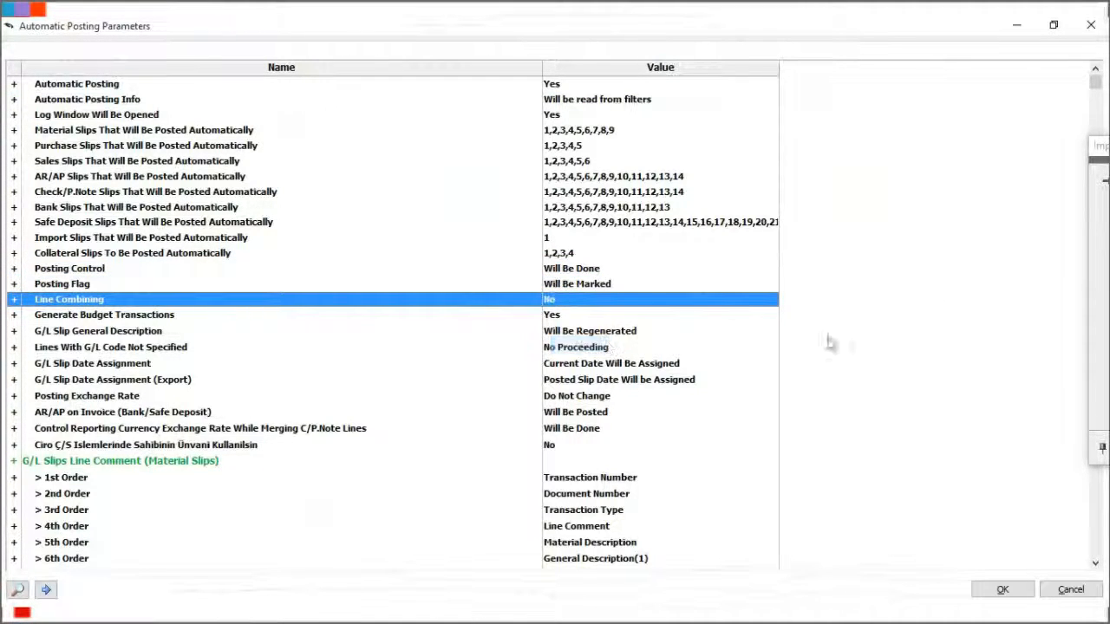
left_click(995, 591)
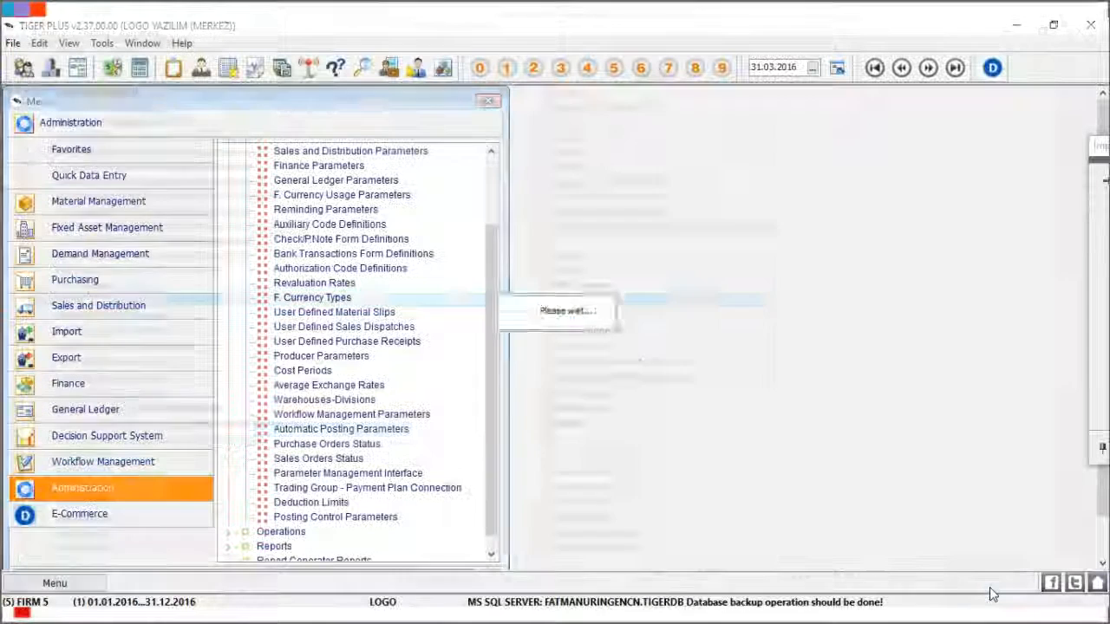
- Create a new wholesale invoice in Sales Invoices for AR/AP.002, accepting the unit price adjustment
left_click(141, 312)
left_click(276, 170)
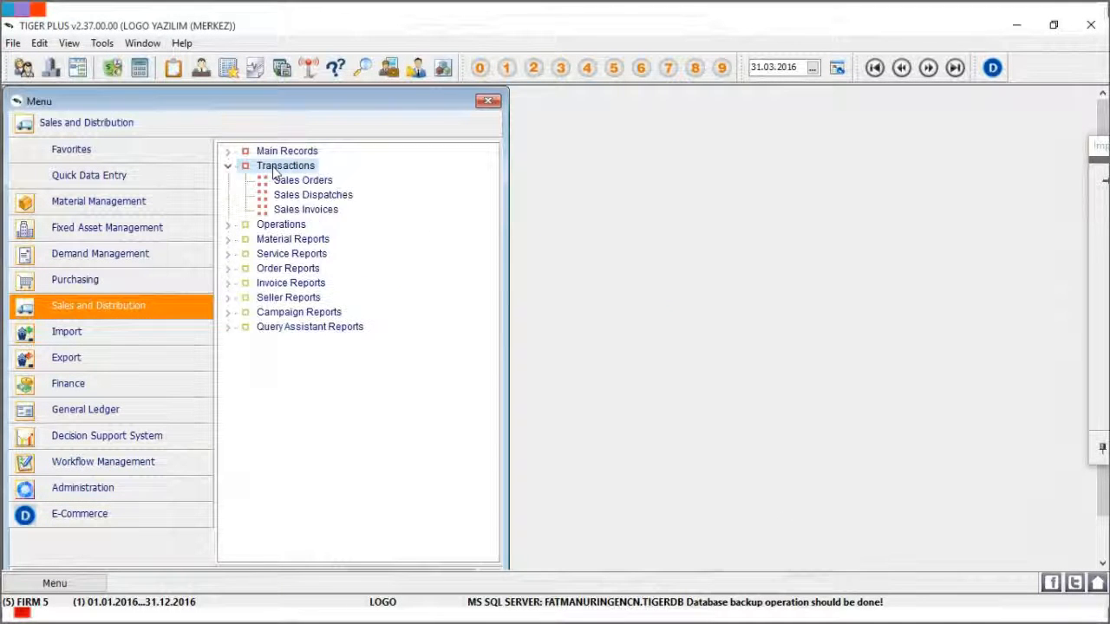
double_click(337, 209)
double_click(387, 103)
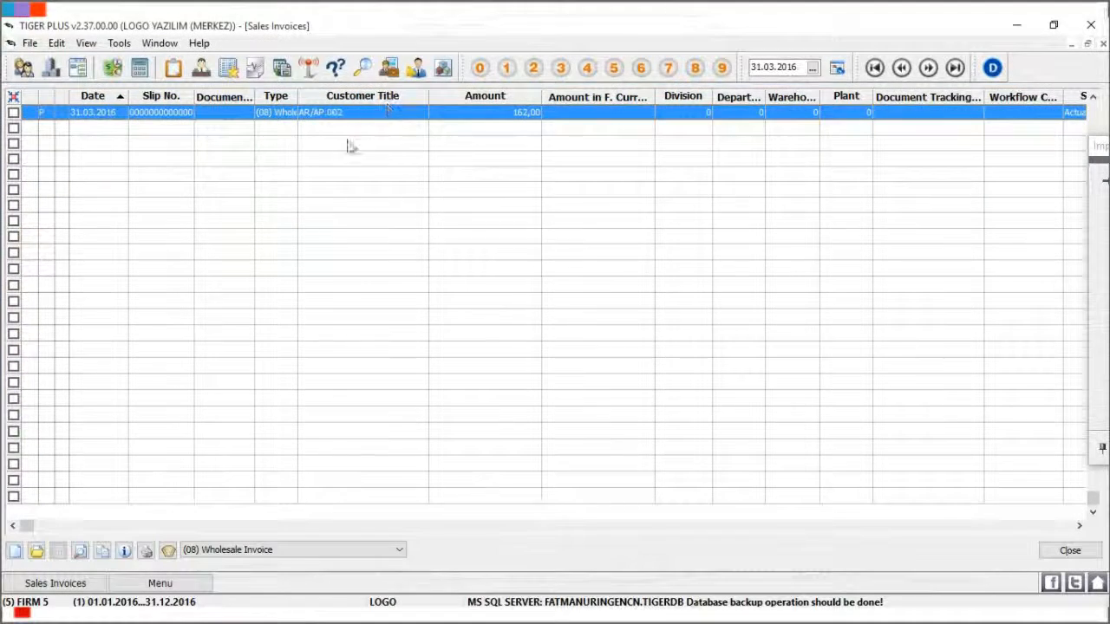
right_click(348, 145)
left_click(433, 159)
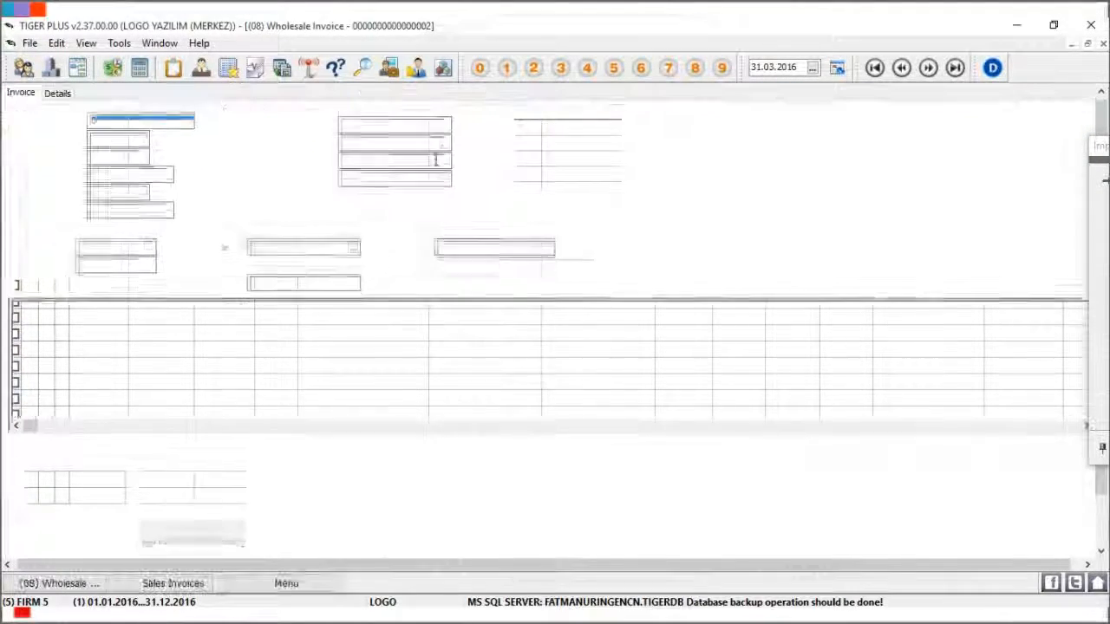
left_click(445, 125)
left_click(444, 140)
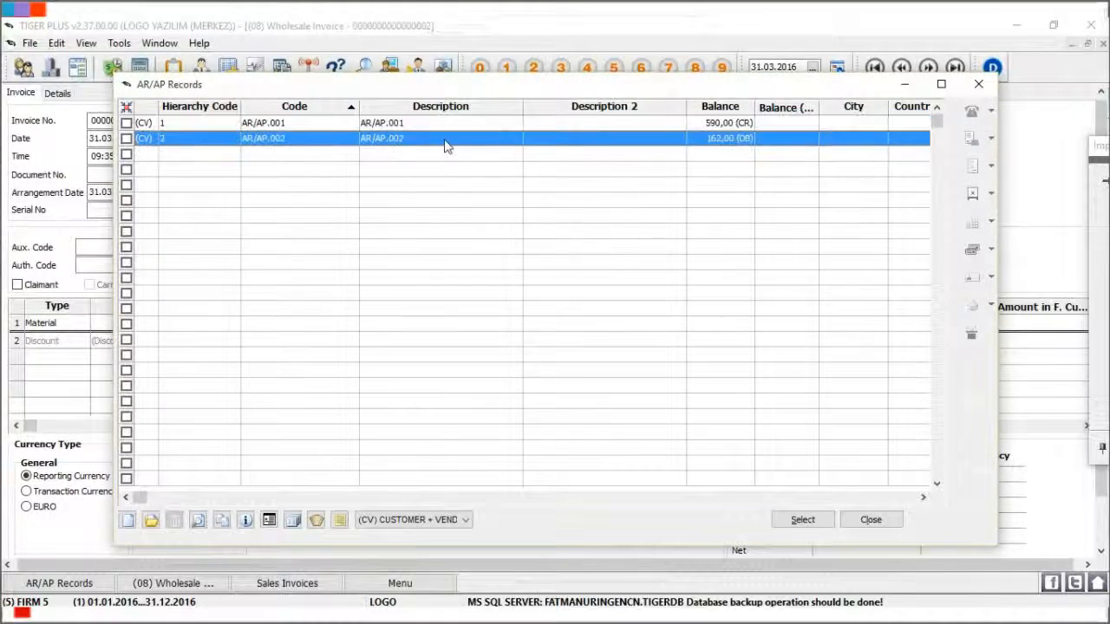
double_click(445, 141)
left_click(518, 338)
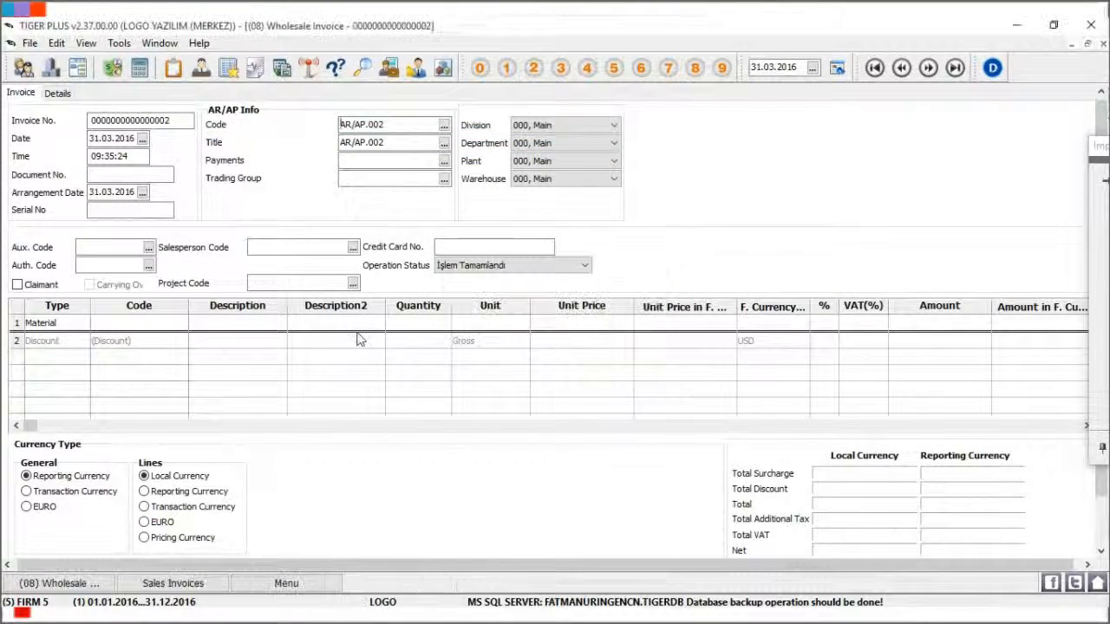
- Add a material line for CG.001 to the invoice with quantity 5 and unit price 16
left_click(160, 322)
left_click(181, 322)
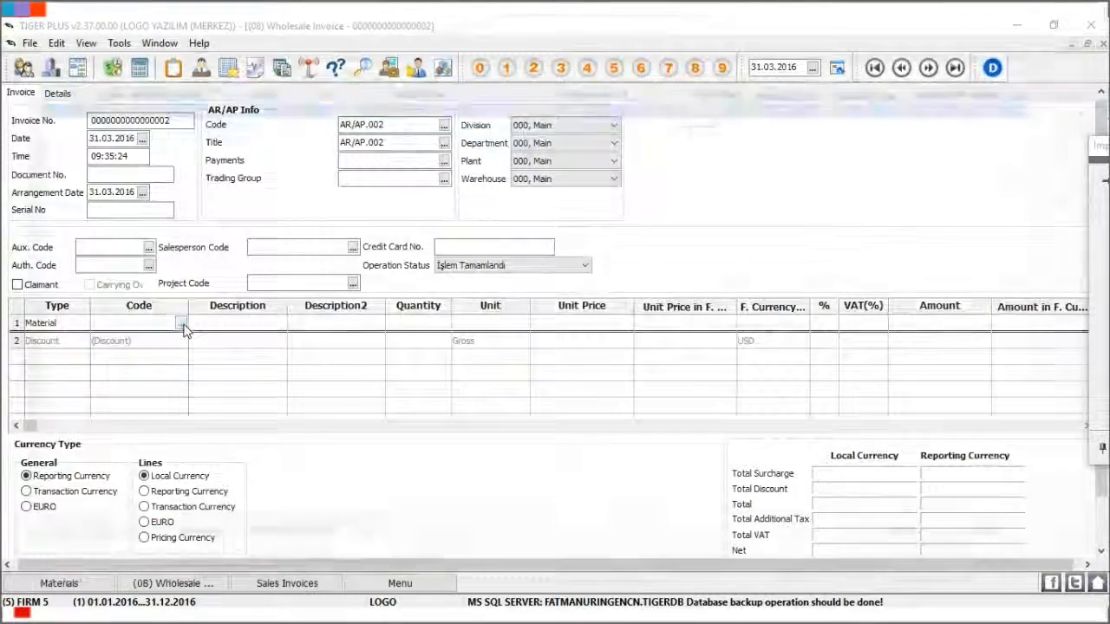
double_click(463, 107)
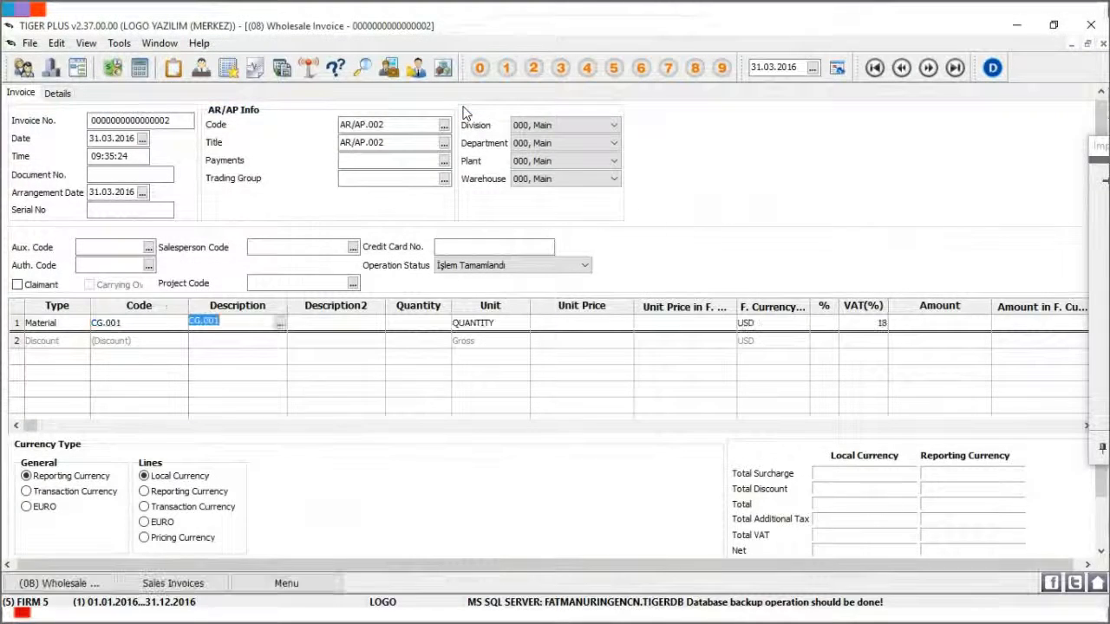
left_click(430, 324)
type("5")
key("Tab")
key("Tab")
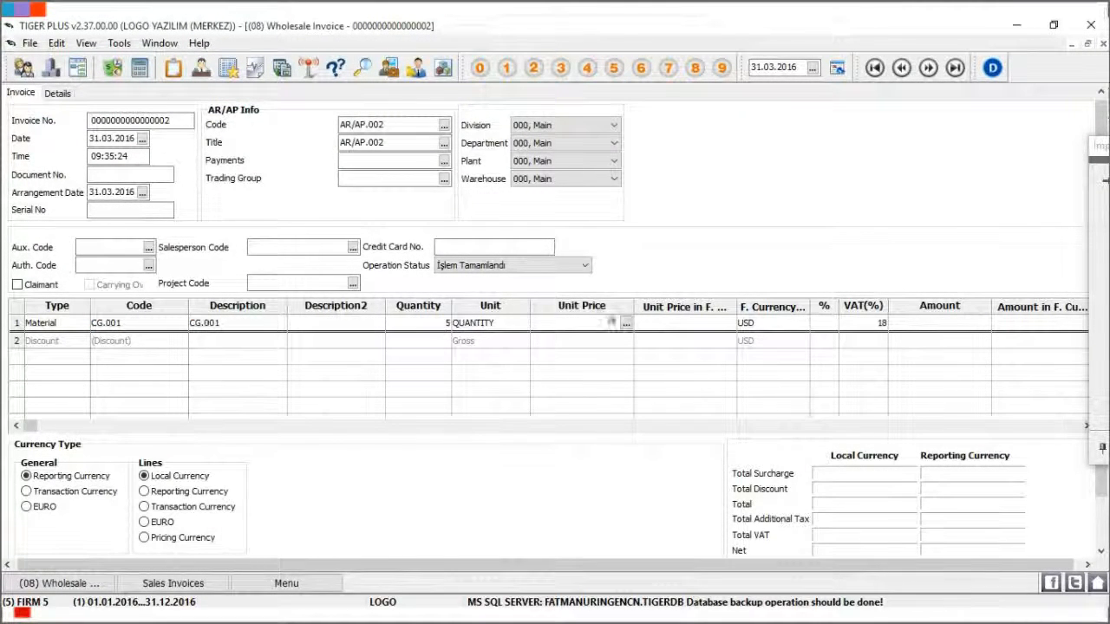
type("16")
key("Tab")
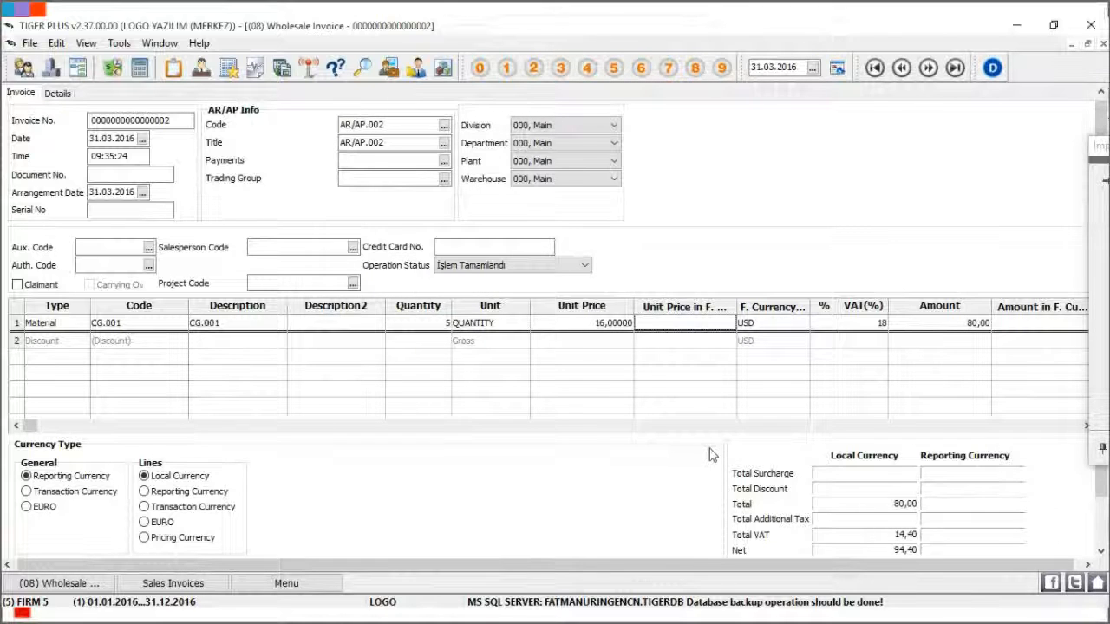
- Save the wholesale invoice and the journal slip generated from it by automatic posting
left_click(1101, 542)
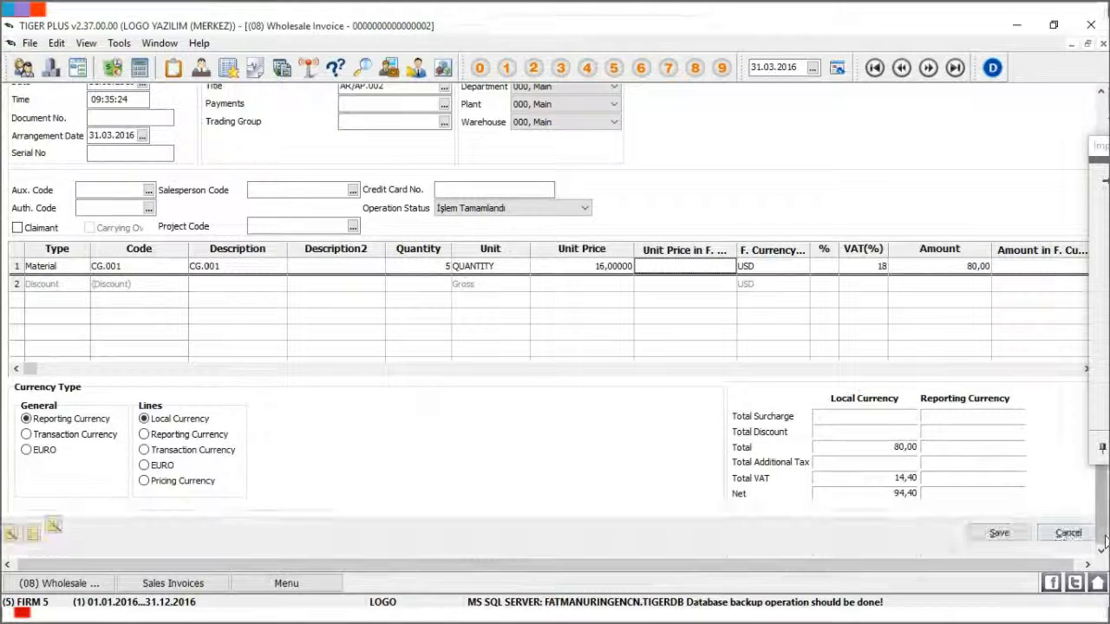
left_click(1004, 532)
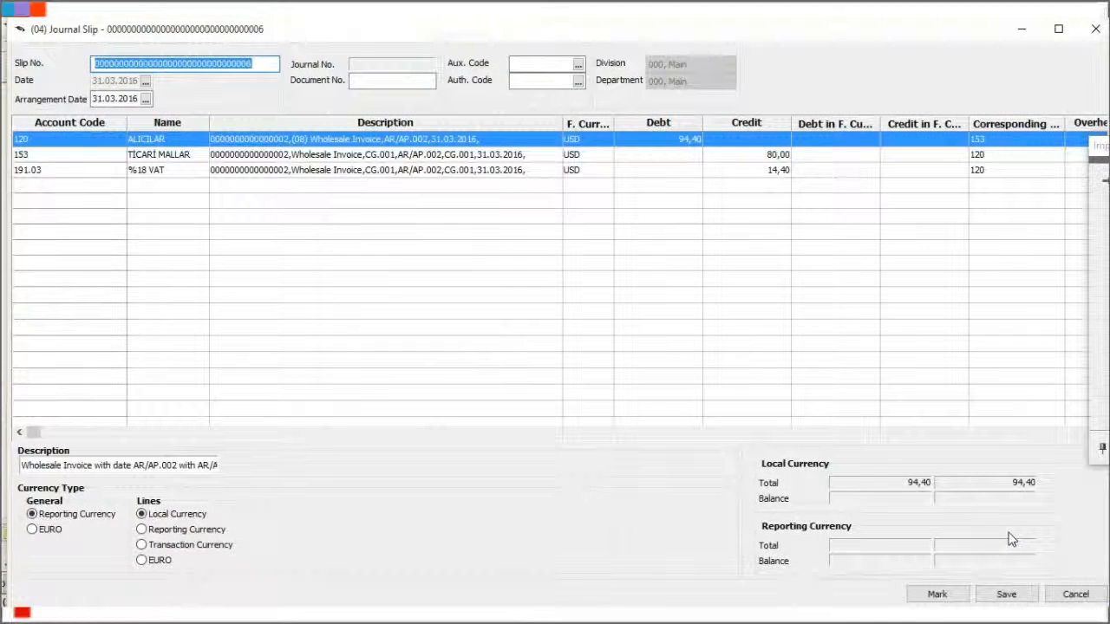
left_click(1025, 598)
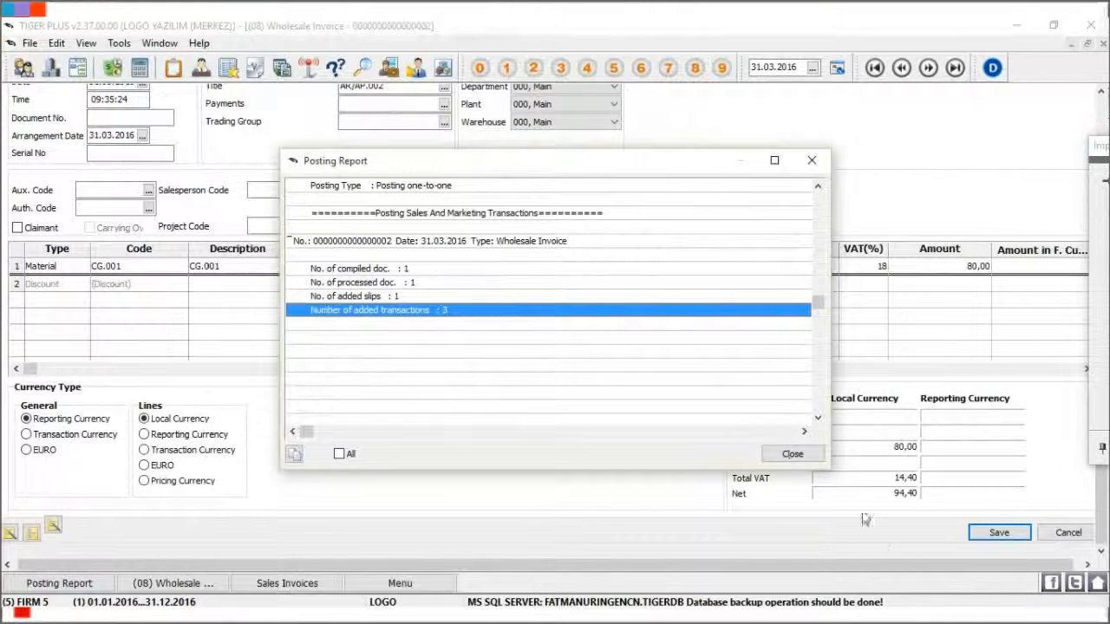
- Close the posting report and view the related G/L slip of the newly saved wholesale invoice
left_click(792, 454)
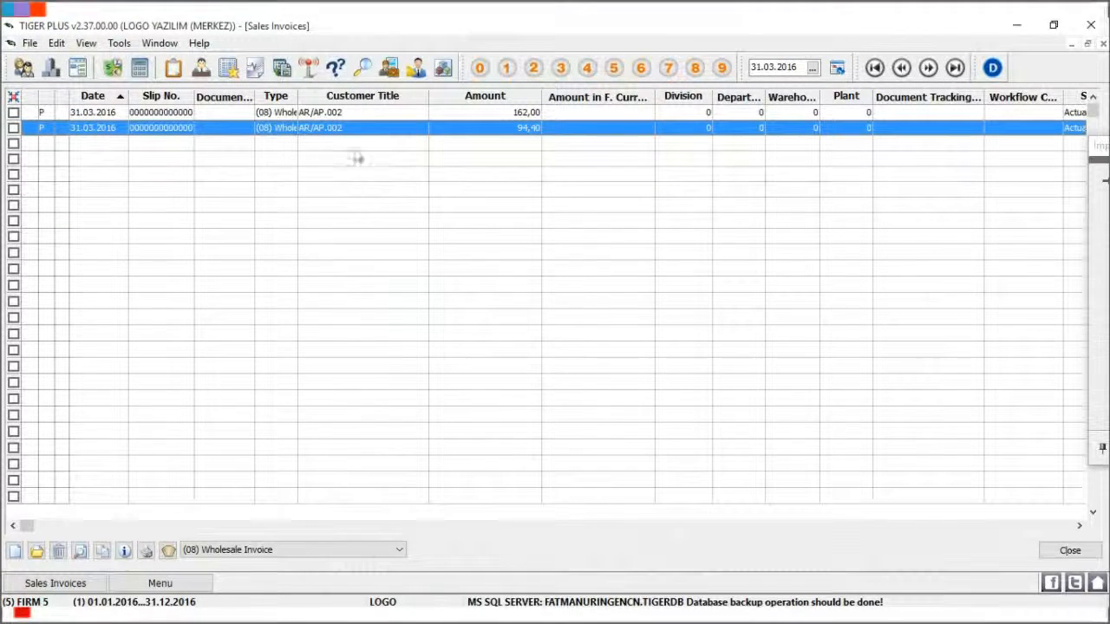
right_click(384, 132)
left_click(490, 167)
- Create another wholesale invoice for AR/AP.002, accepting the unit price adjustment
right_click(370, 182)
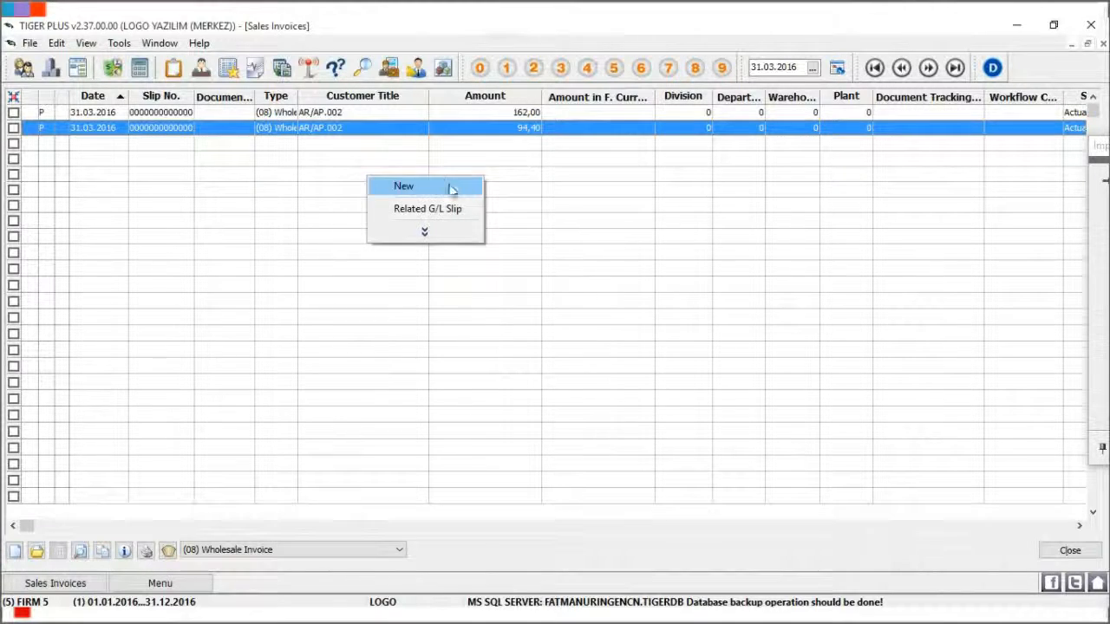
left_click(448, 185)
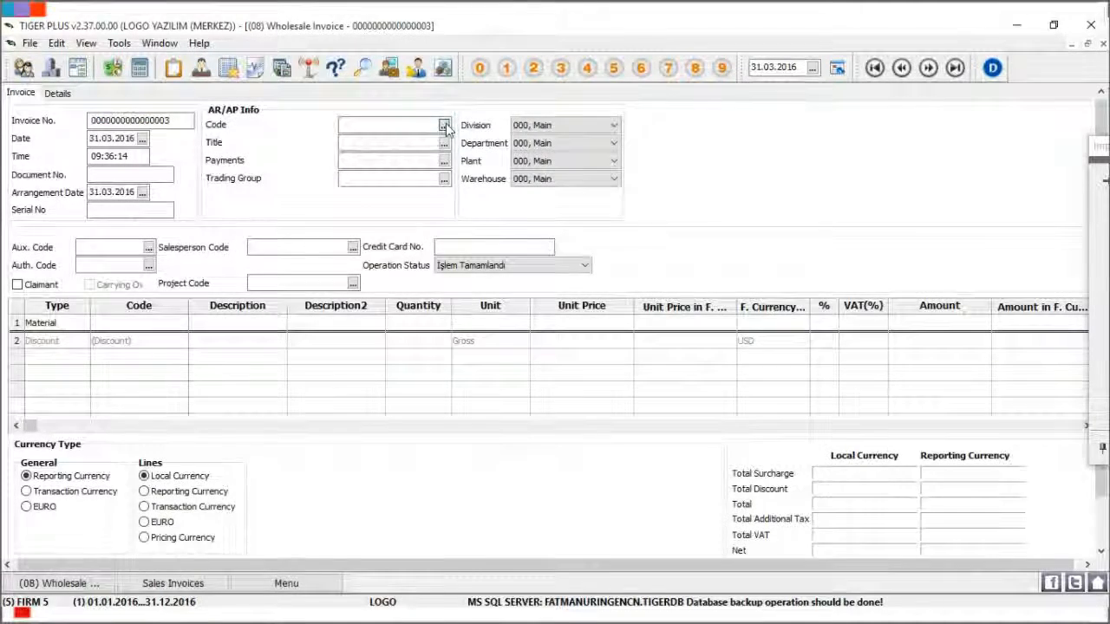
left_click(444, 125)
double_click(442, 143)
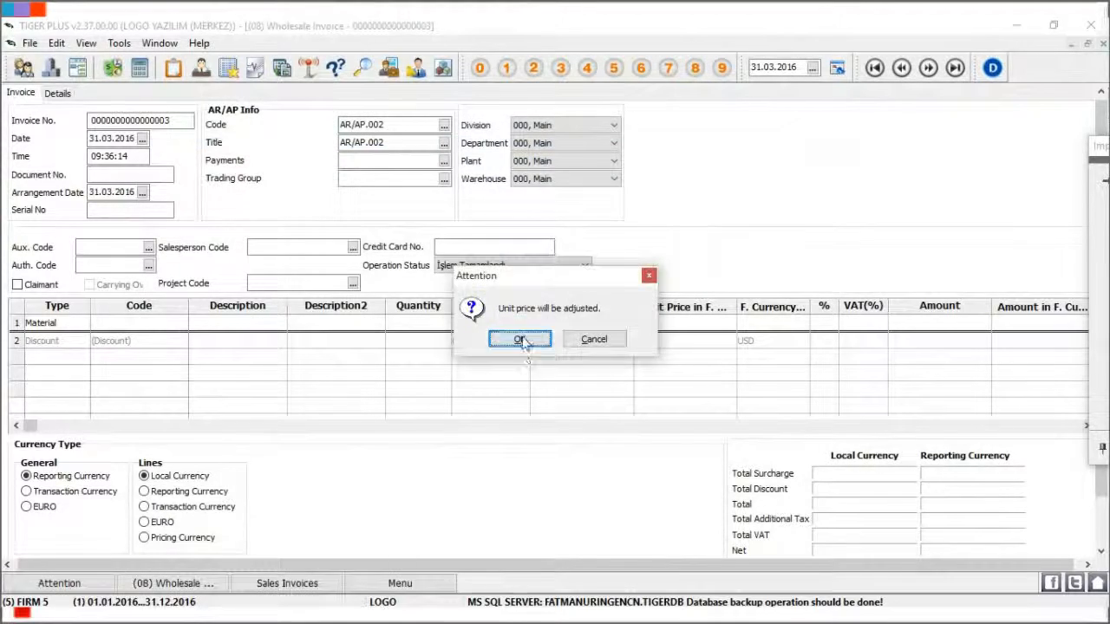
left_click(526, 338)
- Enter material CG.001 on the new invoice's first line with quantity 5 and unit price 14
left_click(162, 325)
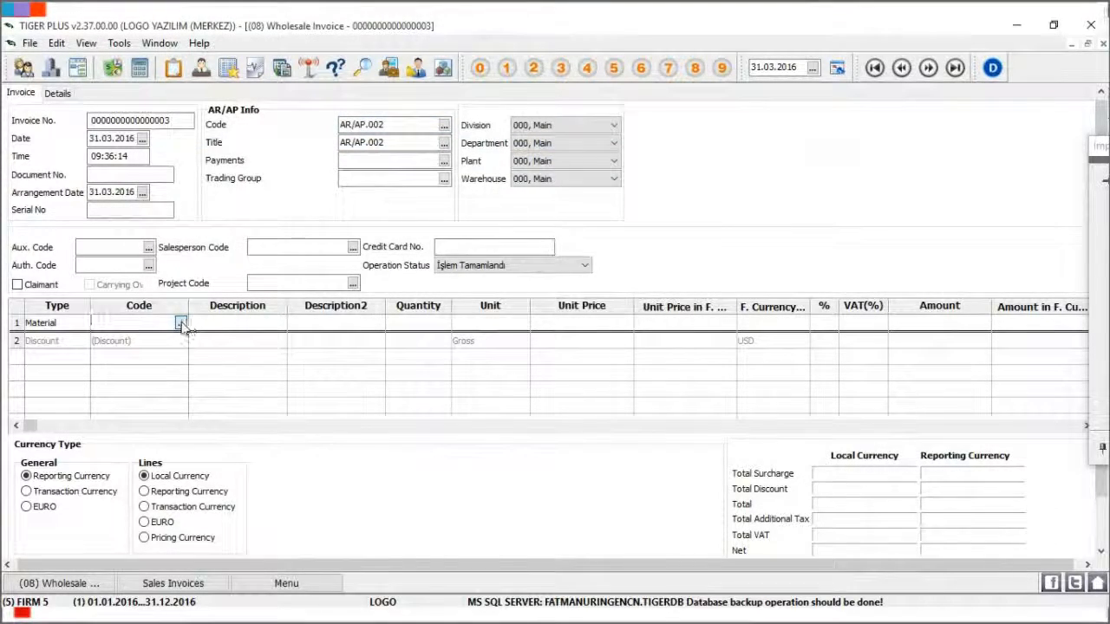
left_click(181, 324)
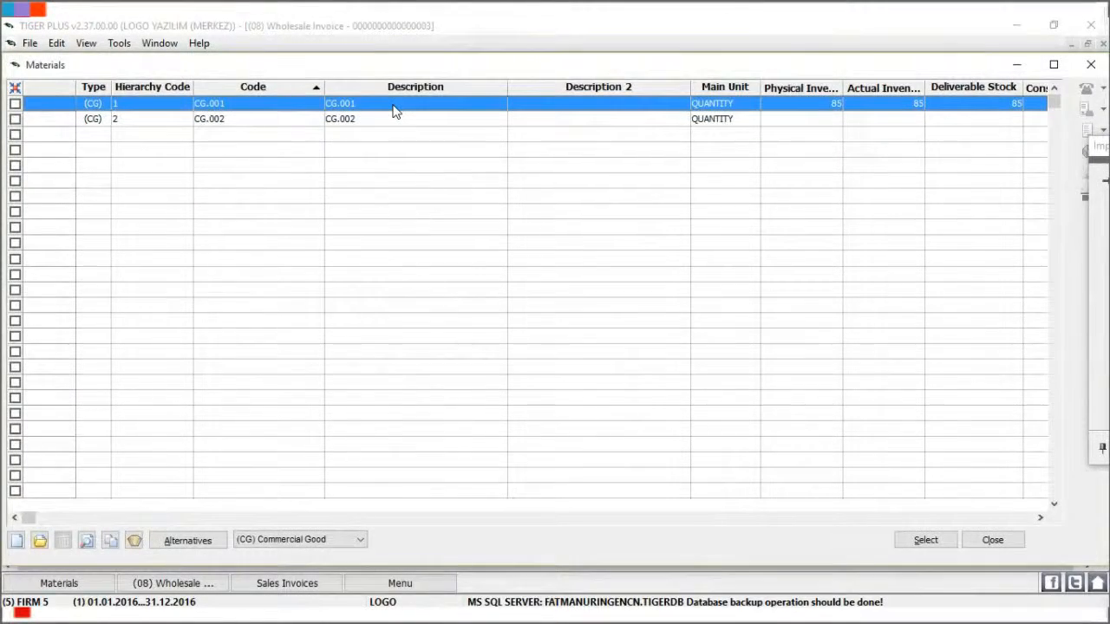
double_click(393, 110)
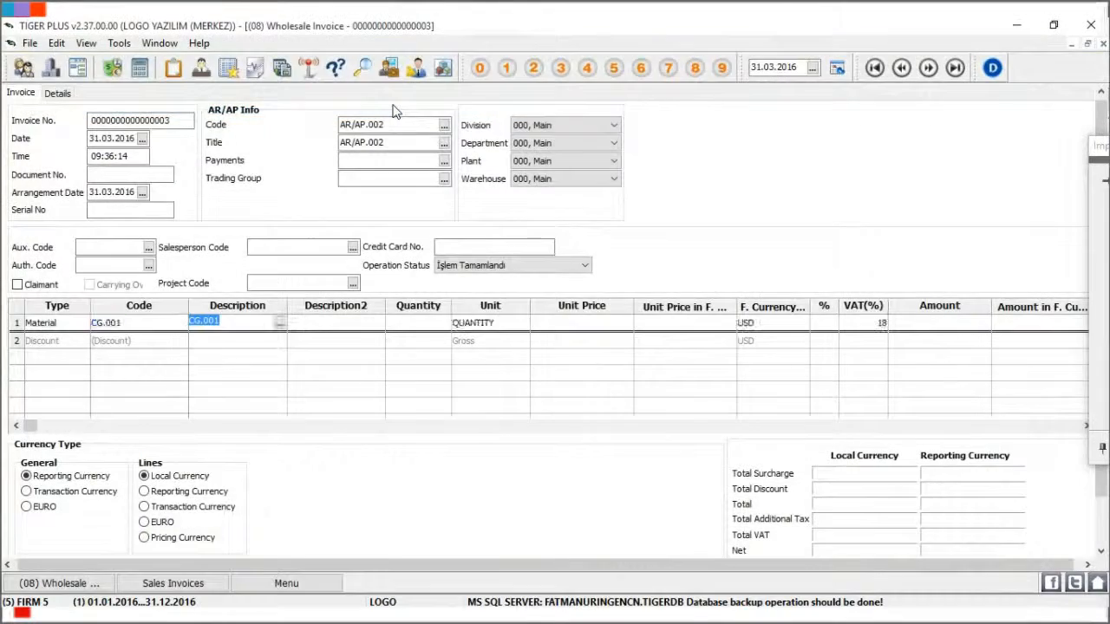
left_click(418, 324)
type("5")
key("Tab")
key("Tab")
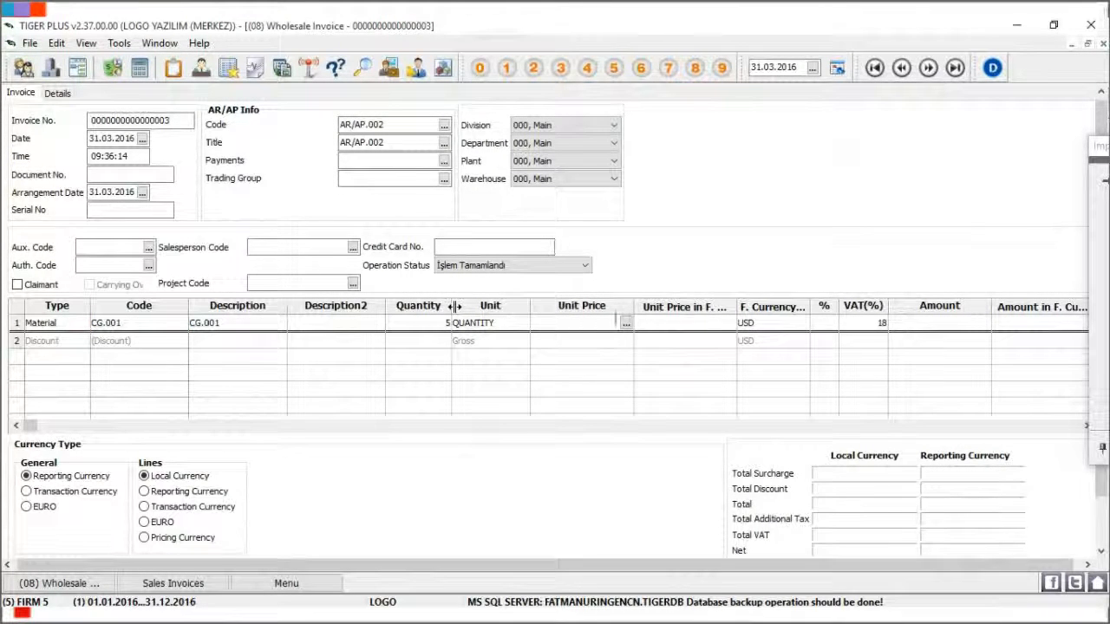
type("14")
key("Tab")
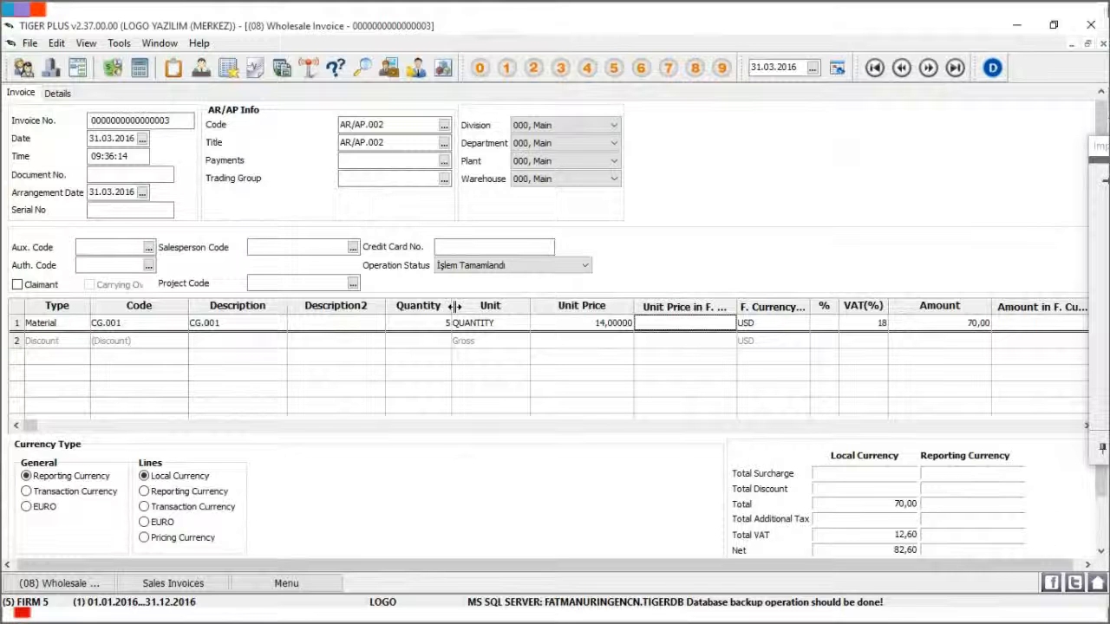
- Add material CG.001 to the second and third lines of the wholesale invoice
key("Down")
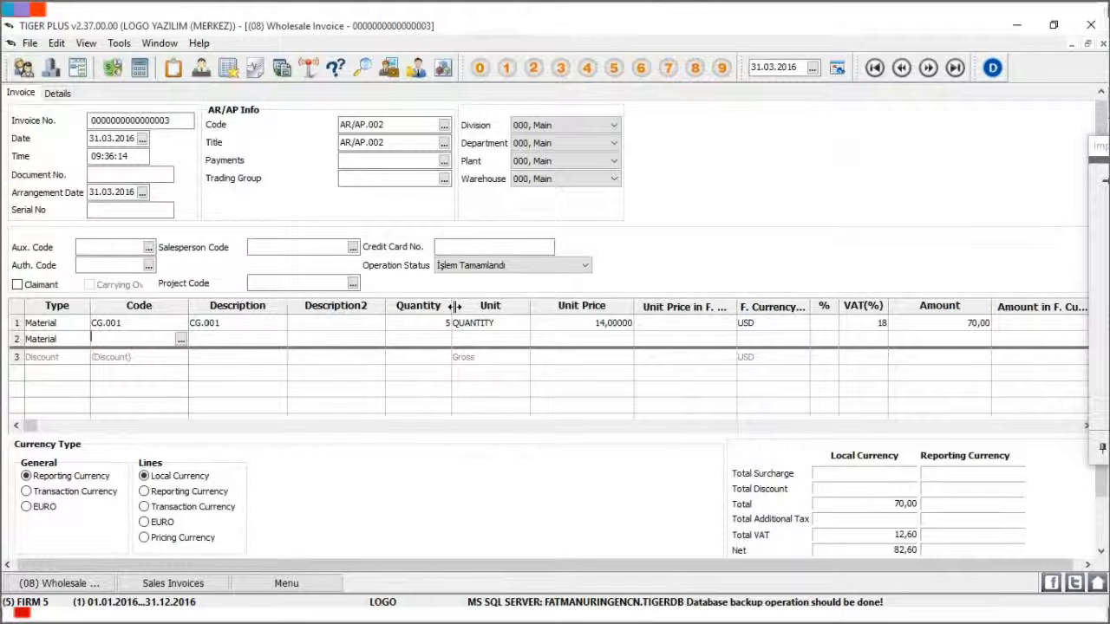
left_click(145, 324)
key("ctrl+c")
left_click(156, 339)
key("ctrl+v")
key("Tab")
left_click(166, 339)
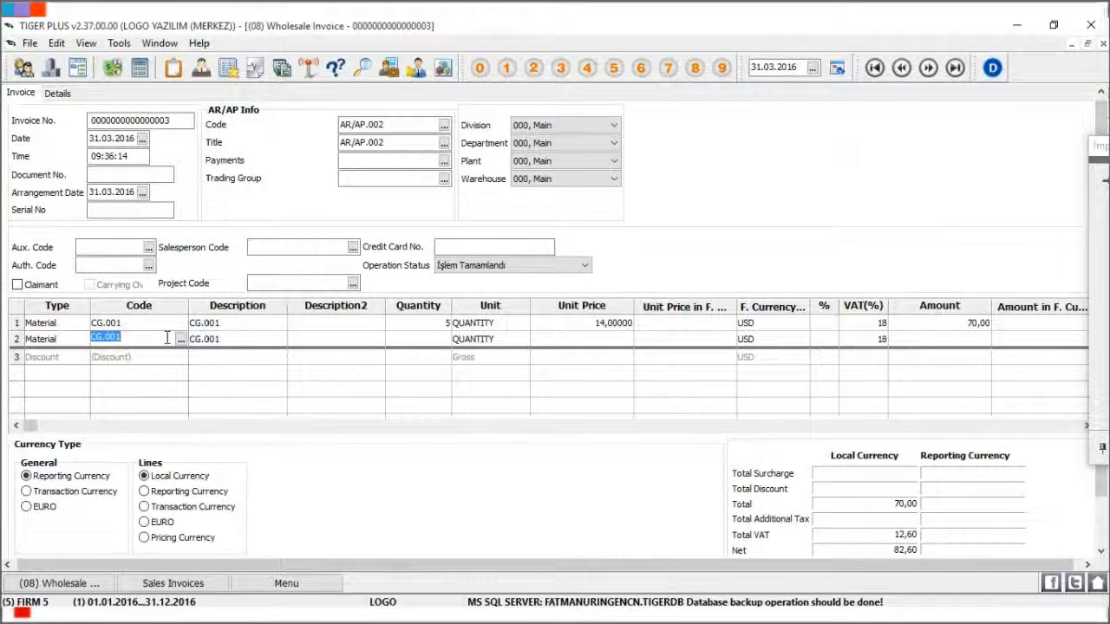
key("Down")
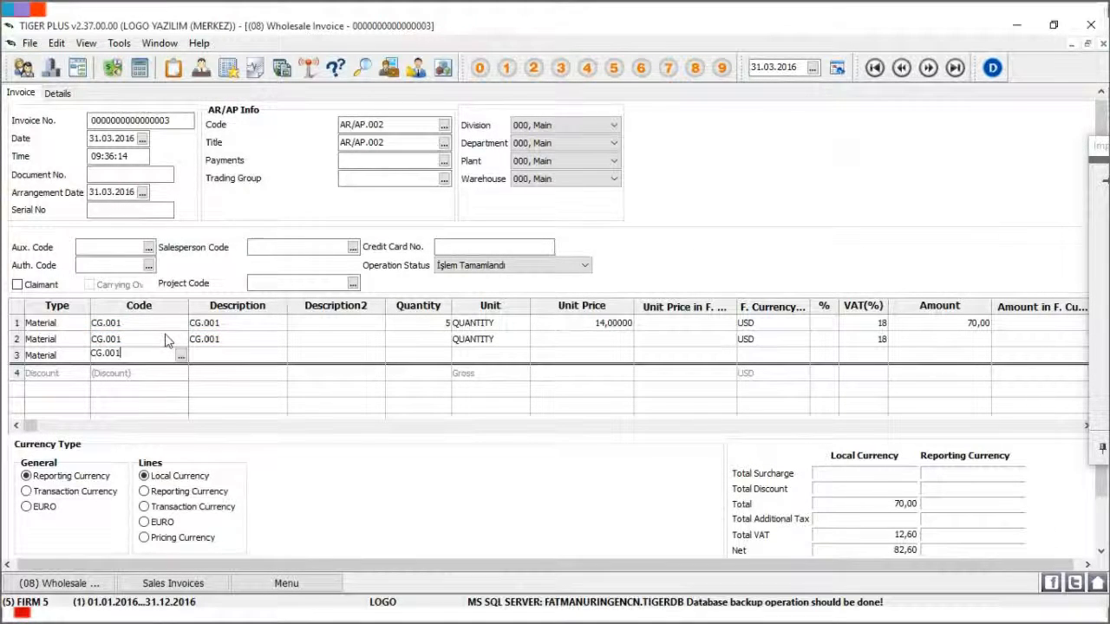
key("Tab")
- Set quantity 6 and unit price 15 on the invoice's second line, and quantity 7 and unit price 16 on the third
left_click(431, 338)
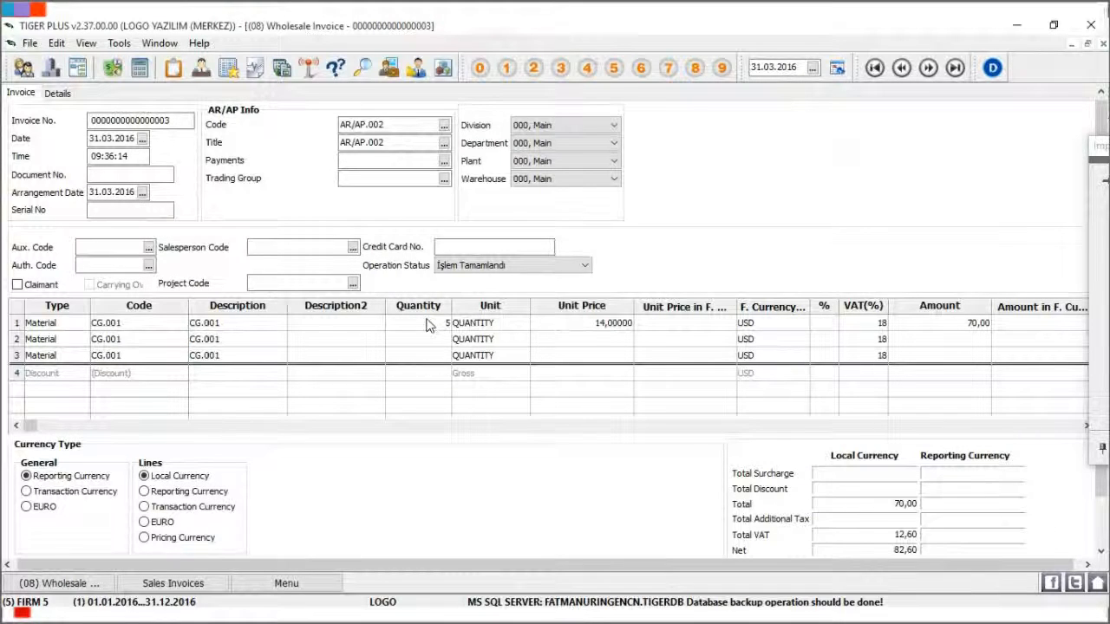
type("7")
key("Tab")
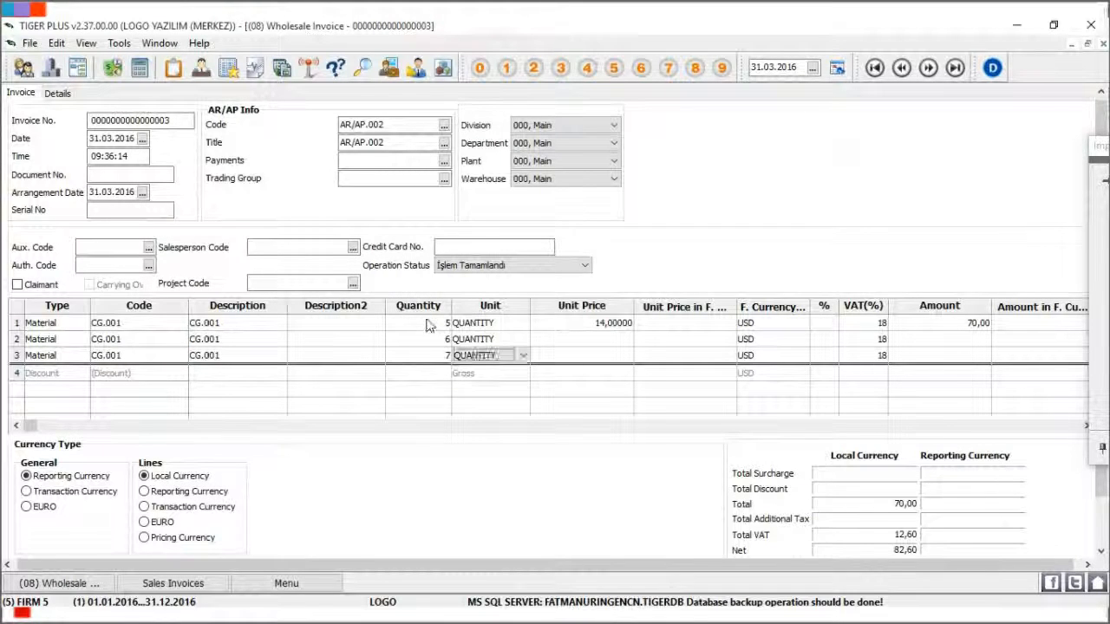
left_click(605, 339)
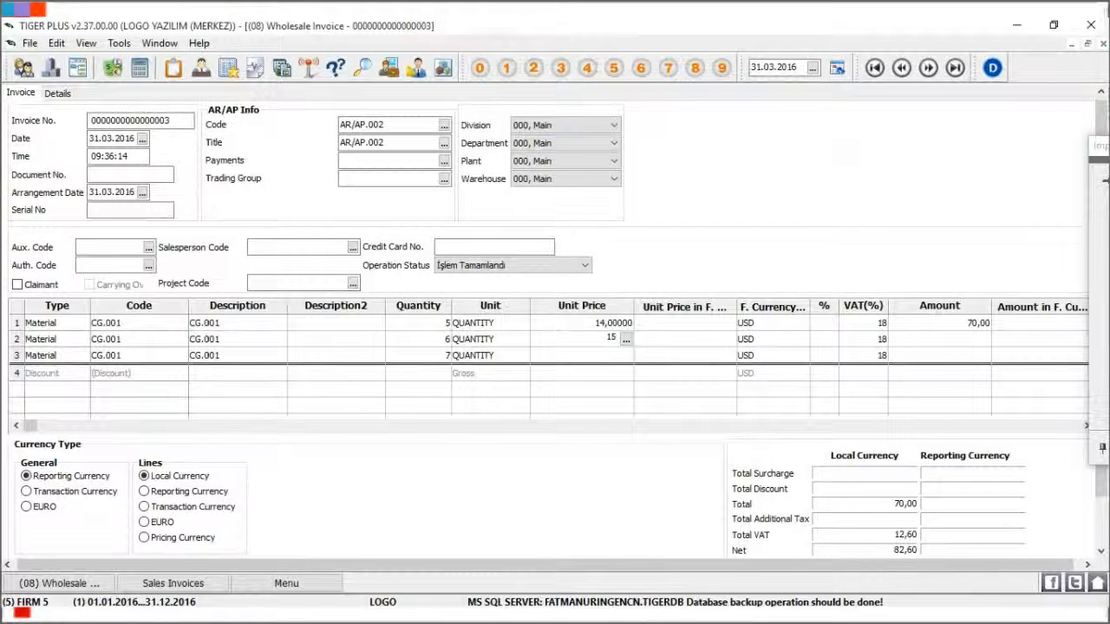
type("15")
key("Down")
type("16")
key("Tab")
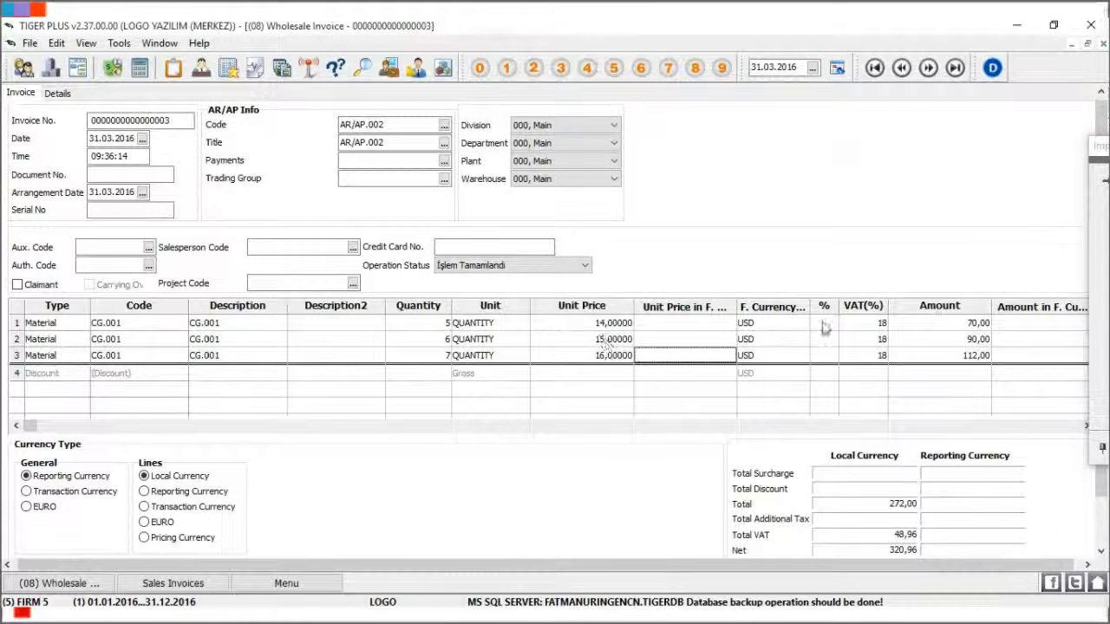
- Set the VAT rate to 8% on the invoice's second line and 1% on the third
left_click(860, 339)
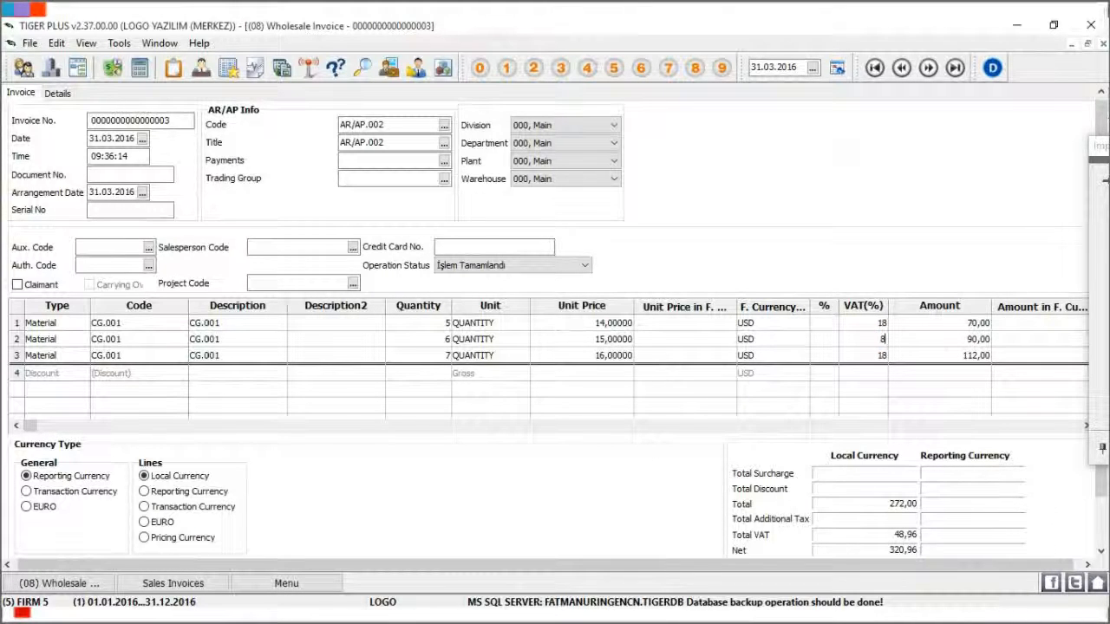
type("8")
key("Down")
type("1")
key("Tab")
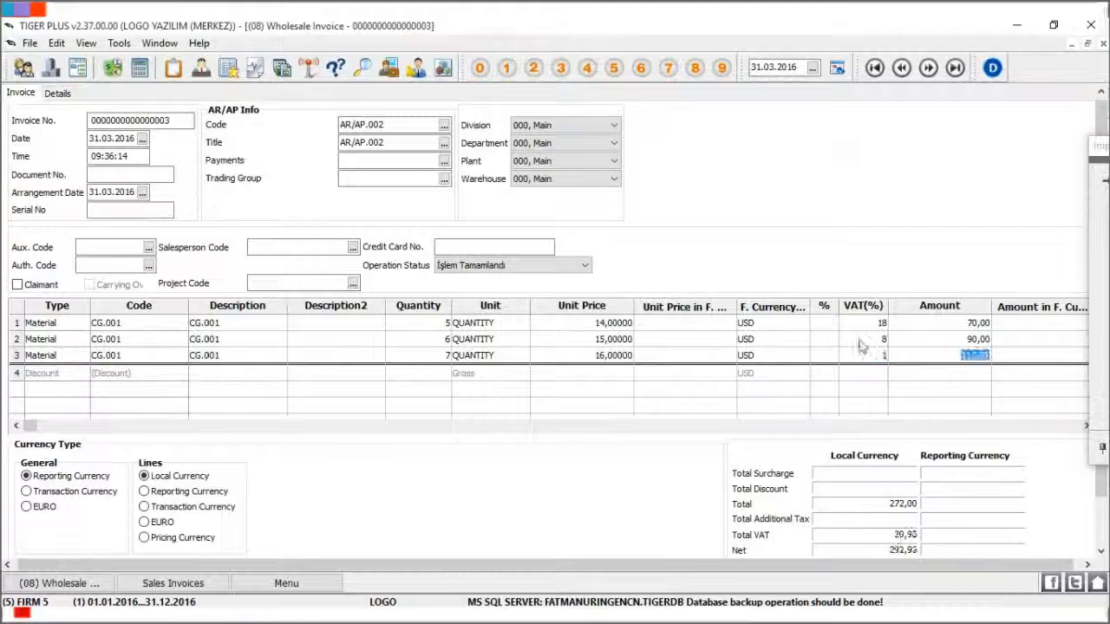
- Check the G/L codes assigned to the invoice's 18%, 8% and 1% VAT rows and save the G/L codes
right_click(604, 223)
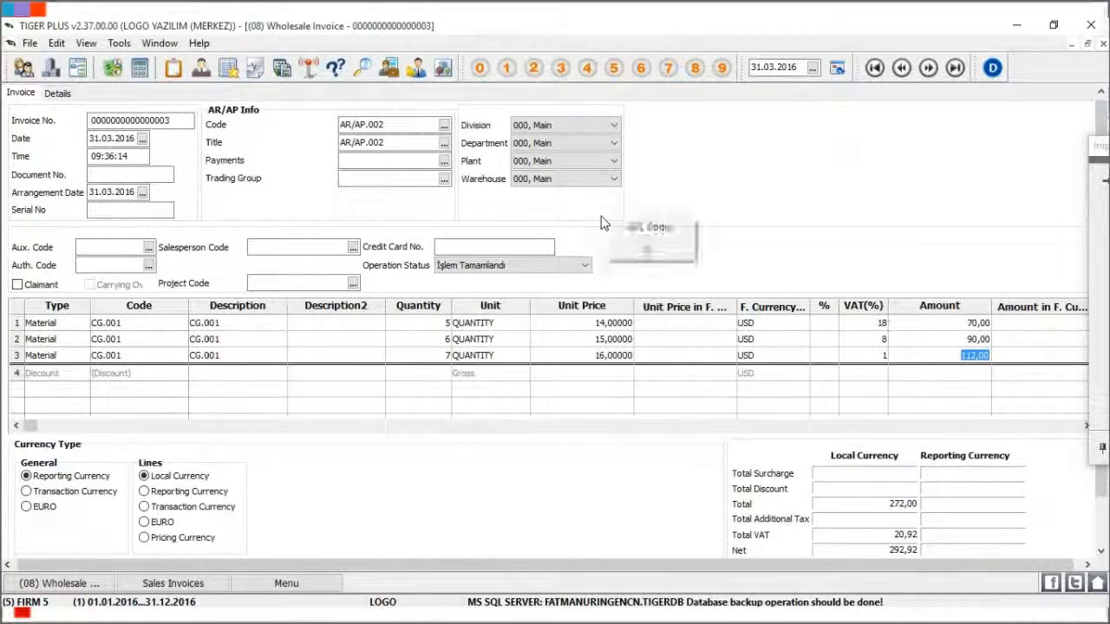
left_click(691, 228)
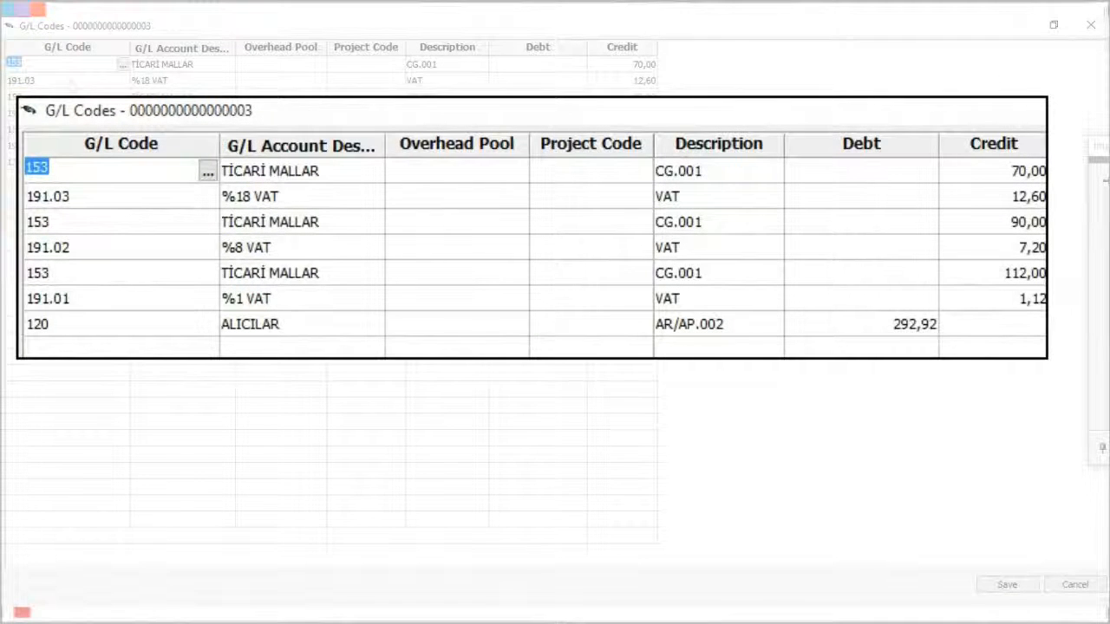
left_click(69, 80)
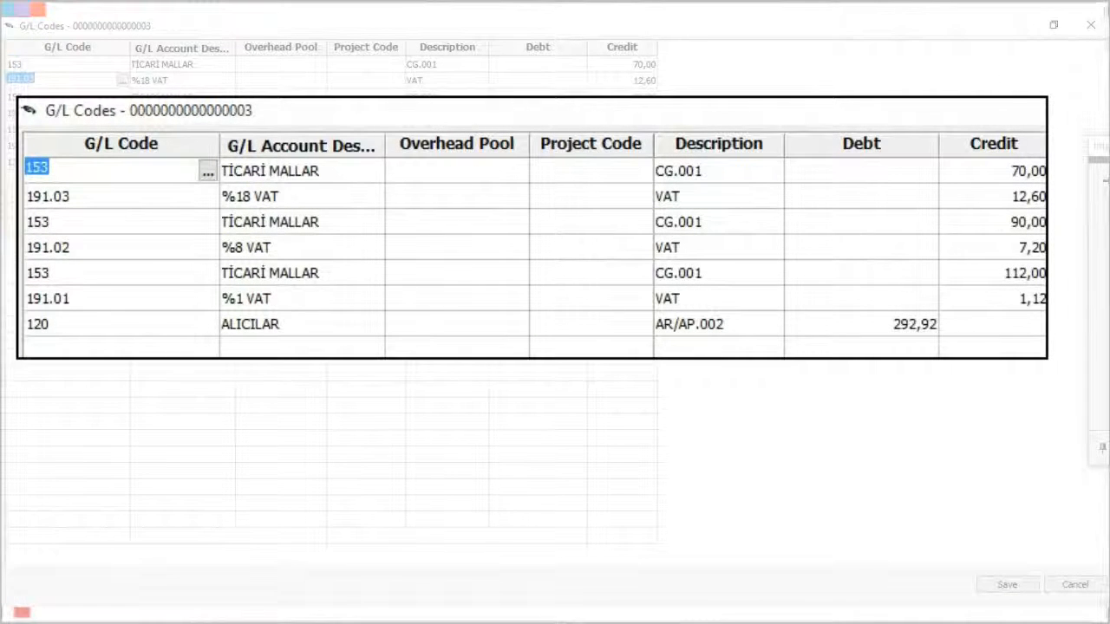
left_click(83, 113)
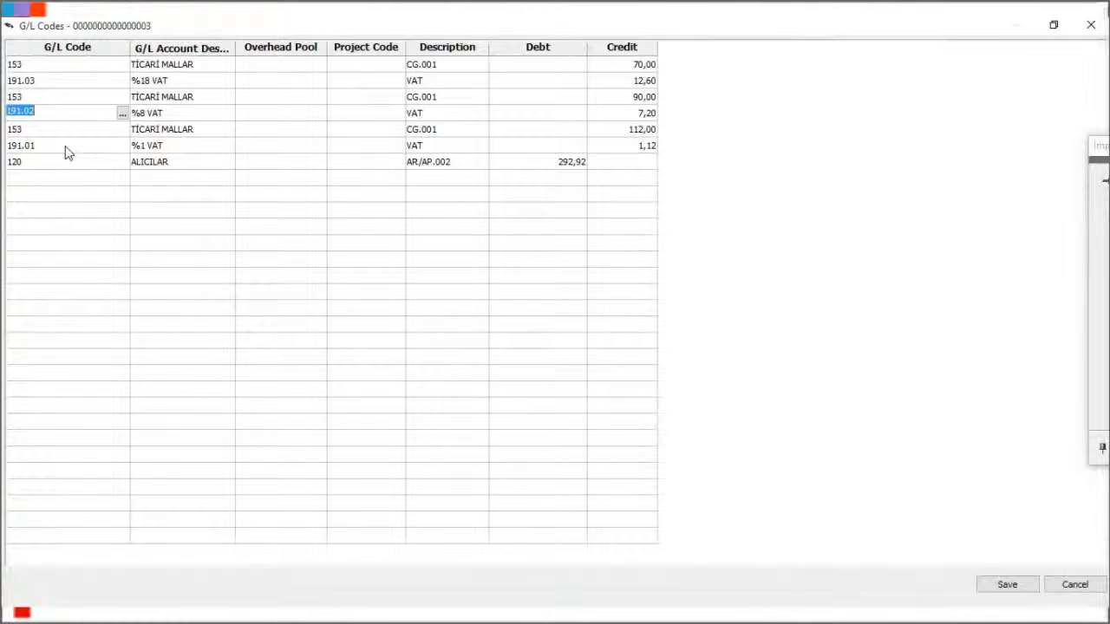
left_click(66, 146)
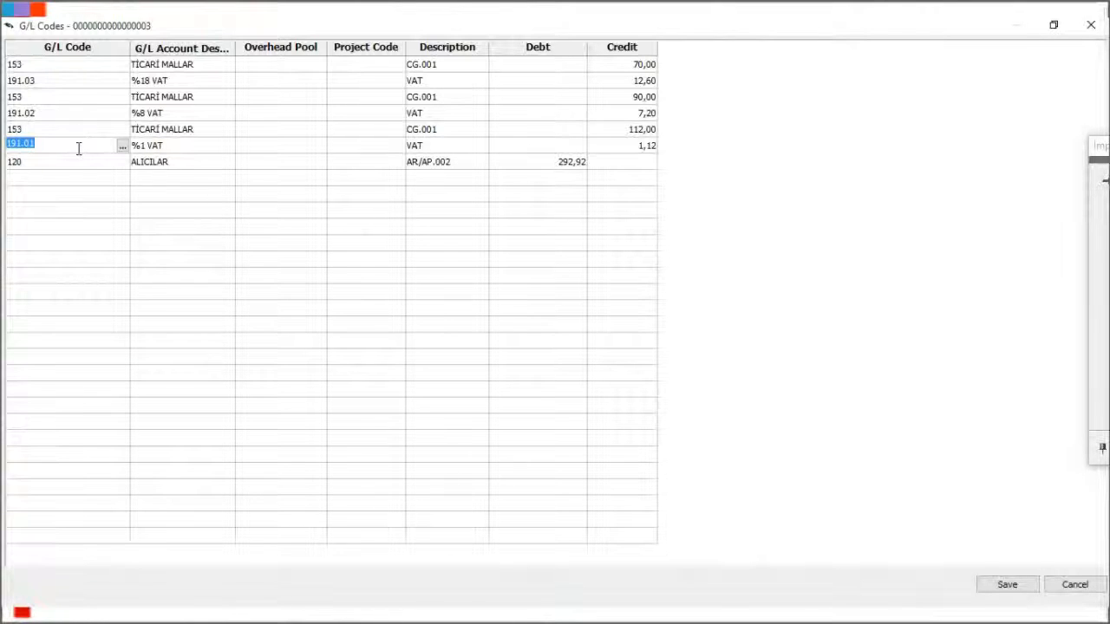
left_click(1006, 585)
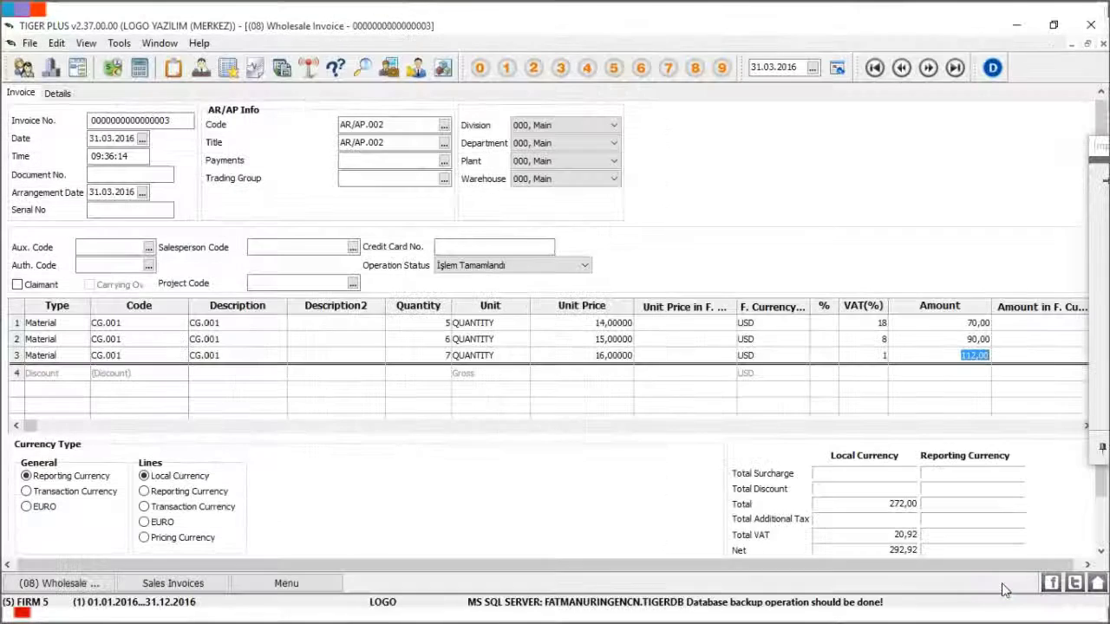
- Save the wholesale invoice and its automatically generated journal slip, closing the posting report
scroll(1010, 546, "down", 1)
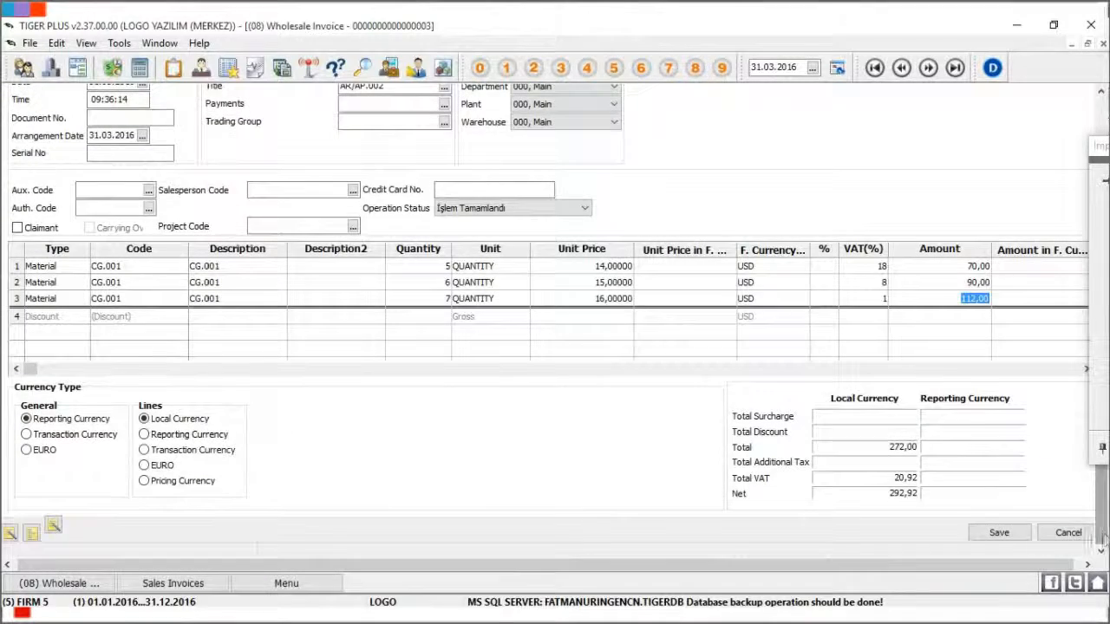
left_click(1014, 534)
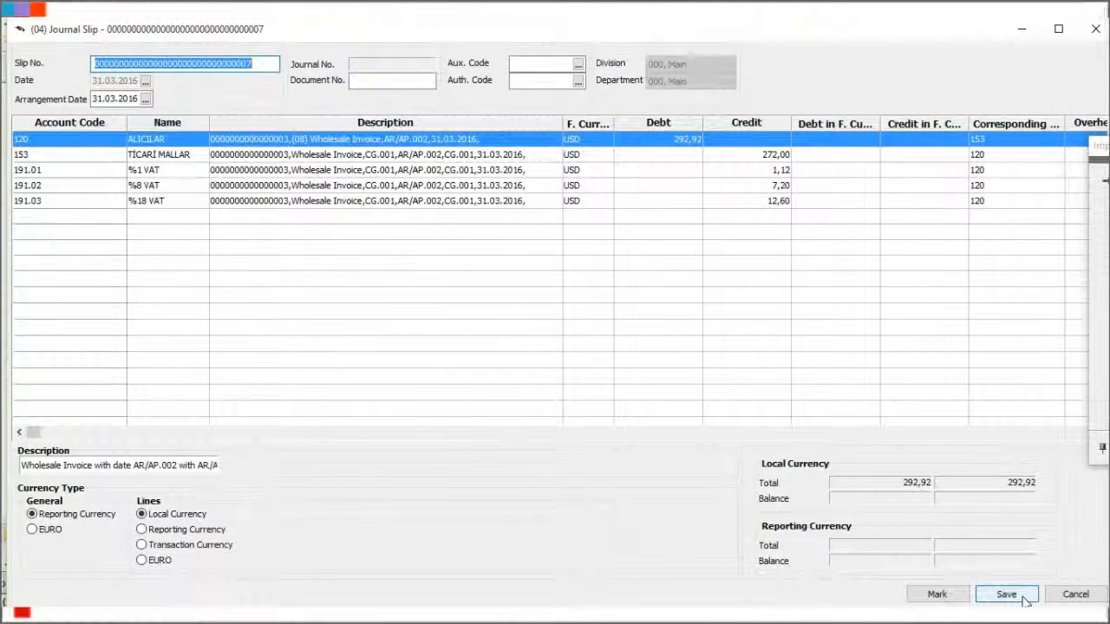
left_click(1025, 599)
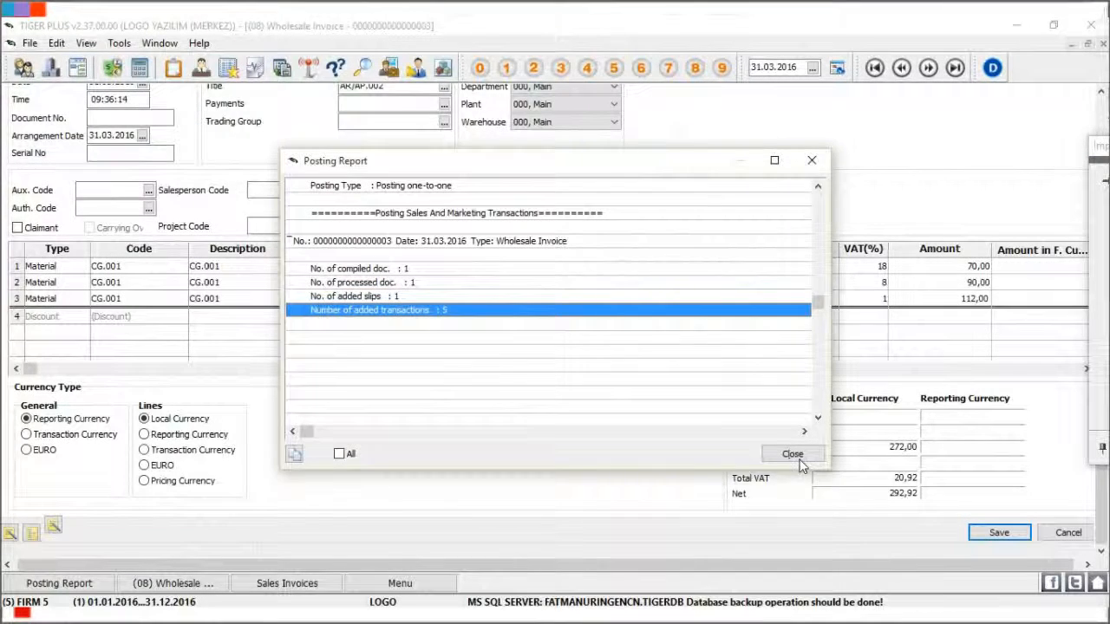
left_click(794, 456)
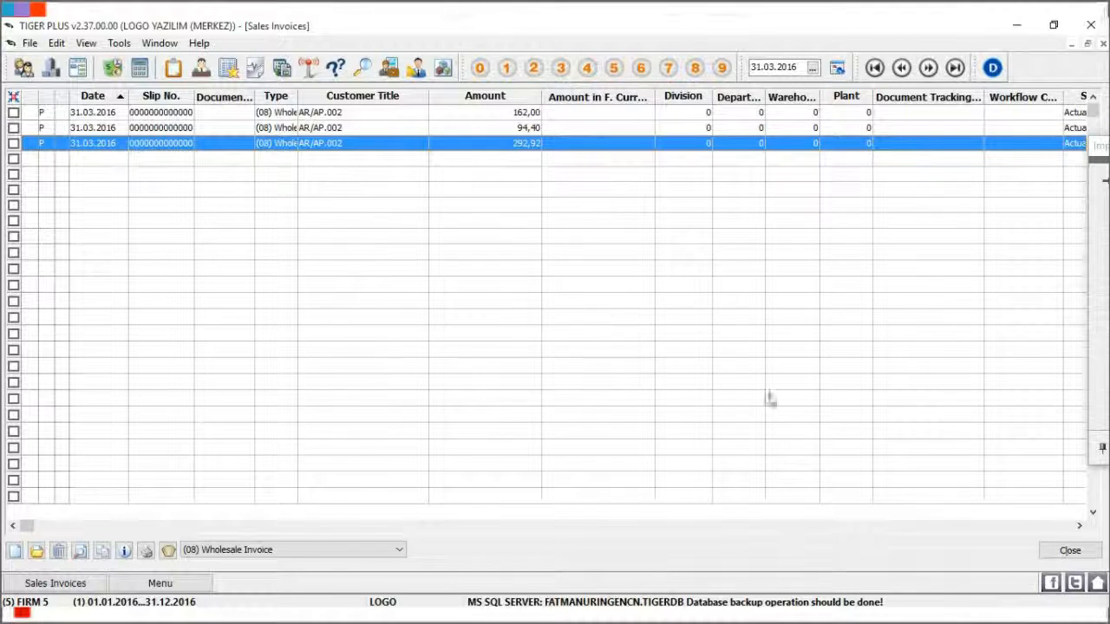
- Leave the sales invoices and open the maximized list of purchase invoices under Purchasing
left_click(1069, 551)
left_click(169, 274)
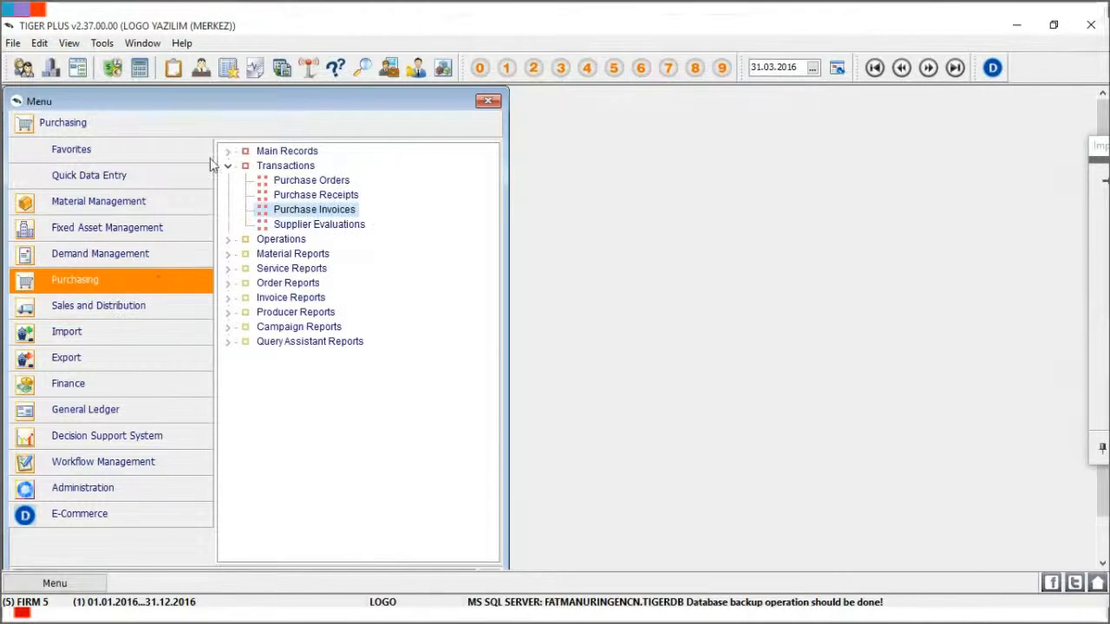
double_click(276, 212)
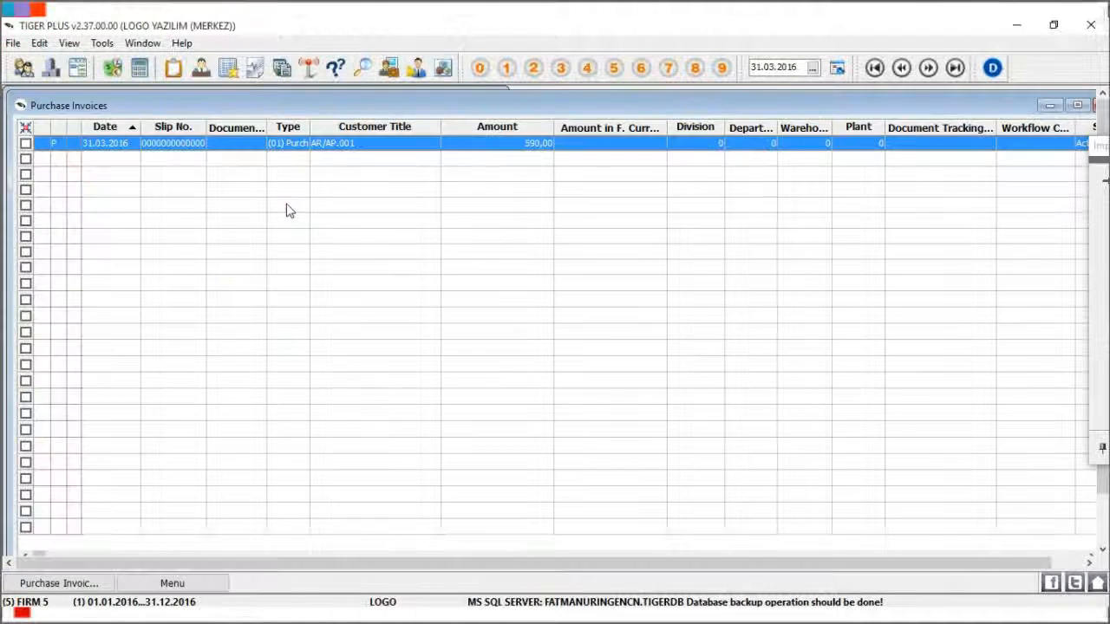
double_click(347, 104)
- Create a new purchase invoice for AR/AP.001
right_click(346, 120)
left_click(436, 156)
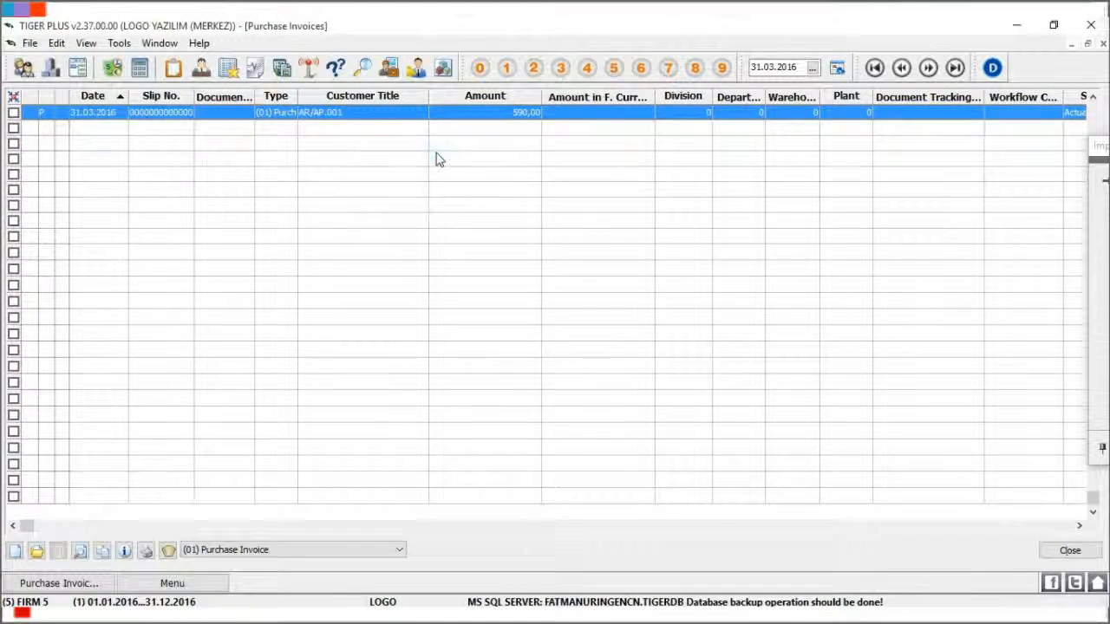
left_click(444, 125)
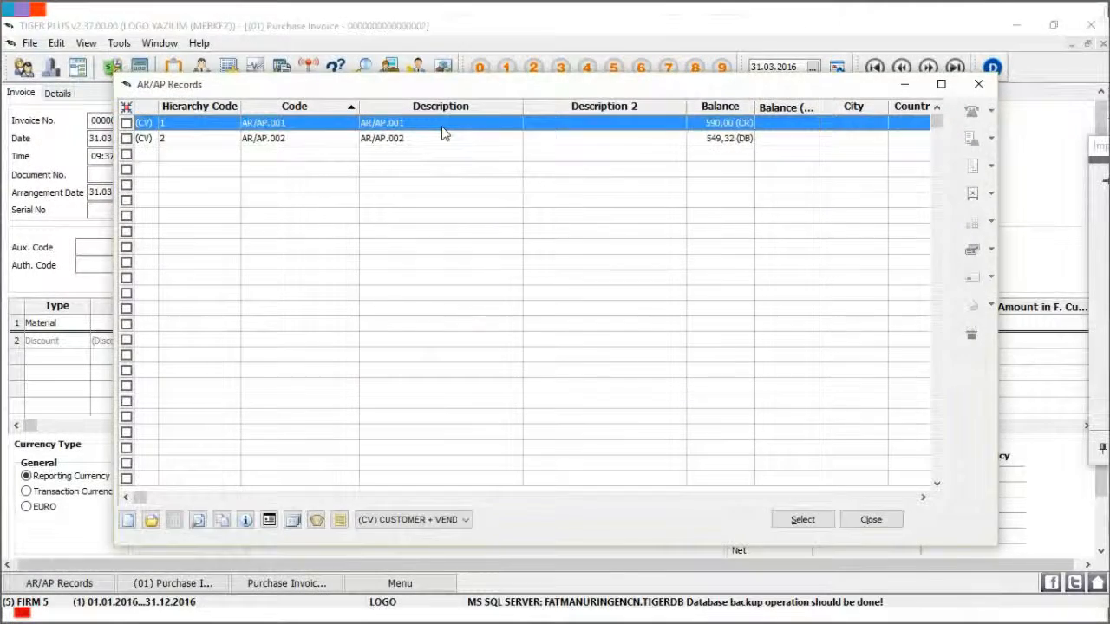
double_click(442, 124)
left_click(520, 339)
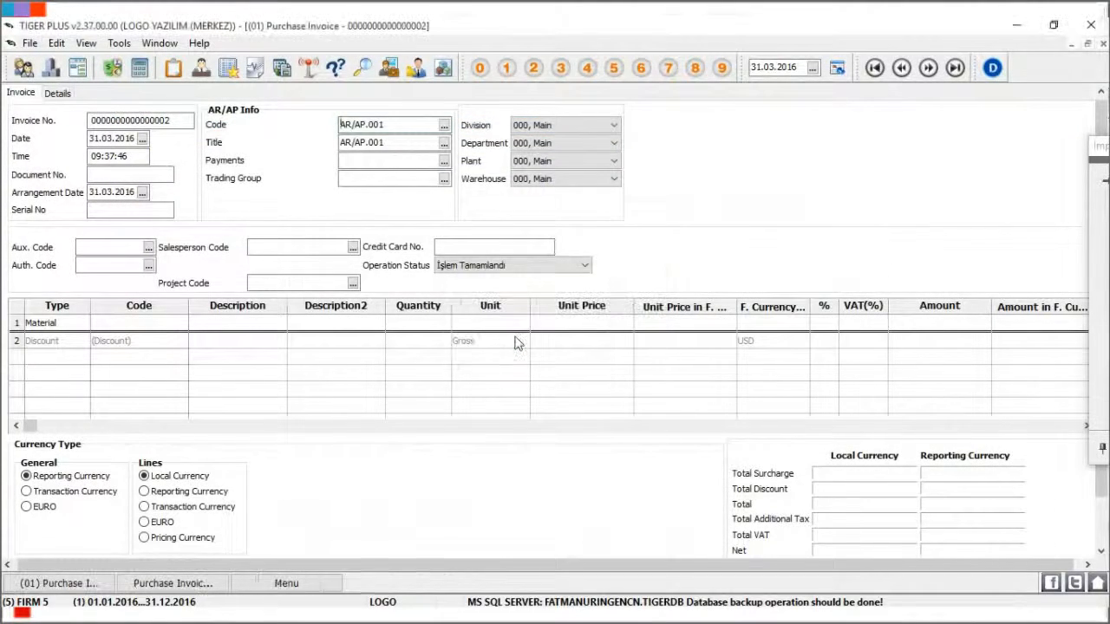
- Enter material CG.002 on the purchase invoice's first line with quantity 200 and unit price 10
left_click(170, 326)
left_click(183, 323)
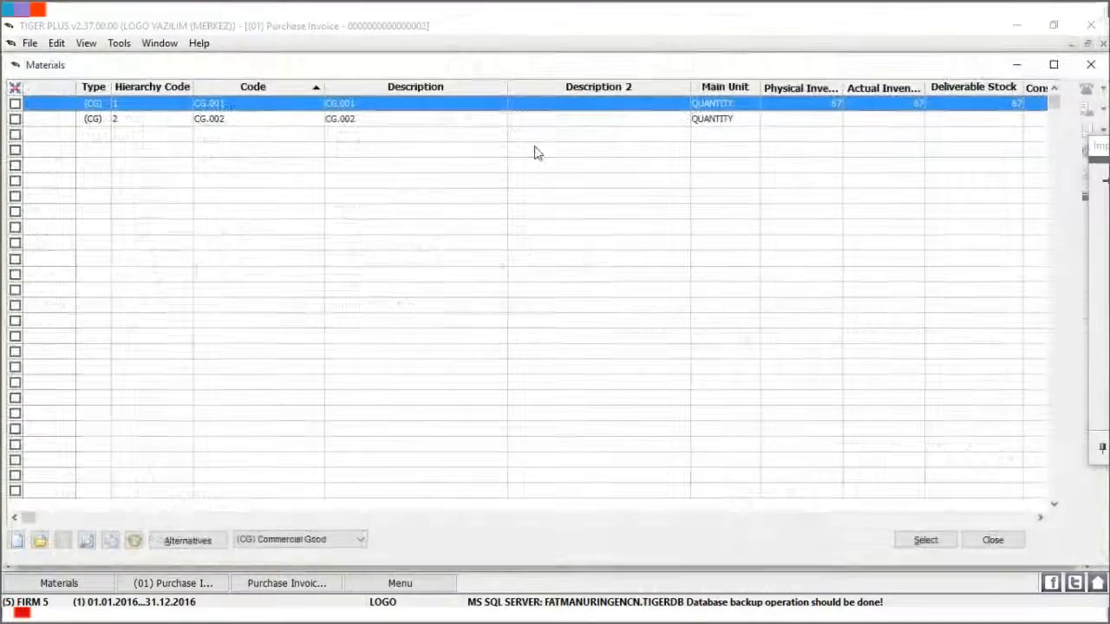
left_click(431, 123)
double_click(431, 123)
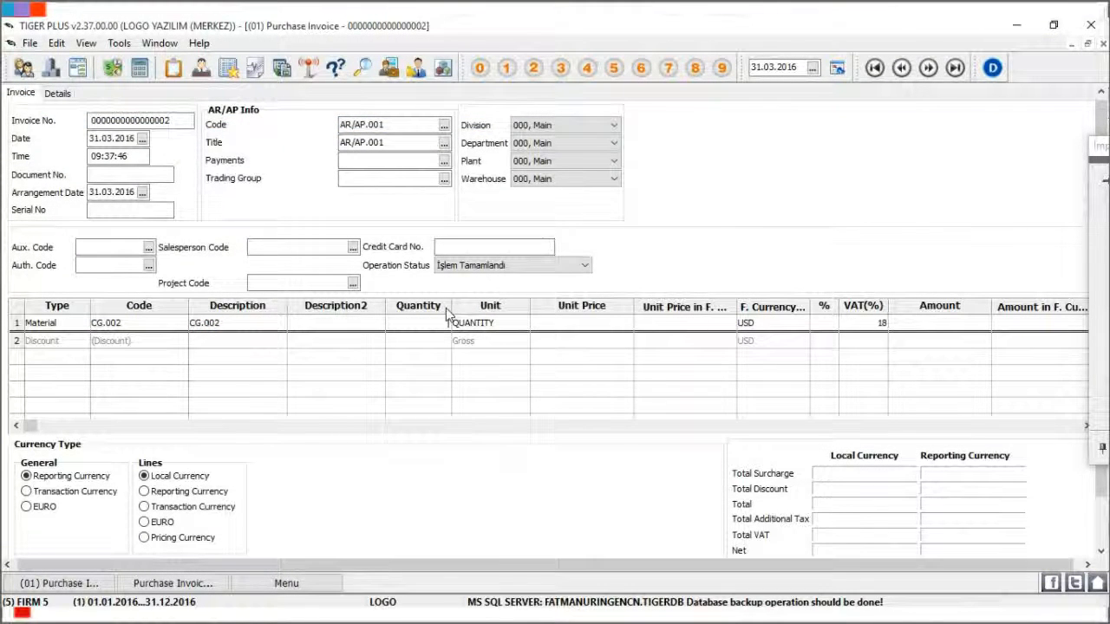
key("Tab")
key("Tab")
type("10")
key("Return")
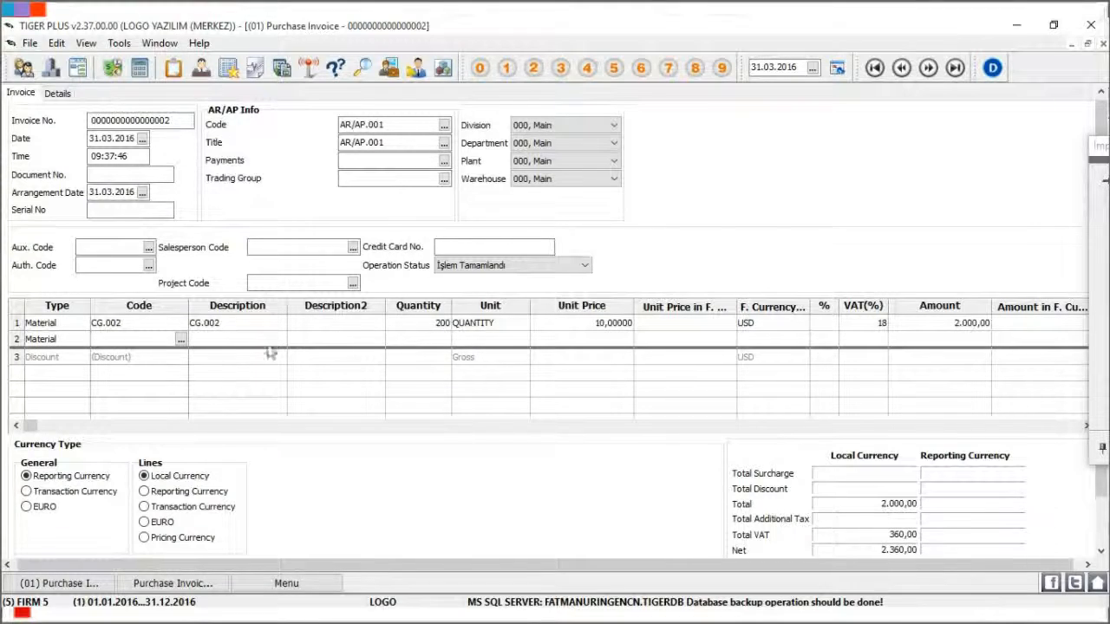
- From the second line's material selection, create and save a commercial good with code and description CG.003
left_click(180, 339)
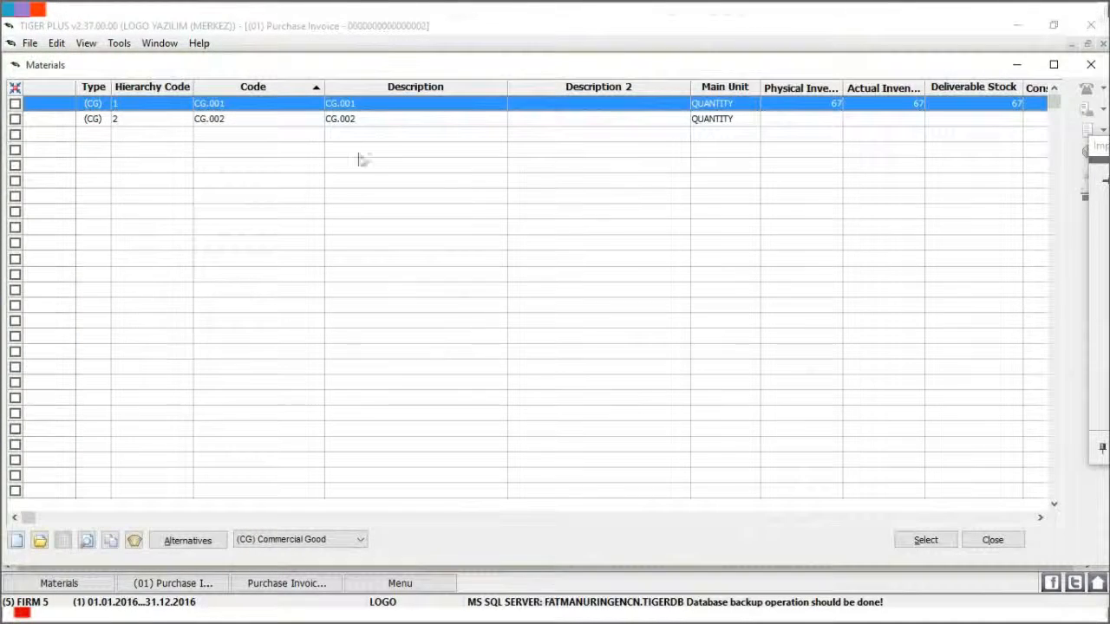
right_click(378, 143)
left_click(448, 159)
left_click(376, 86)
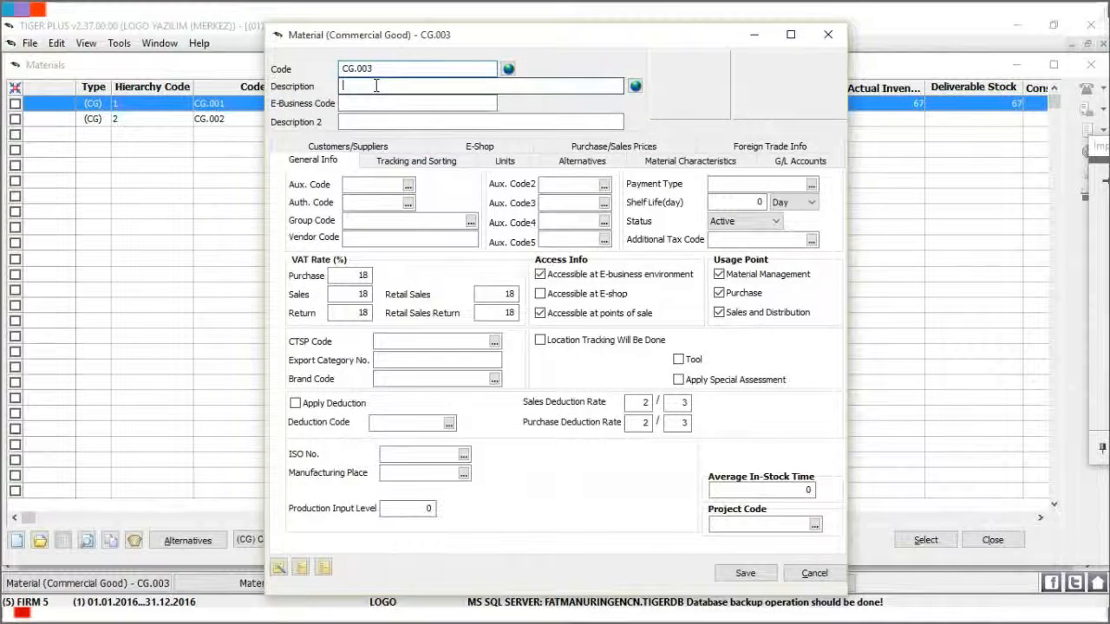
type("CG.003")
key("alt+s")
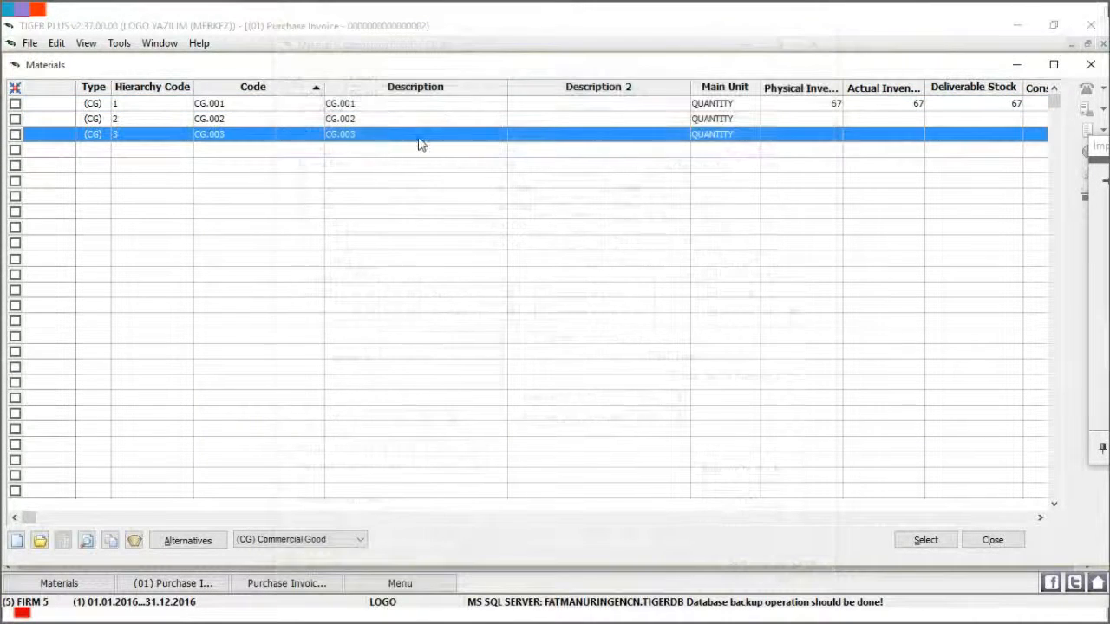
- Create and save another commercial good with code and description CG.004
right_click(407, 152)
left_click(454, 164)
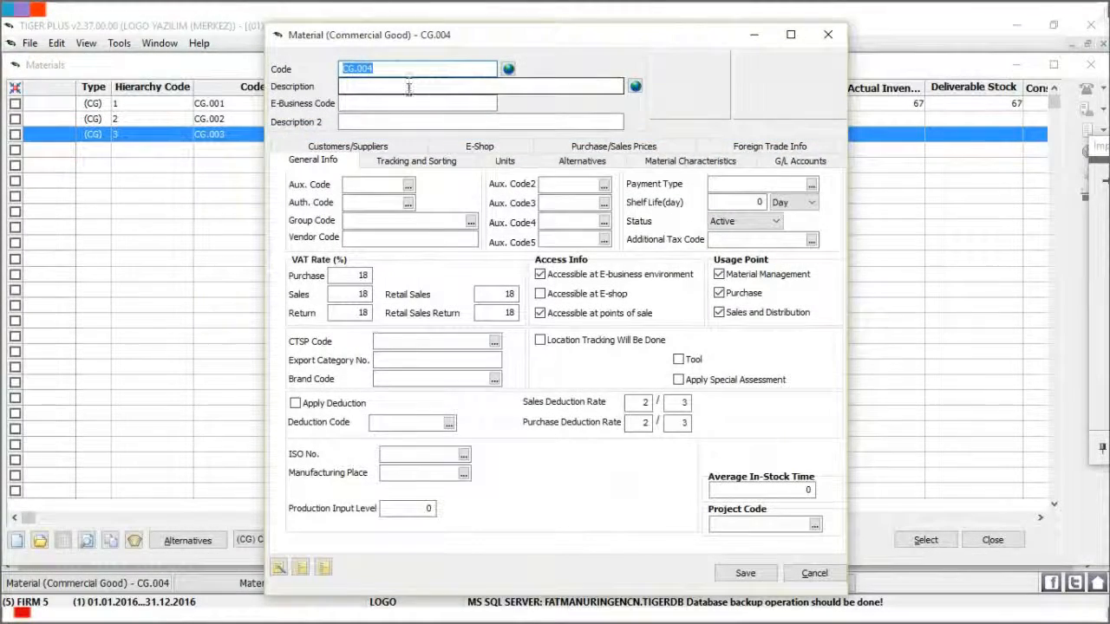
left_click(406, 87)
type("CG.004")
key("ctrl+s")
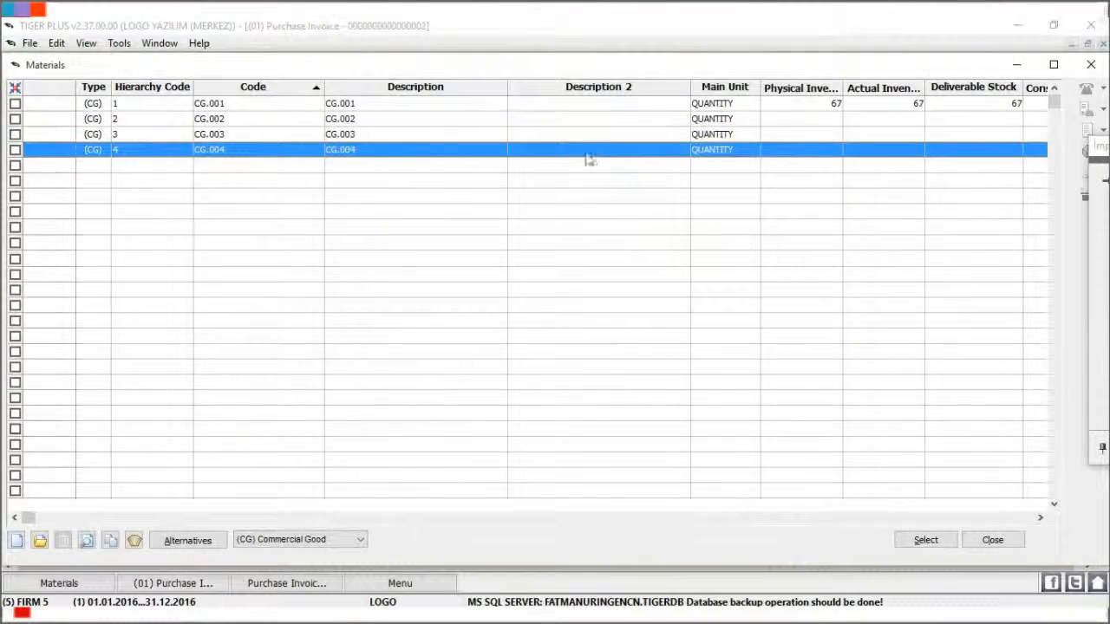
- Select material CG.003 for the purchase invoice's second line and CG.004 for the third
double_click(403, 139)
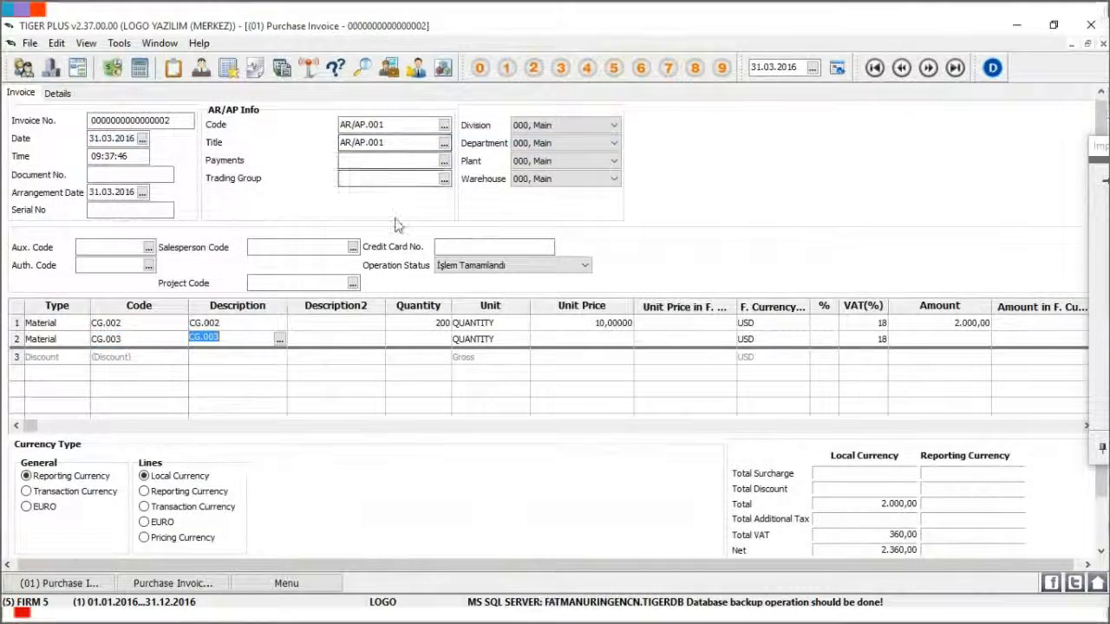
key("Down")
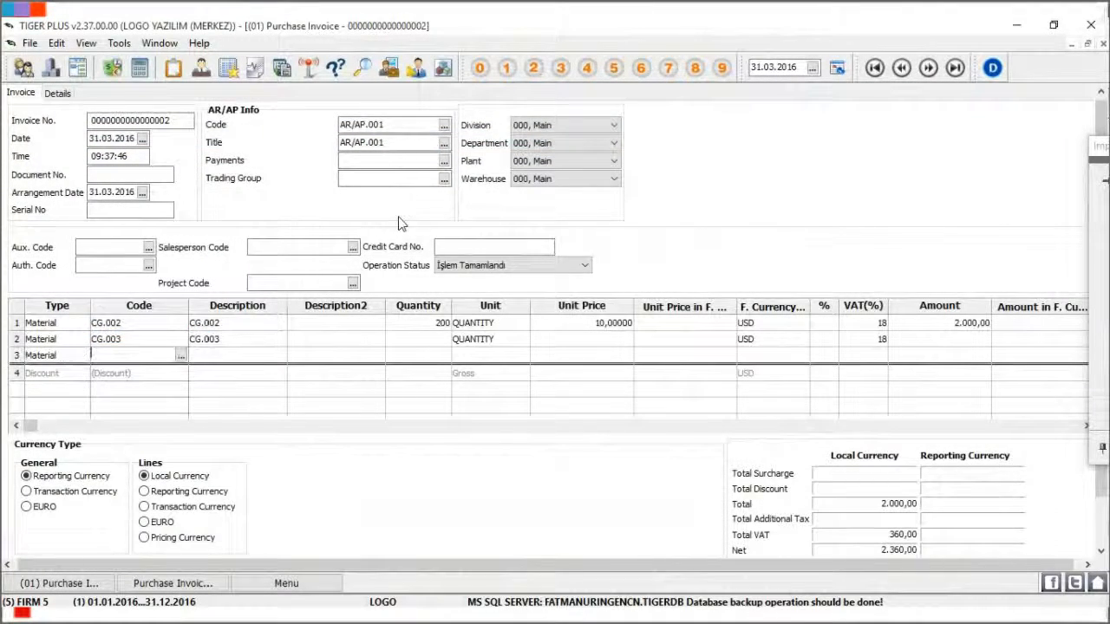
left_click(180, 357)
double_click(416, 149)
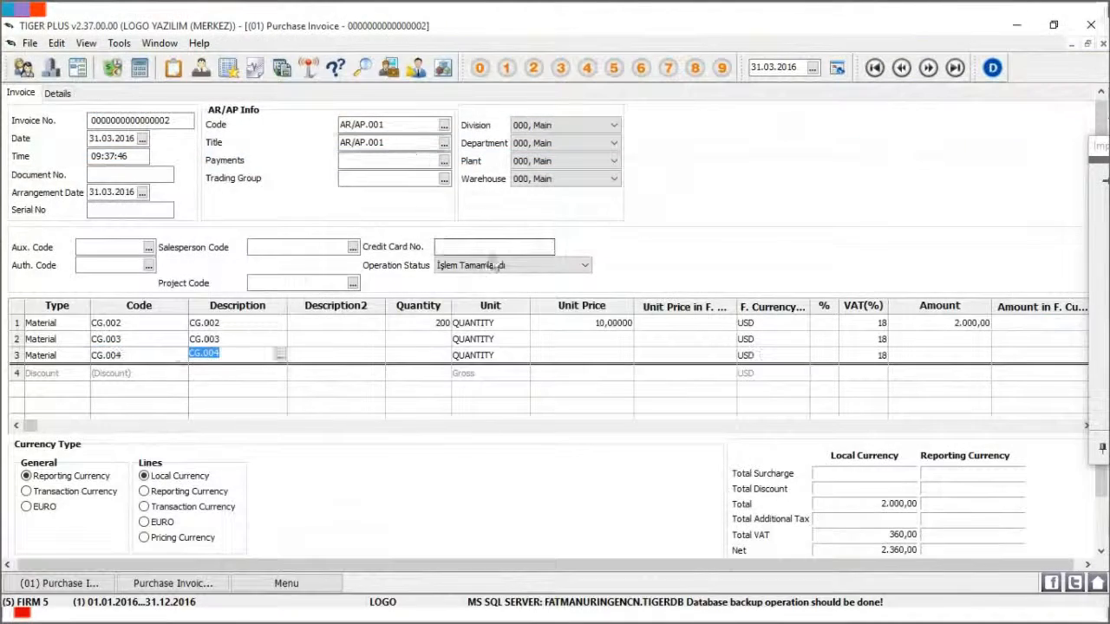
- Set the quantity to 150 for CG.003 and 300 for CG.004
left_click(424, 337)
type("1")
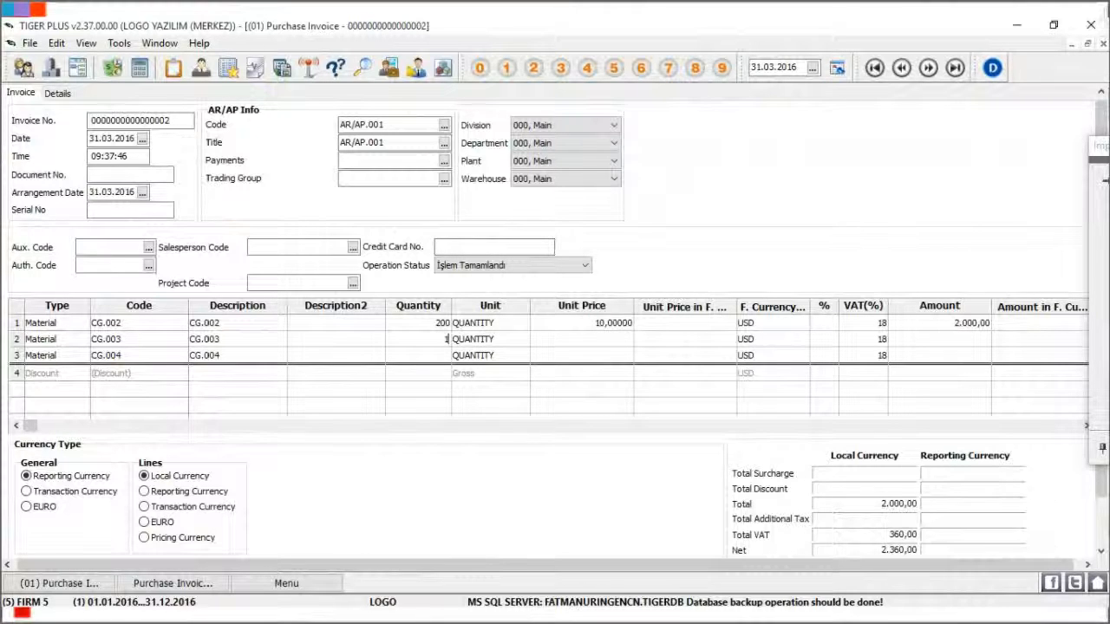
type("50")
key("Tab")
key("Down")
key("Left")
type("300")
key("Tab")
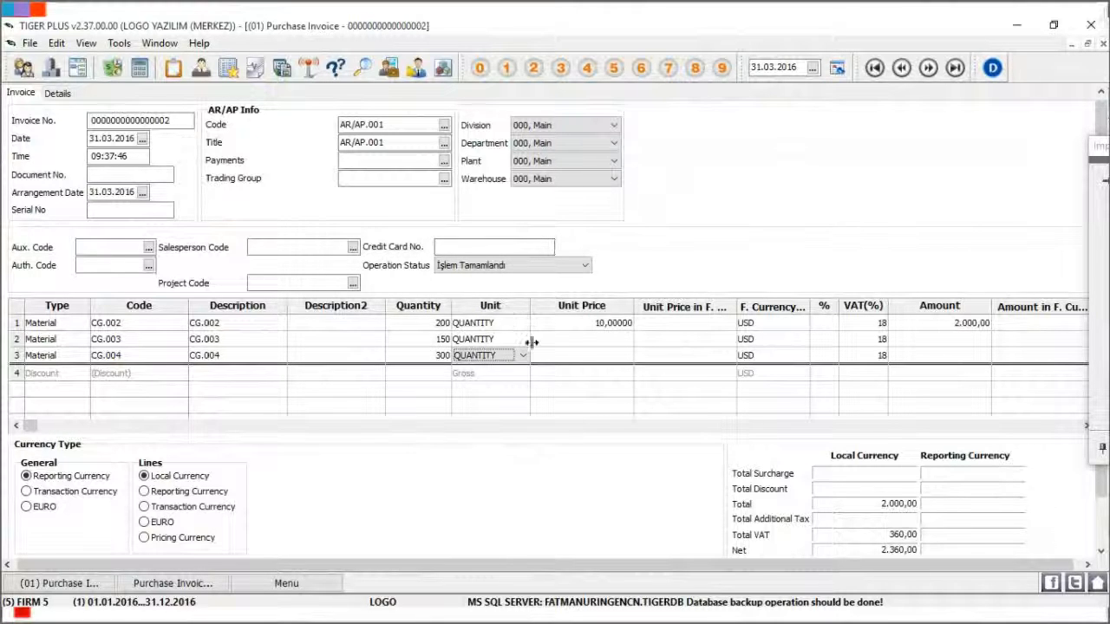
- Set the unit price to 5 for CG.004 and 7 for CG.003
key("Tab")
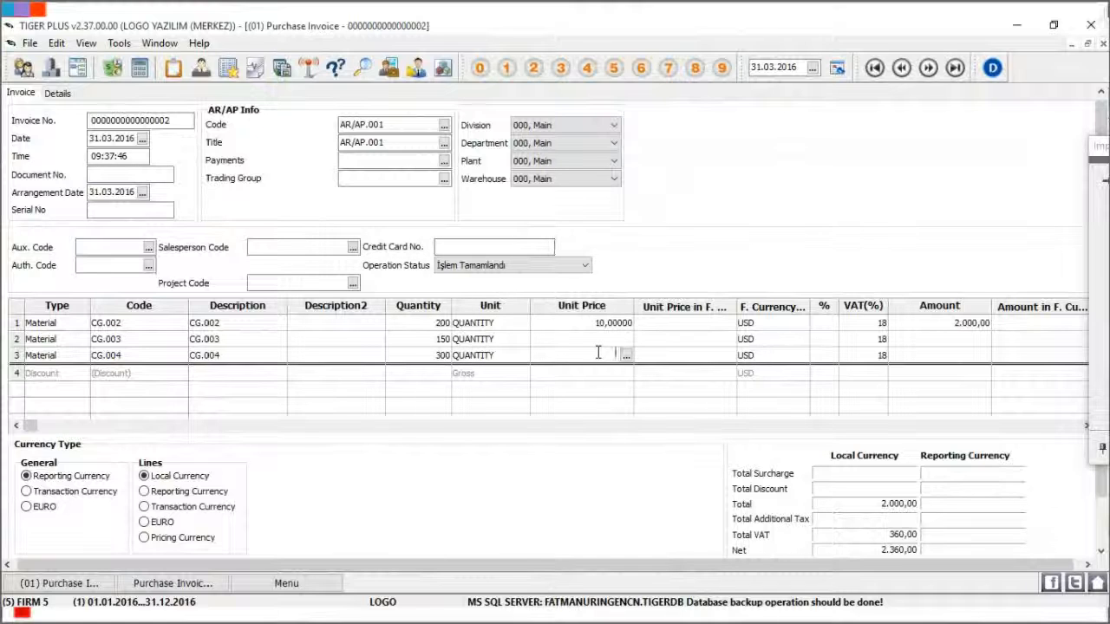
type("5")
key("Tab")
left_click(593, 339)
key("Tab")
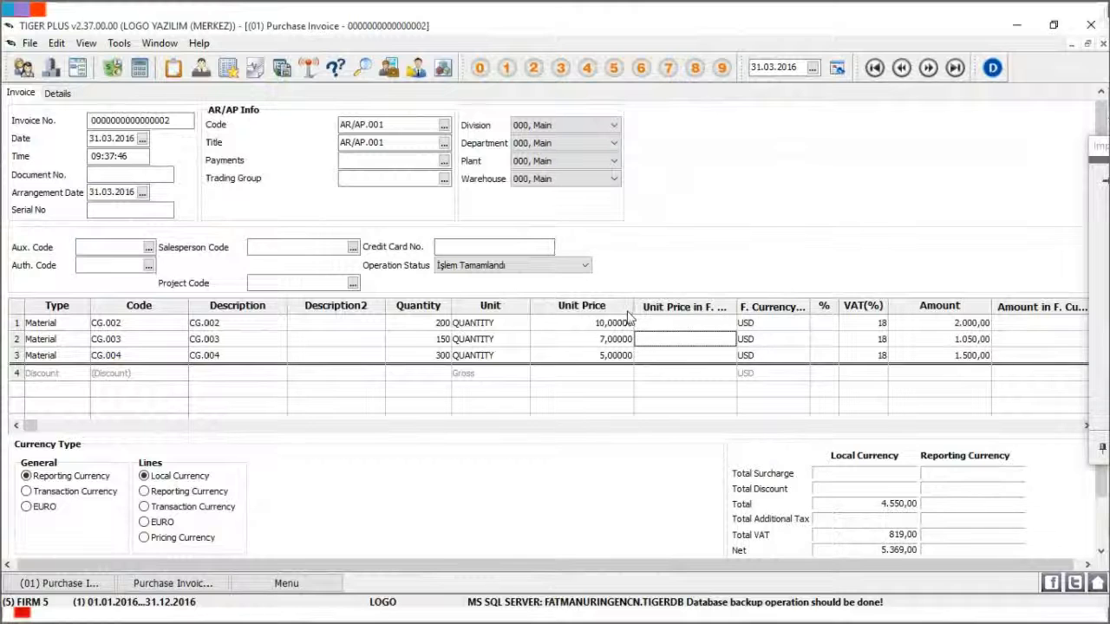
- Set the VAT rate to 8% for CG.003 and 1% for CG.004 on the purchase invoice
left_click(863, 341)
type("8")
key("Down")
type("1")
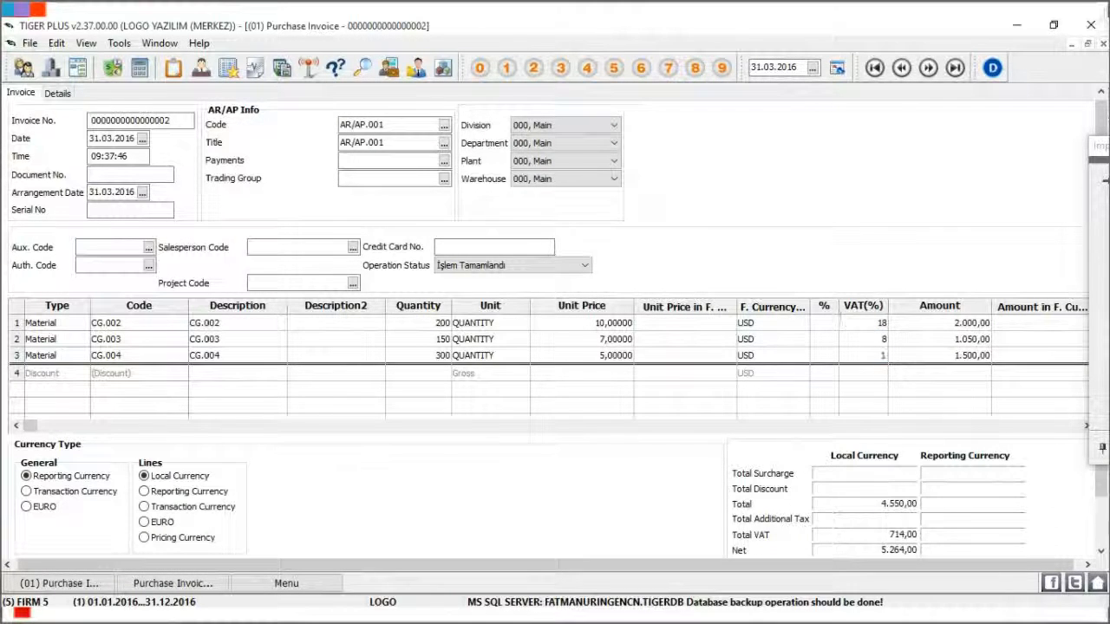
- Check the invoice's G/L codes, going through the 18%, 8% and 1% VAT account rows, and save them
key("Tab")
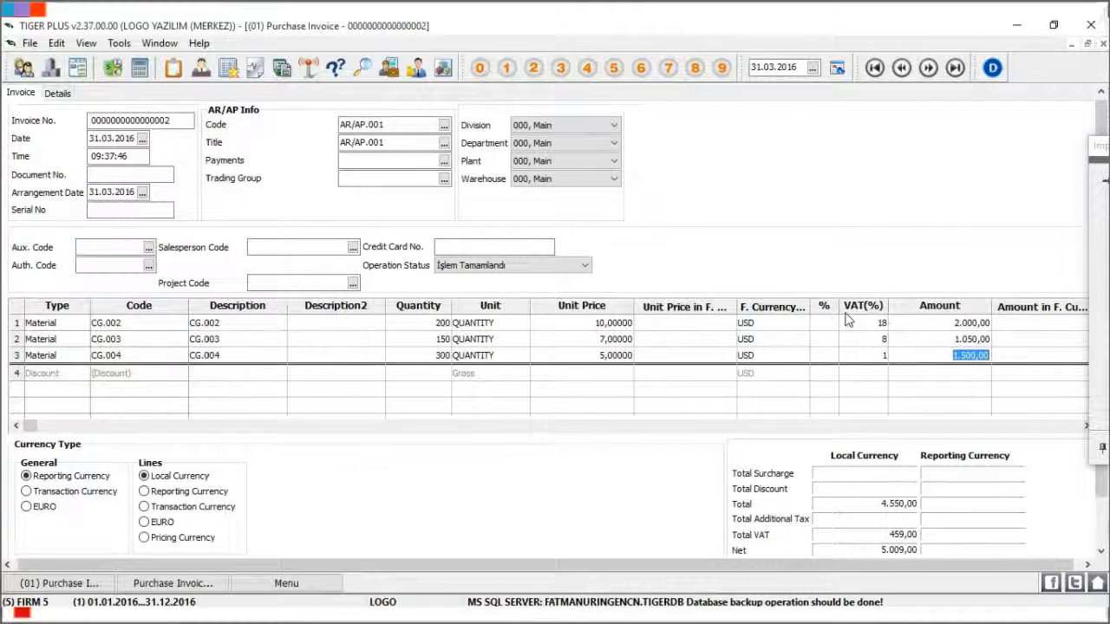
right_click(605, 219)
left_click(683, 229)
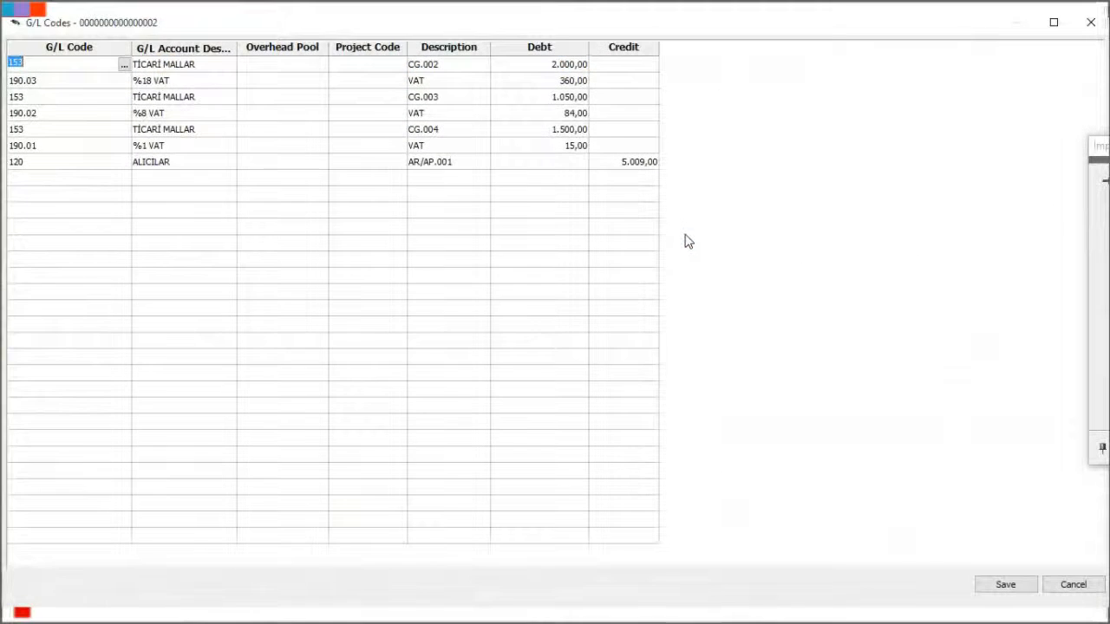
left_click(83, 80)
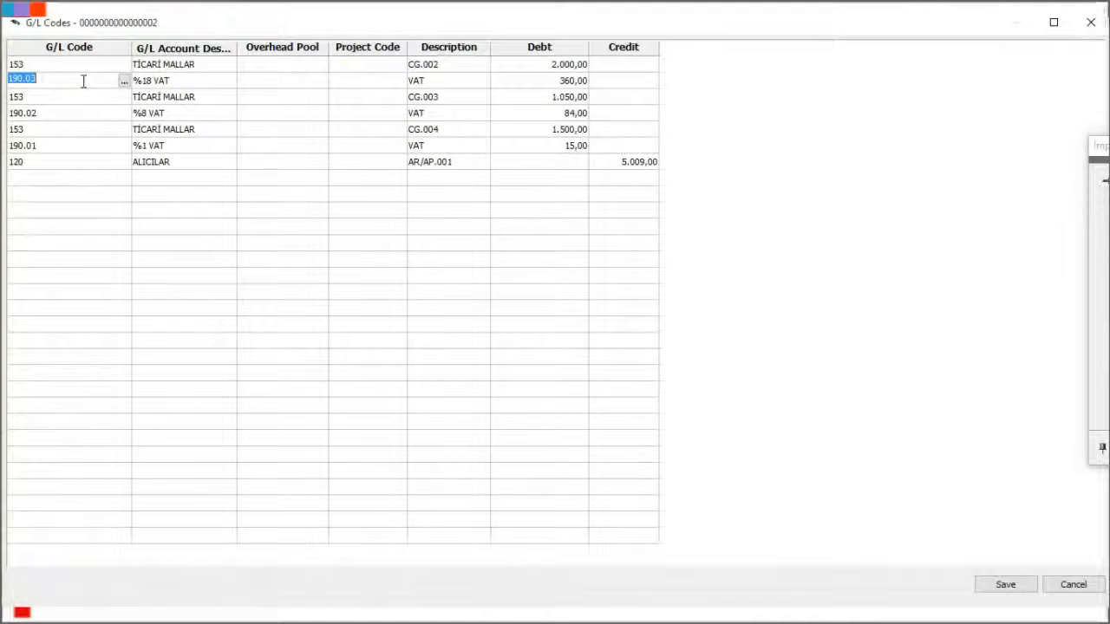
left_click(72, 112)
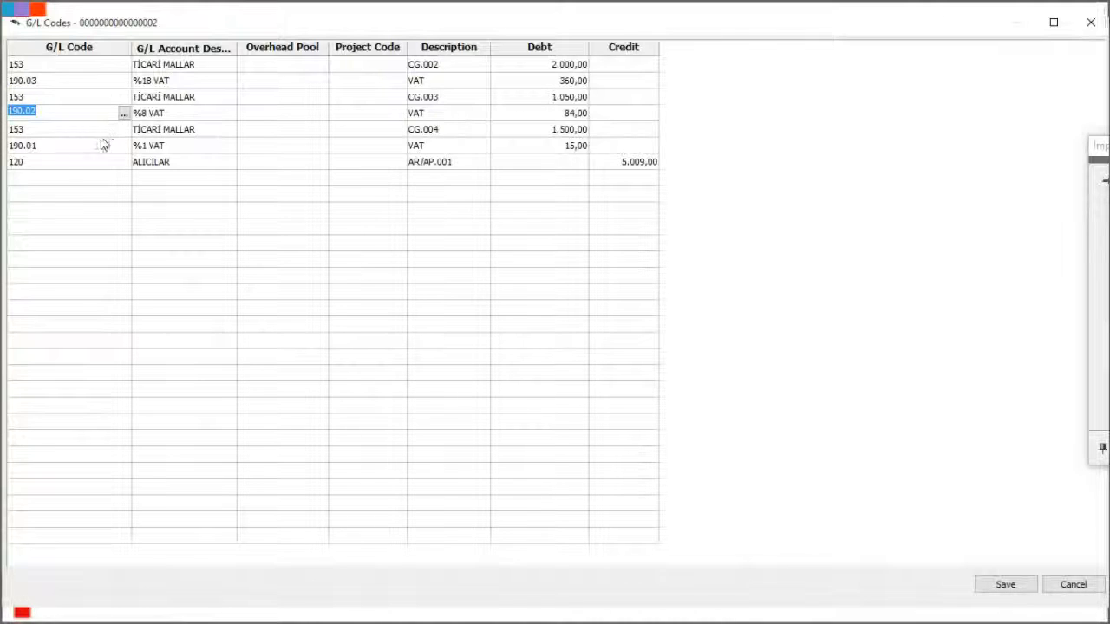
left_click(90, 144)
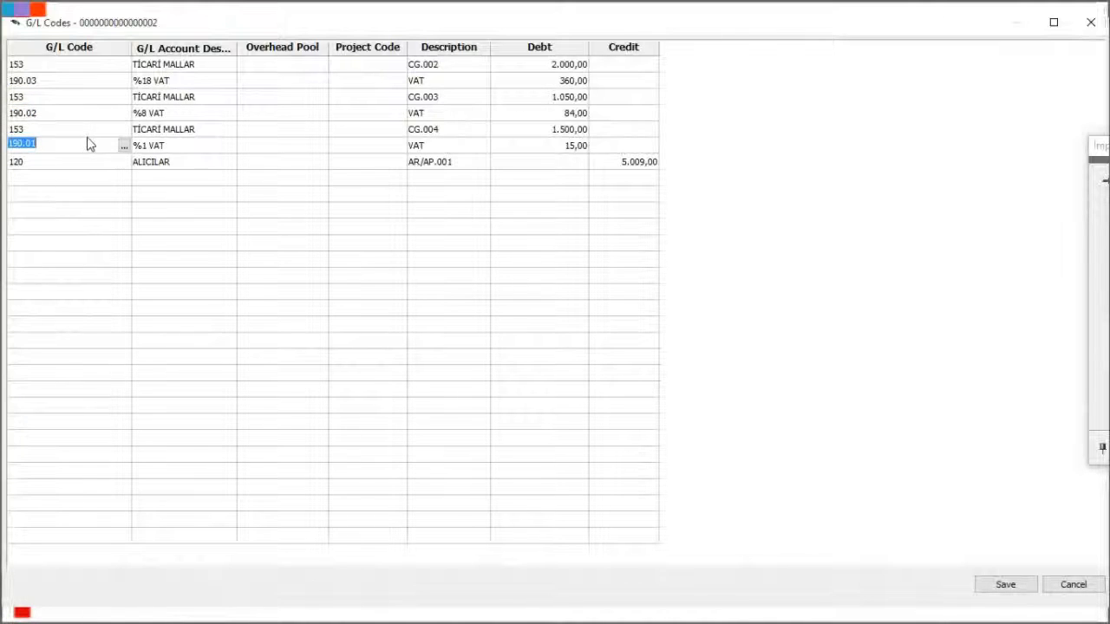
left_click(1007, 585)
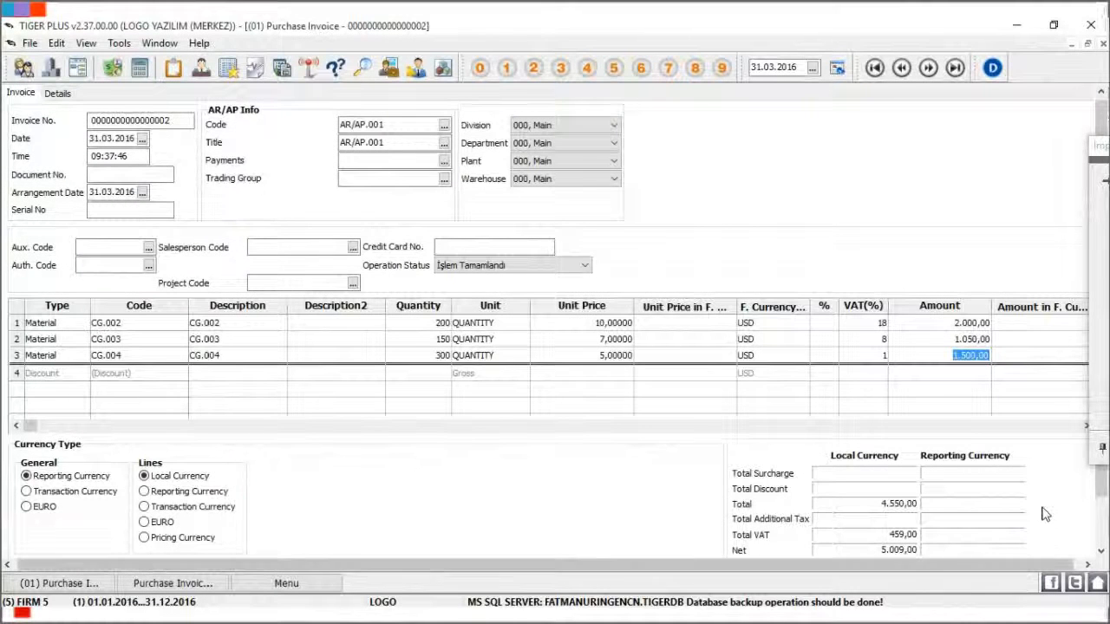
- Save the purchase invoice together with its journal slip and close the posting report
left_click(1099, 538)
left_click(997, 532)
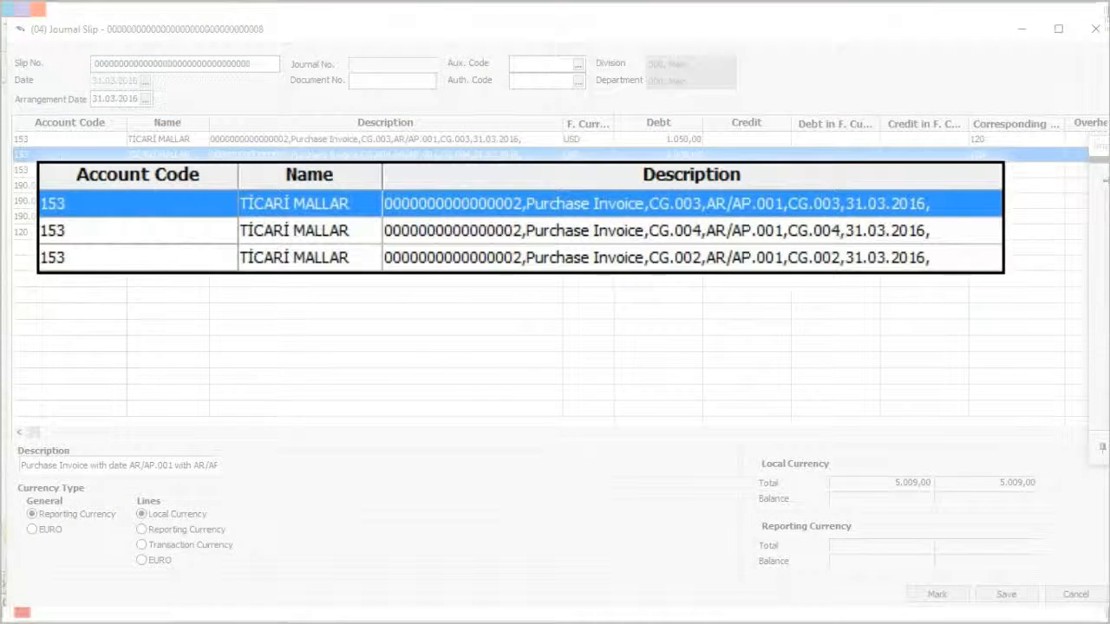
left_click(1018, 596)
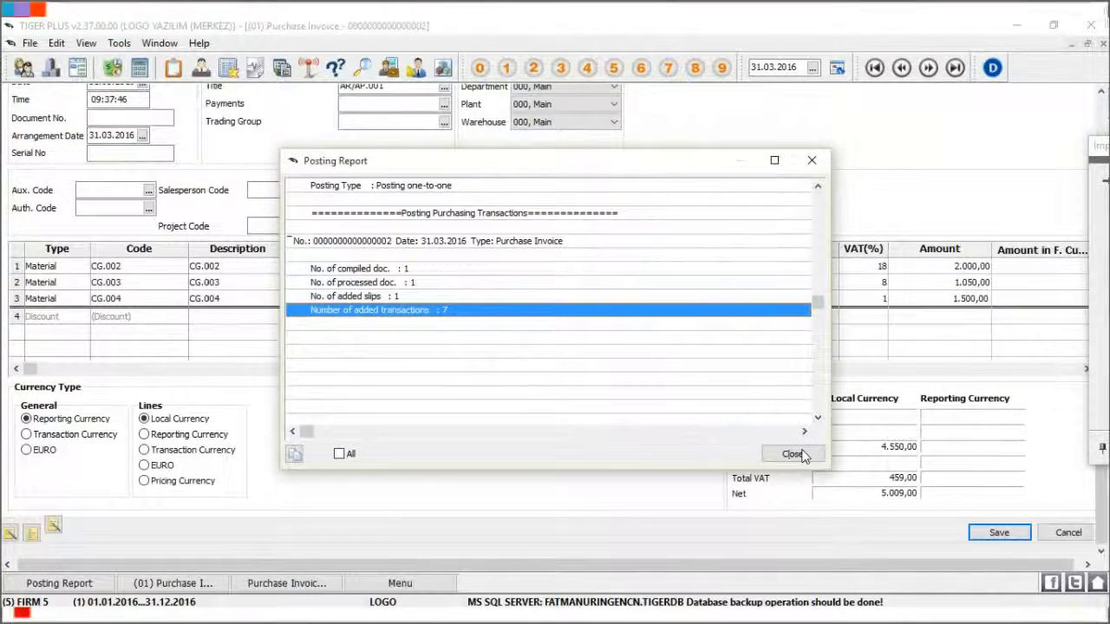
left_click(793, 454)
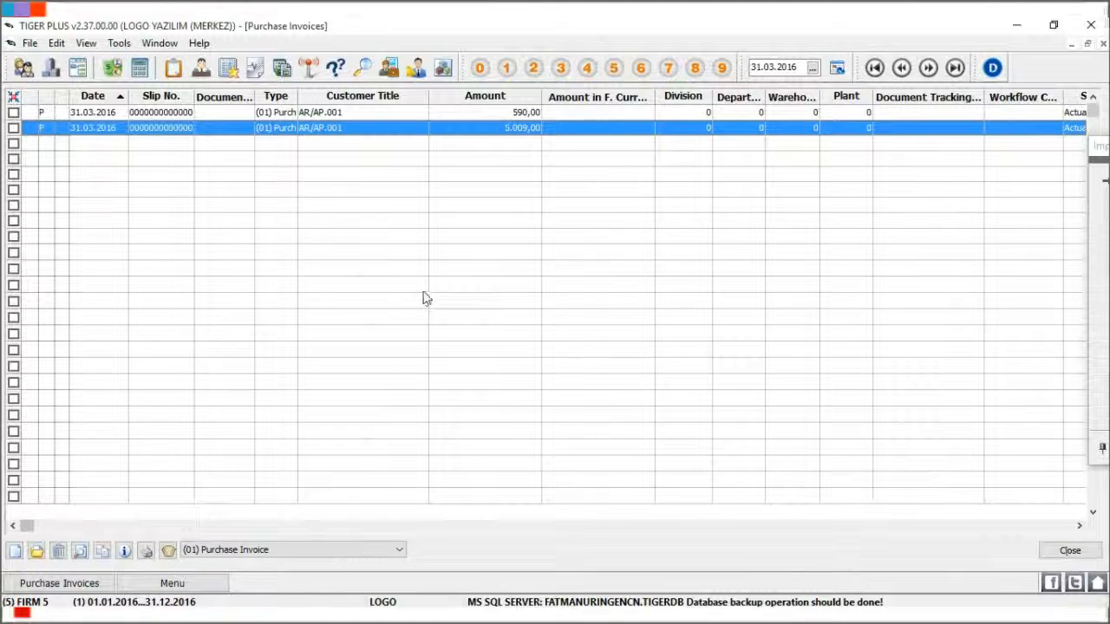
- Open the Automatic Posting Parameters from the Administration definitions and maximize their window
left_click(170, 584)
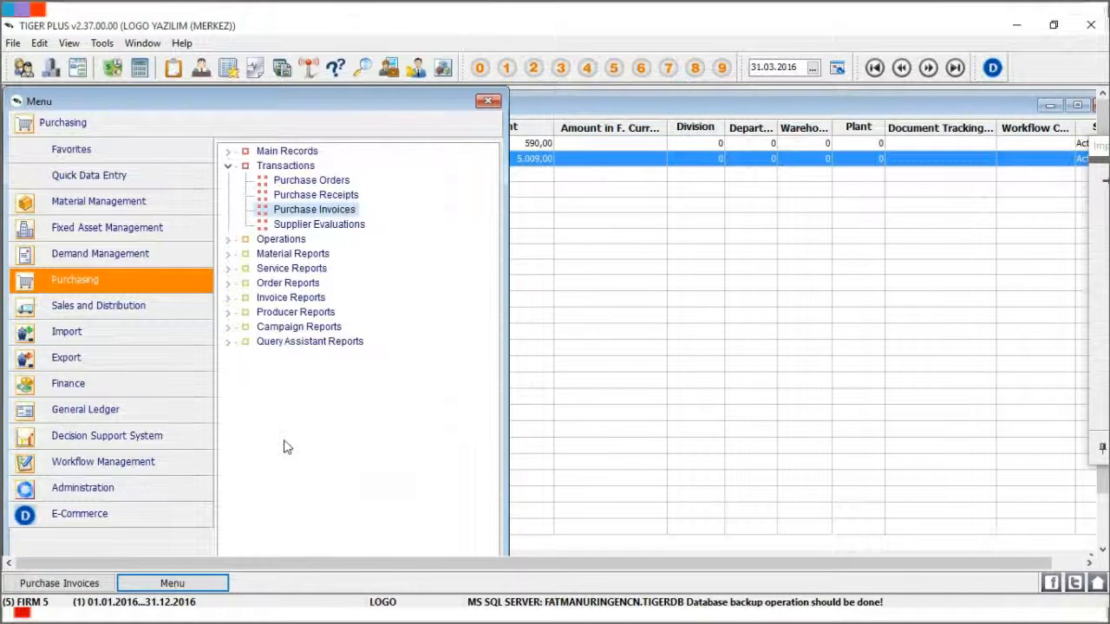
left_click(132, 490)
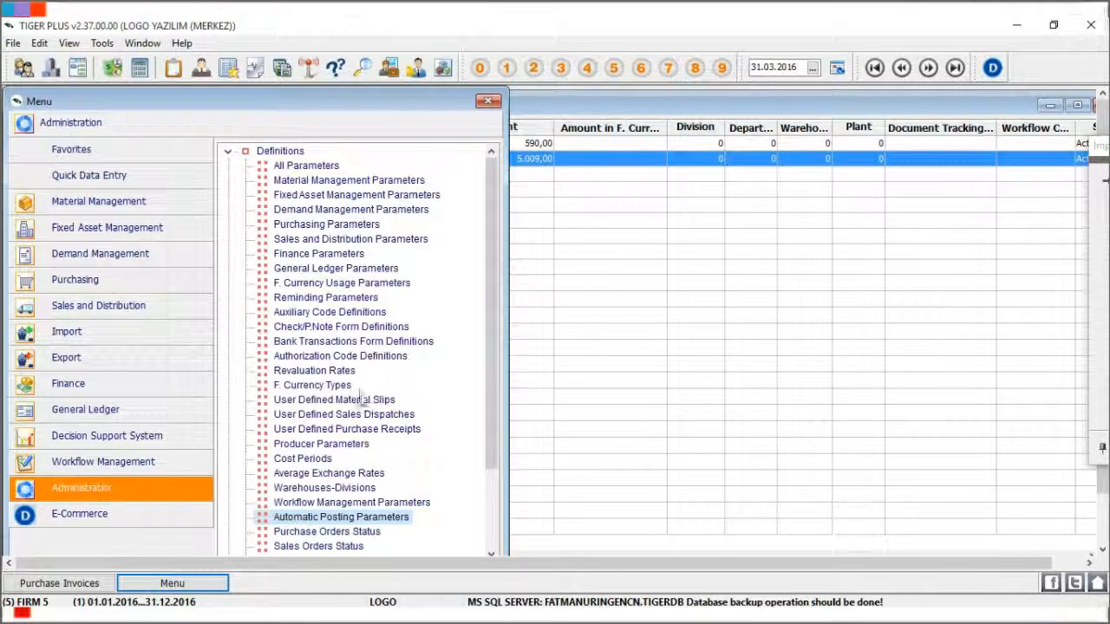
double_click(407, 518)
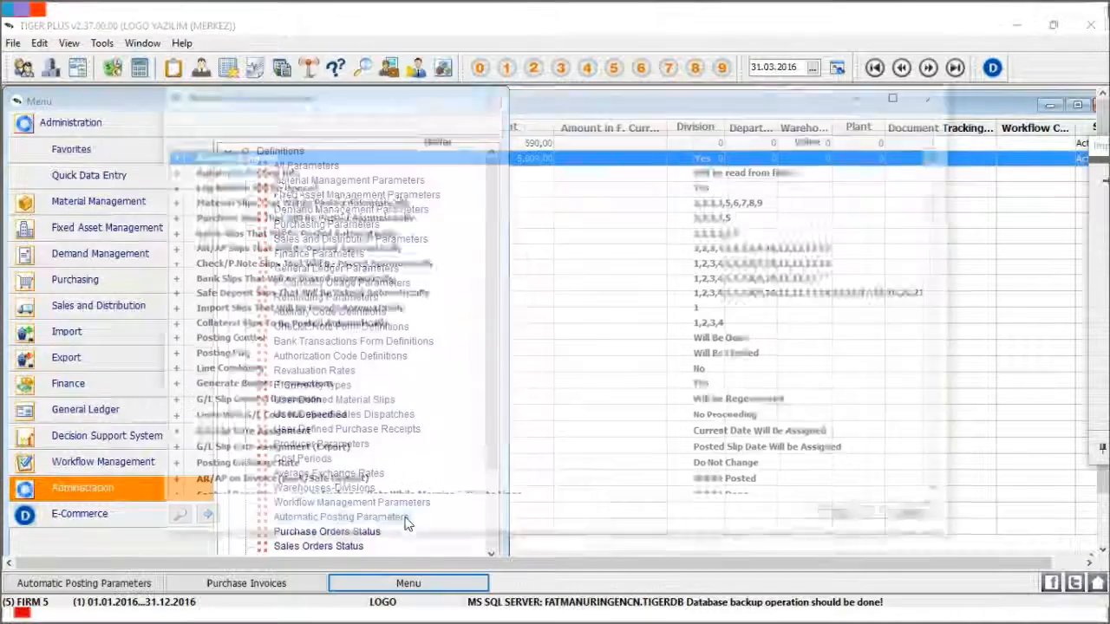
double_click(520, 94)
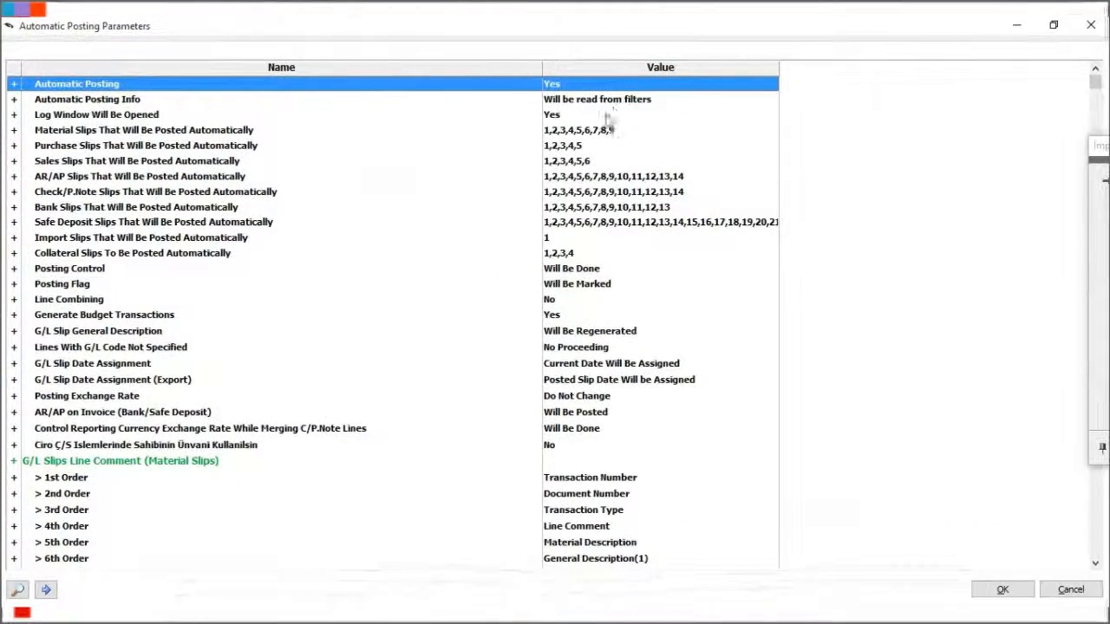
- Set Line Combining to Yes and Automatic Posting Info to "Will be read from parameters"
left_click(235, 301)
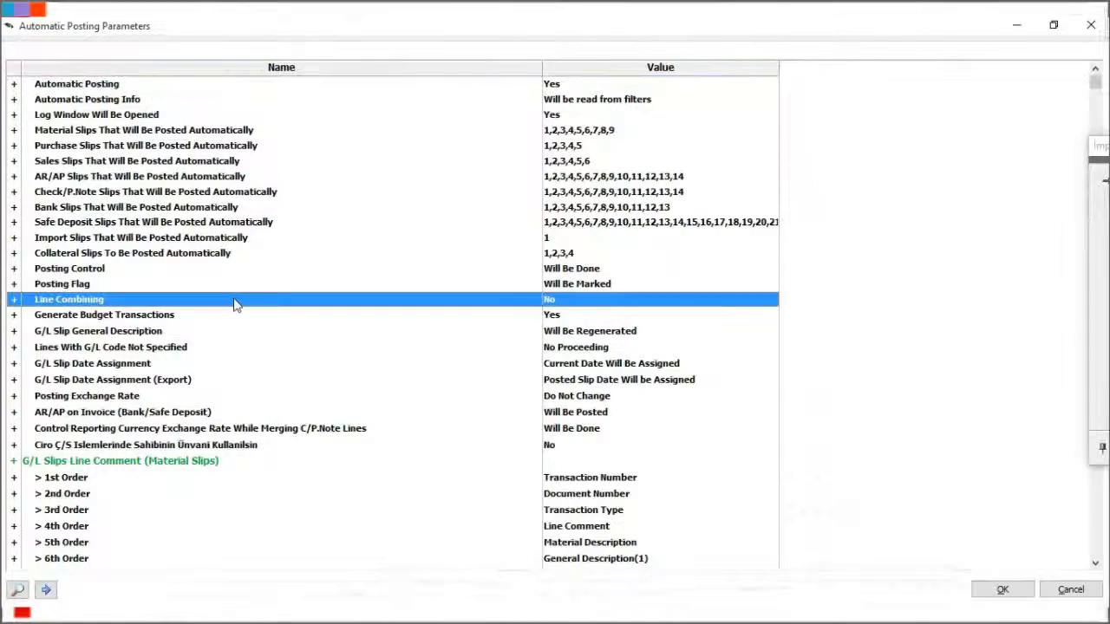
left_click(647, 302)
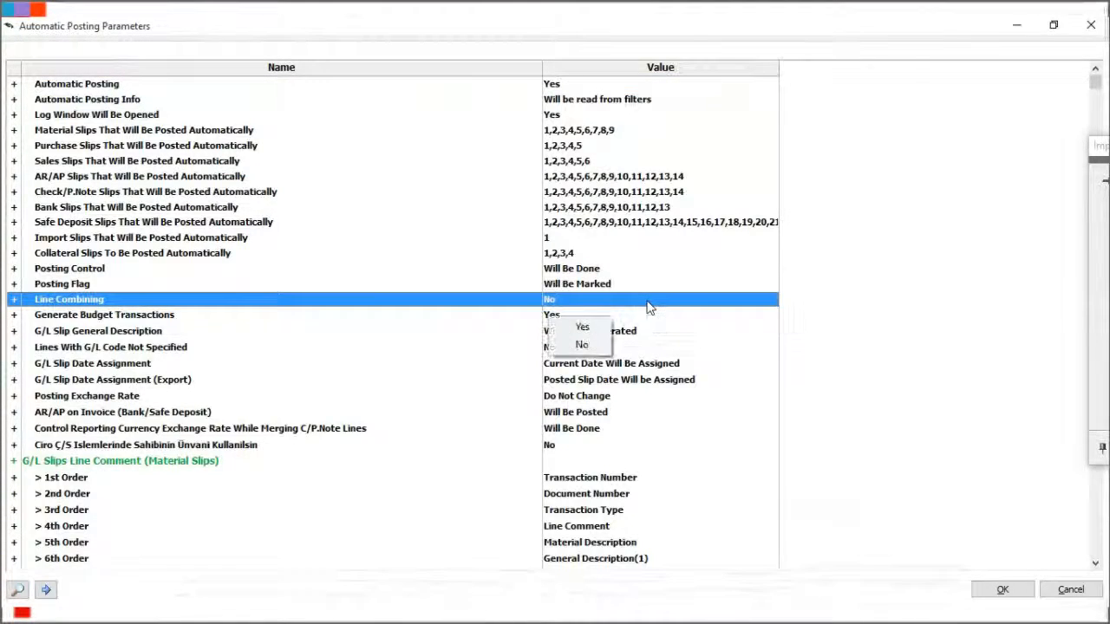
left_click(581, 327)
left_click(648, 100)
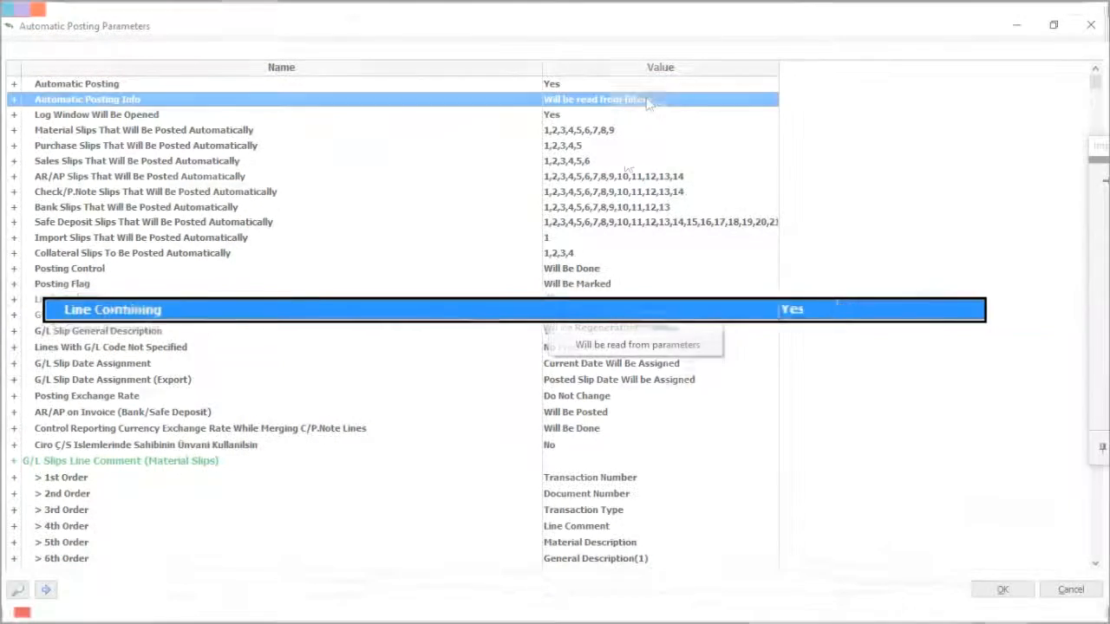
left_click(706, 344)
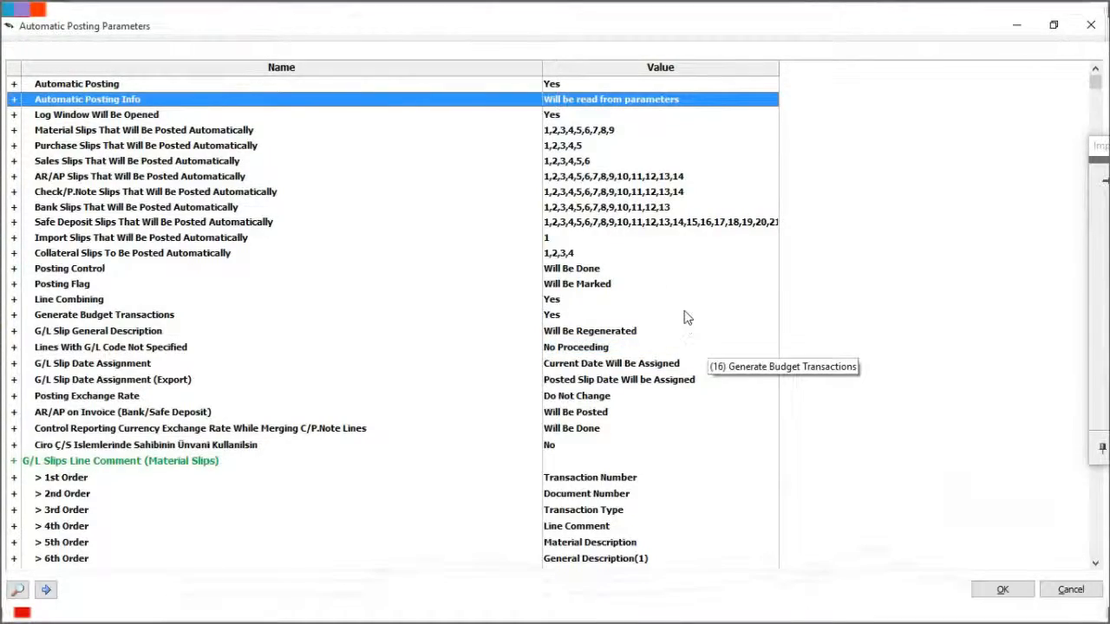
- Set all eight orders of the G/L Slips Line Comment for Material Slips to None
key("Down")
key("Down")
key("Down")
key("Down")
key("Down")
key("Down")
key("Down")
key("Down")
key("Down")
key("Down")
key("Down")
key("Down")
key("Down")
key("Down")
key("Down")
key("Down")
key("Down")
key("Down")
key("Down")
key("Down")
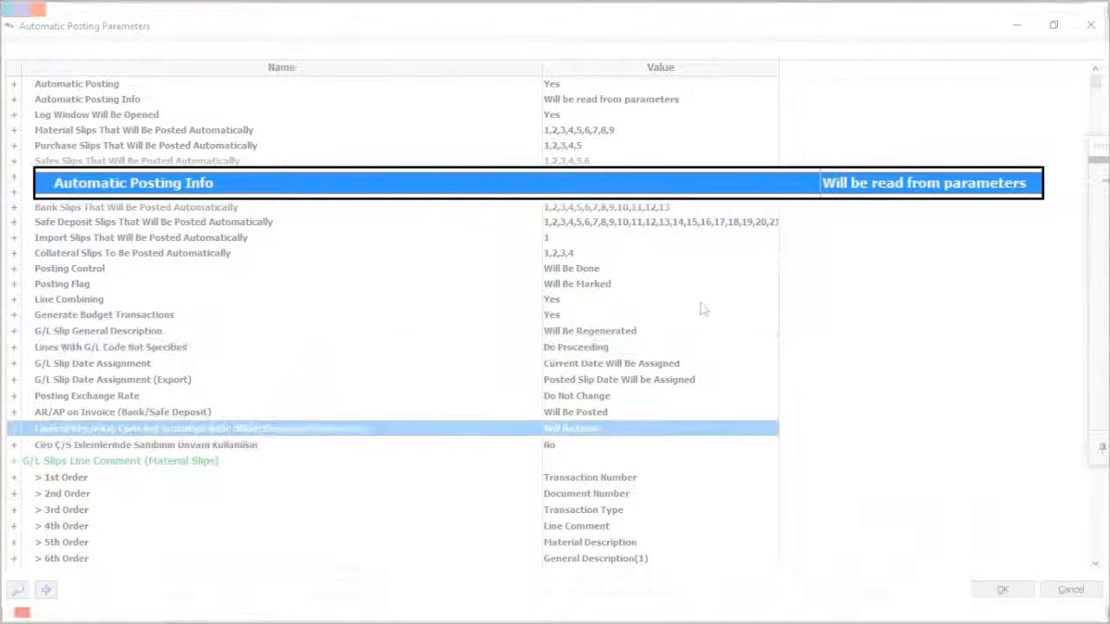
key("Down")
key("Down")
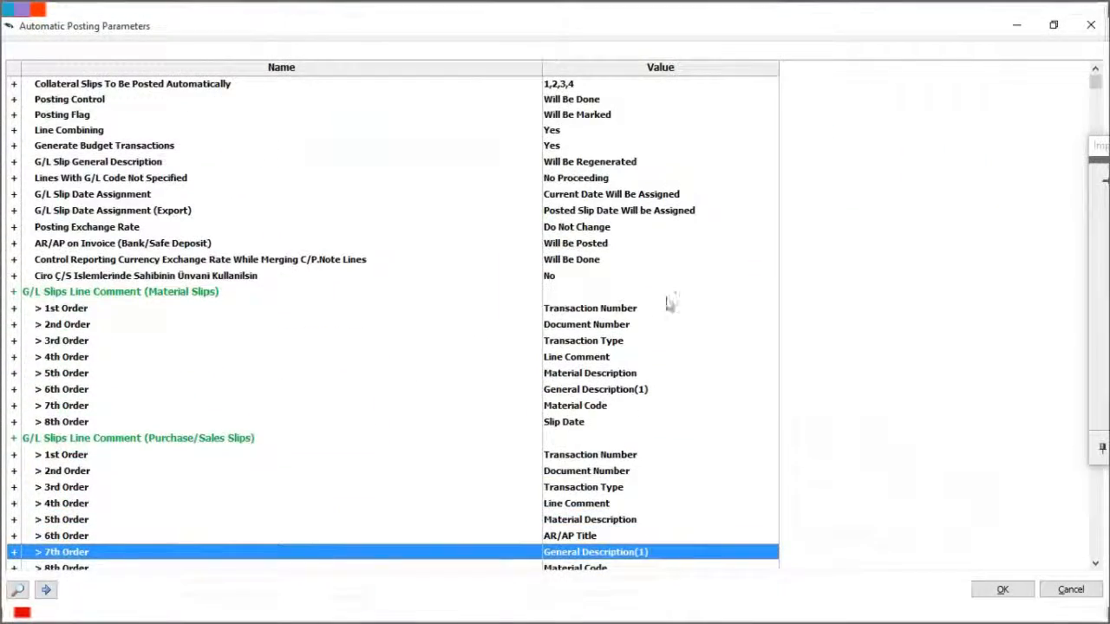
left_click(583, 309)
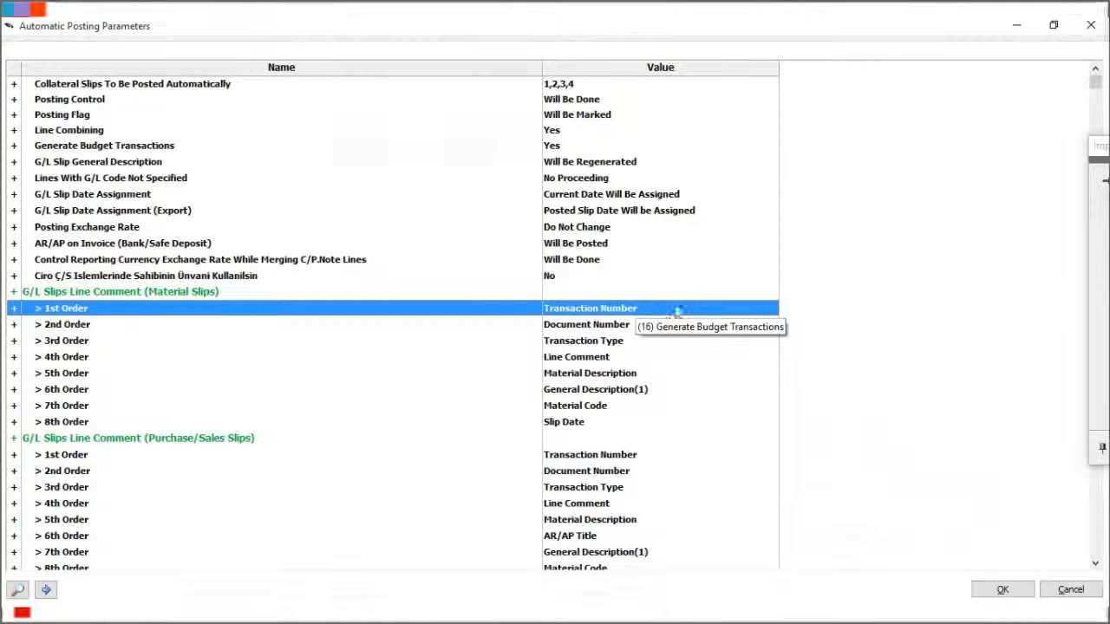
key("Delete")
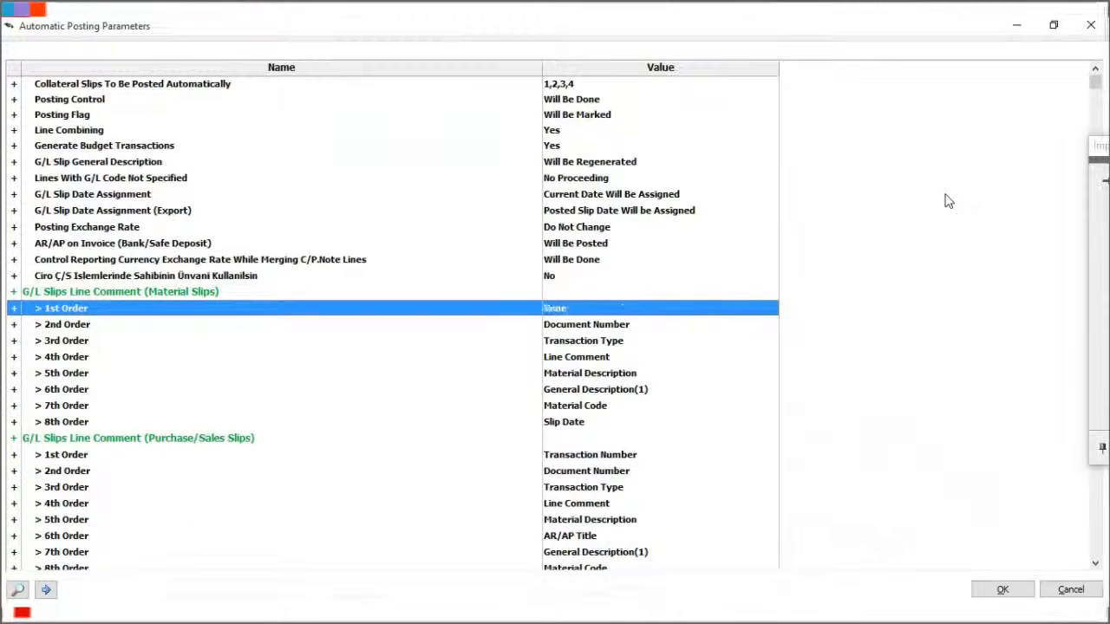
key("Down")
key("Delete")
key("Down")
key("Delete")
key("Down")
key("Delete")
key("Down")
key("Delete")
key("space")
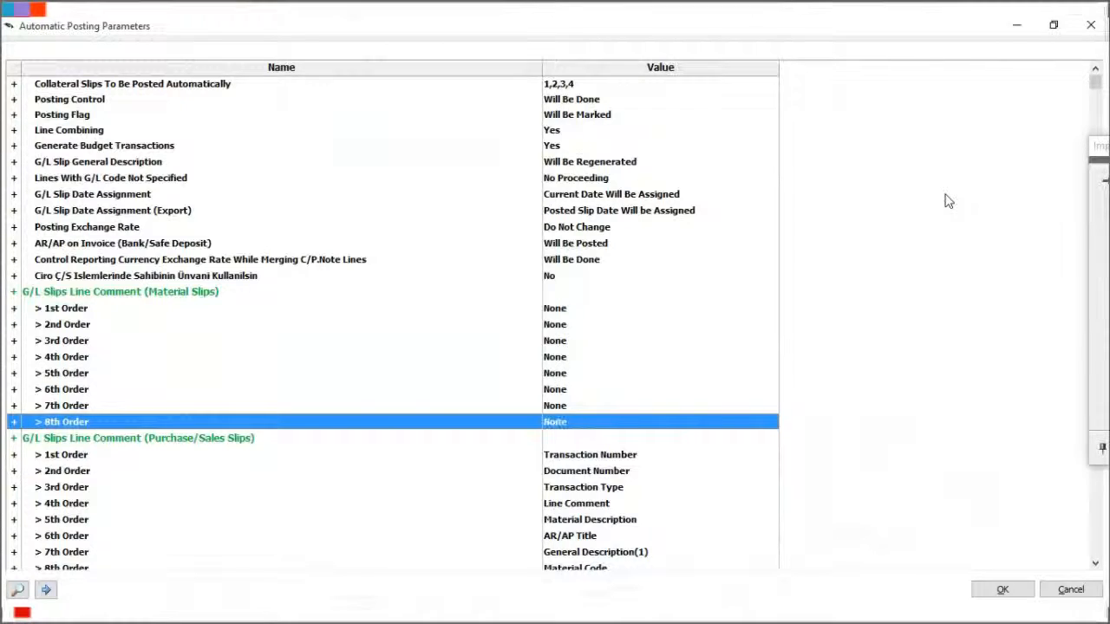
- Set all ten orders of the G/L Slips Line Comment for Purchase/Sales Slips to None
key("Down")
key("Down")
key("Down")
key("Down")
key("Down")
key("Down")
key("Down")
key("Up")
key("Up")
key("Up")
key("Up")
key("Up")
key("Up")
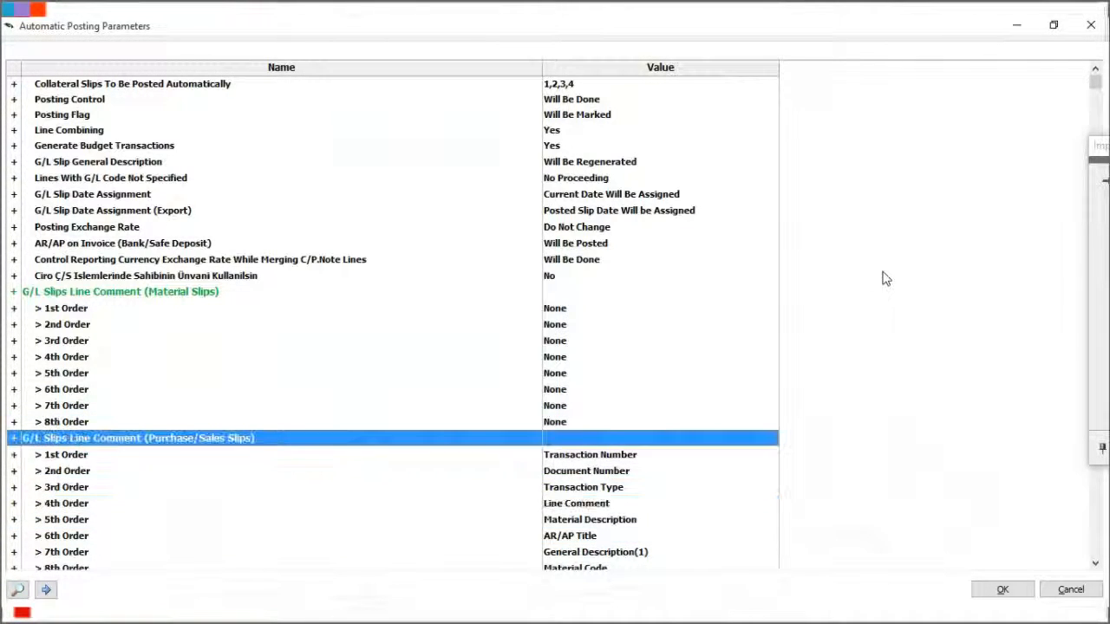
key("Down")
key("space")
key("Down")
key("space")
key("Down")
key("space")
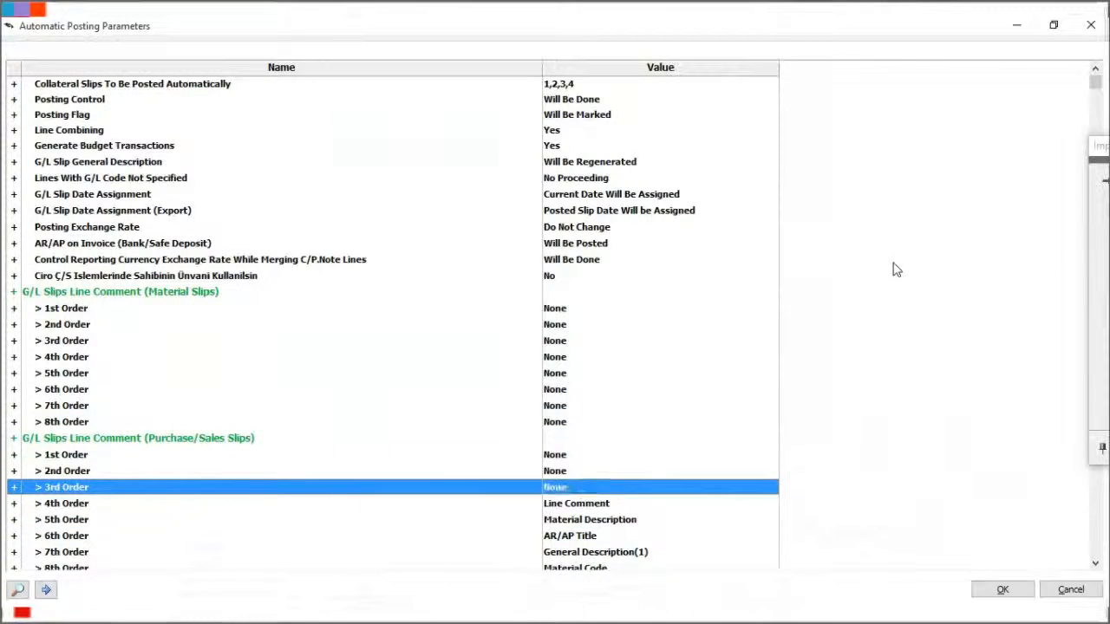
key("Down")
key("space")
key("Down")
key("space")
key("Down")
key("space")
key("Down")
key("space")
key("Down")
key("space")
key("Down")
key("space")
key("Down")
key("space")
key("Down")
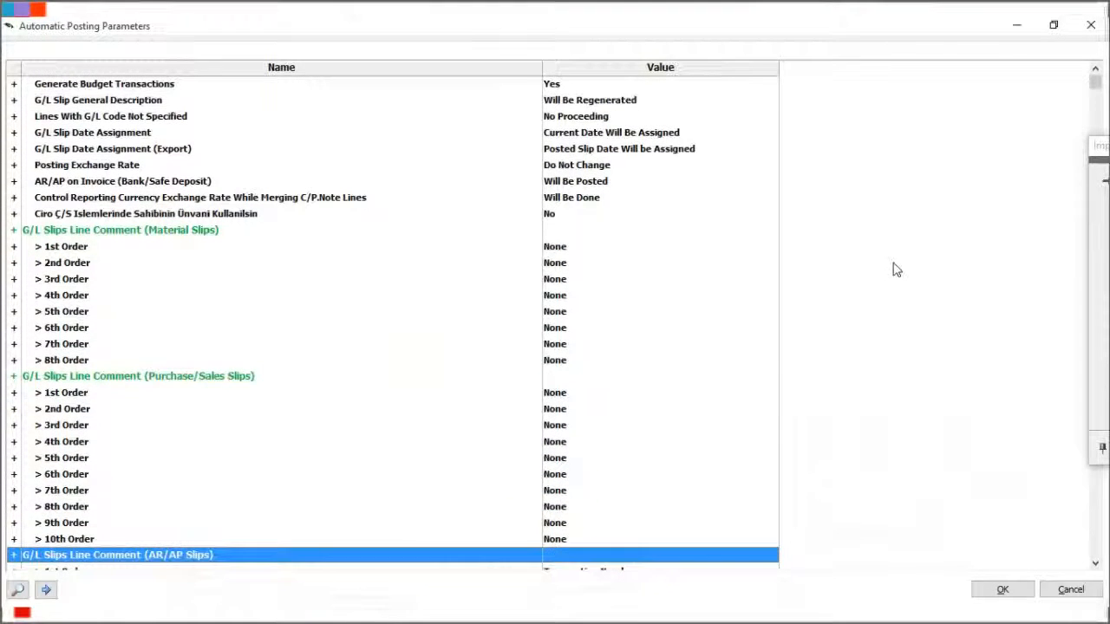
- Set all seven orders of the G/L Slips Line Comment for AR/AP Slips to None
key("Down")
key("Down")
key("Down")
key("Down")
key("Down")
key("Down")
key("Down")
key("Down")
key("Down")
key("Down")
key("Down")
key("Down")
key("Down")
key("Down")
key("Down")
key("Down")
key("Down")
key("Down")
key("Down")
key("Down")
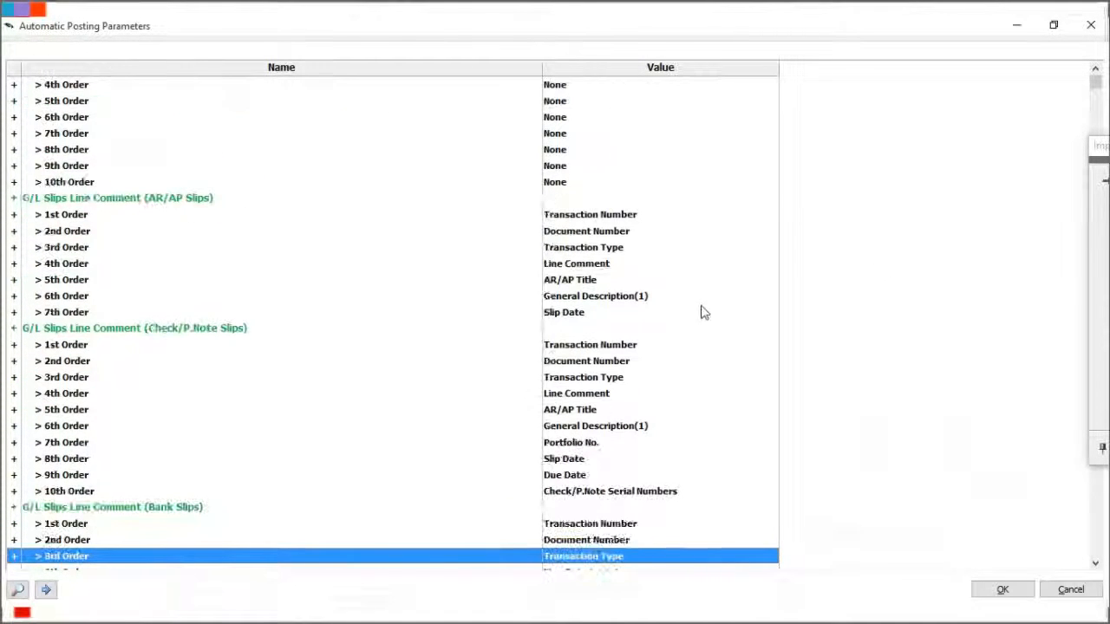
left_click(627, 218)
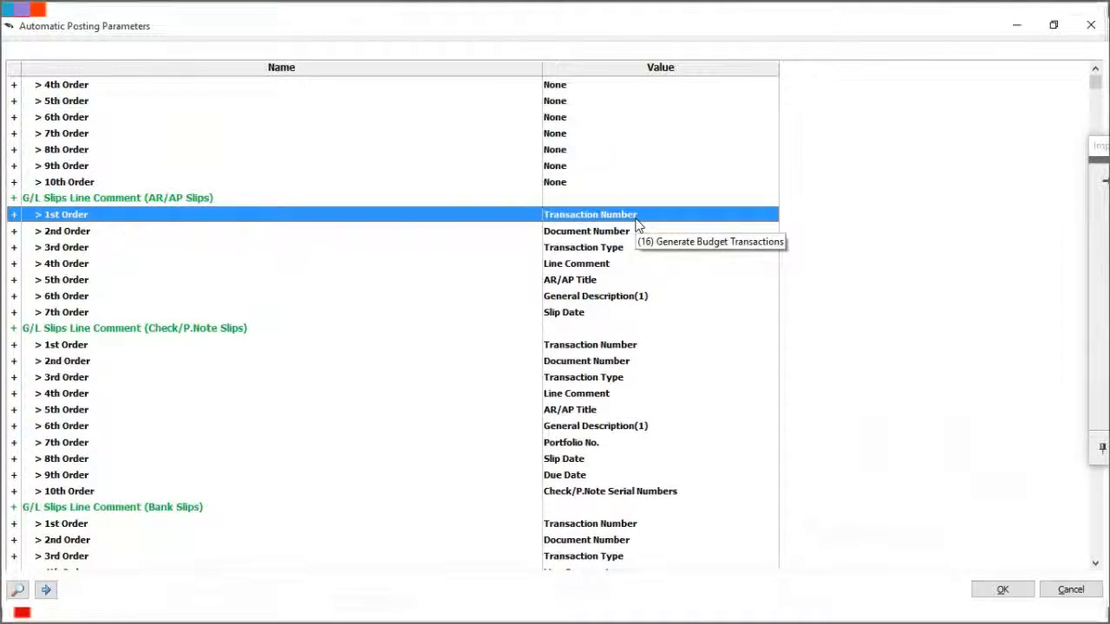
key("space")
key("Down")
key("space")
key("Down")
key("space")
key("Down")
key("space")
key("Down")
key("space")
key("Down")
key("space")
key("Down")
key("space")
- Set all ten orders of the G/L Slips Line Comment for Check/P.Note Slips to None
key("Down")
key("Down")
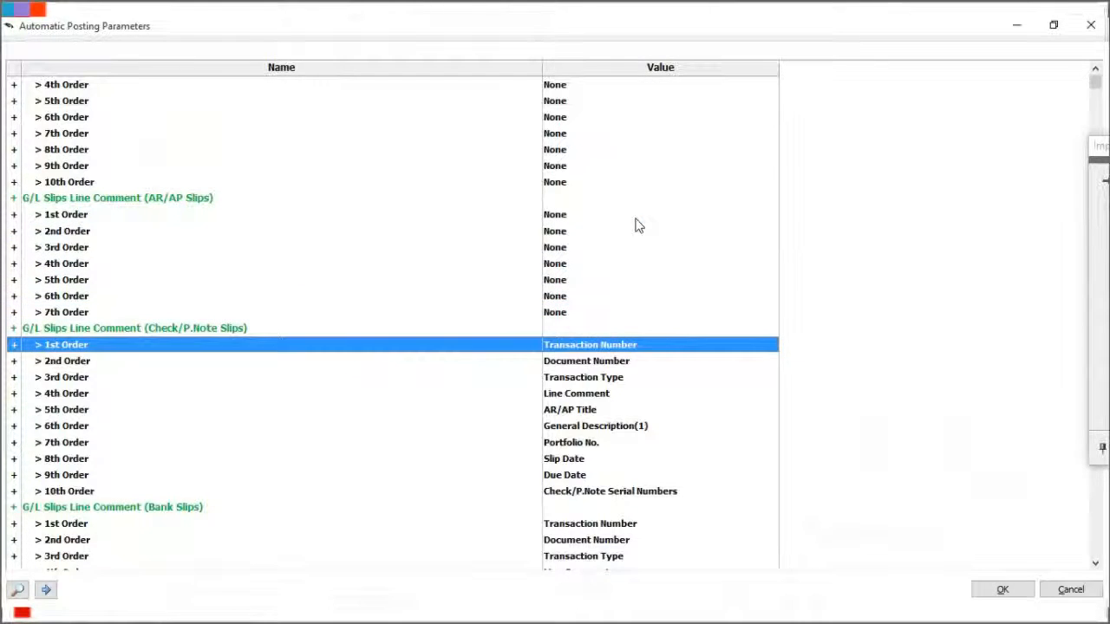
key("space")
key("Down")
key("space")
key("Down")
key("space")
key("Down")
key("space")
key("Down")
key("space")
key("Down")
key("space")
key("Down")
key("space")
key("Down")
key("space")
key("Down")
key("space")
key("Down")
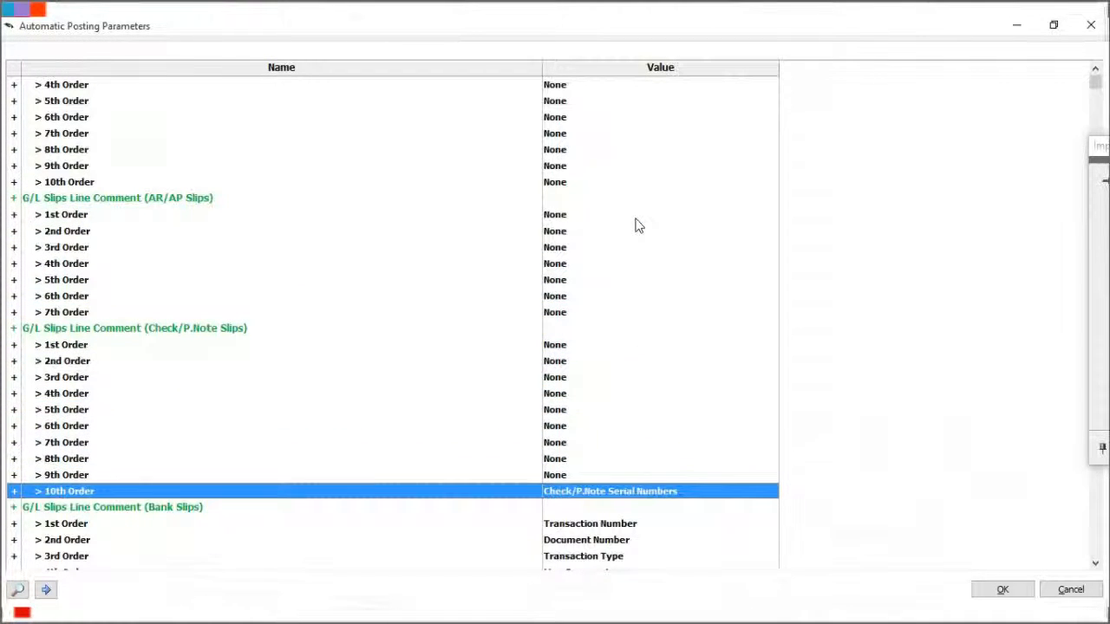
key("space")
- Set all eight orders of the G/L Slips Line Comment for Bank Slips to None
key("Down")
key("Down")
key("Down")
key("Down")
key("Down")
key("Down")
key("Down")
key("Down")
key("Down")
key("Down")
key("Down")
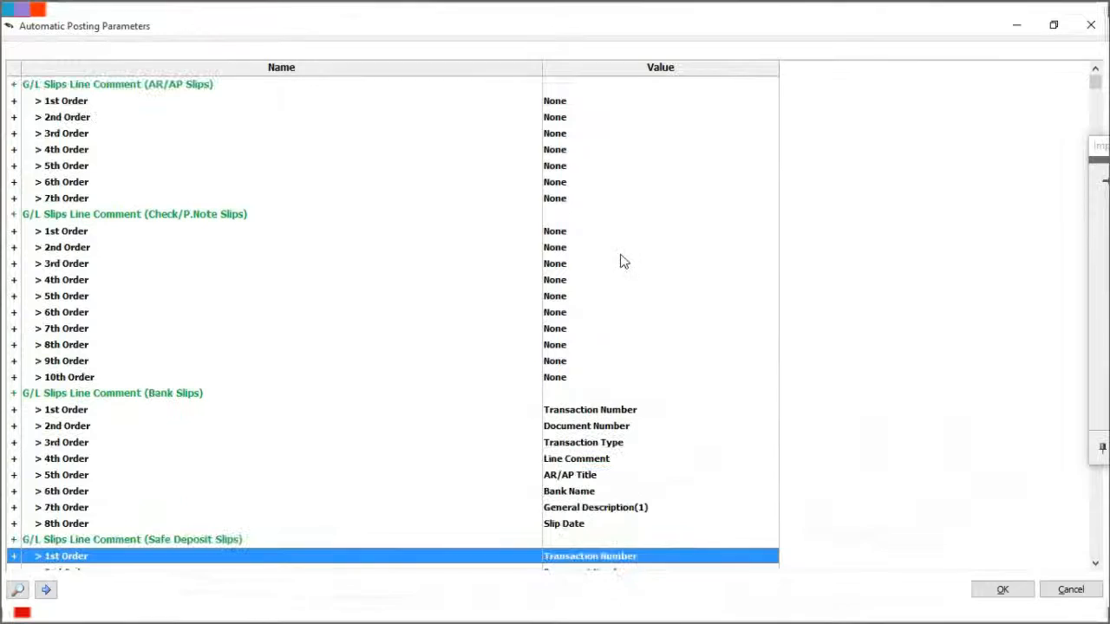
left_click(615, 409)
key("space")
key("Down")
key("space")
key("Down")
key("space")
key("Down")
key("space")
key("Down")
key("space")
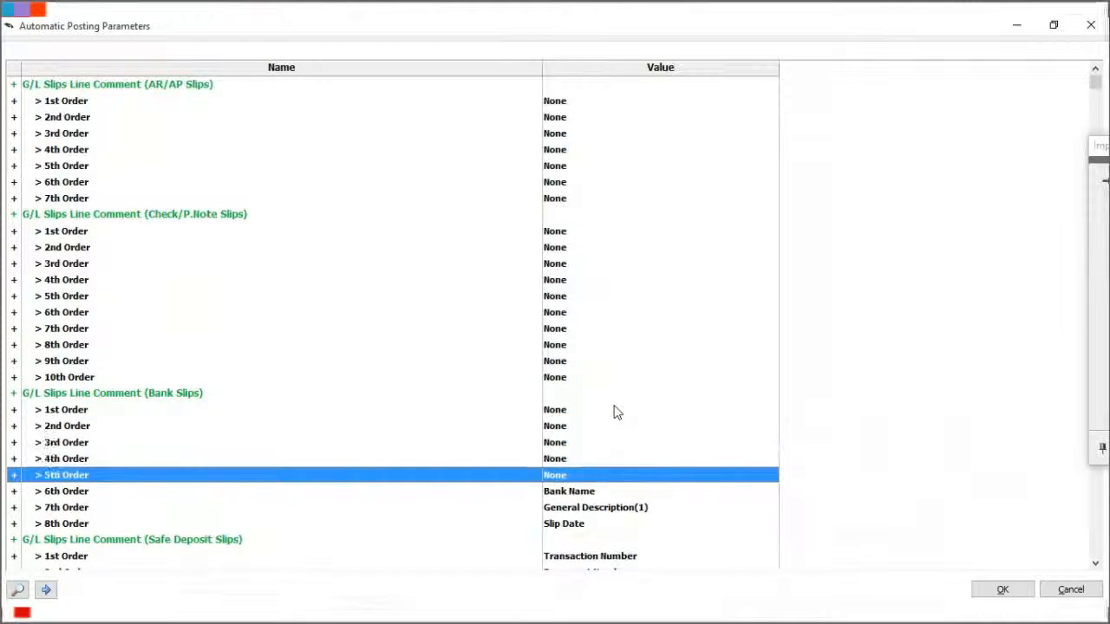
key("Down")
key("space")
key("Down")
key("space")
key("Down")
key("space")
- Set all twelve orders of the G/L Slips Line Comment for Safe Deposit Slips to None and clear the Safe Deposit Line Info
key("Down")
key("Down")
key("Down")
key("Down")
key("Down")
key("Down")
key("Down")
key("Down")
key("Down")
key("Down")
key("Down")
key("Down")
key("Down")
key("Down")
key("Down")
key("Down")
key("Down")
key("Down")
key("Down")
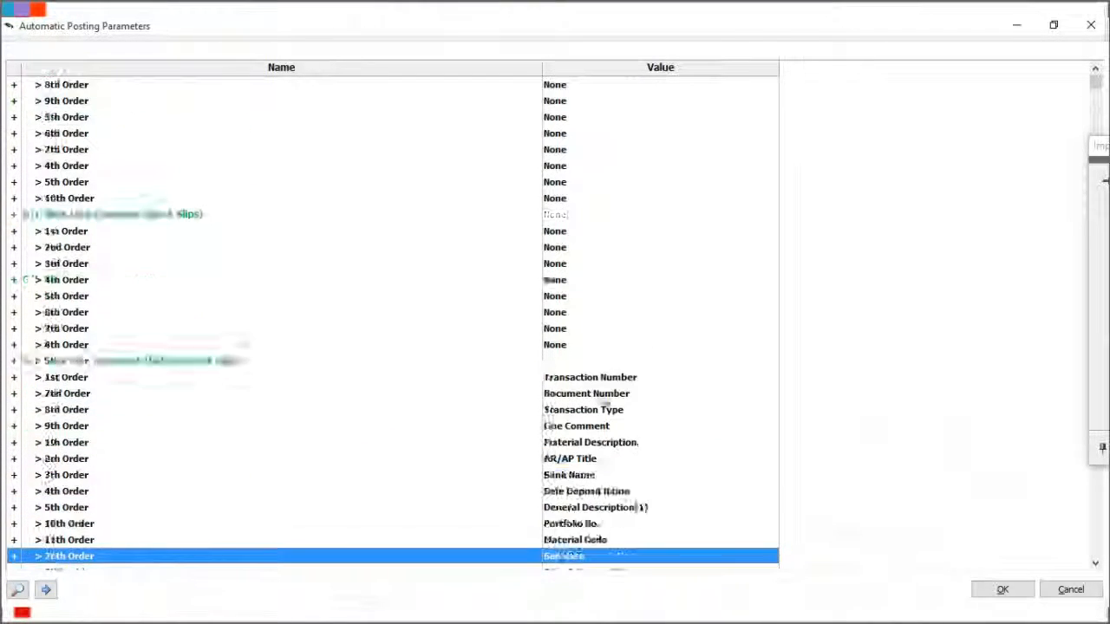
left_click(618, 281)
key("space")
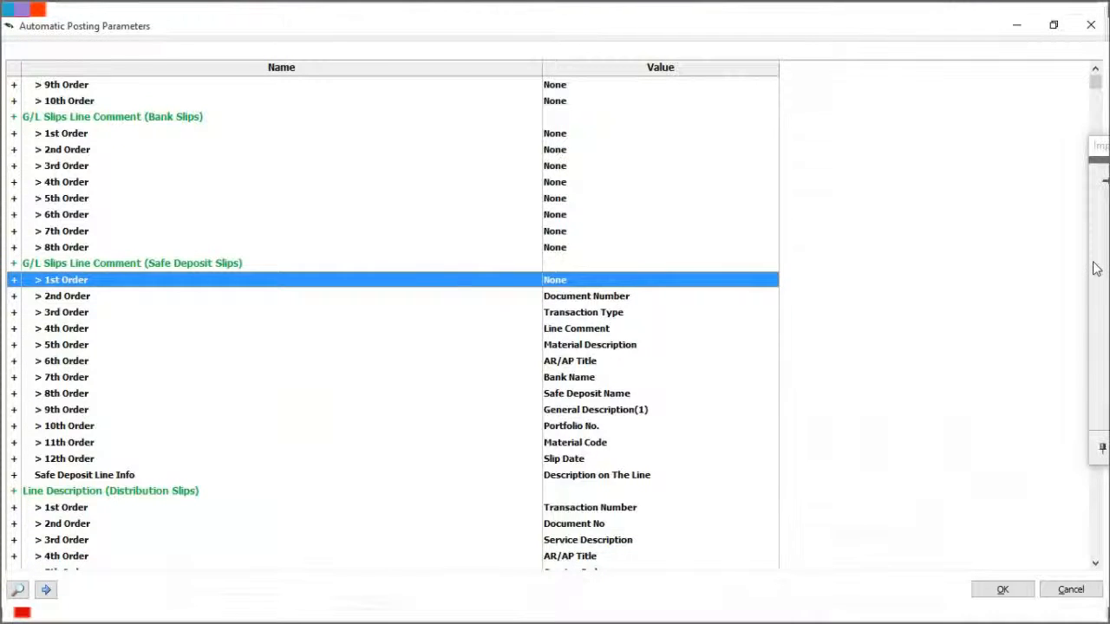
key("Down")
key("space")
key("Down")
key("space")
key("Down")
key("space")
key("Down")
key("space")
key("Down")
key("space")
key("Down")
key("space")
key("Down")
key("space")
key("Down")
key("space")
key("Down")
key("space")
key("Down")
key("space")
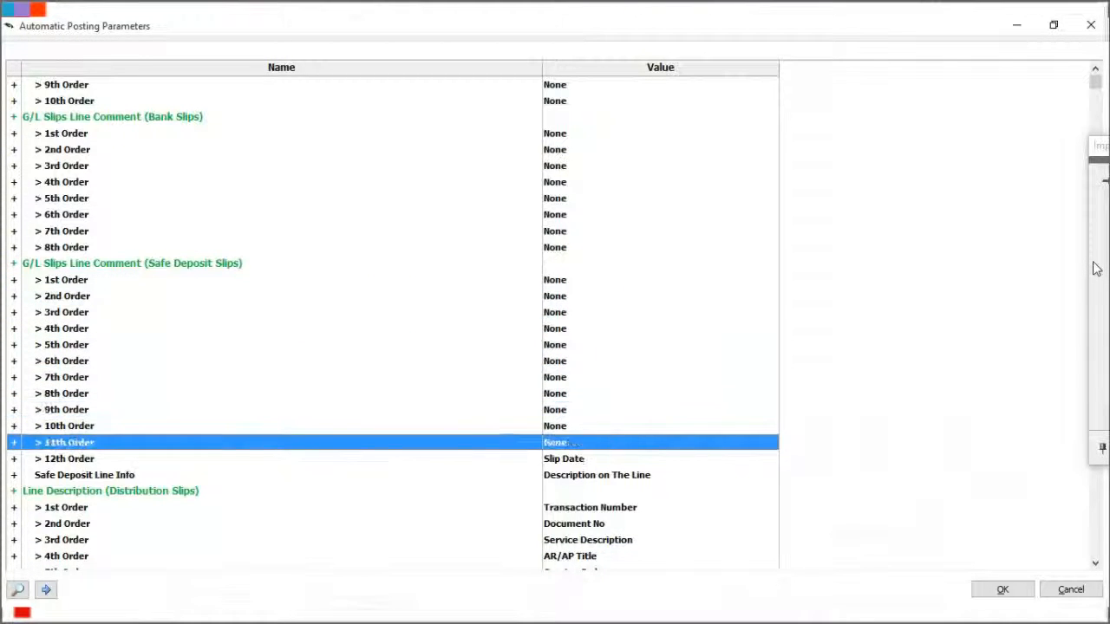
key("Down")
key("space")
key("Down")
key("space")
- Set all six orders of the Line Description for Distribution Slips to None
key("Down")
key("Down")
key("Down")
key("Down")
key("Down")
key("Down")
key("Down")
key("Down")
key("Down")
key("Down")
key("Down")
key("Down")
key("Down")
key("Down")
key("Down")
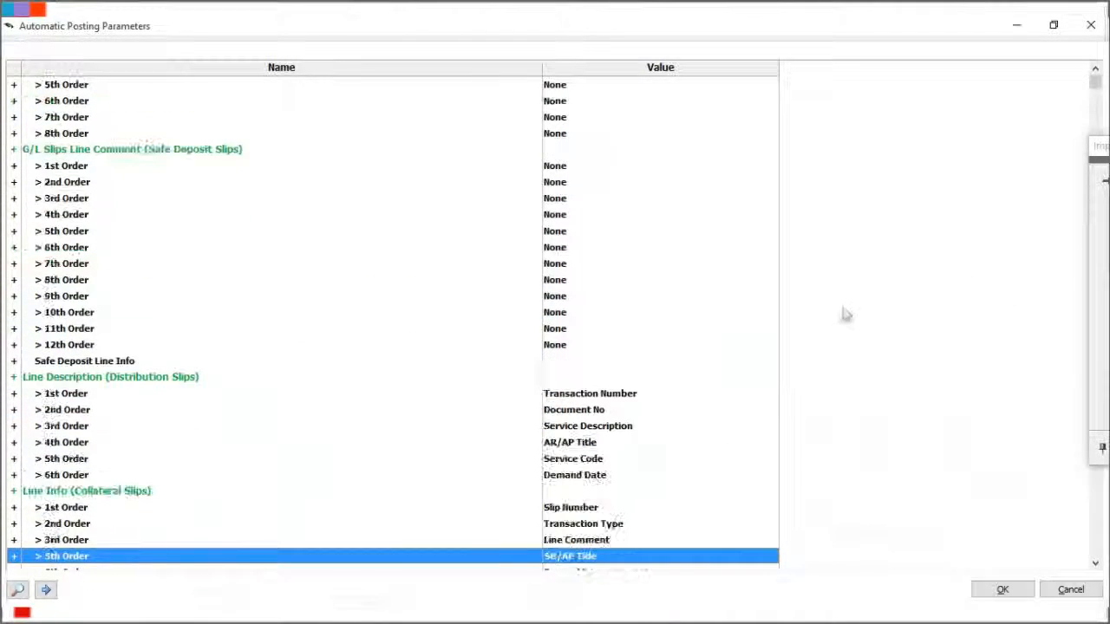
left_click(641, 346)
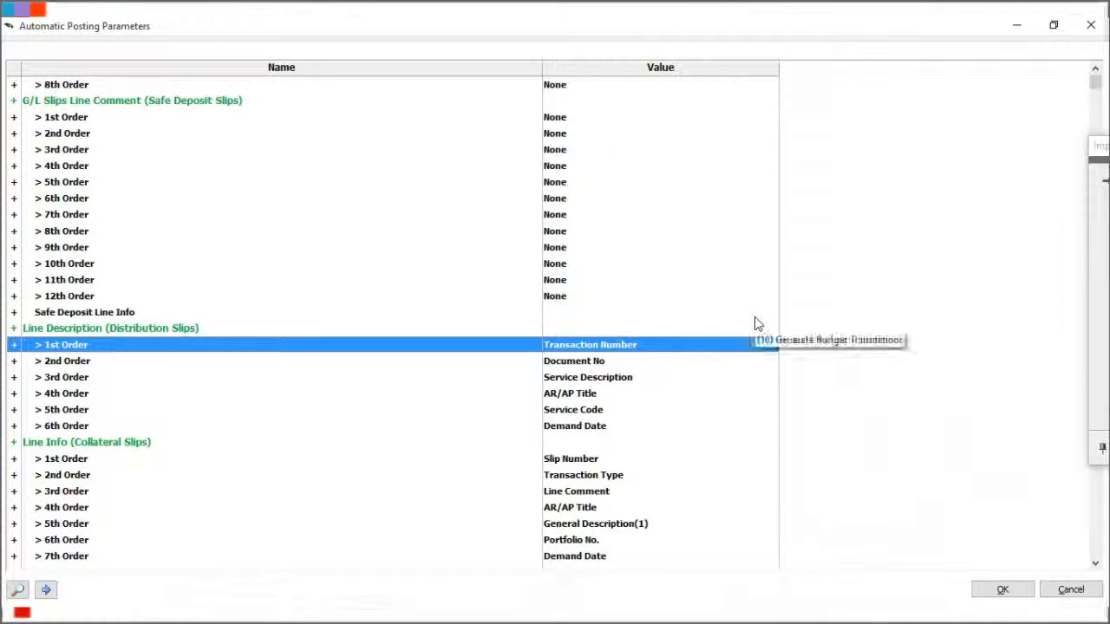
key("space")
key("Down")
key("space")
key("Down")
key("space")
key("Down")
key("space")
key("Down")
key("space")
key("Down")
key("space")
- Set all seven orders of the Line Info for Collateral Slips to None and save the automatic posting parameters
key("Down")
key("Down")
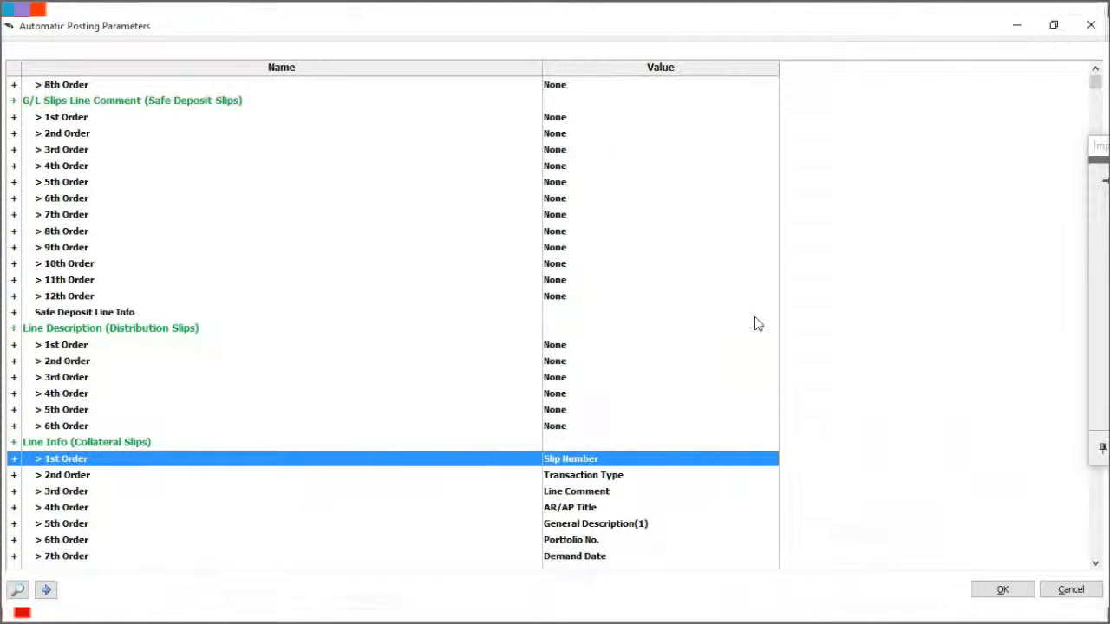
key("space")
key("Down")
key("space")
key("Down")
key("space")
key("Down")
key("space")
key("Down")
key("space")
key("Down")
key("space")
key("Down")
key("space")
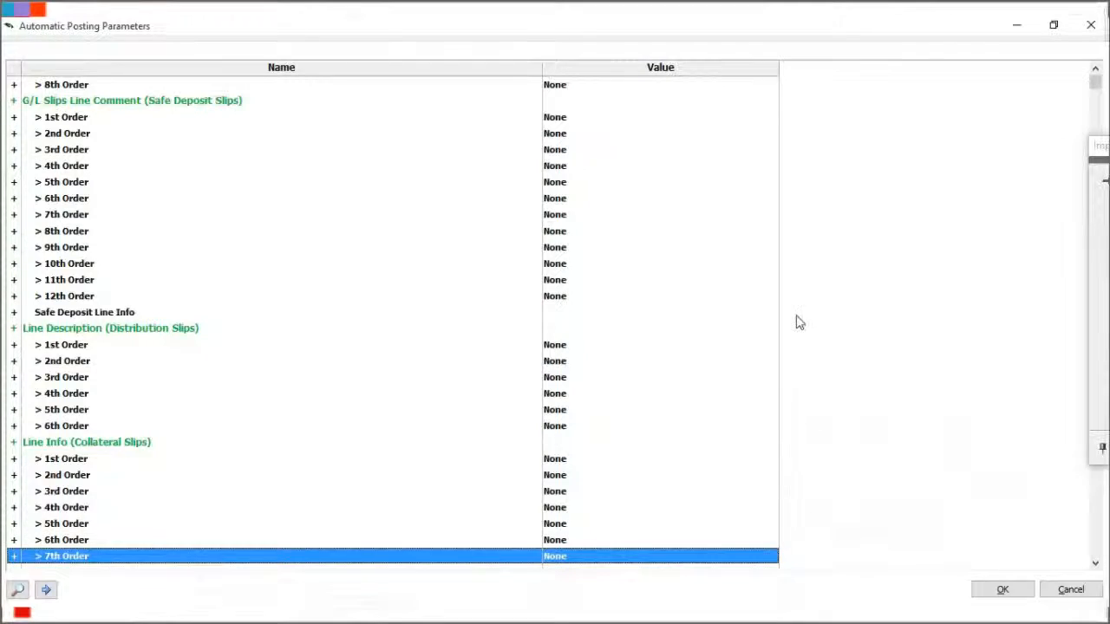
left_click(1002, 590)
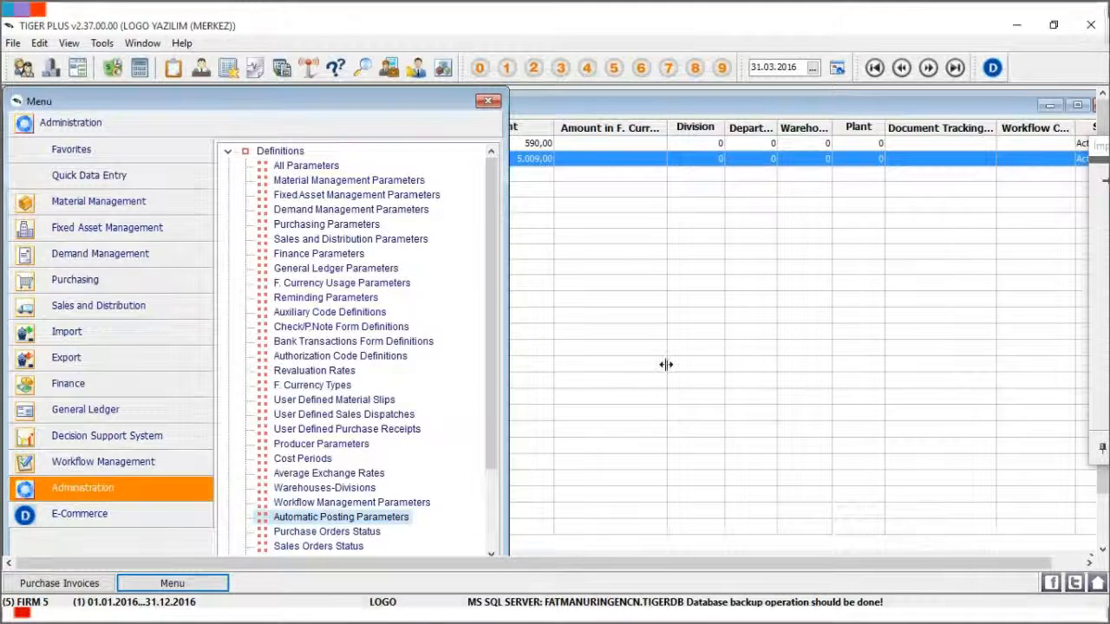
- Return to the purchase invoice list and start a new purchase invoice
left_click(659, 323)
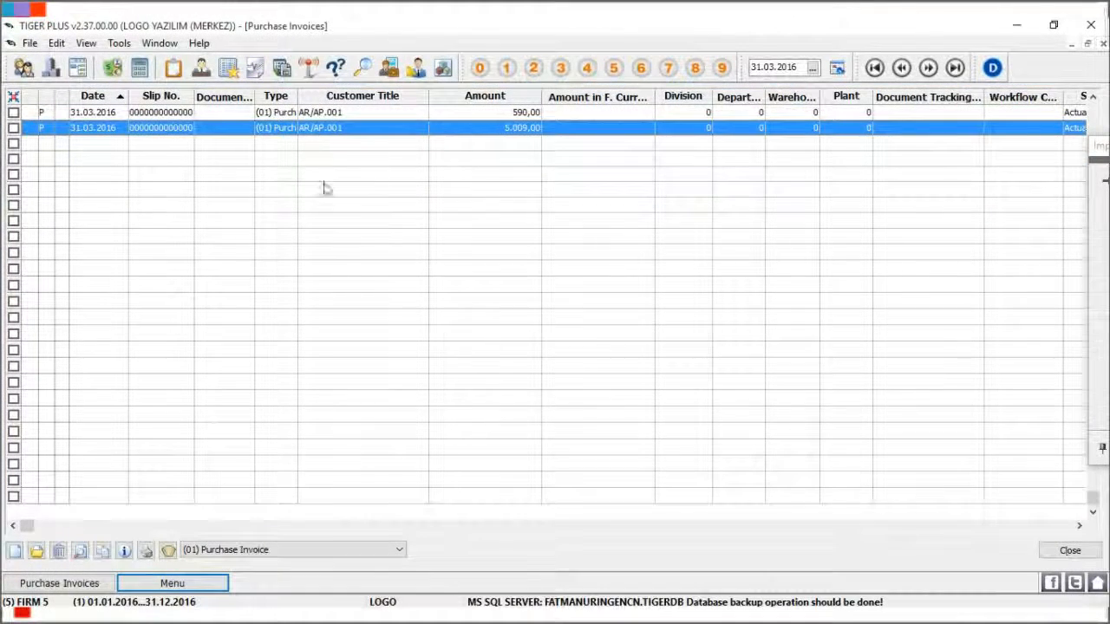
right_click(384, 196)
left_click(463, 206)
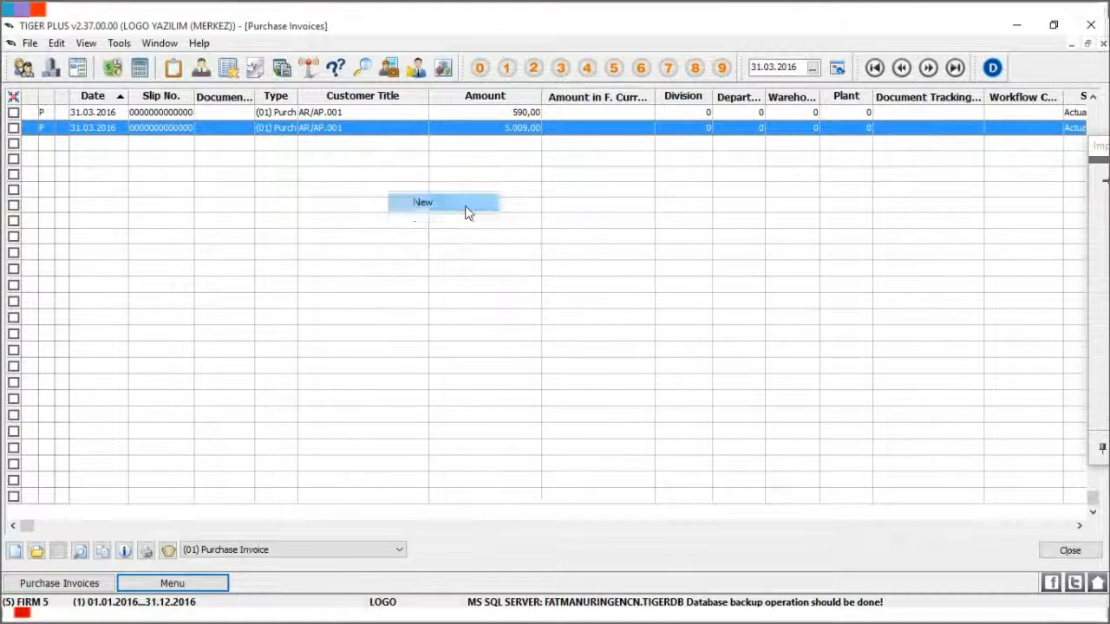
- Create the AR/AP record AR/AP.003 with the title AR/AP.003 and assign it to the purchase invoice
left_click(444, 126)
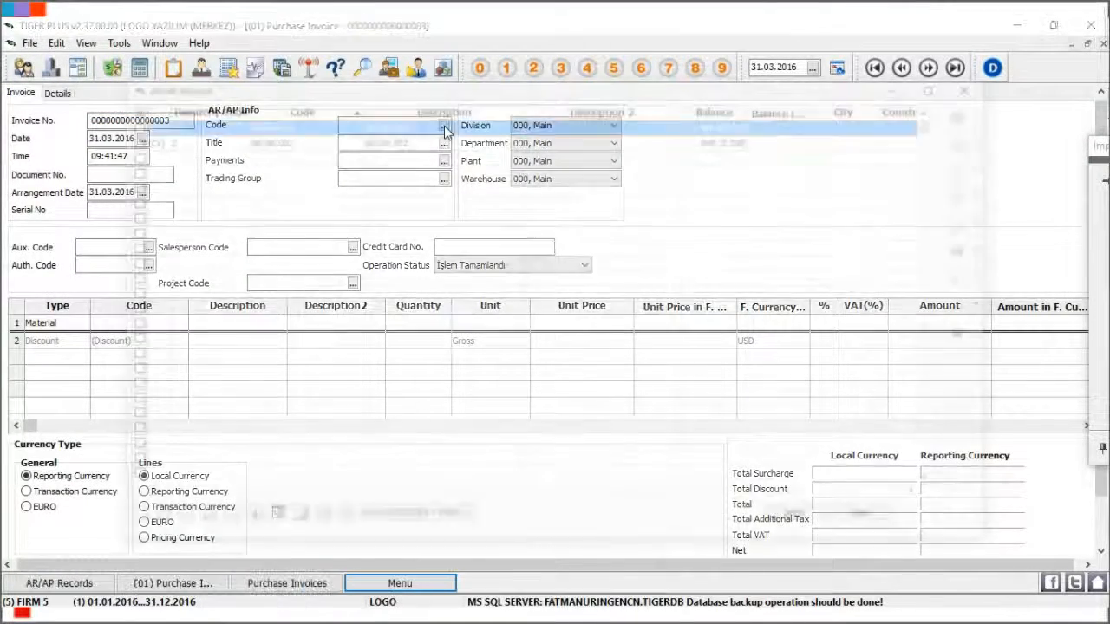
left_click(410, 140)
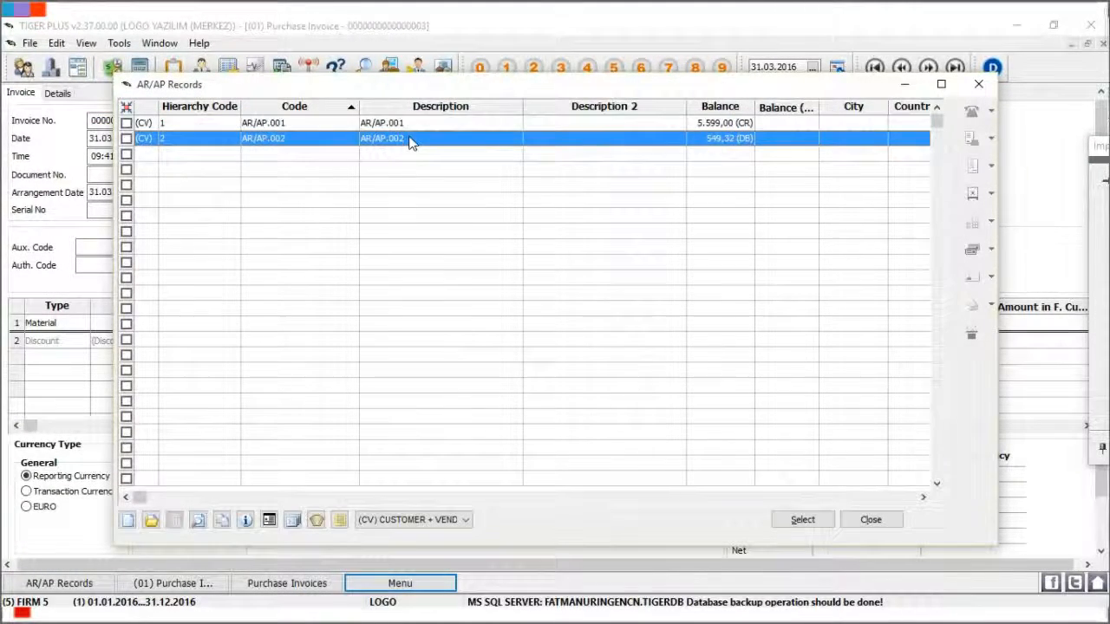
right_click(398, 161)
left_click(450, 176)
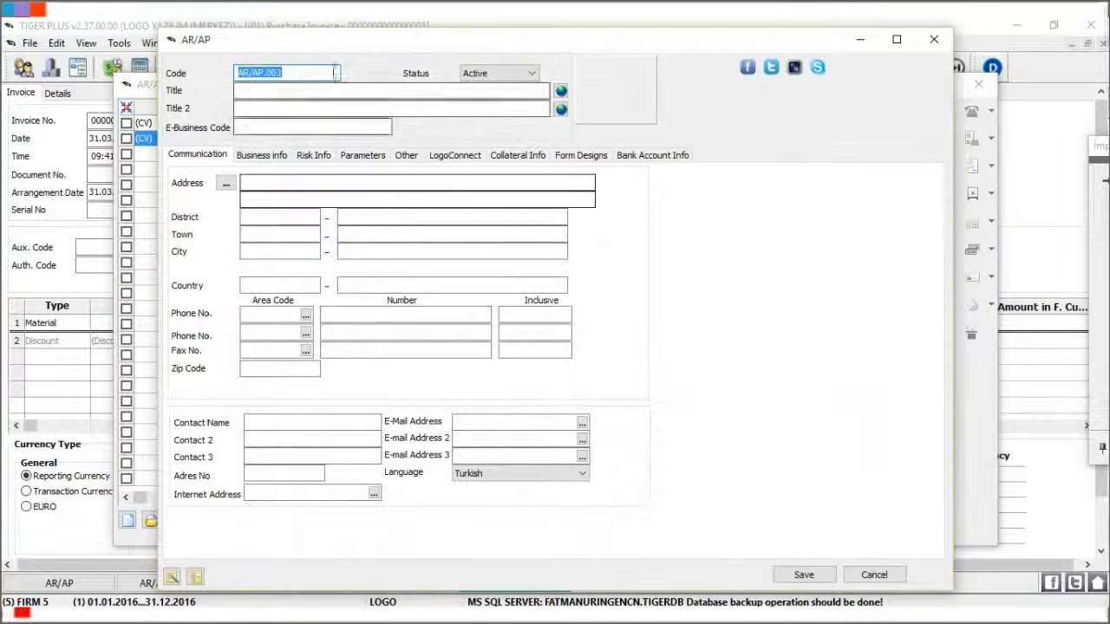
left_click(291, 90)
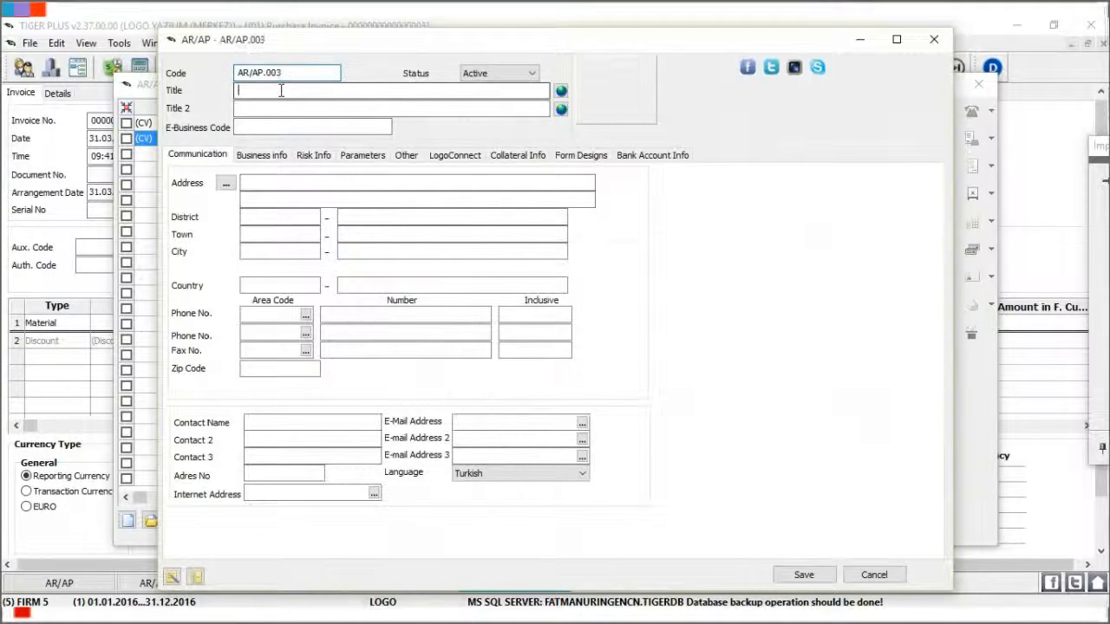
type("AR/AP.003")
key("ctrl+s")
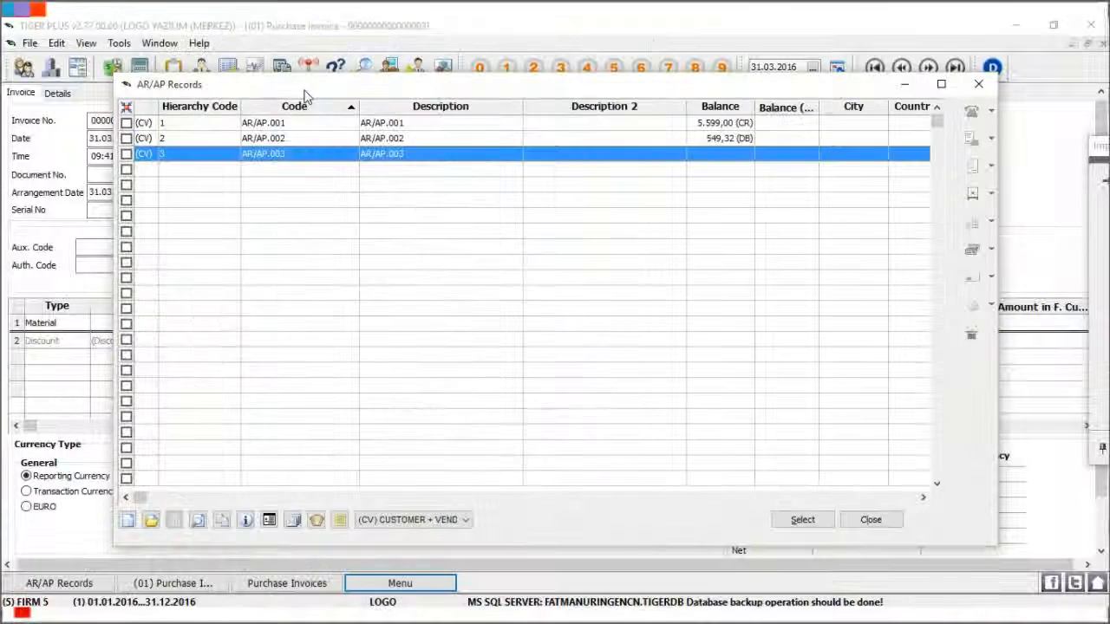
double_click(335, 159)
left_click(518, 339)
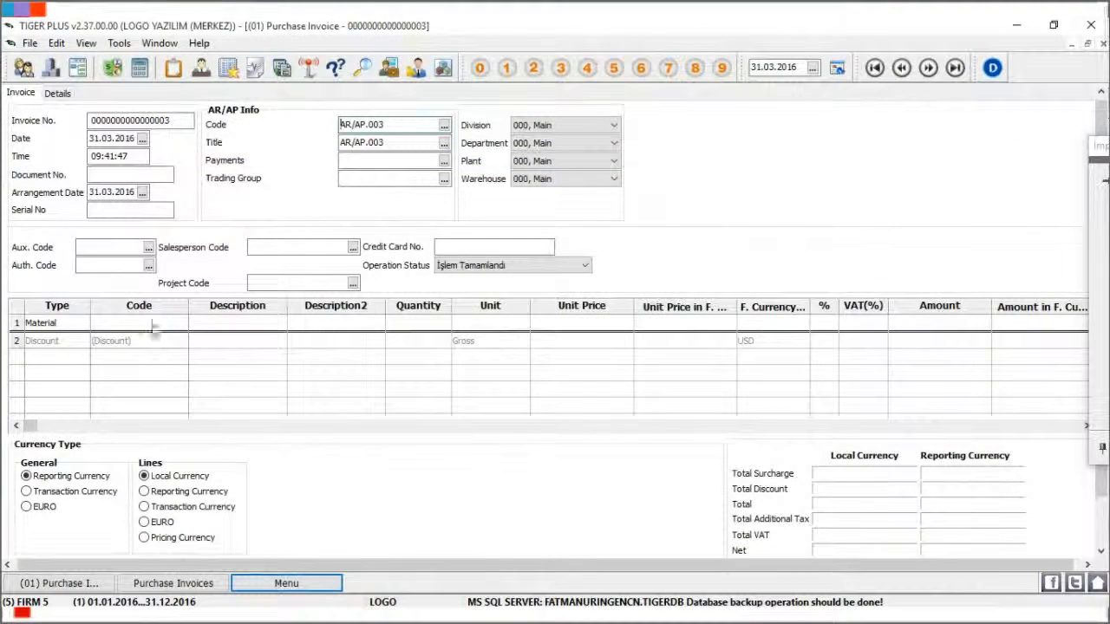
- Fill the first invoice line with material CG.001, quantity 15 and unit price 10
left_click(174, 322)
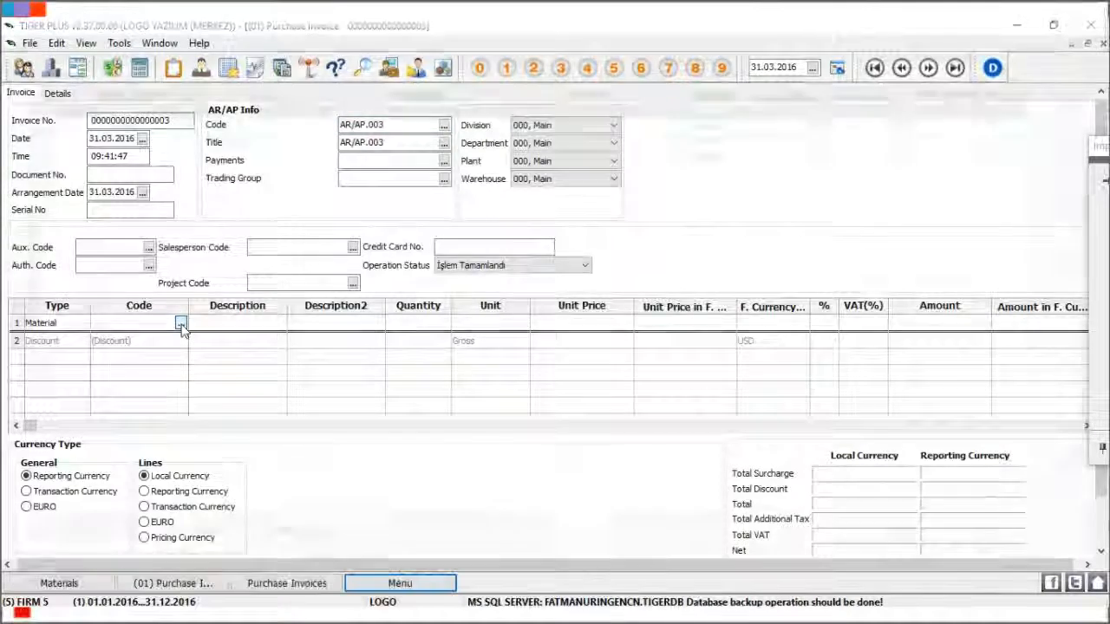
left_click(180, 322)
double_click(367, 104)
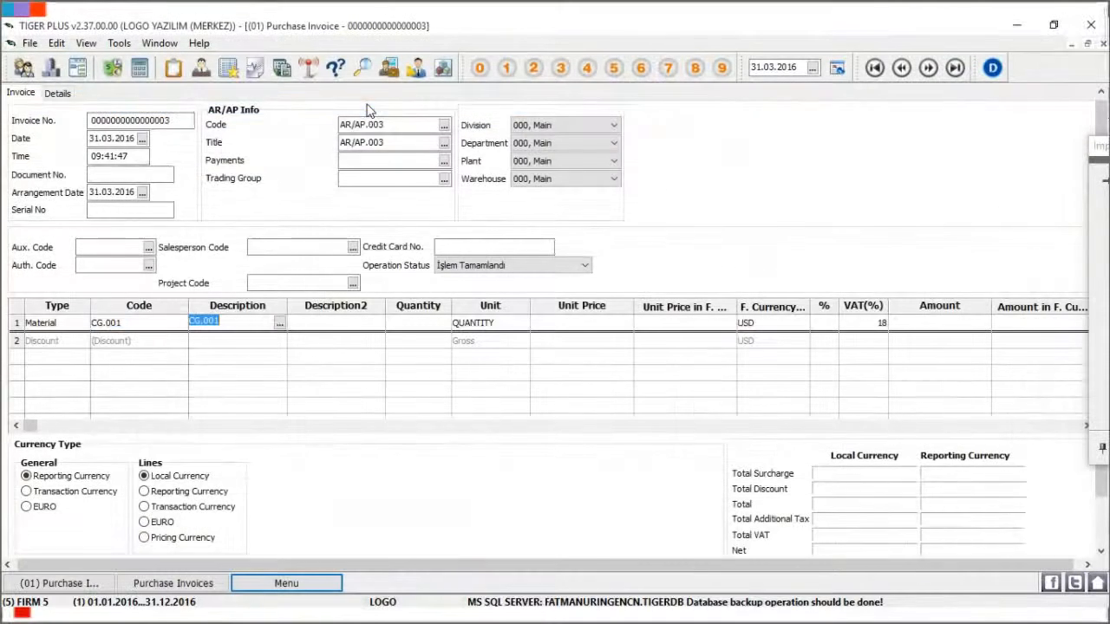
left_click(415, 322)
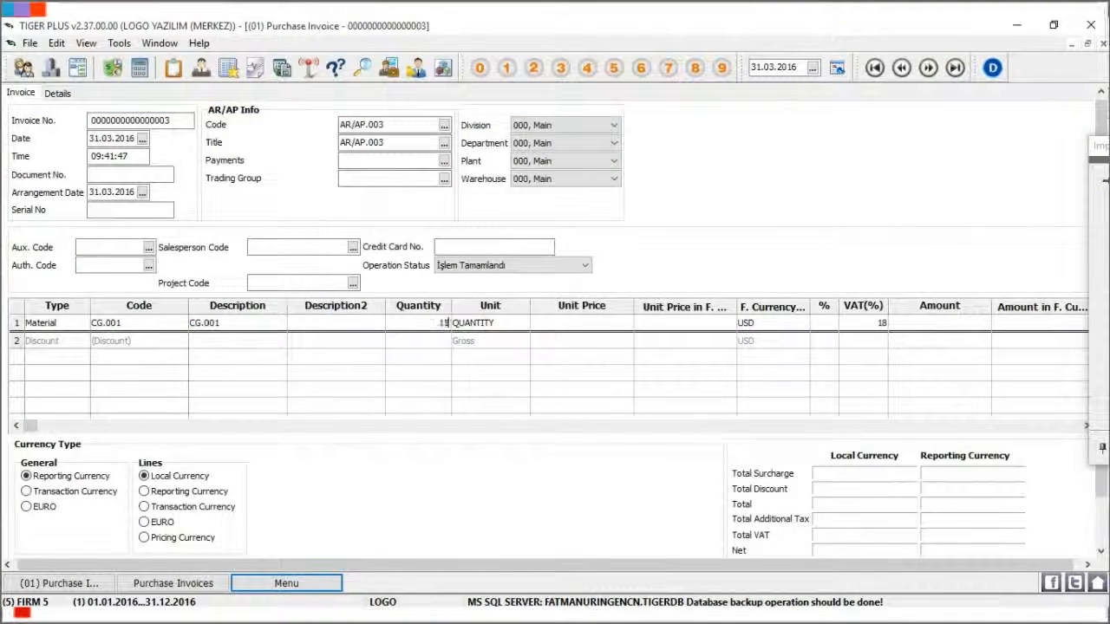
type("15")
key("Tab")
key("Tab")
type("10")
key("Down")
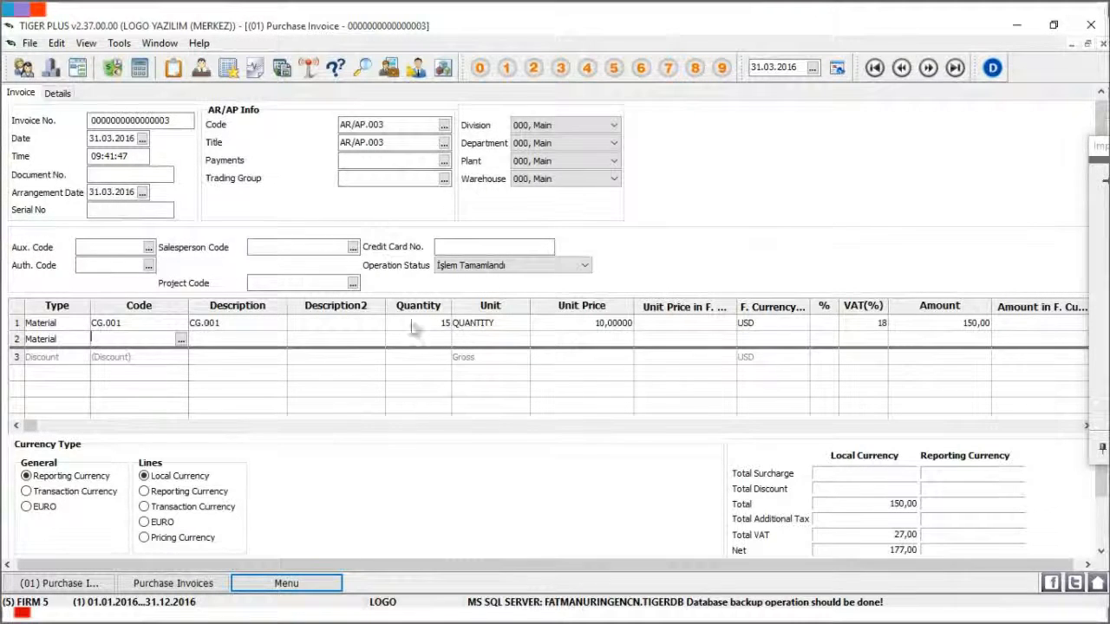
- Fill the second invoice line with material CG.002, quantity 20 and unit price 20
left_click(187, 343)
left_click(184, 341)
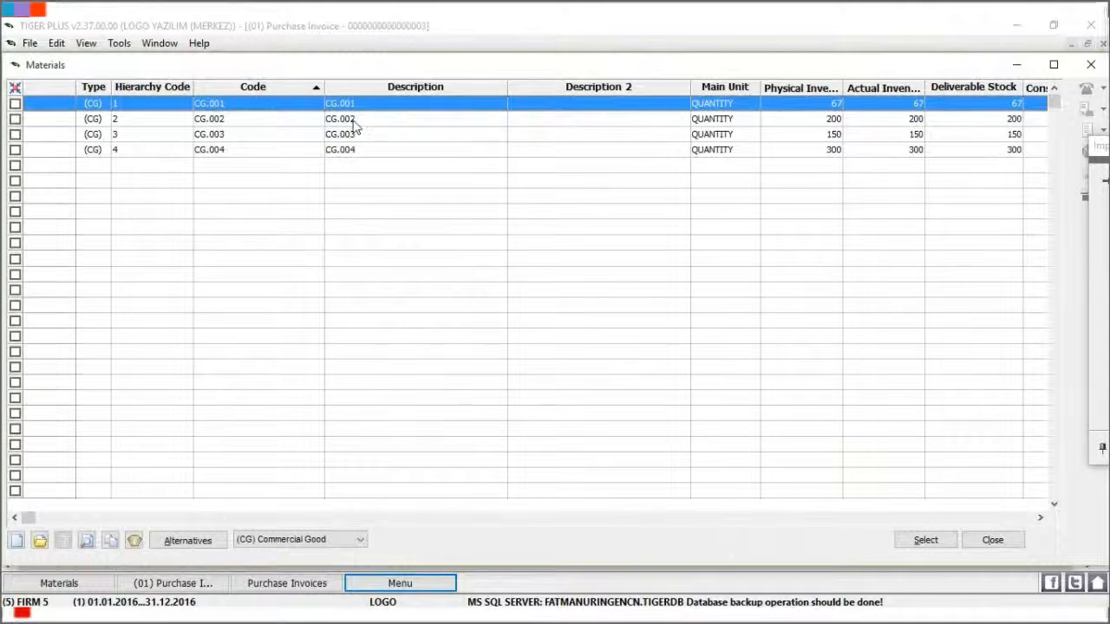
double_click(354, 118)
key("Tab")
key("Tab")
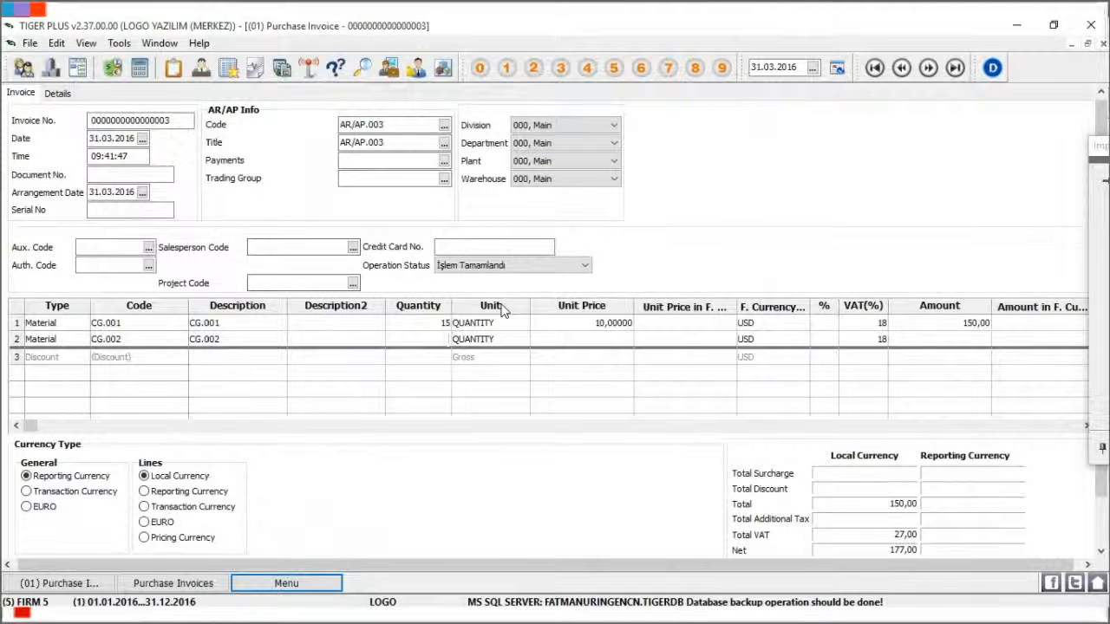
type("20")
key("Tab")
key("Tab")
type("20")
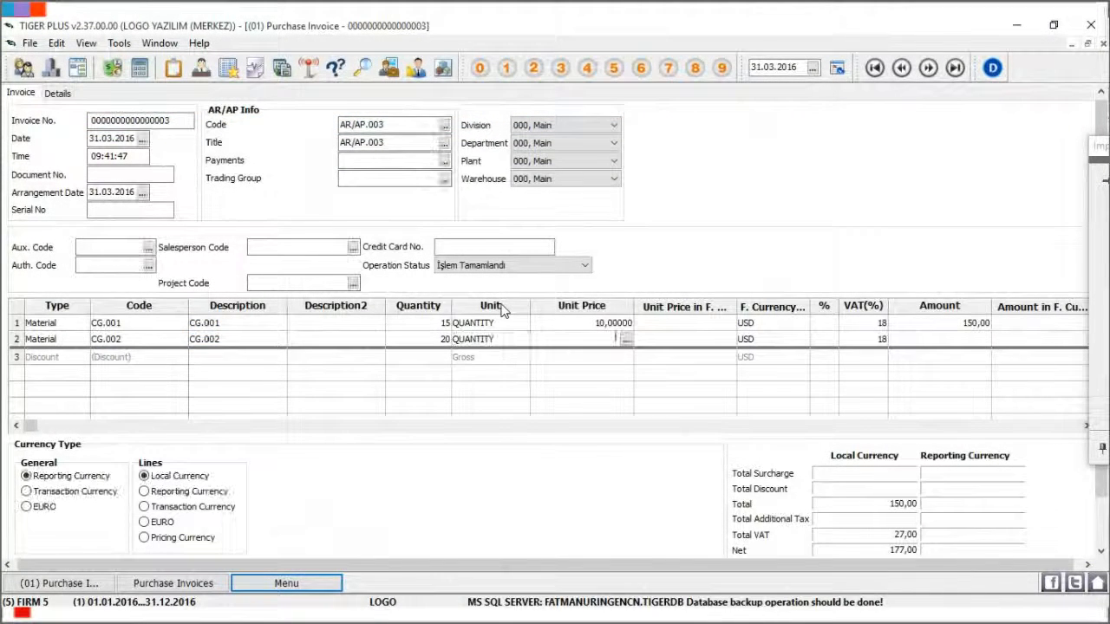
key("Tab")
key("Return")
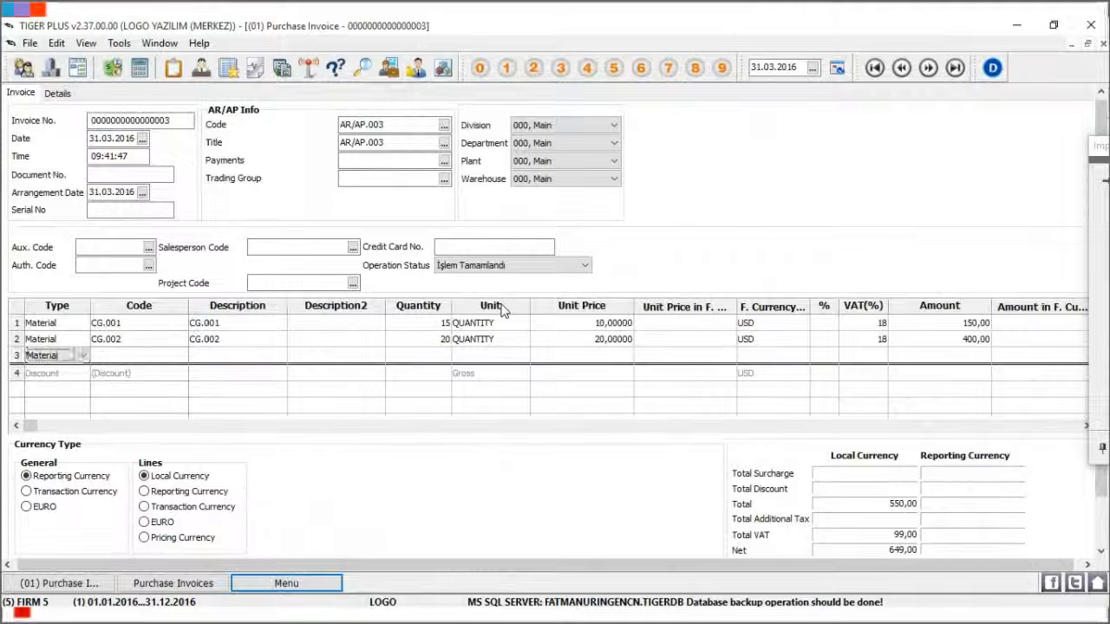
- Fill the third invoice line with material CG.003, quantity 30 and unit price 30
key("Tab")
left_click_drag(188, 355, 186, 356)
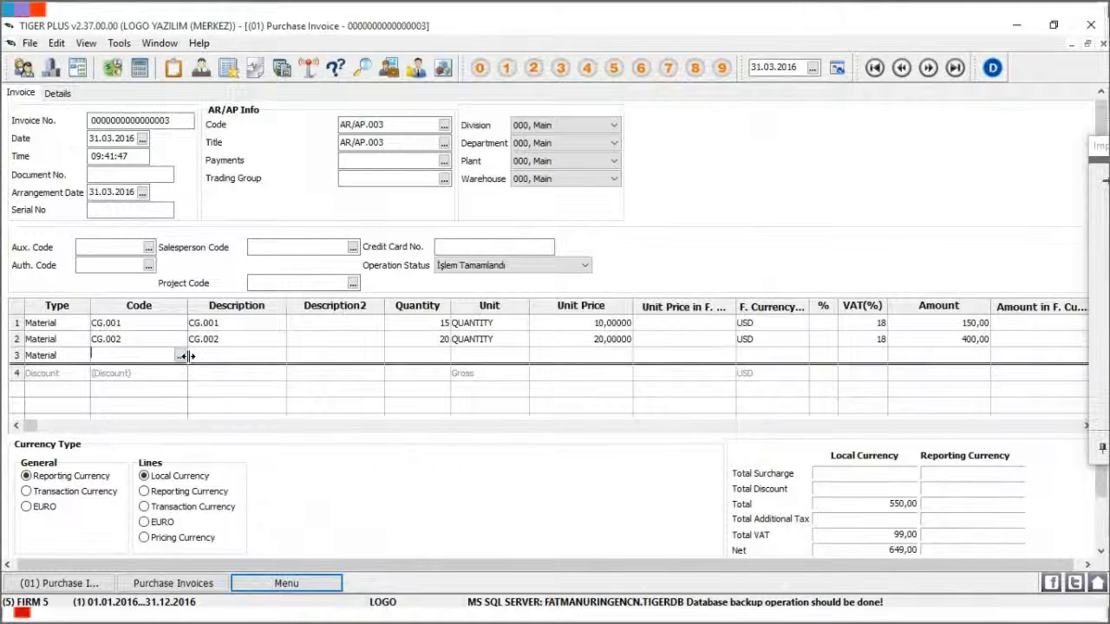
left_click(179, 355)
double_click(367, 136)
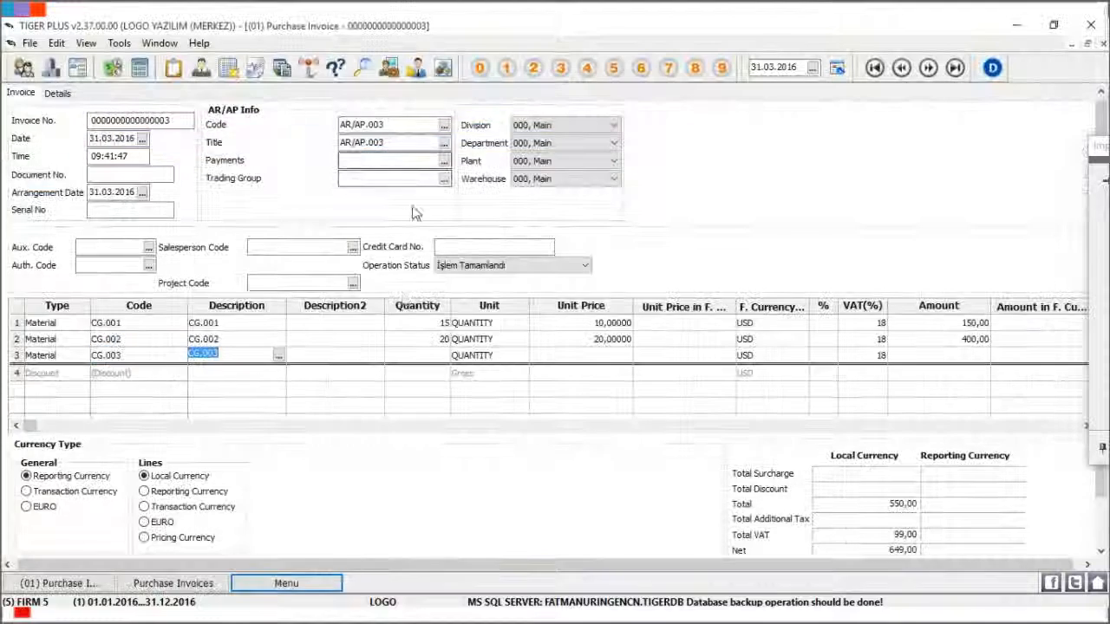
key("Tab")
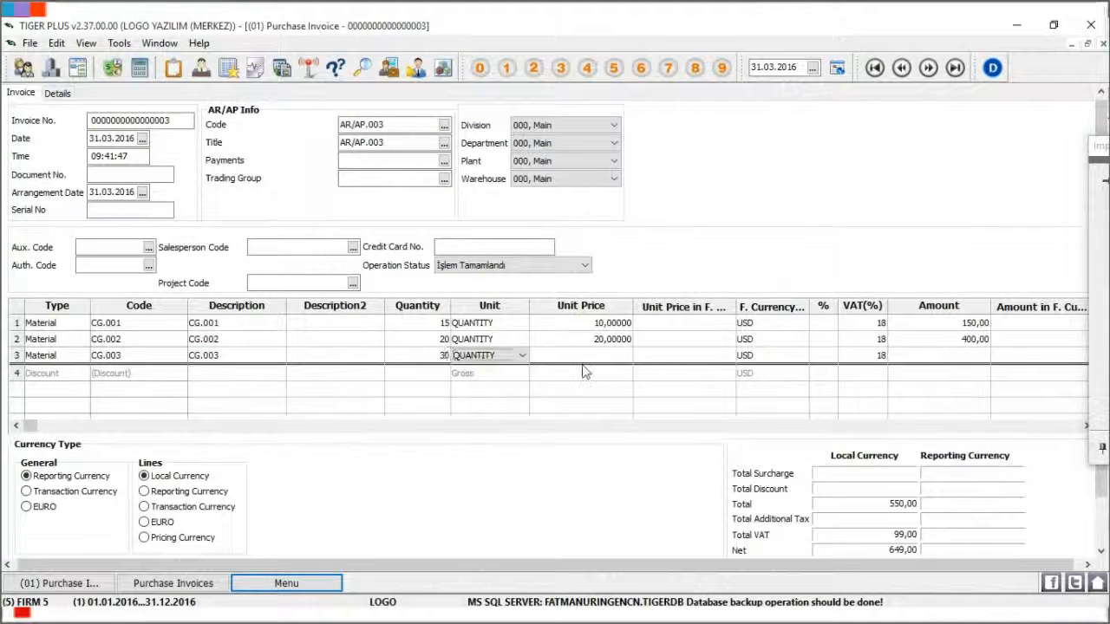
key("Tab")
type("30")
key("Tab")
key("Down")
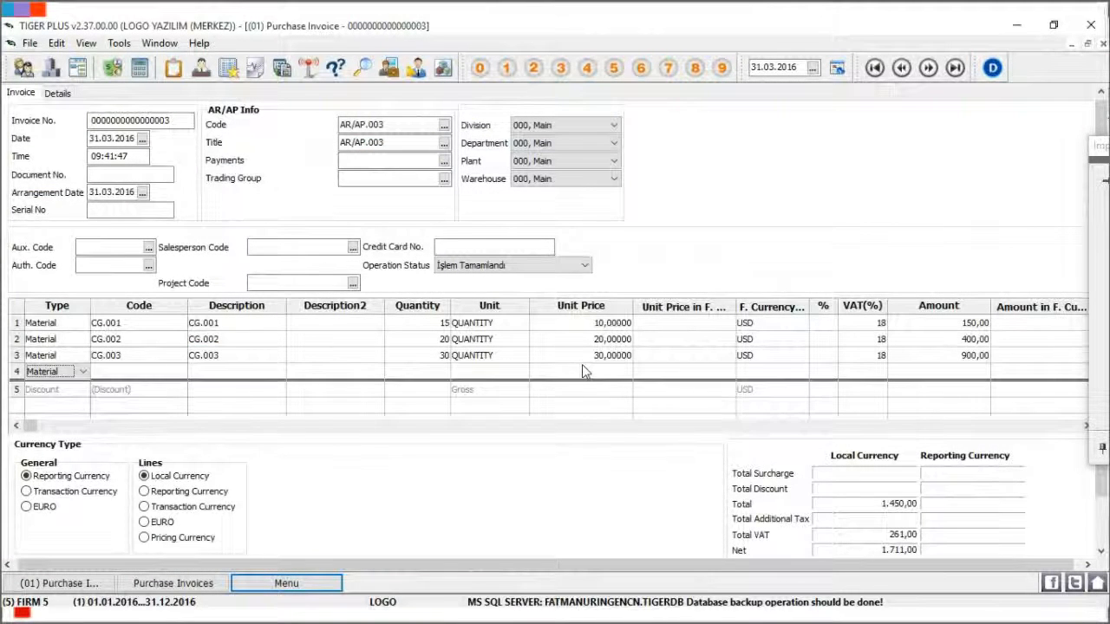
- Fill the fourth invoice line with material CG.004, quantity 40 and unit price 40
key("Tab")
left_click(181, 371)
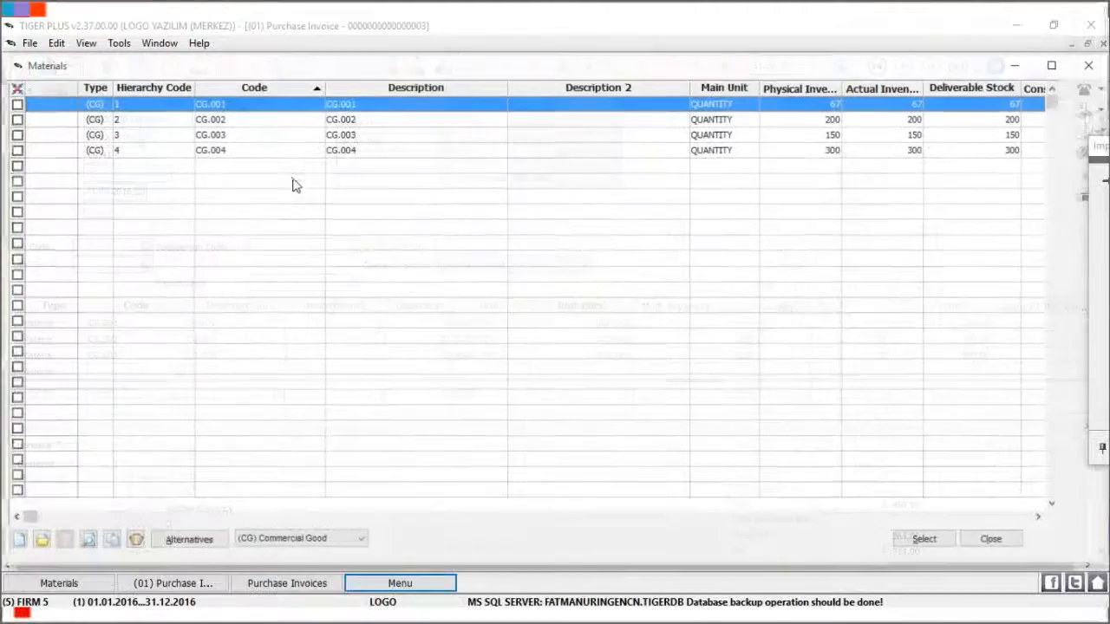
double_click(309, 152)
type("40")
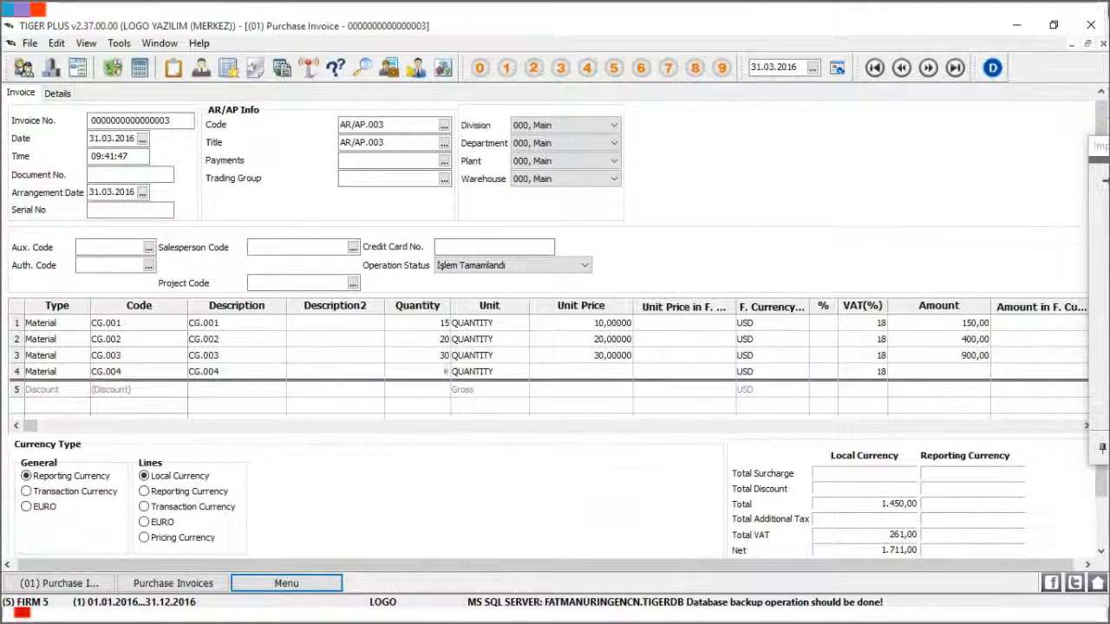
key("Tab")
key("Tab")
type("40")
key("Tab")
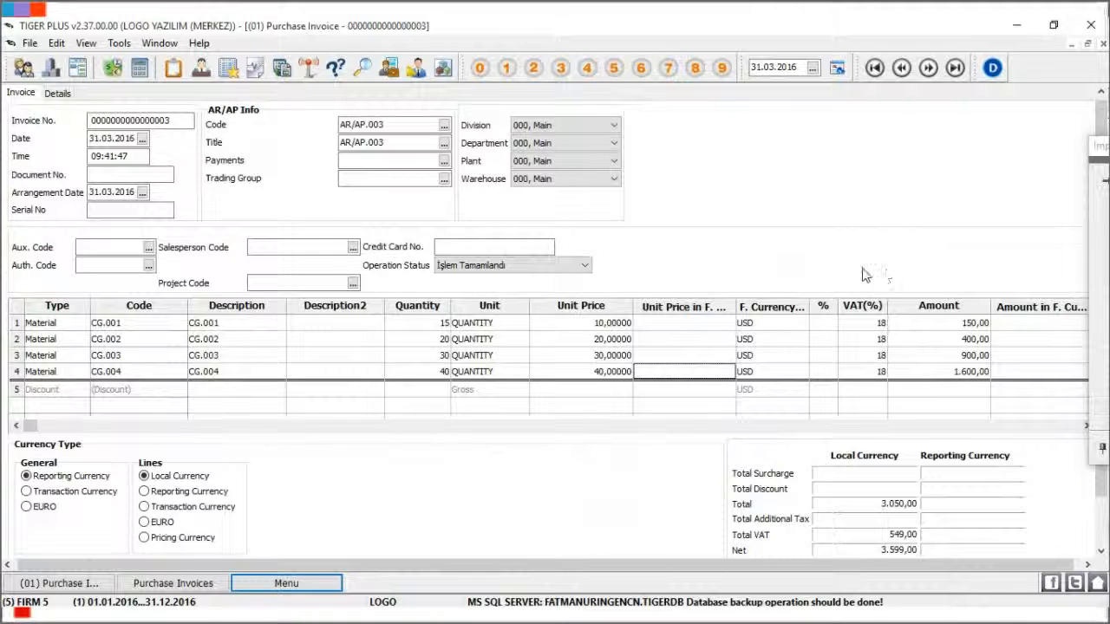
- Review the G/L codes assigned to the invoice's four VAT lines and save the G/L code list
right_click(635, 224)
left_click(685, 229)
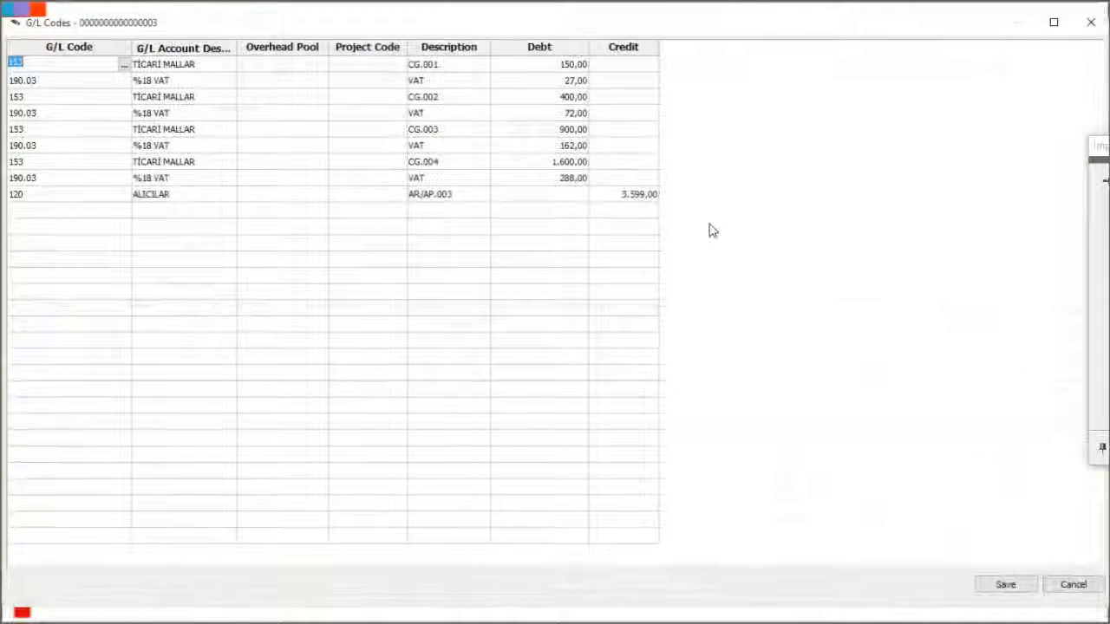
left_click(89, 81)
left_click(76, 112)
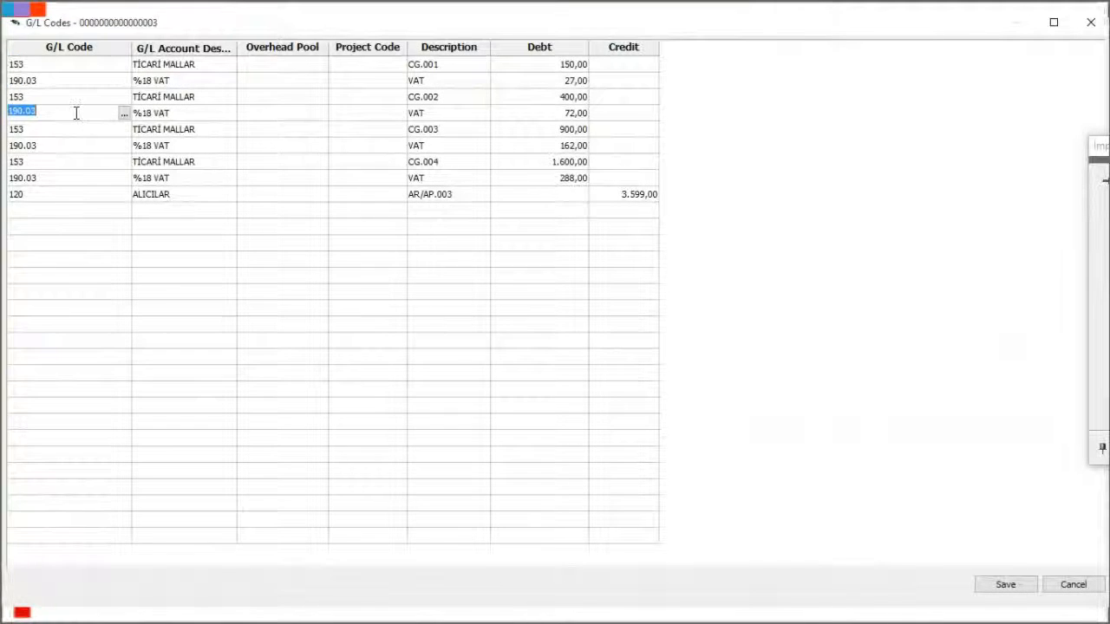
left_click(73, 146)
left_click(87, 178)
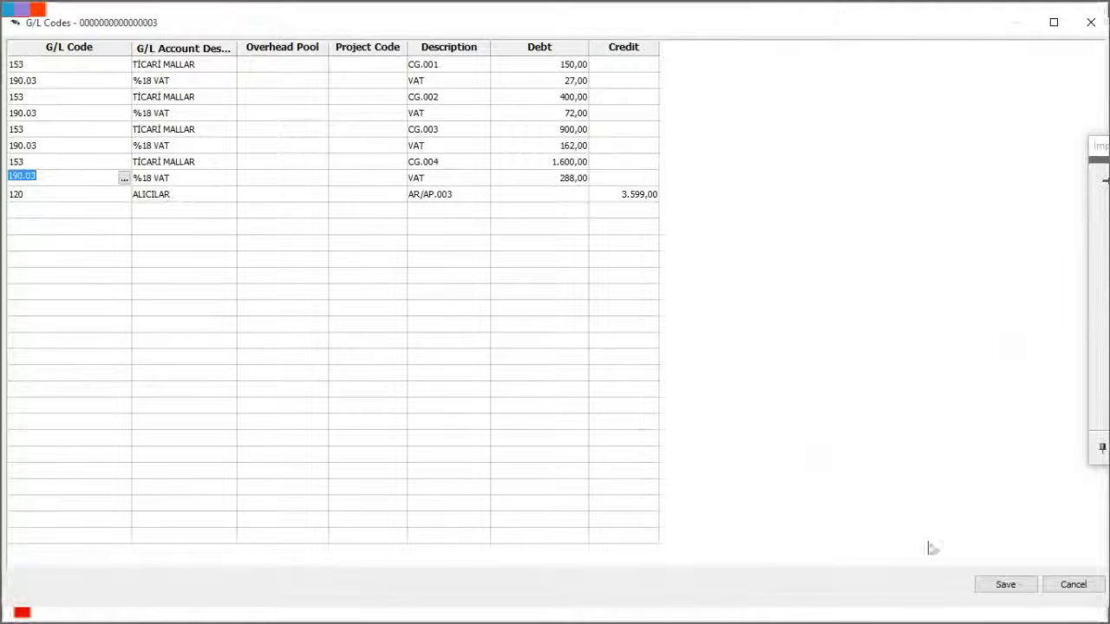
left_click(1005, 585)
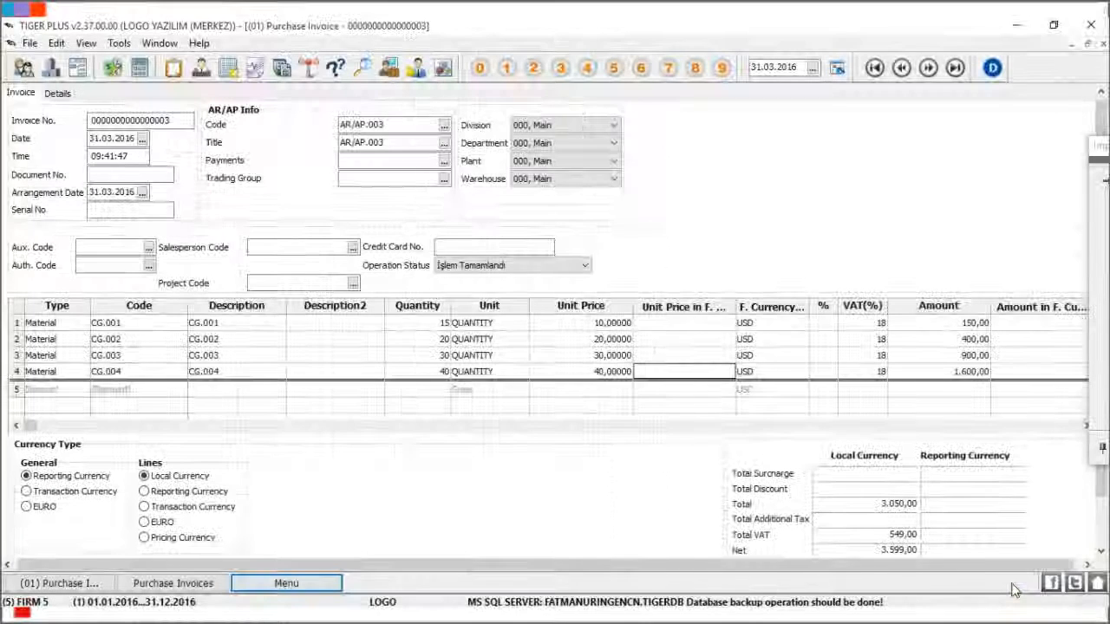
- Save the AR/AP.003 purchase invoice together with its generated journal slip and dismiss the posting report
left_click(1102, 544)
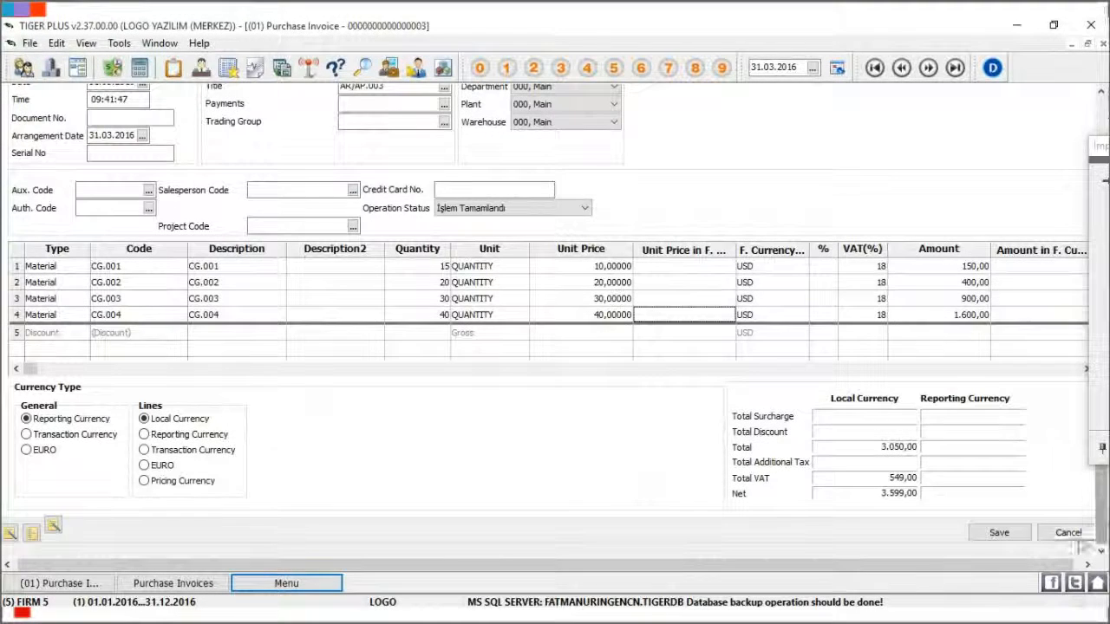
left_click(1011, 532)
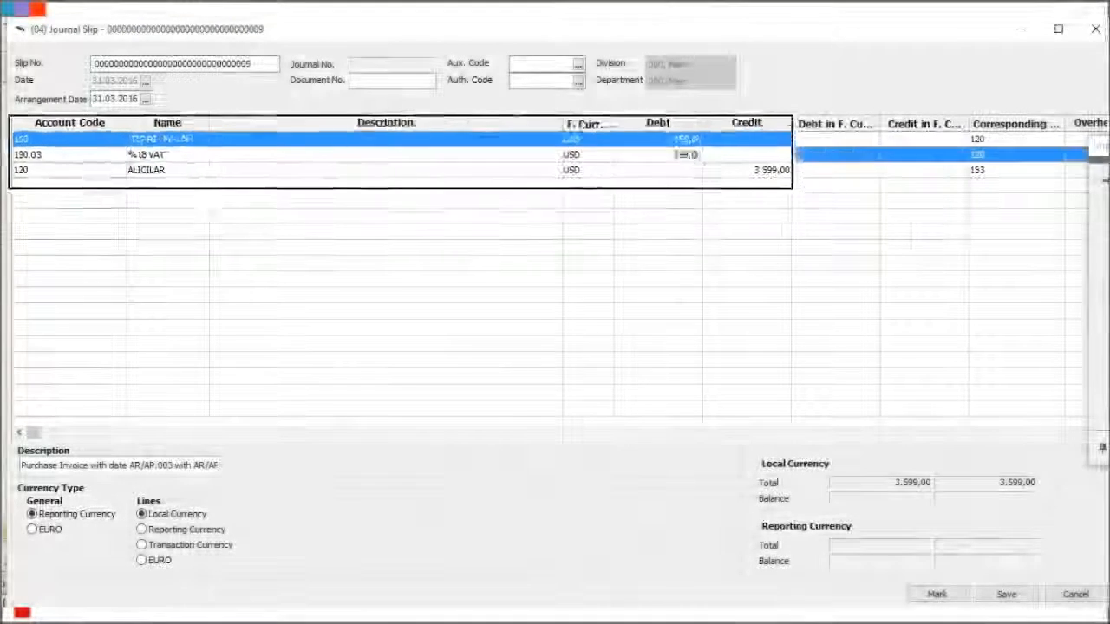
left_click(744, 156)
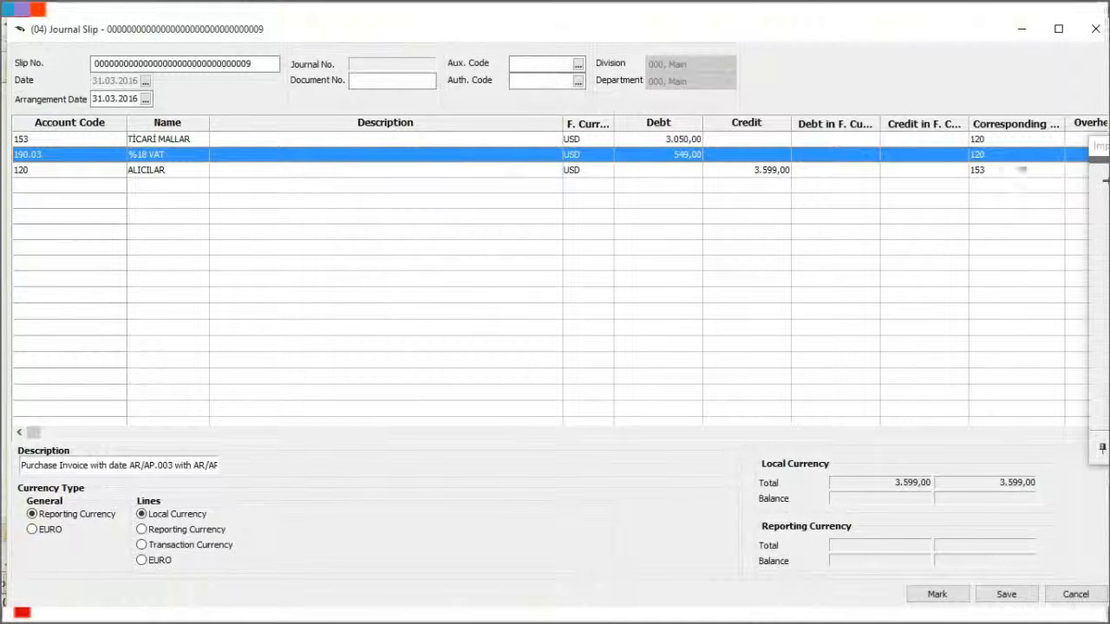
left_click(1006, 594)
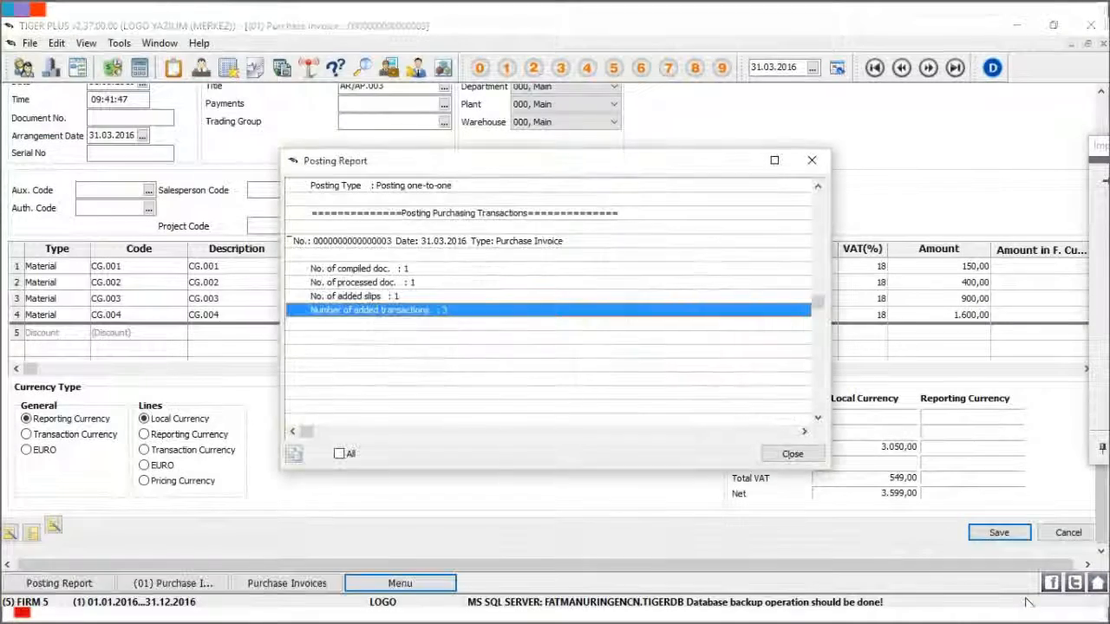
left_click(792, 453)
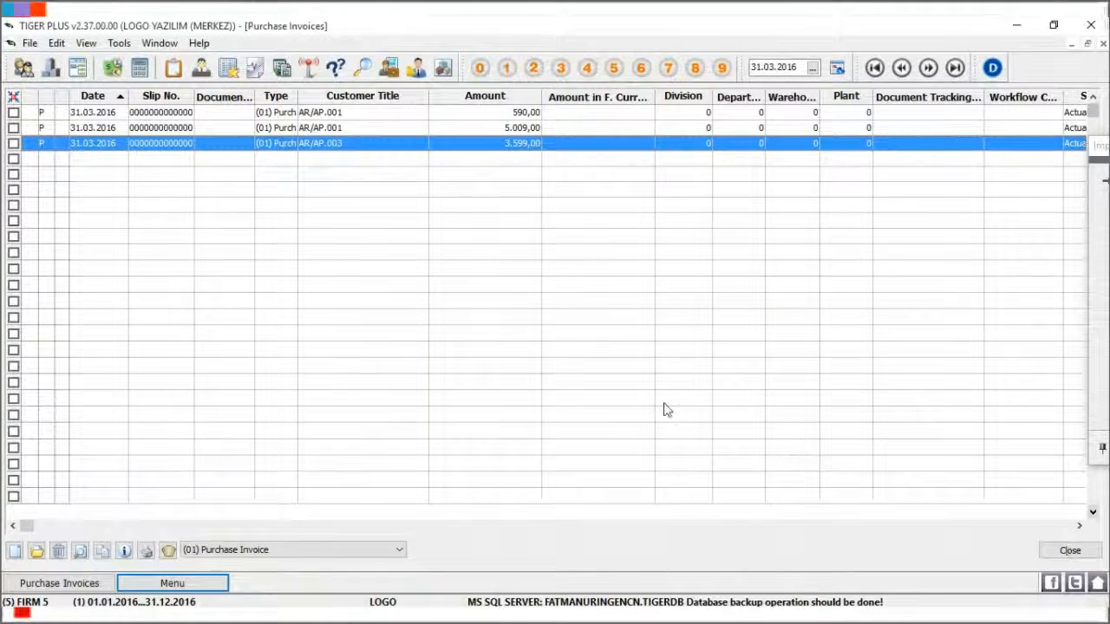
- Examine the account lines in the related G/L slip of the AR/AP.003 invoice, and close the slip
right_click(358, 144)
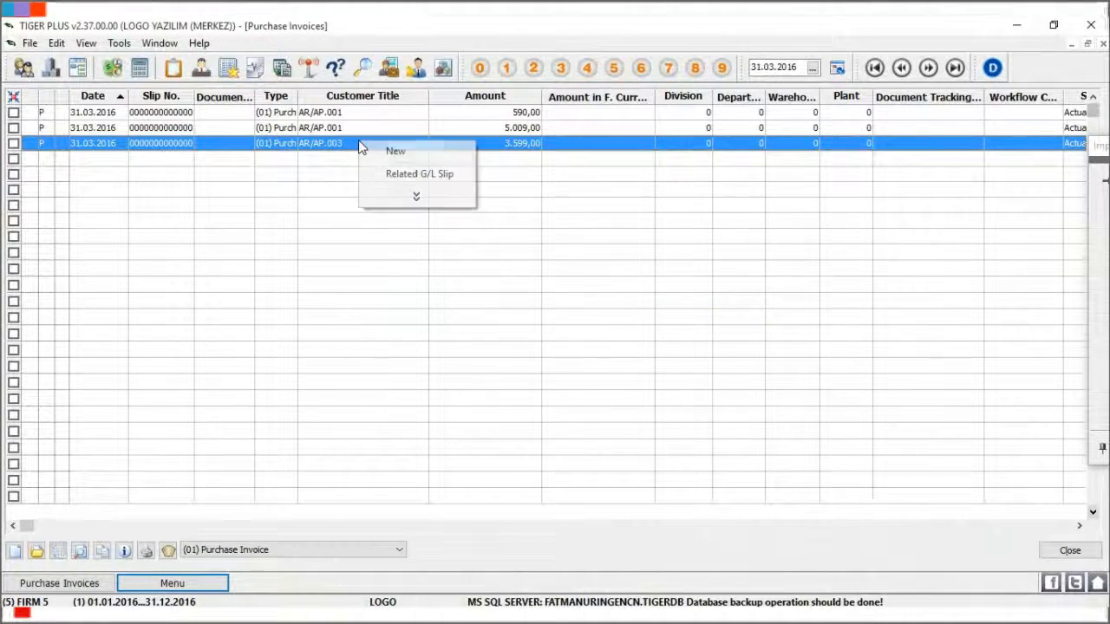
left_click(454, 185)
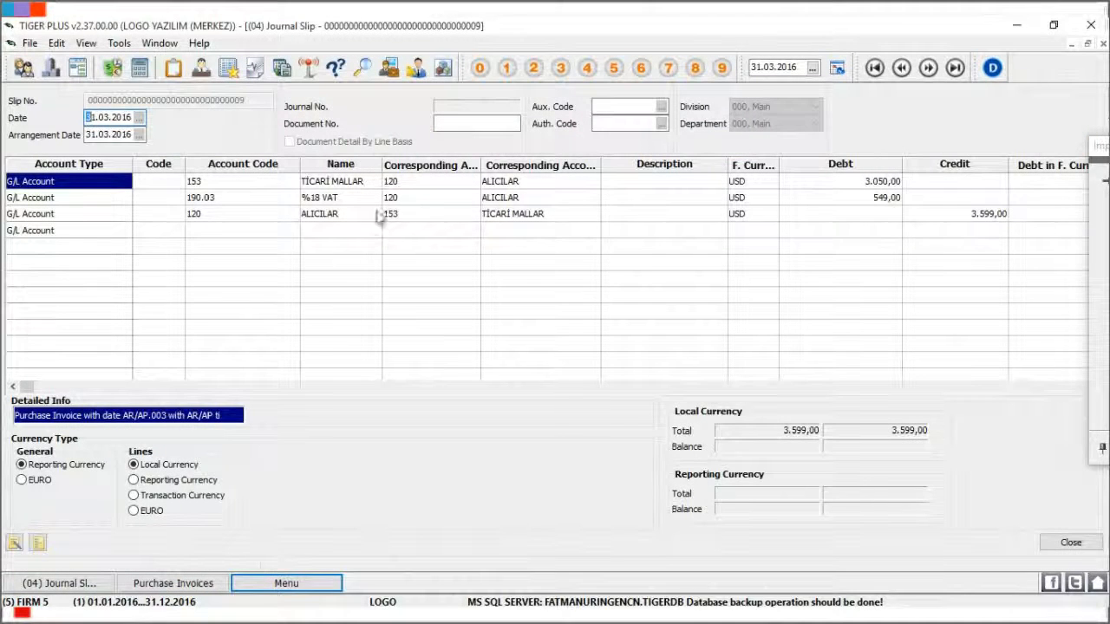
left_click(1071, 542)
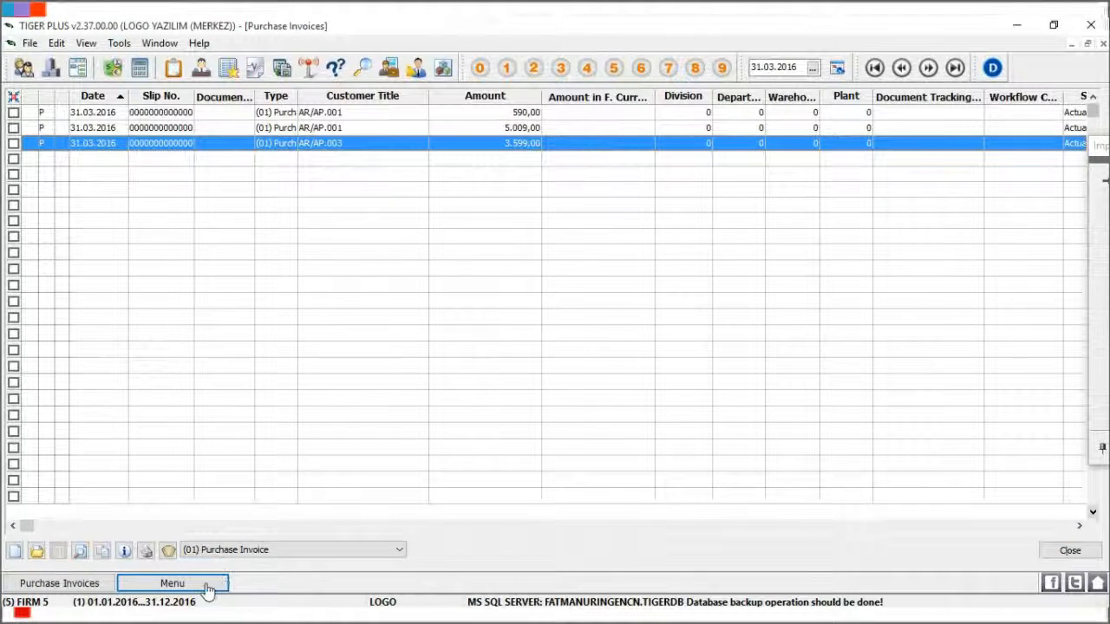
- Set Line Combining to No in the Automatic Posting Parameters and confirm the change
left_click(172, 583)
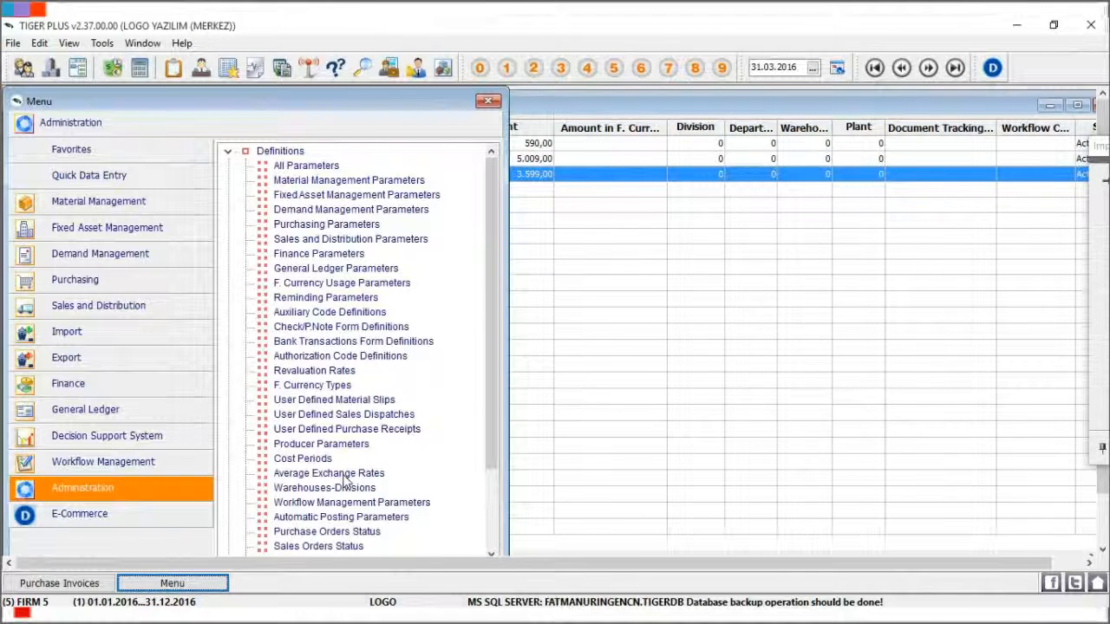
double_click(401, 521)
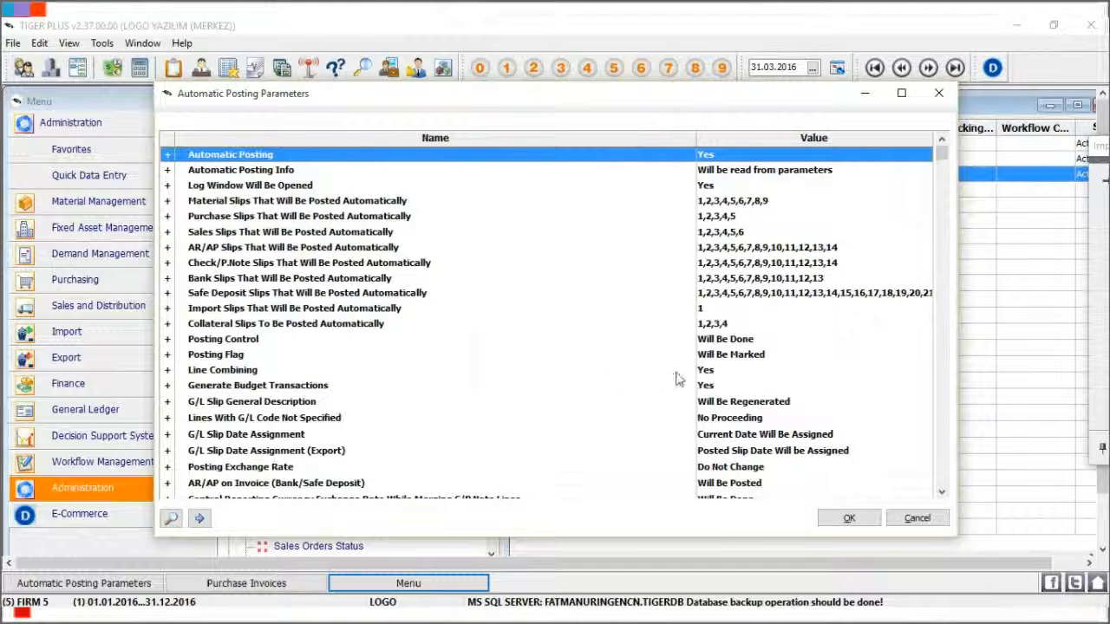
left_click(706, 371)
left_click(754, 372)
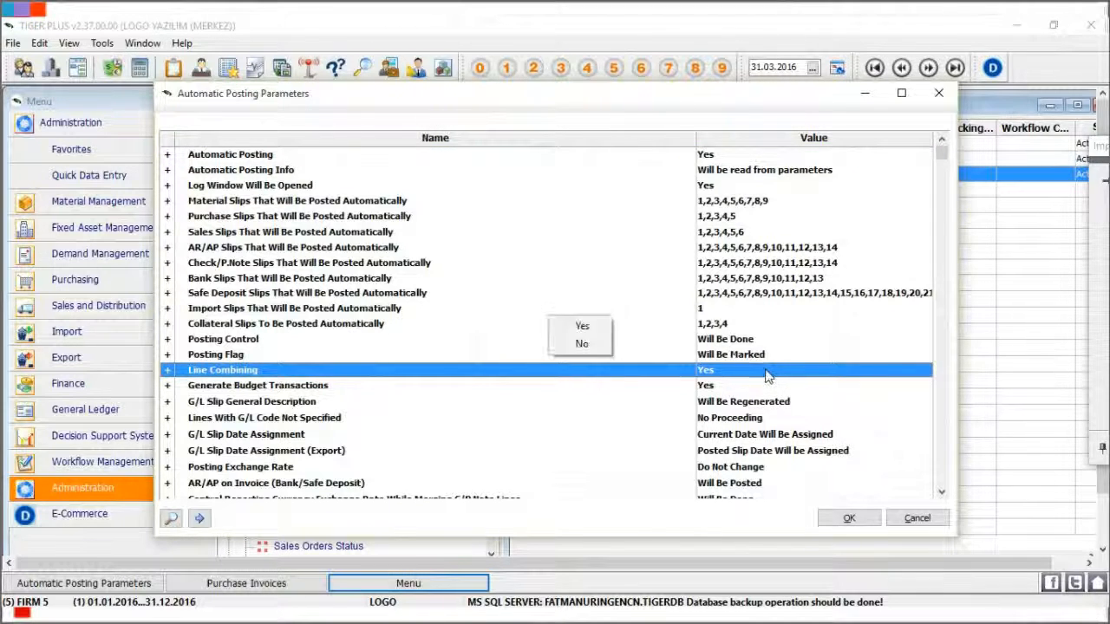
left_click(595, 345)
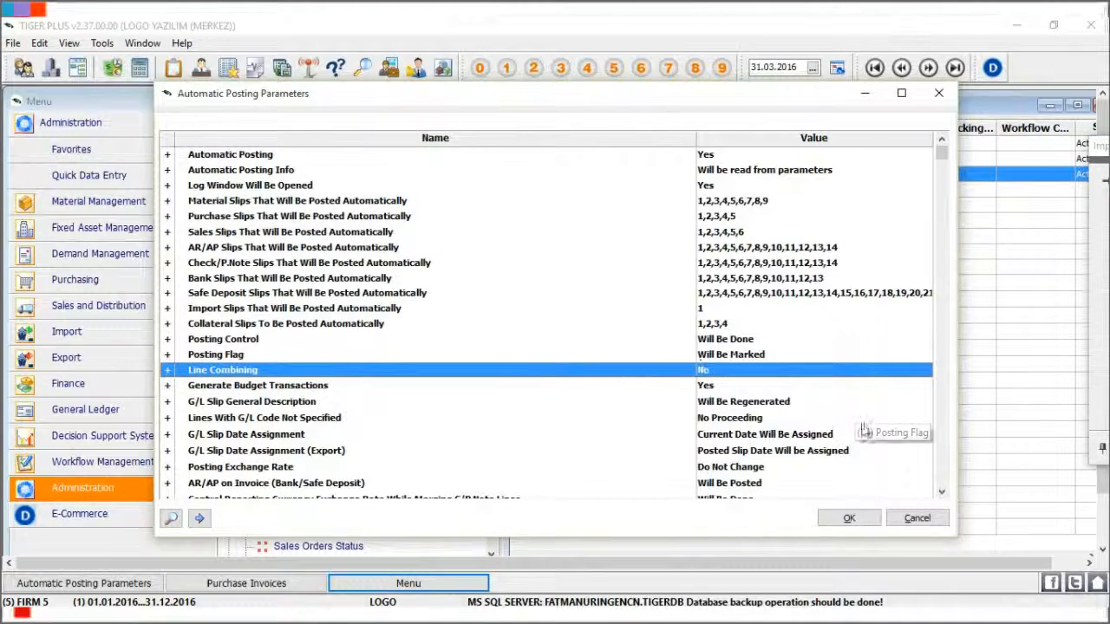
left_click(861, 523)
- Maximize the purchase invoice list and create a copy of the AR/AP.003 invoice
double_click(567, 106)
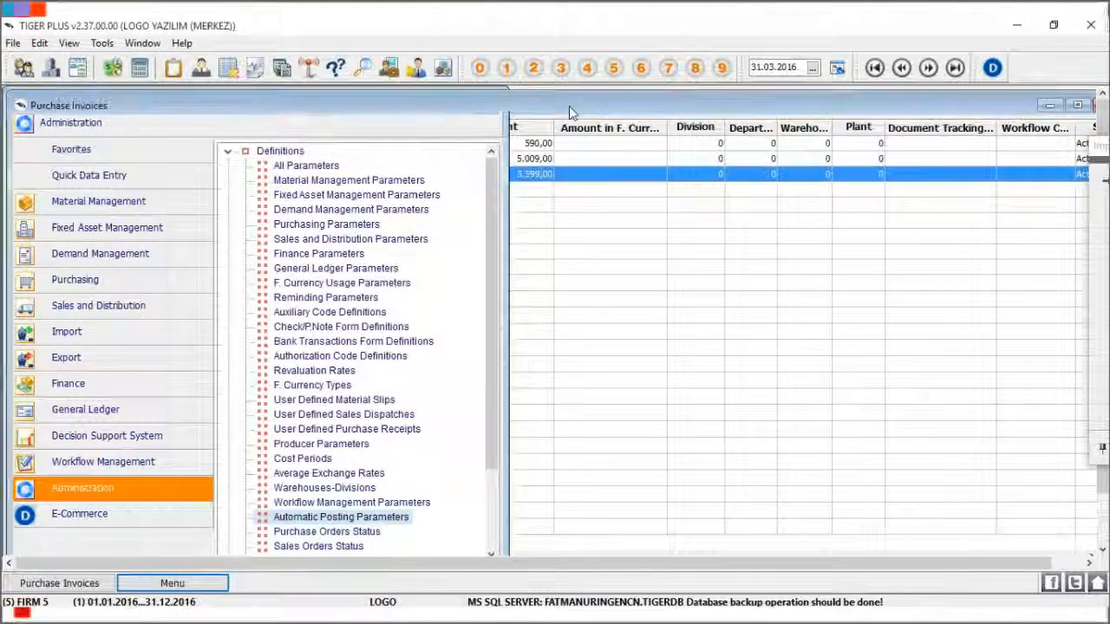
right_click(390, 148)
left_click(486, 206)
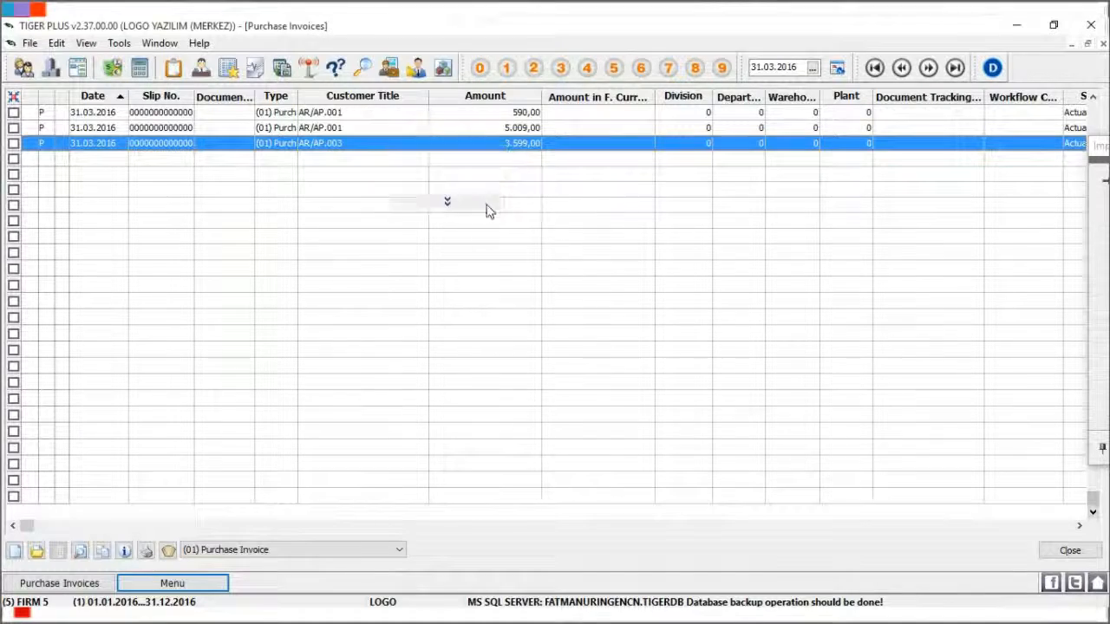
left_click(488, 134)
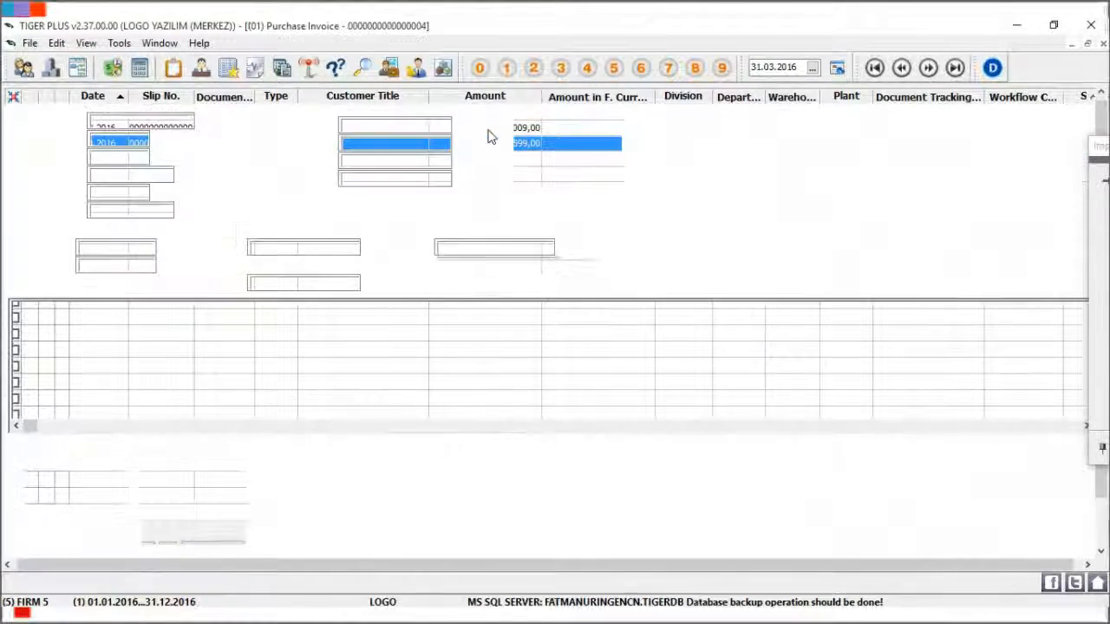
- Review the G/L codes of the copied invoice and save the code list
right_click(674, 224)
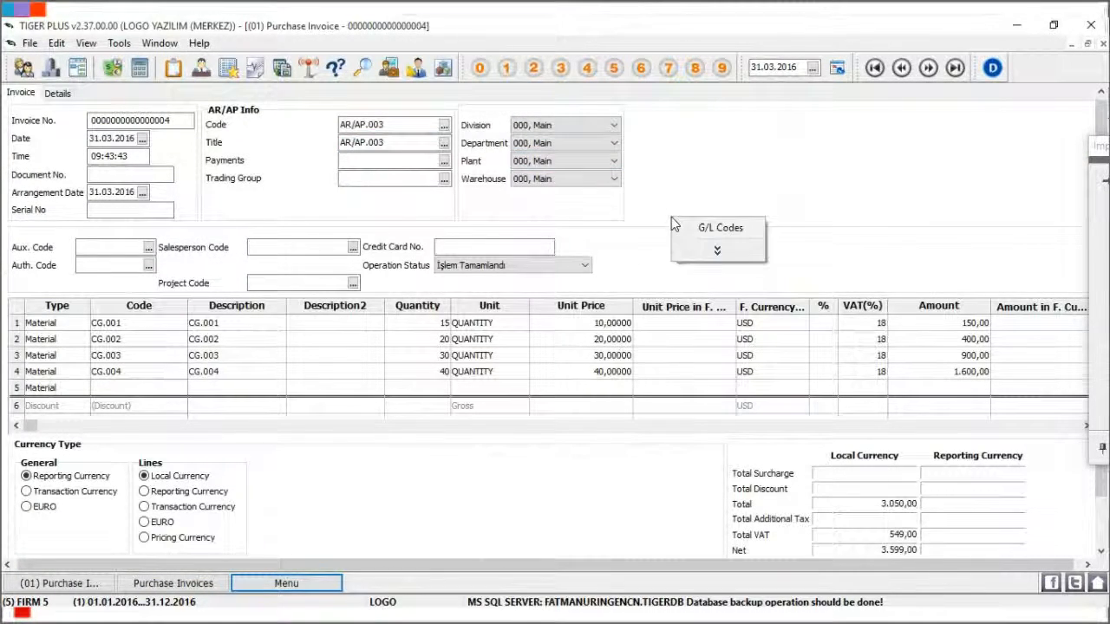
left_click(728, 227)
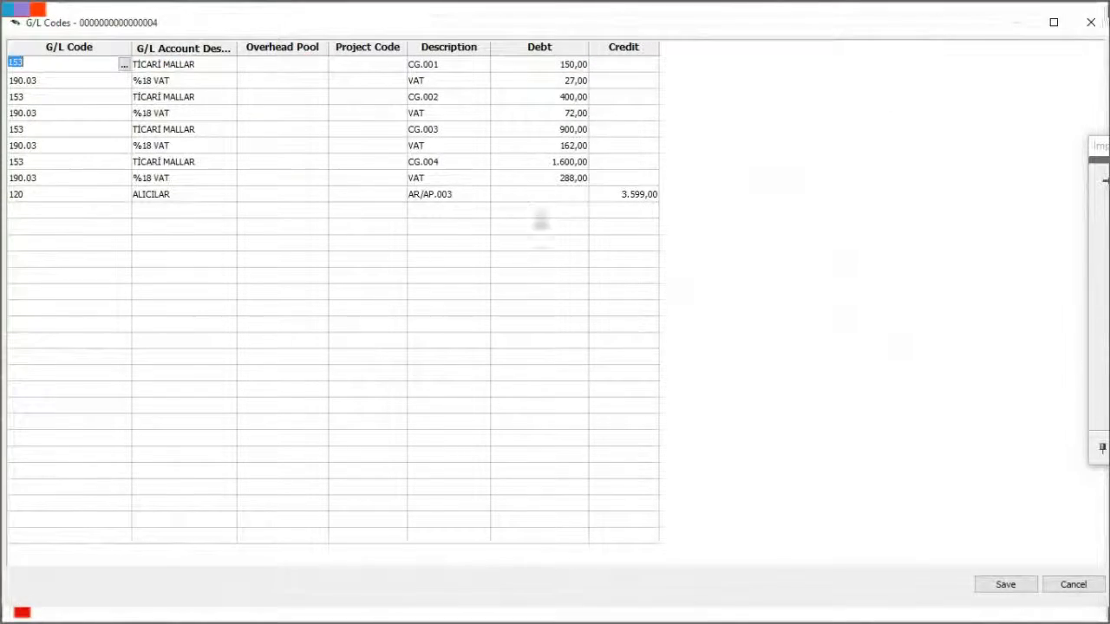
left_click(1002, 585)
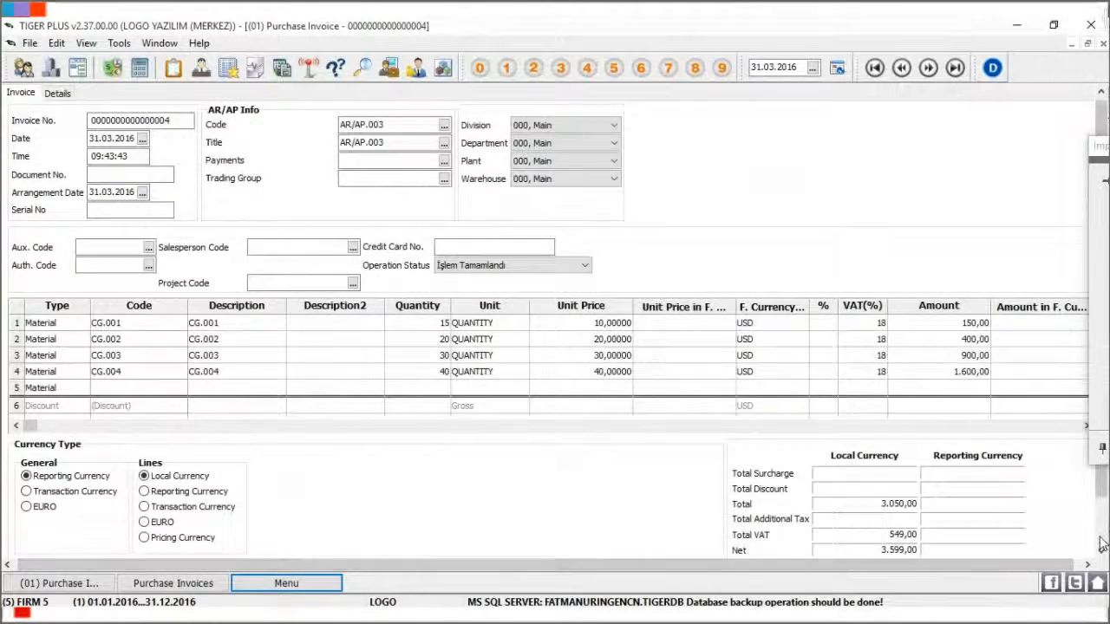
- Save the copied invoice and its uncombined journal slip, and dismiss the posting report
scroll(1103, 543, "down", 3)
left_click(1004, 528)
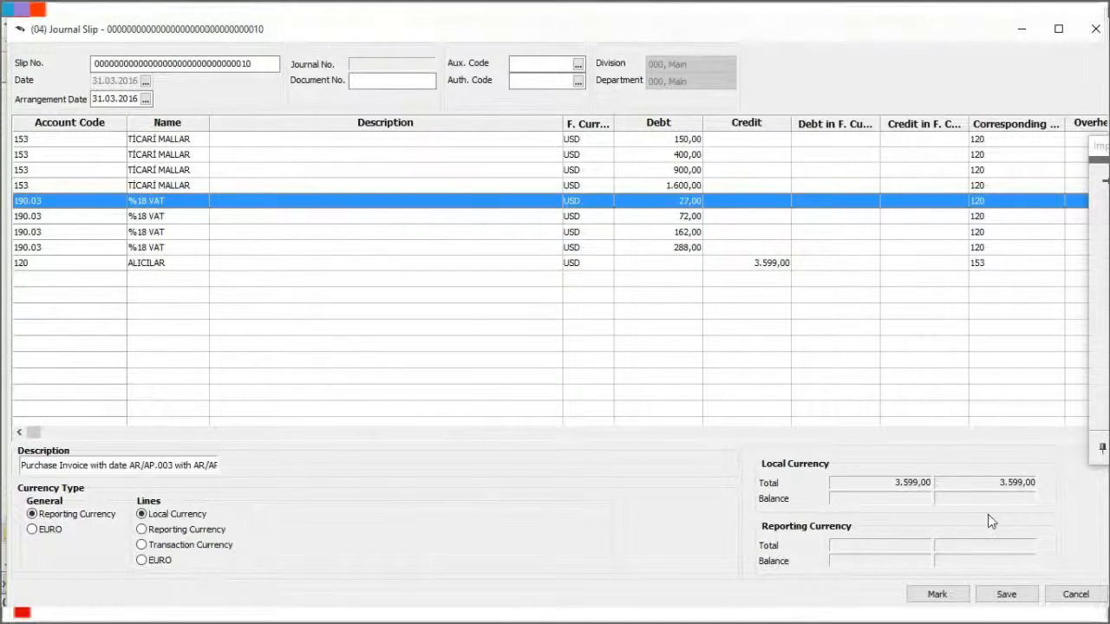
left_click(1023, 598)
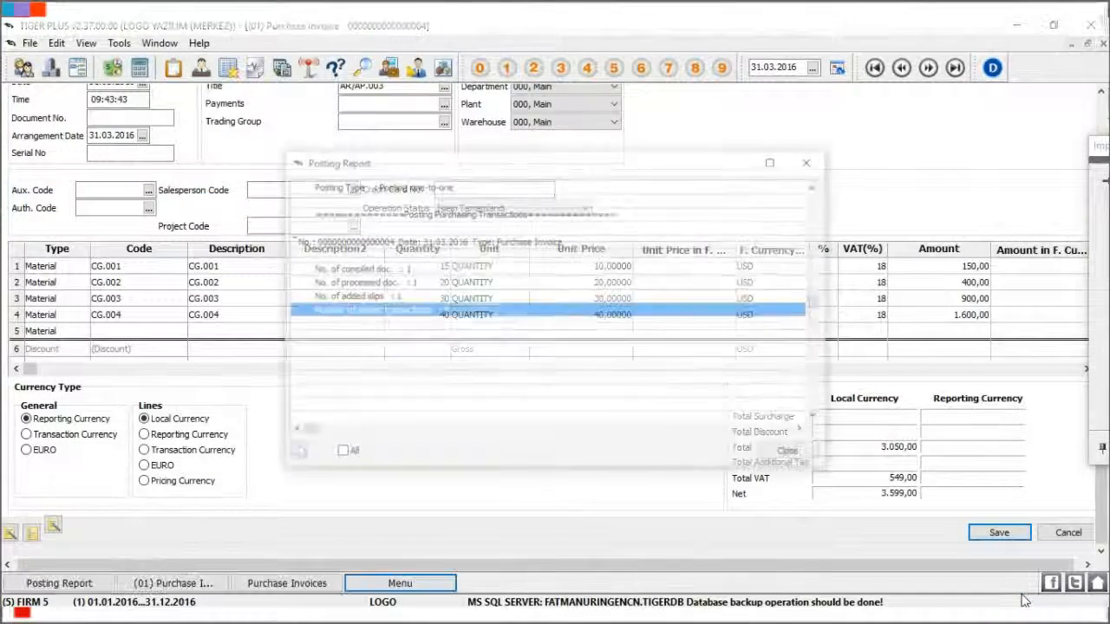
left_click(792, 454)
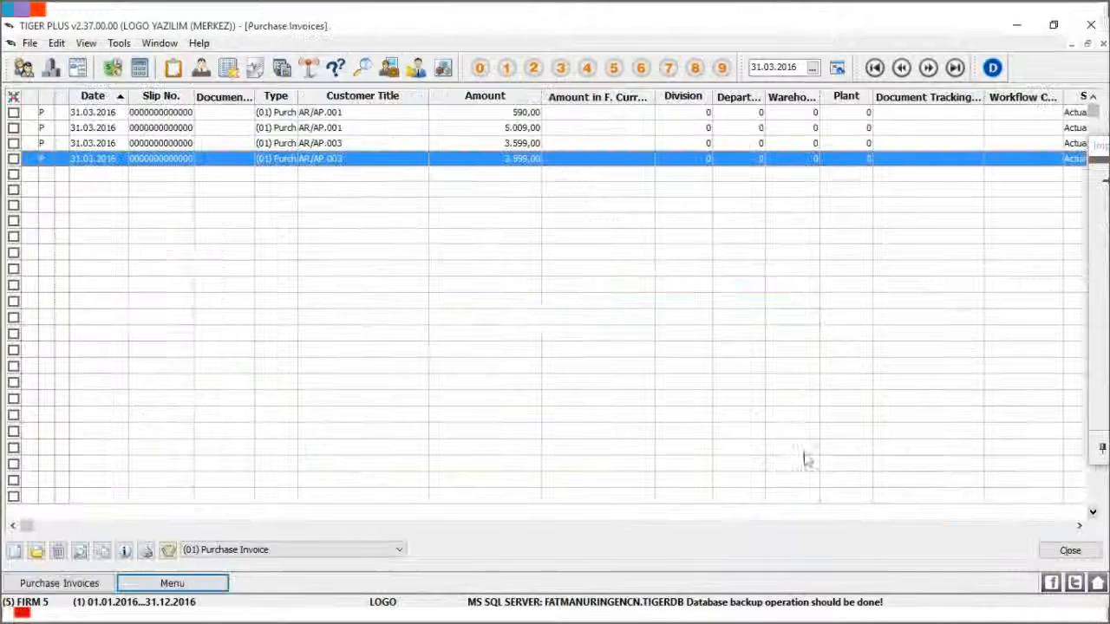
- Examine the account lines in the copied invoice's related G/L slip, and close the slip
right_click(372, 161)
left_click(469, 208)
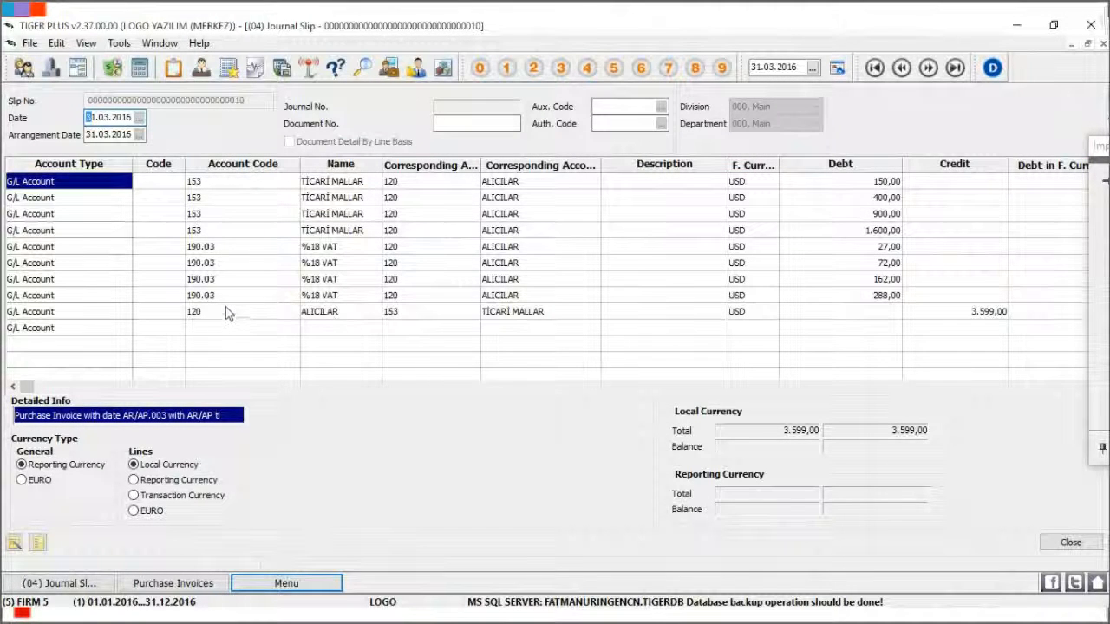
left_click(1070, 543)
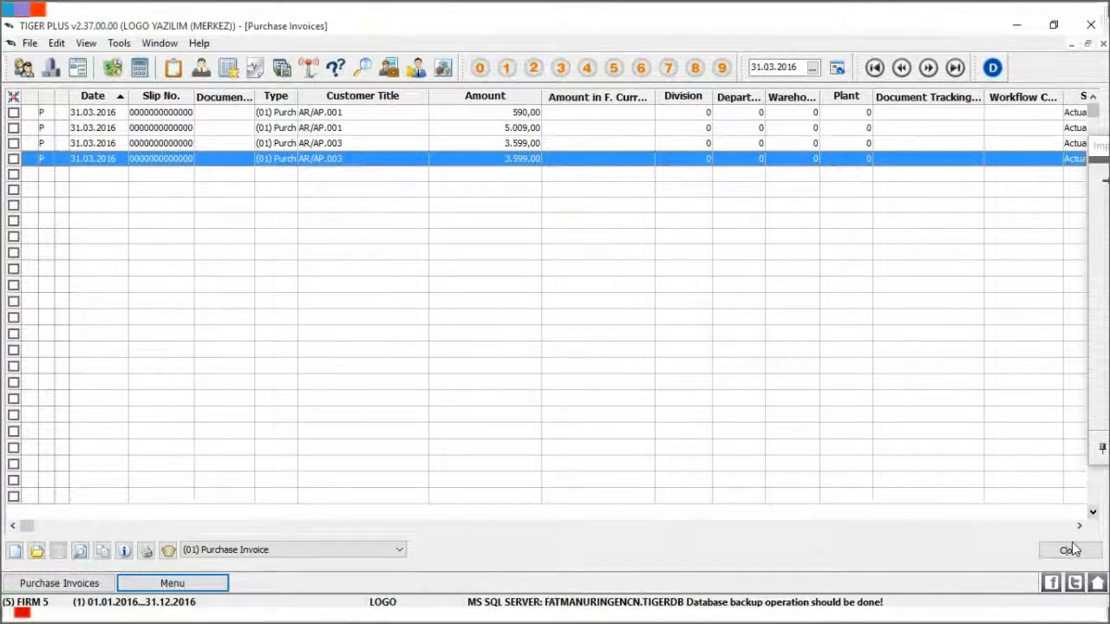
- Set Line Combining to Yes in the Automatic Posting Parameters and save the parameters
left_click(191, 586)
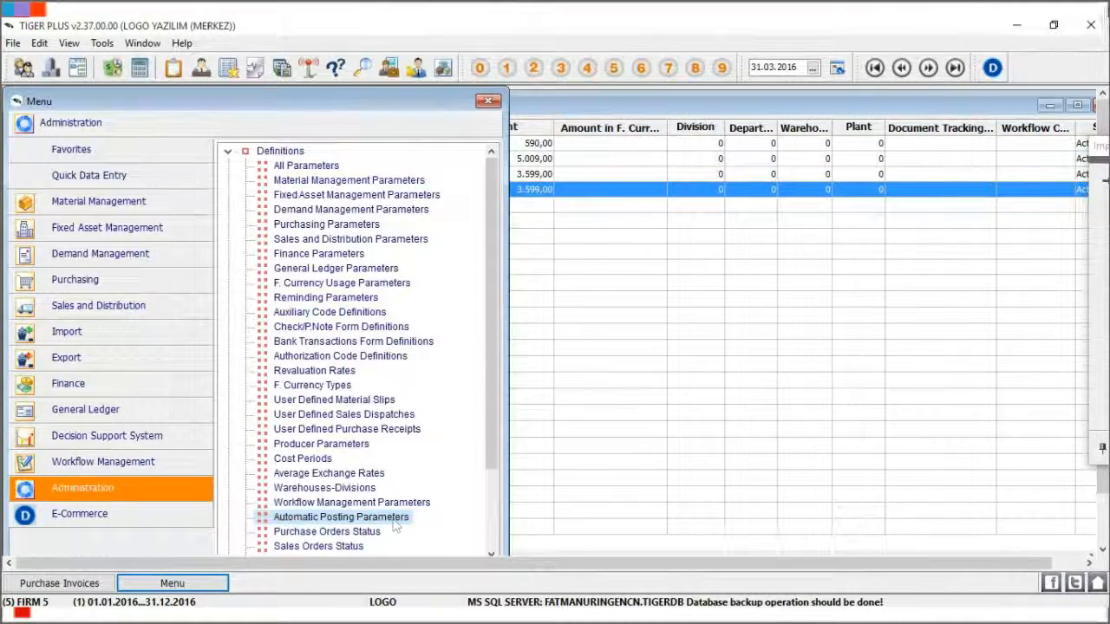
double_click(392, 518)
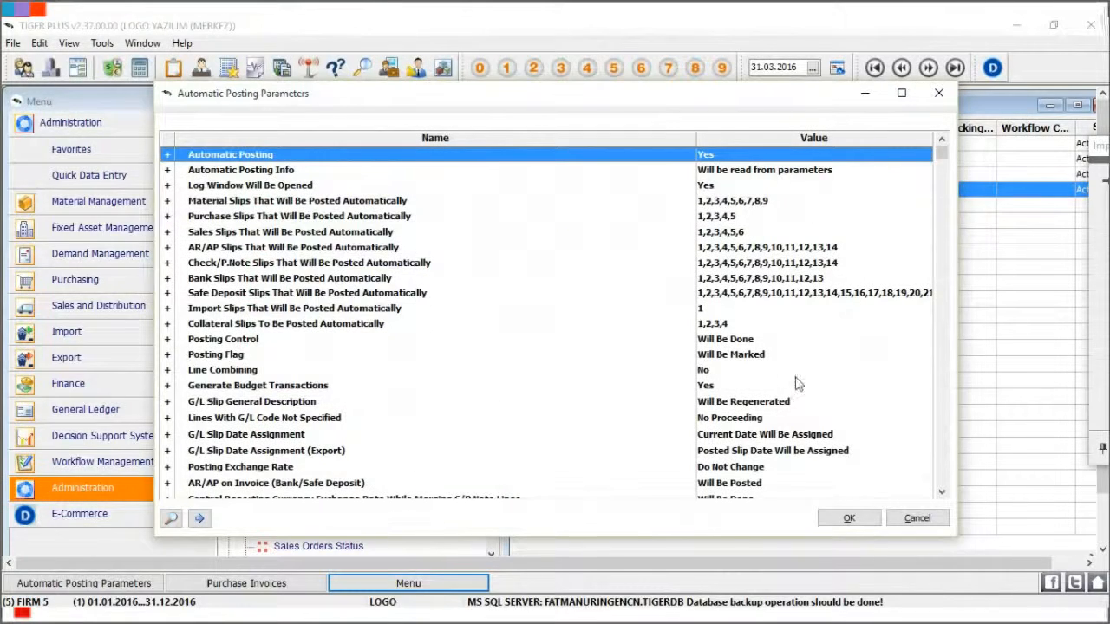
left_click(731, 387)
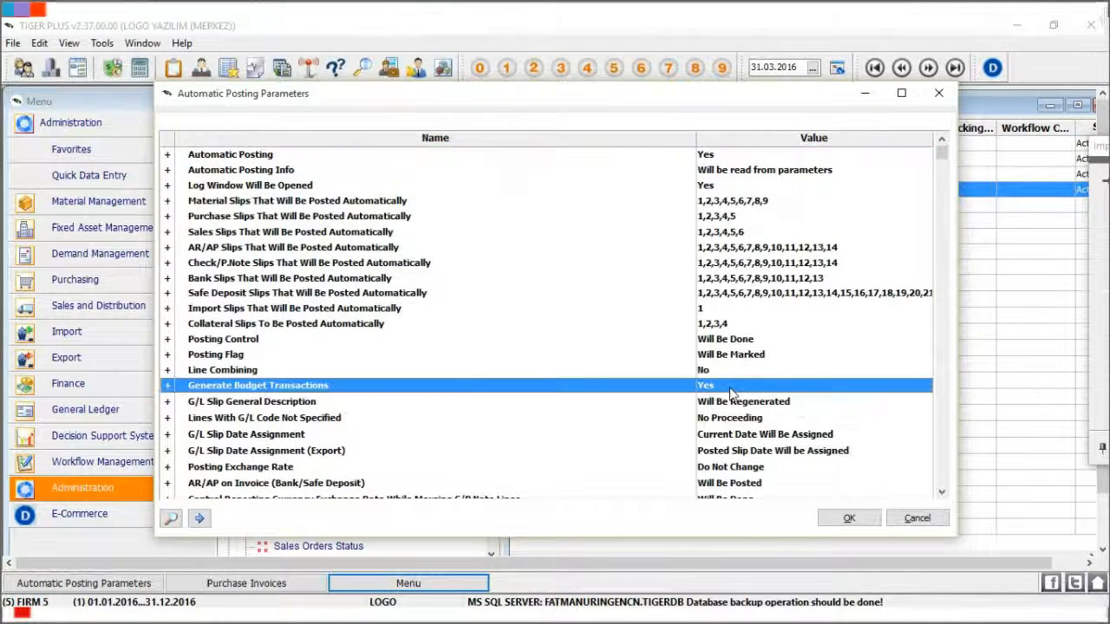
left_click(732, 371)
left_click(776, 373)
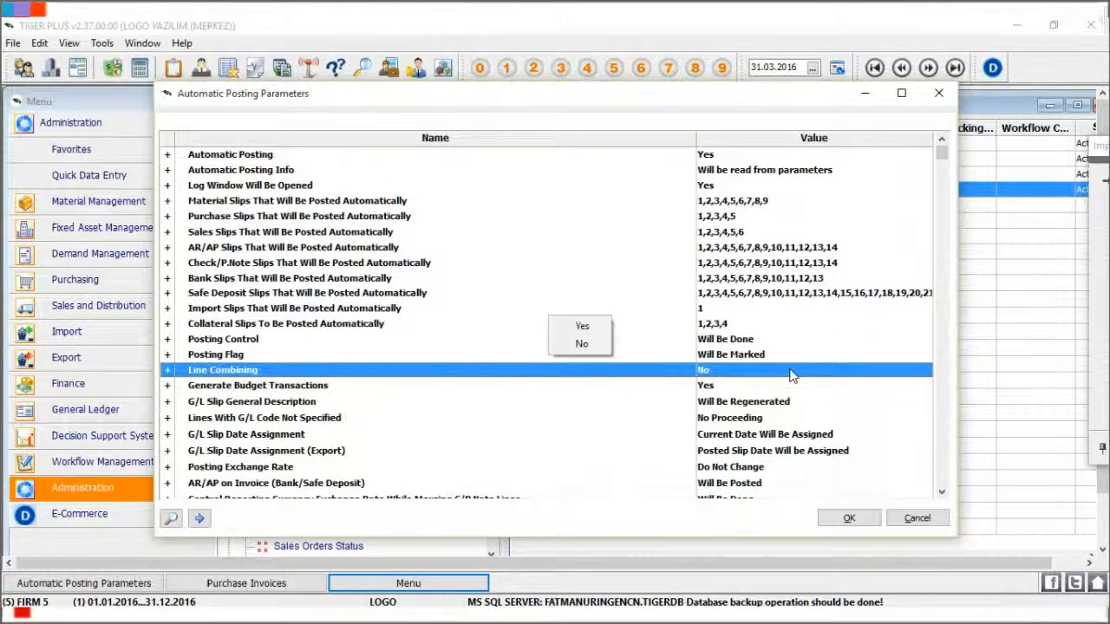
left_click(581, 327)
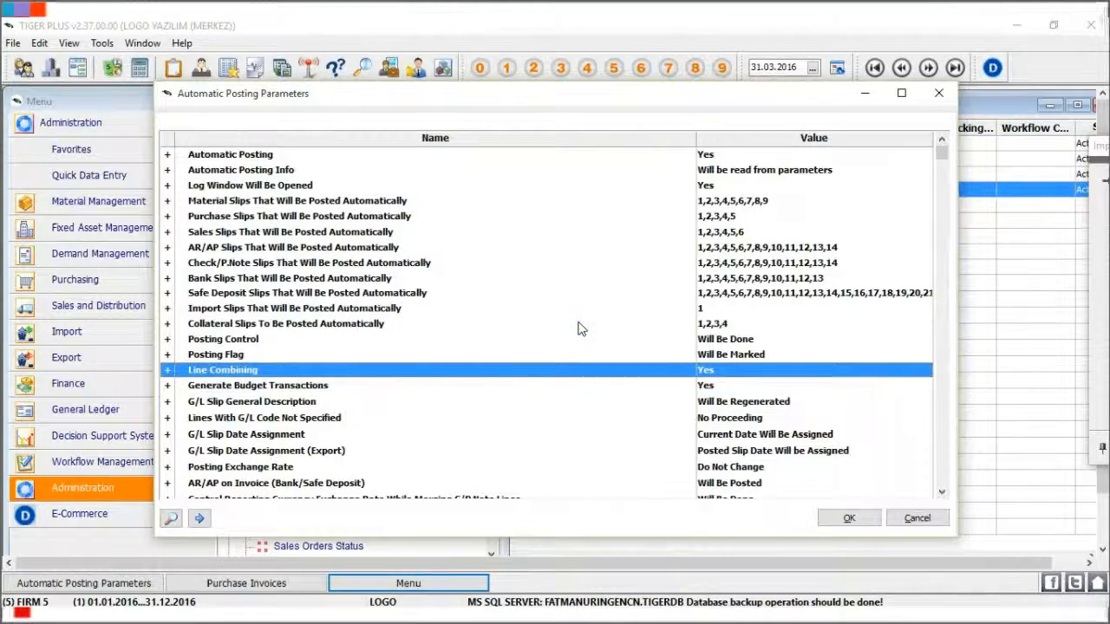
left_click(857, 309)
left_click(867, 293)
left_click(867, 519)
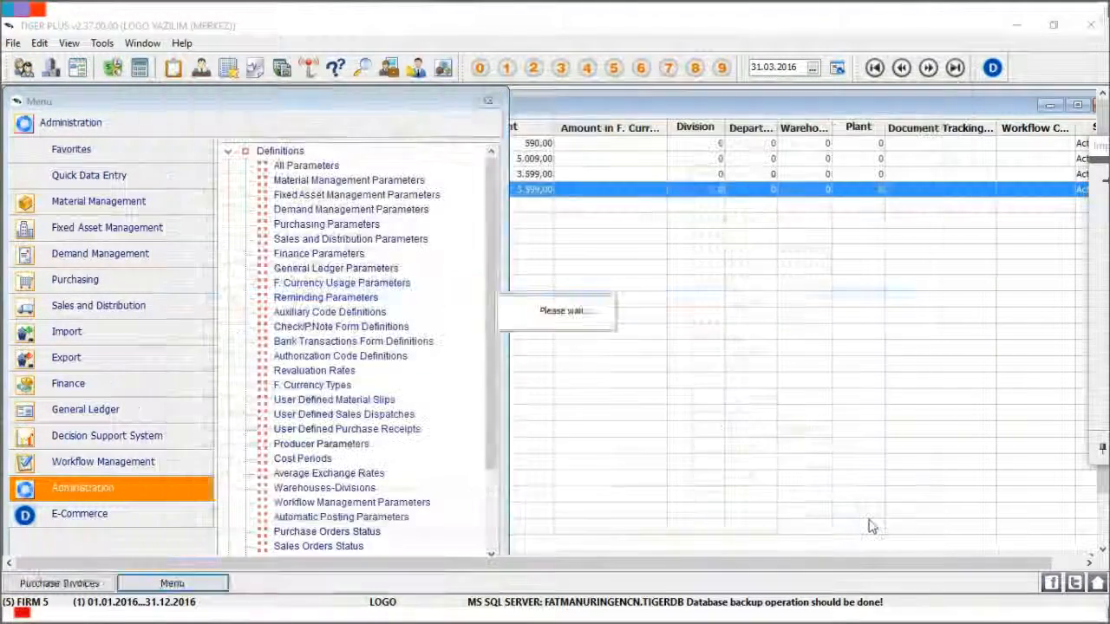
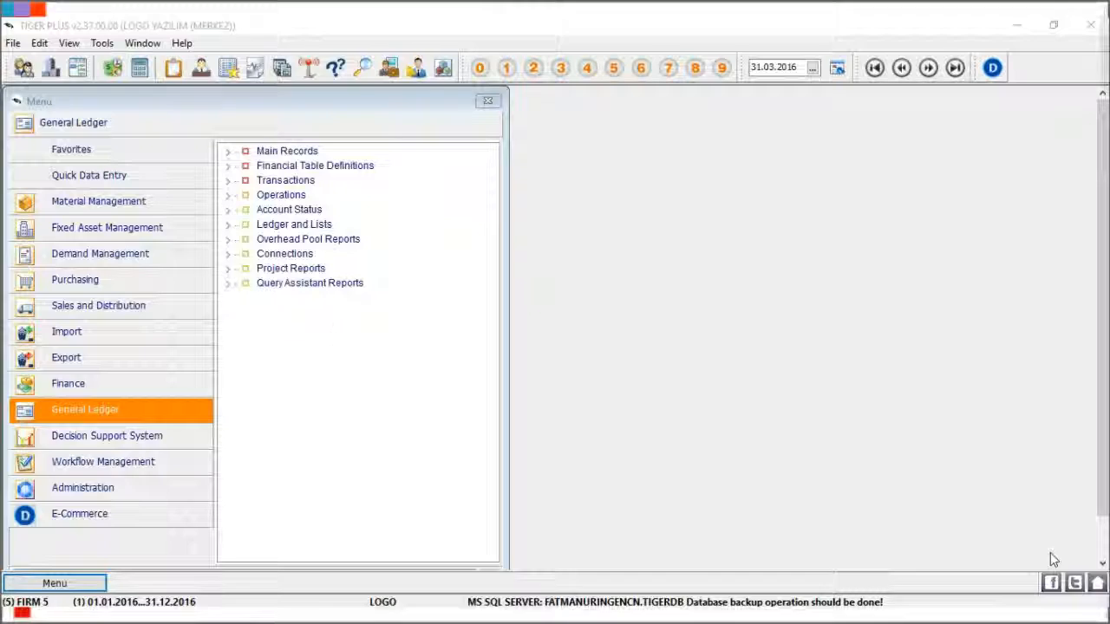
- Open the General Ledger's Chart of Accounts from Main Records and maximize its list
left_click(245, 153)
double_click(338, 171)
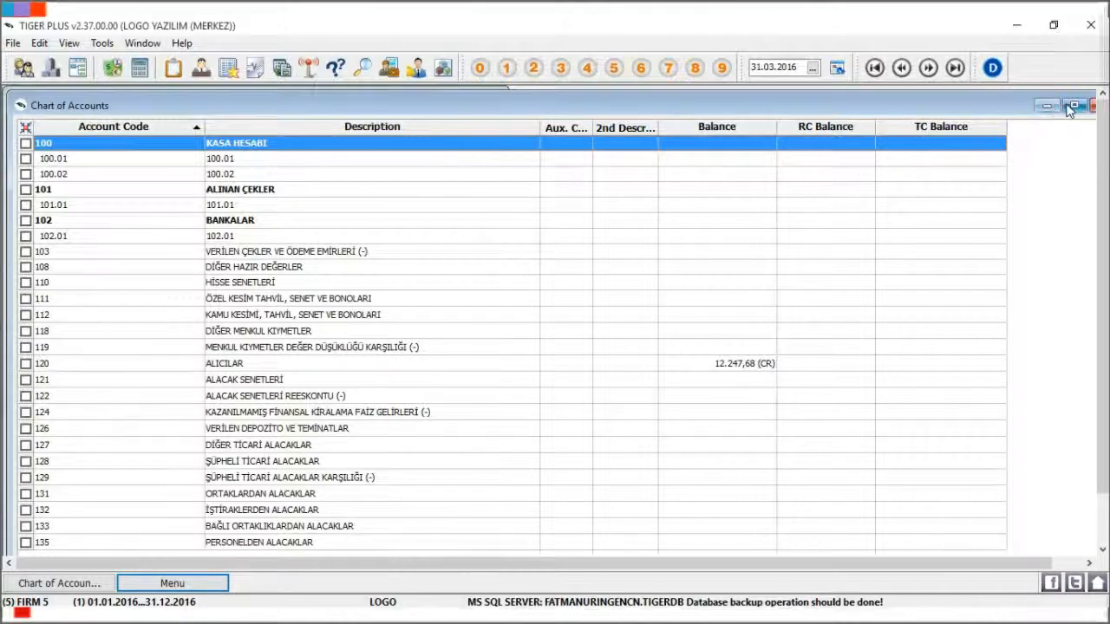
left_click(1072, 106)
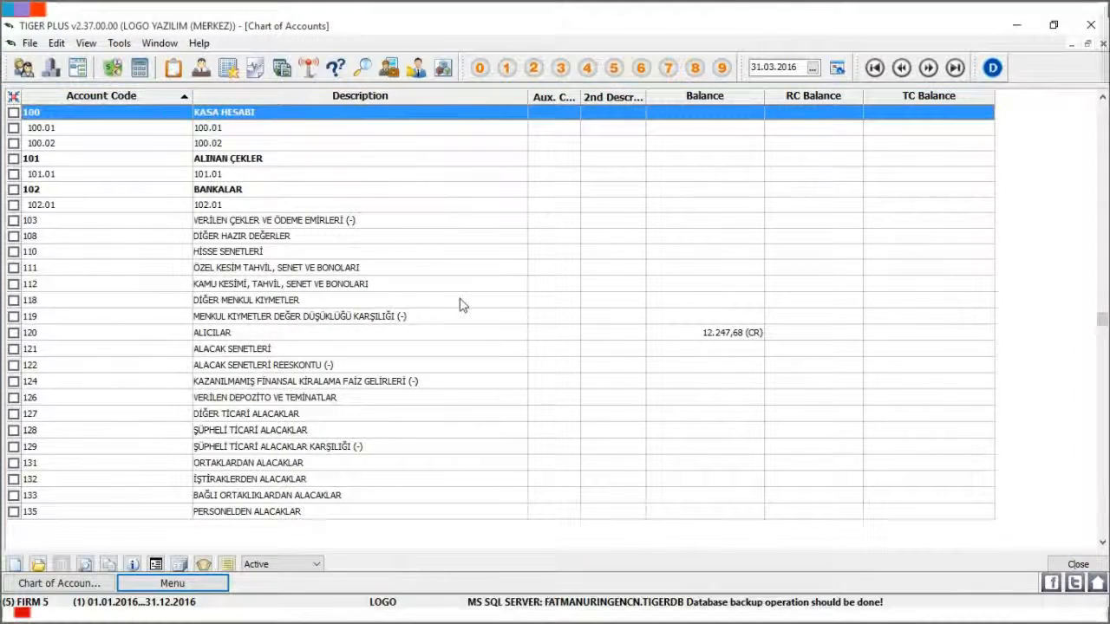
- Examine the balances of account 120 ALICILAR and account 153 TİCARİ MALLAR in the chart of accounts
left_click(465, 335)
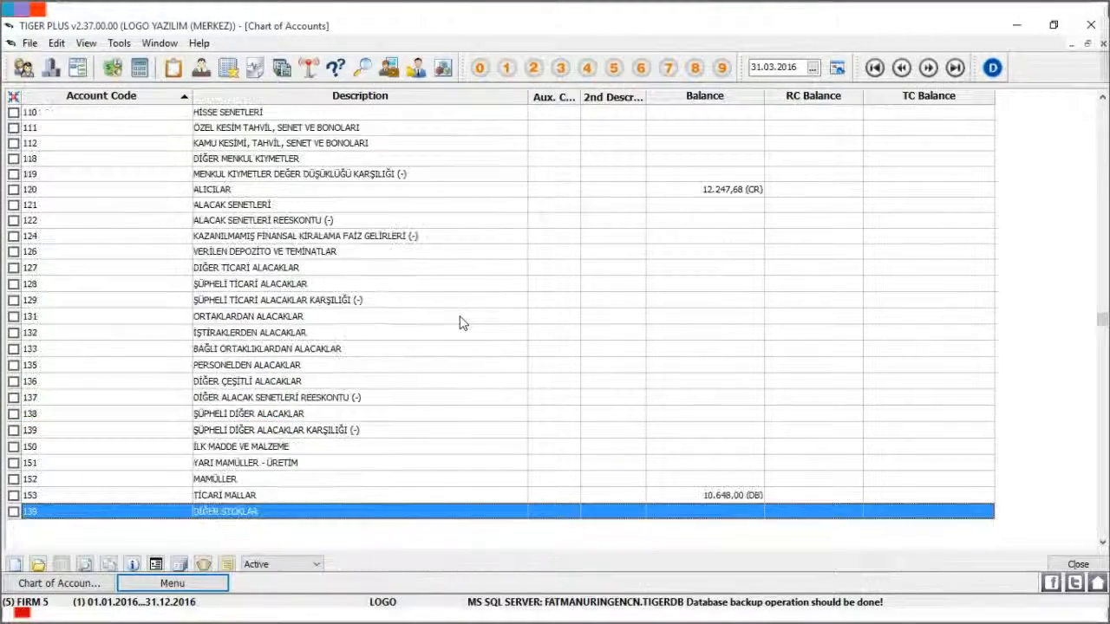
key("Down")
key("Down")
key("Down")
key("Down")
key("Down")
key("Down")
key("Down")
key("Down")
left_click(457, 364)
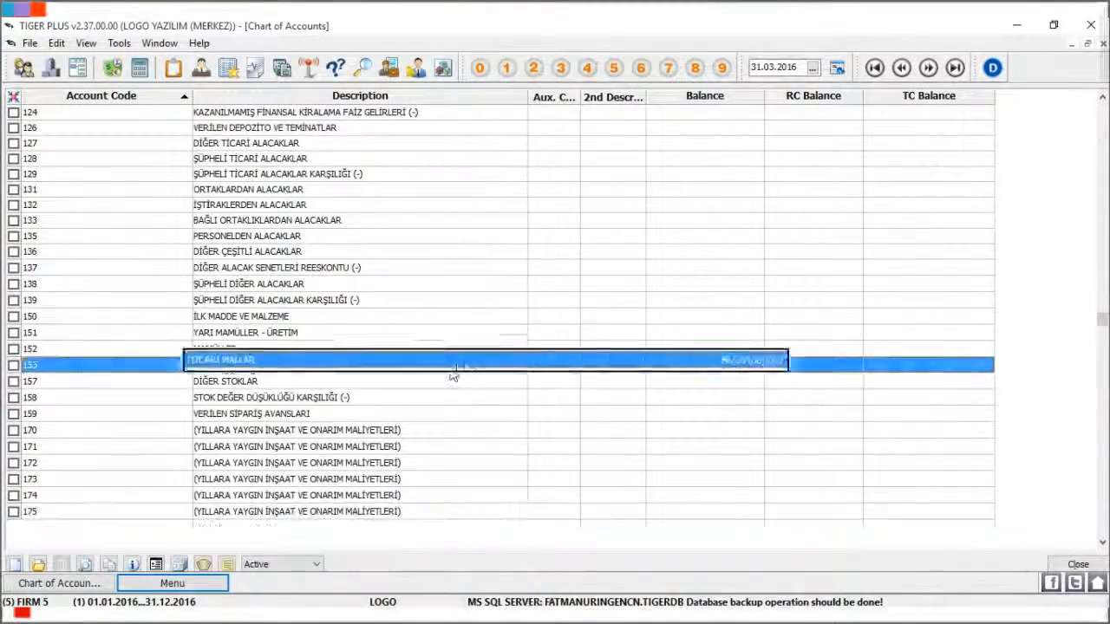
- Examine the balances of account 190 and its VAT subaccounts 190.01, 190.02 and 190.03
key("Down")
key("Down")
key("Down")
key("Down")
key("Down")
key("Down")
key("Down")
key("Down")
key("Down")
key("Down")
key("Down")
key("Down")
key("Down")
key("Down")
key("Down")
key("Down")
key("Down")
key("Down")
key("Down")
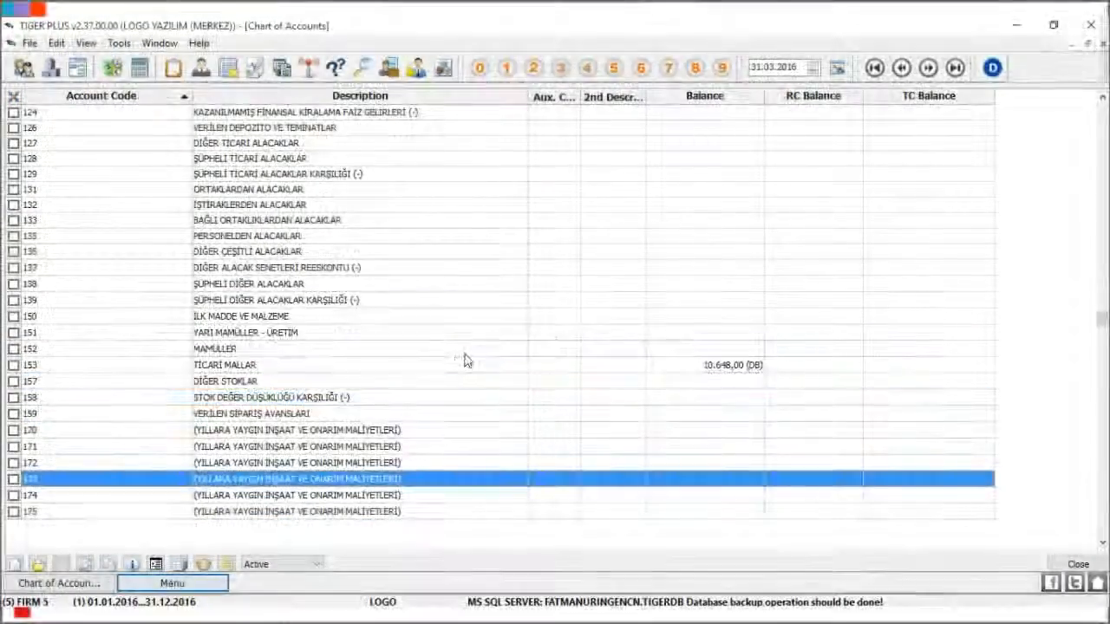
key("Down")
key("Down")
key("Down")
key("Down")
key("Down")
key("Down")
key("Down")
key("Down")
key("Down")
key("Down")
key("Down")
key("Down")
key("Down")
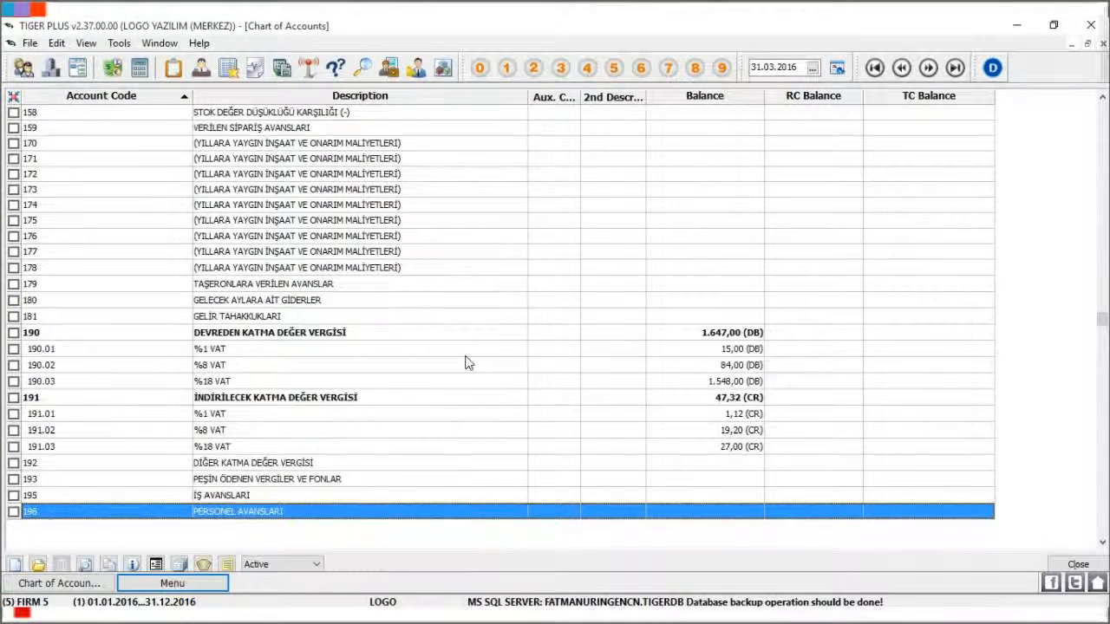
left_click(446, 255)
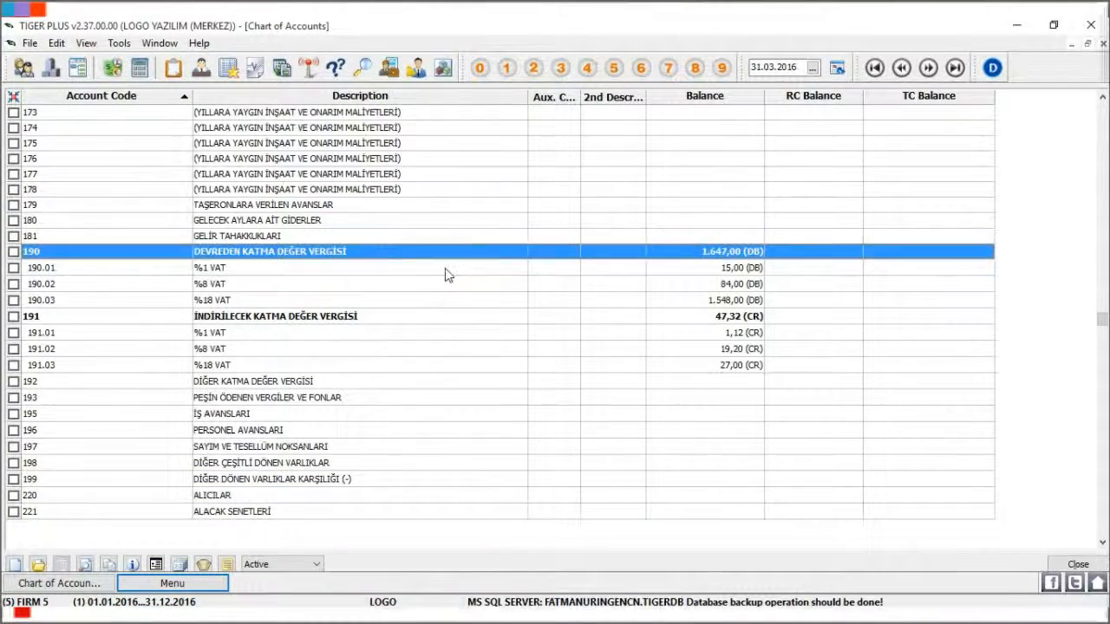
left_click(446, 270)
left_click(447, 285)
left_click(448, 300)
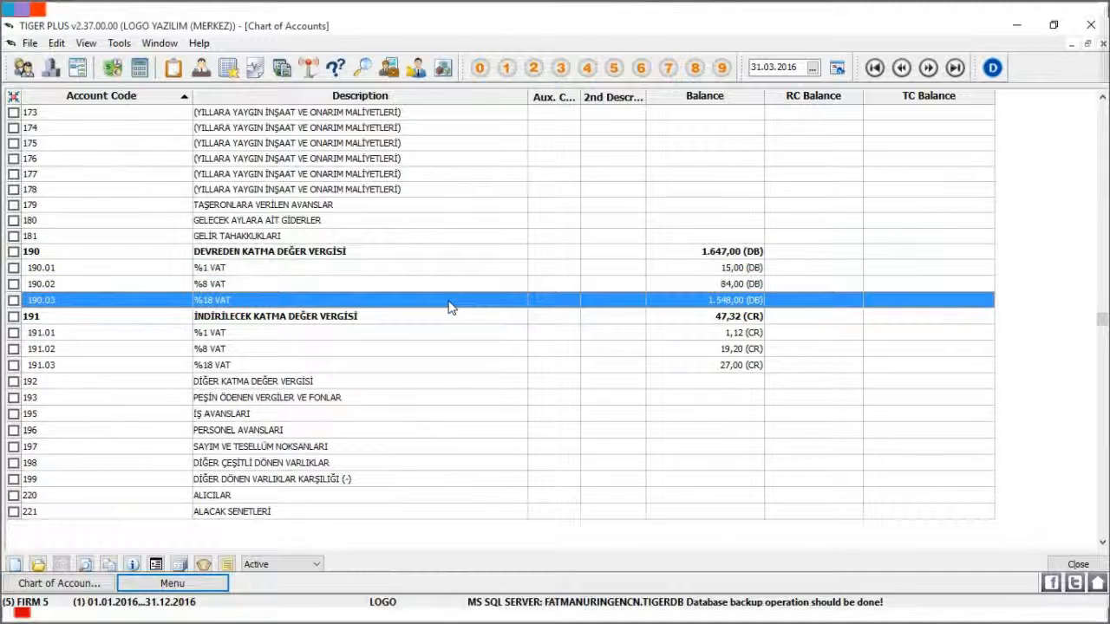
- Open the ledger extract for account 120 ALICILAR and choose Screen as its output
left_click(1099, 113)
left_click(1099, 113)
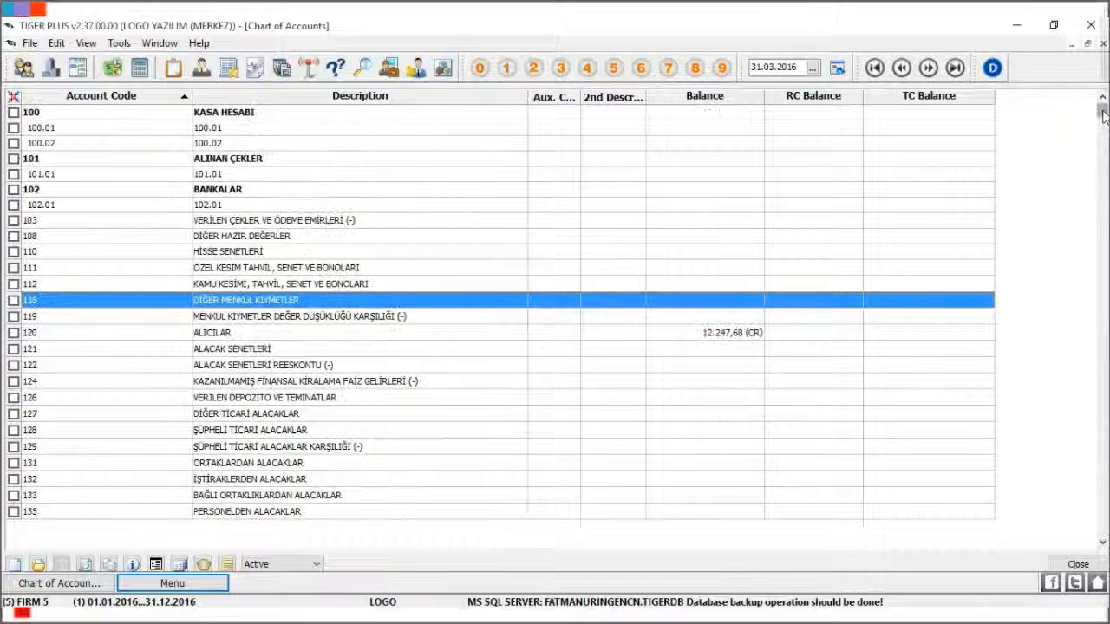
left_click(444, 339)
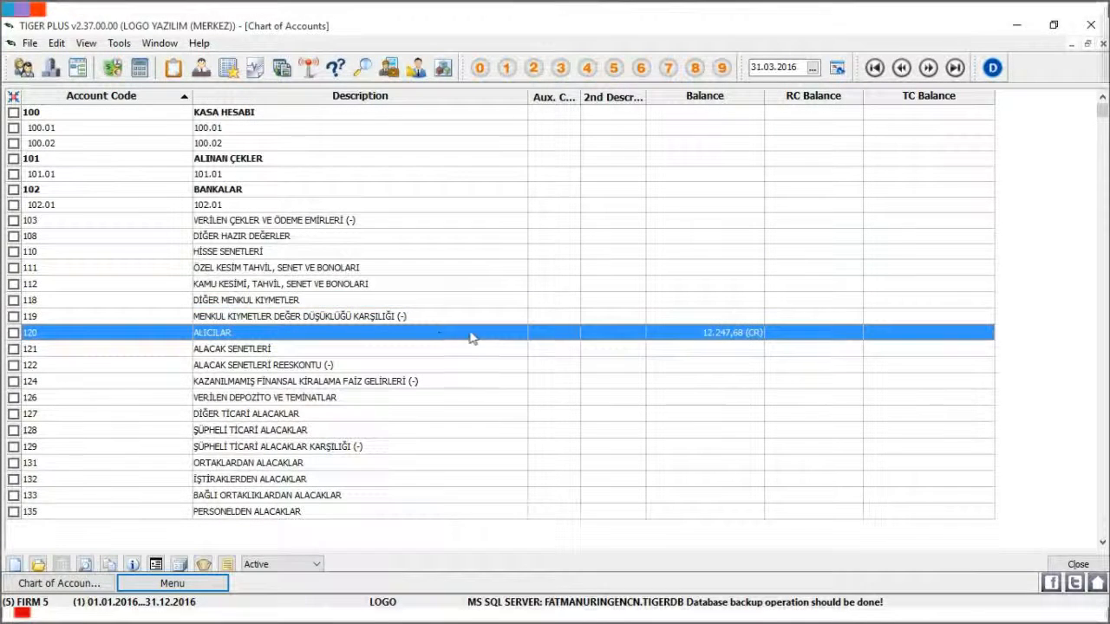
right_click(473, 335)
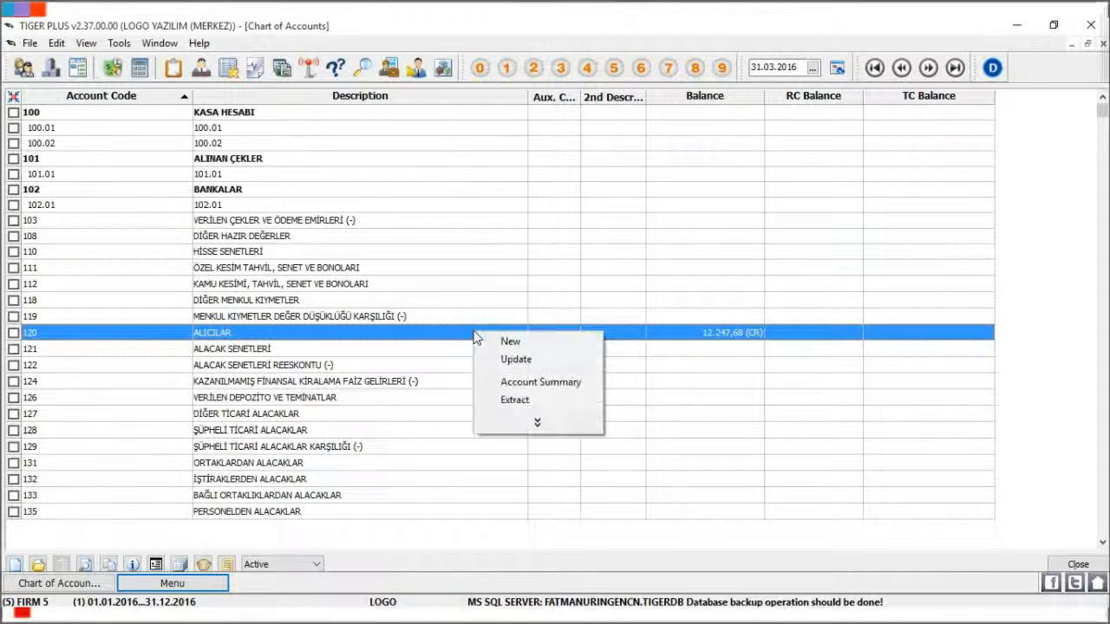
left_click(595, 402)
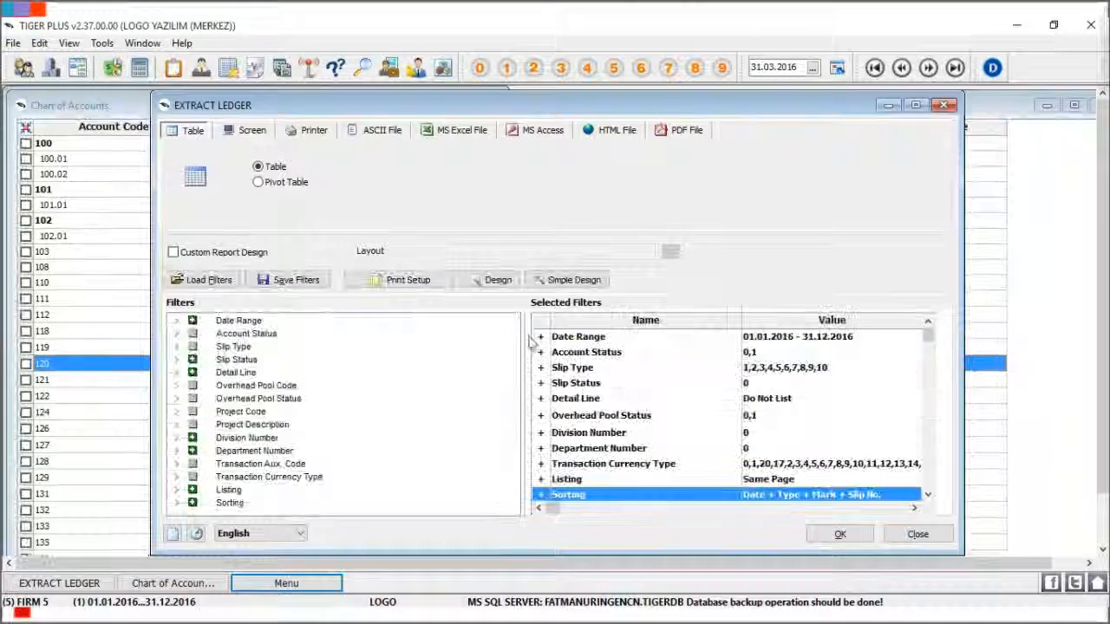
left_click(247, 130)
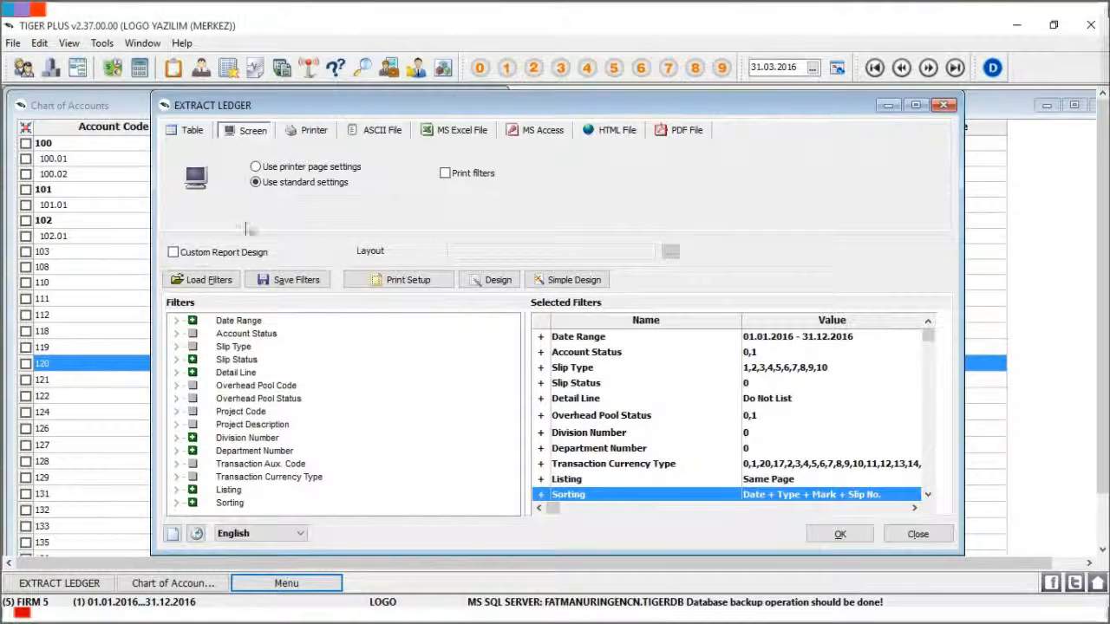
- Enable Custom Report Design, save a new EXTRACT LEDGER report design, and select it as the layout
left_click(252, 254)
left_click(670, 253)
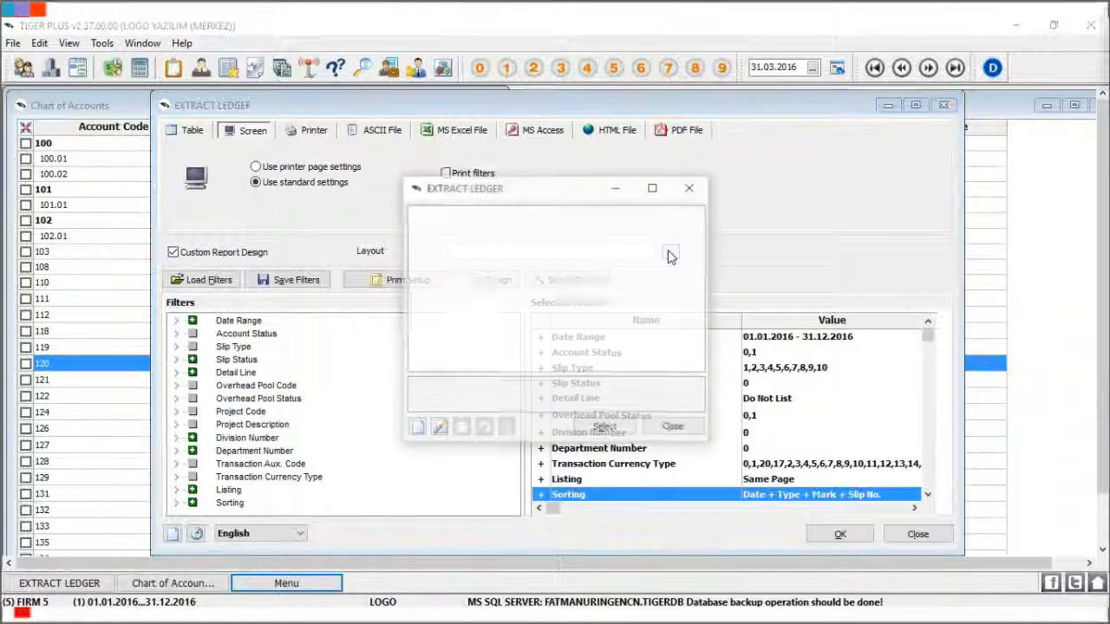
right_click(559, 227)
left_click(576, 234)
left_click(473, 334)
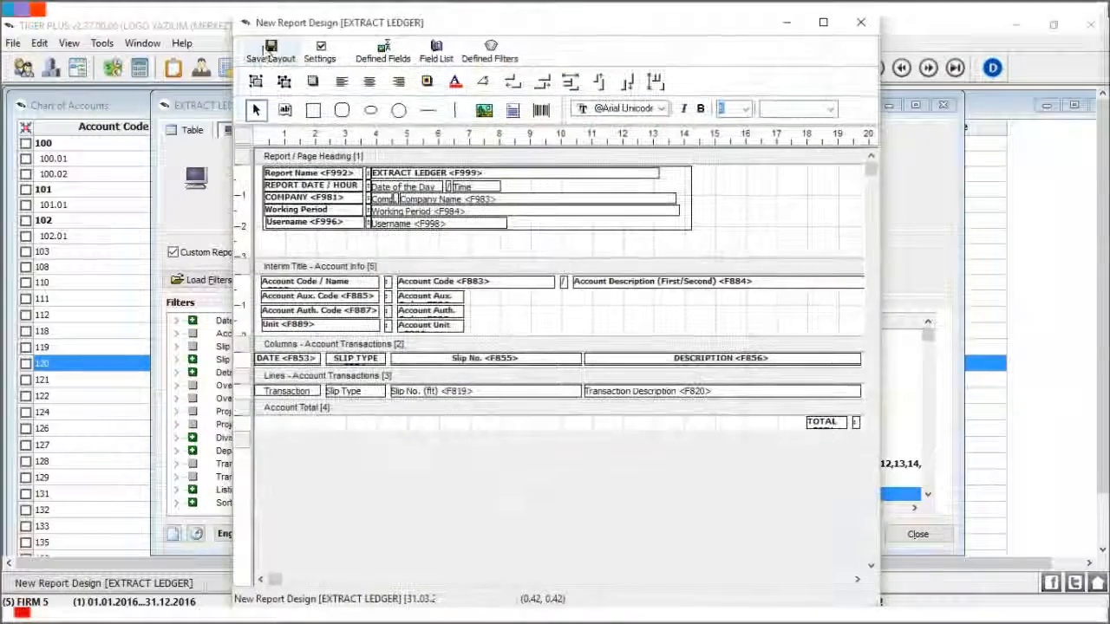
left_click(271, 52)
left_click(621, 364)
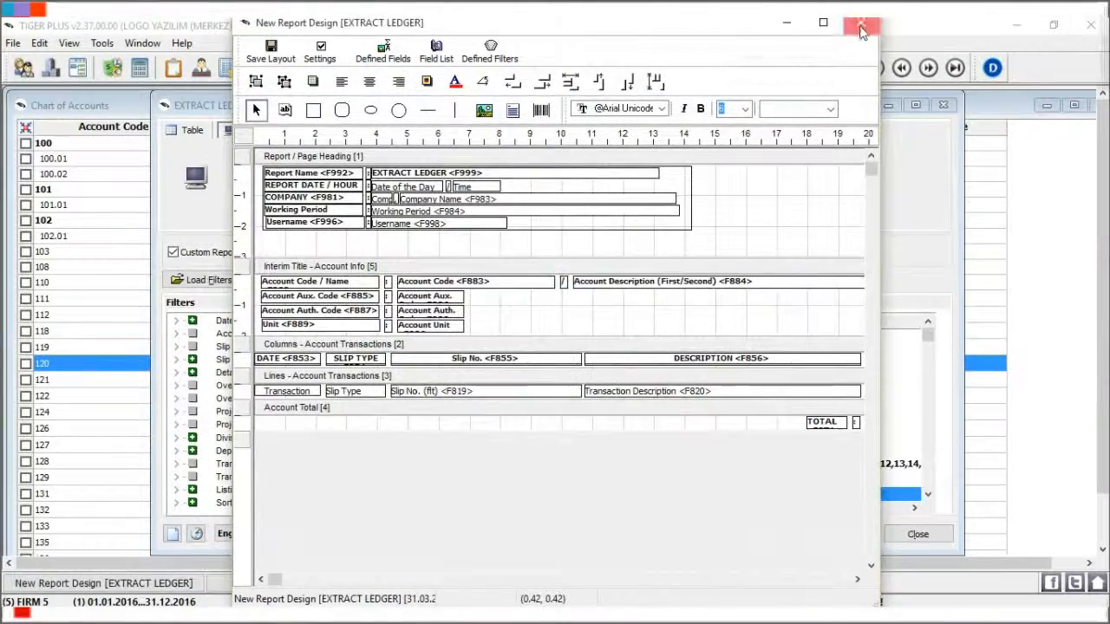
left_click(861, 23)
left_click(438, 247)
left_click(604, 427)
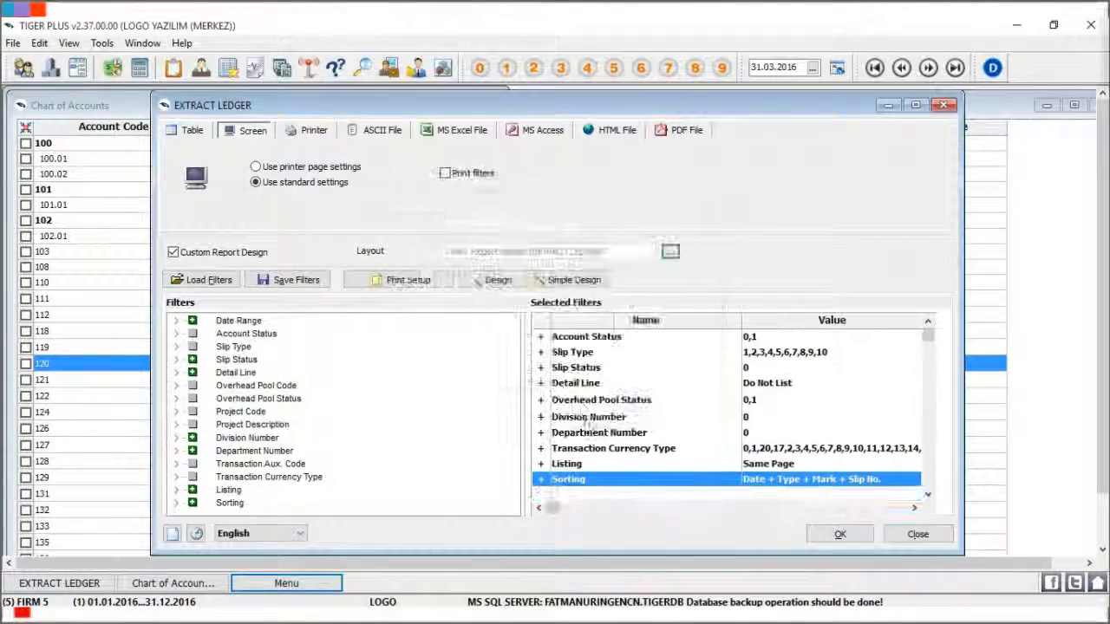
- Check the extract's 01.01.2016 - 31.12.2016 date range filter, and run the report in a maximized window
double_click(254, 323)
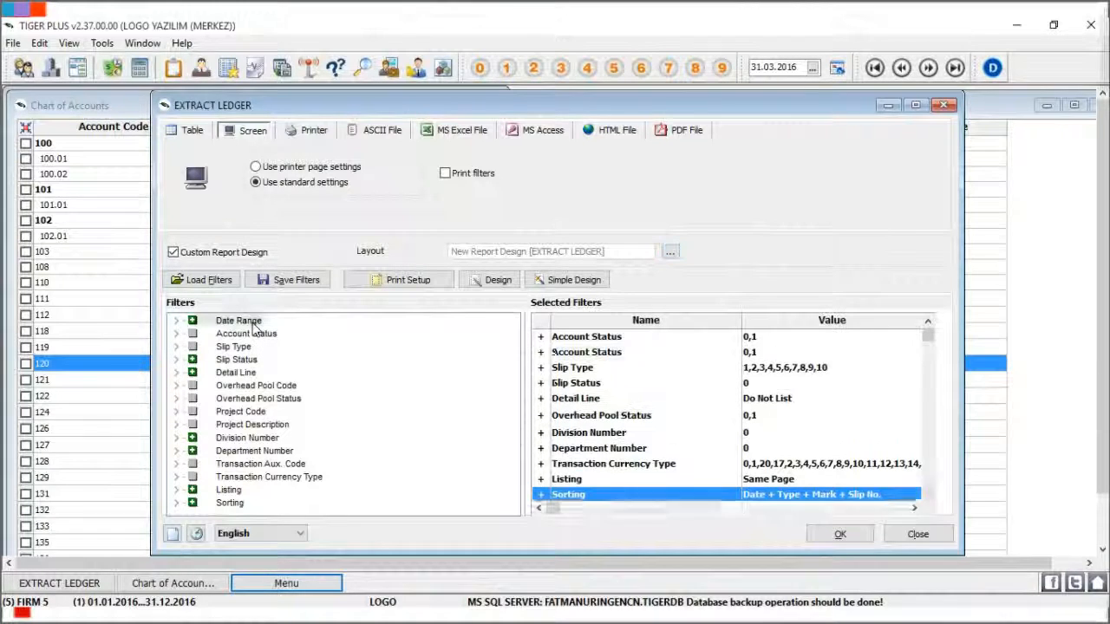
left_click(609, 308)
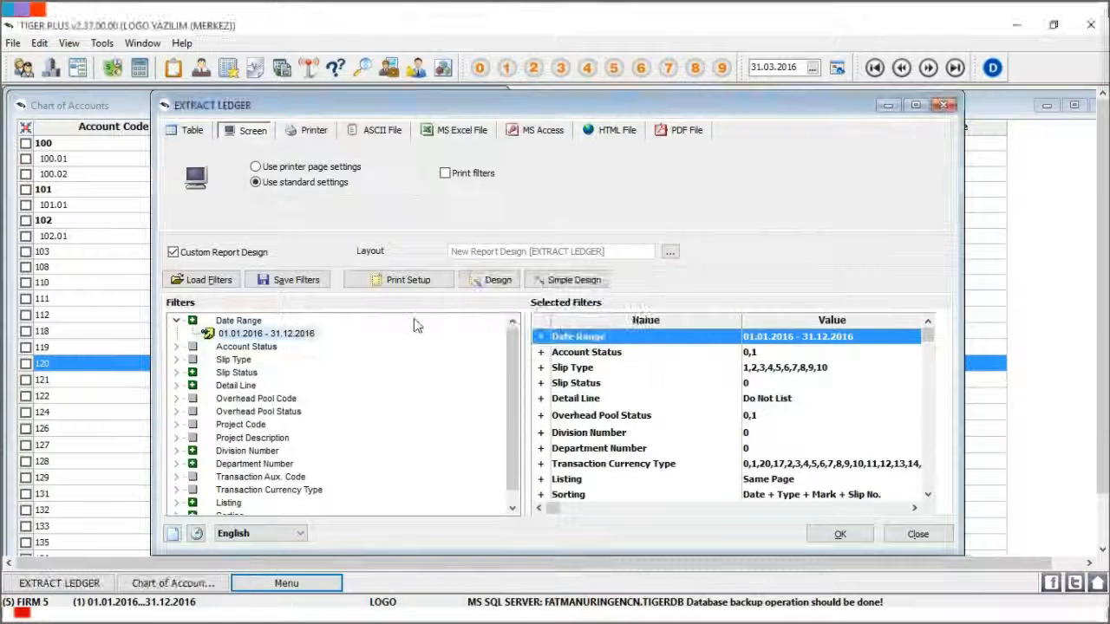
left_click(840, 535)
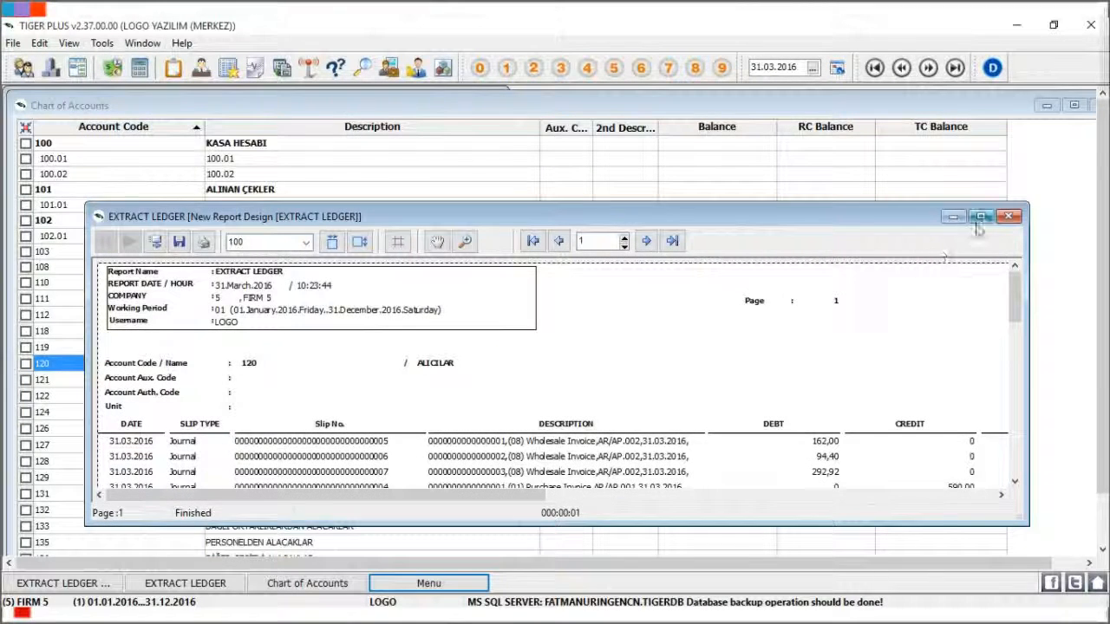
left_click(981, 218)
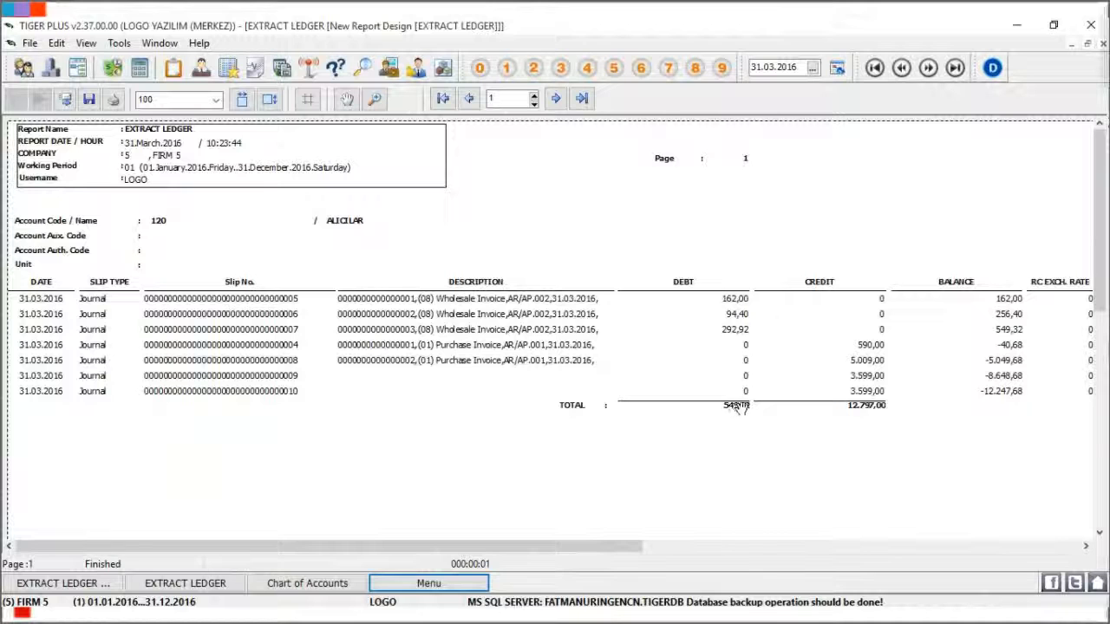
- Examine all columns of account 120's ledger extract, and close the report and its filter window
left_click_drag(752, 406, 649, 399)
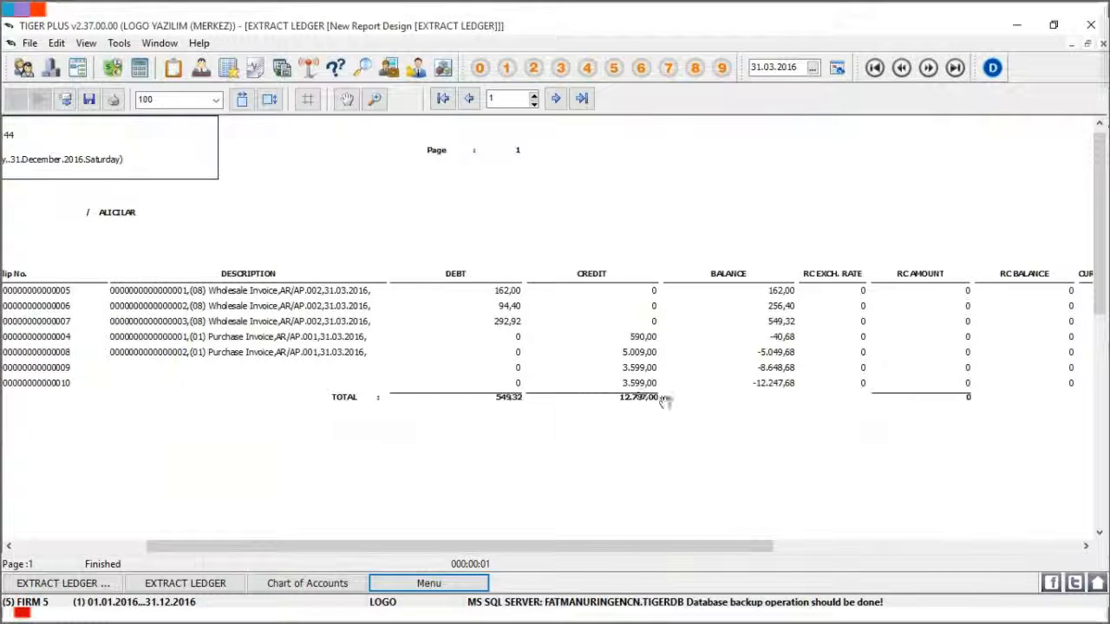
left_click_drag(875, 439, 602, 422)
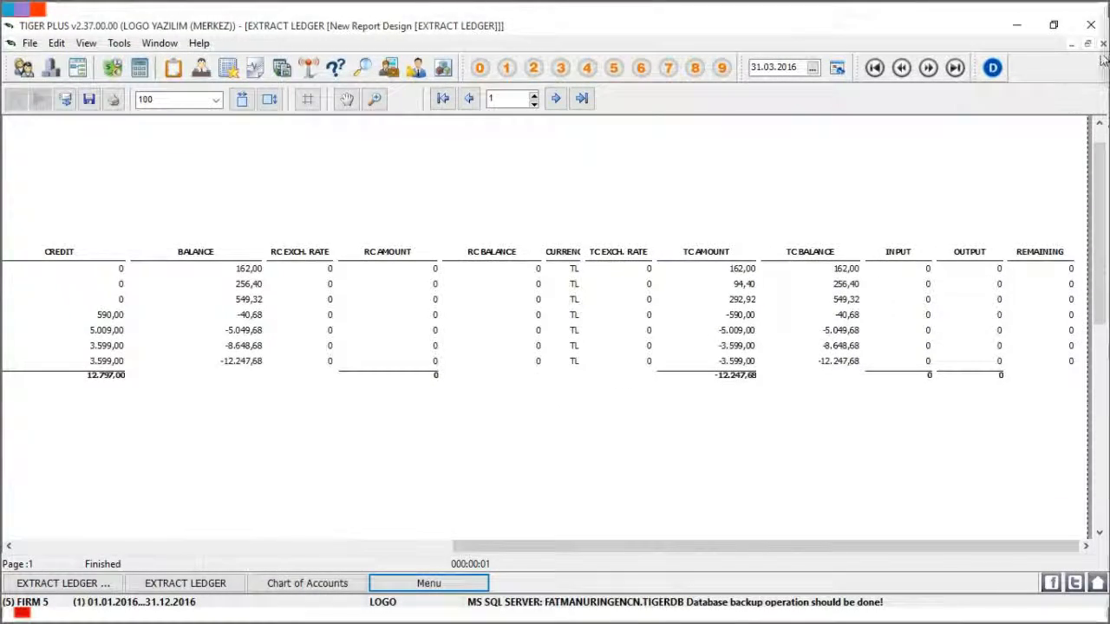
key("Home")
left_click(1102, 43)
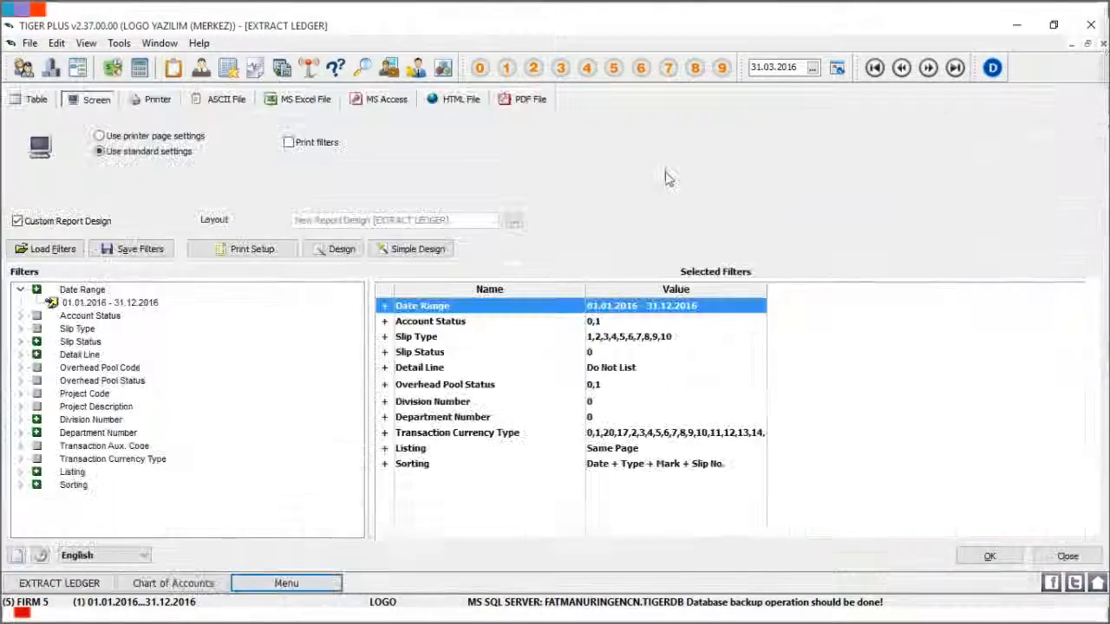
left_click(1079, 556)
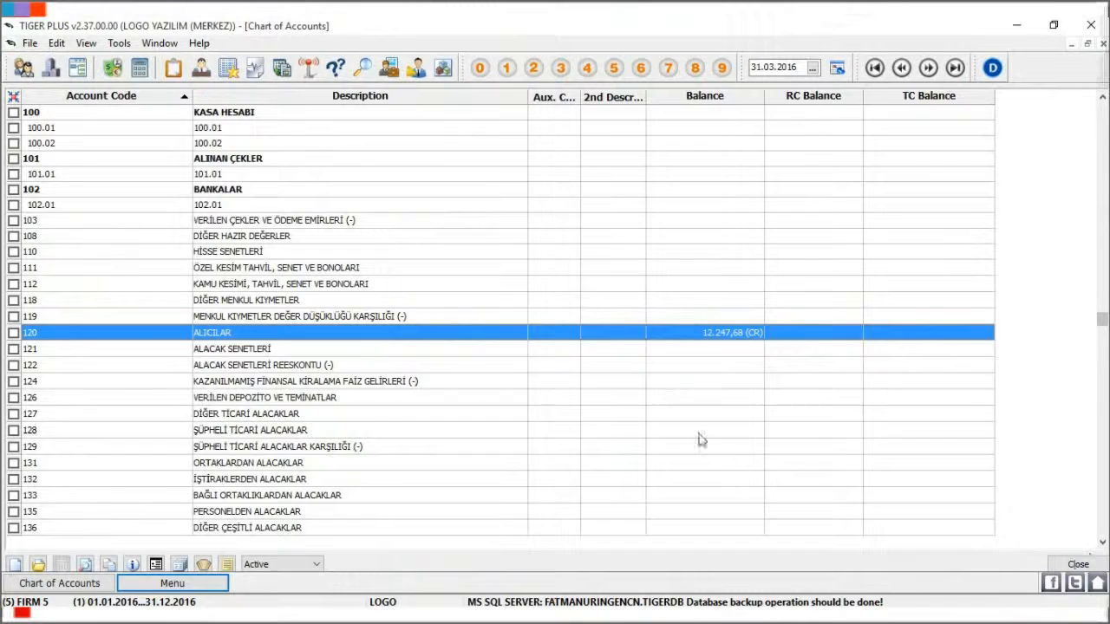
- Open the account summary of account 120 and examine its March-2016 and Total rows
right_click(354, 339)
left_click(454, 387)
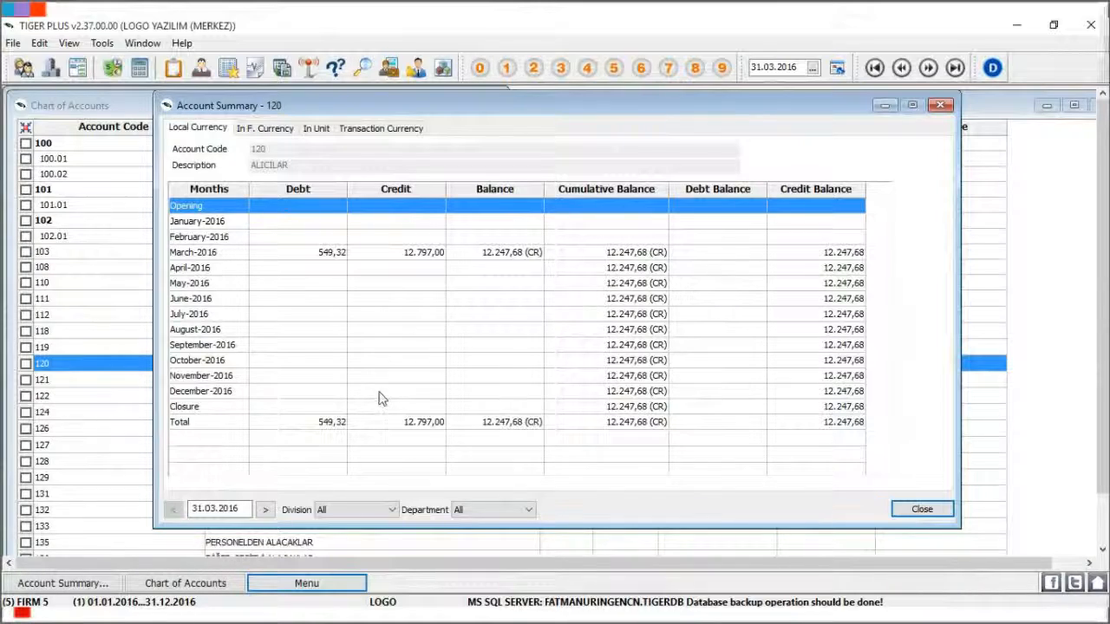
left_click(230, 252)
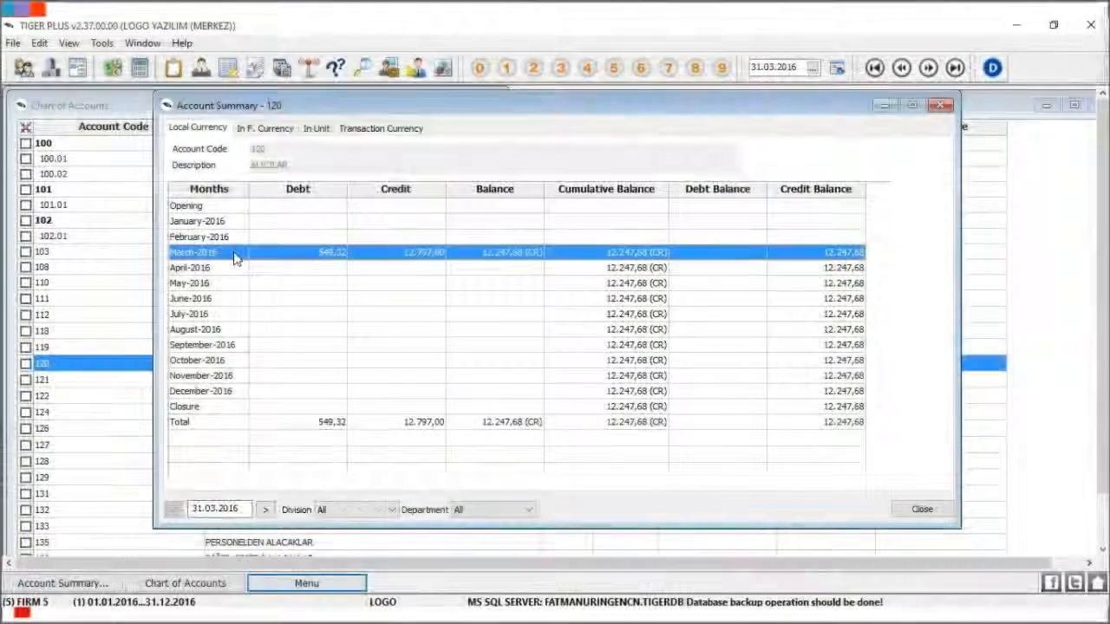
left_click(239, 422)
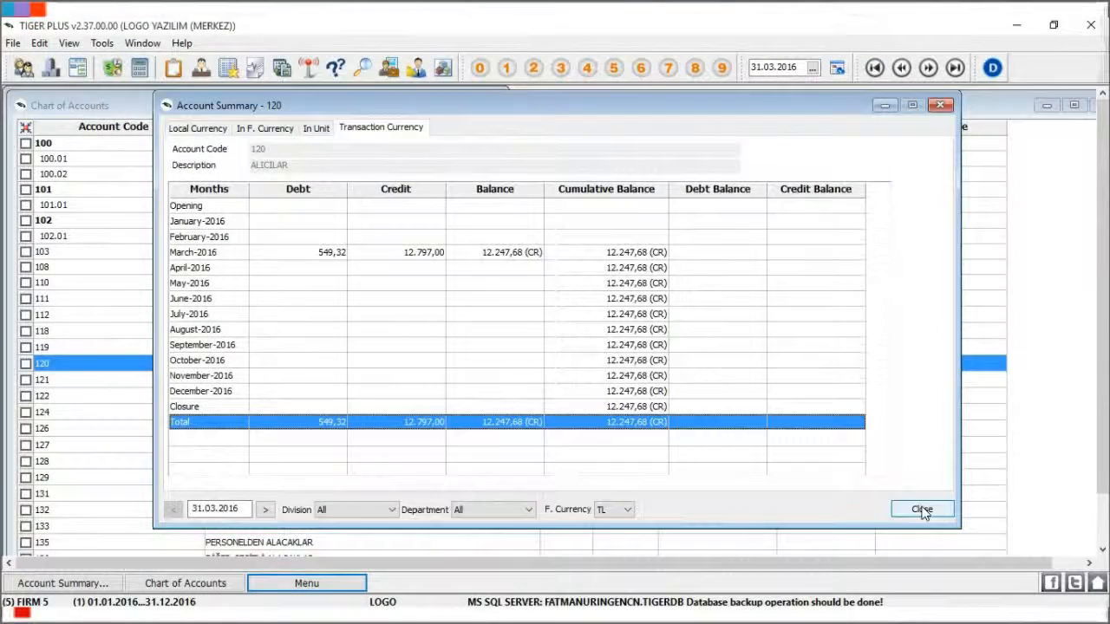
- Close account 120's summary and the chart of accounts
left_click(921, 509)
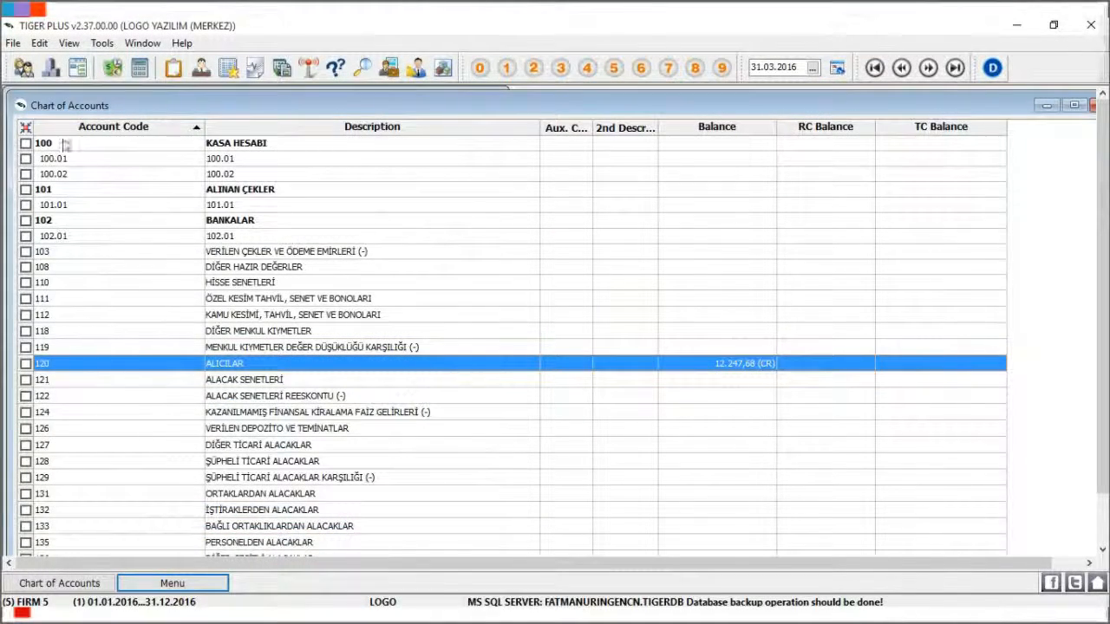
left_click(20, 105)
left_click(52, 220)
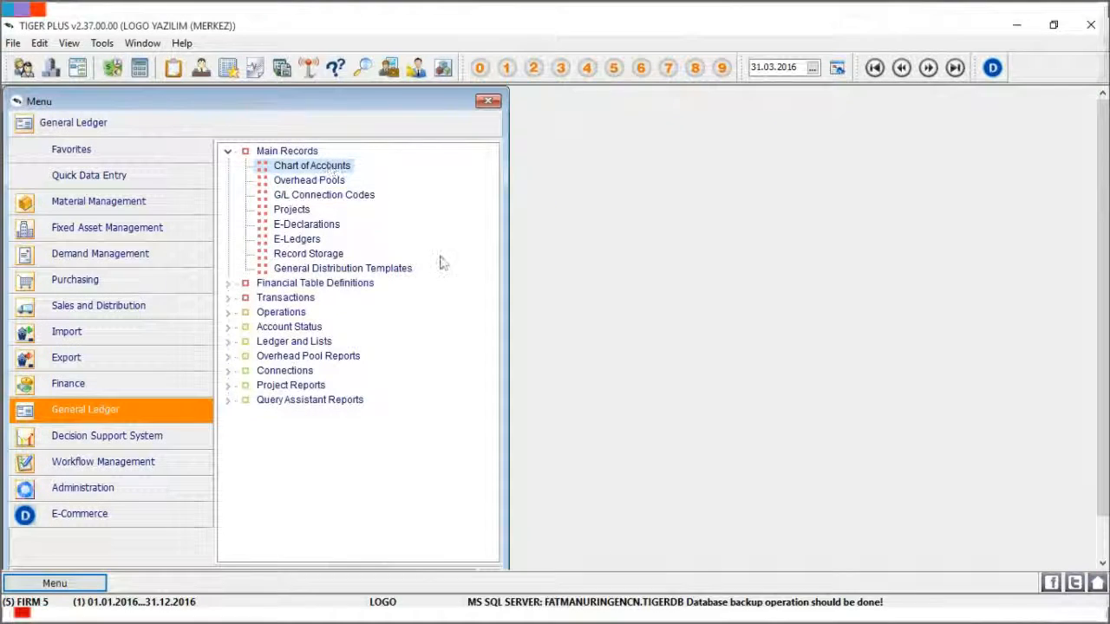
- Open the Chart of Accounts report under General Ledger's Account Status group and set its output to Screen
left_click(227, 152)
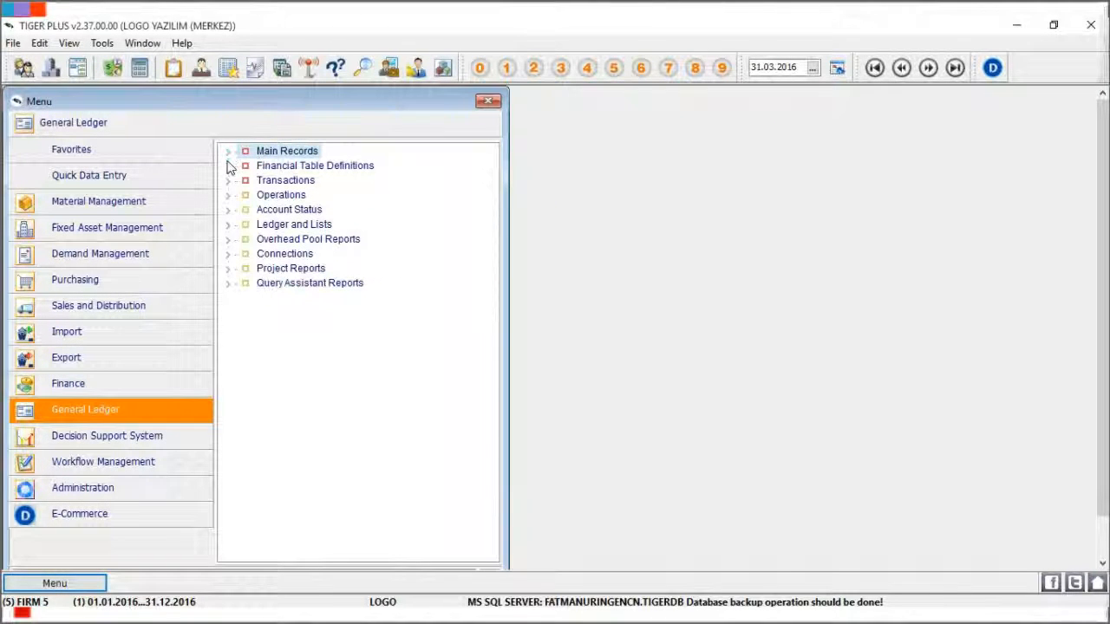
left_click(229, 211)
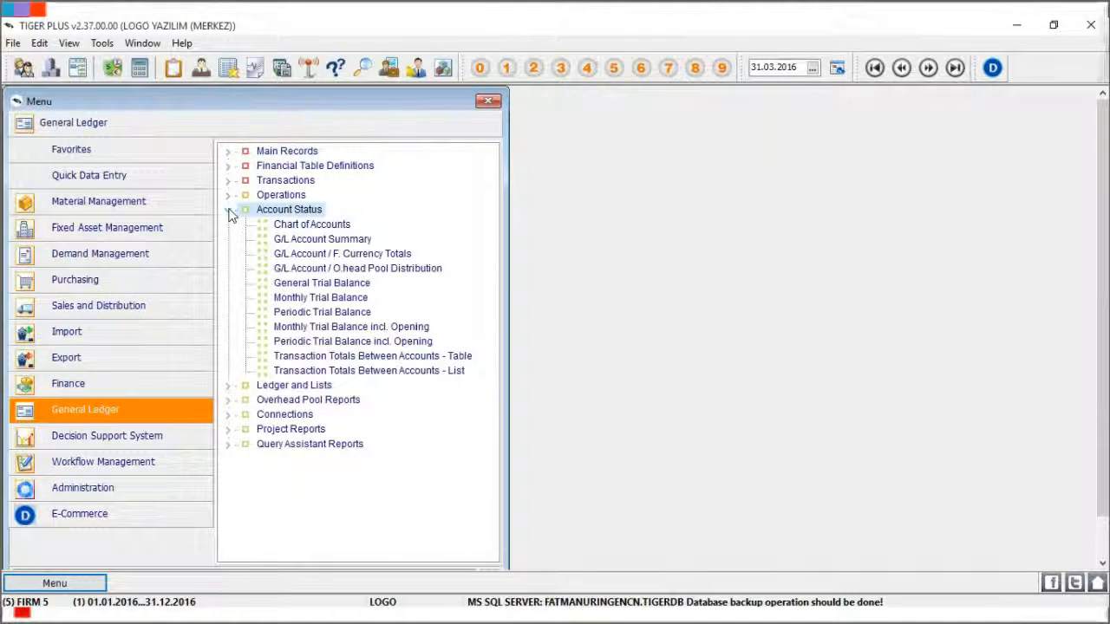
double_click(335, 224)
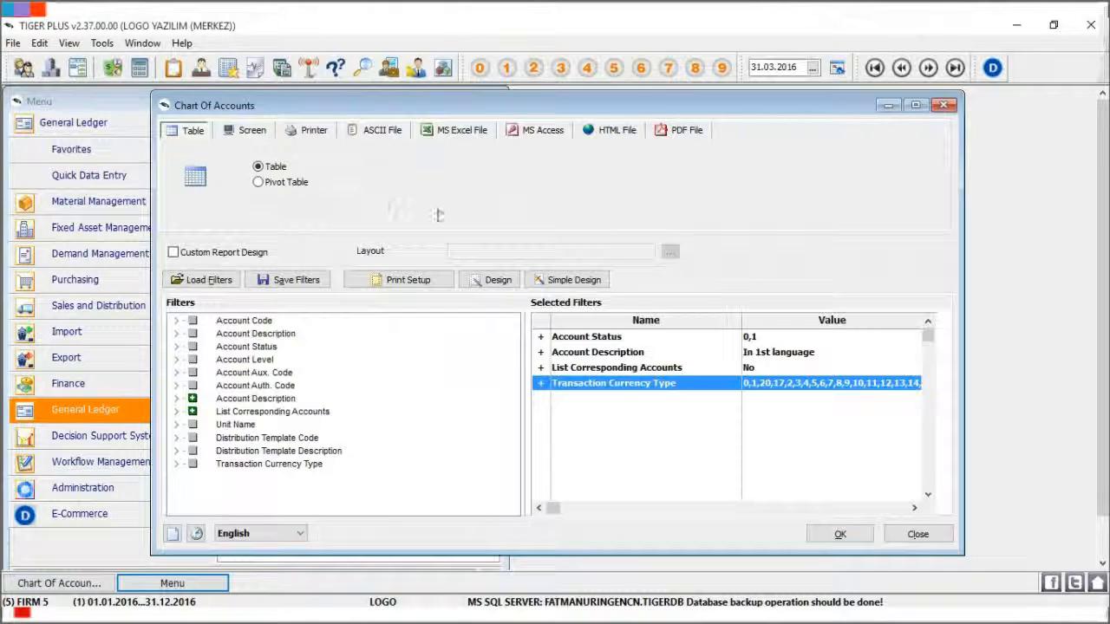
left_click(252, 130)
- Enable Custom Report Design, save a new Chart Of Accounts report design from the standard layout, and select it as the layout
left_click(241, 253)
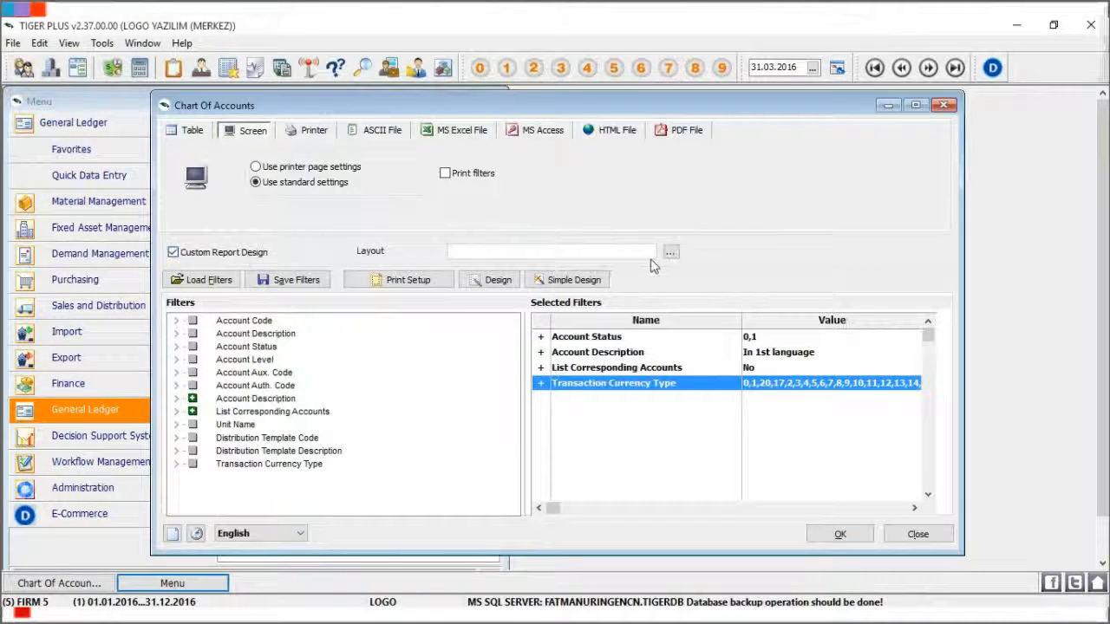
left_click(669, 252)
right_click(509, 224)
left_click(545, 230)
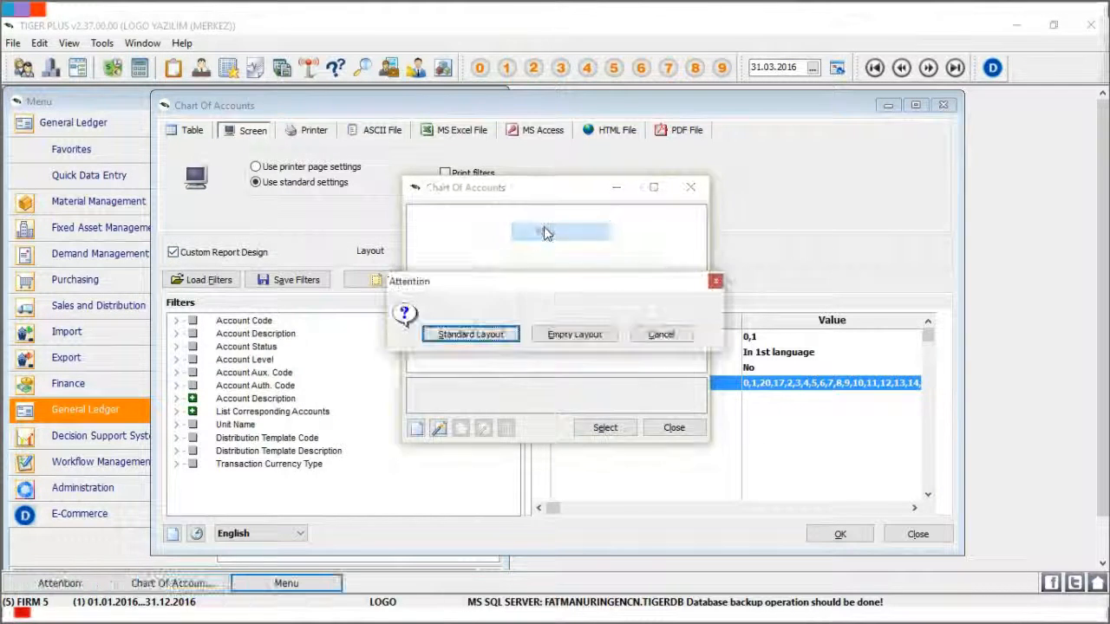
left_click(457, 331)
left_click(270, 50)
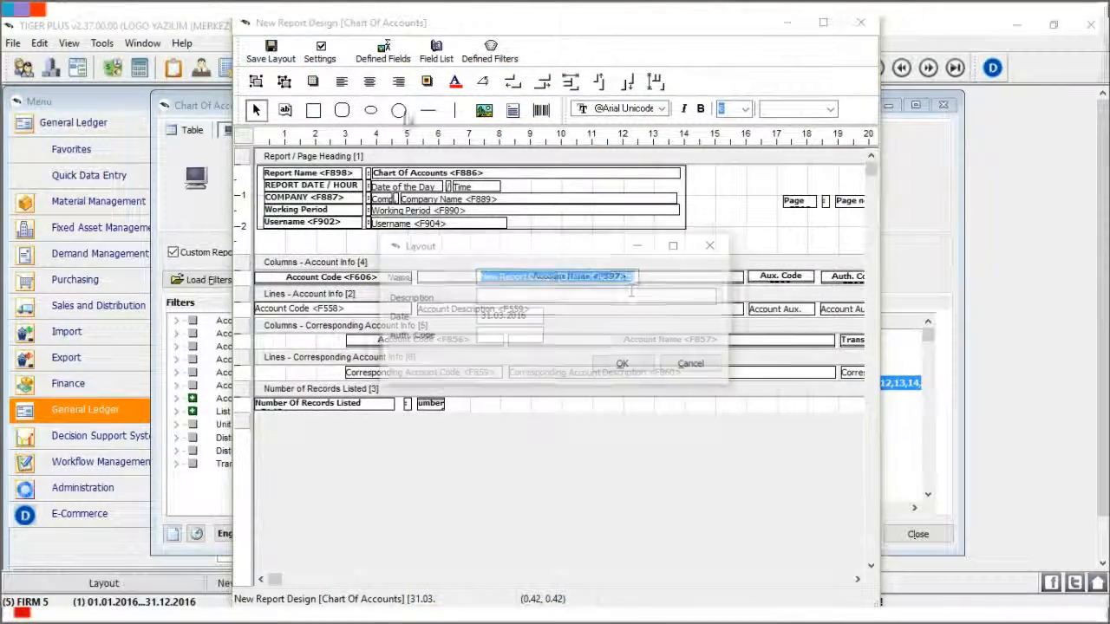
left_click(623, 363)
left_click(861, 22)
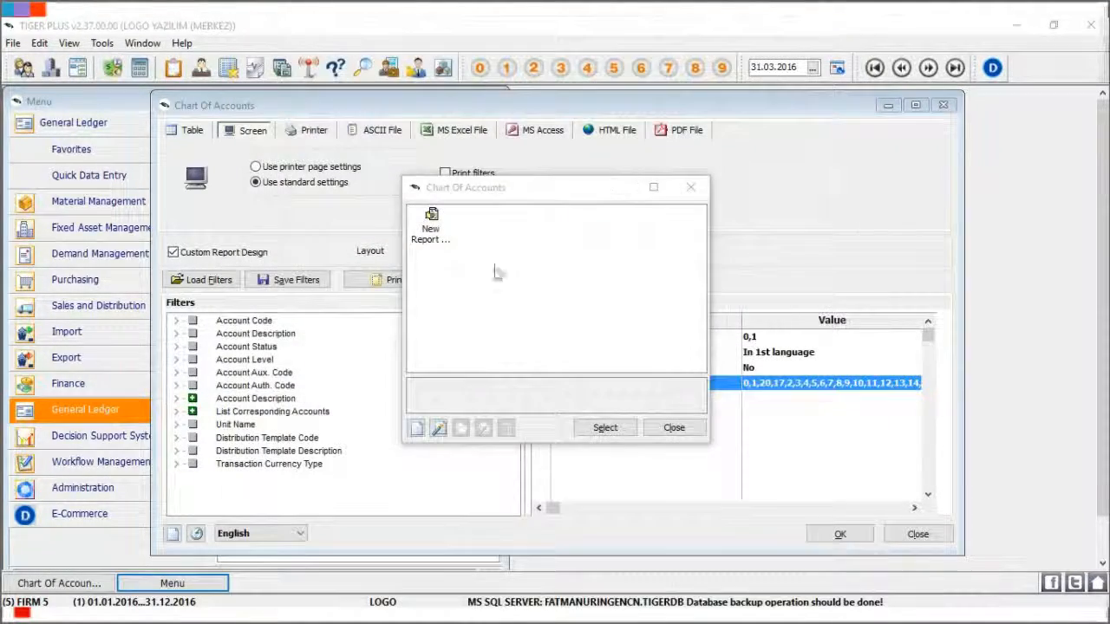
left_click(431, 232)
left_click(605, 428)
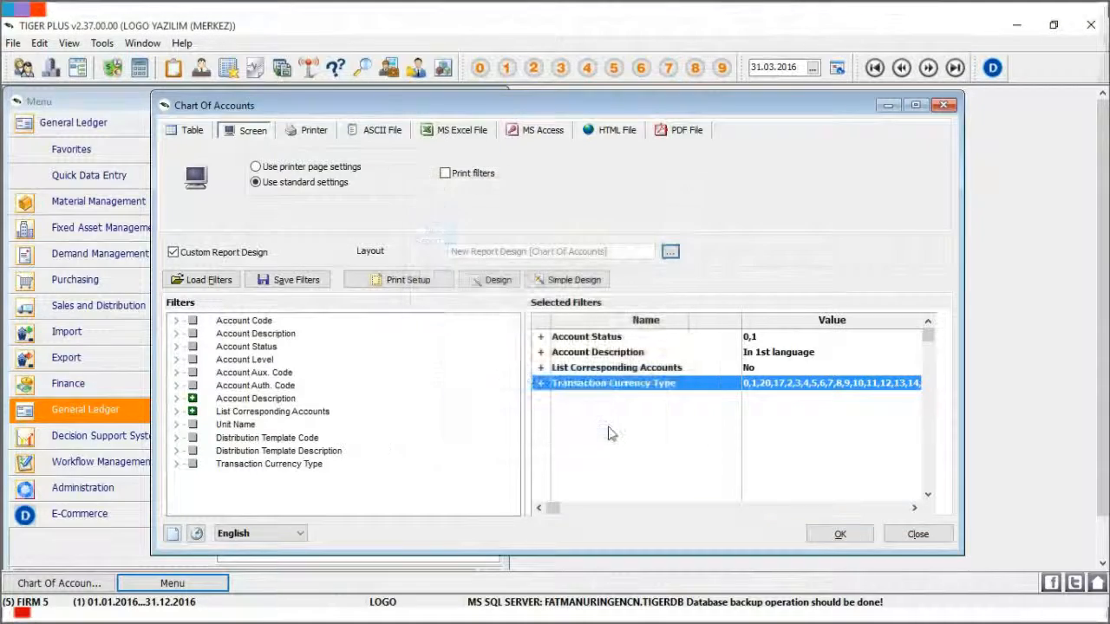
- Run the Chart of Accounts report in a maximized window and go to its first page
left_click(839, 535)
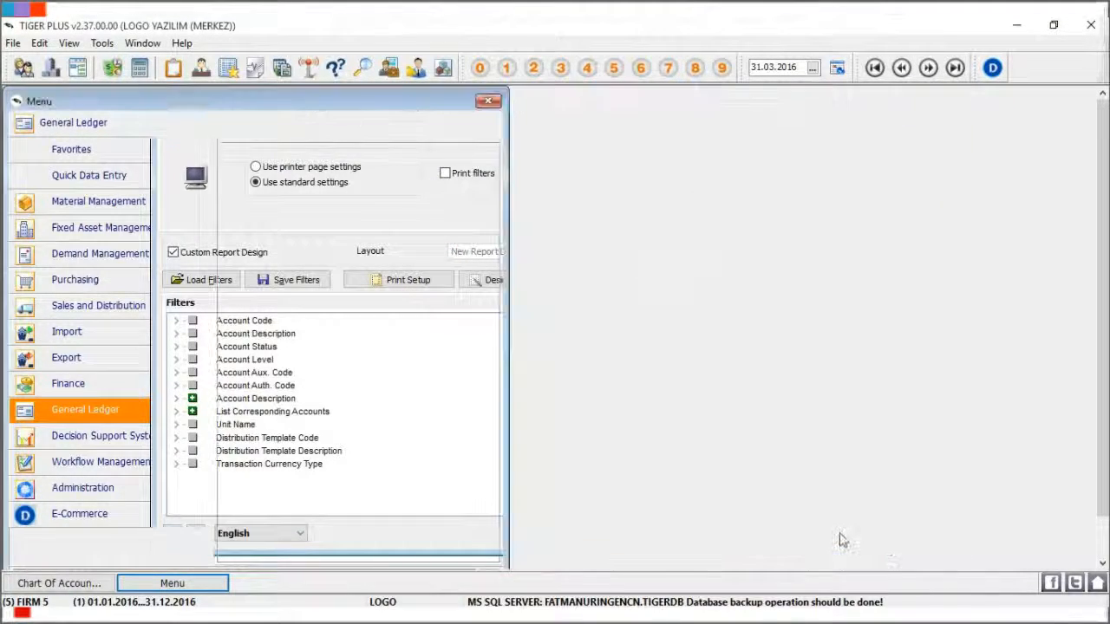
left_click(980, 209)
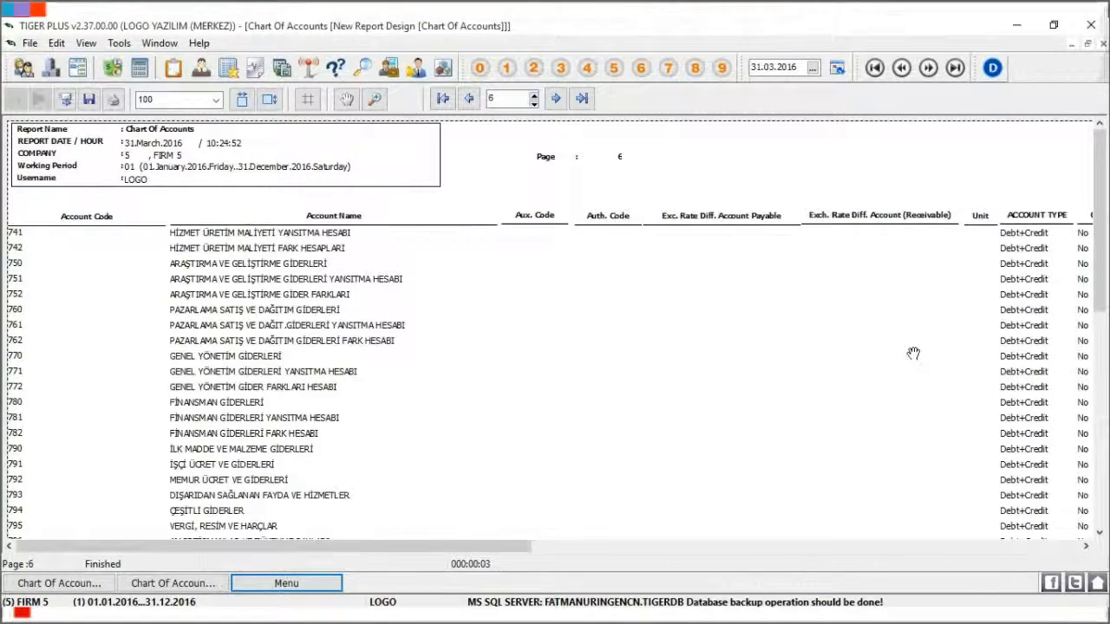
left_click(442, 99)
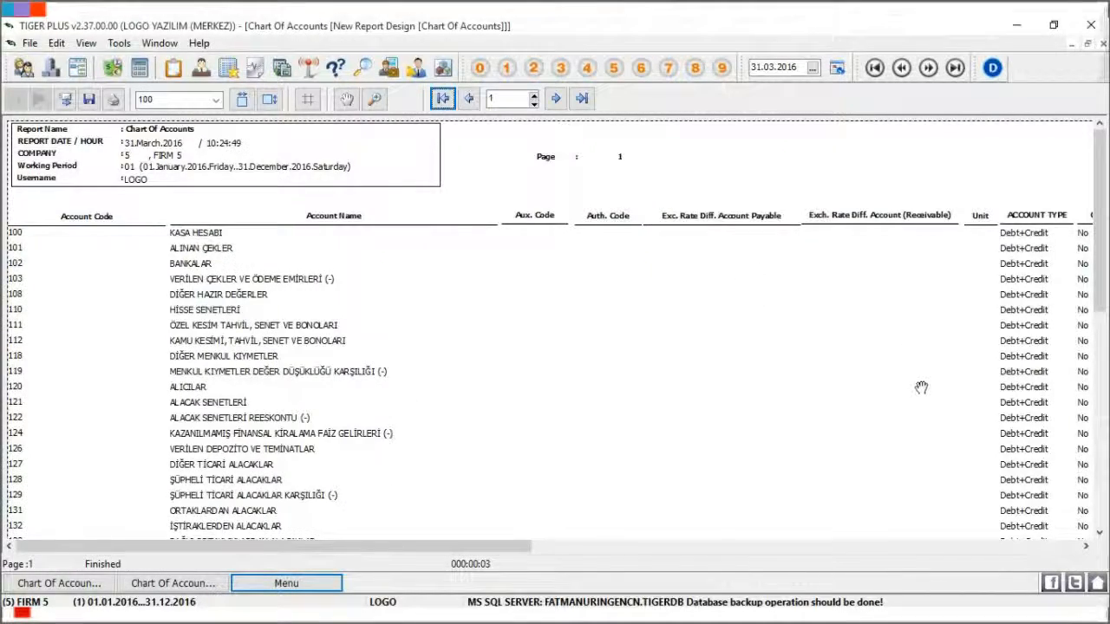
- Examine the Chart of Accounts report's columns through the budget appropriation codes, and close the report and its filter window
scroll(921, 389, "right", 5)
scroll(847, 375, "right", 8)
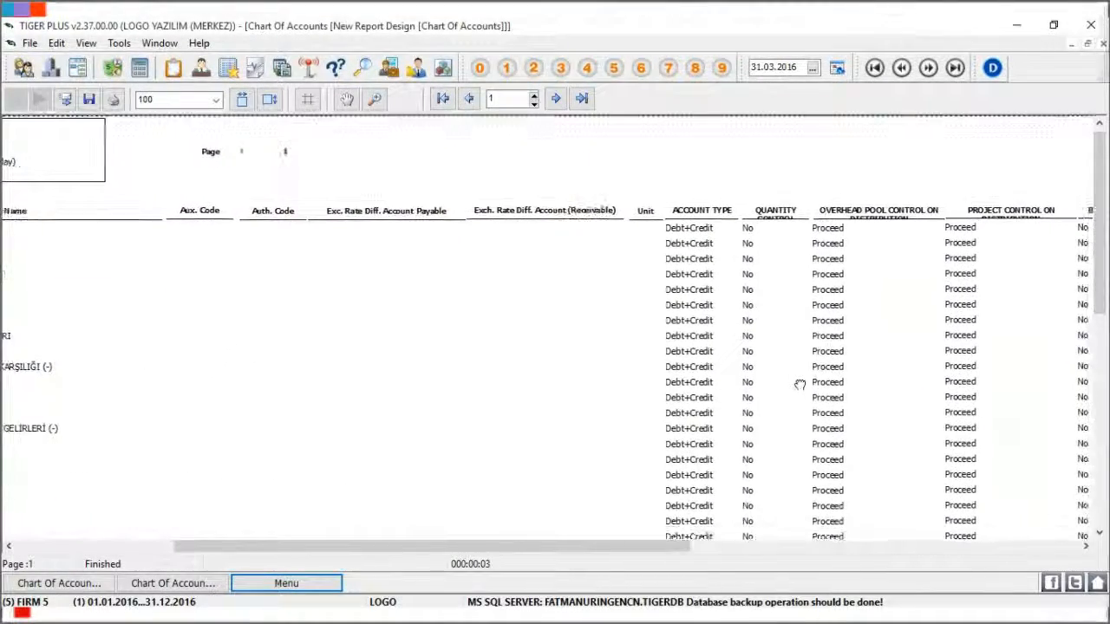
scroll(659, 370, "right", 8)
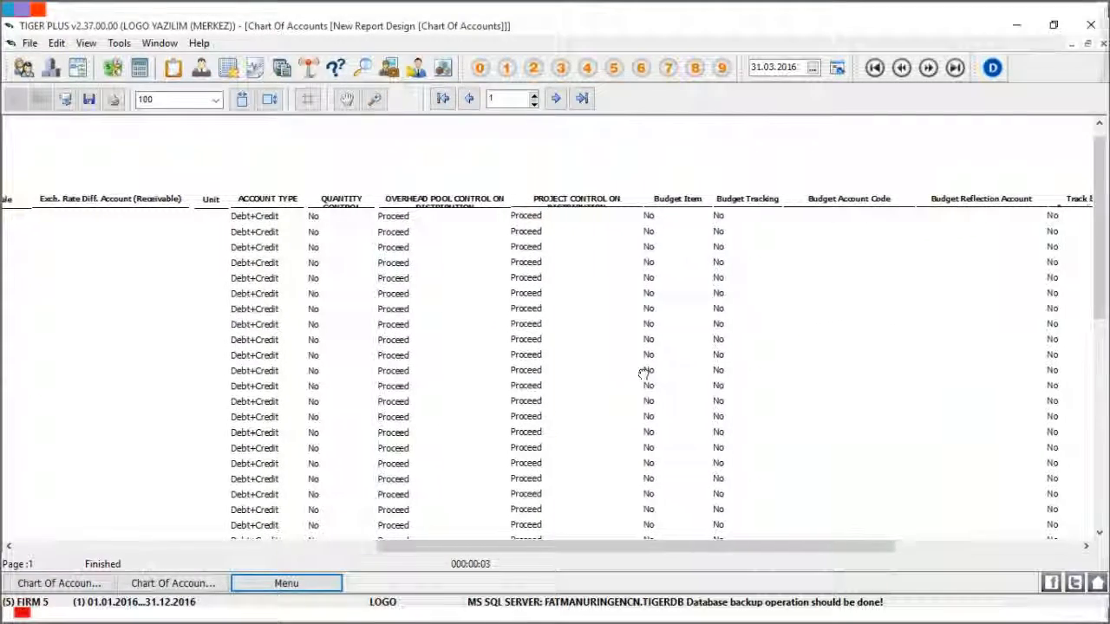
scroll(567, 373, "right", 5)
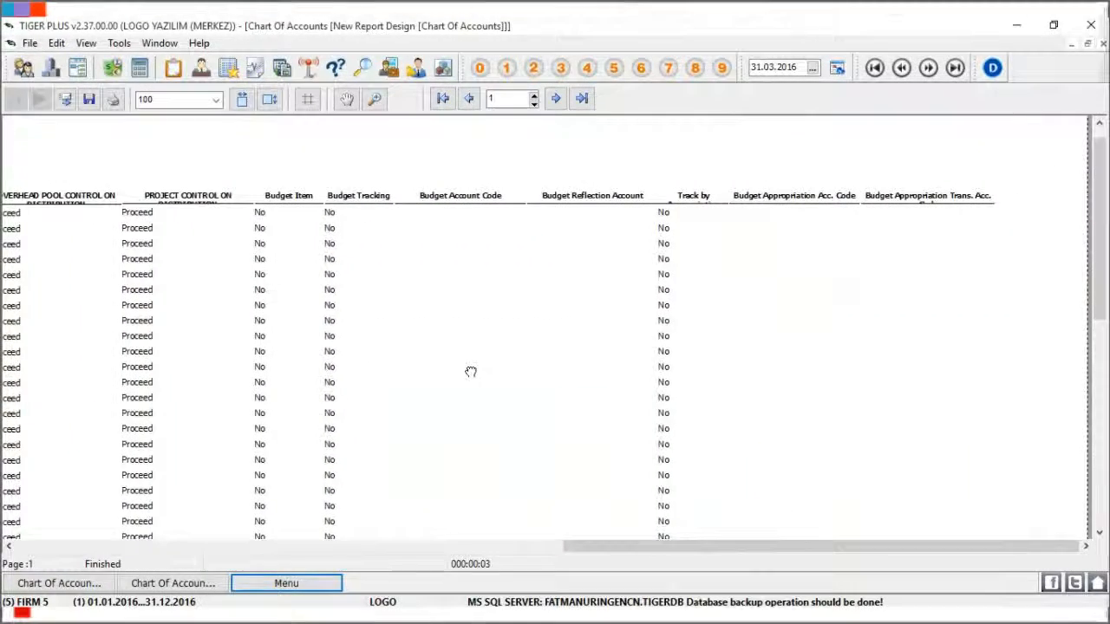
left_click(1102, 43)
left_click(1068, 558)
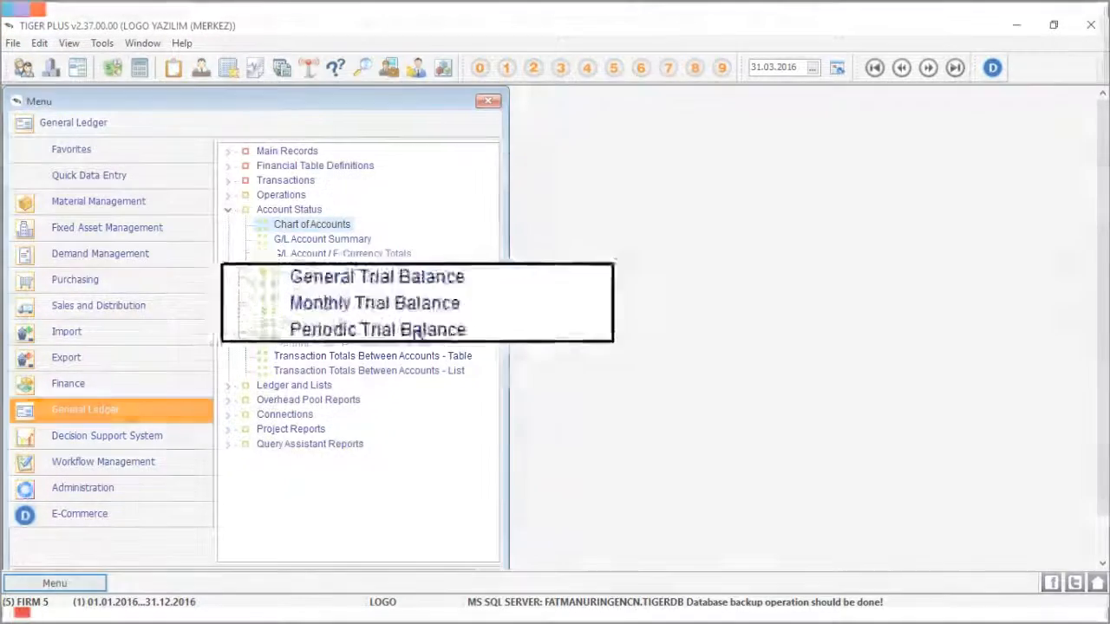
- Open the Periodic Trial Balance report in a maximized window with Screen output, and confirm its 01.01.2016 - 31.12.2016 date range
double_click(343, 312)
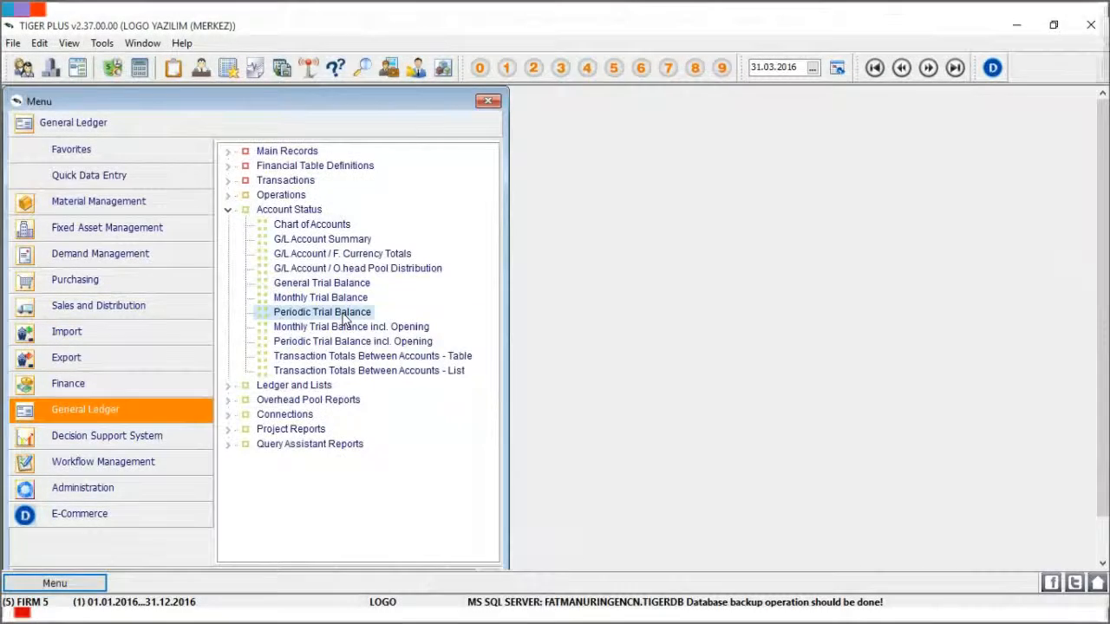
left_click(245, 131)
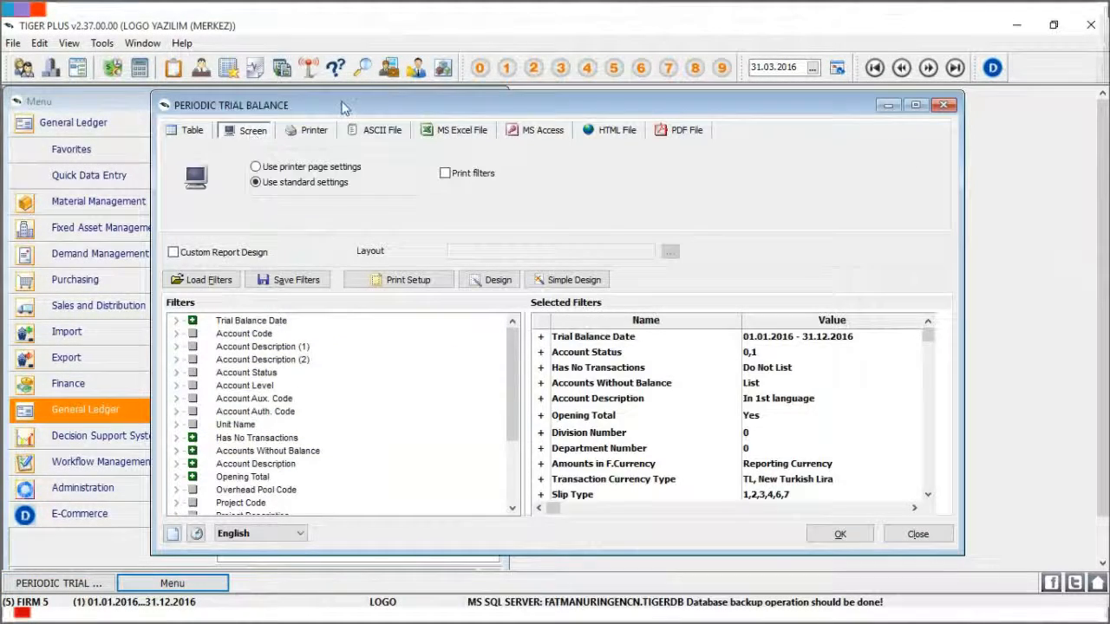
double_click(347, 105)
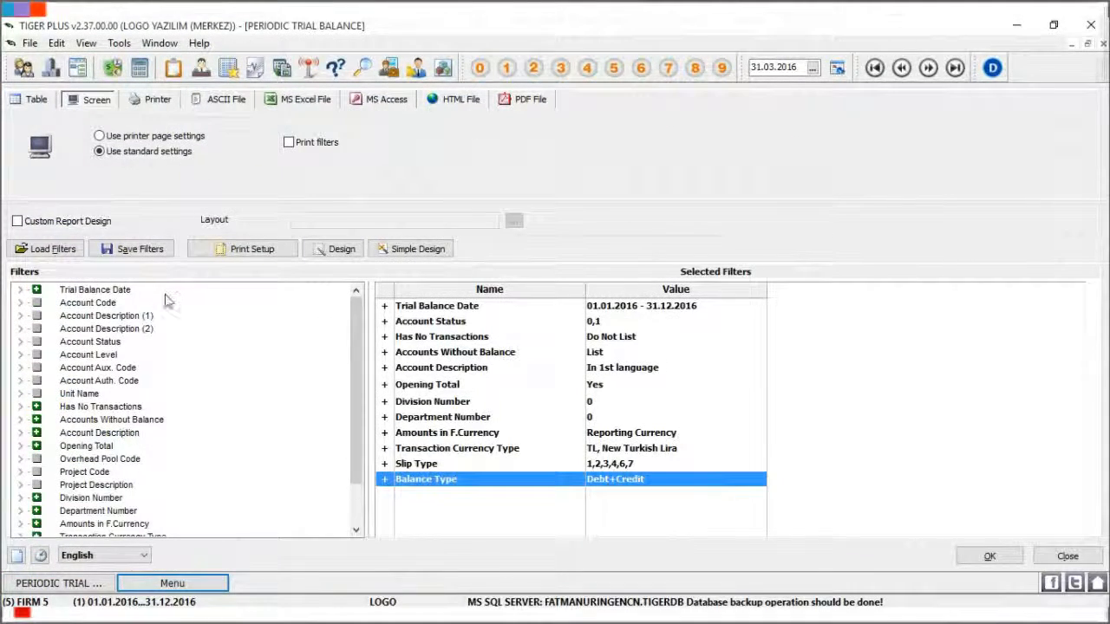
double_click(121, 292)
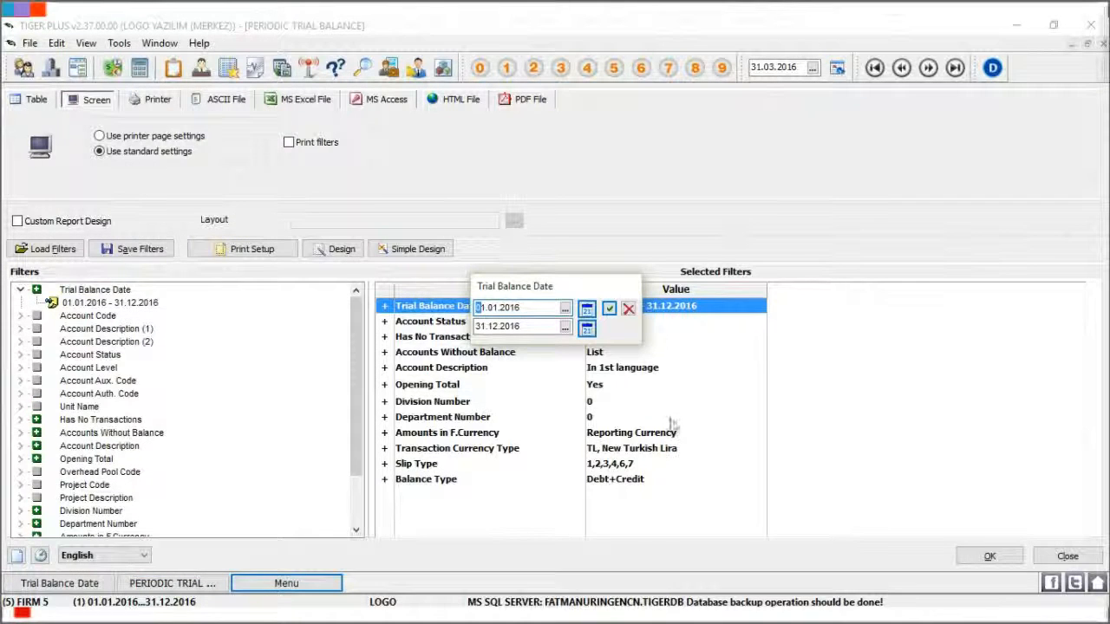
left_click(610, 311)
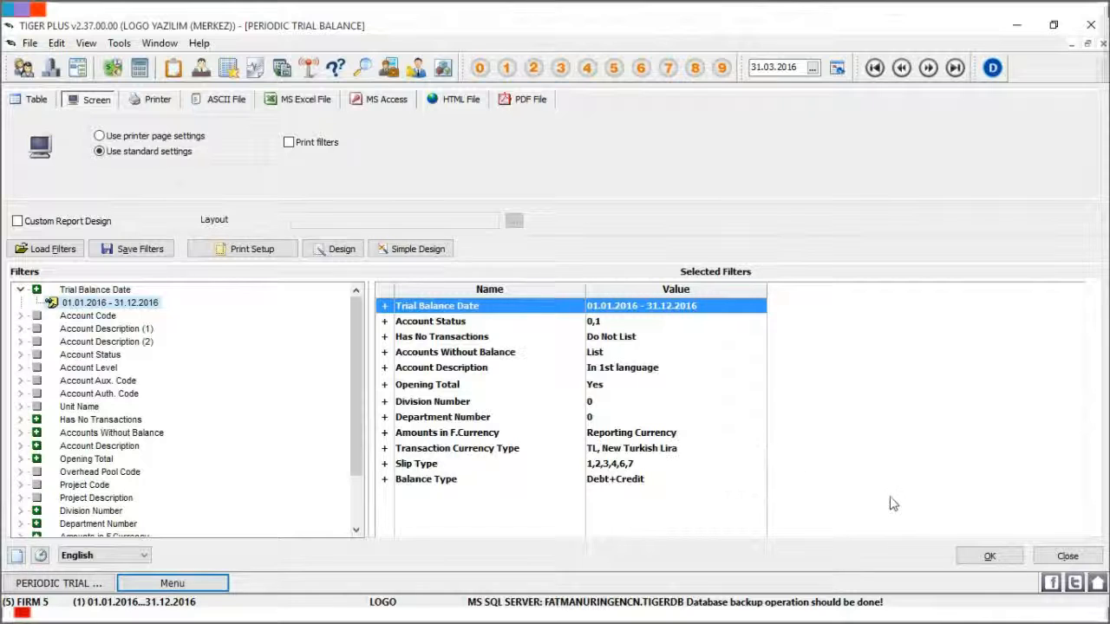
- Run the periodic trial balance, examine its debt, credit and balance columns, and return to its filters
left_click(989, 557)
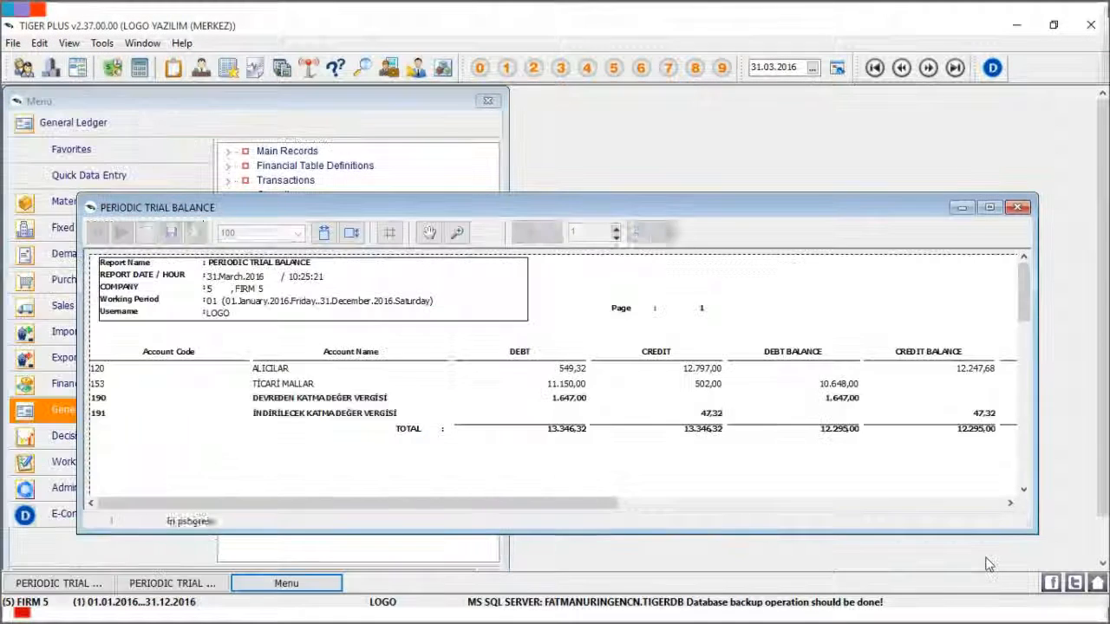
left_click(991, 208)
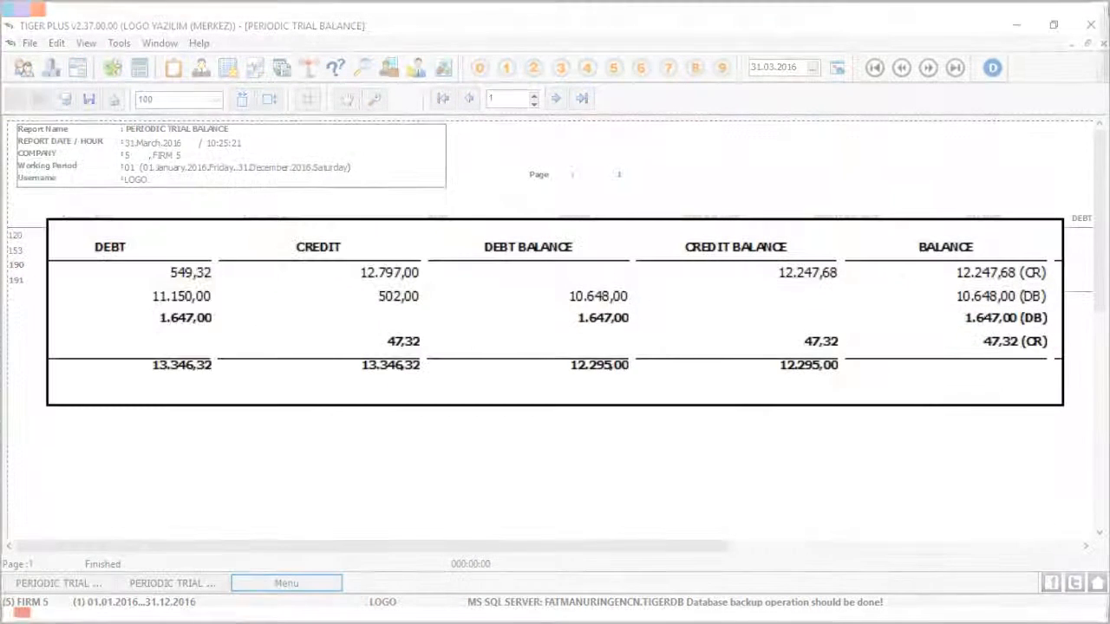
left_click_drag(931, 349, 420, 347)
key("Escape")
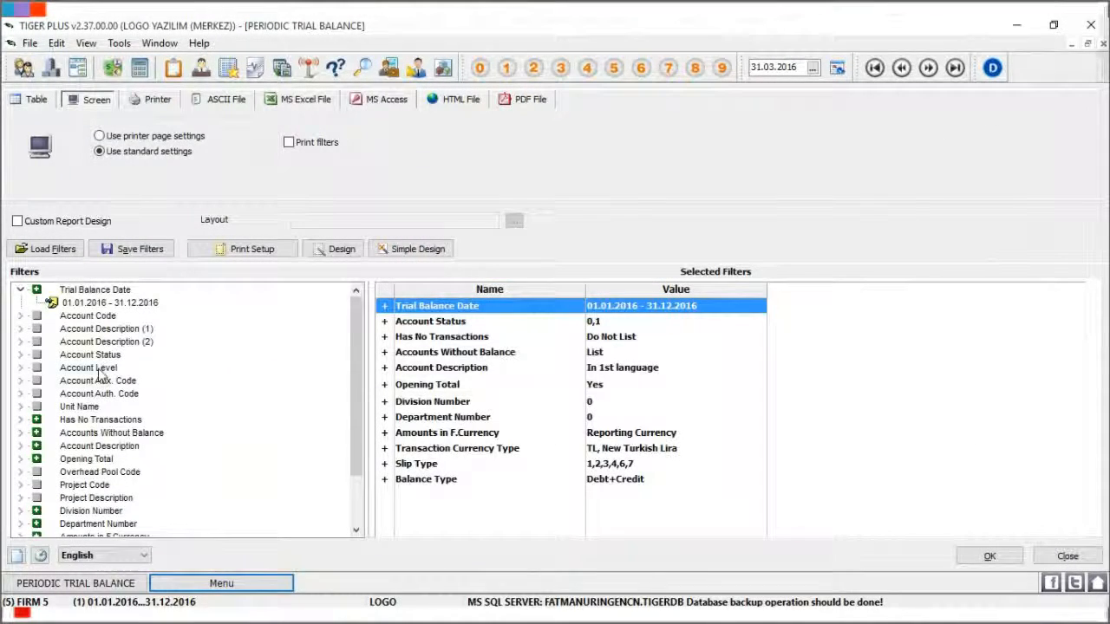
- Run the periodic trial balance with the Account Level filter set to 0 - 9, and close the report and its filter window
double_click(90, 369)
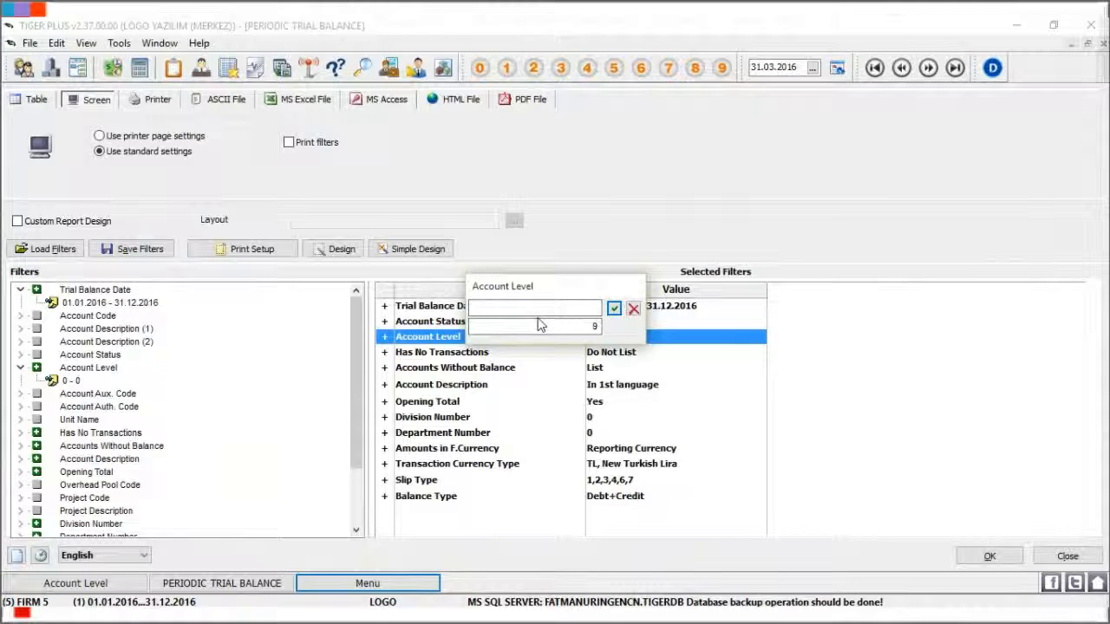
left_click(614, 309)
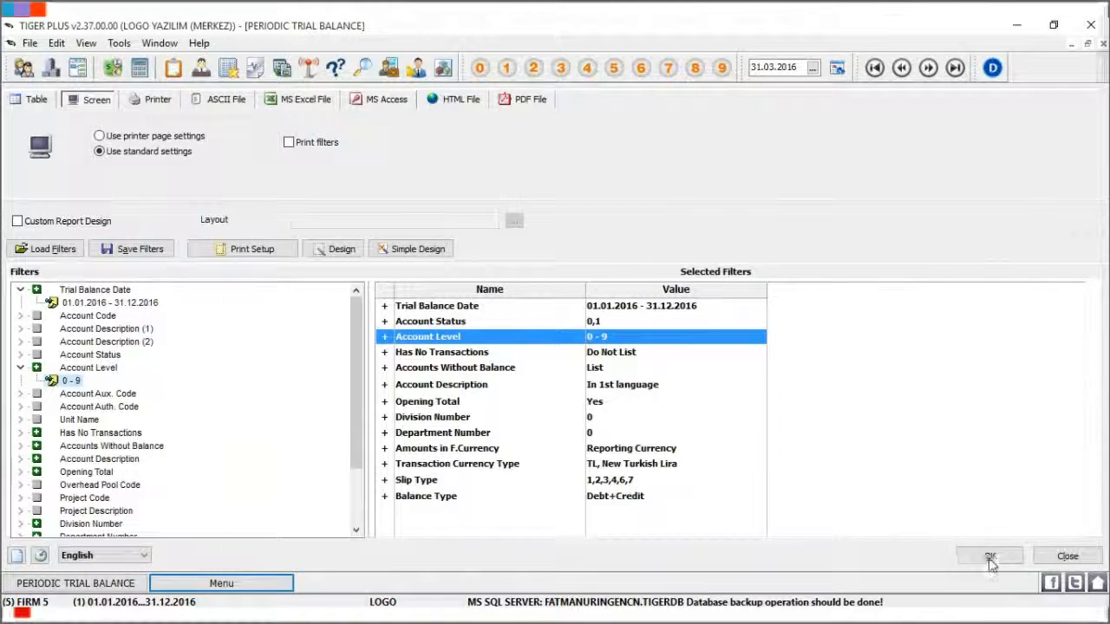
left_click(990, 559)
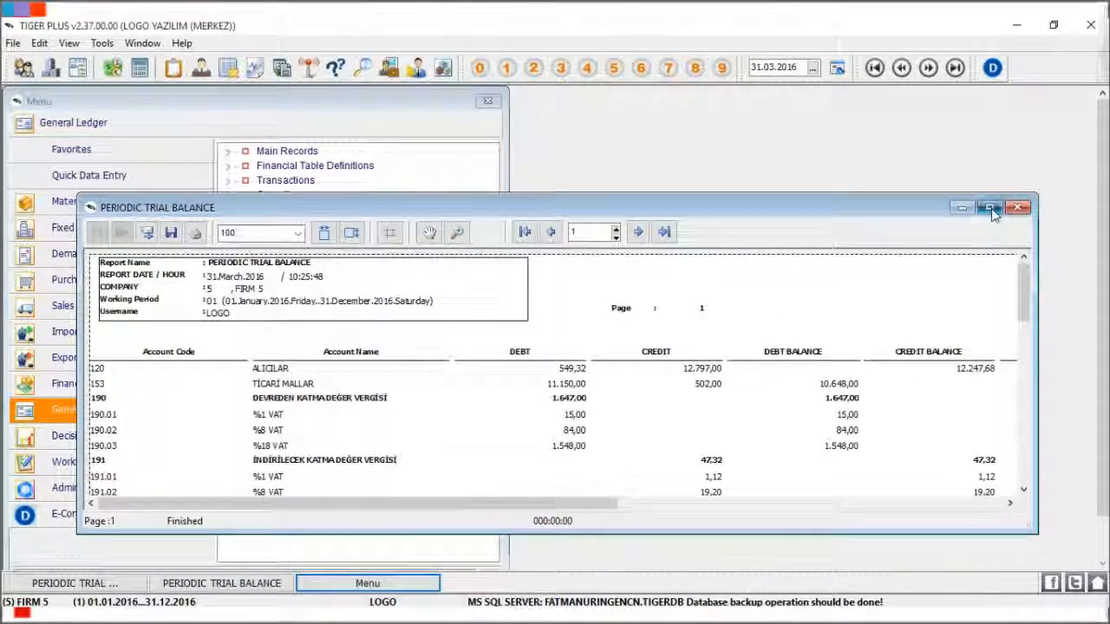
left_click(990, 208)
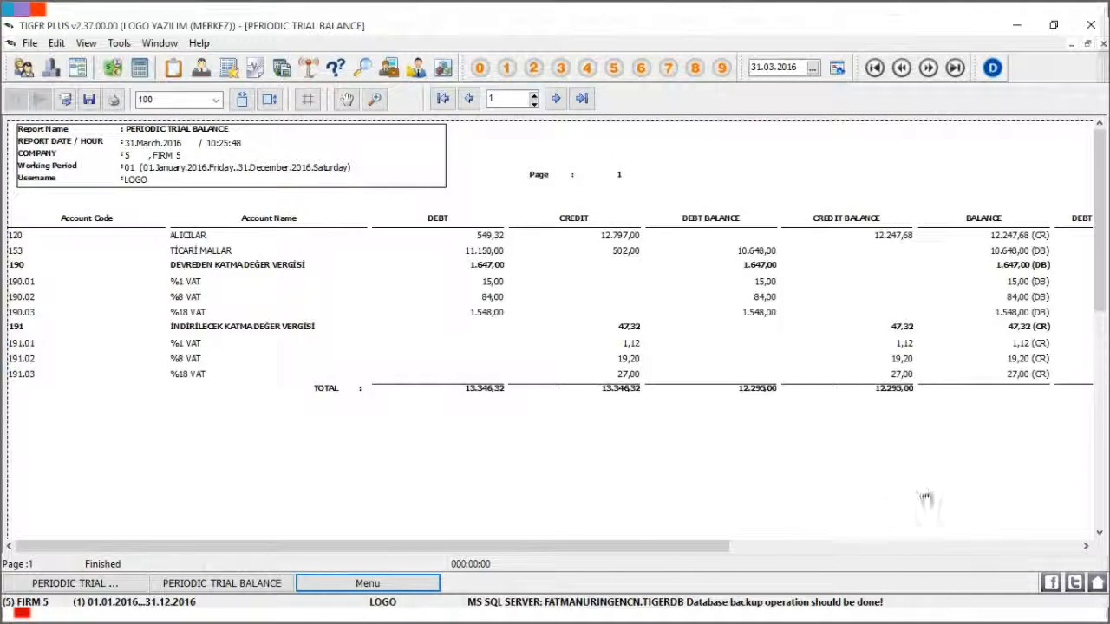
left_click(1103, 44)
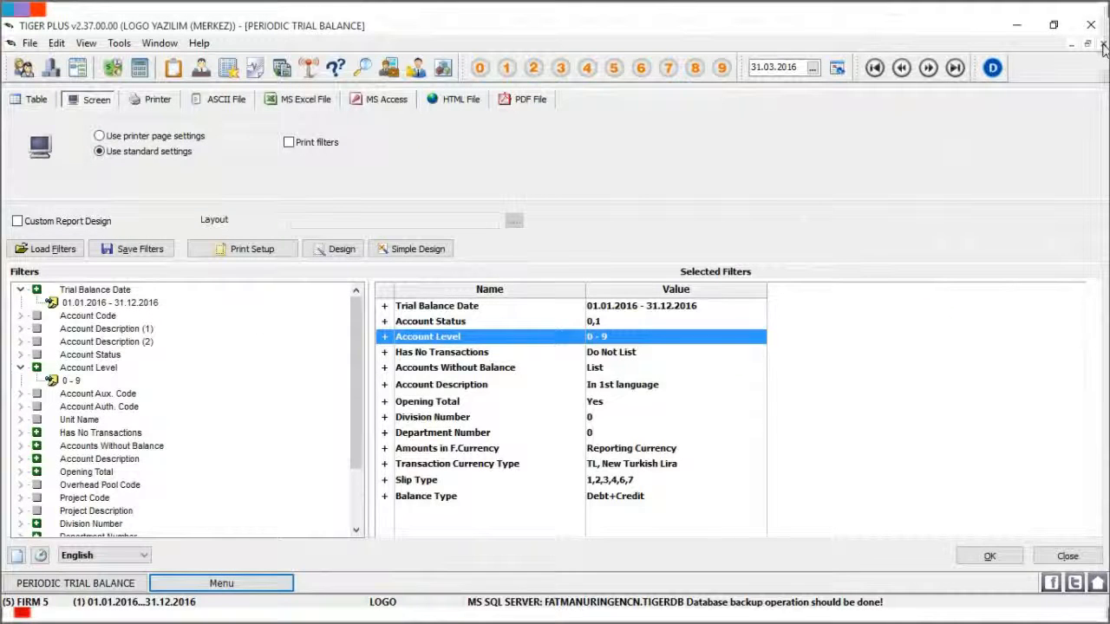
left_click(1103, 45)
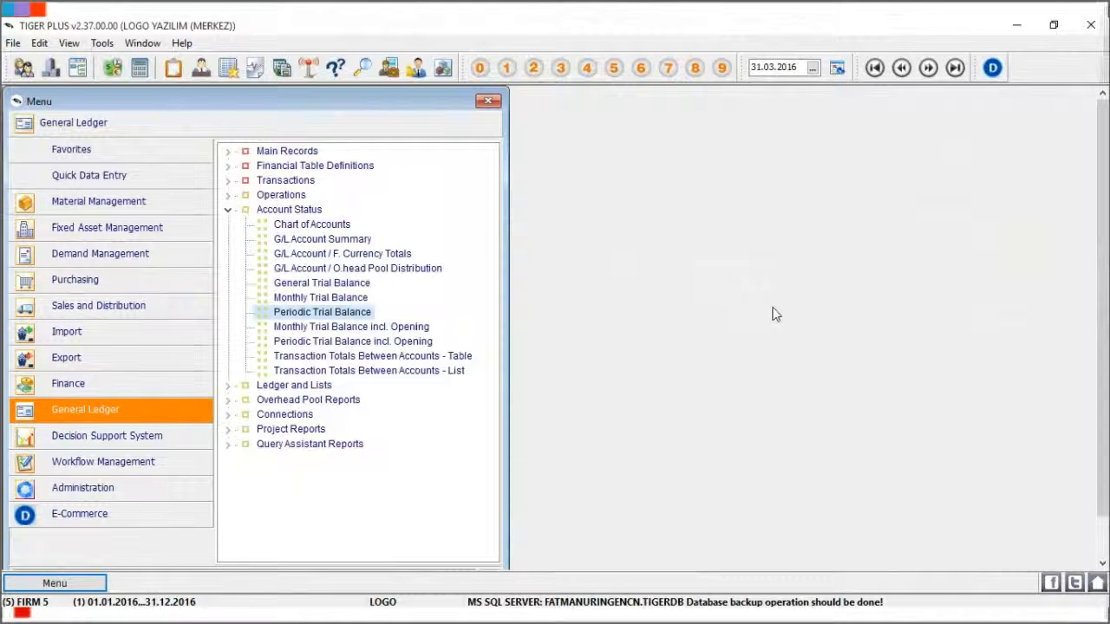
- Open the Detailed Slip List report from the Ledger and Lists group and set its output to Screen
left_click(228, 210)
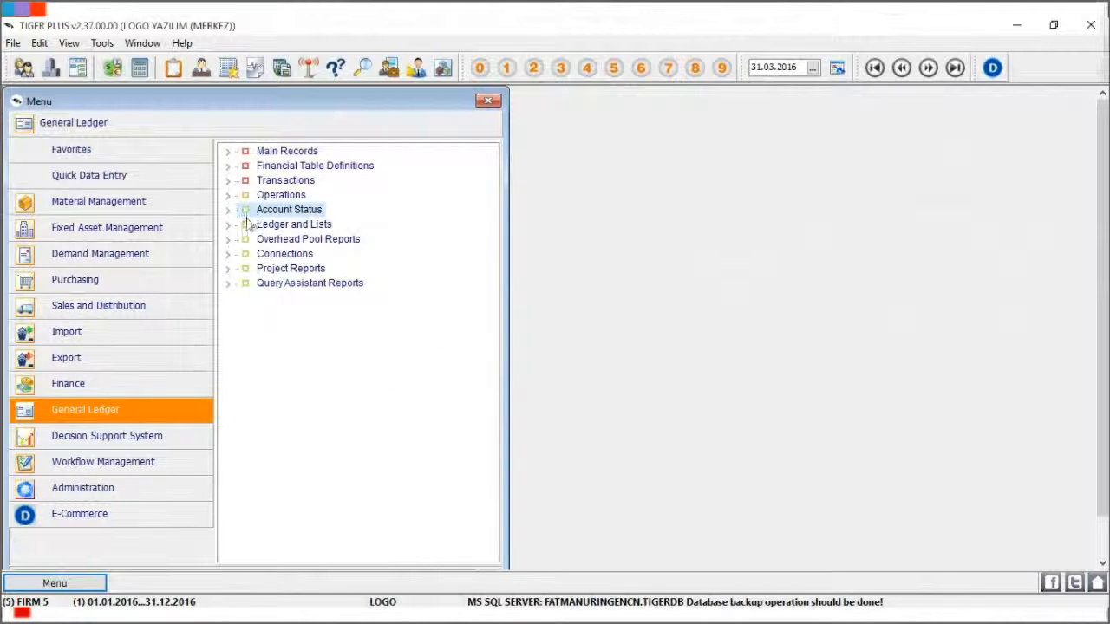
left_click(229, 226)
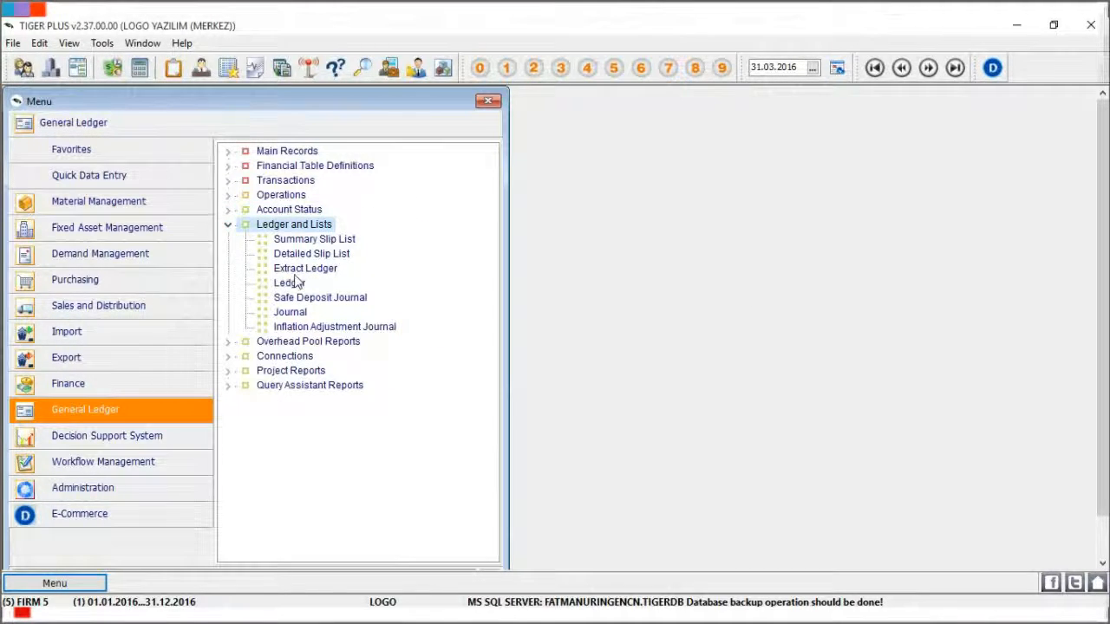
left_click(335, 256)
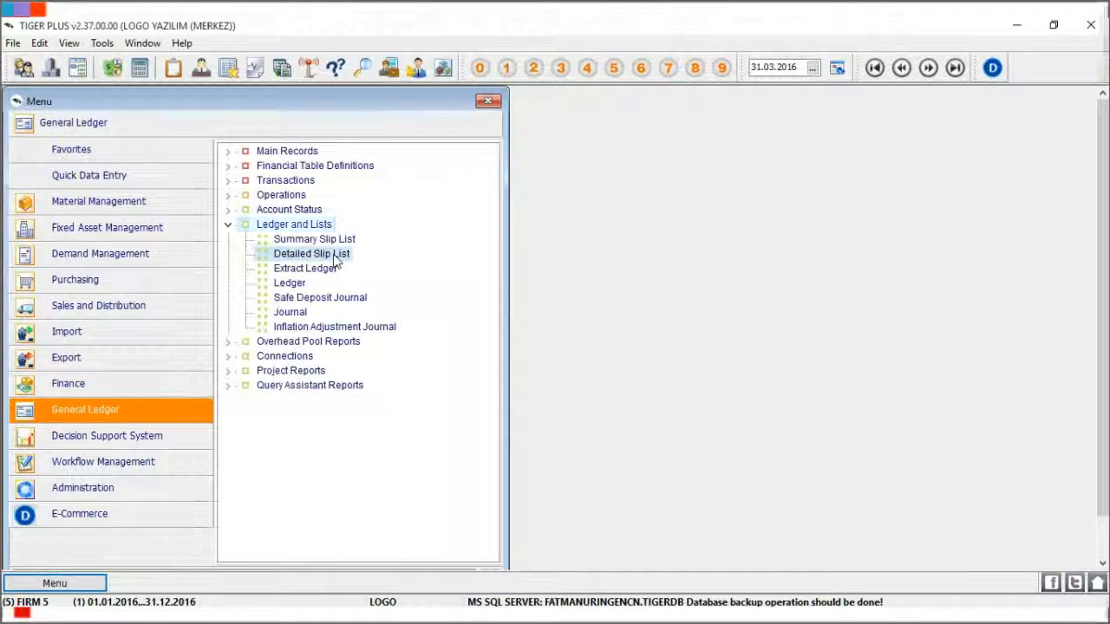
double_click(334, 257)
left_click(252, 131)
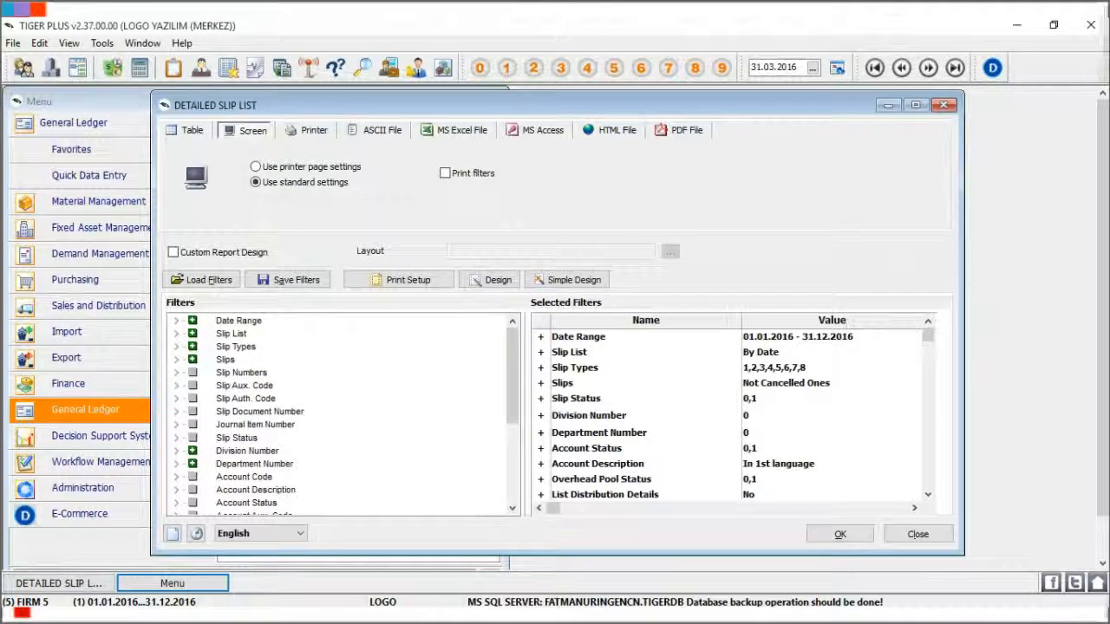
- Enable Custom Report Design, save a new layout named New Report Design [DETAILED SLIP LIST], and select it for the report
left_click(227, 253)
left_click(670, 252)
right_click(501, 242)
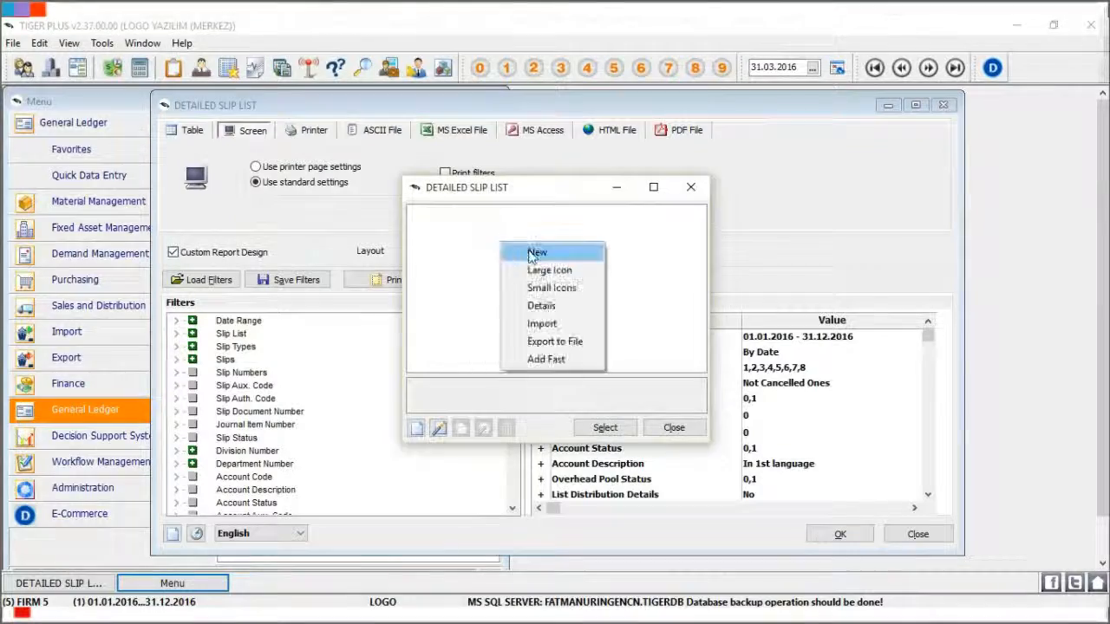
left_click(522, 249)
left_click(483, 339)
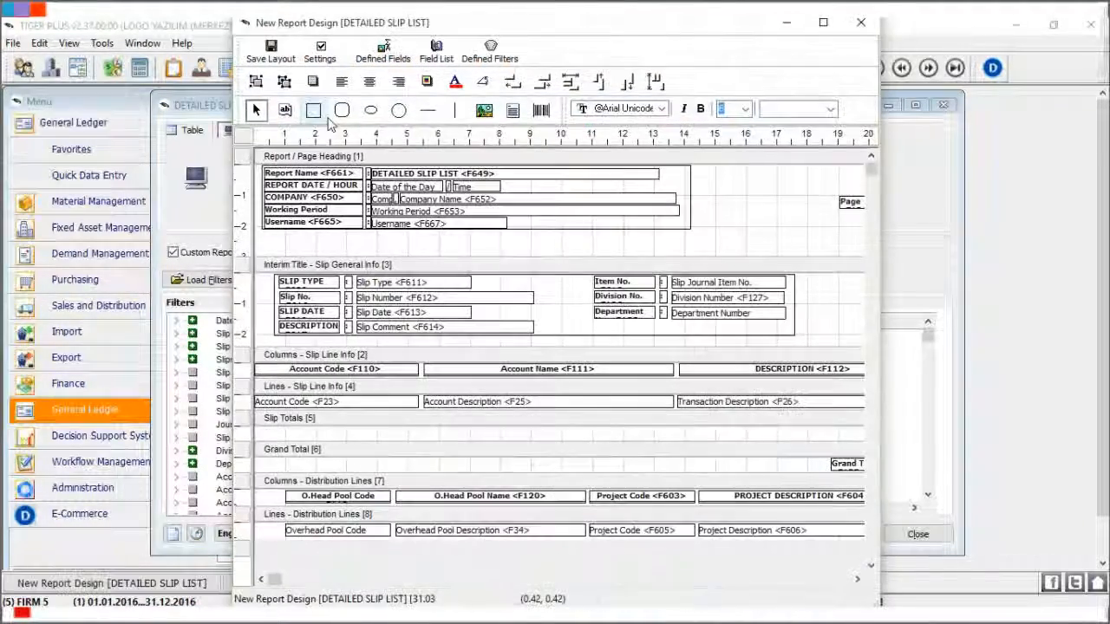
left_click(271, 51)
left_click(614, 368)
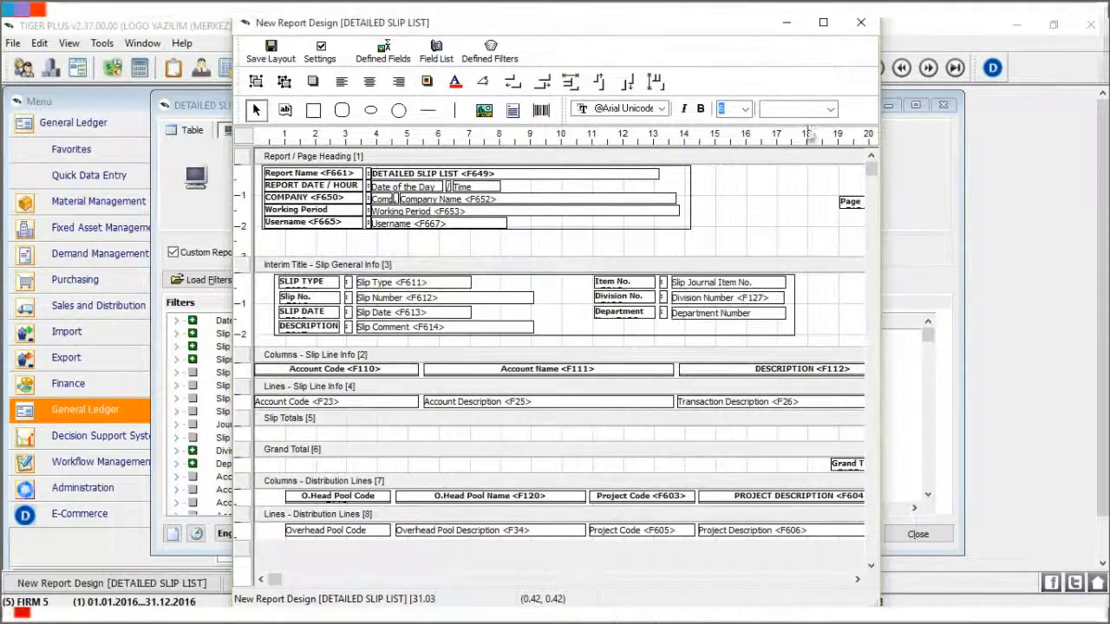
left_click(861, 22)
left_click(429, 226)
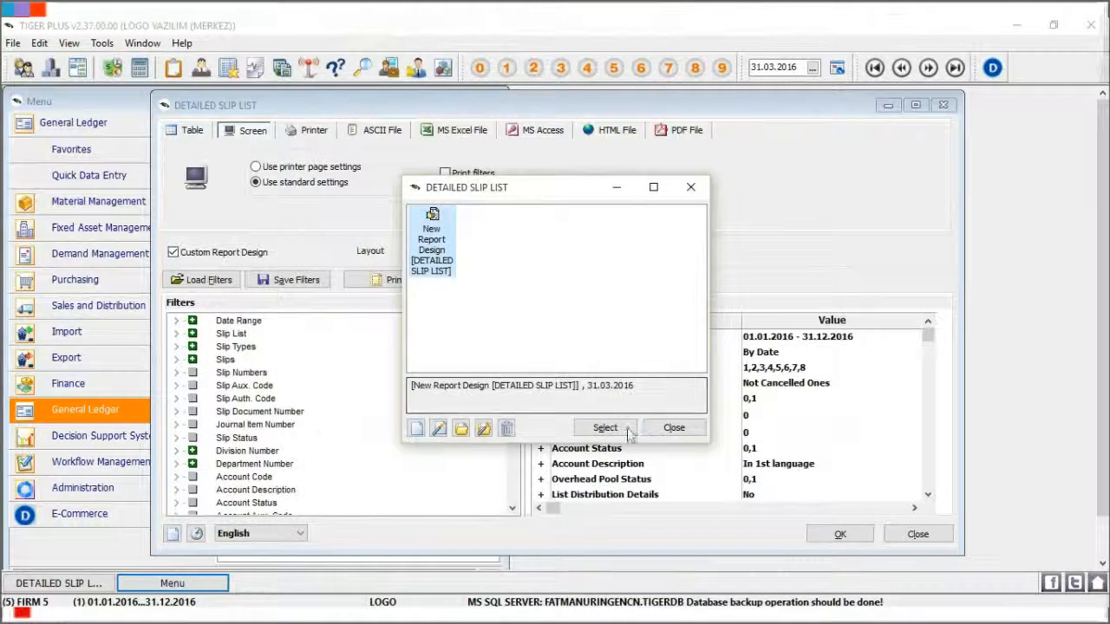
left_click(601, 428)
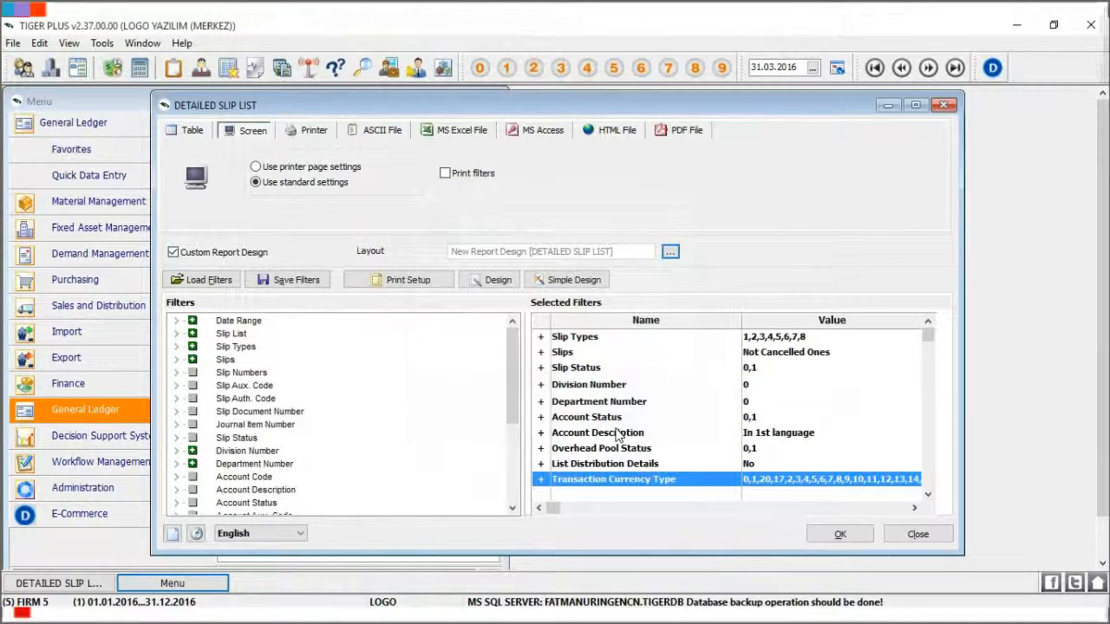
- Run the detailed slip list in a maximized window, examine its slips and totals, and close the report and its filter window
left_click(840, 532)
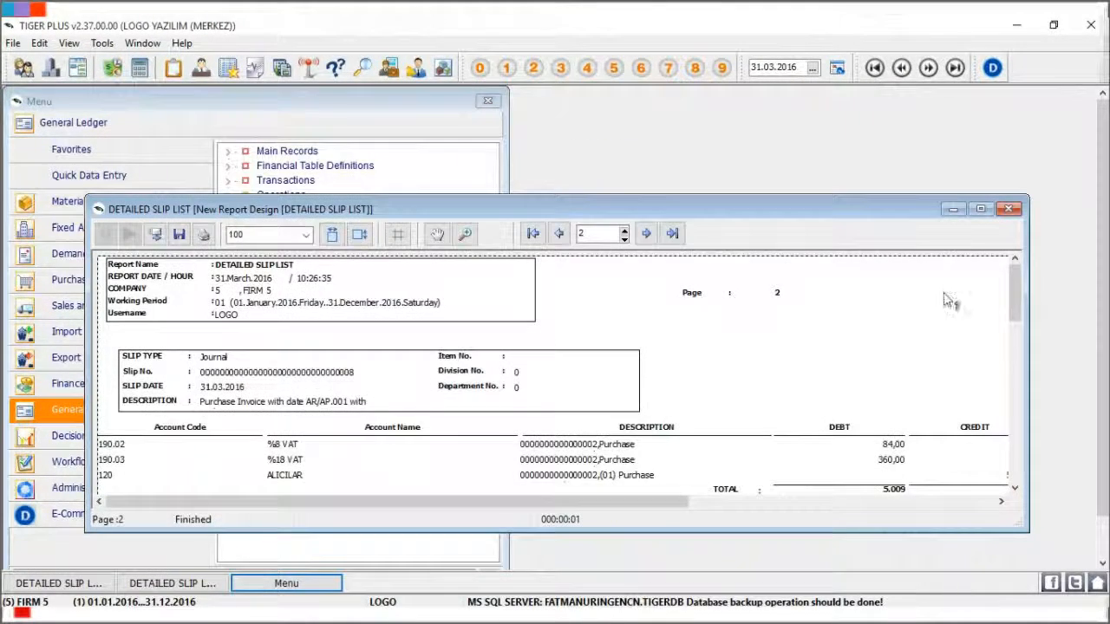
left_click(980, 210)
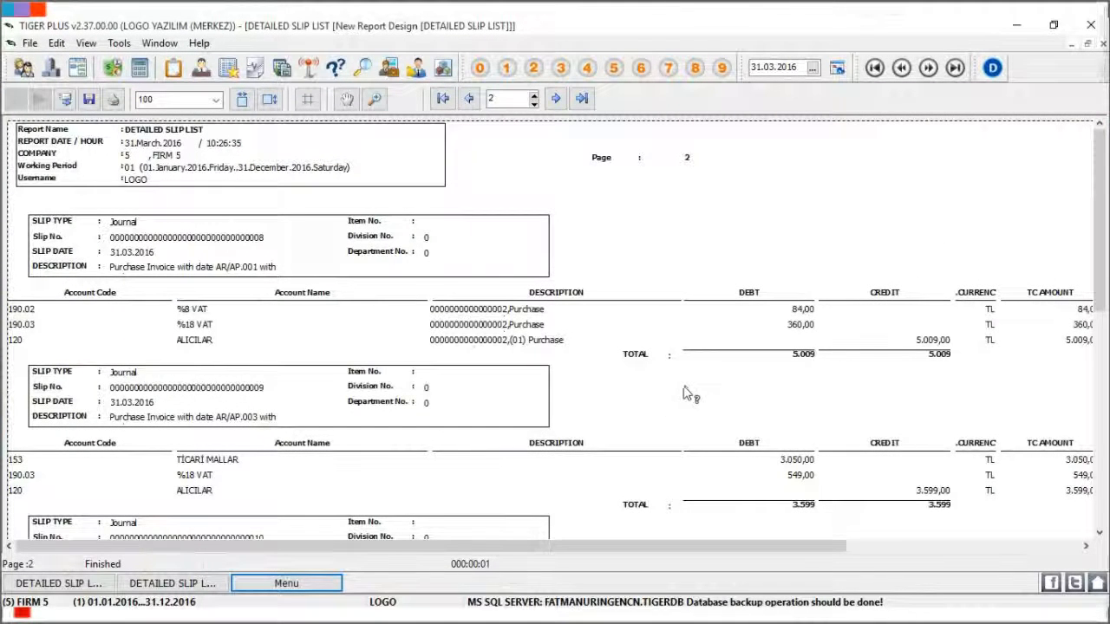
scroll(706, 387, "down", 5)
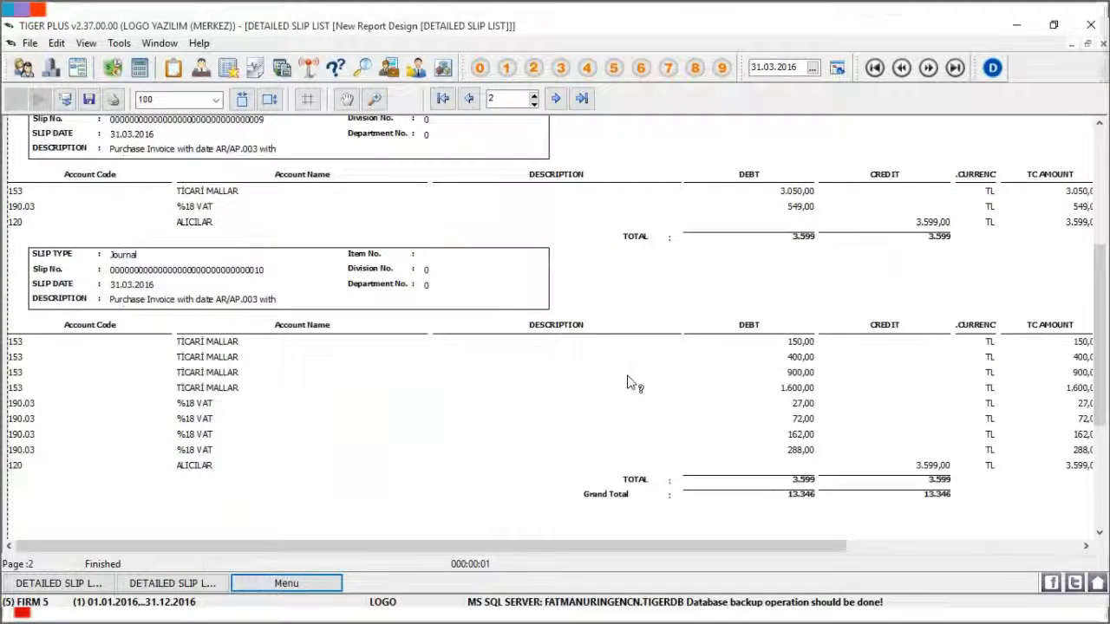
scroll(628, 384, "down", 1)
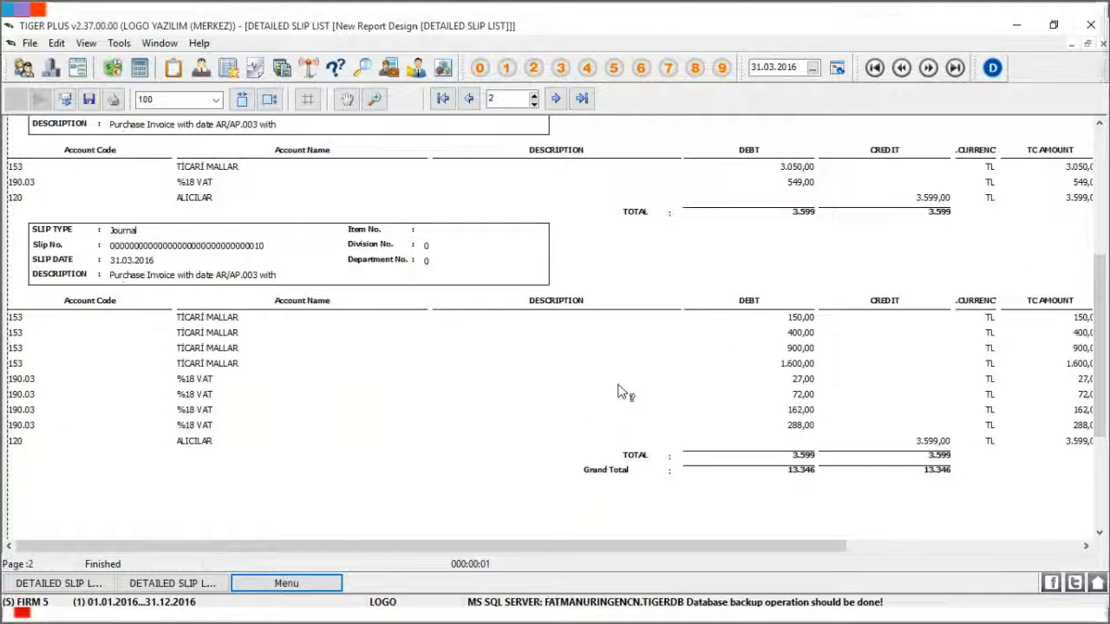
left_click(1102, 43)
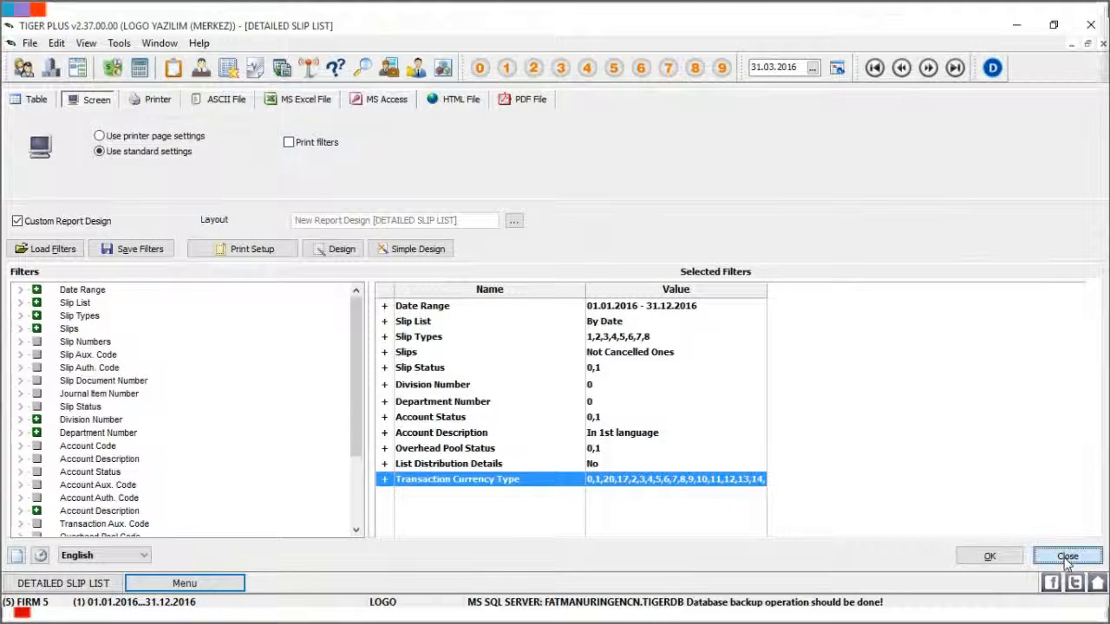
left_click(1066, 557)
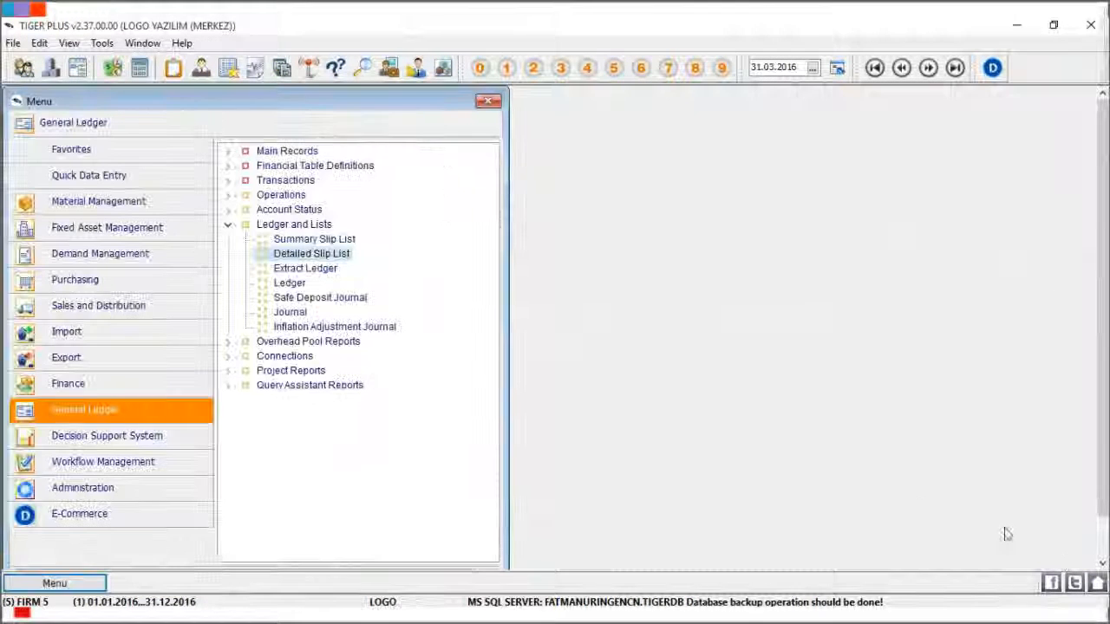
- Collapse Ledger and Lists, expand Financial Table Definitions, and look through its entries from Balance Sheet to Cash Flow Table
left_click(229, 226)
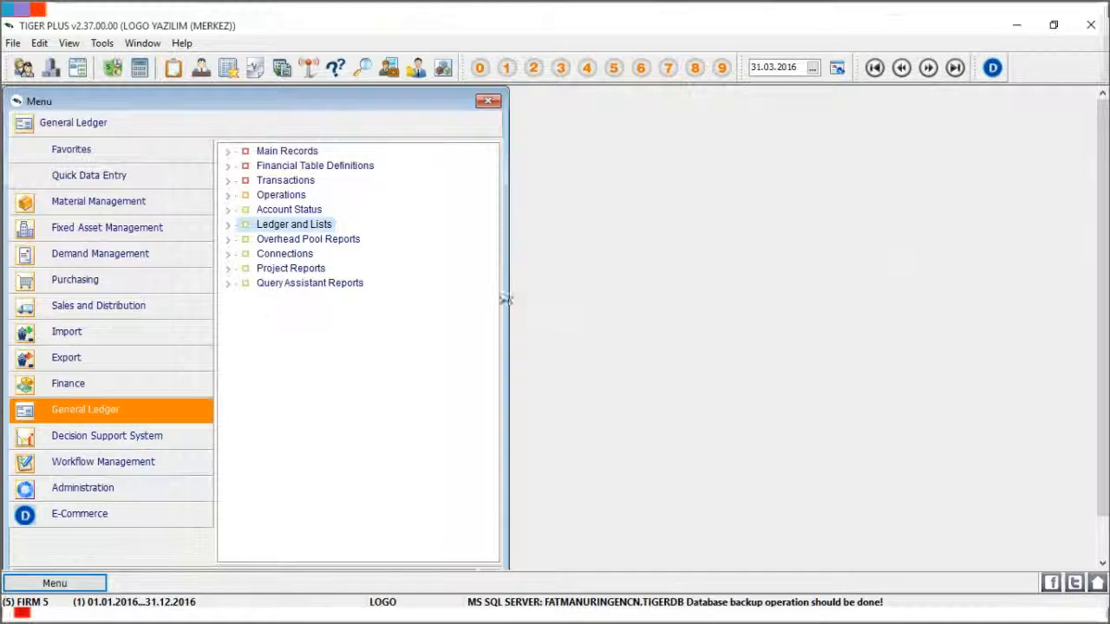
left_click(229, 166)
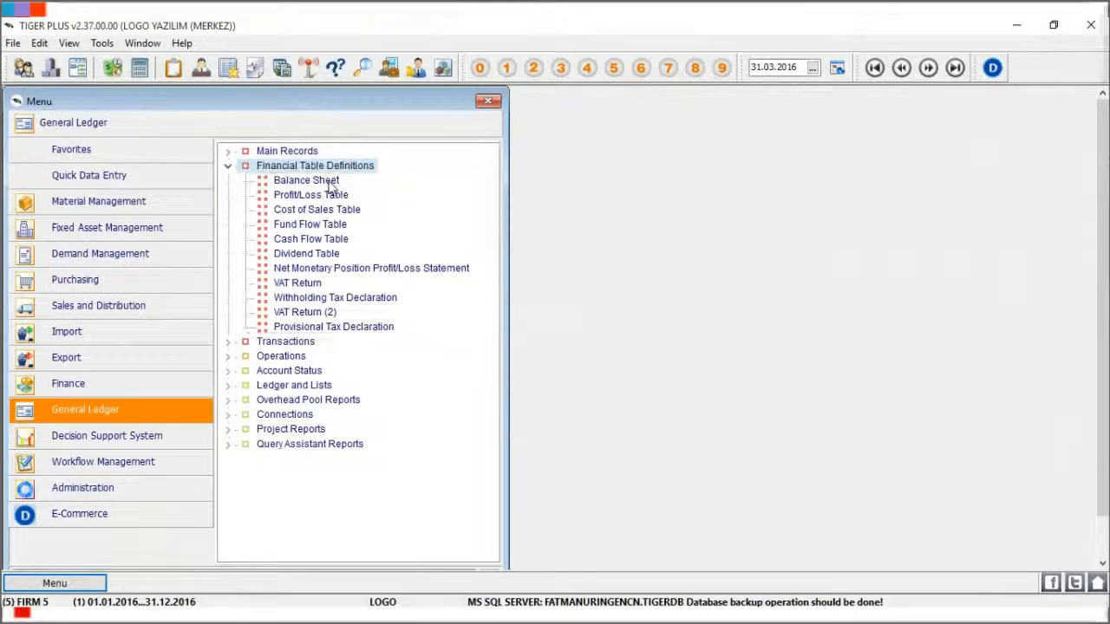
left_click(330, 184)
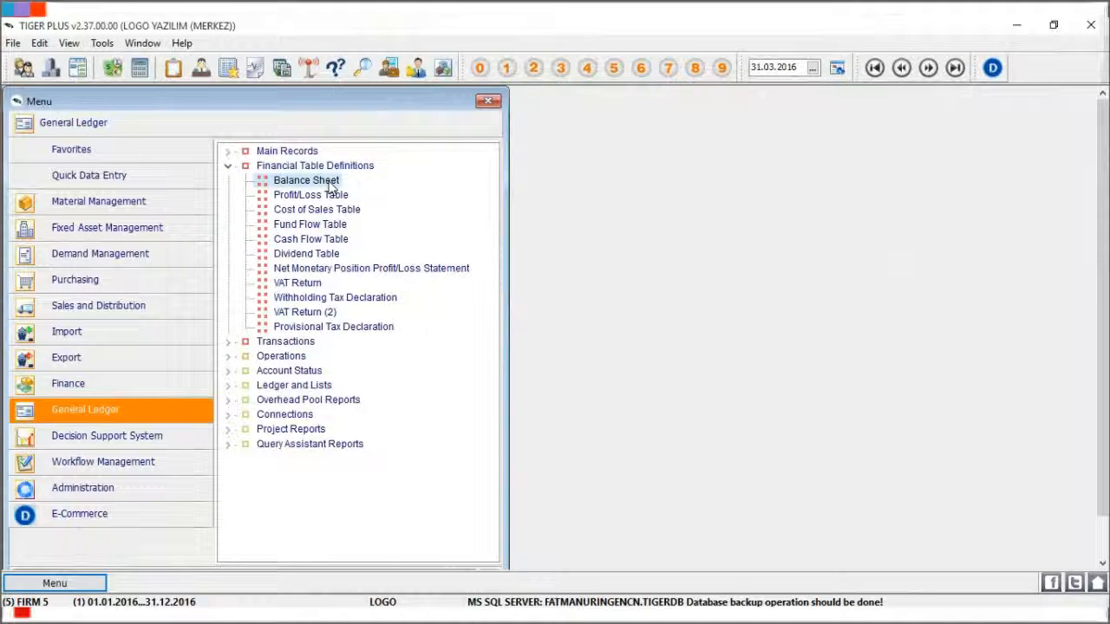
left_click(337, 197)
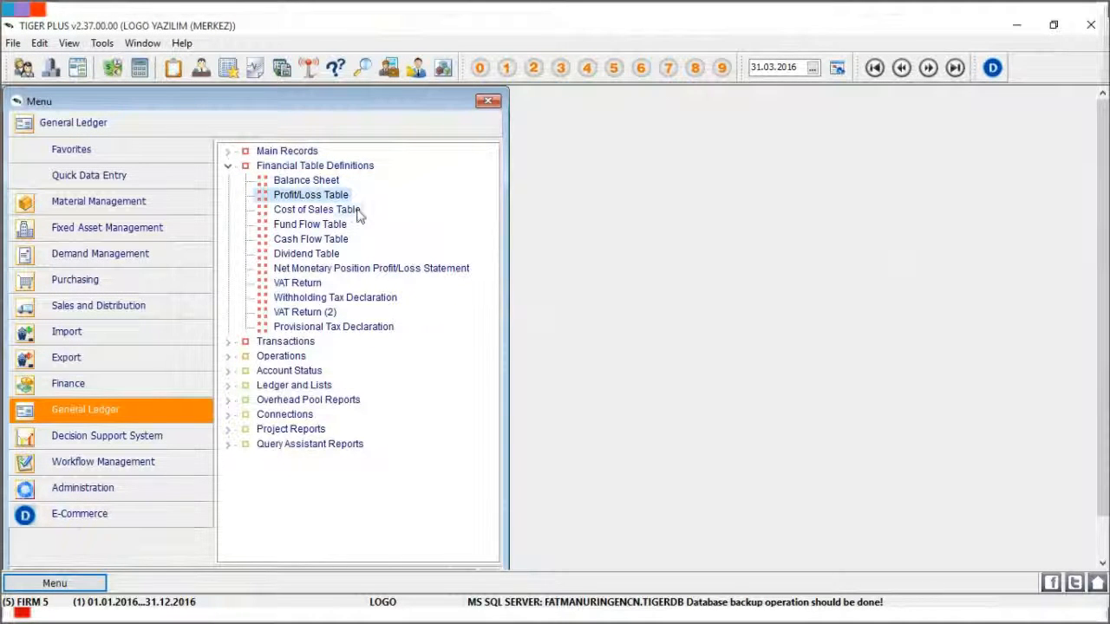
left_click(359, 213)
left_click(341, 227)
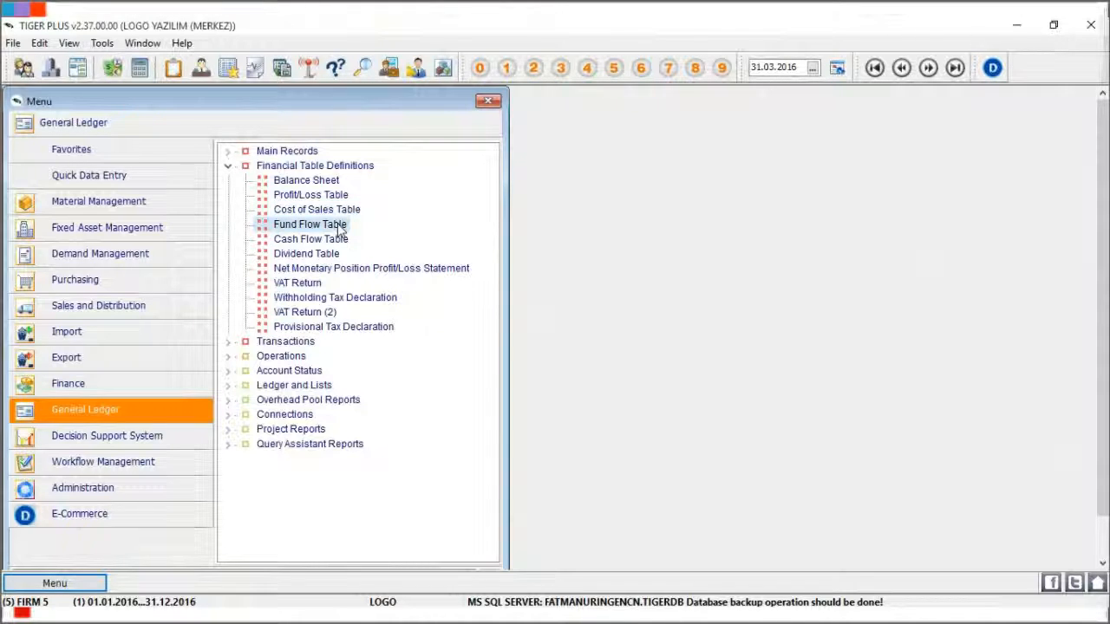
left_click(345, 247)
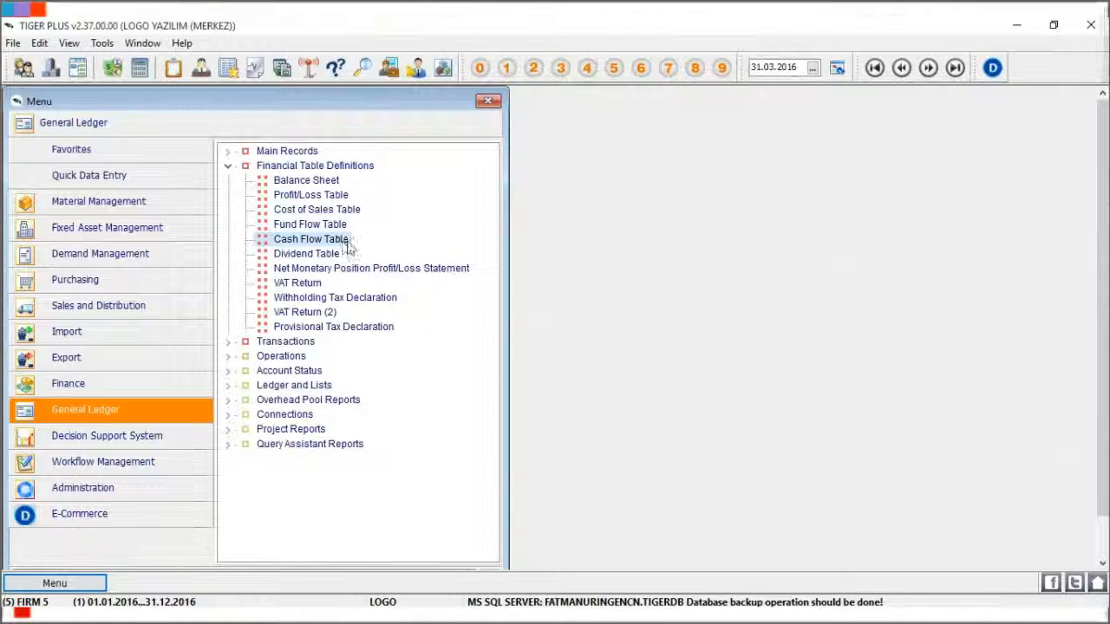
- Open the Balance Sheet definitions and create a new Company's Balance Sheet table
left_click(333, 184)
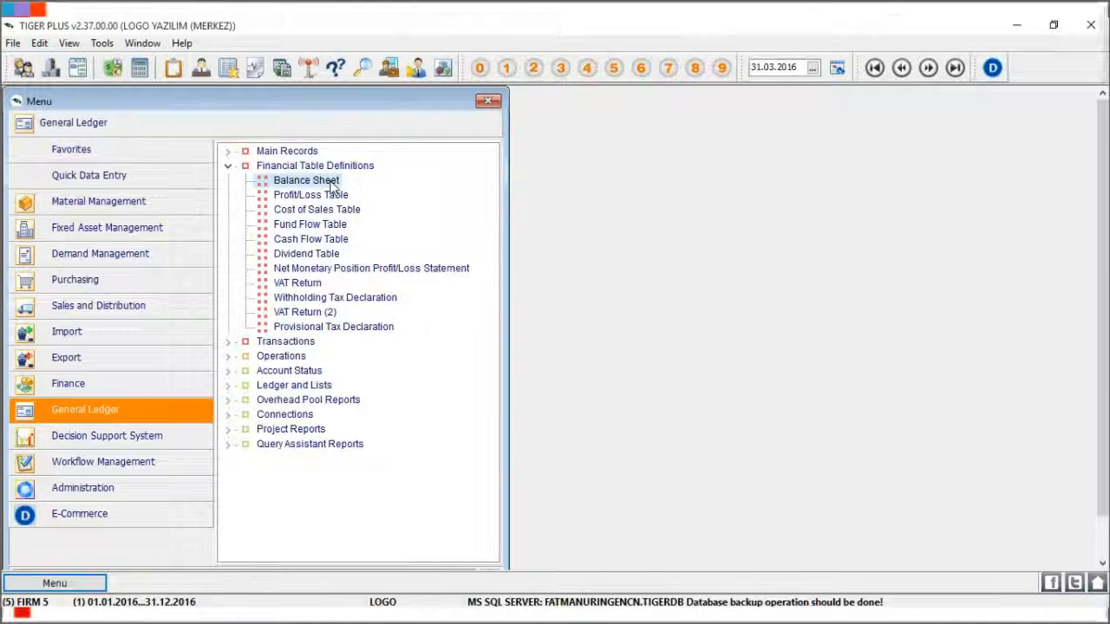
double_click(331, 186)
right_click(473, 288)
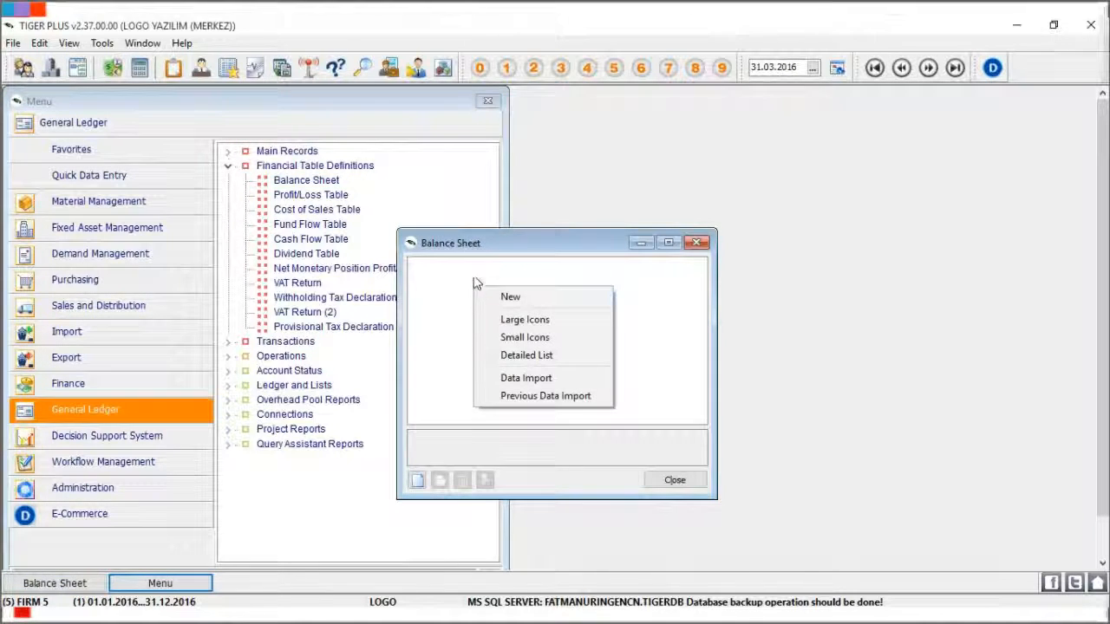
left_click(568, 300)
left_click(472, 335)
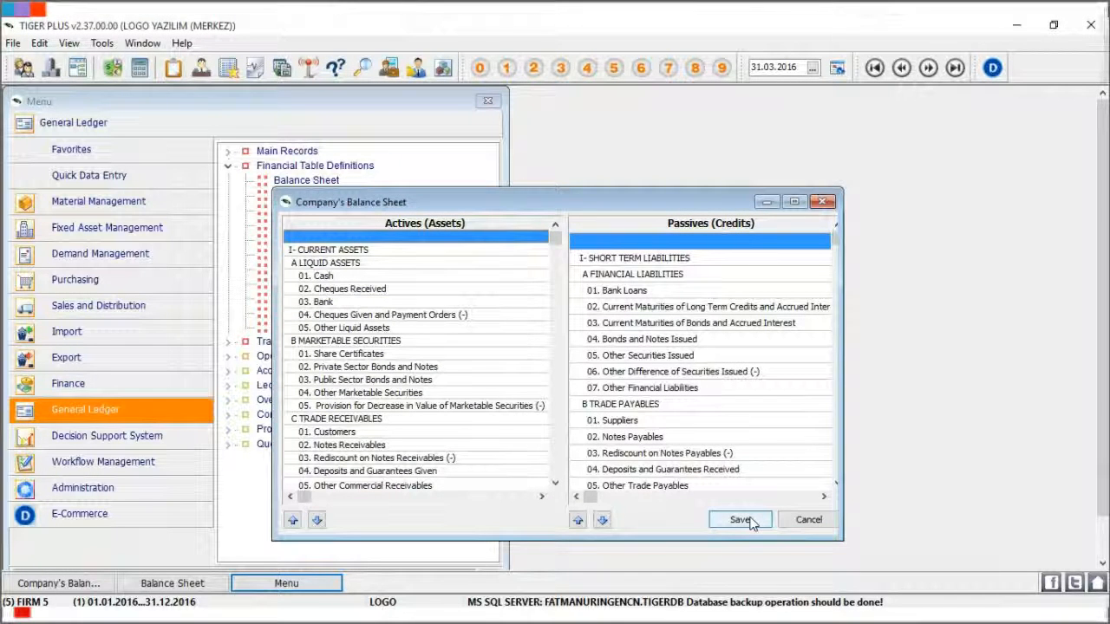
- Examine the asset lines and the liability lines of the Company's Balance Sheet table
left_click(555, 485)
left_click(555, 484)
left_click(555, 484)
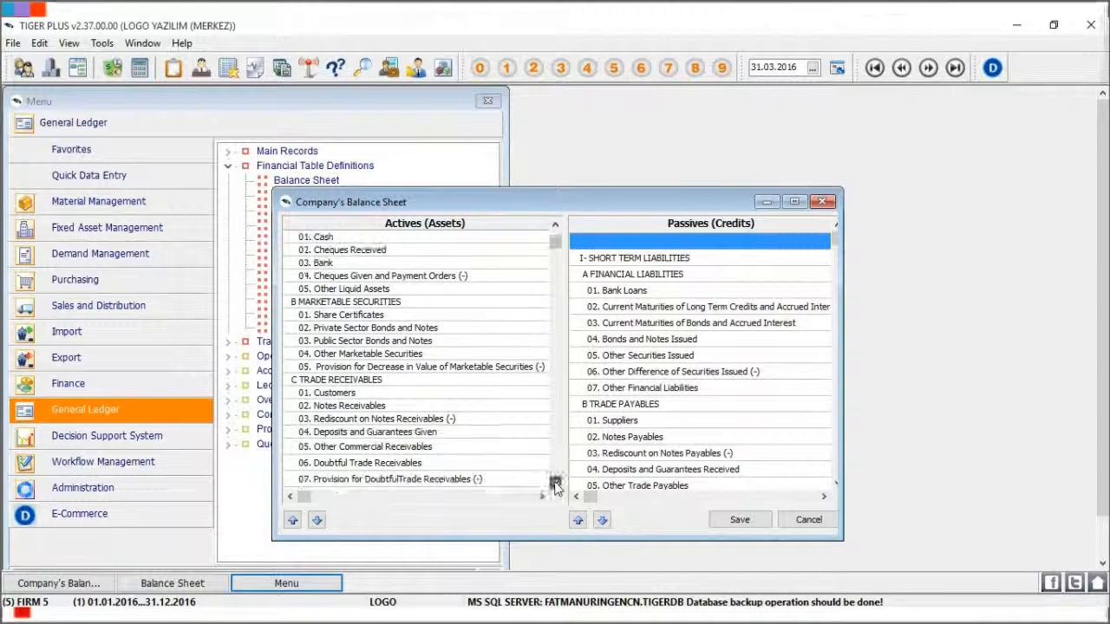
left_click_drag(556, 241, 560, 290)
left_click(689, 259)
key("Down")
key("Down")
key("Down")
key("Down")
key("Down")
key("Down")
key("Down")
key("Down")
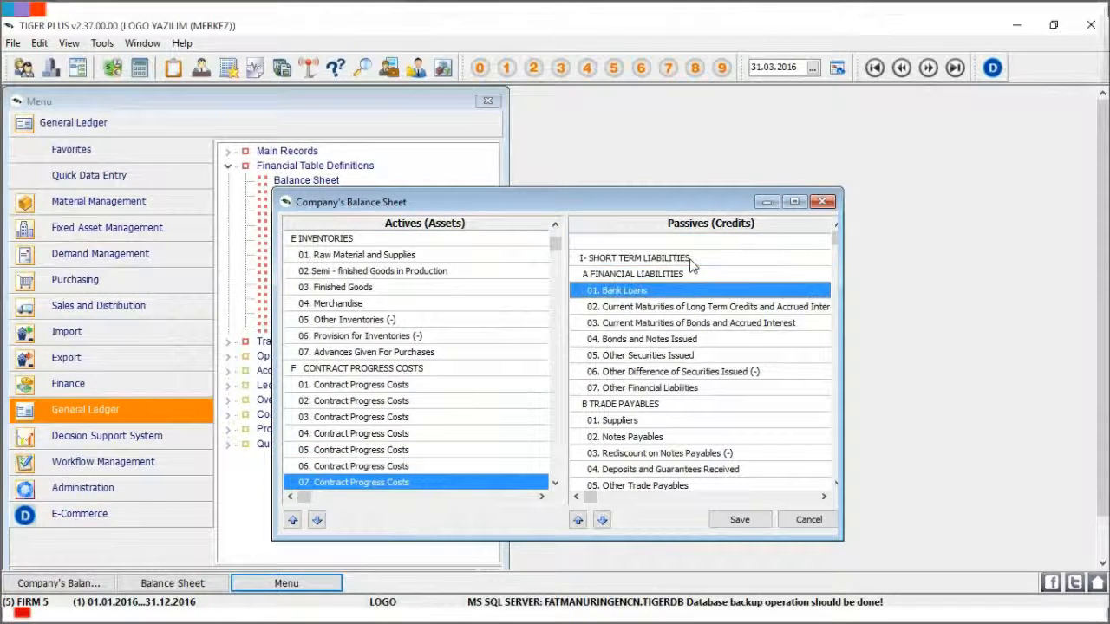
key("Down")
key("Down")
key("Down")
key("Down")
key("Down")
key("Down")
key("Down")
key("Down")
key("Down")
key("Down")
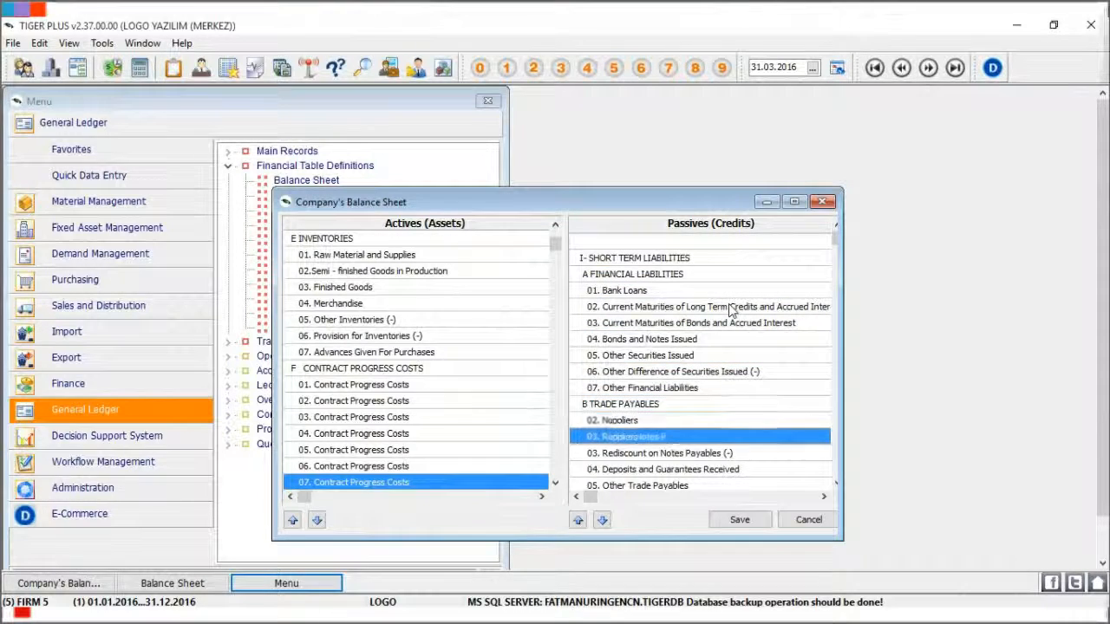
key("Down")
key("Down")
key("Down")
key("Down")
key("Down")
key("Down")
key("Down")
key("Down")
key("Down")
key("Down")
key("Down")
key("Down")
key("Down")
key("Down")
key("Down")
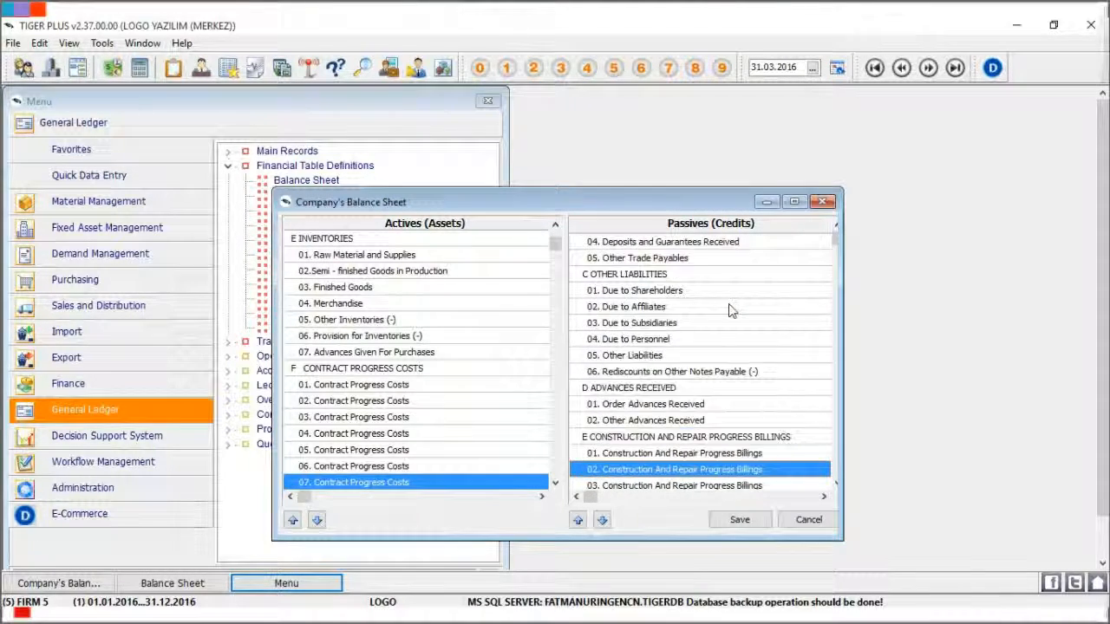
key("Down")
key("Down")
key("Down")
key("Down")
key("Down")
key("Down")
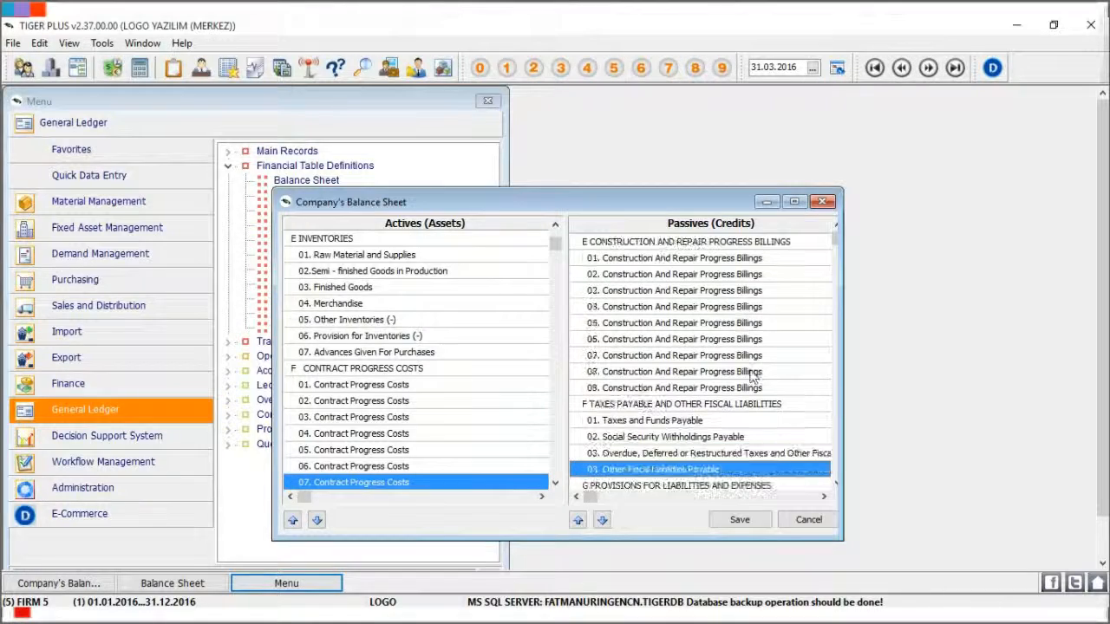
- Save the table as Company's Balance Sheet with the description English, and select it in the Balance Sheet list
left_click(741, 520)
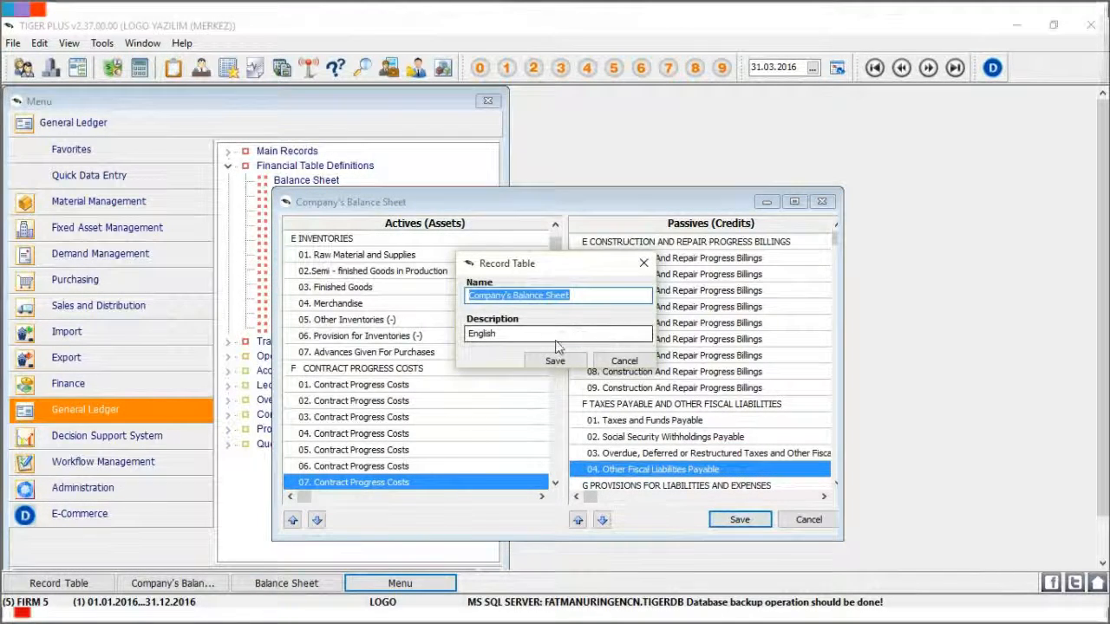
left_click(555, 361)
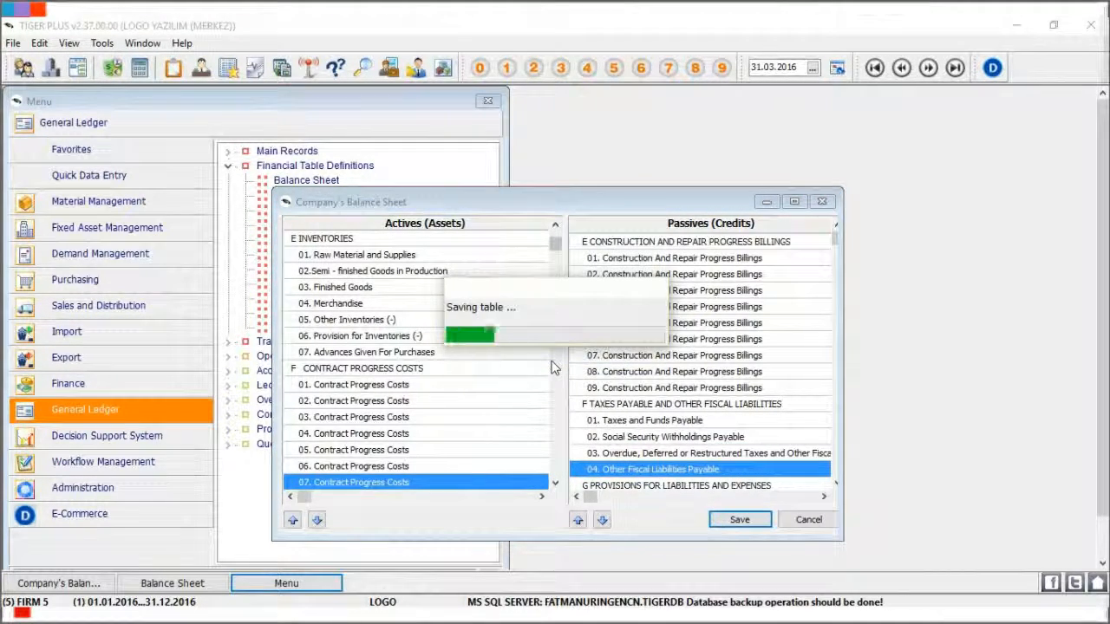
left_click(455, 281)
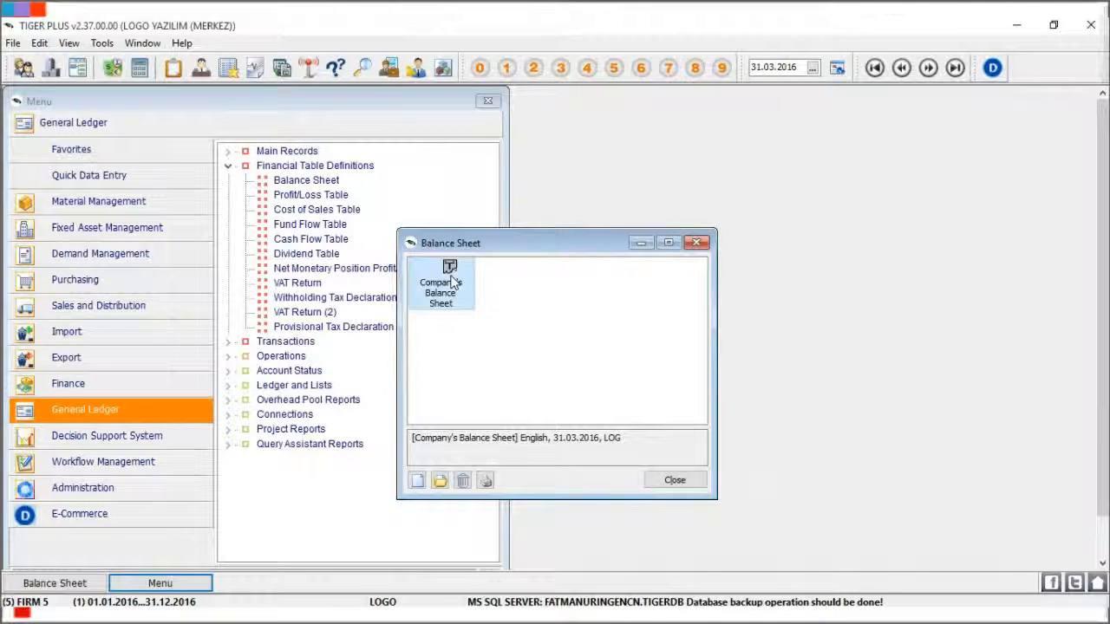
- Open the report for Company's Balance Sheet and set its output to Screen
right_click(444, 297)
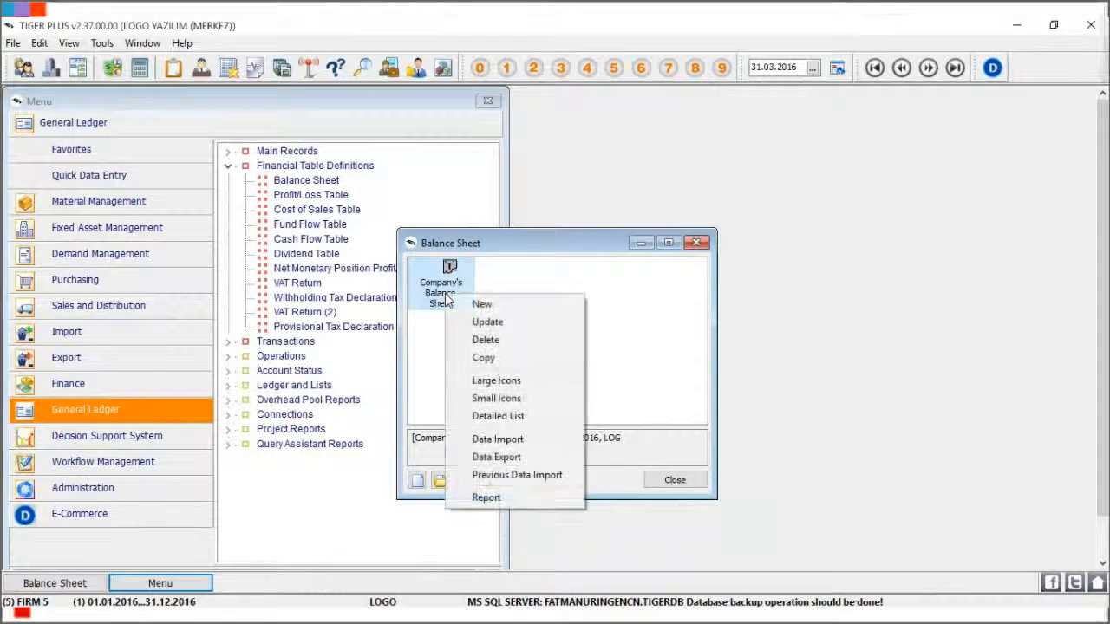
left_click(574, 497)
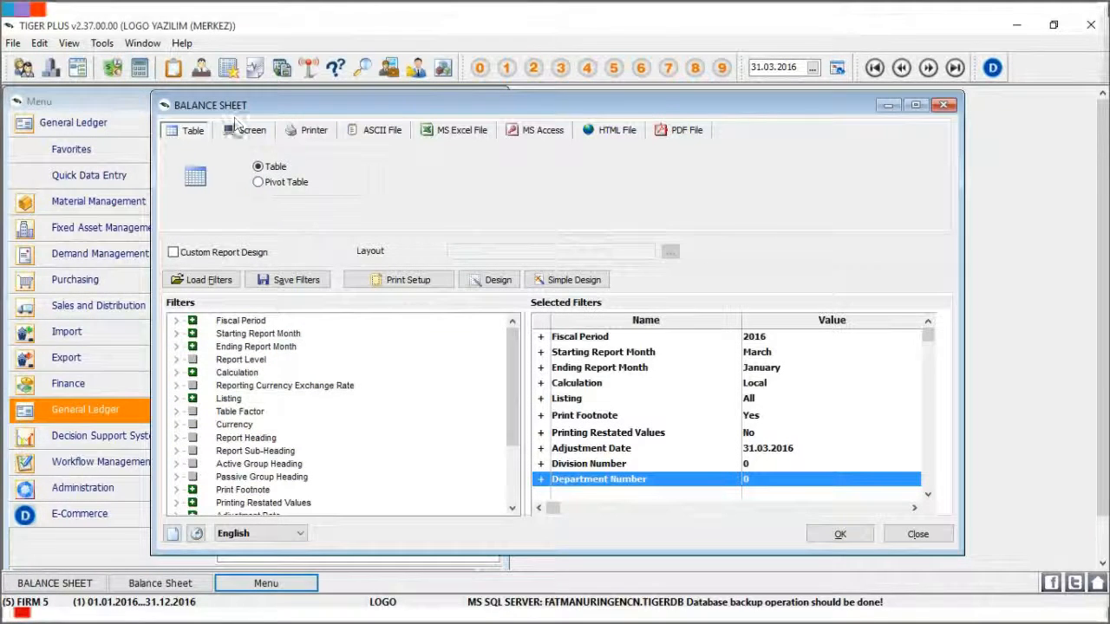
left_click(247, 130)
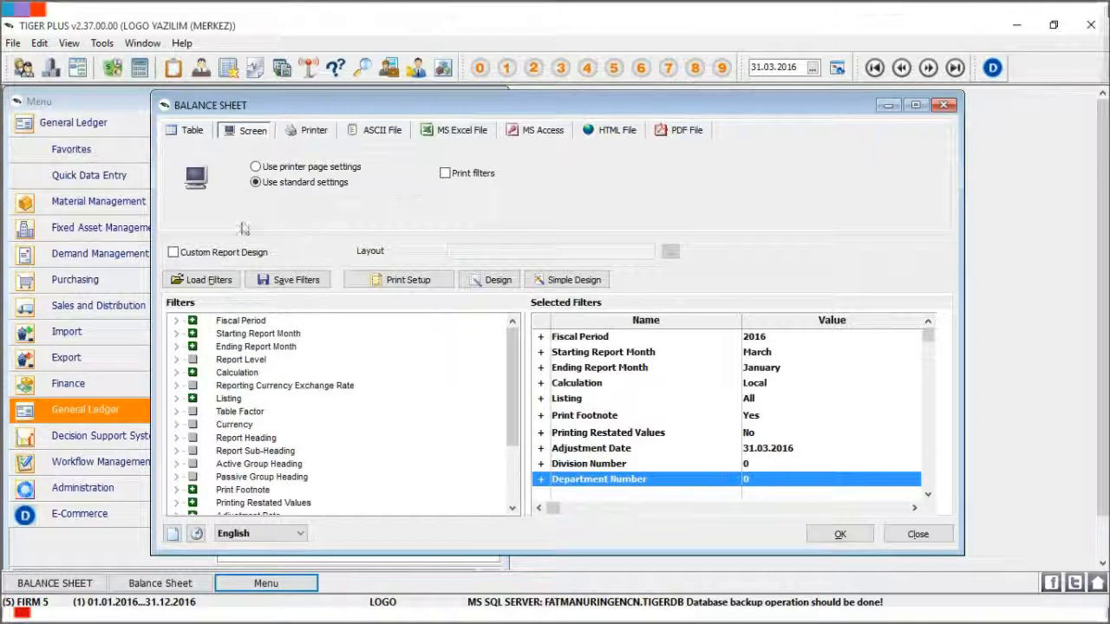
- Enable Custom Report Design, save a new layout named New Report Design [BALANCE SHEET], and select it for the report
left_click(246, 252)
left_click(670, 253)
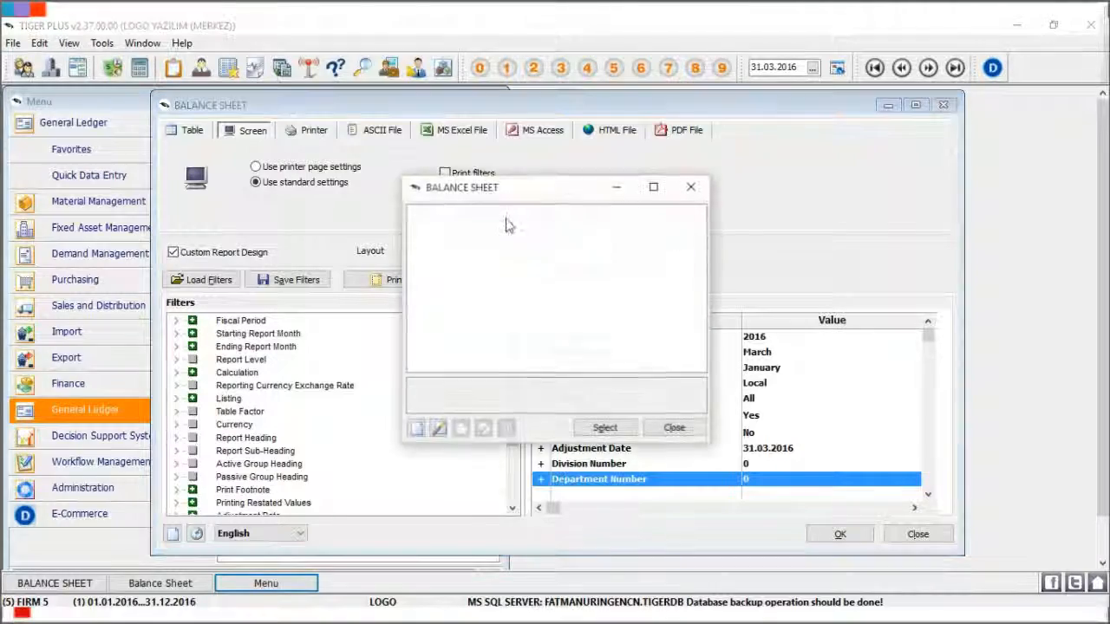
right_click(505, 224)
left_click(516, 228)
left_click(481, 333)
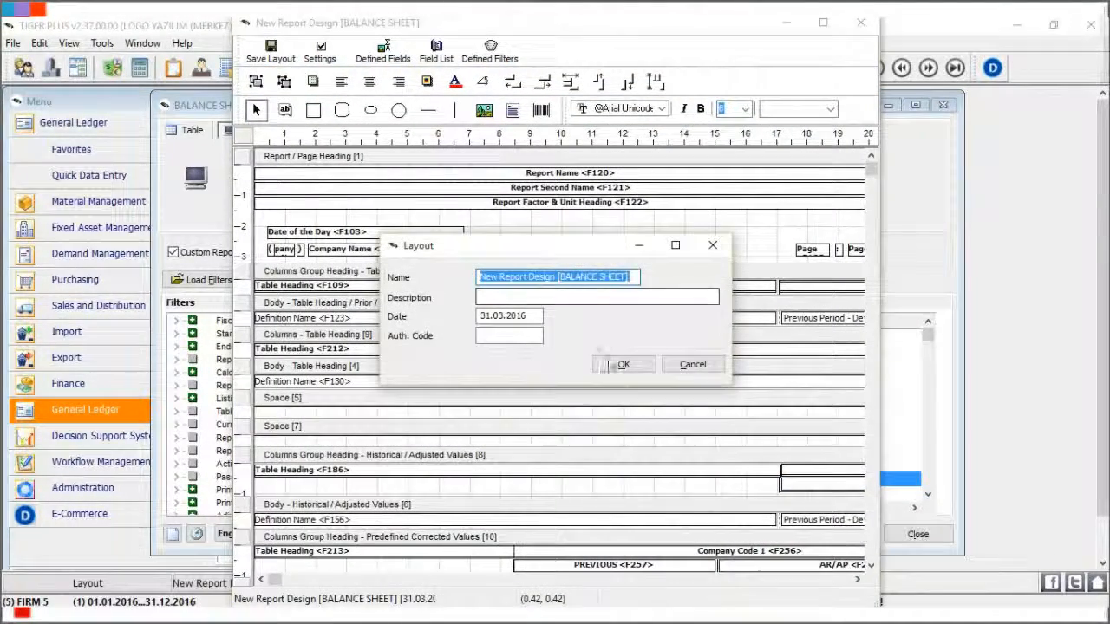
left_click(623, 364)
left_click(867, 22)
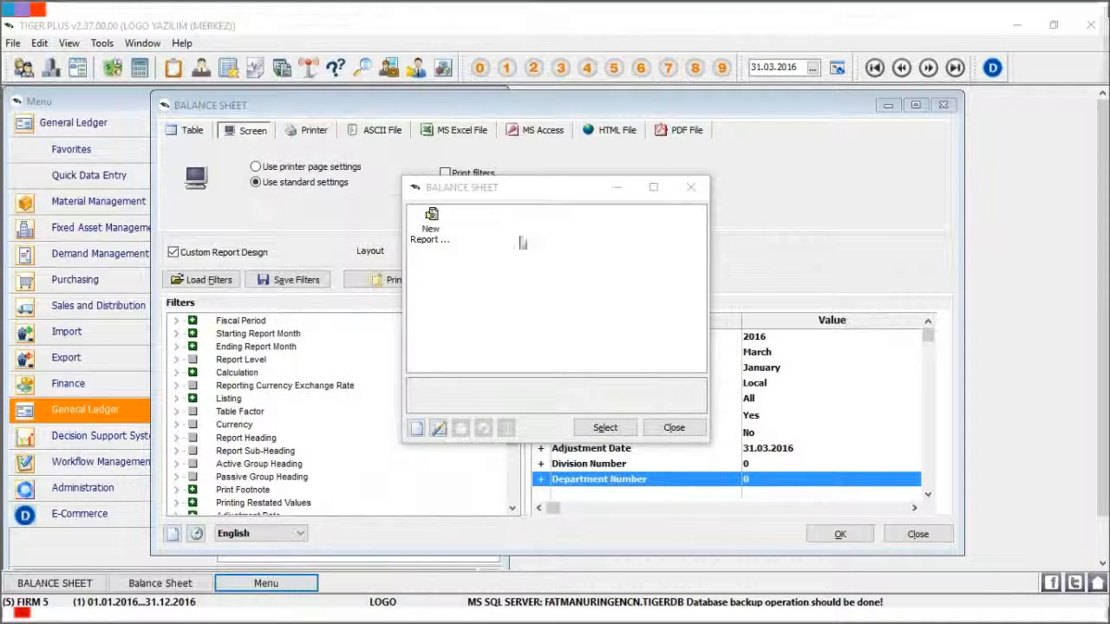
left_click(616, 427)
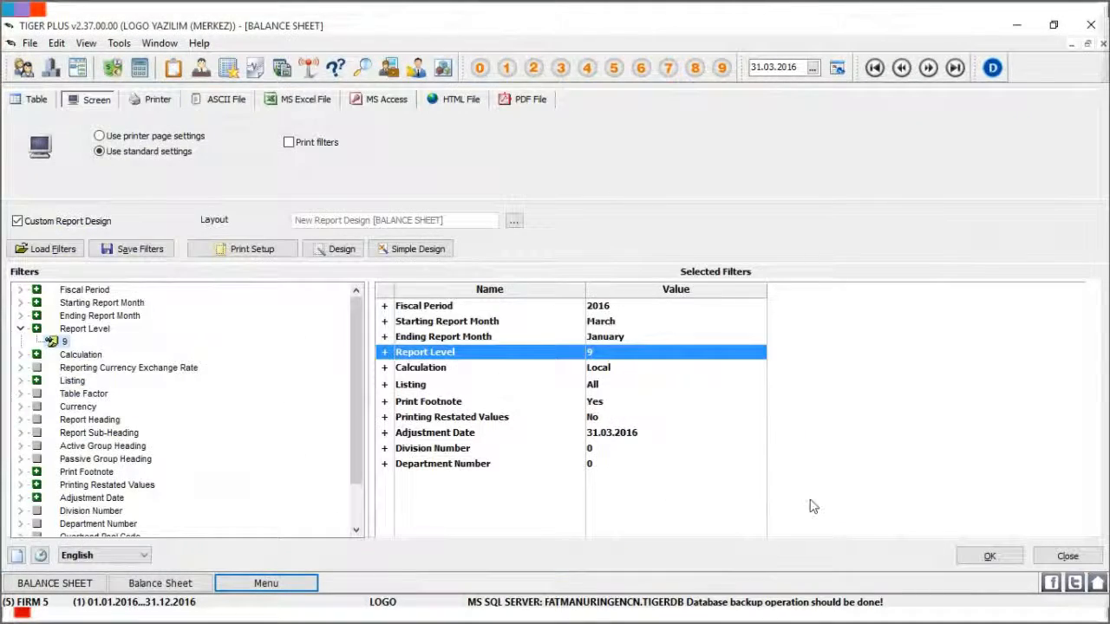
- Run the balance sheet report on screen, examine its first page across the full width and length, and close it
left_click(1003, 560)
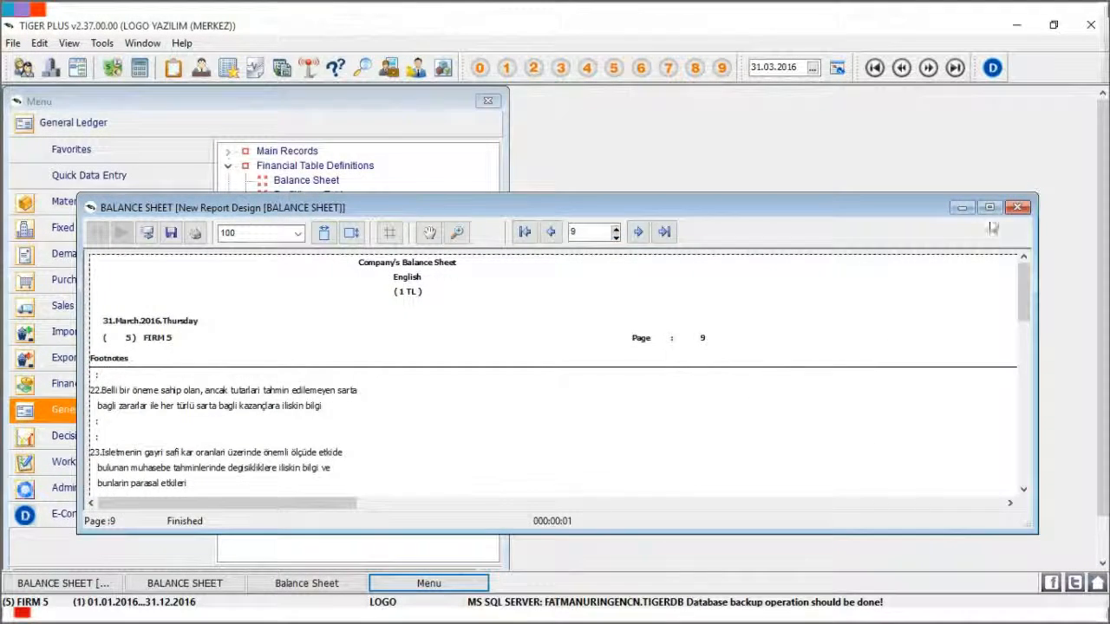
left_click(989, 207)
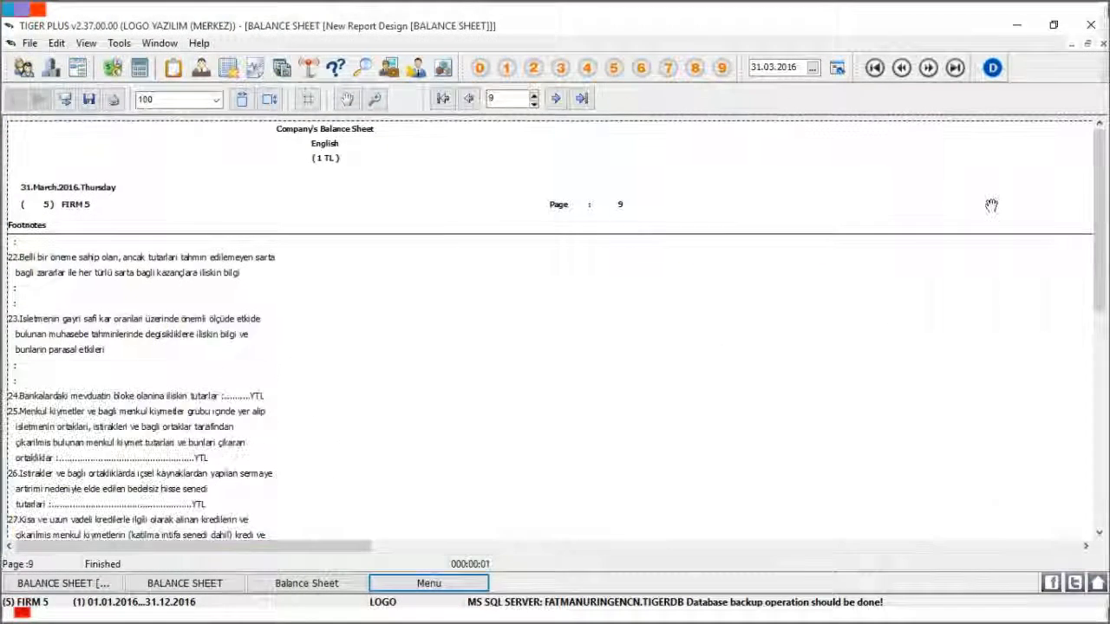
left_click(443, 99)
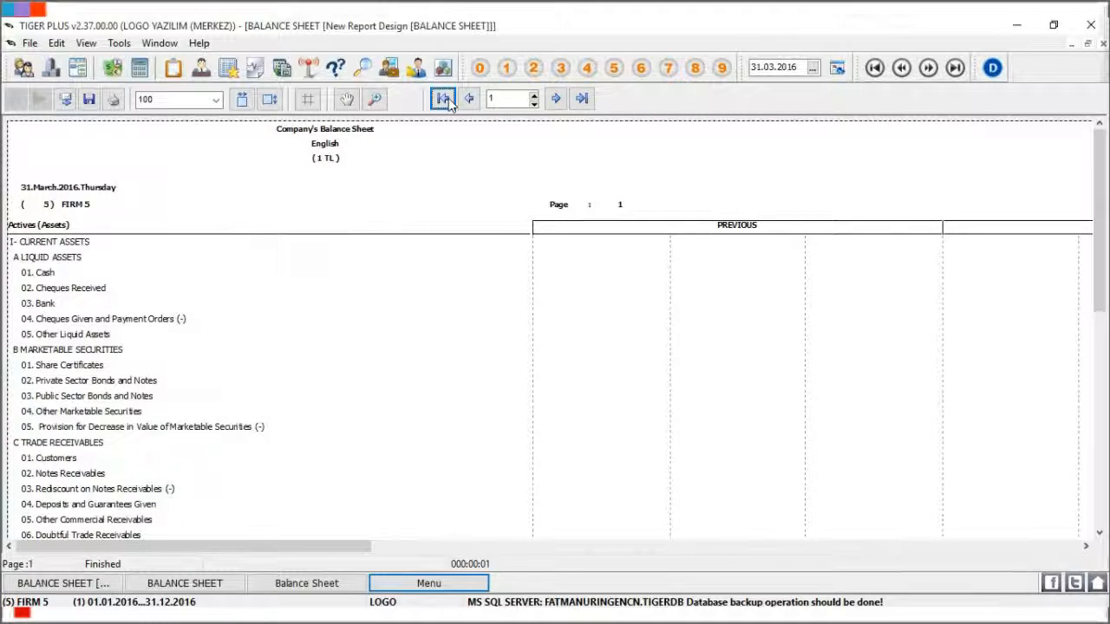
left_click_drag(903, 354, 719, 303)
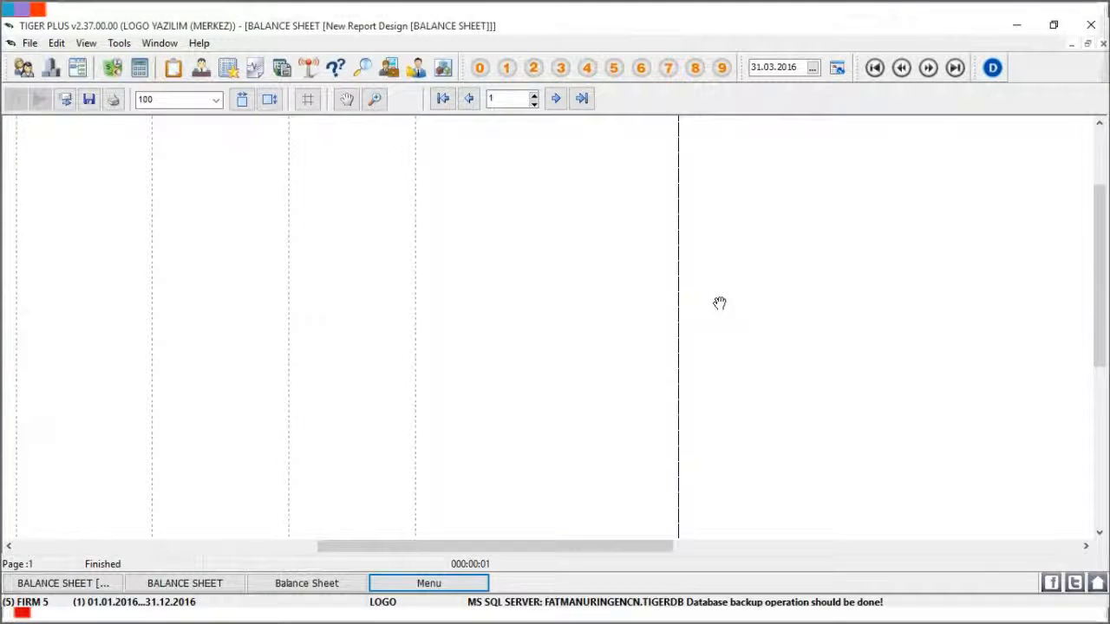
scroll(735, 307, "down", 8)
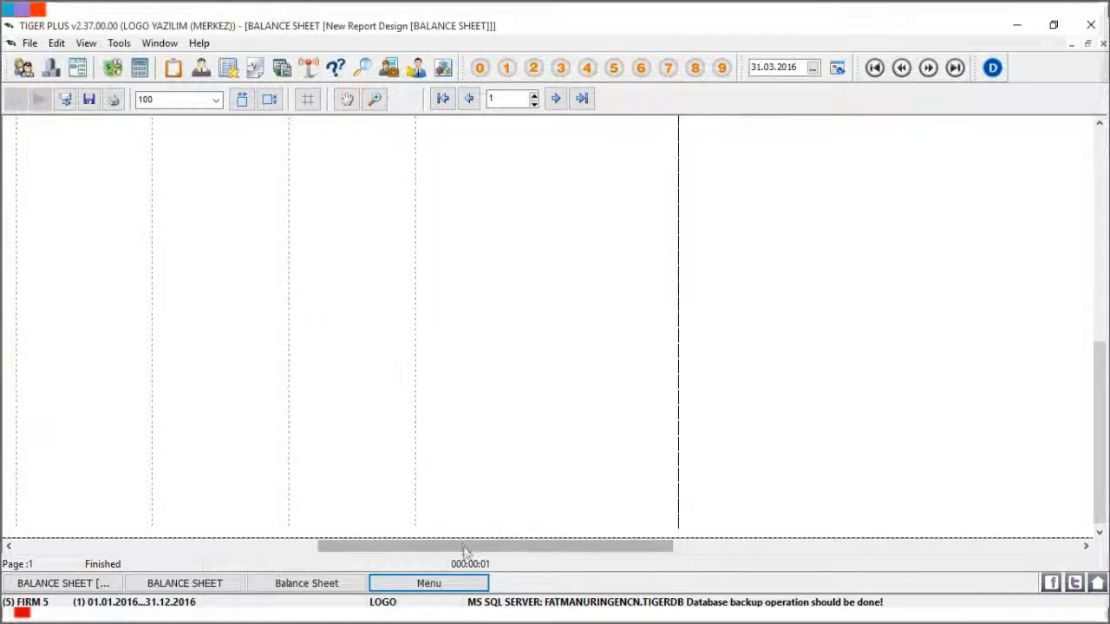
left_click_drag(449, 546, 141, 546)
scroll(352, 398, "up", 3)
scroll(351, 399, "up", 5)
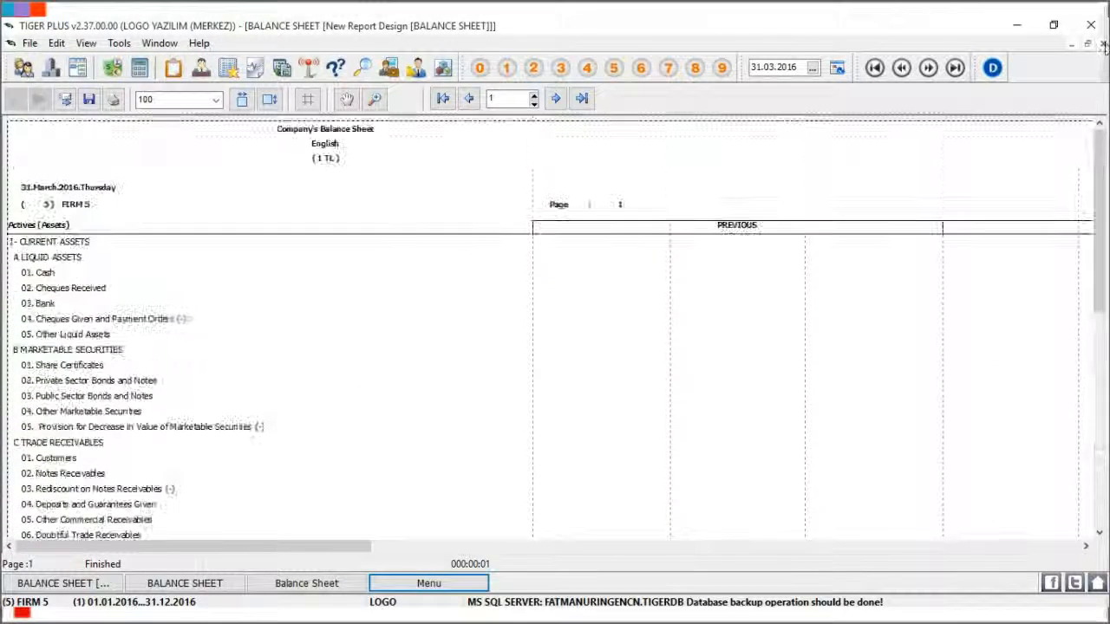
left_click(1102, 43)
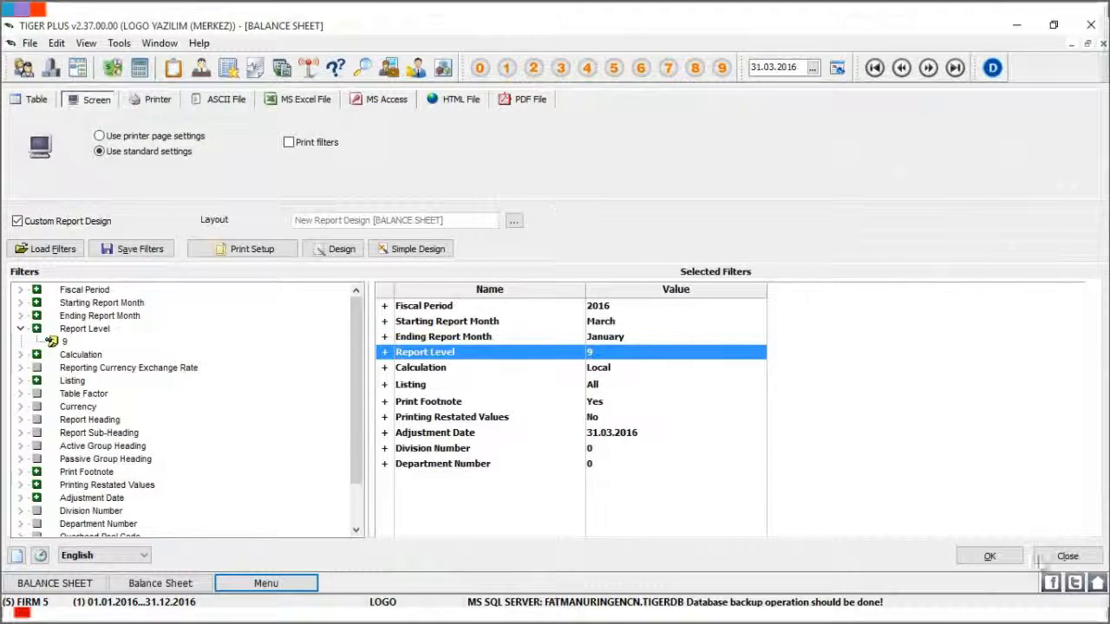
left_click(1075, 557)
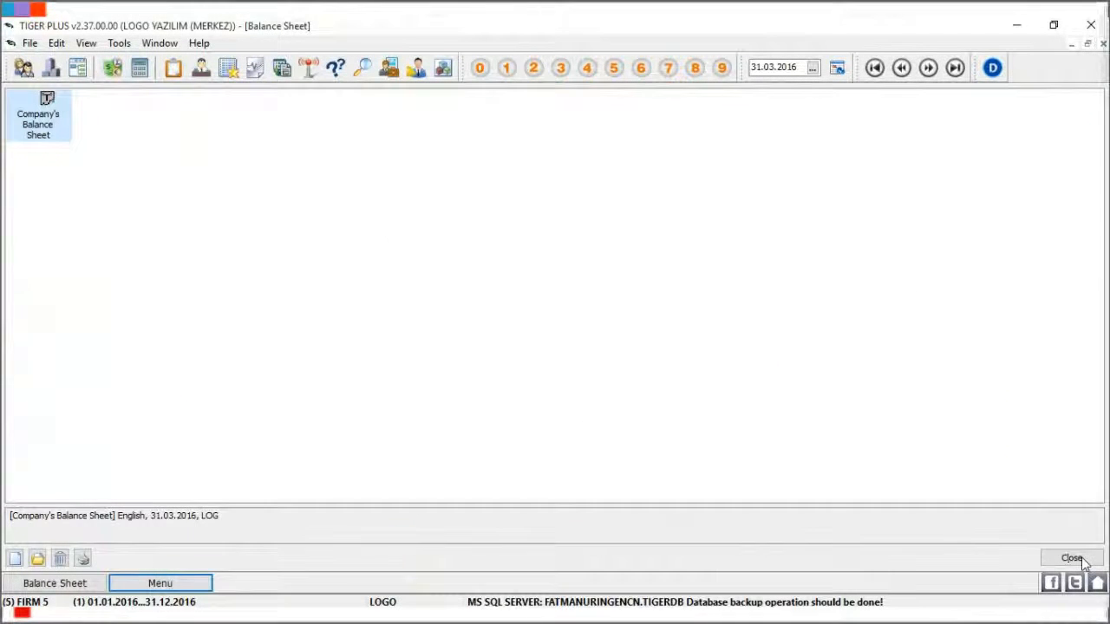
- Open the Company's Balance Sheet table for updating and assign account code 120 to the 01. Cash line
right_click(39, 121)
left_click(129, 141)
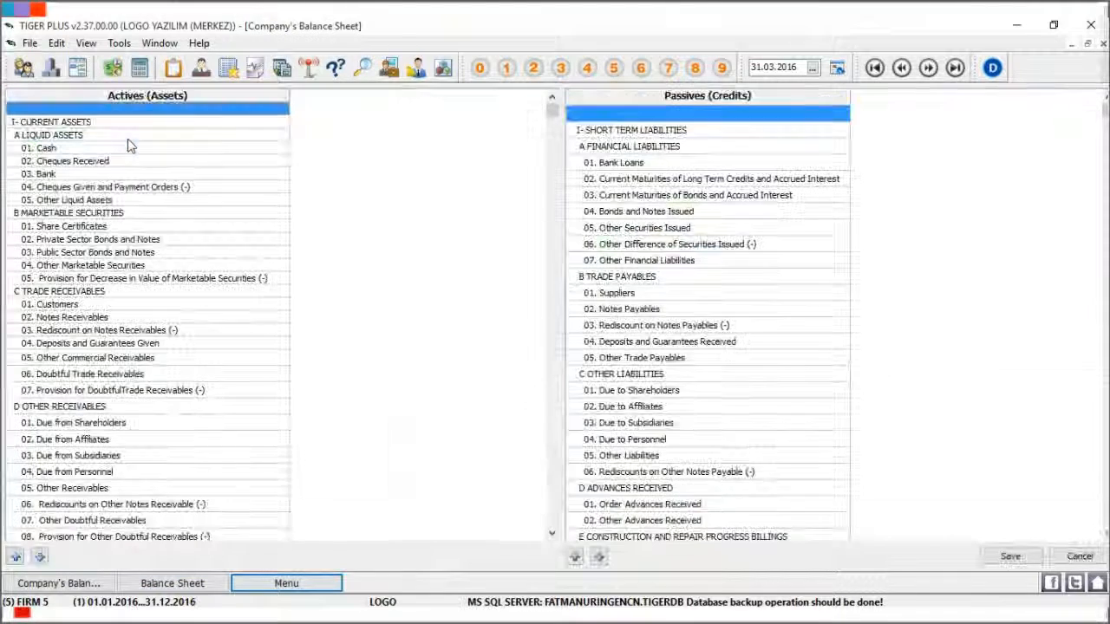
left_click(238, 149)
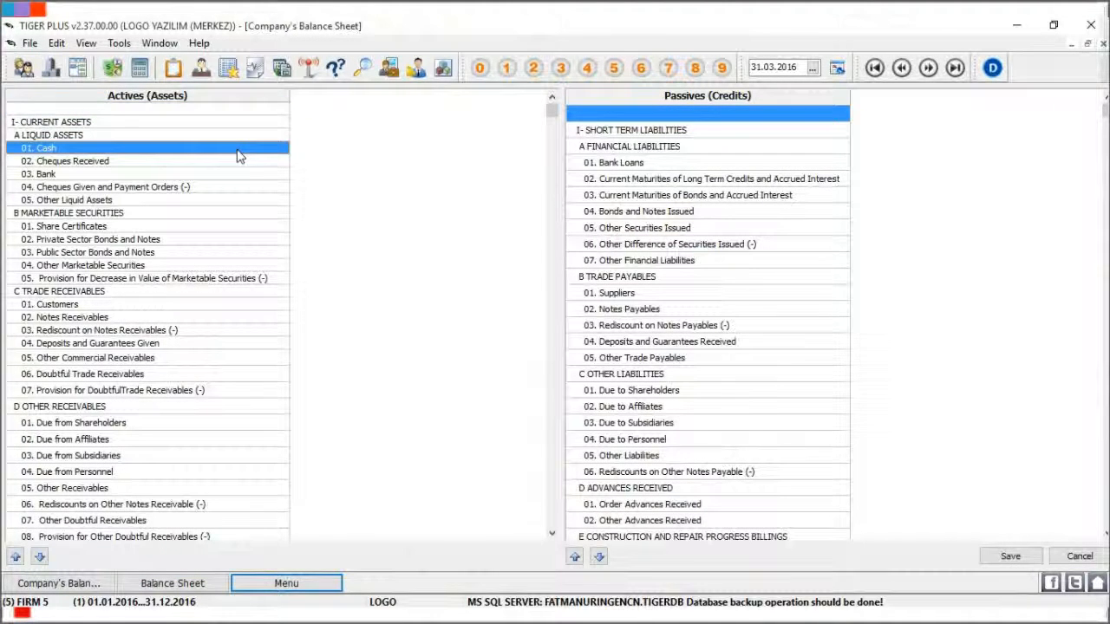
double_click(242, 149)
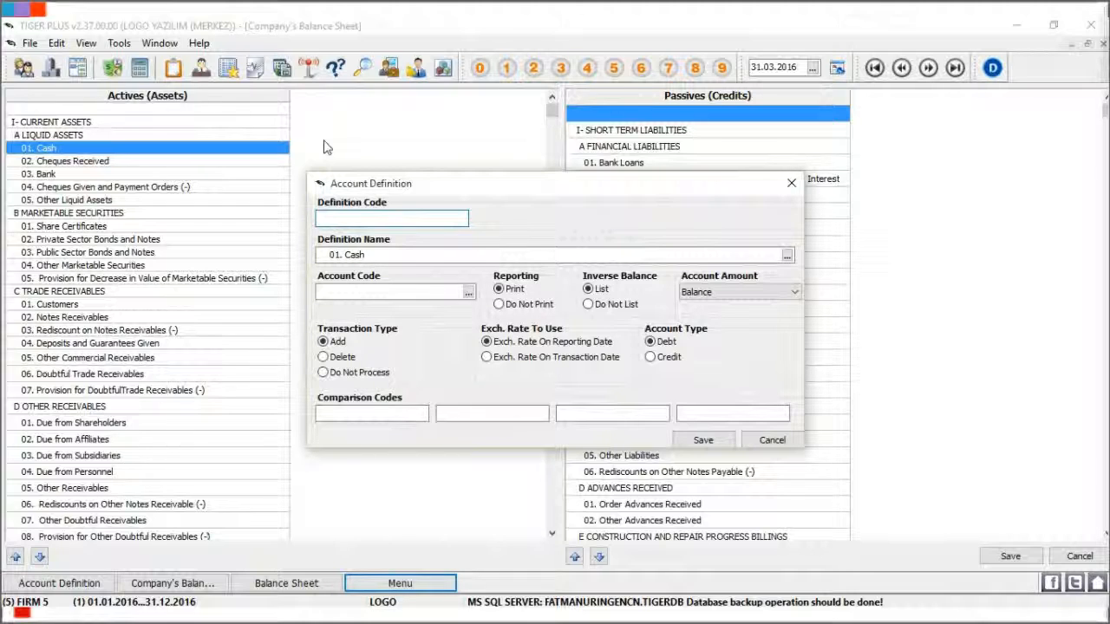
left_click(468, 292)
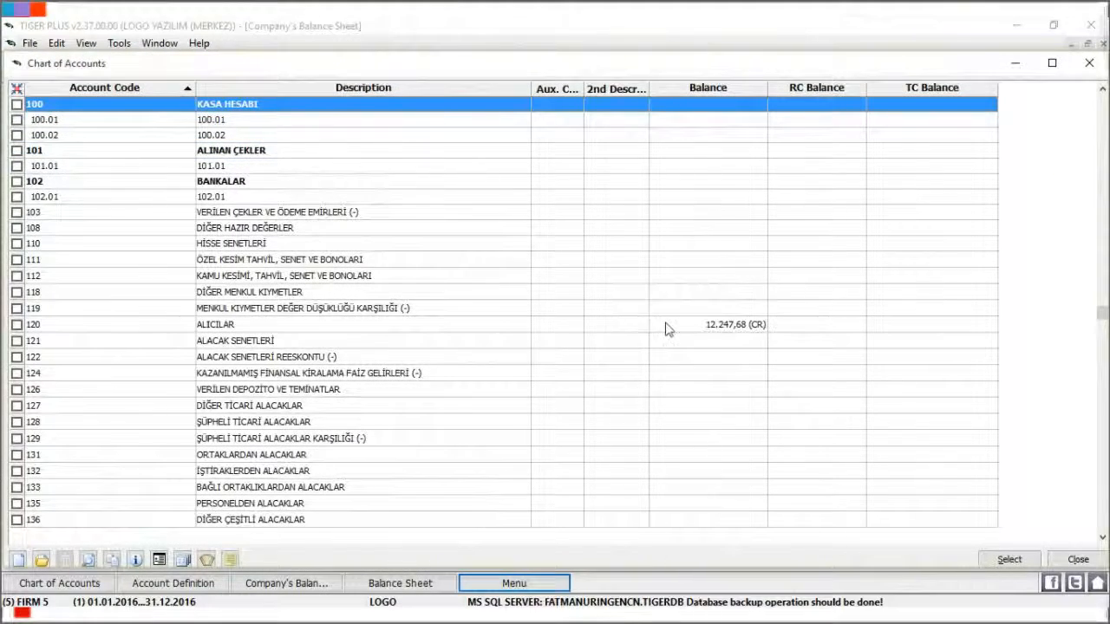
left_click(668, 329)
double_click(667, 328)
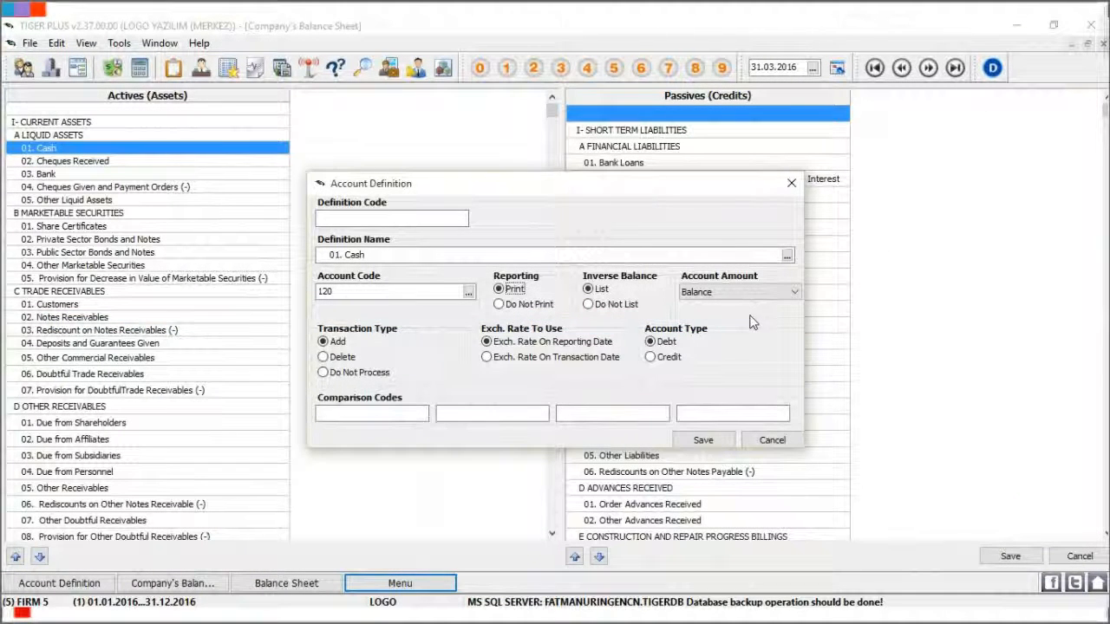
left_click(703, 439)
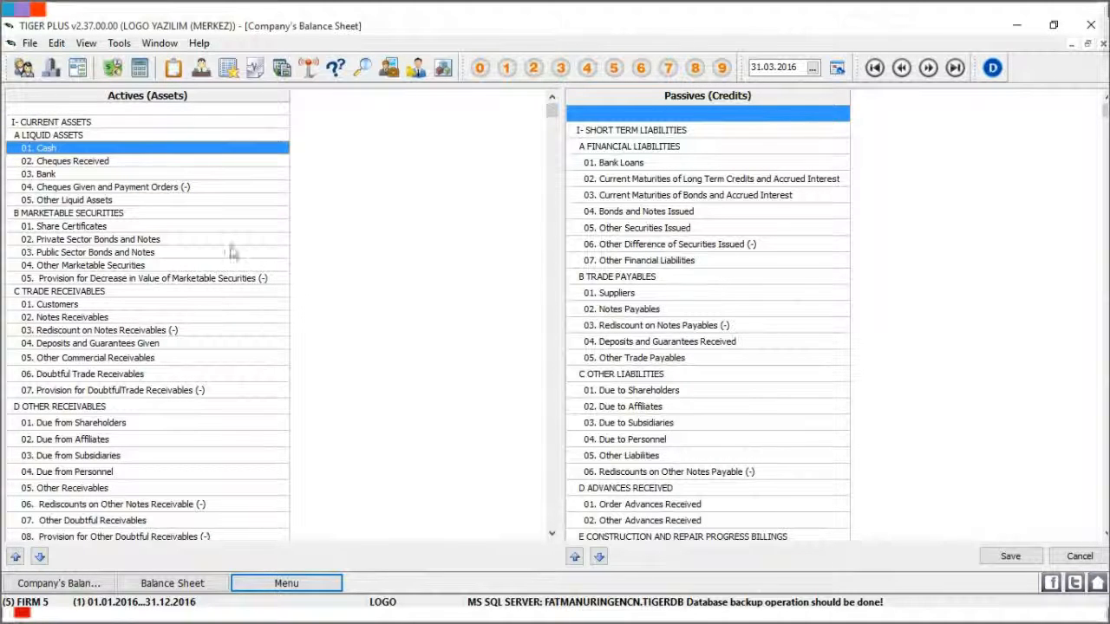
- Assign account code 153 from the chart of accounts to the 02. Cheques Received line
double_click(223, 163)
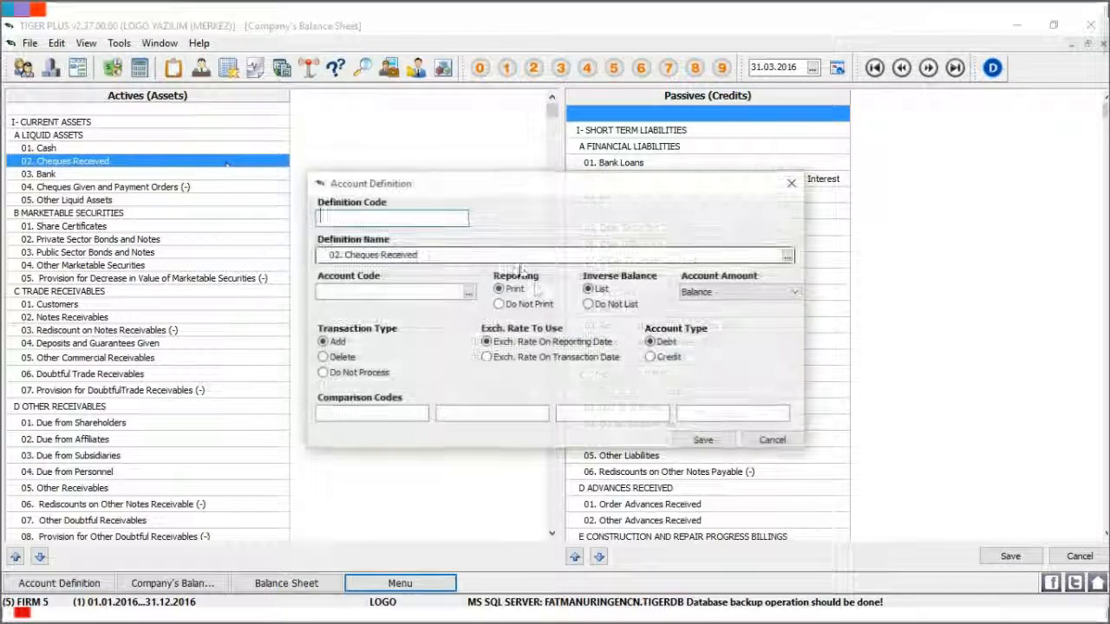
left_click(467, 293)
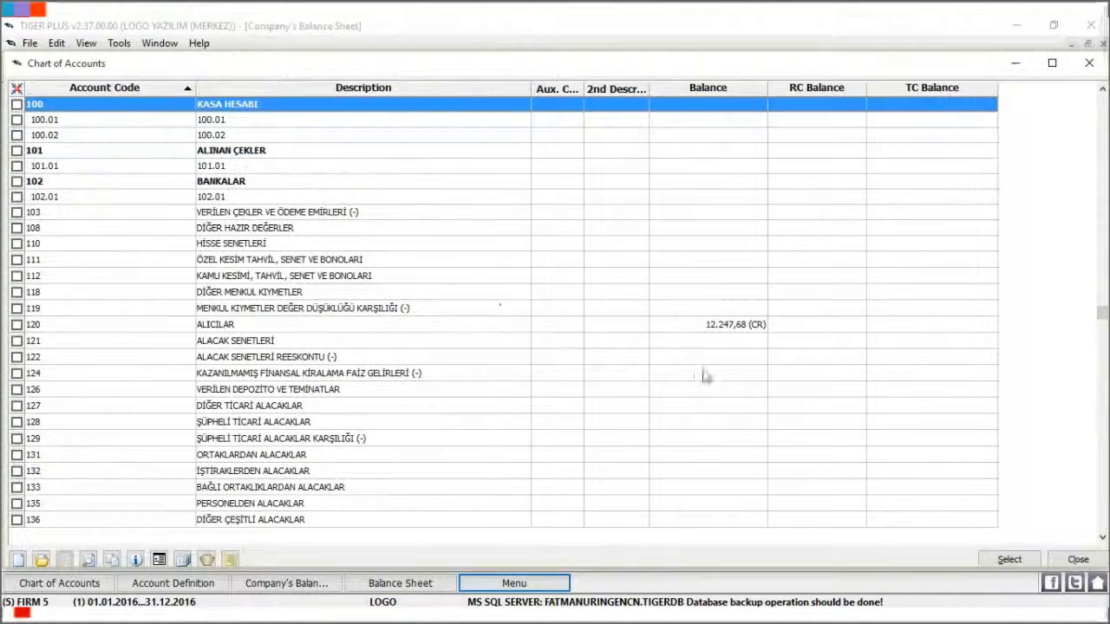
scroll(700, 351, "down", 19)
scroll(693, 352, "down", 17)
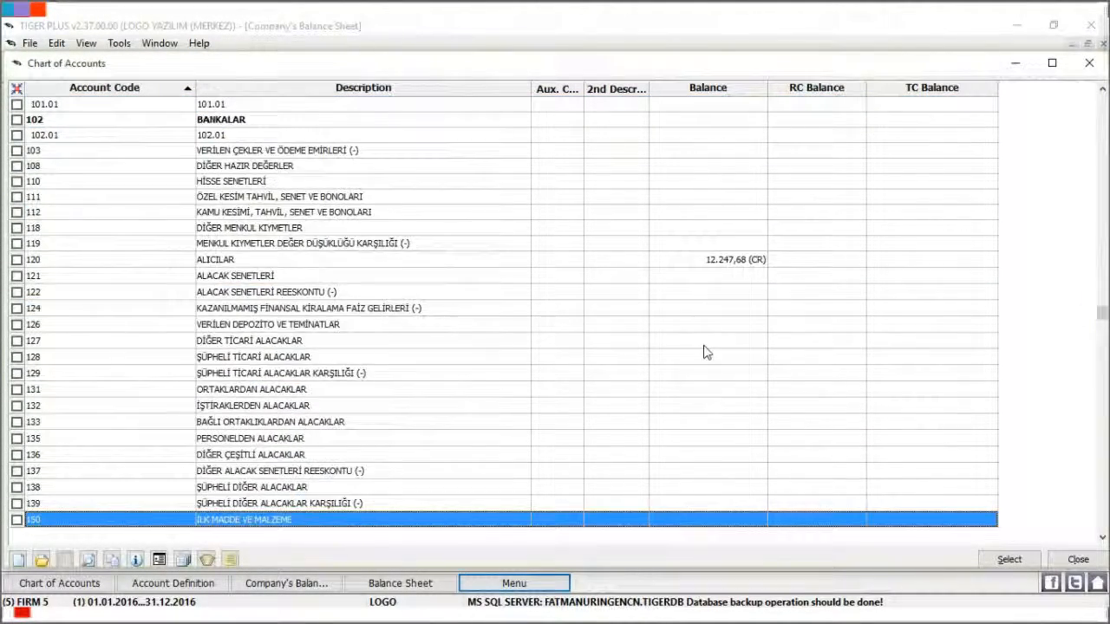
double_click(733, 471)
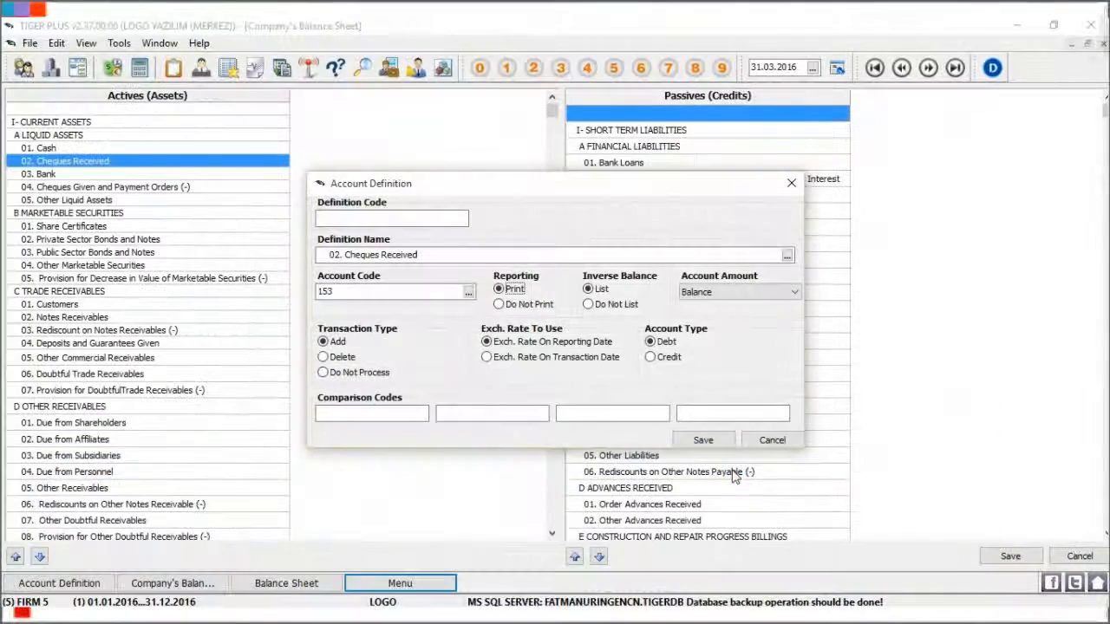
left_click(711, 442)
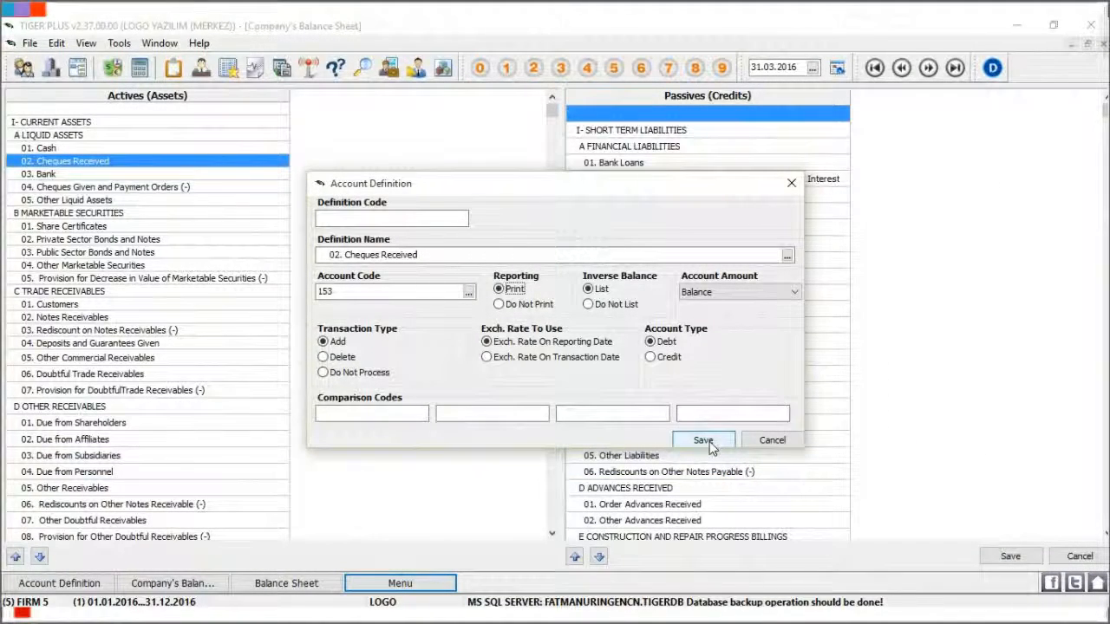
- Assign account code 190.01 to the 03. Bank line and save the table as Company's Balance Sheet
double_click(219, 175)
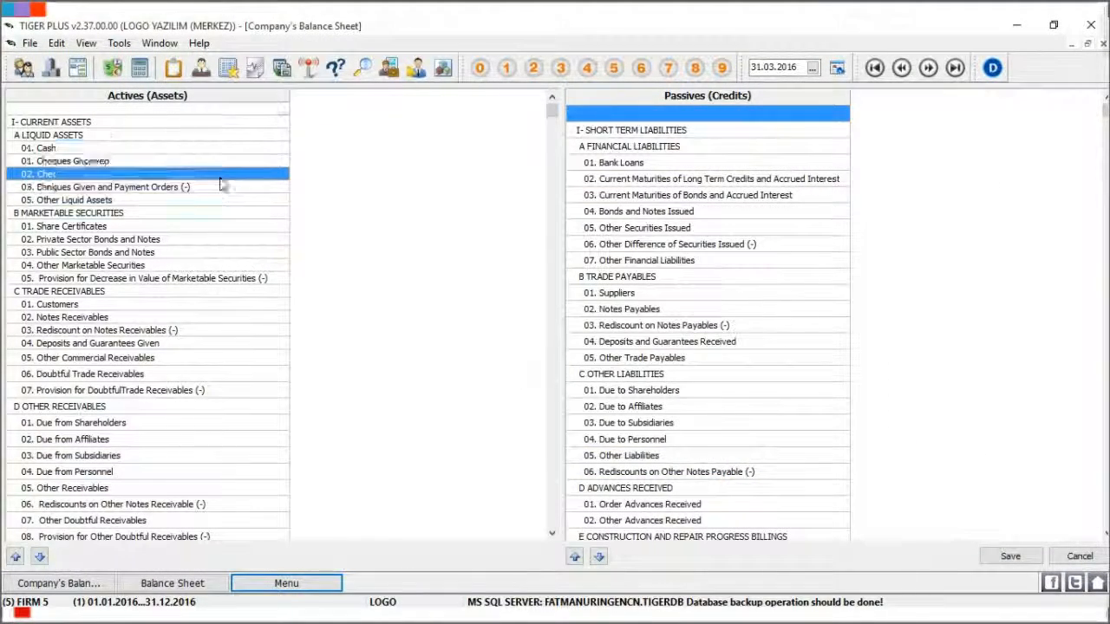
left_click(468, 293)
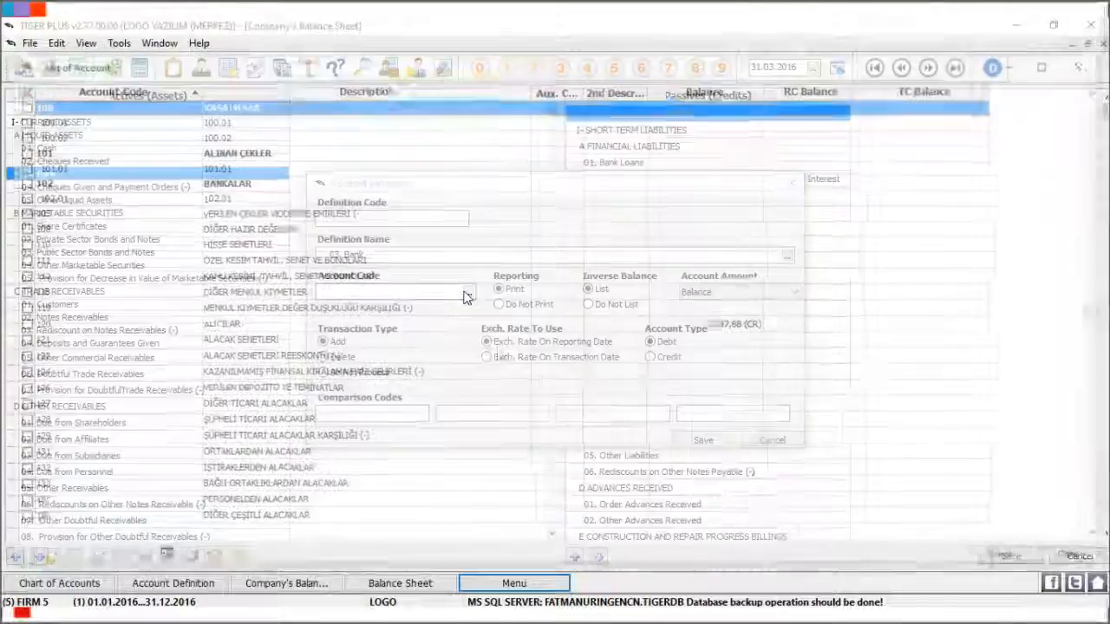
scroll(701, 386, "down", 7)
scroll(704, 362, "down", 9)
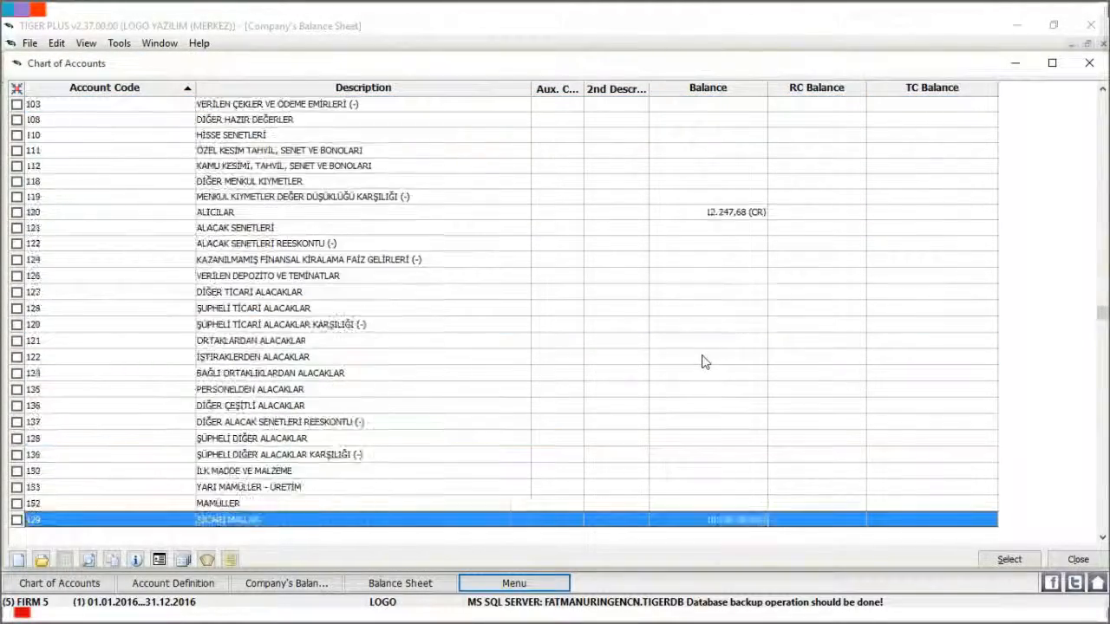
scroll(679, 362, "down", 10)
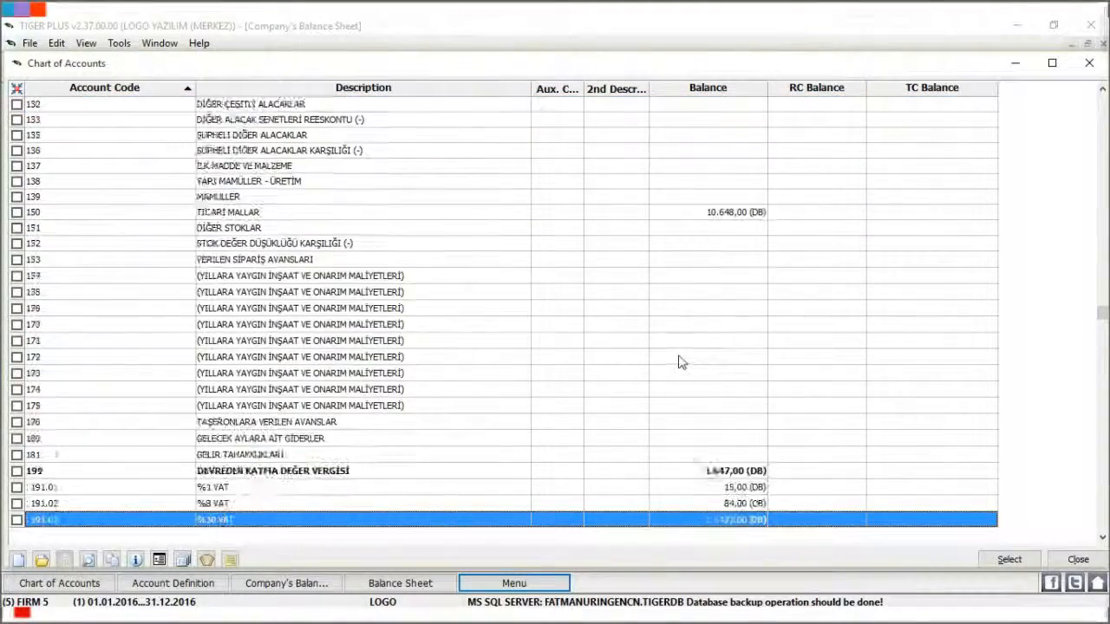
left_click(691, 358)
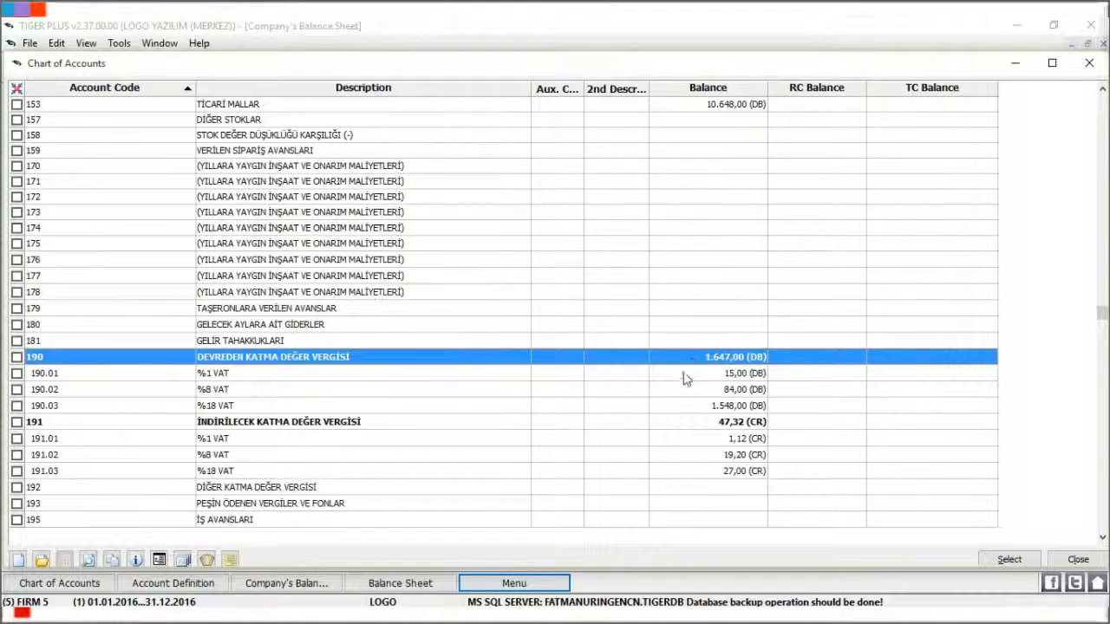
double_click(684, 376)
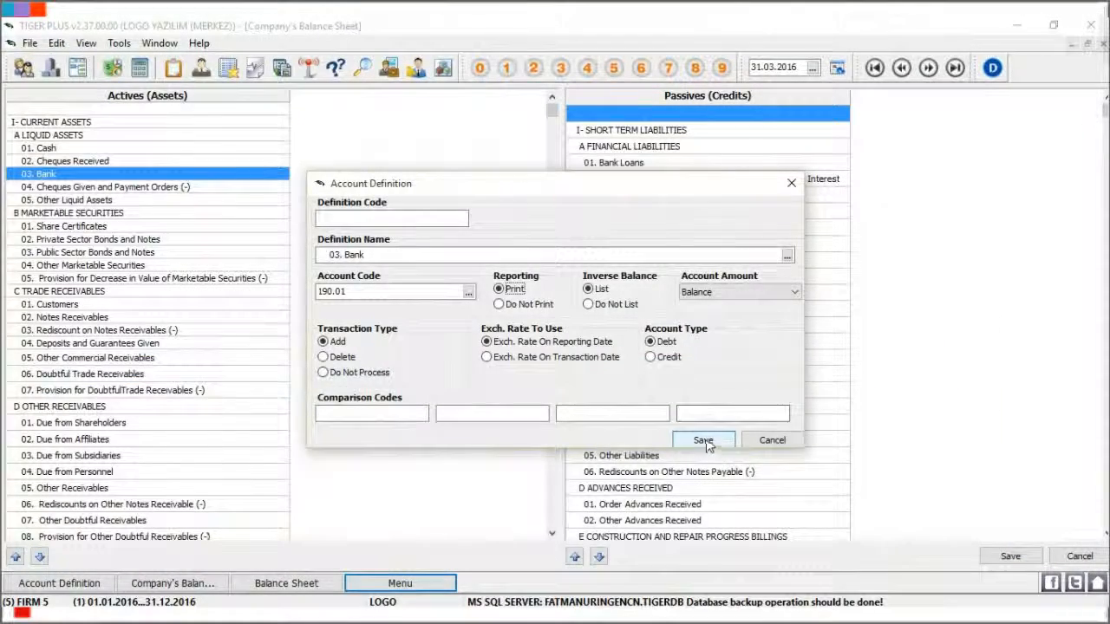
left_click(703, 440)
left_click(1010, 556)
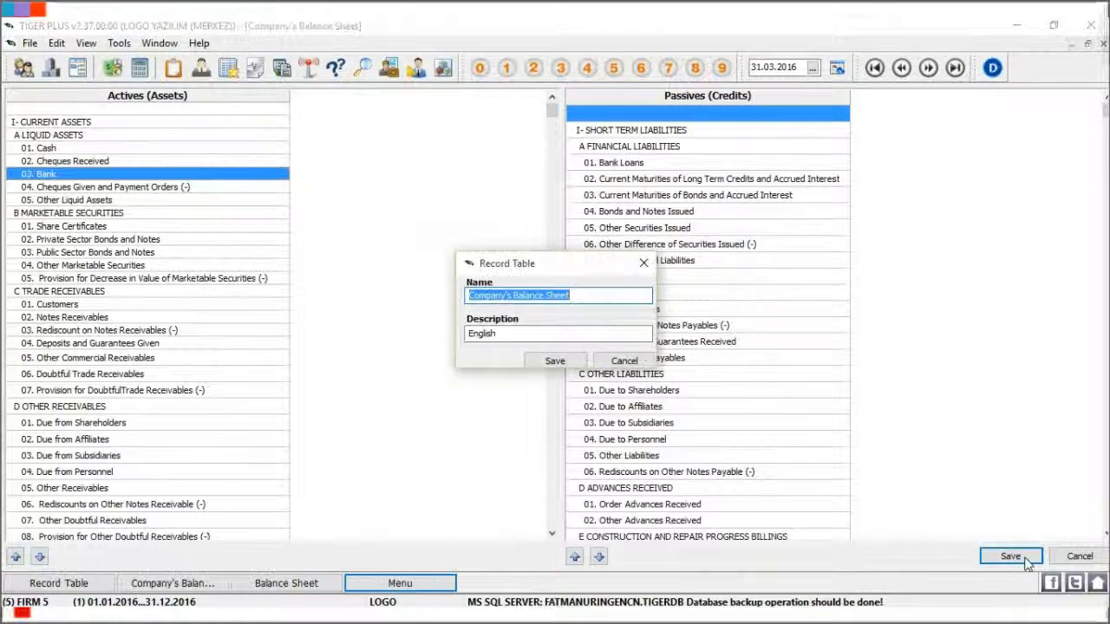
left_click(556, 361)
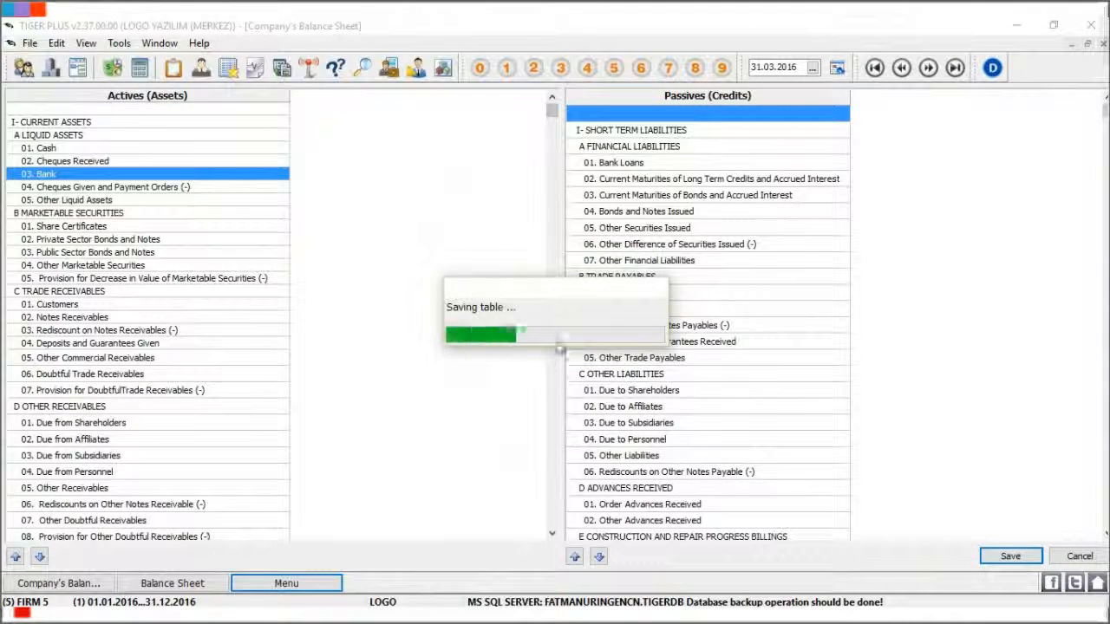
- Open the report for Company's Balance Sheet with Screen output and the custom layout New Report Design [BALANCE SHEET]
right_click(45, 117)
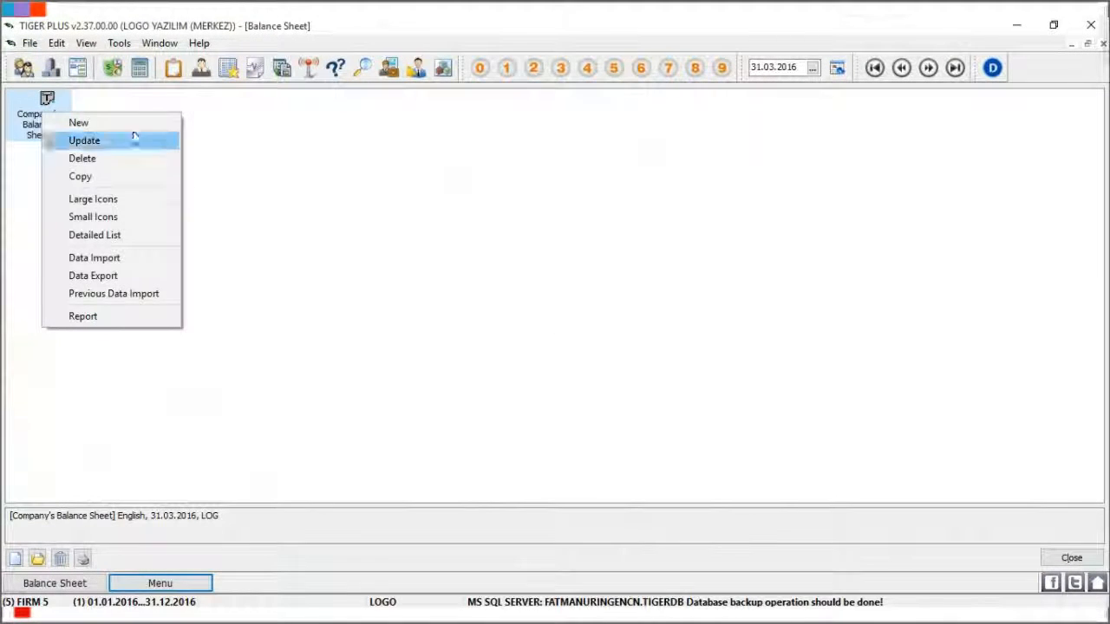
left_click(147, 315)
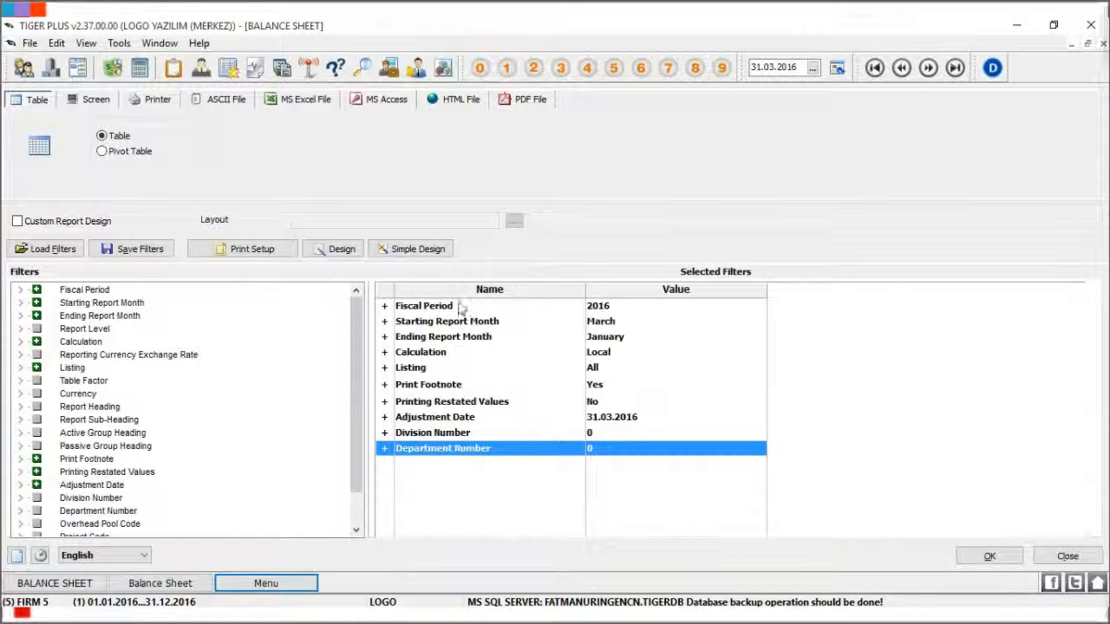
left_click(91, 100)
left_click(106, 223)
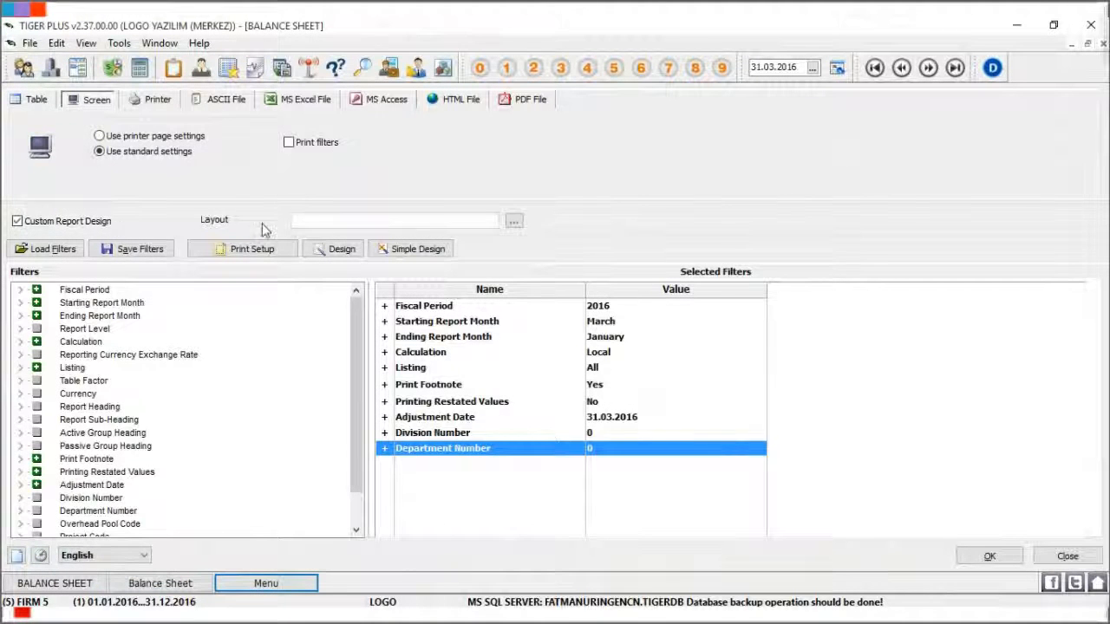
left_click(514, 223)
double_click(431, 228)
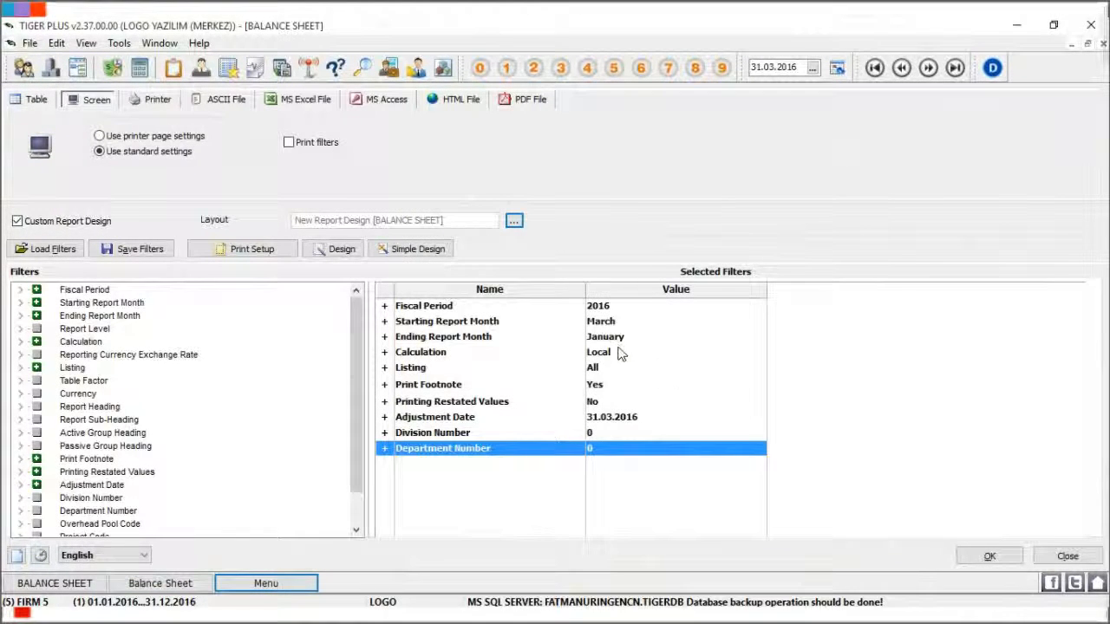
- Run the updated balance sheet report, view its first page, and close the report and the Balance Sheet list
left_click(986, 558)
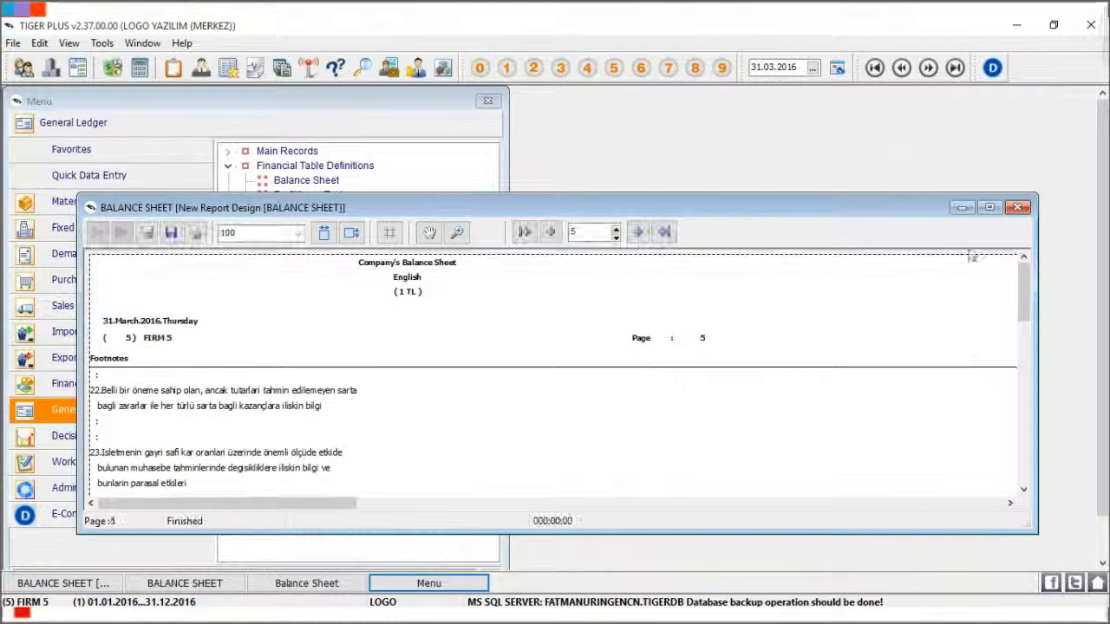
left_click(990, 208)
left_click(443, 99)
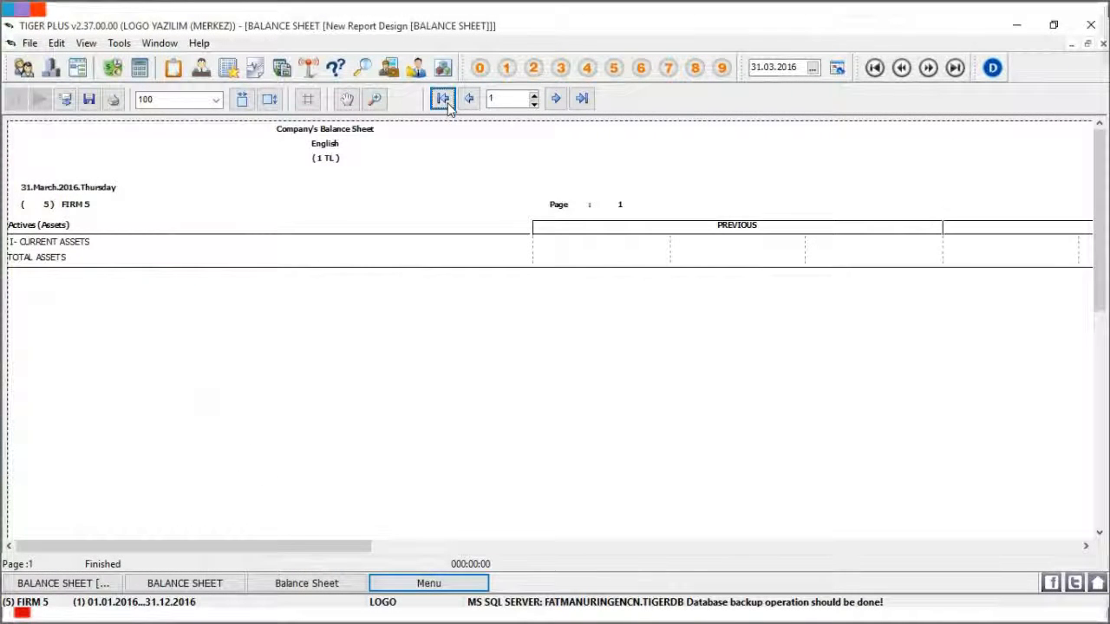
left_click_drag(889, 322, 931, 337)
left_click(1101, 43)
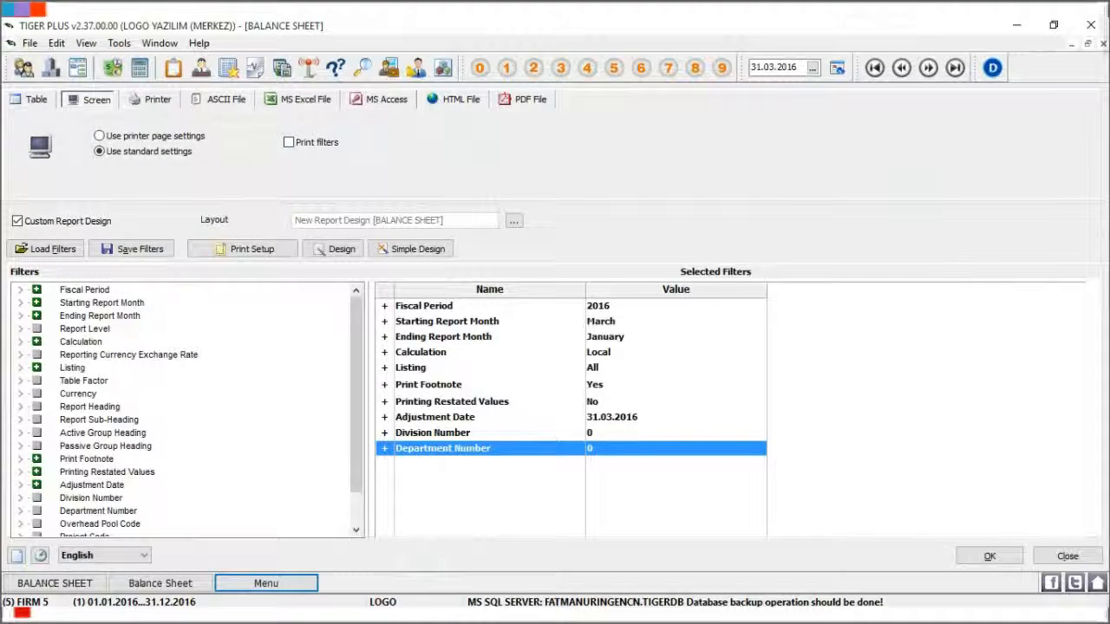
left_click(1067, 556)
left_click(1072, 559)
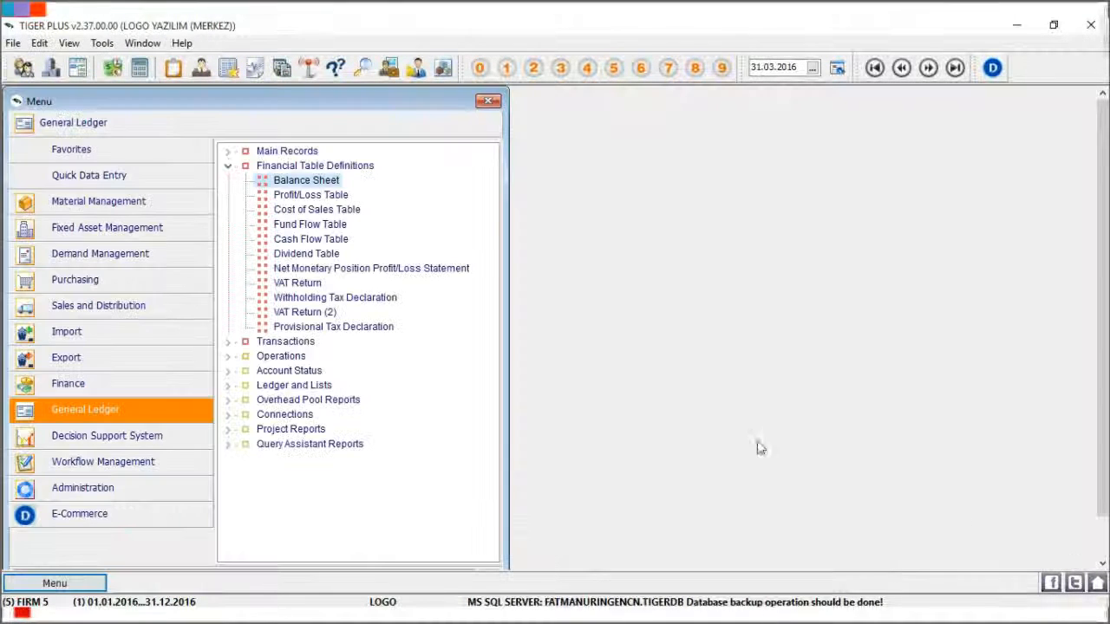
- Create a new profit/loss table from the Company's Detailed Income Statement template
double_click(289, 197)
right_click(554, 289)
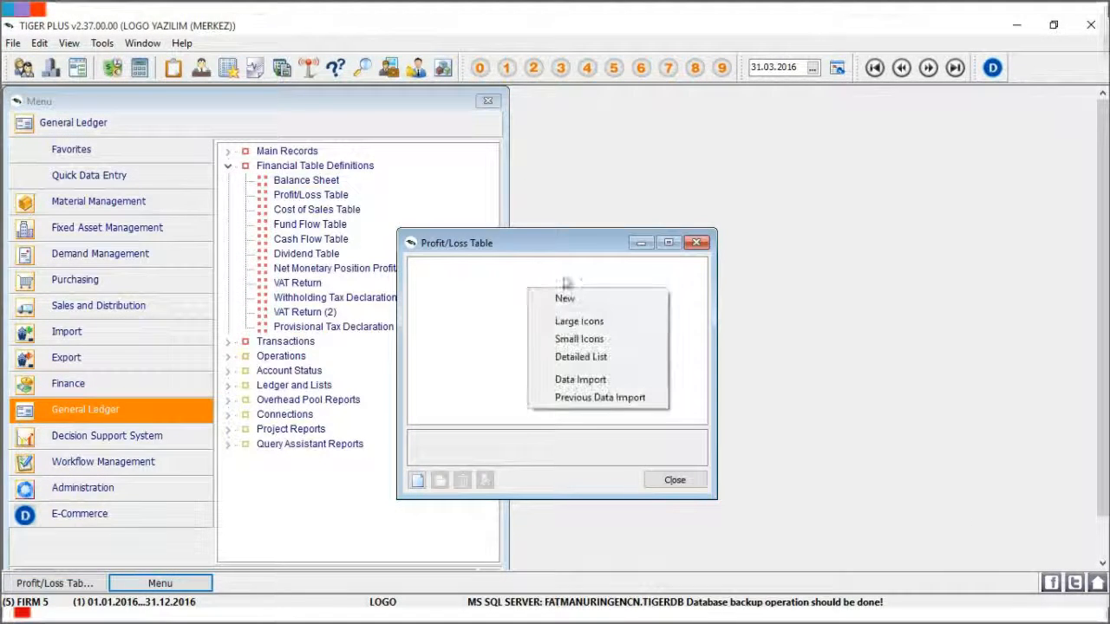
left_click(606, 300)
left_click(473, 334)
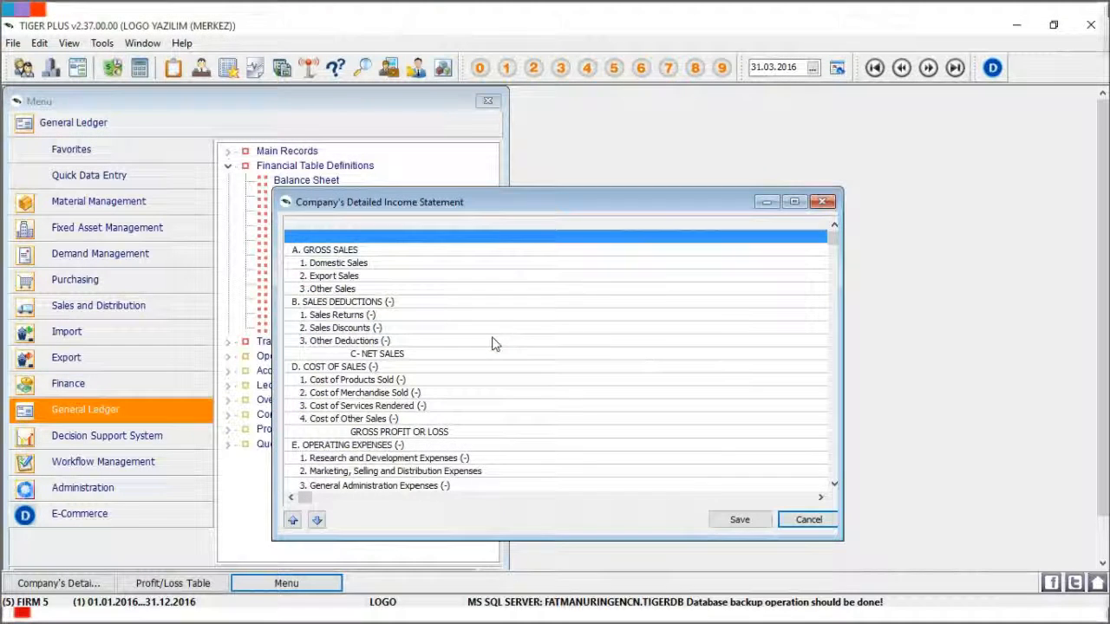
- Assign account code 153 to the 1. Domestic Sales line with Account Amount set to Balance, and save the account definition
left_click(436, 263)
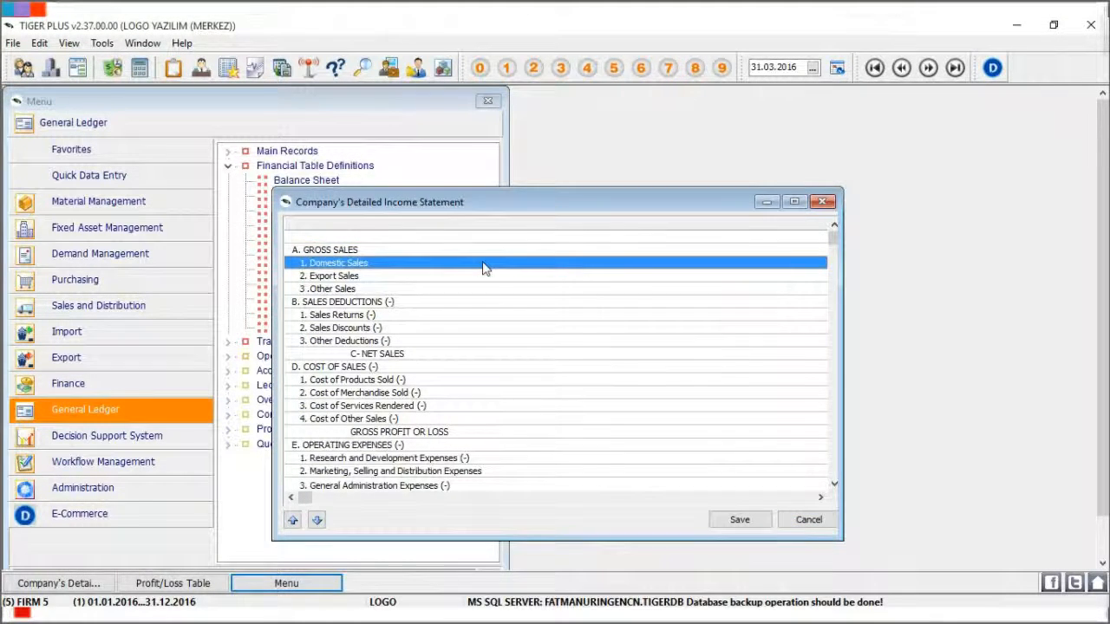
double_click(483, 262)
left_click(468, 292)
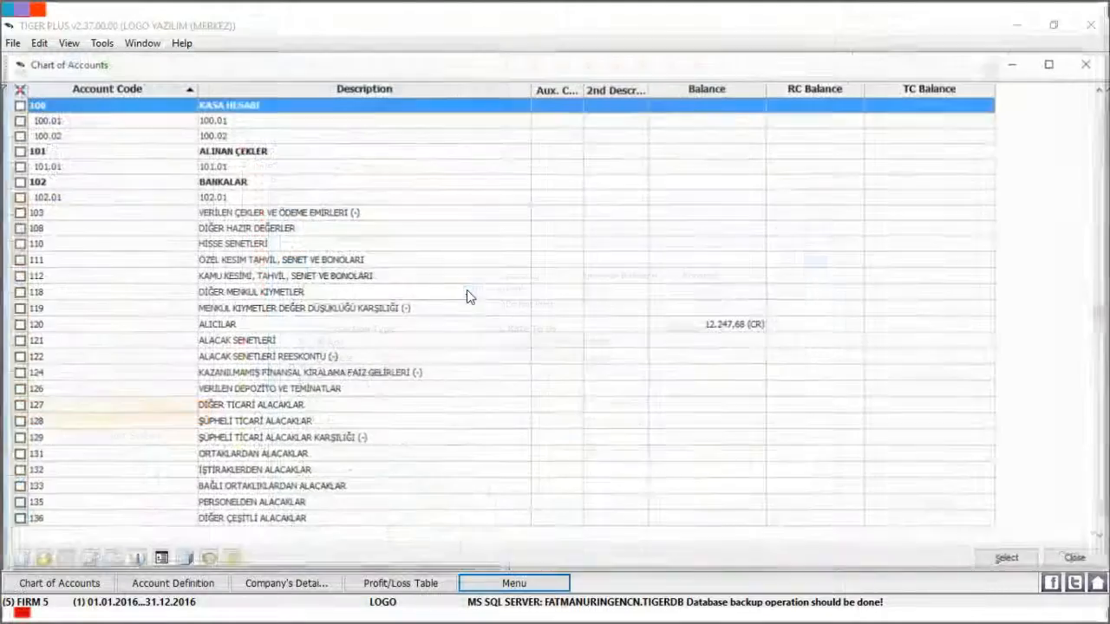
double_click(409, 312)
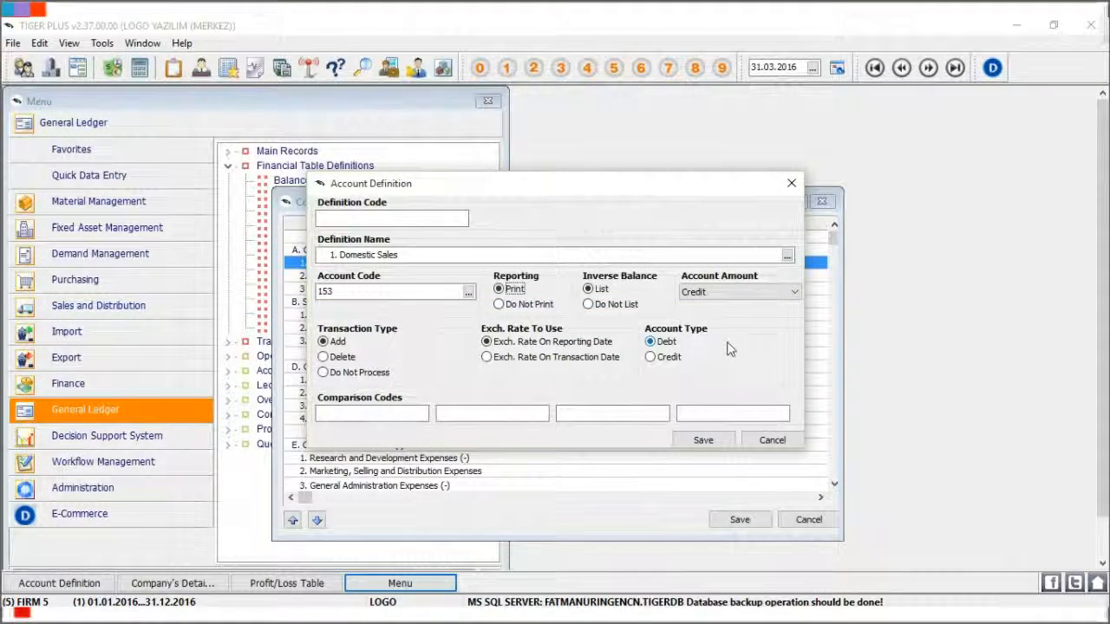
left_click(760, 295)
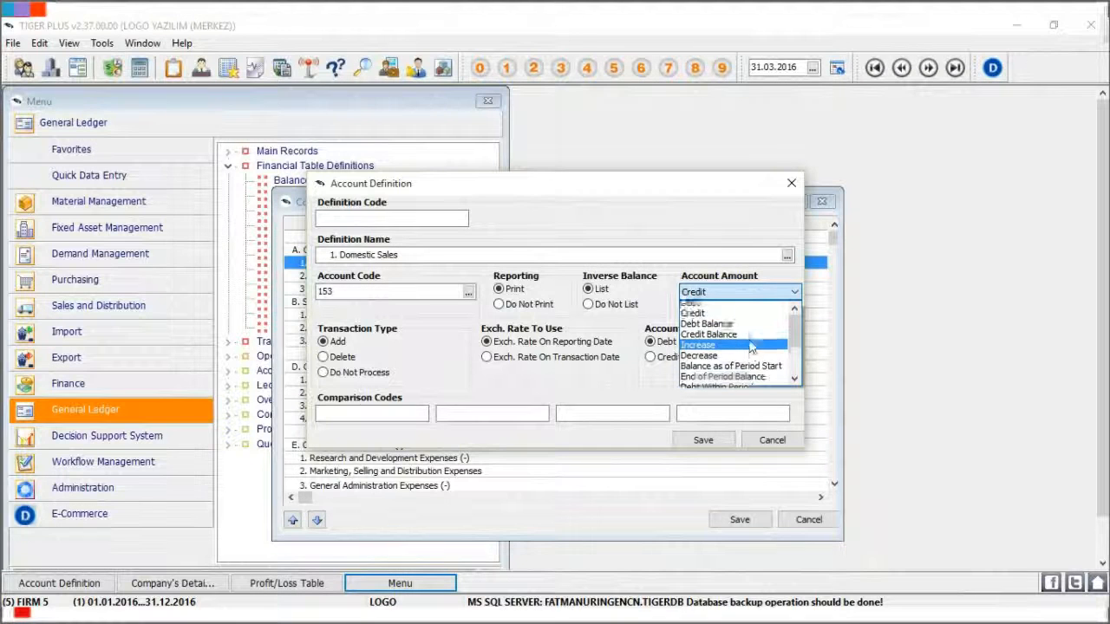
left_click(747, 303)
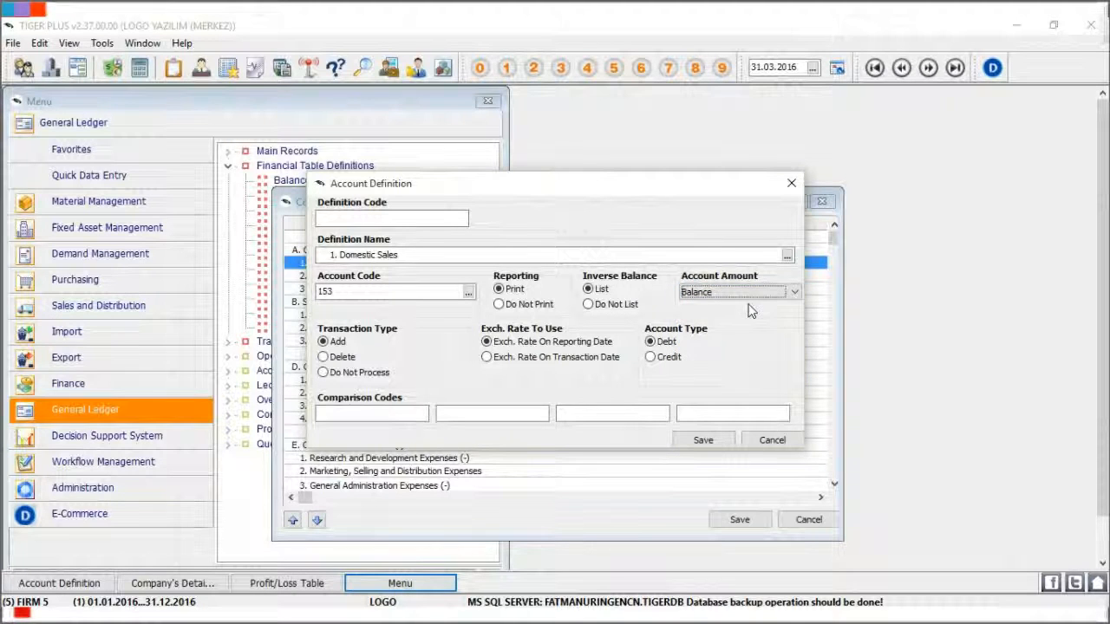
left_click(710, 442)
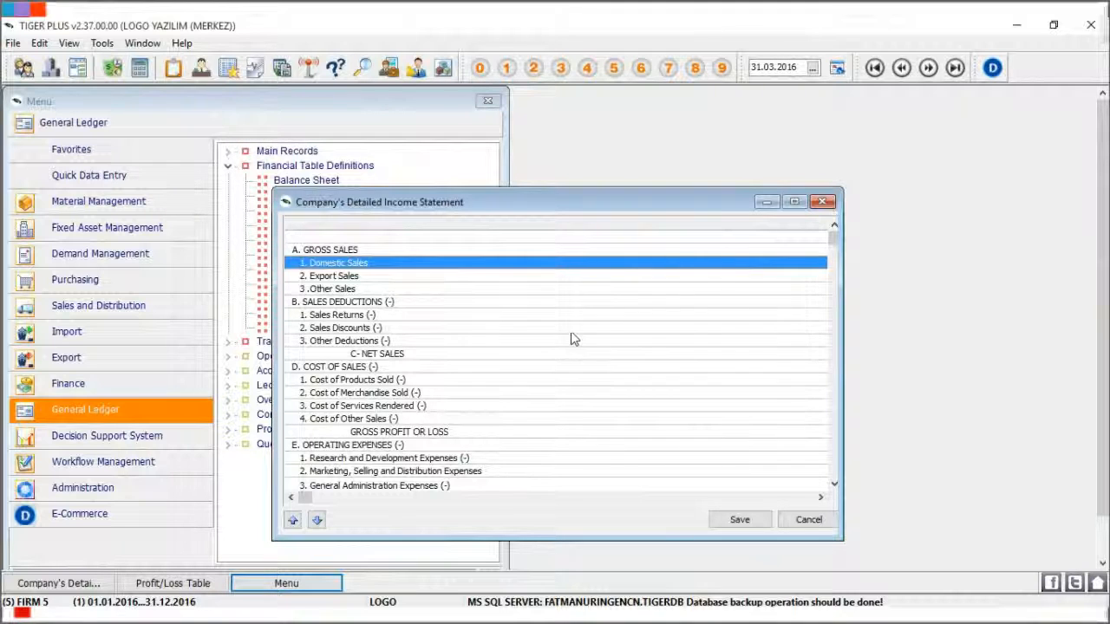
- Look through the income statement lines from Domestic Sales down to Cost of Other Sales
key("Down")
key("Down")
key("Down")
key("Down")
key("Down")
key("Down")
key("Down")
key("Down")
key("Down")
key("Down")
key("Down")
key("Down")
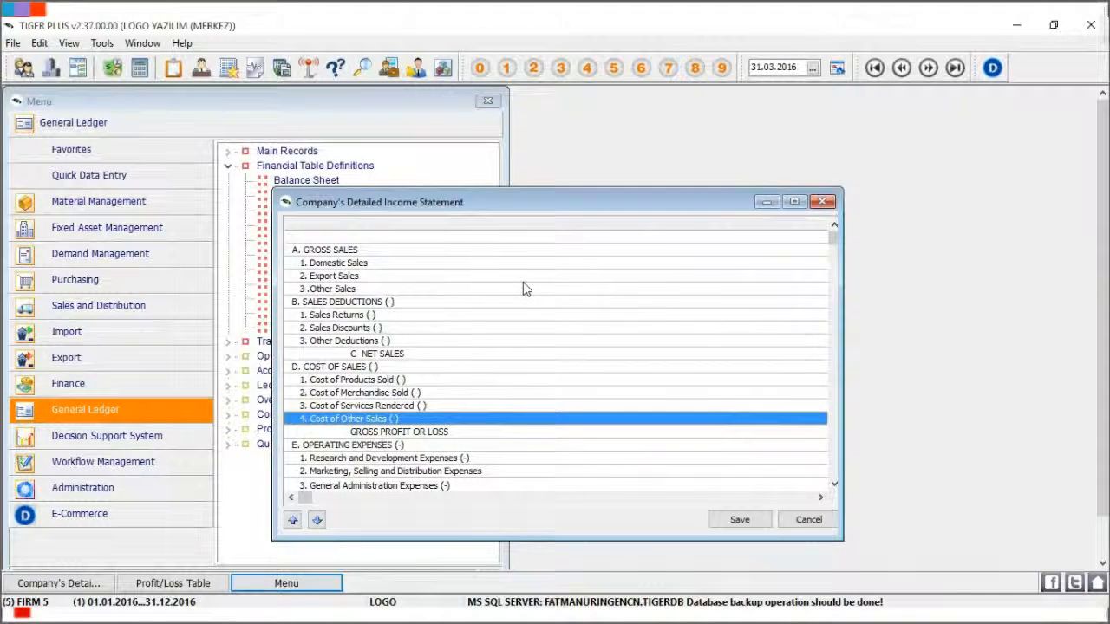
- Assign account code 120 to the 2. Export Sales line and save the table as Company's Detailed Income Statement
double_click(523, 277)
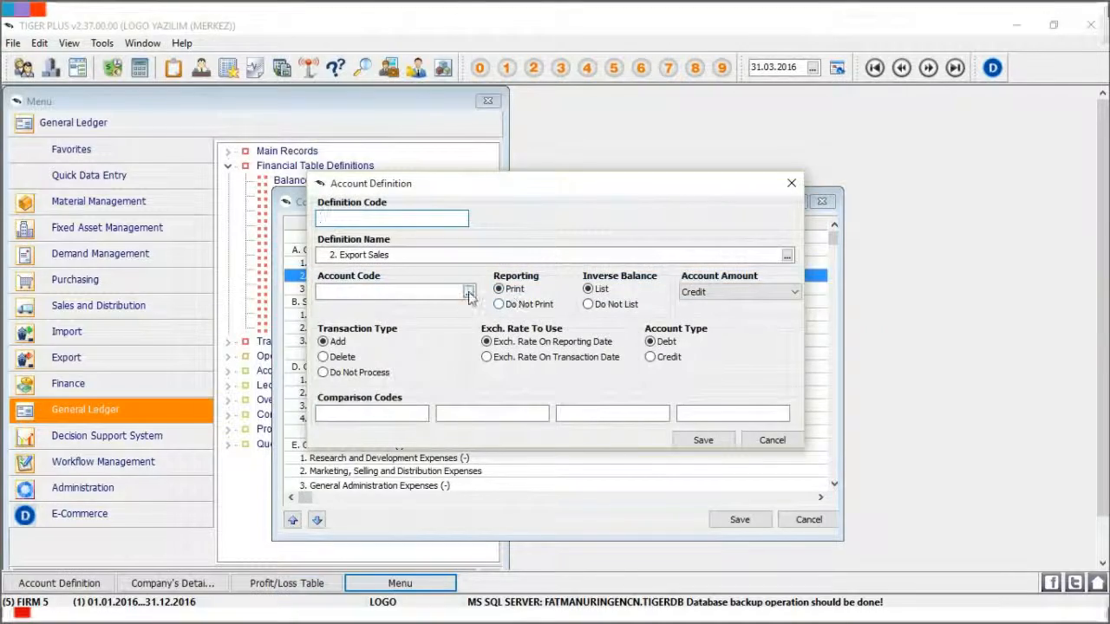
left_click(468, 292)
scroll(540, 307, "down", 5)
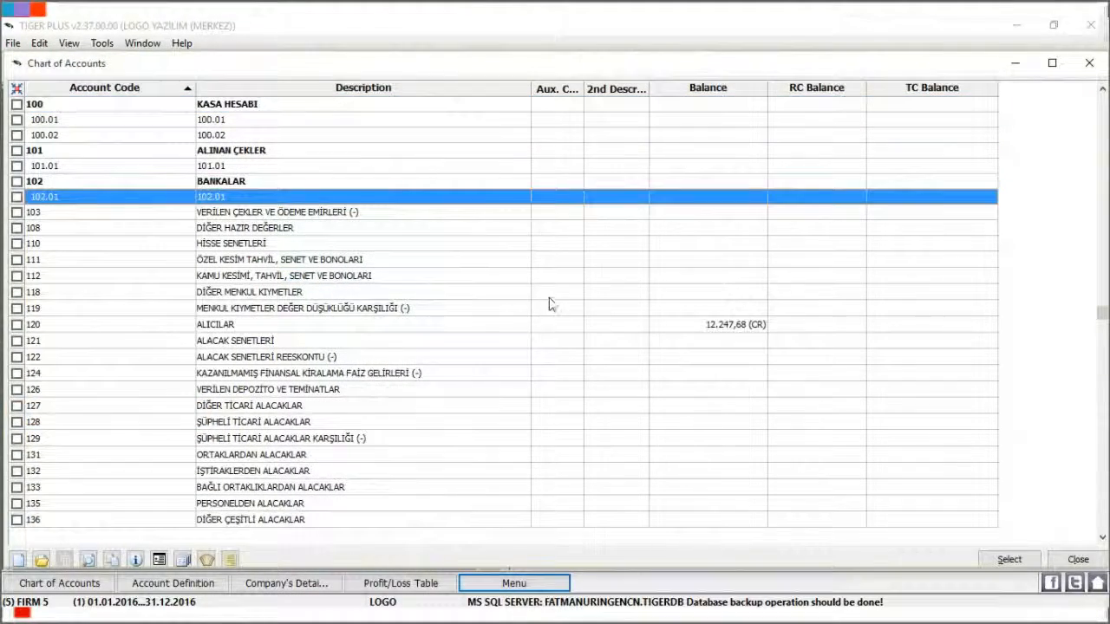
scroll(549, 303, "down", 10)
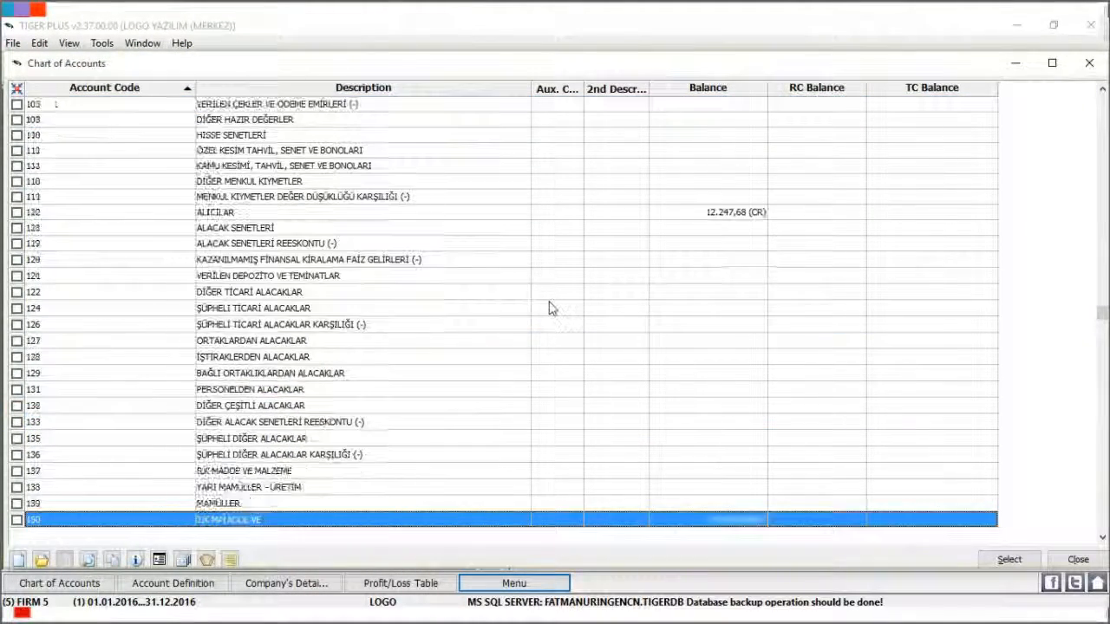
double_click(707, 215)
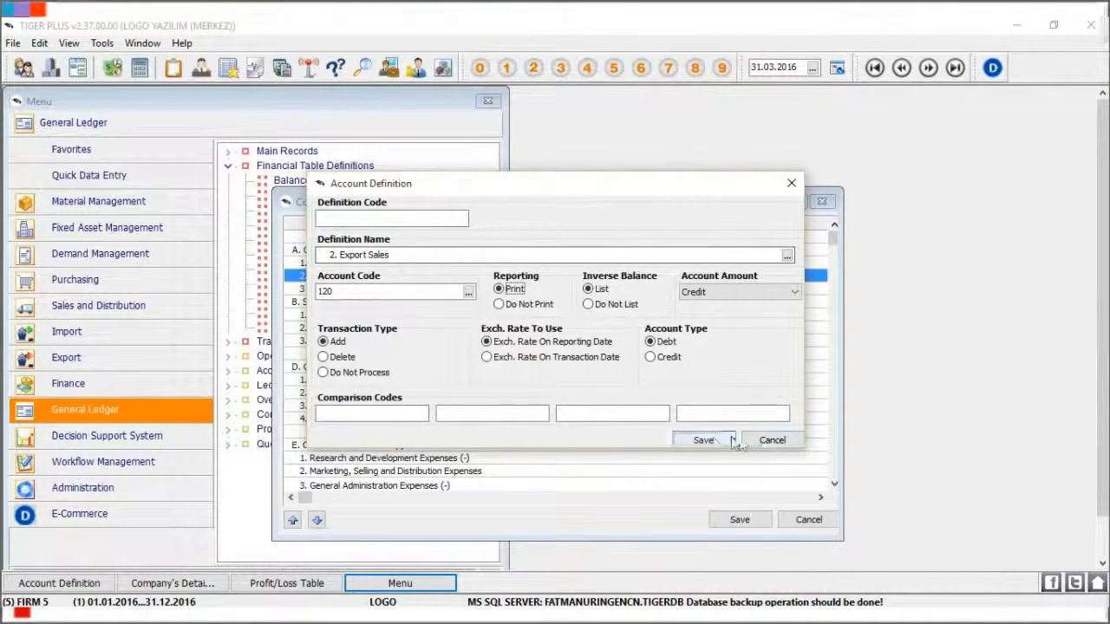
left_click(704, 441)
left_click(760, 526)
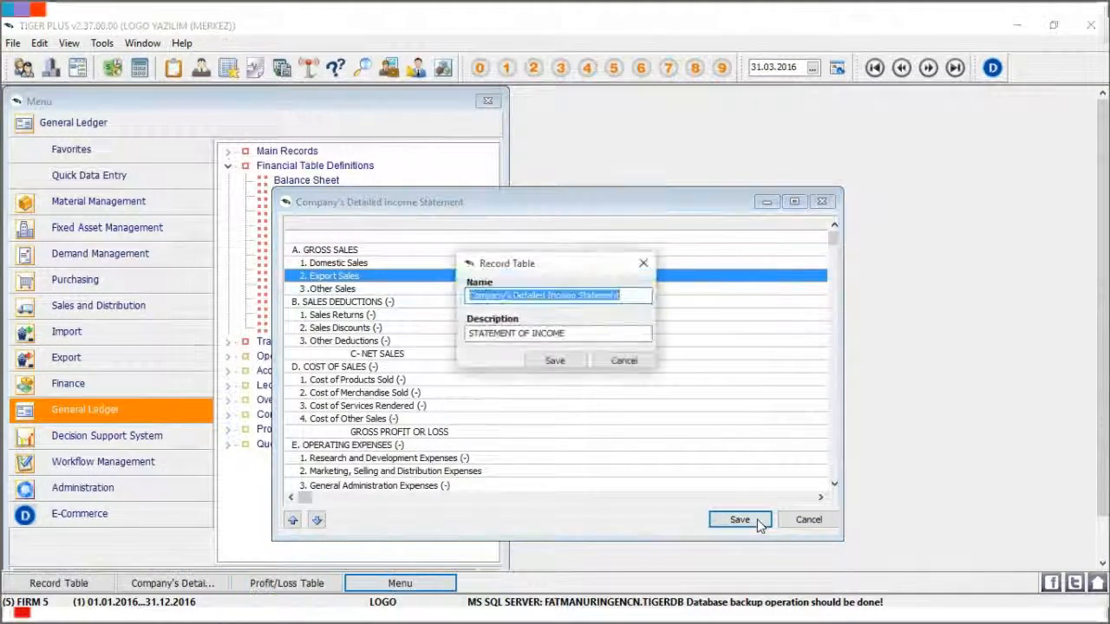
left_click(556, 360)
- Open the report for Company's Detailed Income Statement with Screen output, enable Custom Report Design and open its layout list
left_click(444, 286)
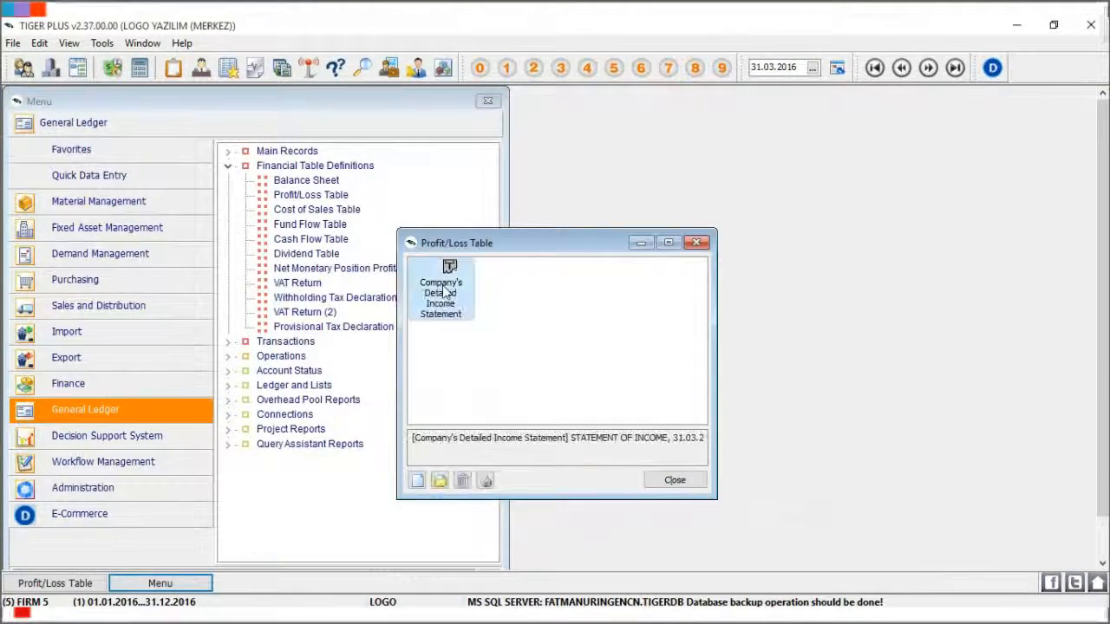
right_click(444, 286)
left_click(546, 483)
left_click(245, 130)
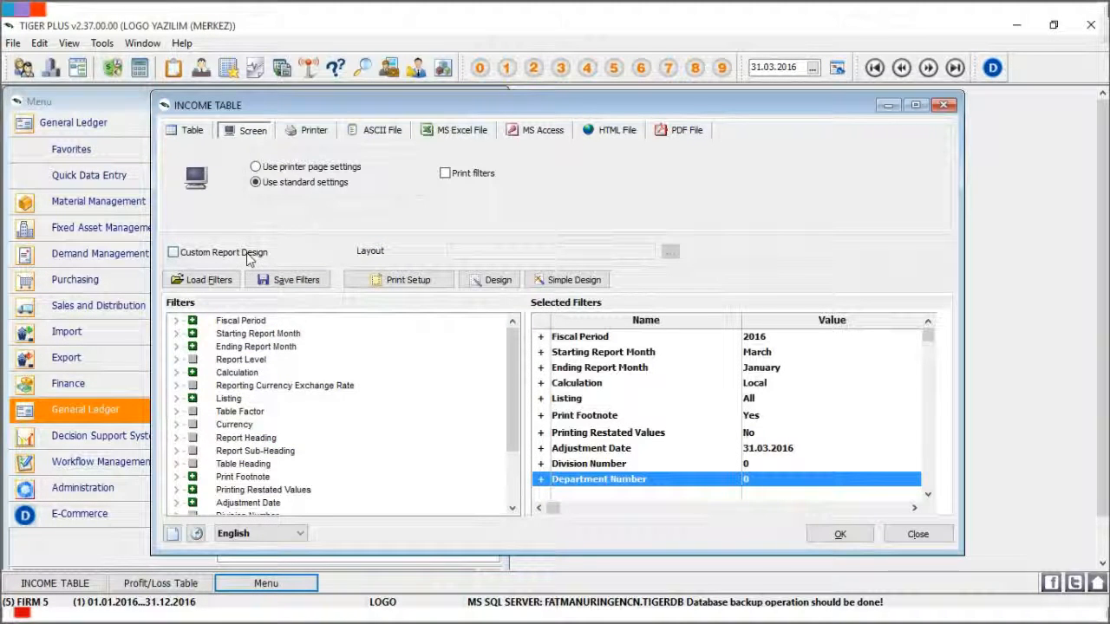
left_click(250, 252)
left_click(669, 251)
- Create a new report layout, save it as New Report Design [INCOME TABLE] and select it for the report
right_click(526, 242)
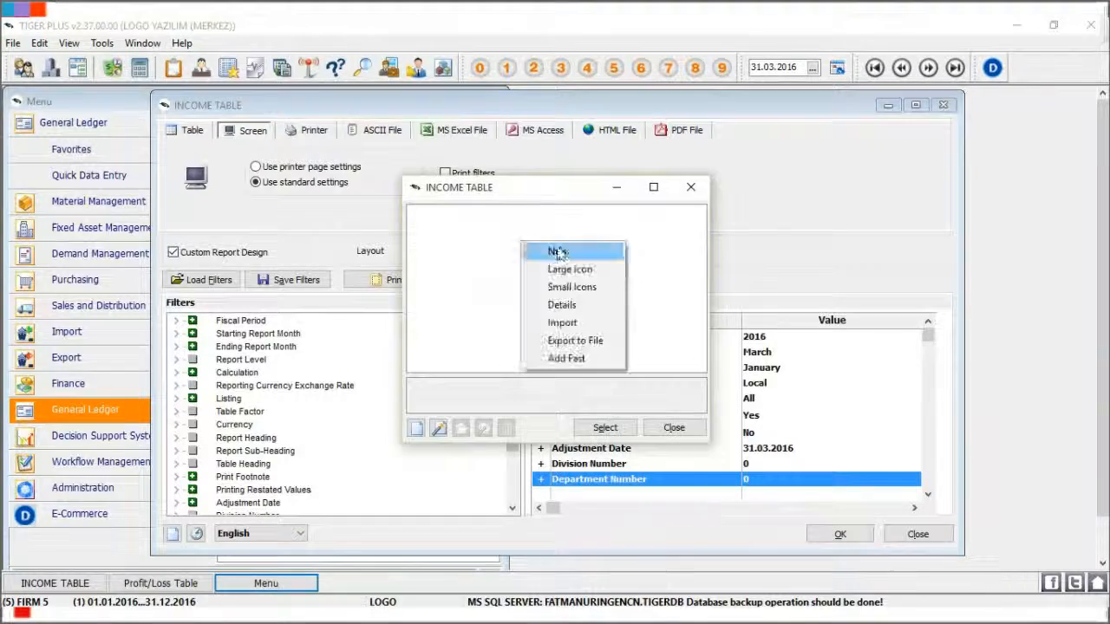
left_click(557, 251)
left_click(475, 333)
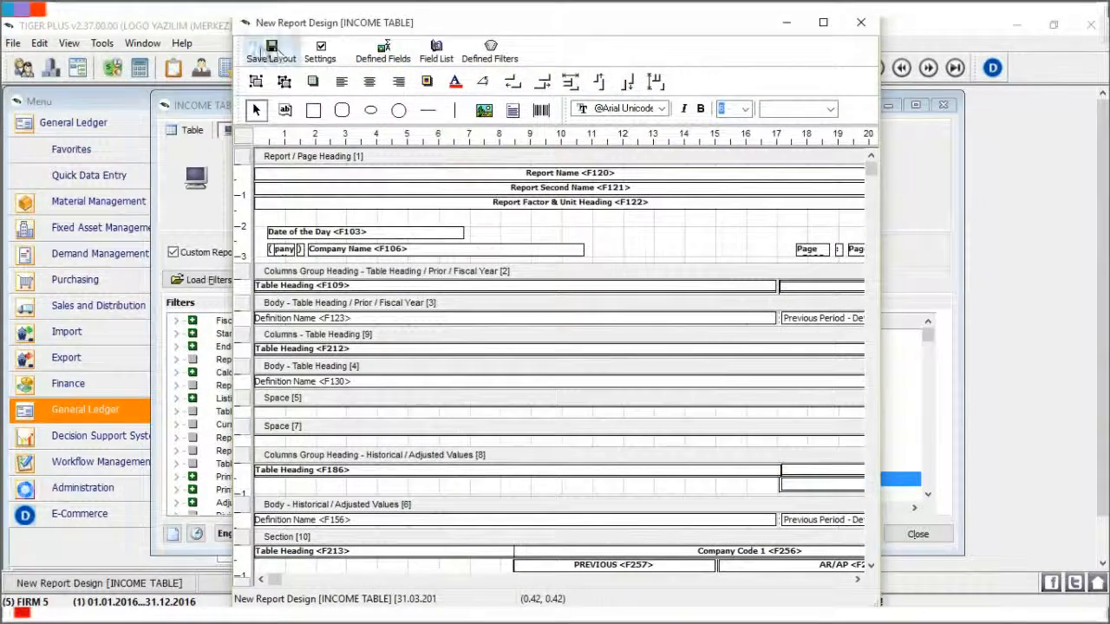
left_click(270, 52)
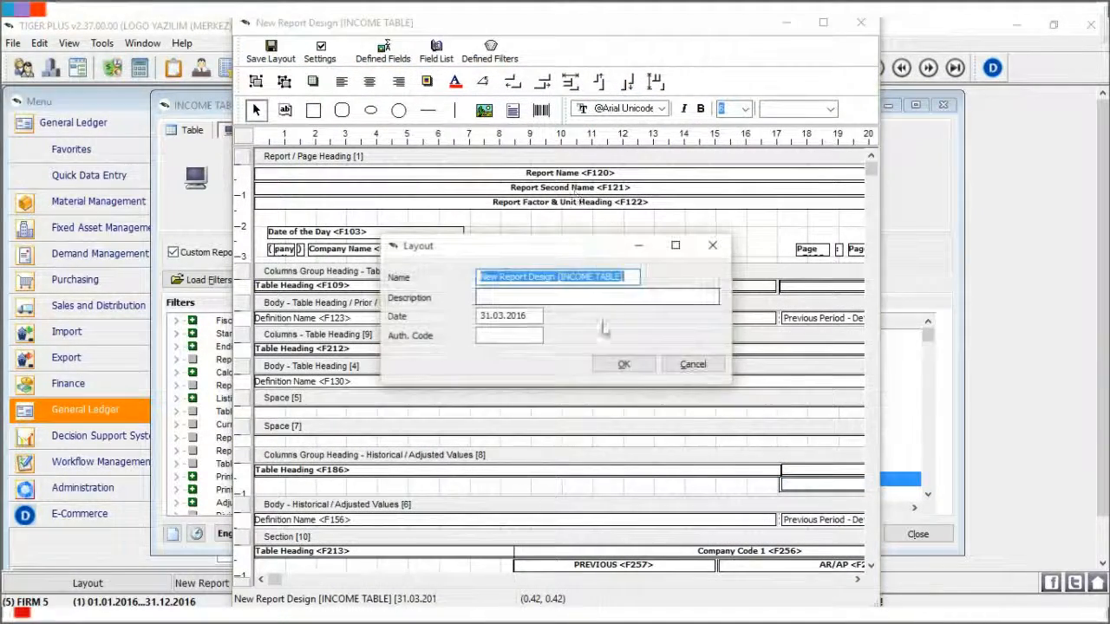
left_click(623, 364)
left_click(861, 22)
double_click(430, 224)
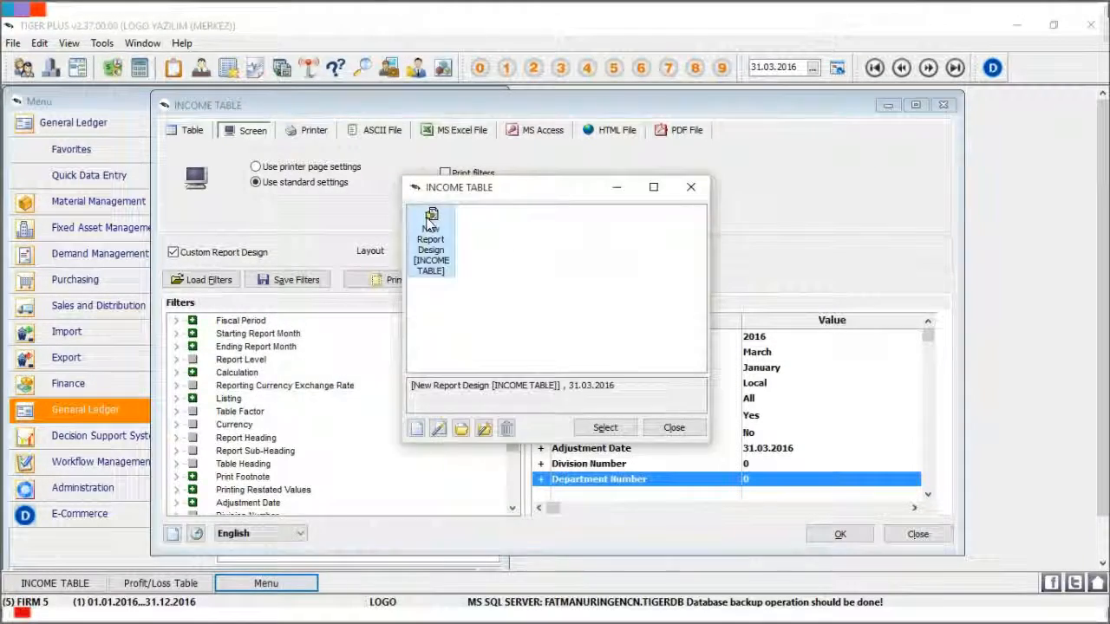
- Run the income statement report, view its first page maximized, and close the report and the Profit/Loss Table list
left_click(848, 538)
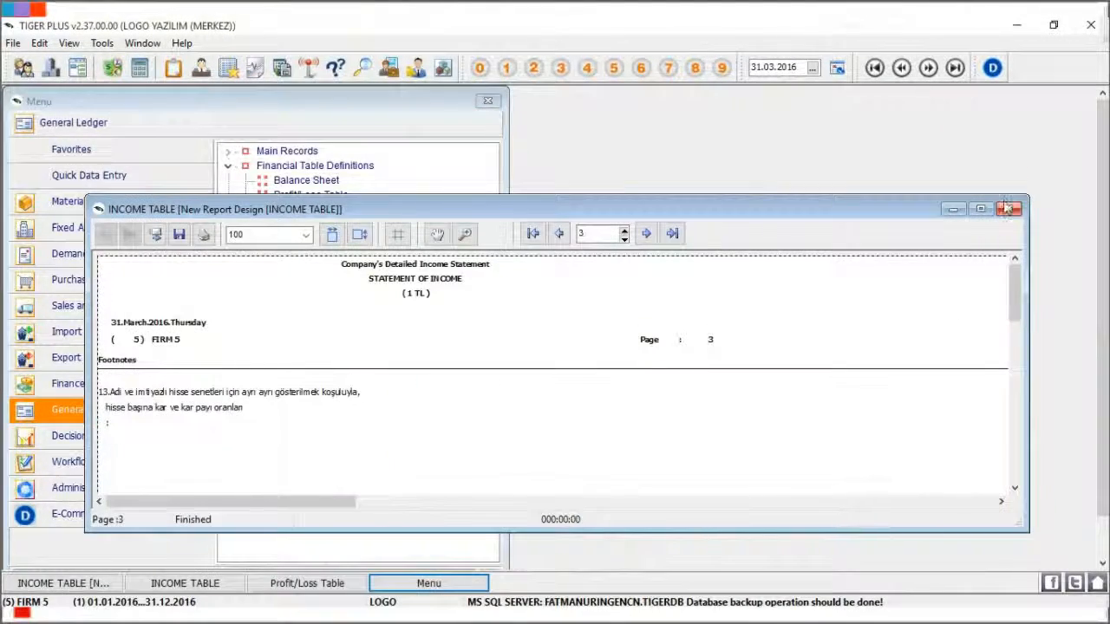
left_click(980, 209)
left_click(443, 99)
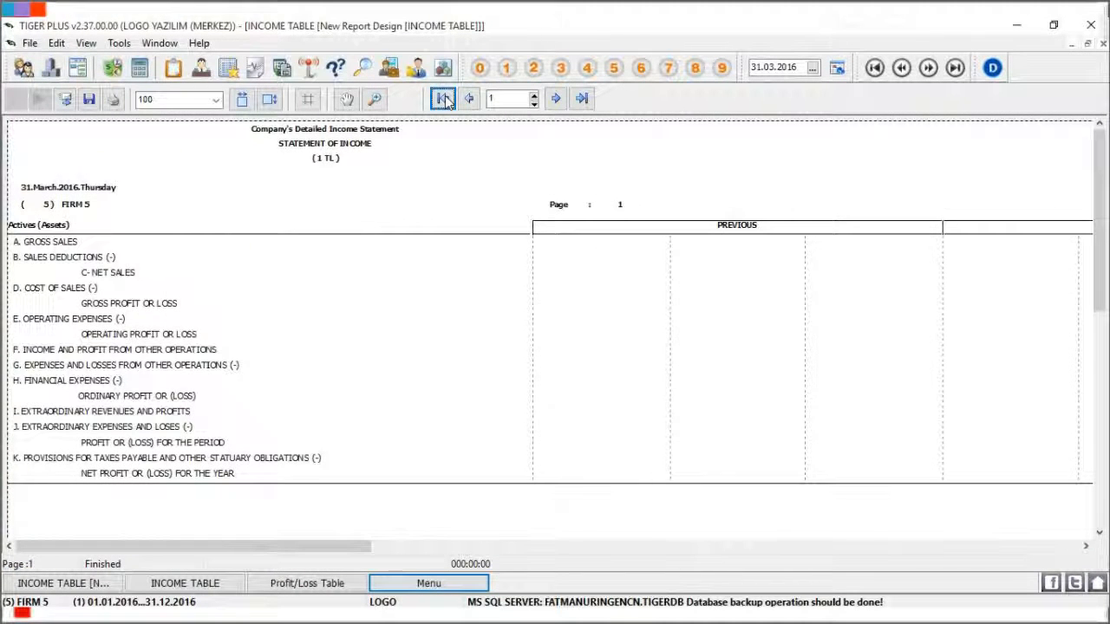
left_click_drag(887, 342, 872, 322)
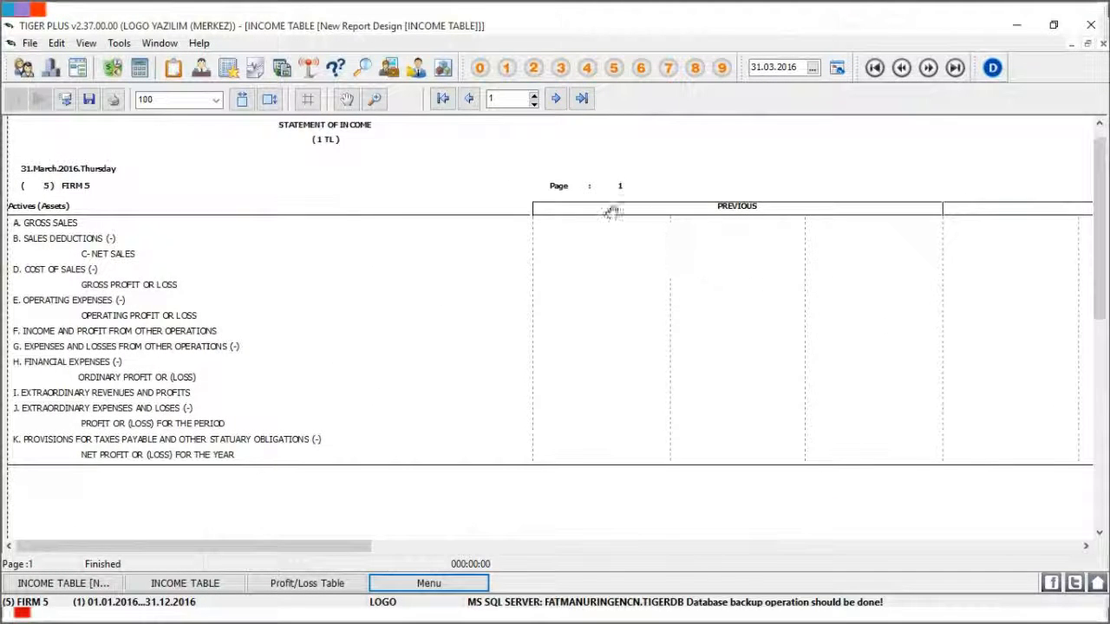
left_click(556, 99)
left_click(1101, 43)
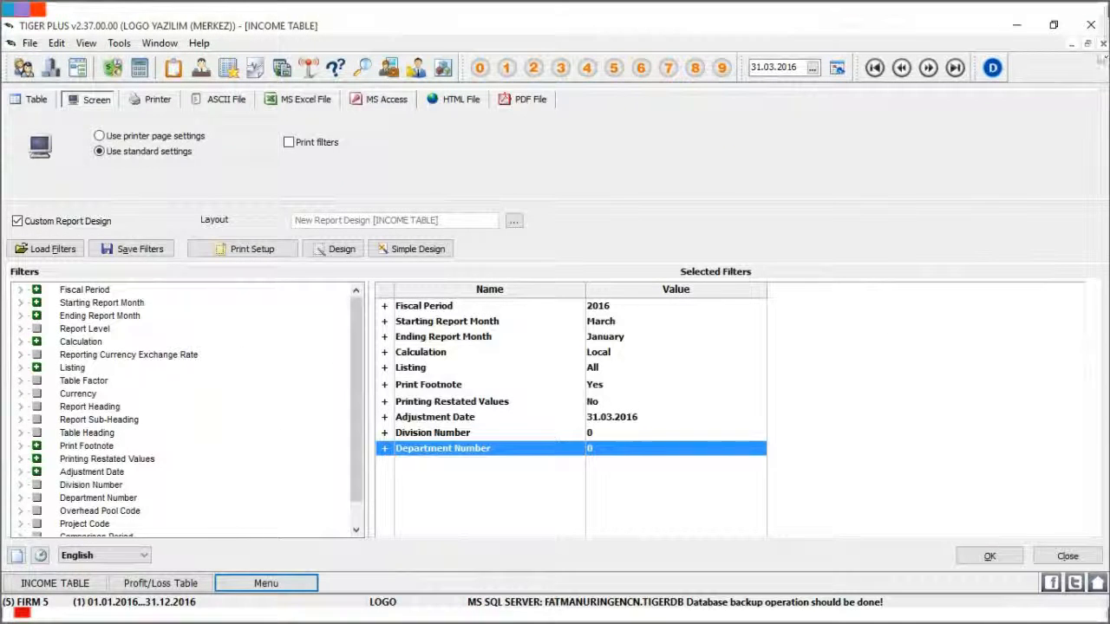
left_click(1102, 44)
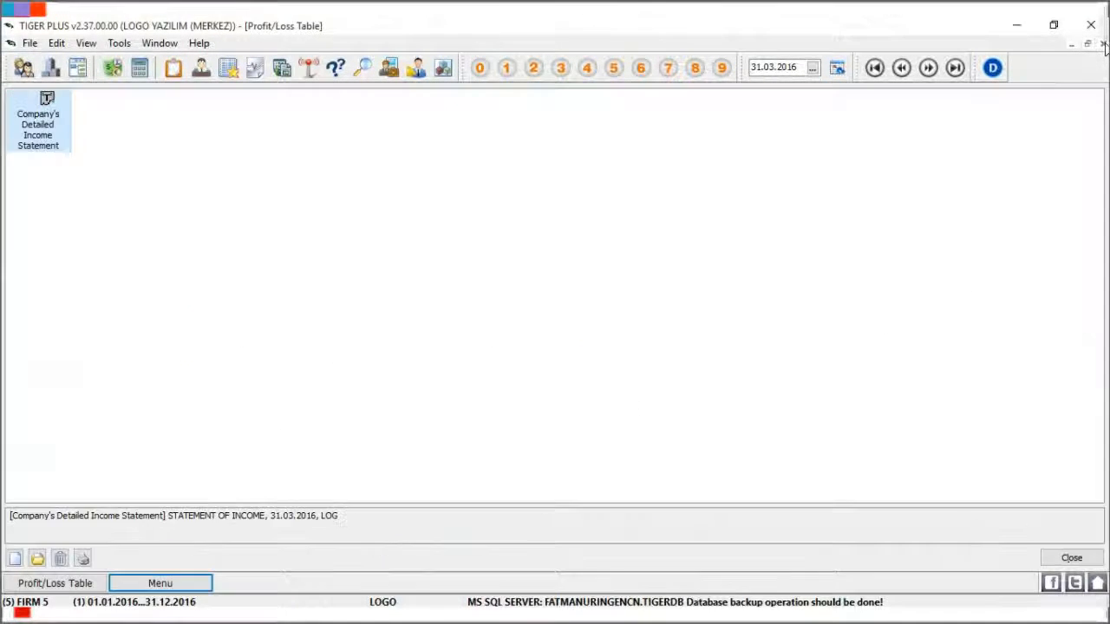
left_click(1050, 560)
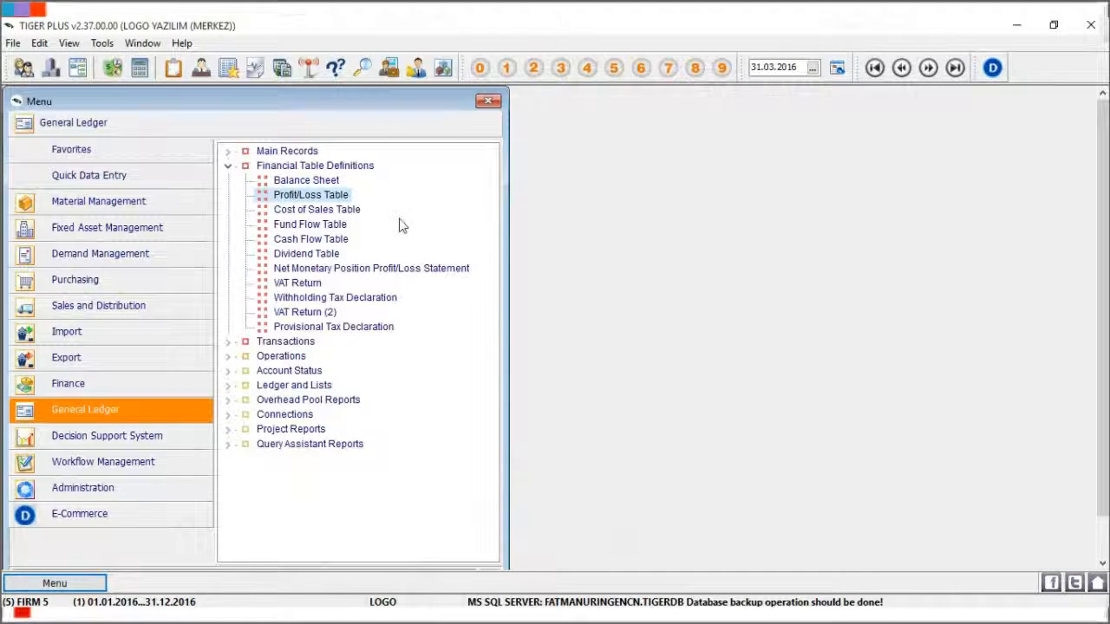
- Collapse Financial Table Definitions and open the Sales Invoices list in Sales and Distribution, maximized
left_click(228, 166)
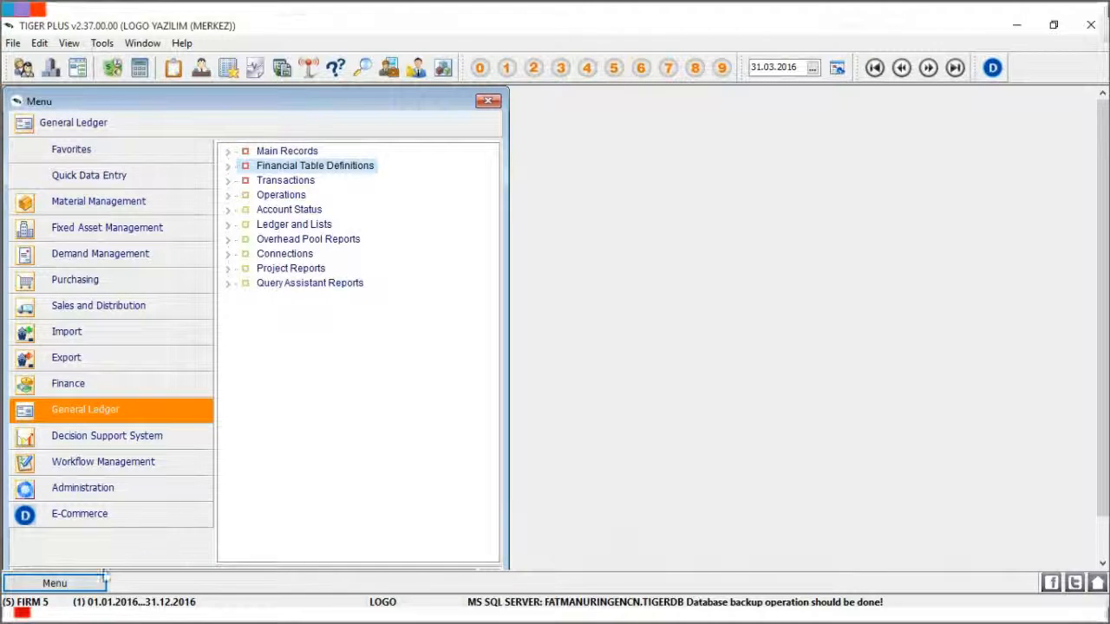
left_click(98, 201)
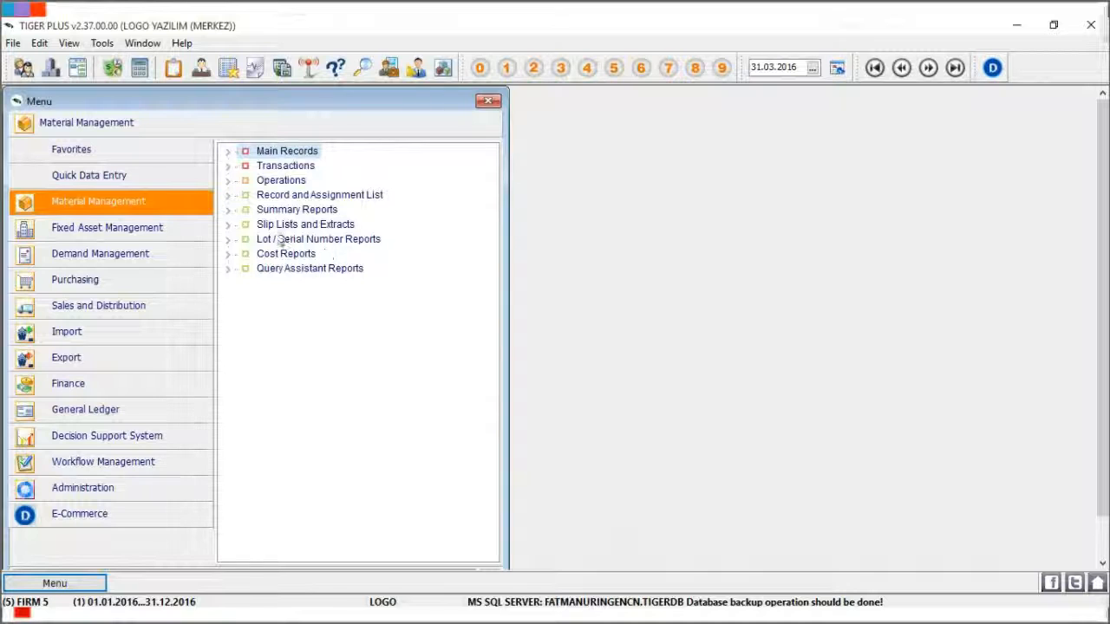
left_click(123, 307)
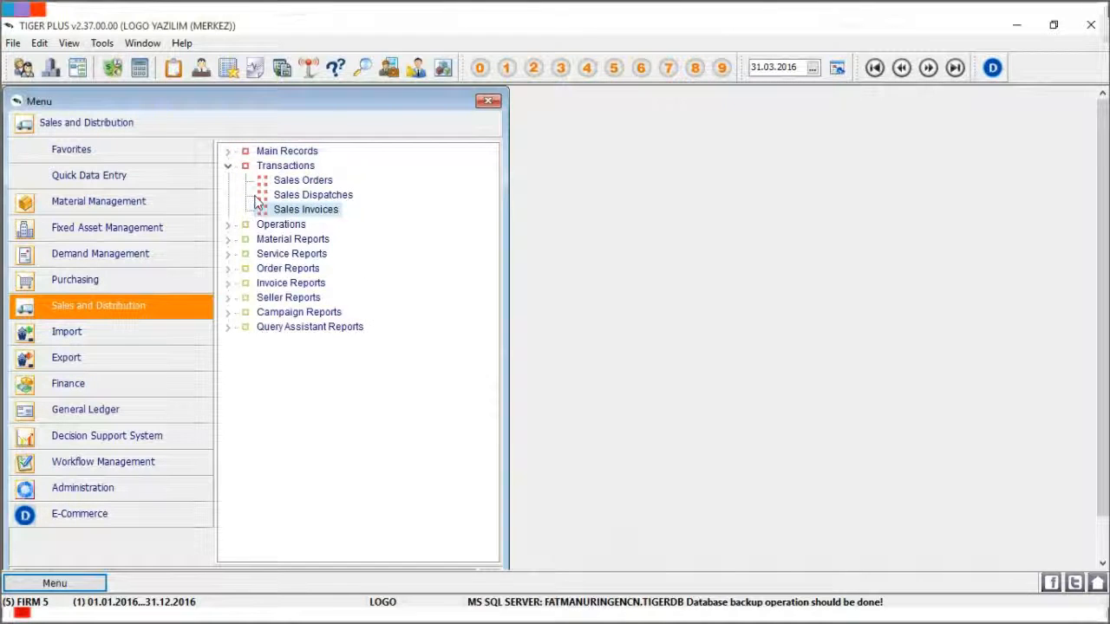
double_click(305, 210)
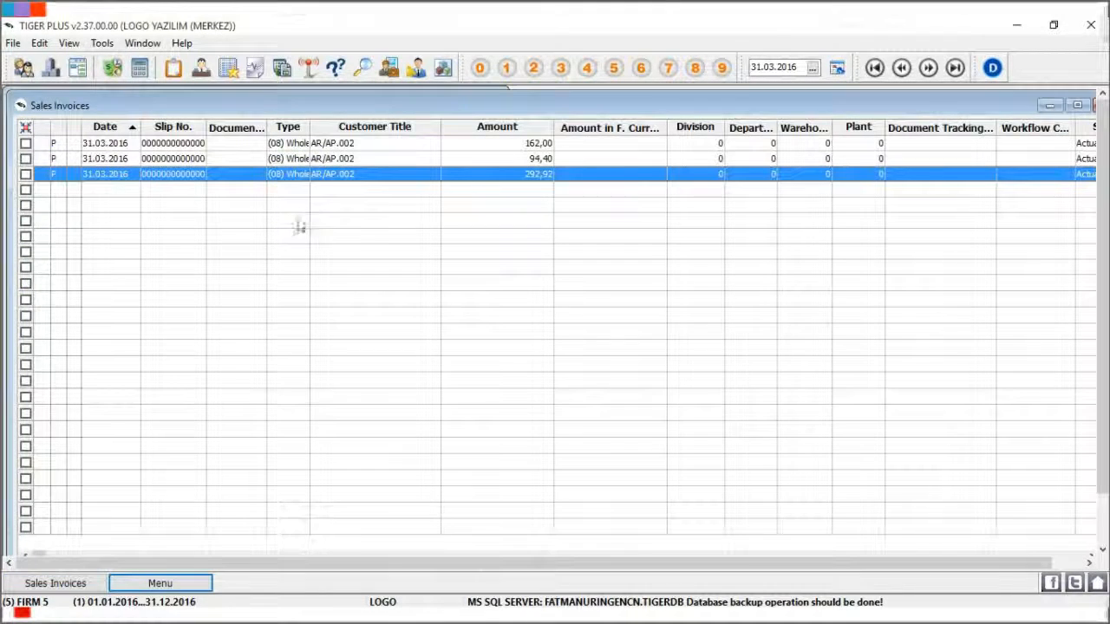
double_click(391, 106)
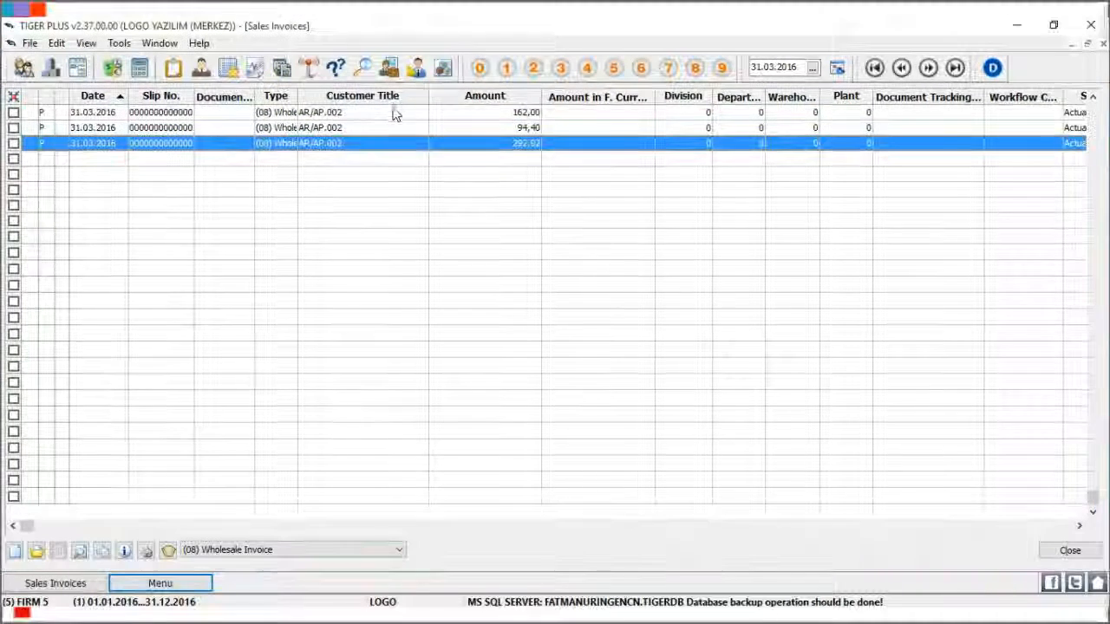
- View the CGS G/L codes of the last sales invoice with the Description column widened, and close without saving
right_click(338, 149)
left_click(430, 203)
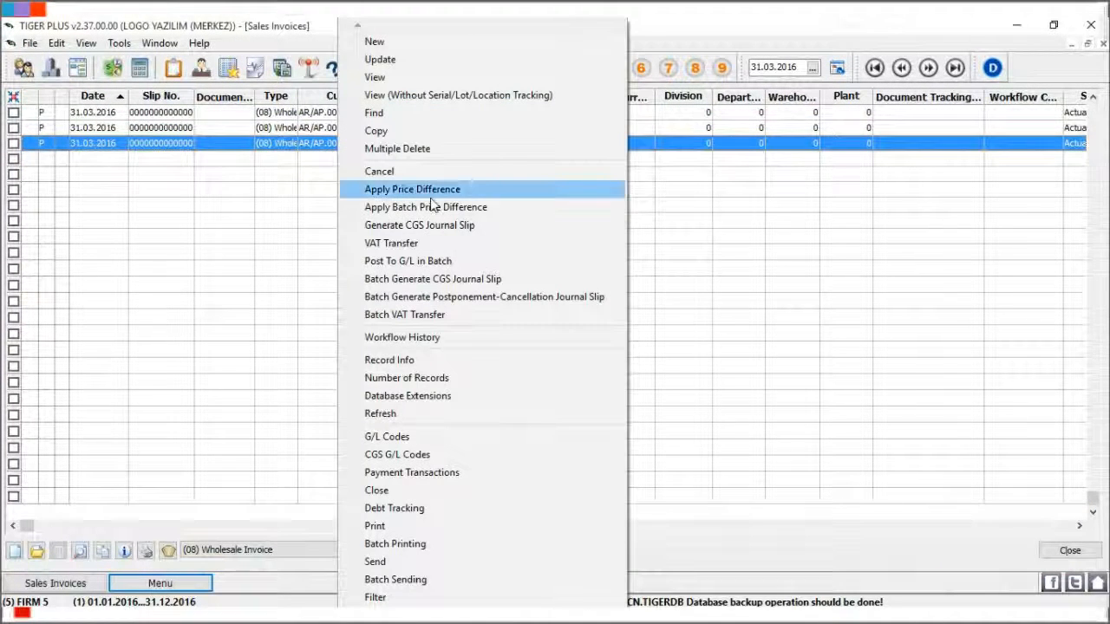
left_click(564, 460)
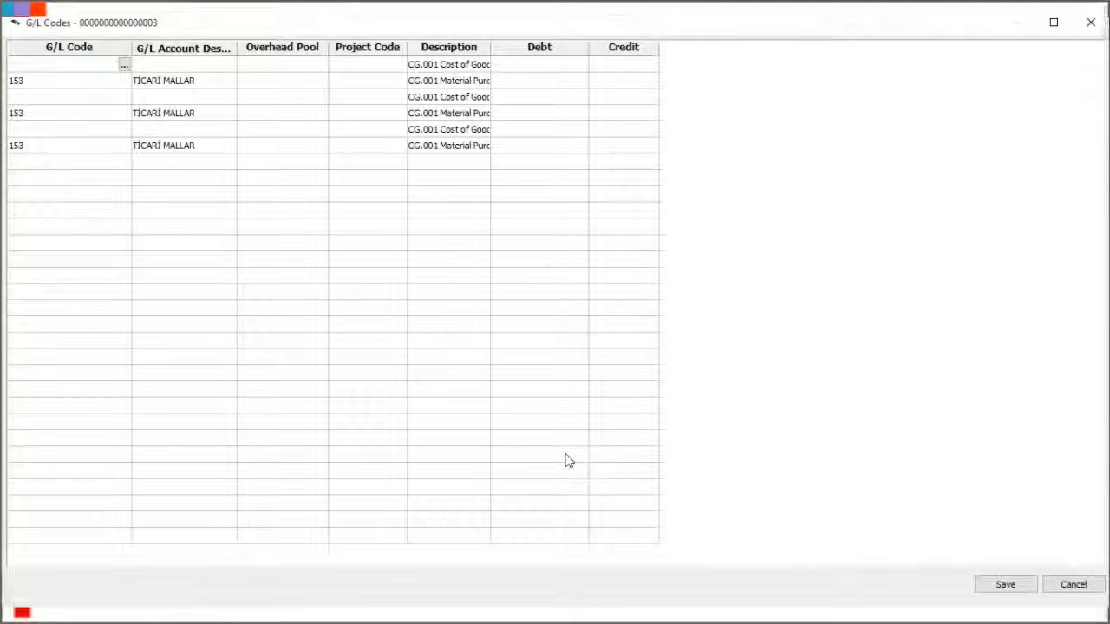
left_click_drag(490, 46, 676, 46)
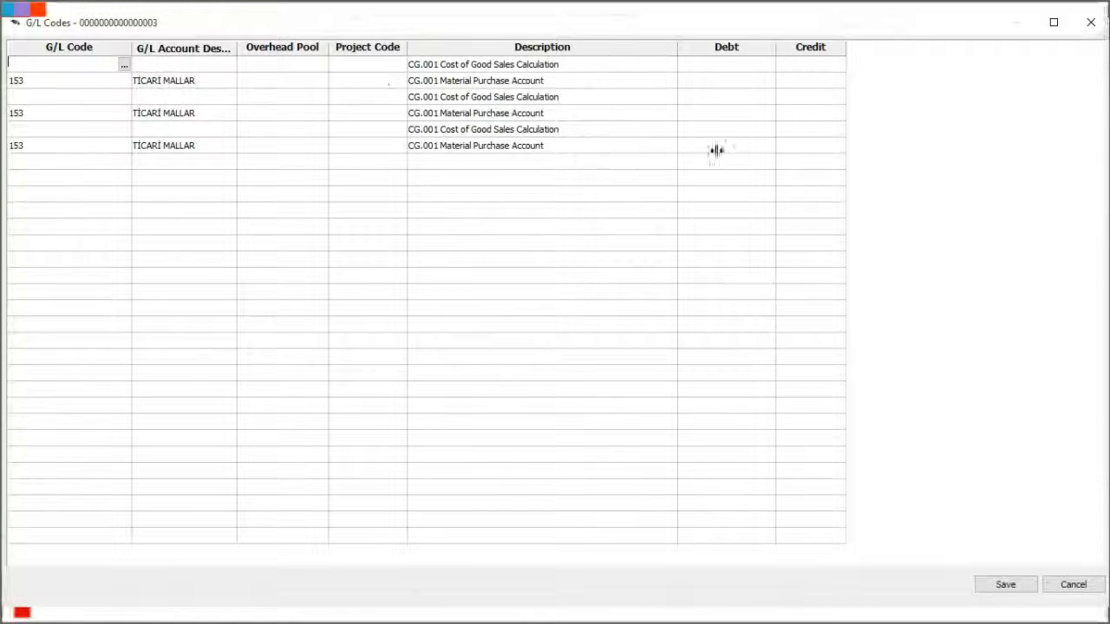
left_click(1071, 585)
left_click(1070, 552)
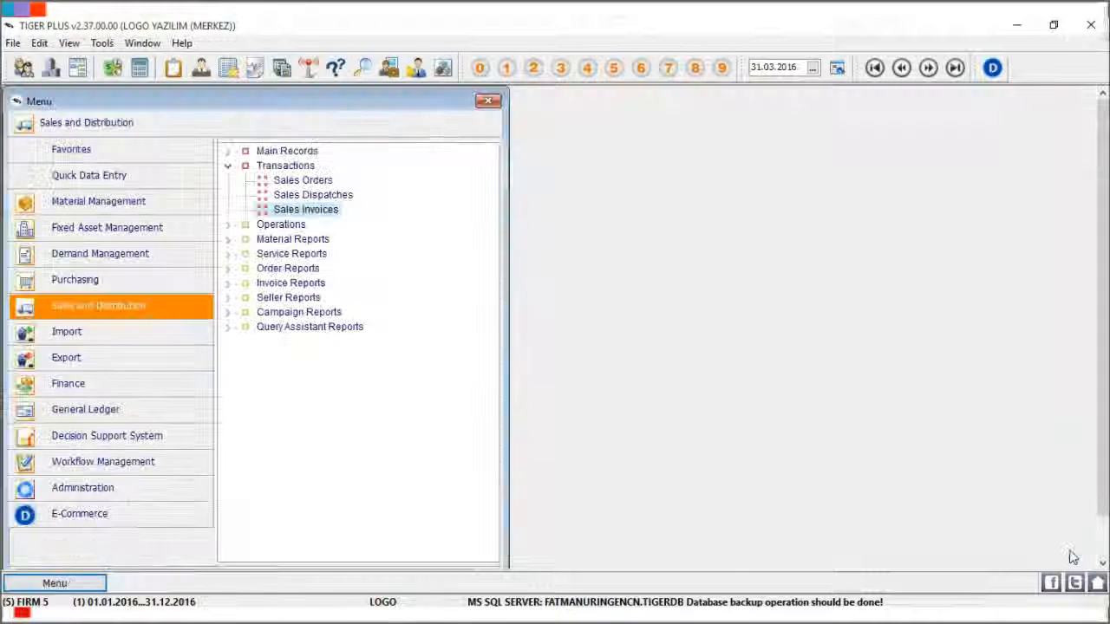
- Collapse Account Status in General Ledger and open the G/L Connection Codes from Main Records, maximized
left_click(85, 410)
left_click(228, 152)
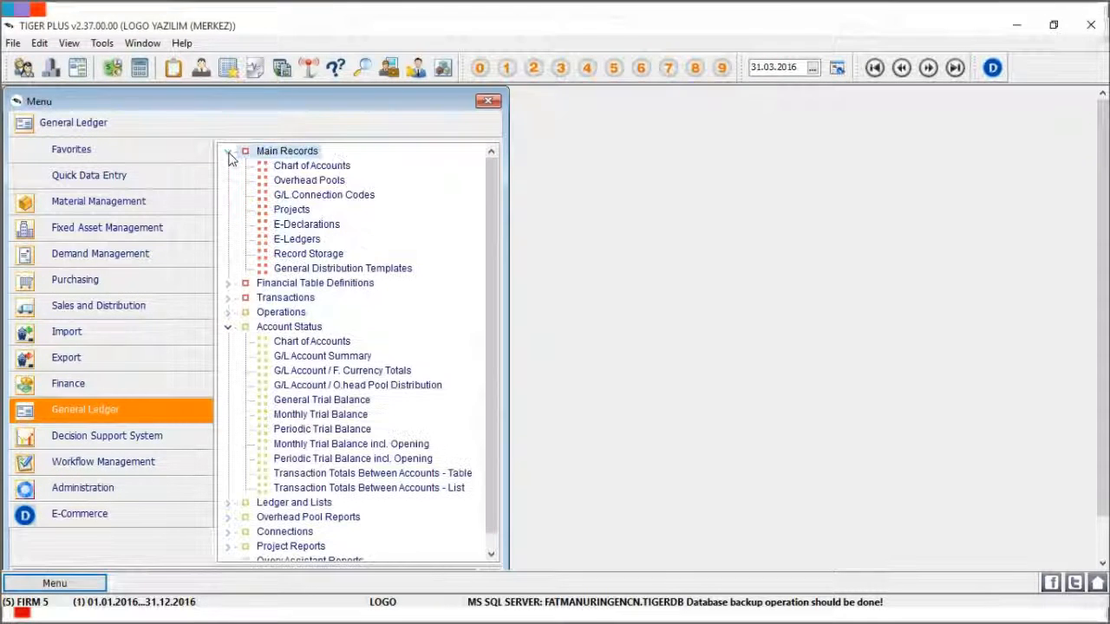
left_click(228, 326)
double_click(330, 195)
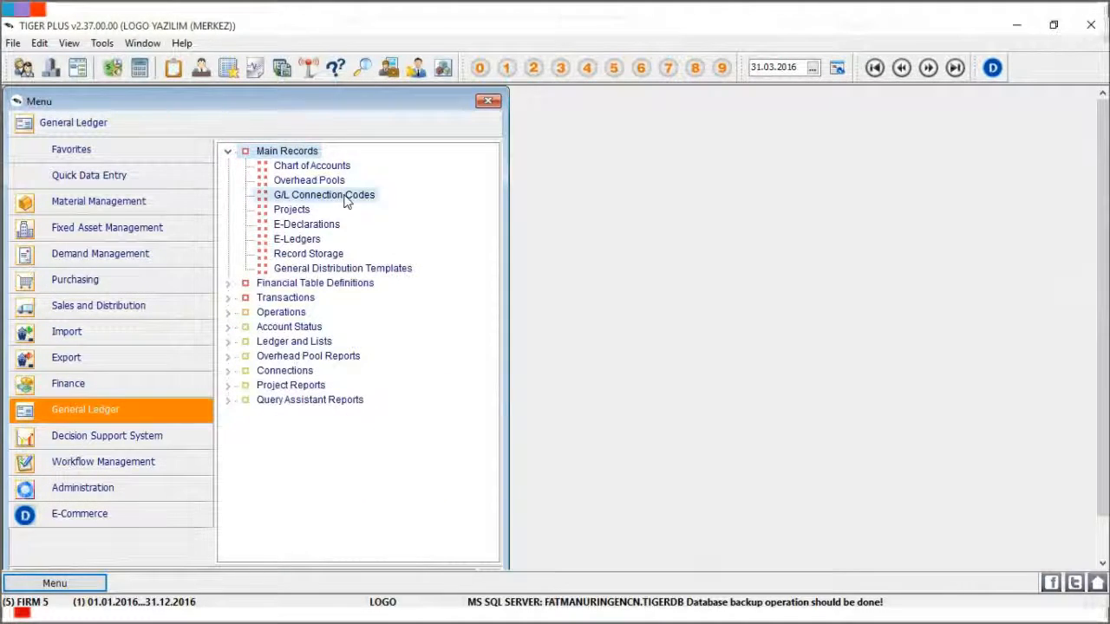
double_click(520, 111)
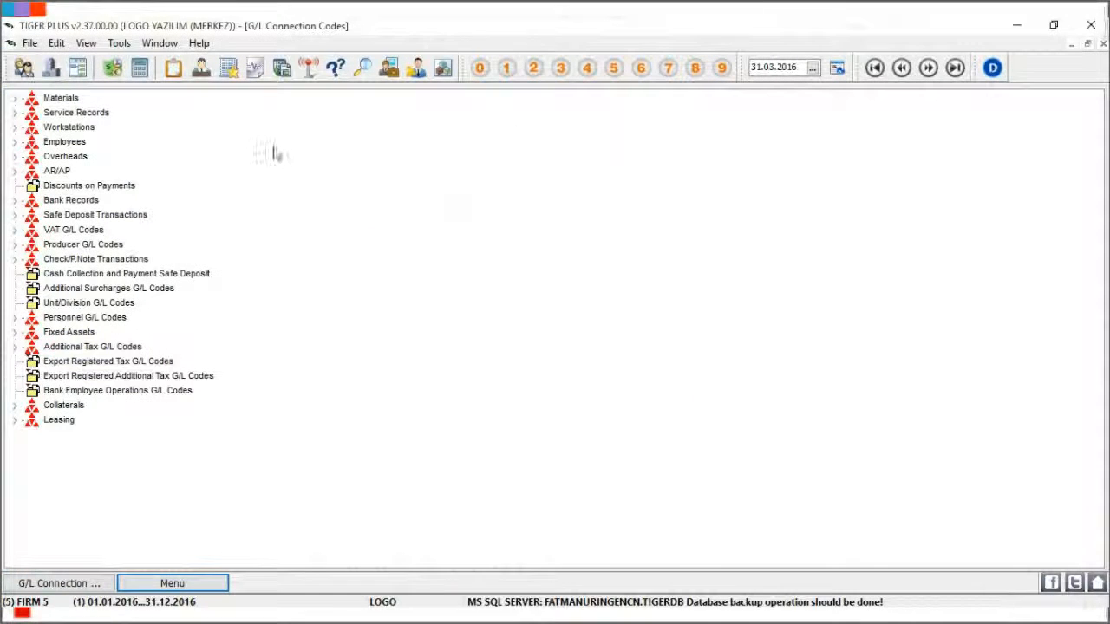
- Open the Cost of Good Sales G/L Codes list under Materials and maximize it
left_click(17, 98)
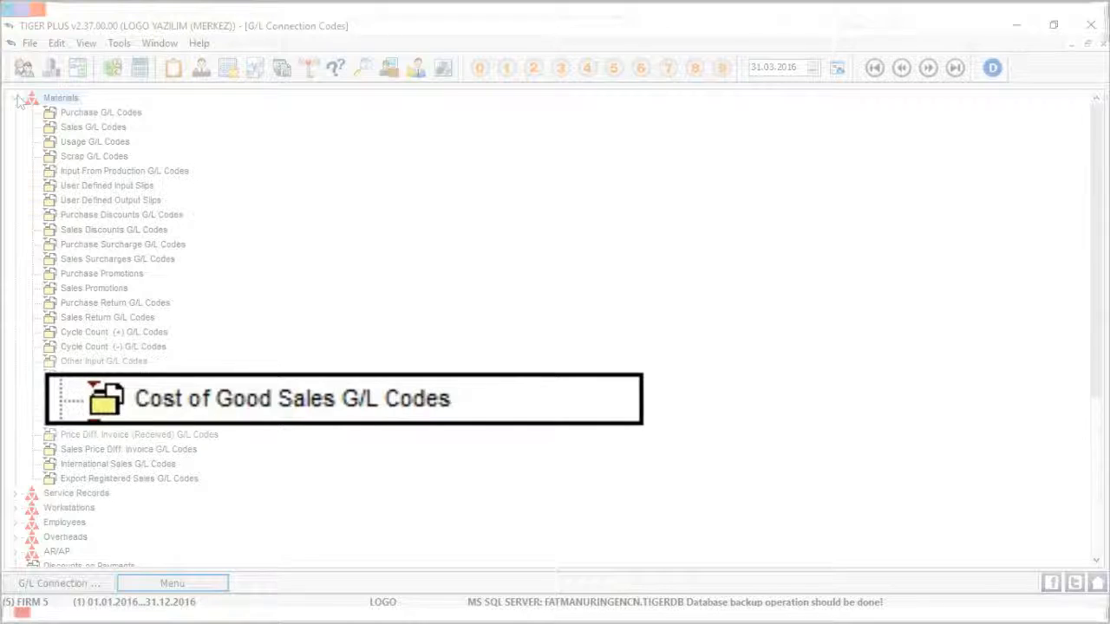
double_click(168, 406)
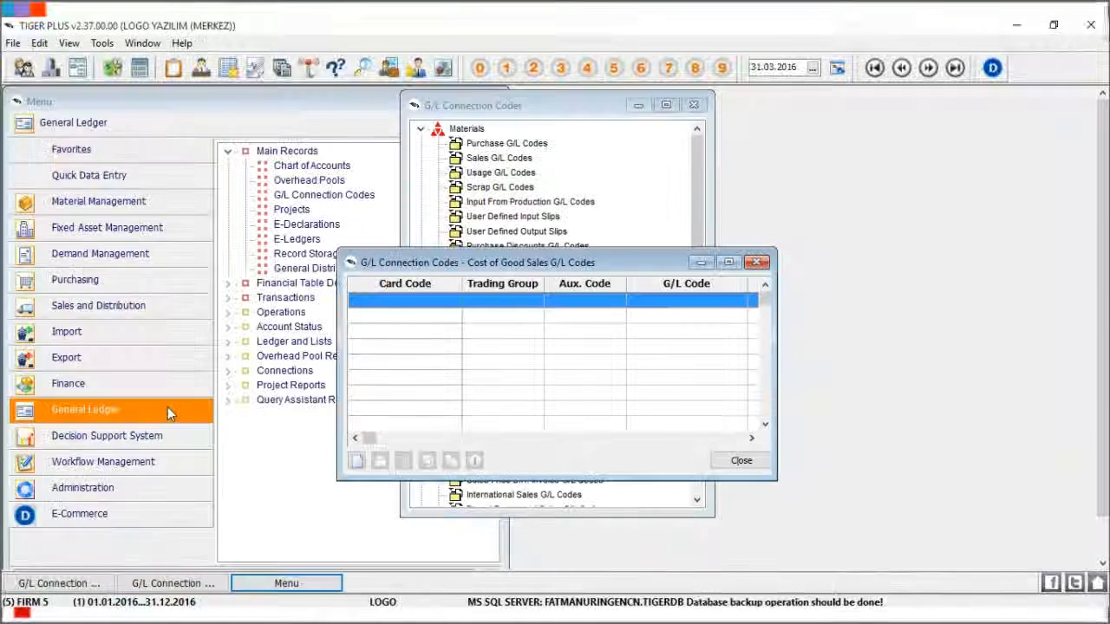
double_click(579, 263)
- Add a Cost of Good Sales record with G/L Code 157, save it, and close the connection code windows
right_click(351, 168)
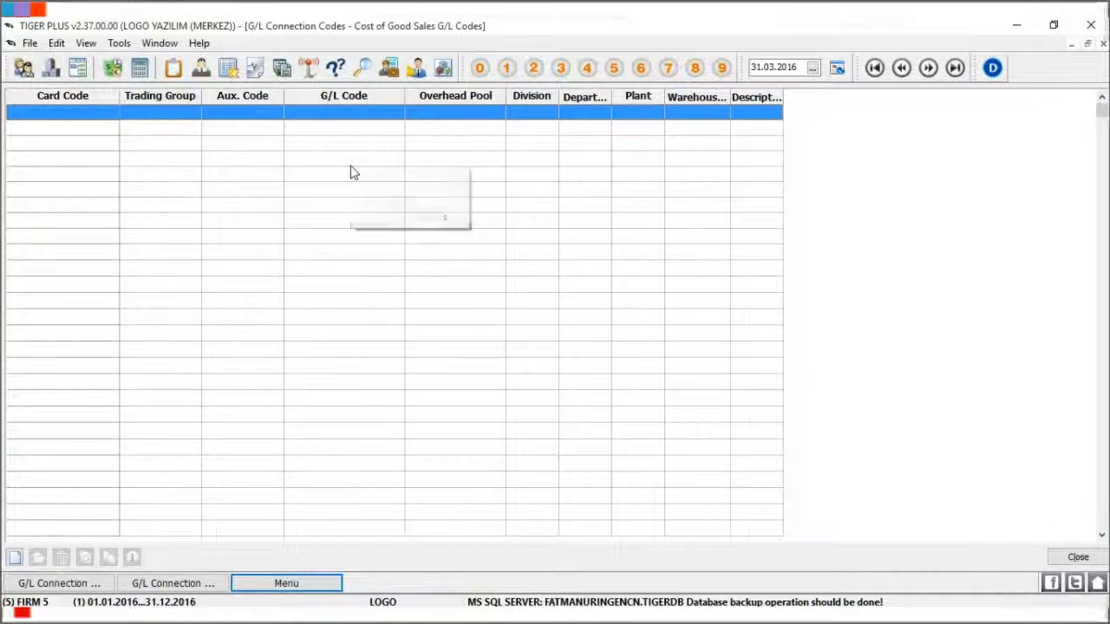
left_click(397, 179)
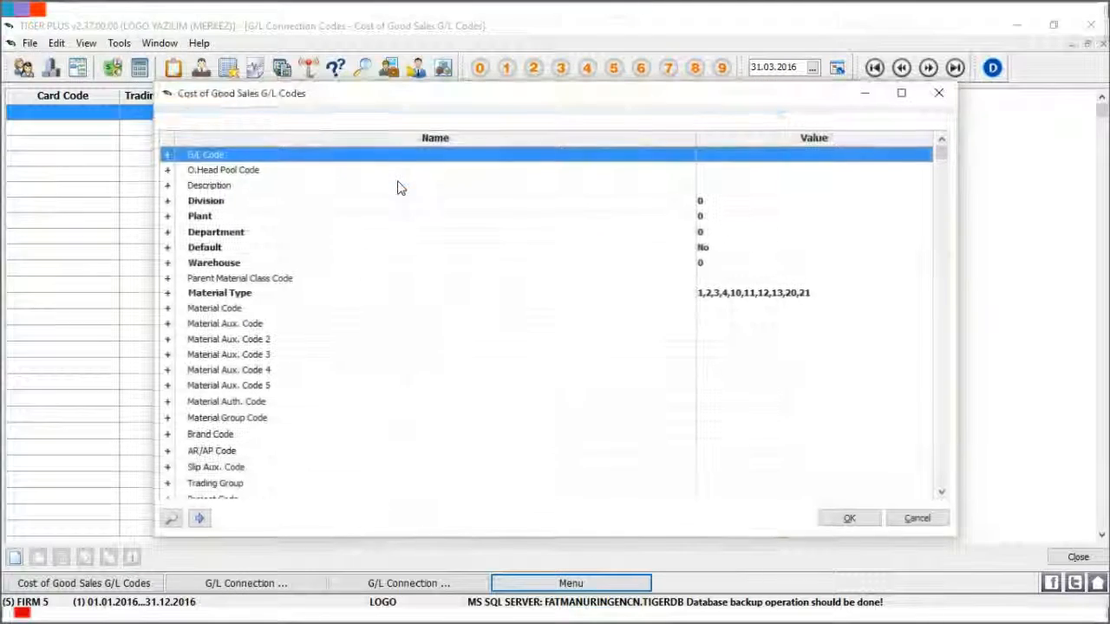
double_click(746, 165)
left_click(593, 318)
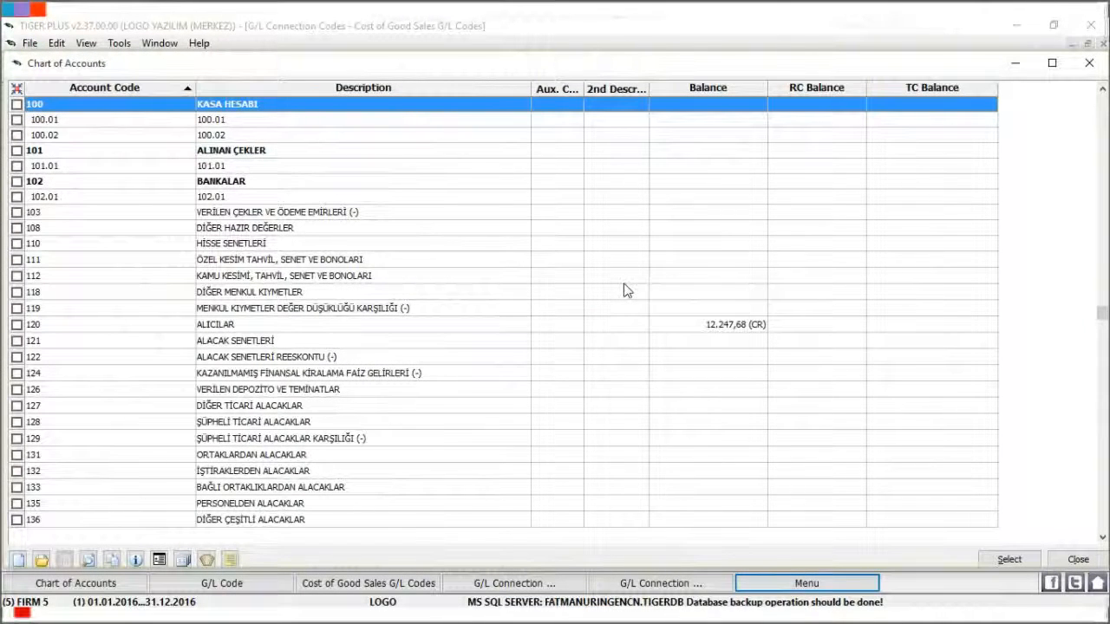
type("17")
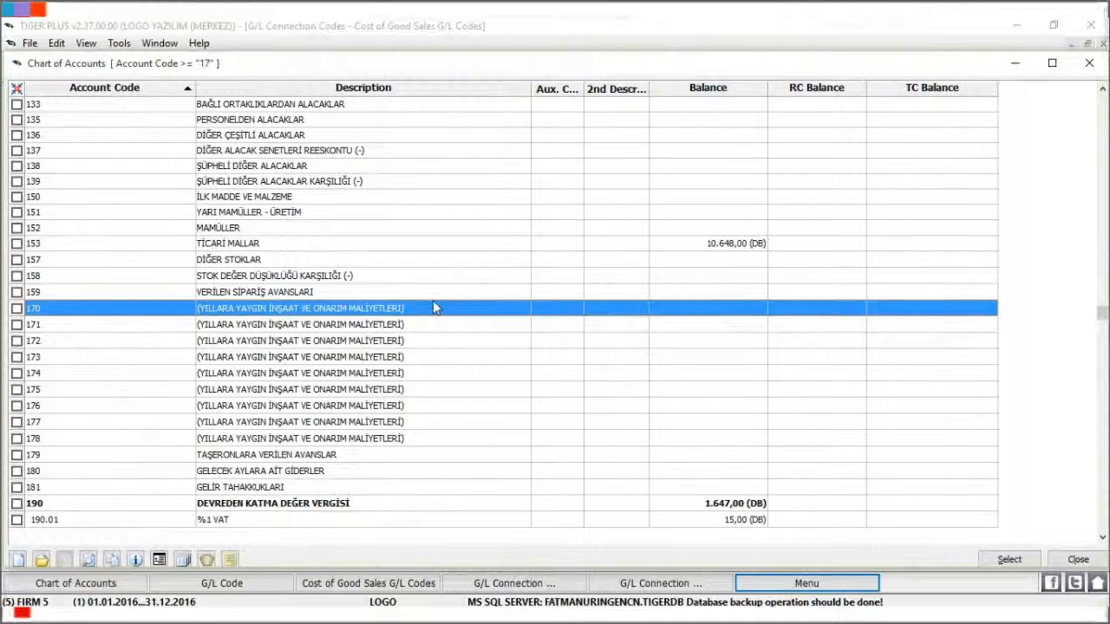
double_click(406, 259)
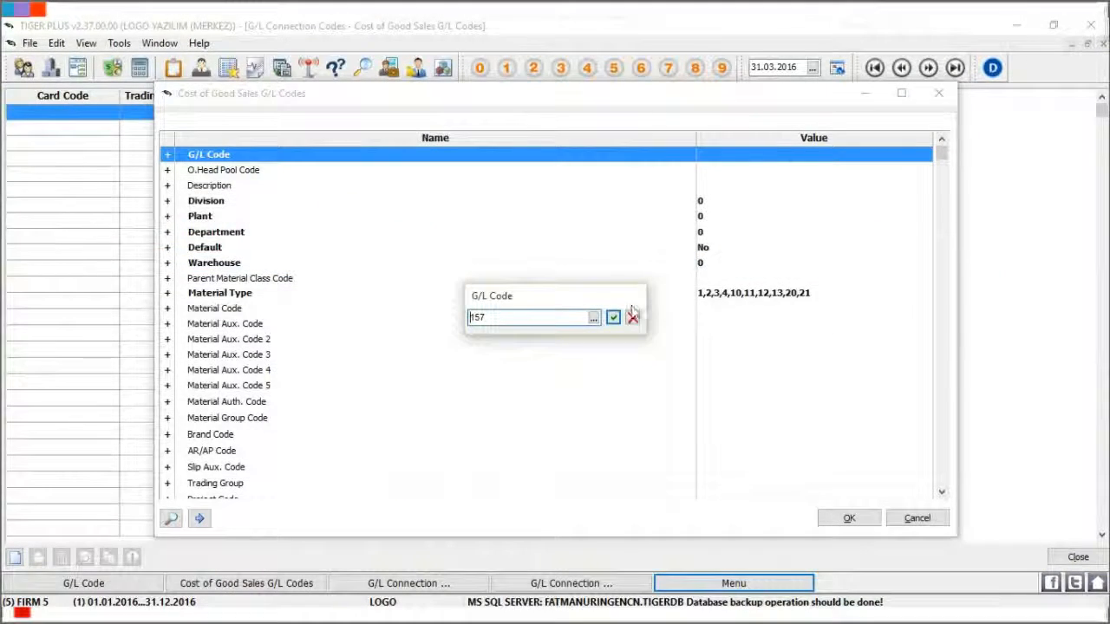
left_click(613, 319)
left_click(1005, 592)
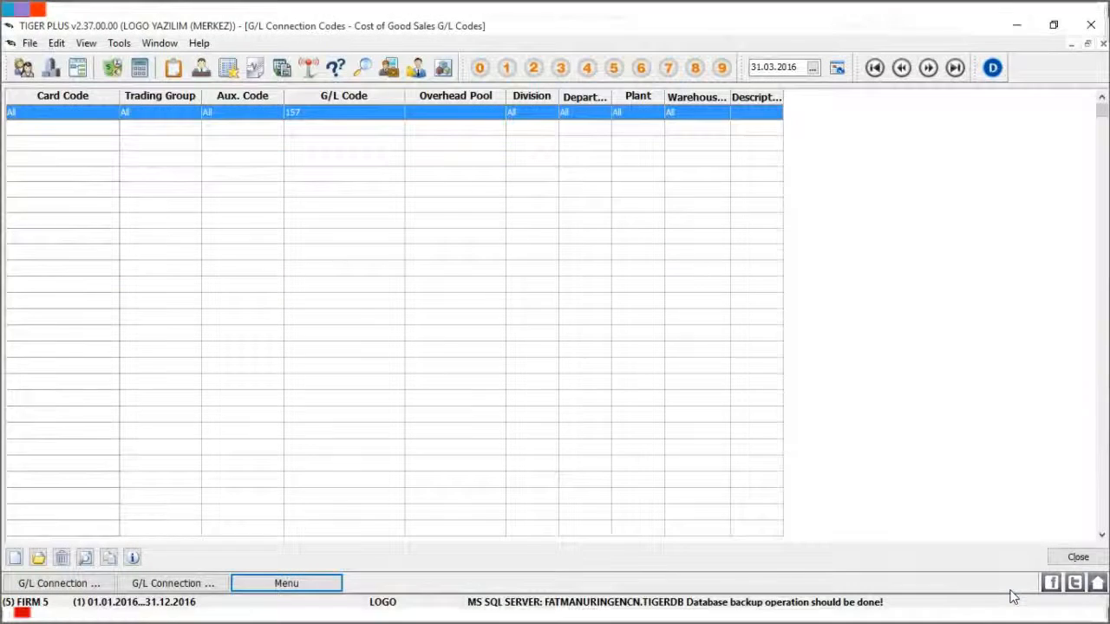
left_click(1068, 557)
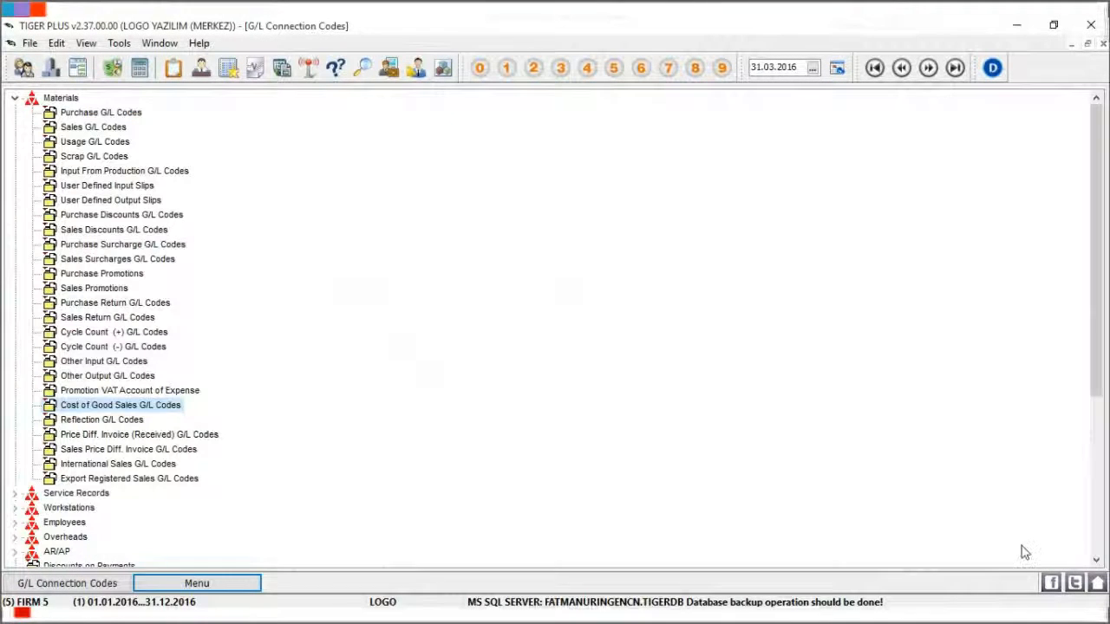
left_click(1101, 42)
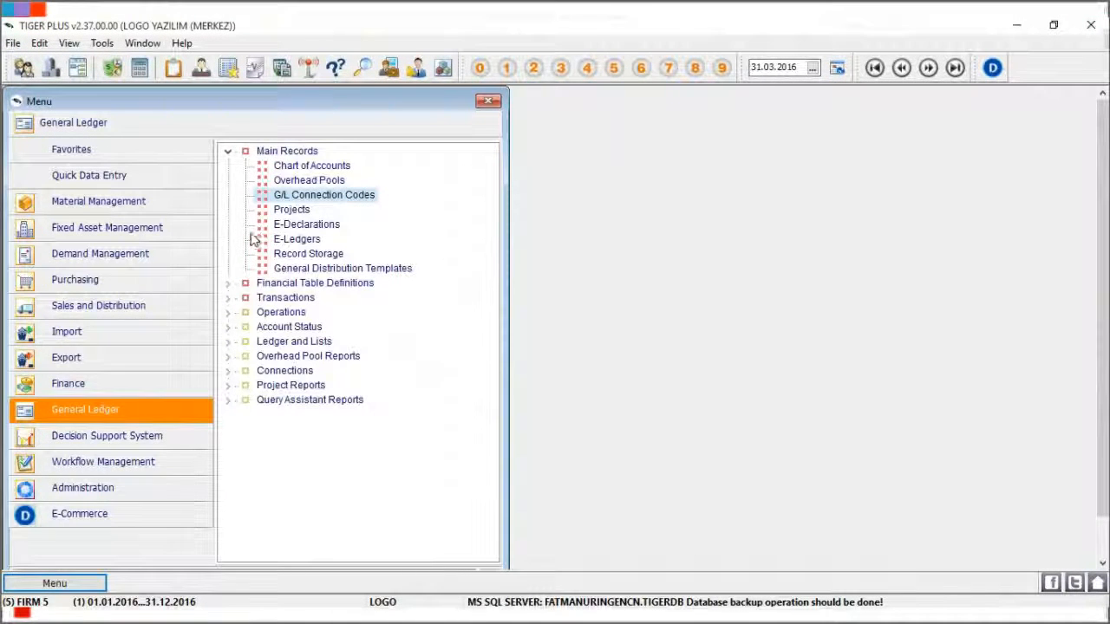
- View the CGS G/L codes of the last sales invoice, cancel without saving, and close the Sales Invoices list
left_click(170, 311)
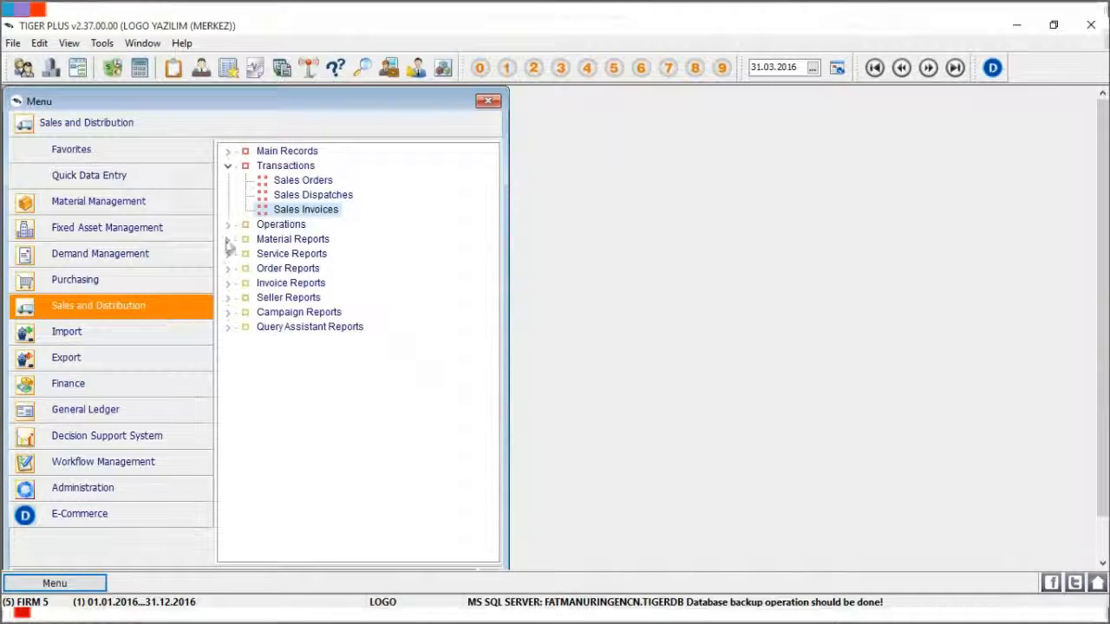
double_click(299, 209)
double_click(415, 103)
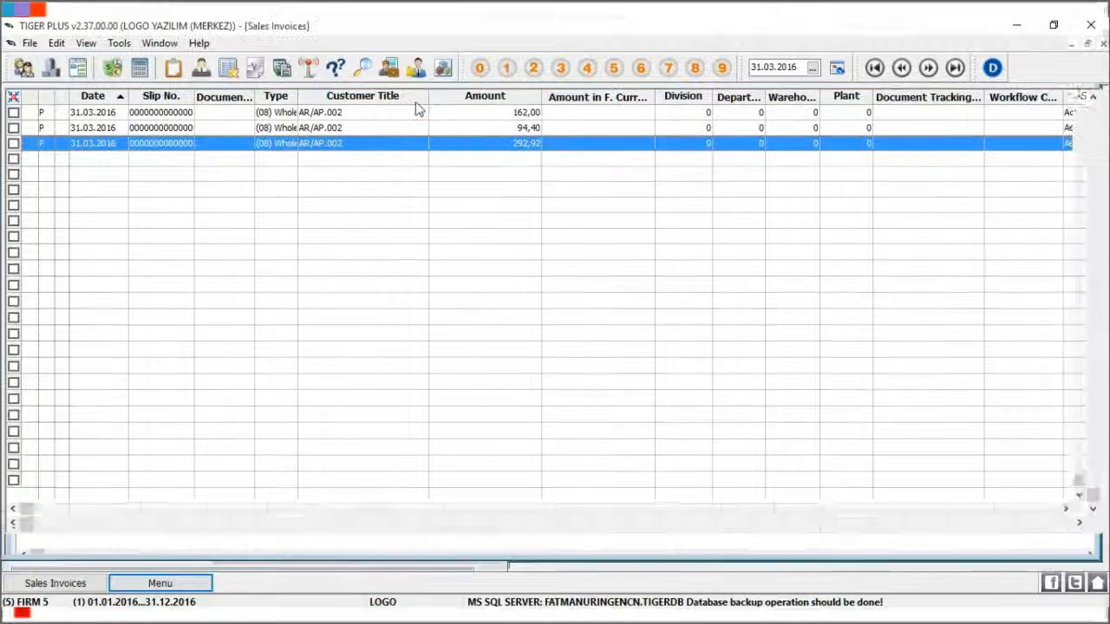
right_click(371, 148)
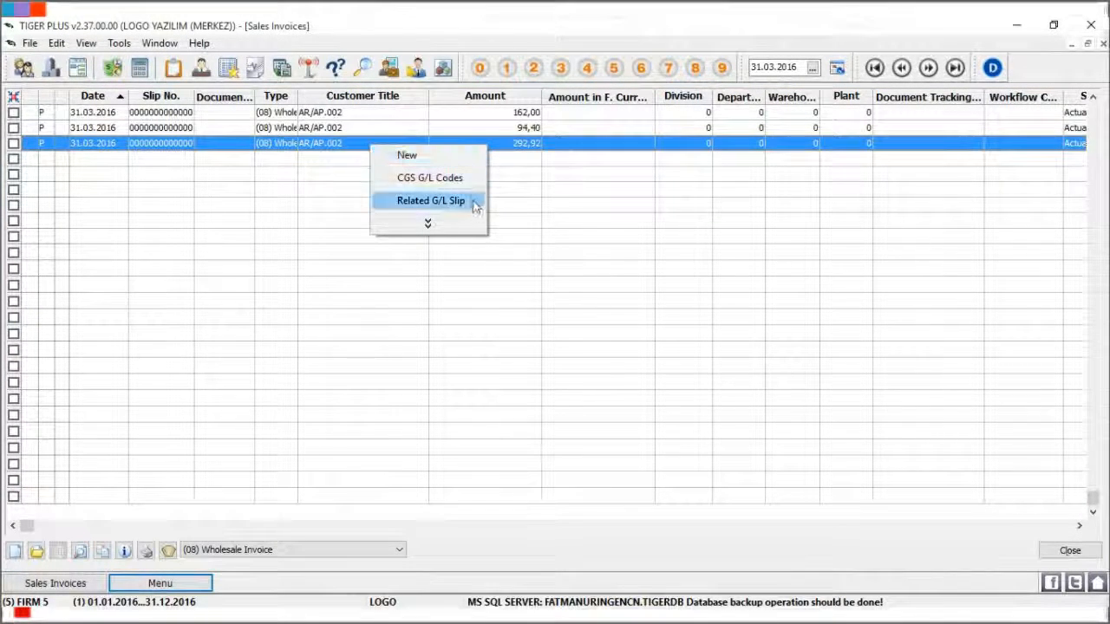
left_click(462, 180)
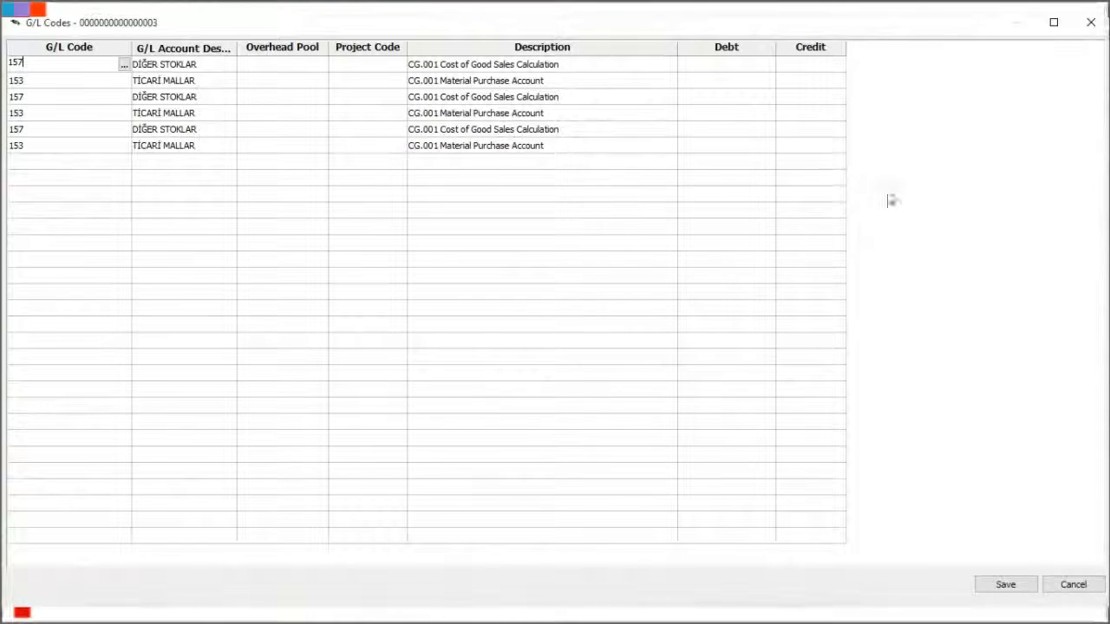
left_click(1073, 584)
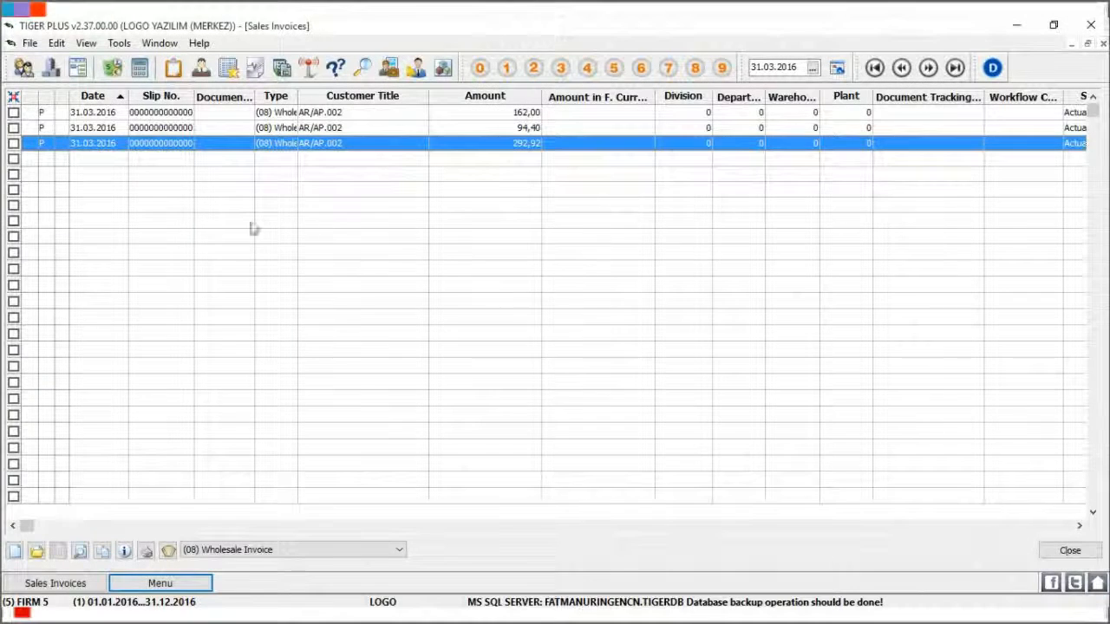
left_click(1071, 550)
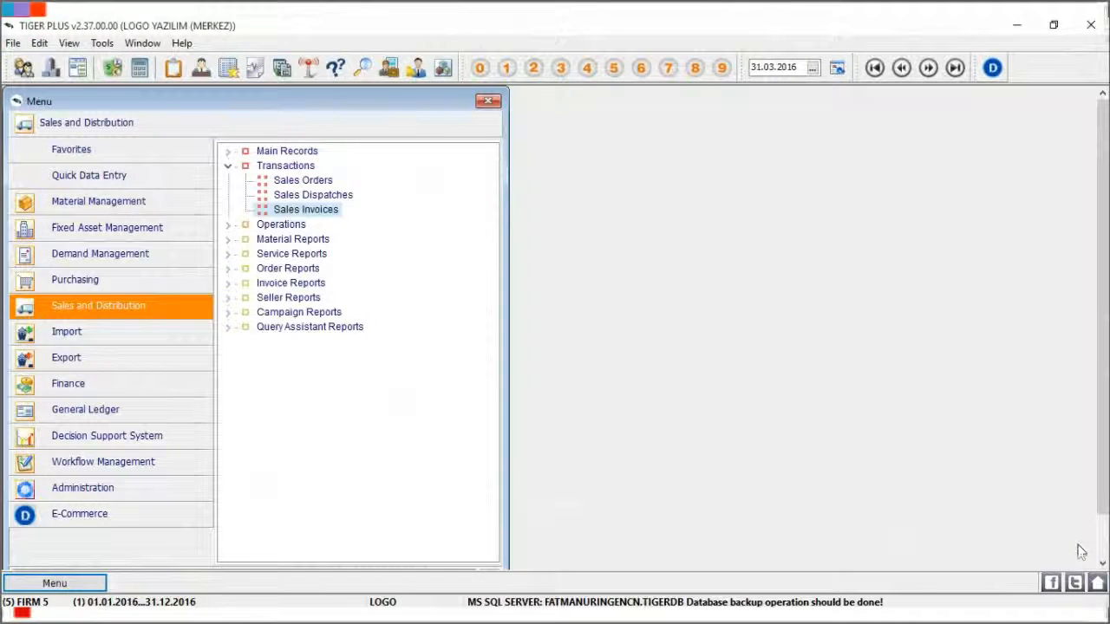
- Run Costing Maintenance from the Material Management operations with the default filters
left_click(114, 201)
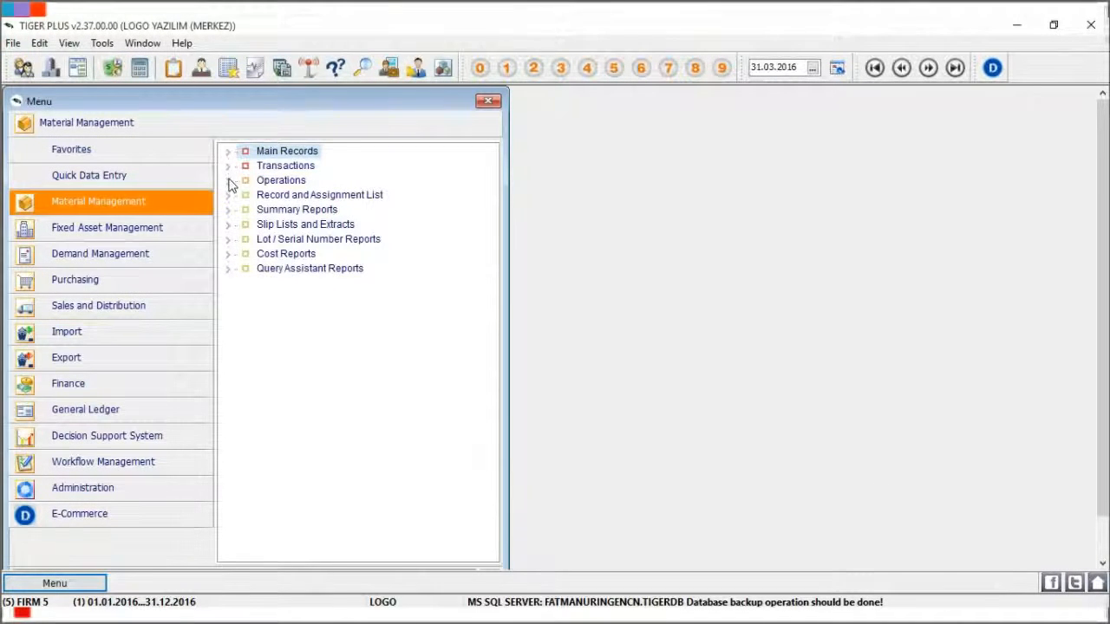
left_click(229, 181)
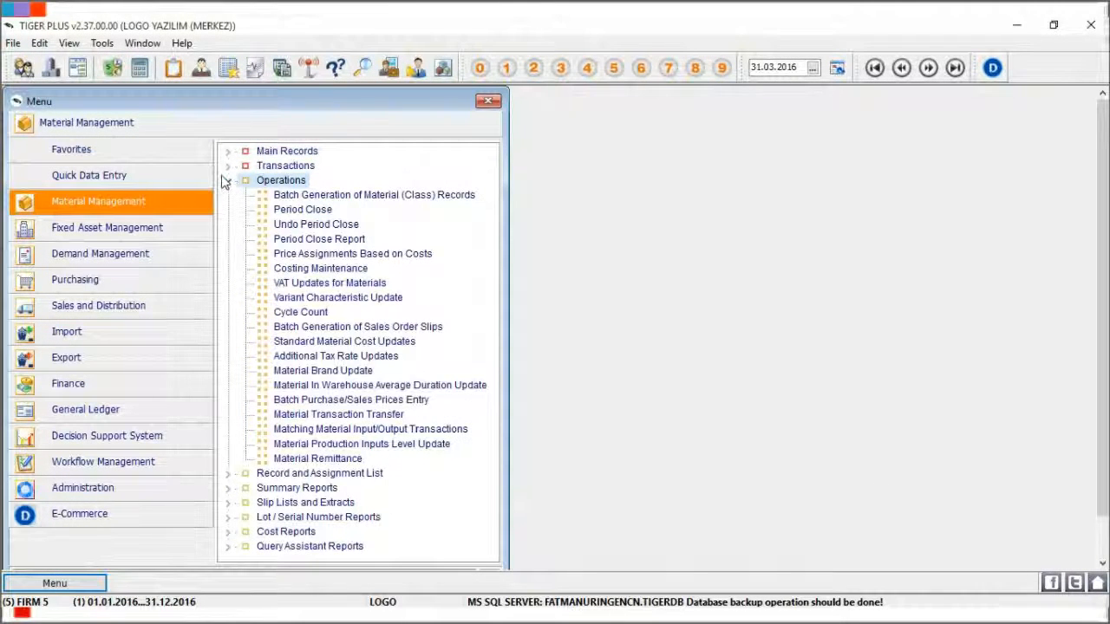
double_click(316, 268)
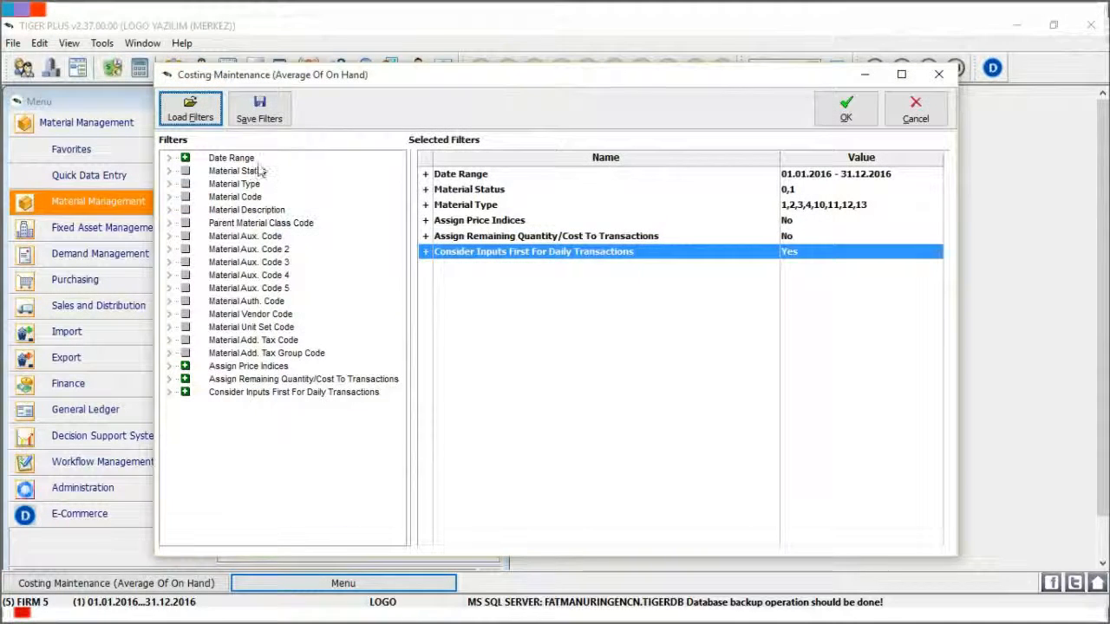
left_click(847, 108)
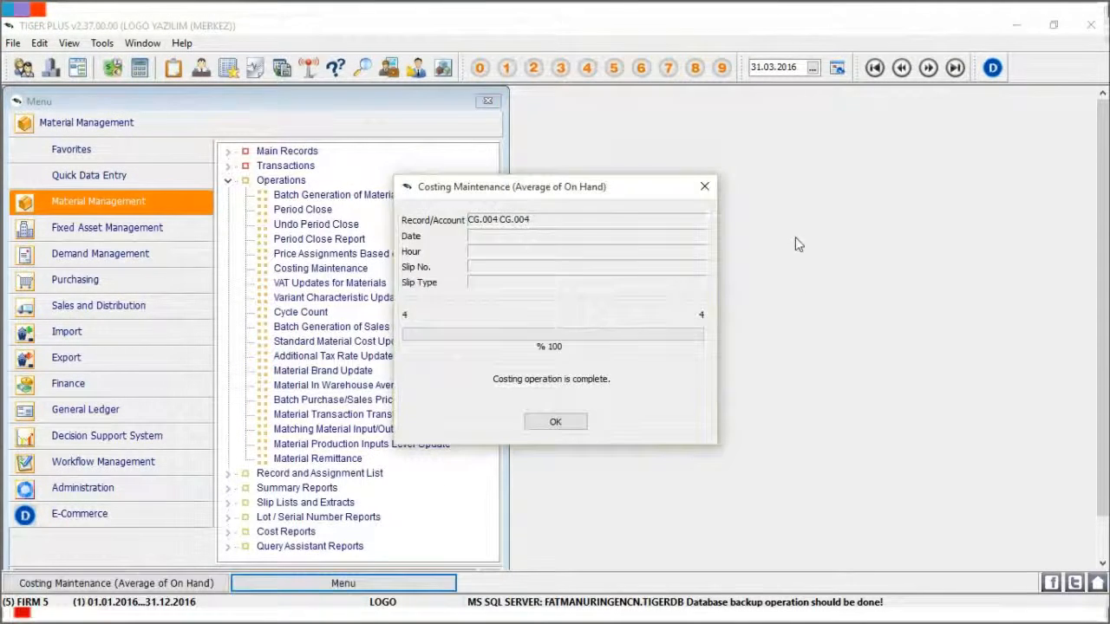
left_click(559, 423)
- Run Price Assignments Based on Costs with all slip types selected and Material Transaction Price set to All
double_click(361, 254)
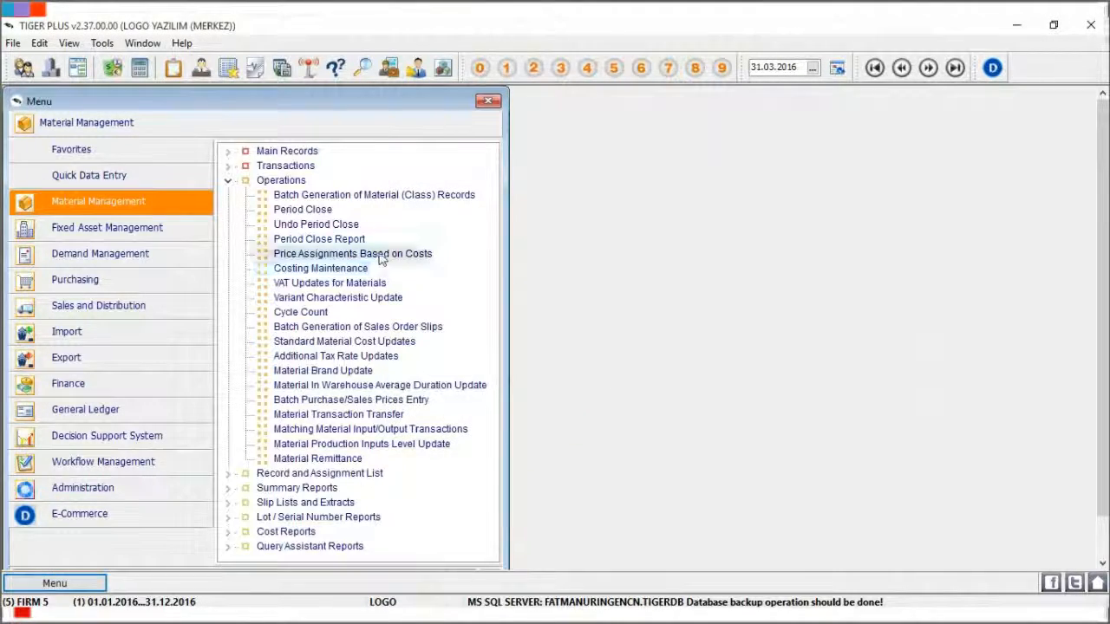
double_click(839, 237)
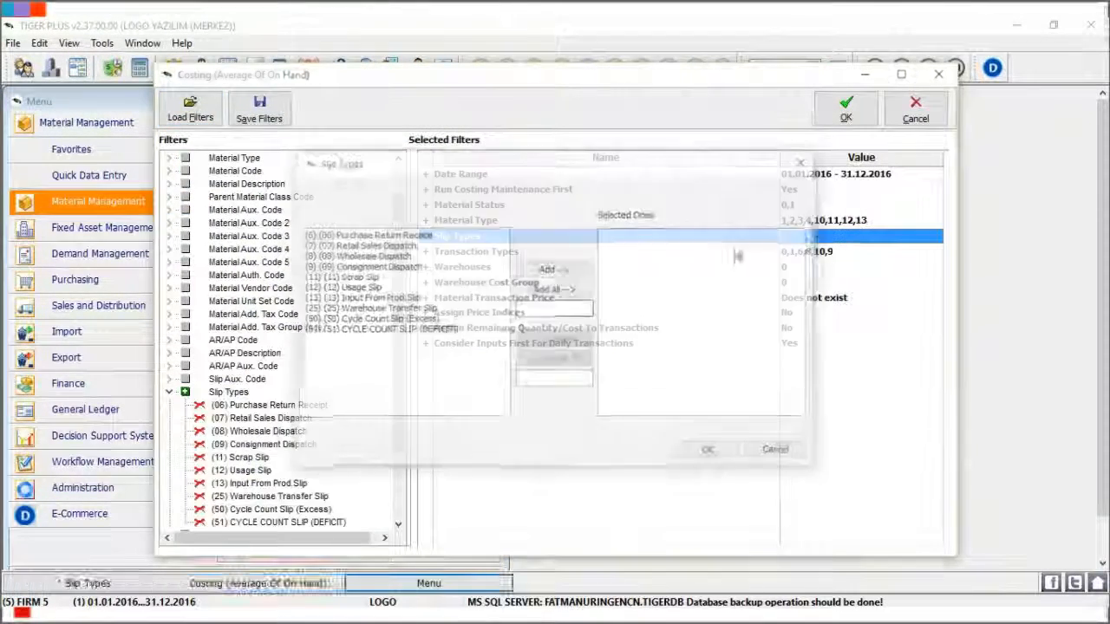
left_click(706, 450)
double_click(866, 304)
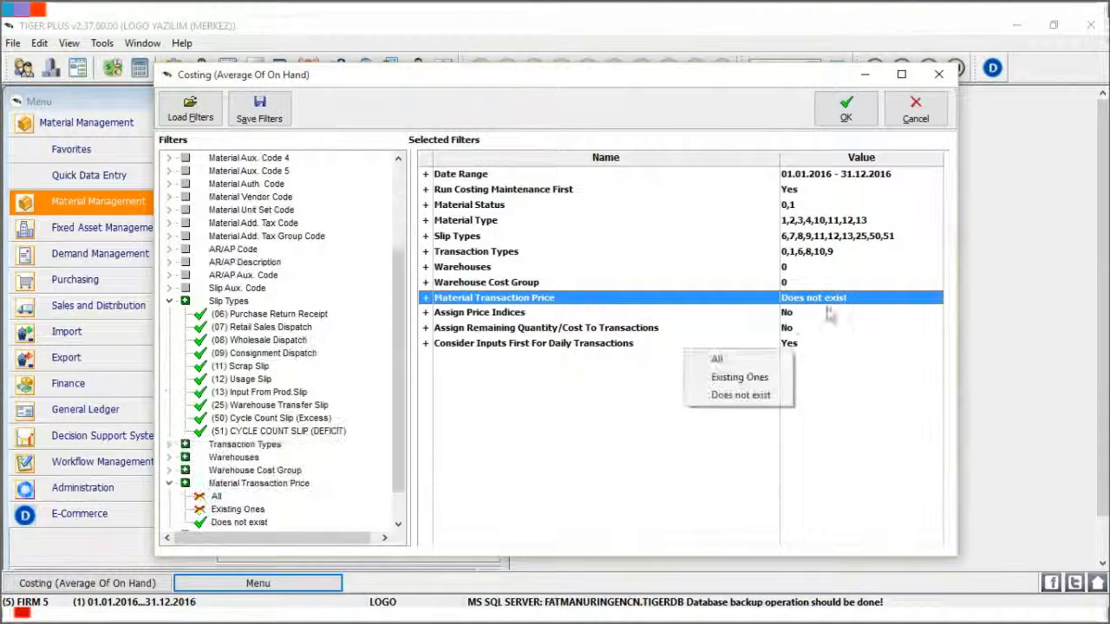
left_click(719, 356)
left_click(845, 122)
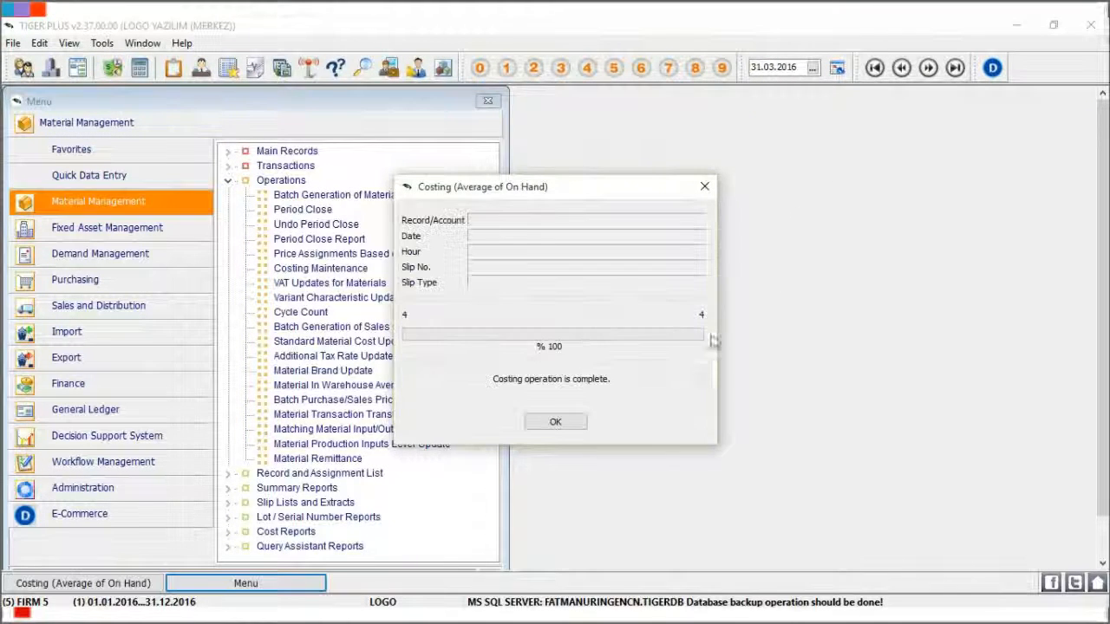
left_click(555, 423)
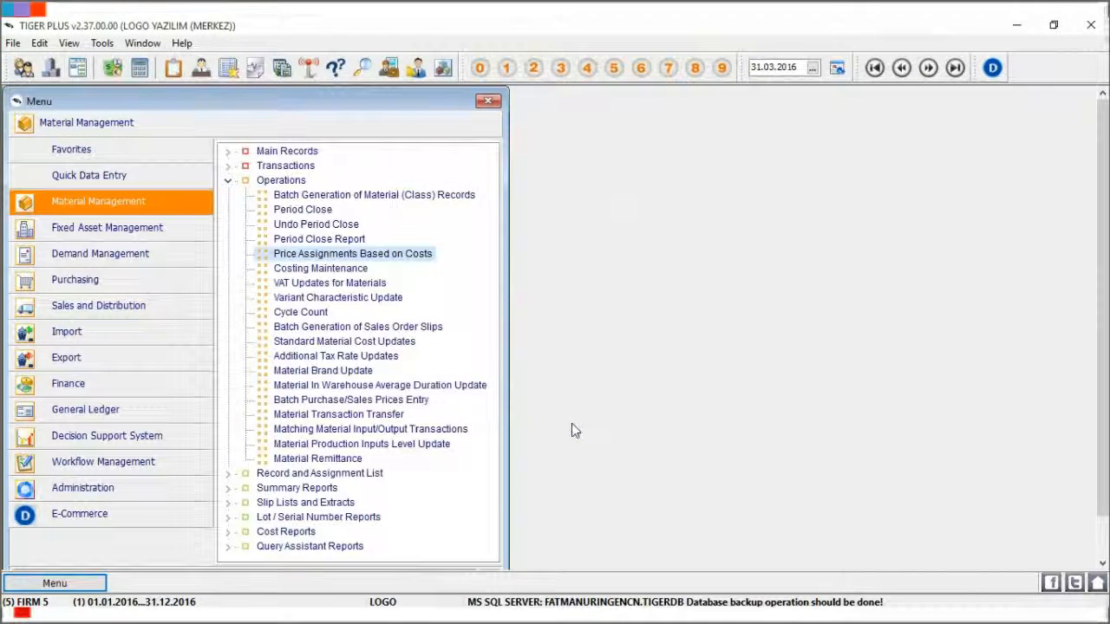
- Open the Sales Invoices list maximized, check the last invoice's CGS G/L codes, and save them
left_click(170, 314)
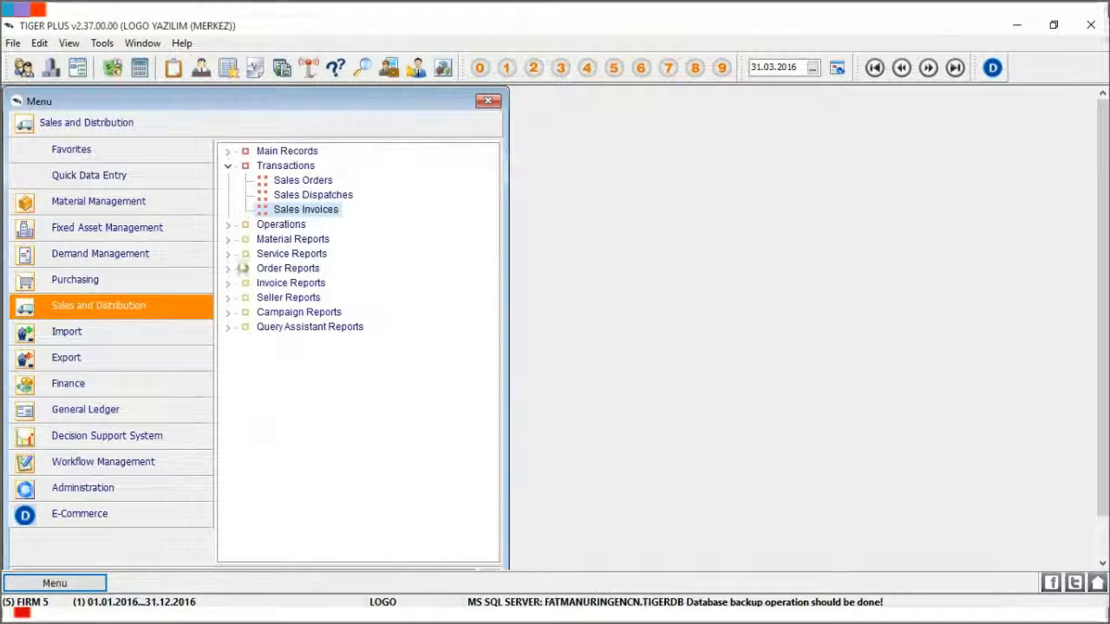
double_click(297, 213)
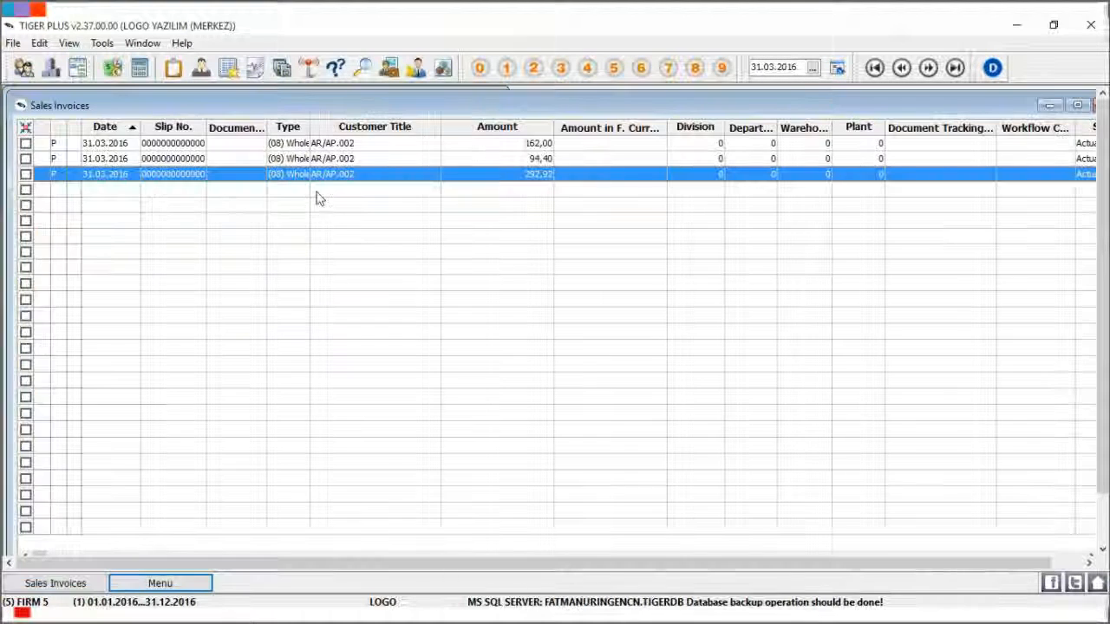
double_click(384, 102)
right_click(378, 150)
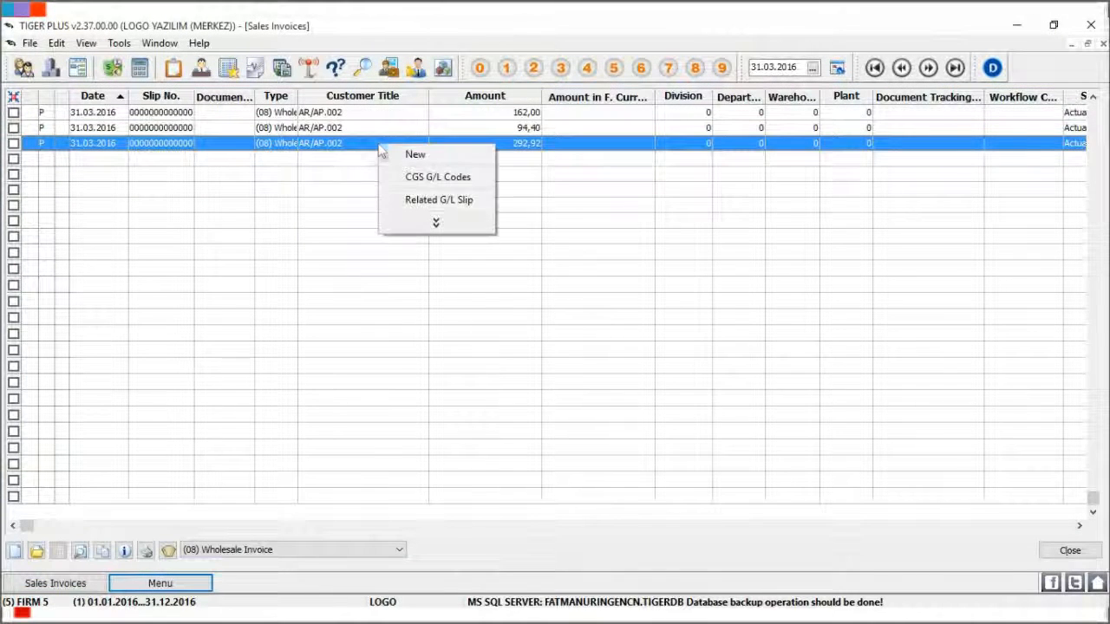
left_click(479, 179)
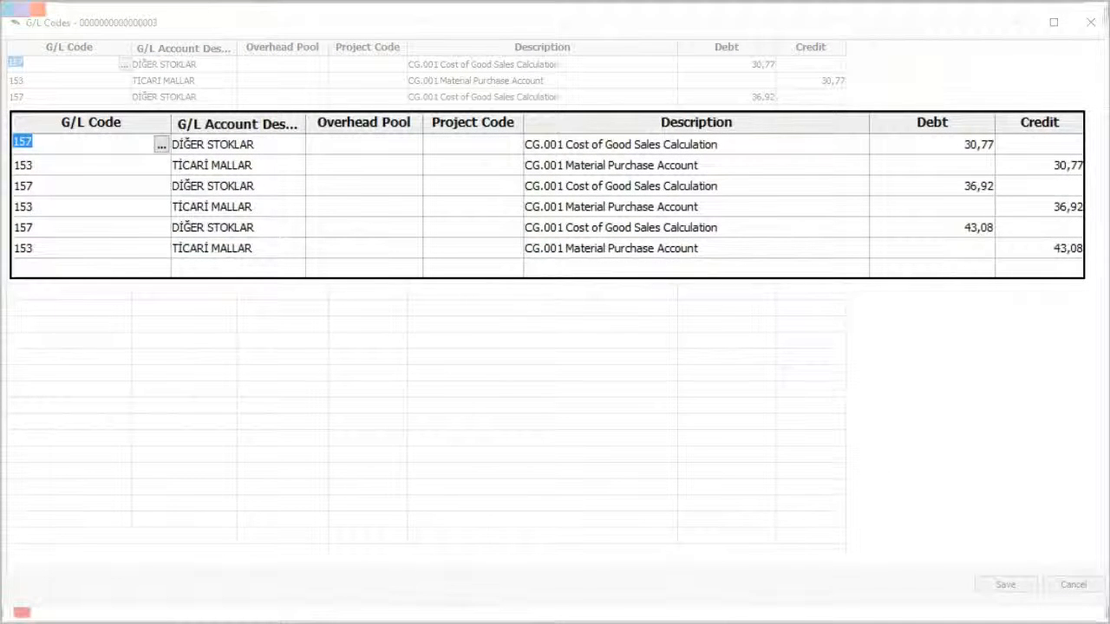
left_click(1006, 584)
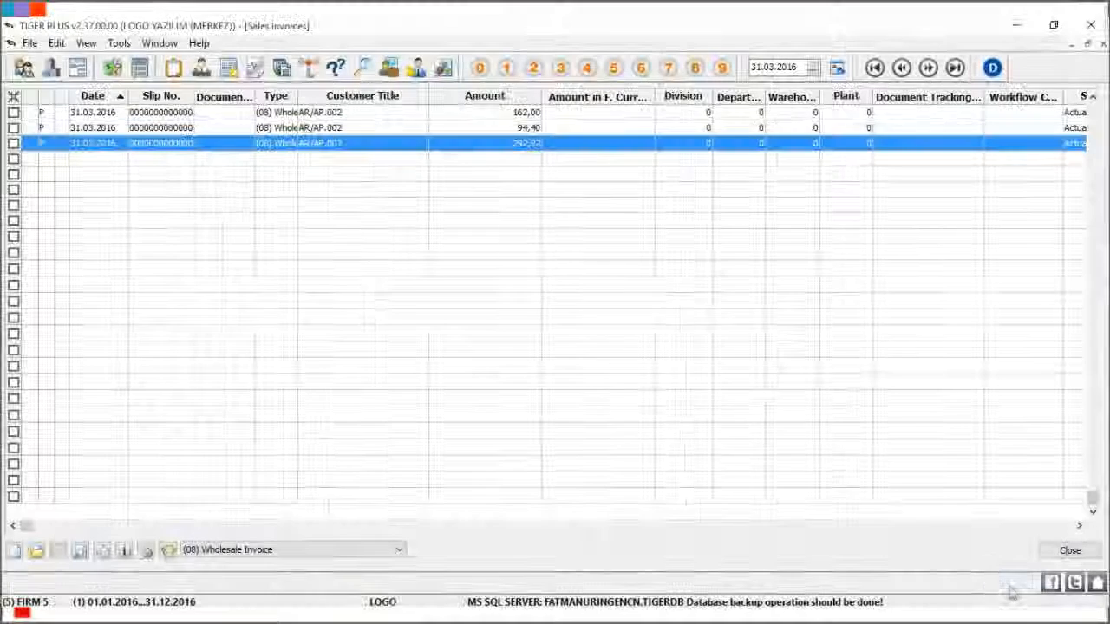
- Generate the CGS journal slip for the last sales invoice, keeping the default filters with G/L Slip Date 31.03.2016
right_click(458, 154)
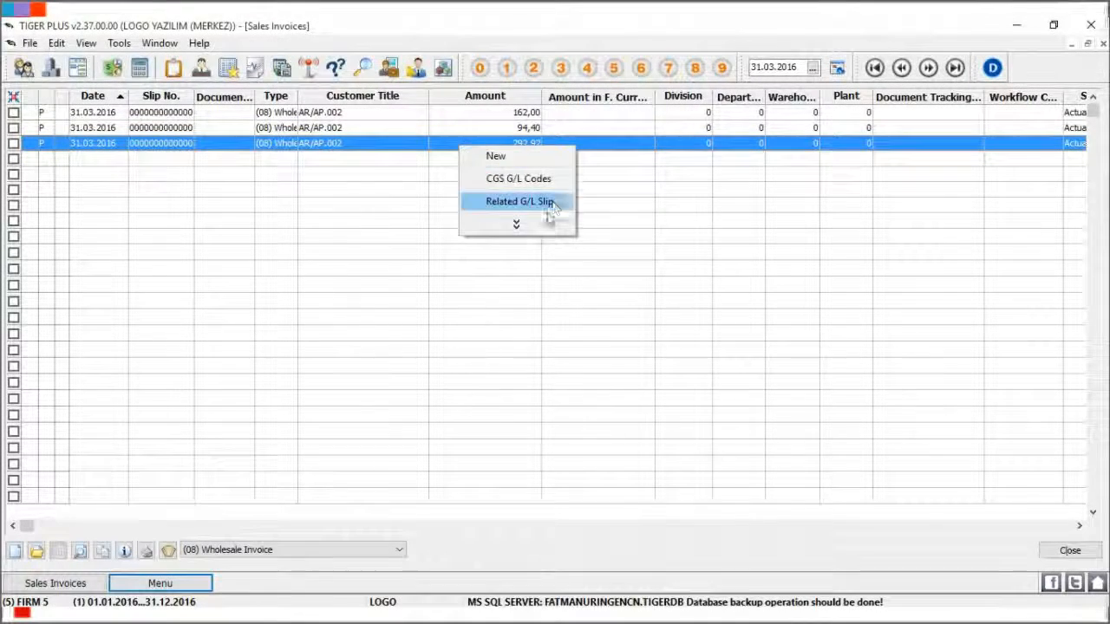
left_click(514, 223)
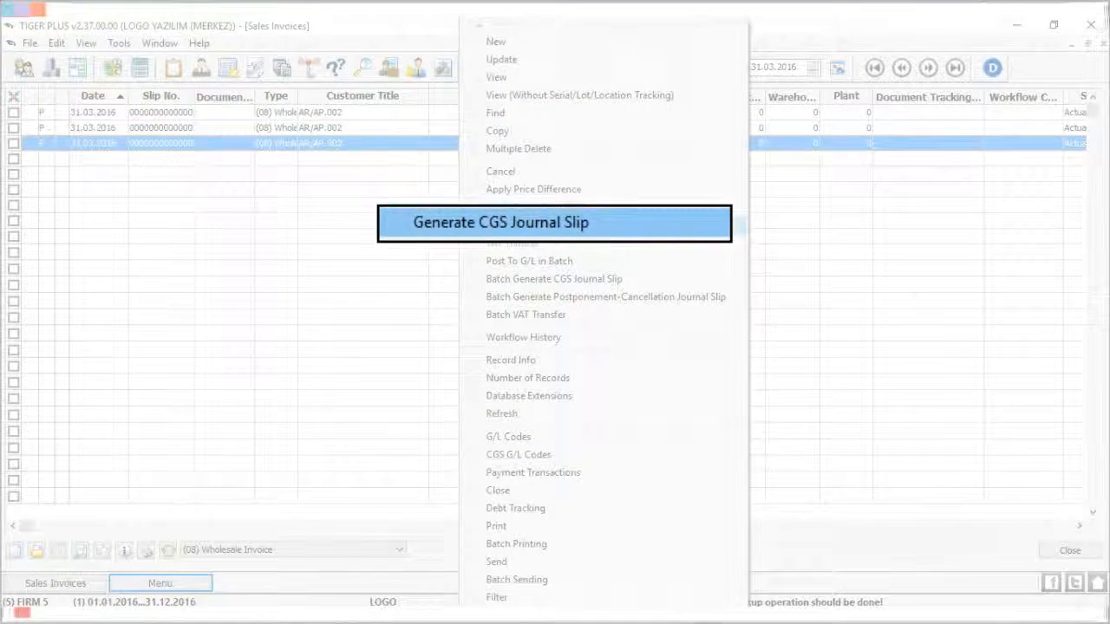
left_click(723, 225)
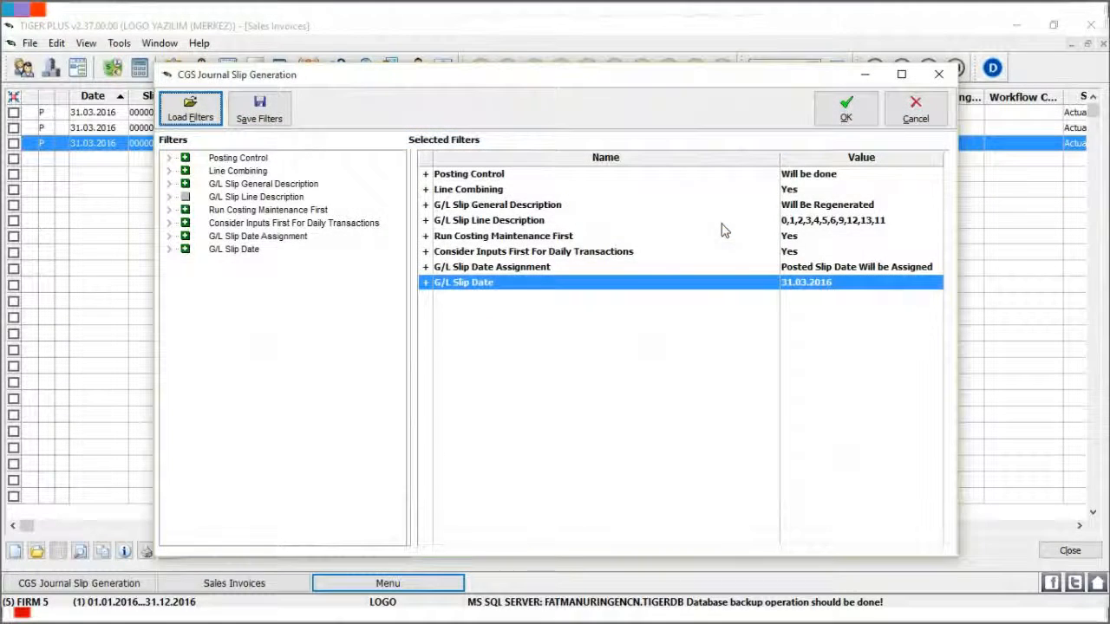
left_click(820, 176)
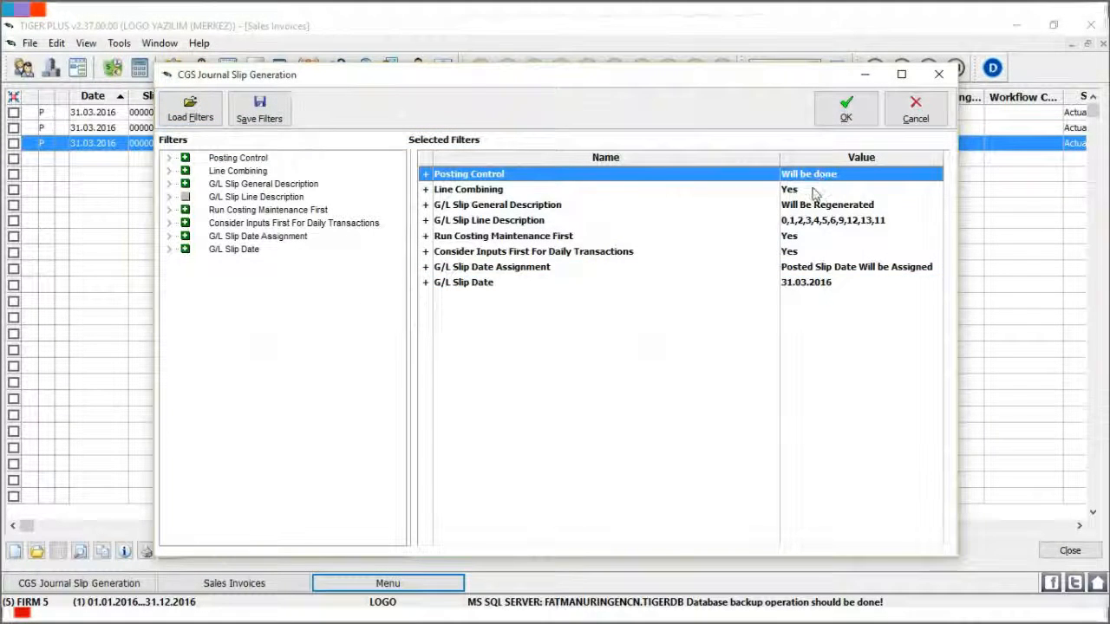
left_click(815, 205)
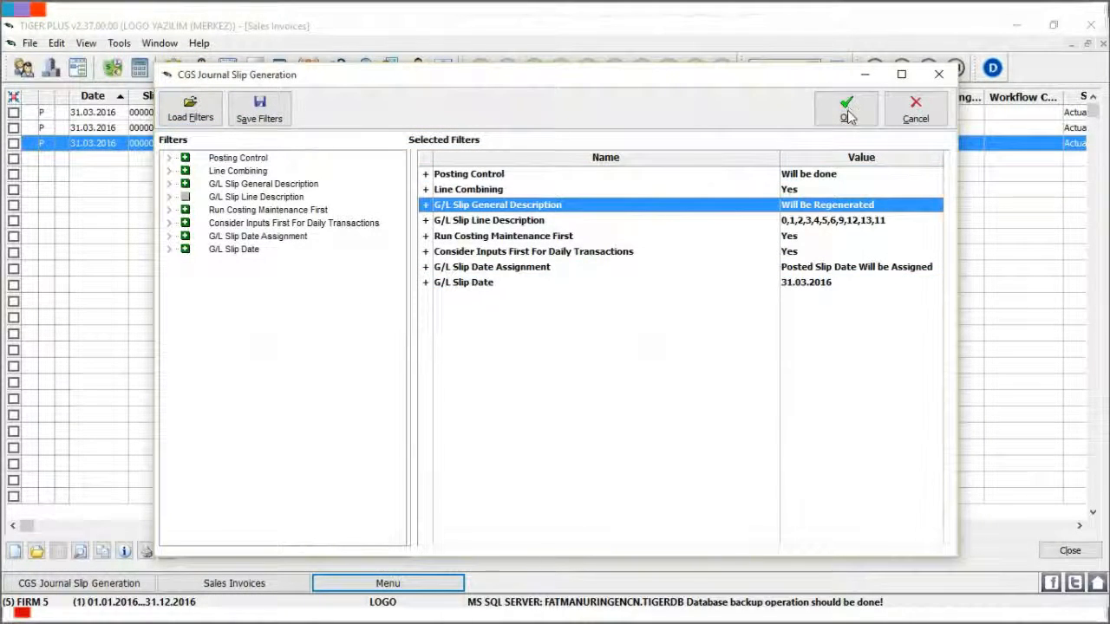
left_click(846, 110)
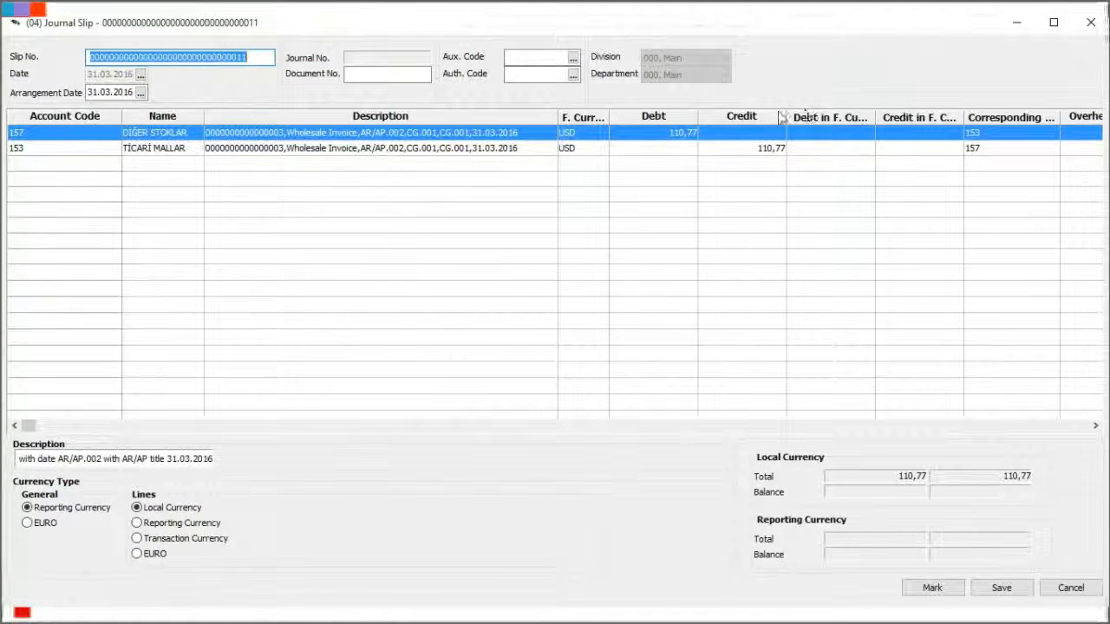
- Check the credit line of the CGS journal slip, save the slip, and close the posting report
left_click(779, 154)
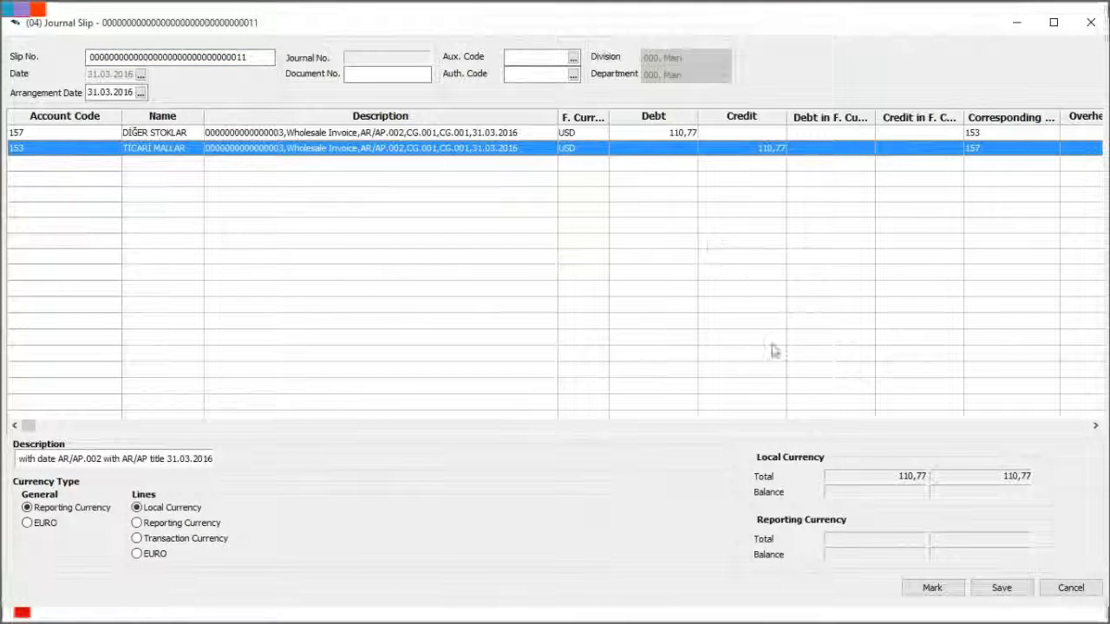
left_click(980, 584)
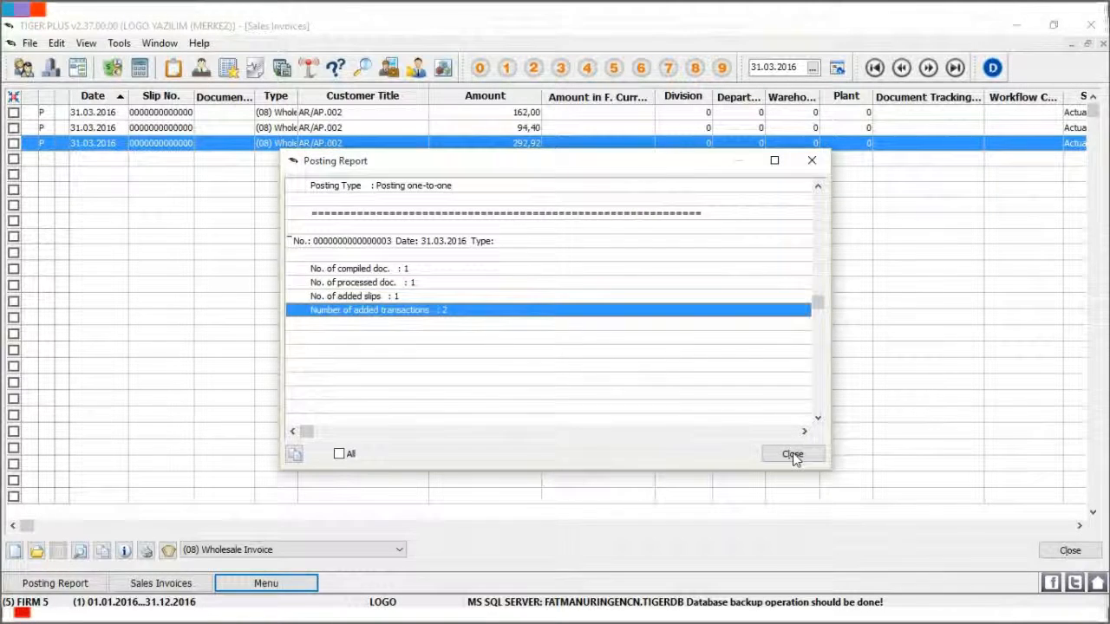
left_click(793, 454)
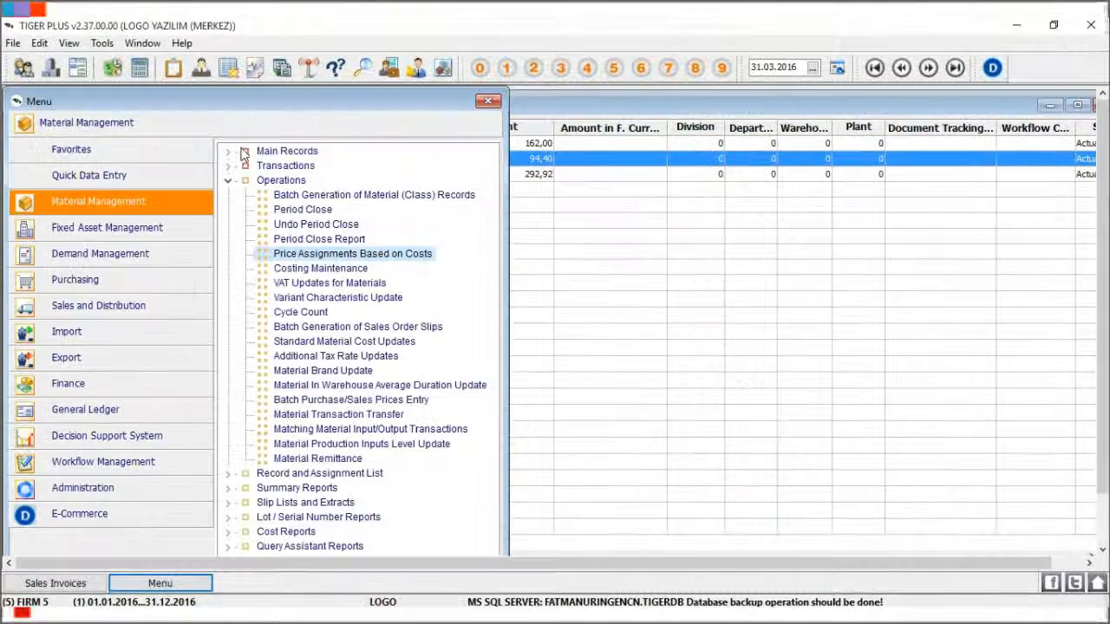
- Create a new commercial good in the Materials list with code and description CG.005, save it, and close the list
left_click(229, 153)
double_click(293, 180)
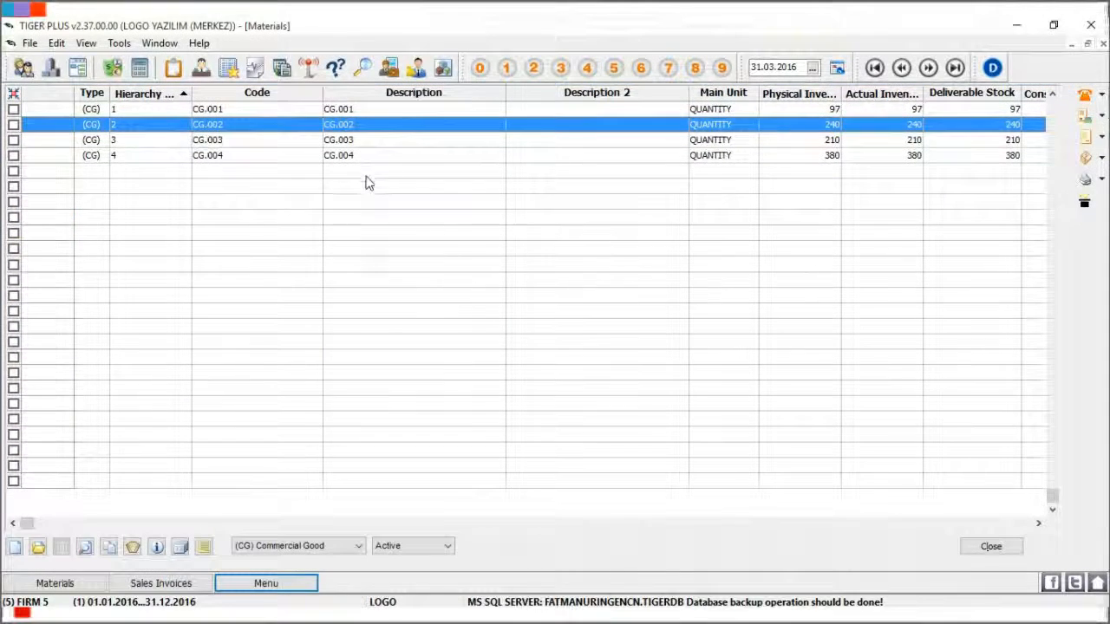
right_click(367, 178)
left_click(441, 189)
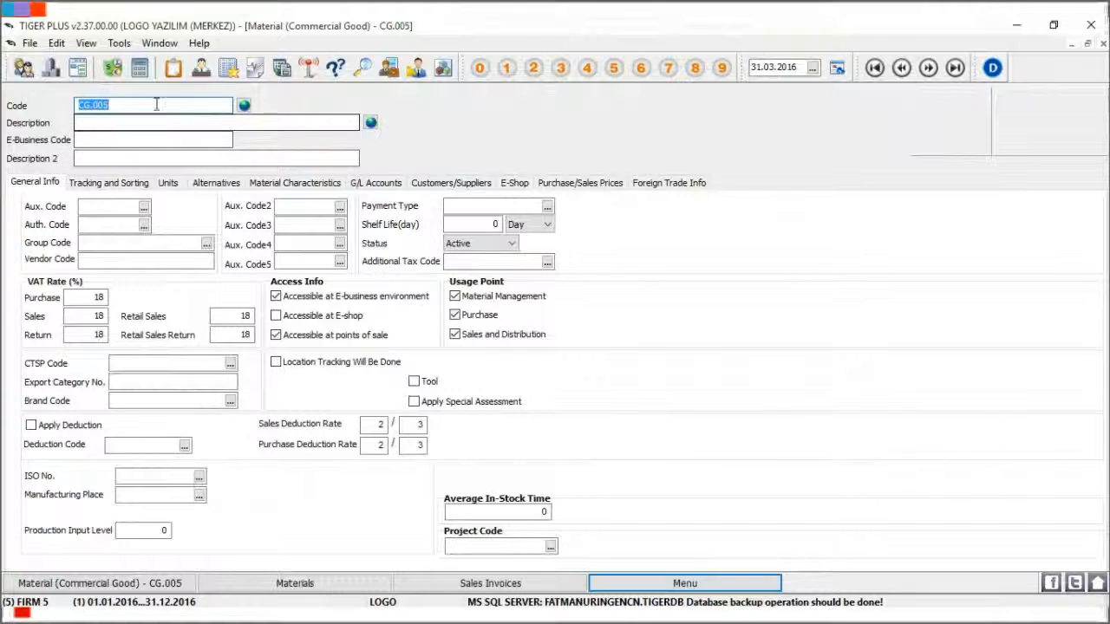
key("ctrl+c")
left_click(154, 122)
key("ctrl+v")
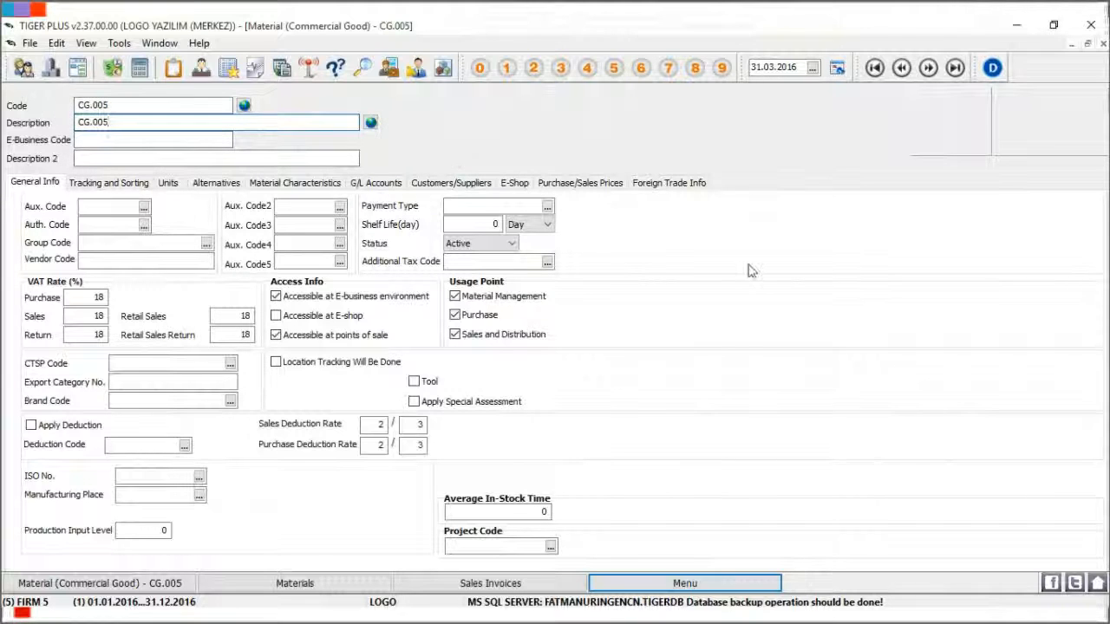
key("ctrl+s")
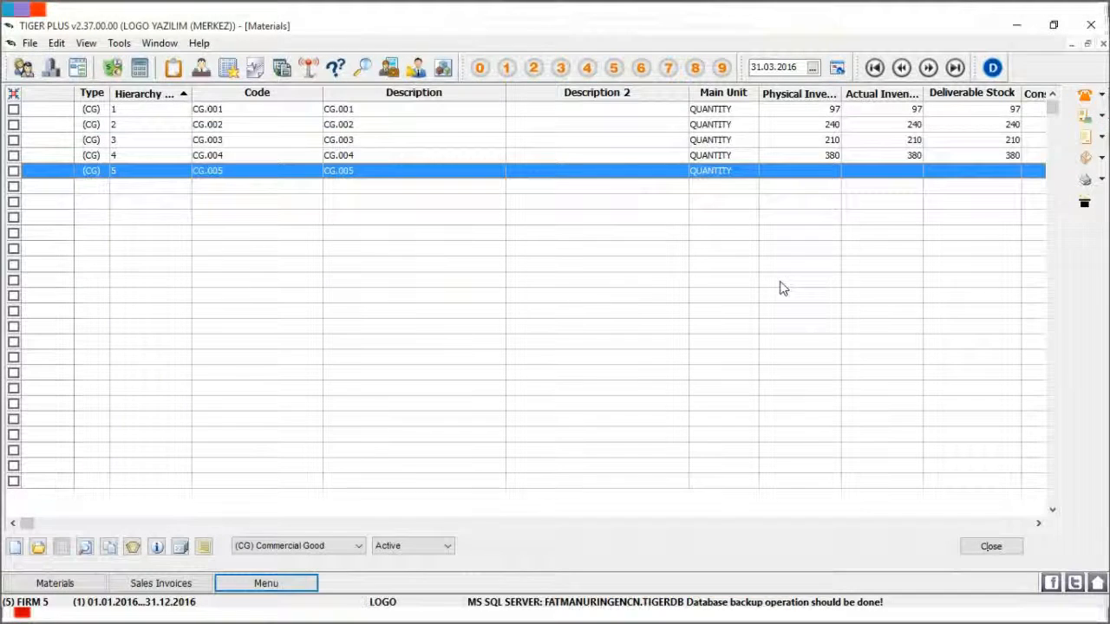
left_click(991, 546)
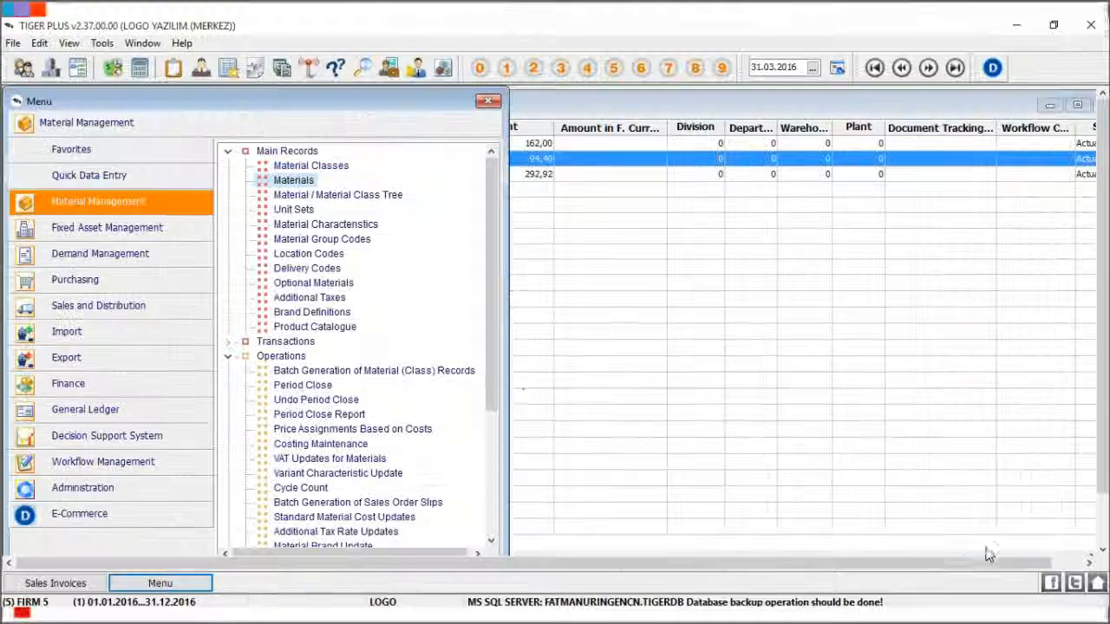
- Start a new purchase invoice from the Purchase Invoices list for AR/AP account AR/AP.003
left_click(156, 288)
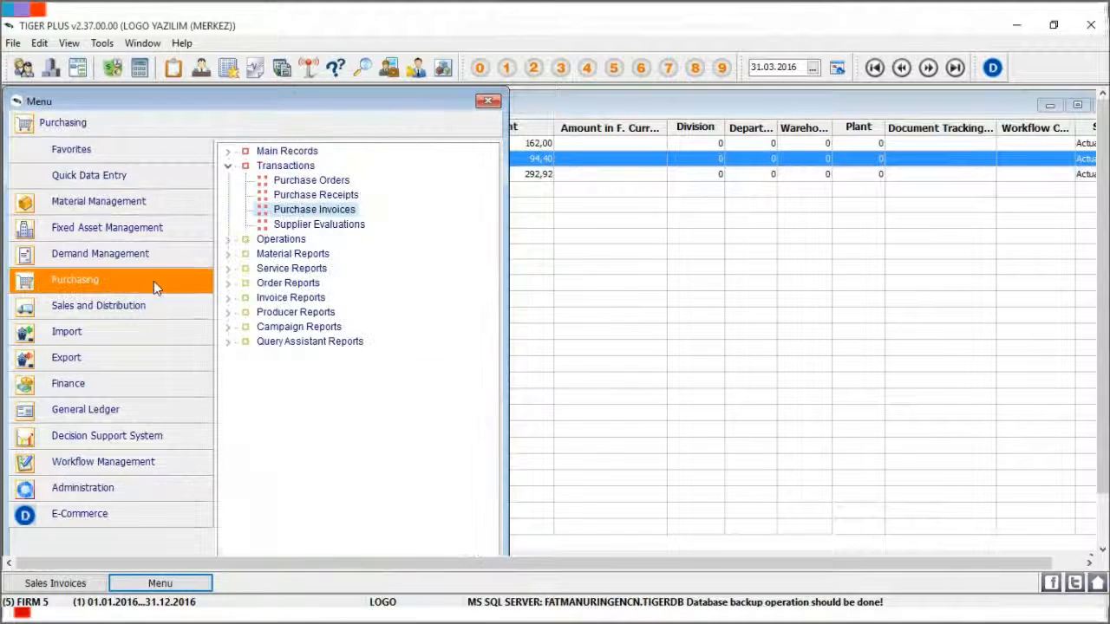
double_click(333, 212)
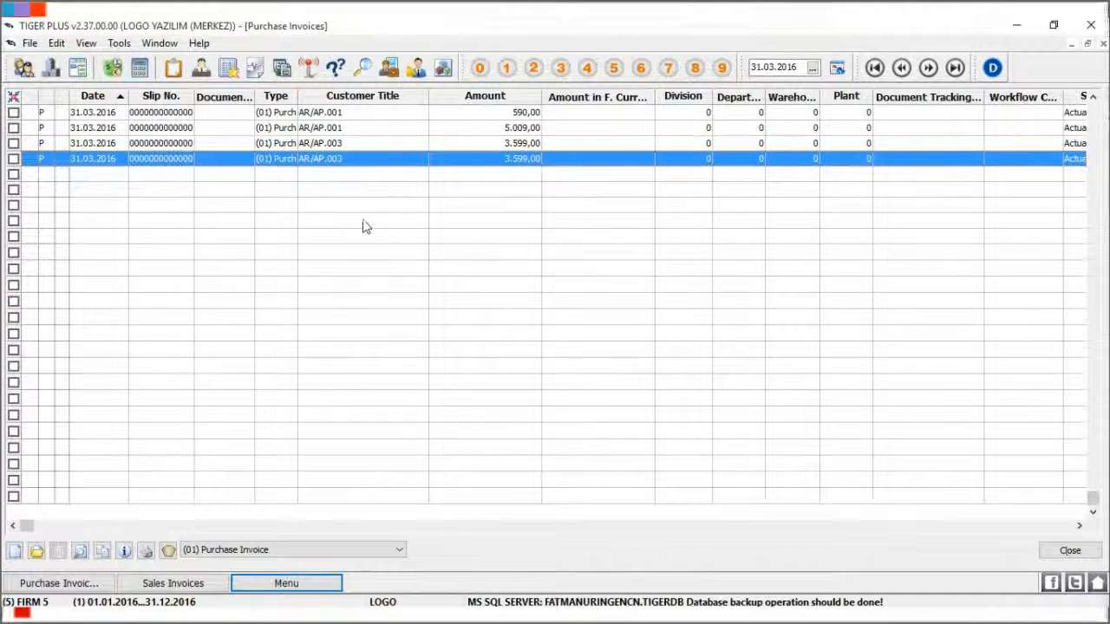
right_click(362, 220)
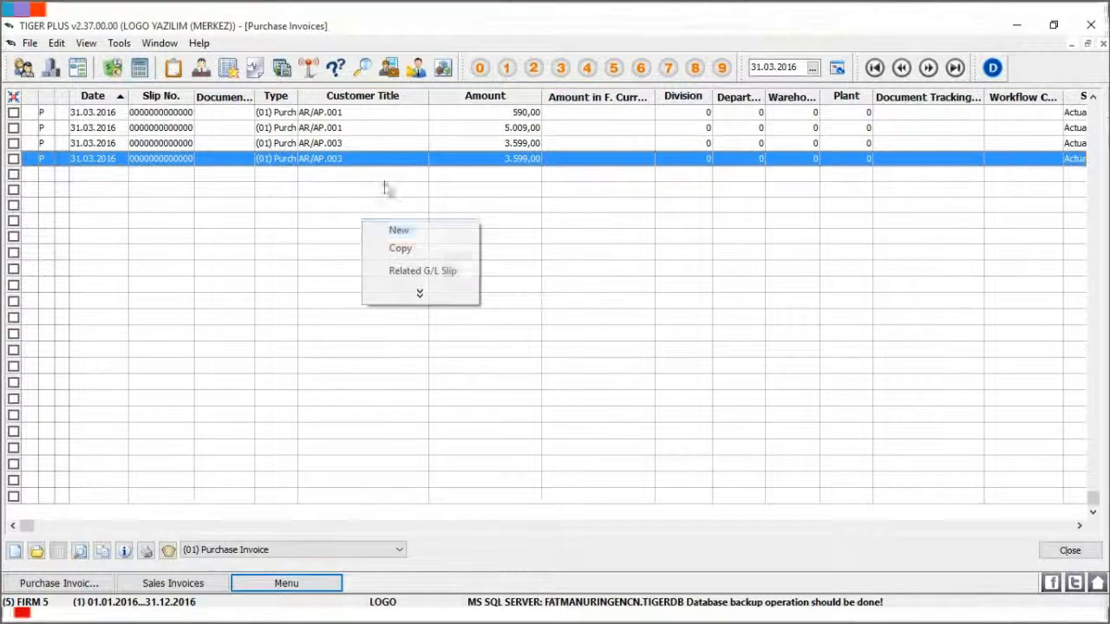
left_click(439, 233)
left_click(444, 125)
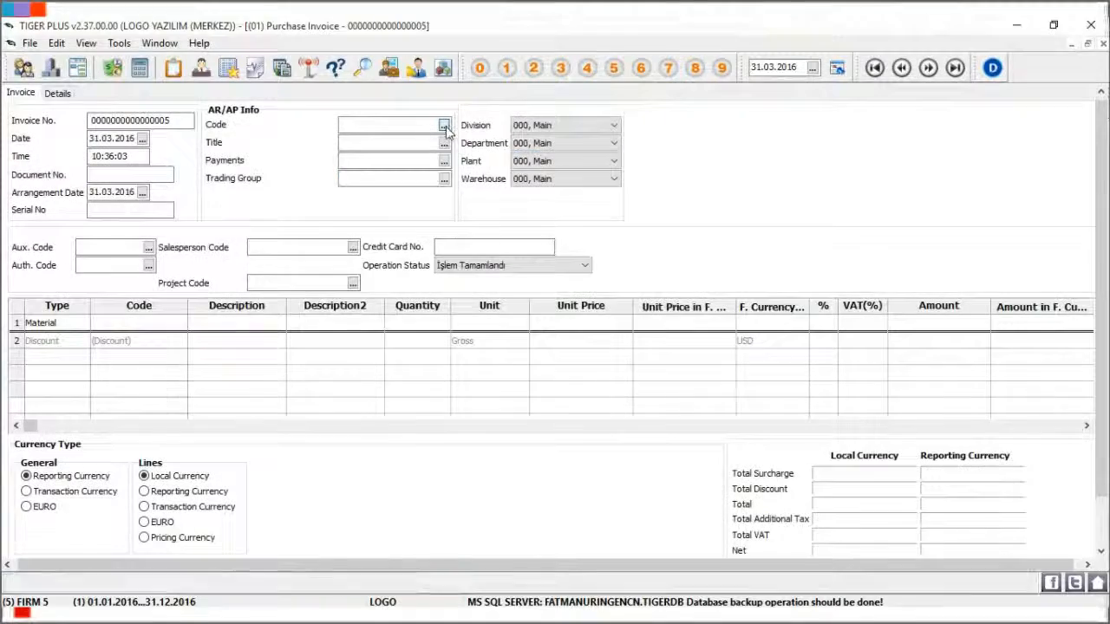
double_click(404, 154)
left_click(516, 339)
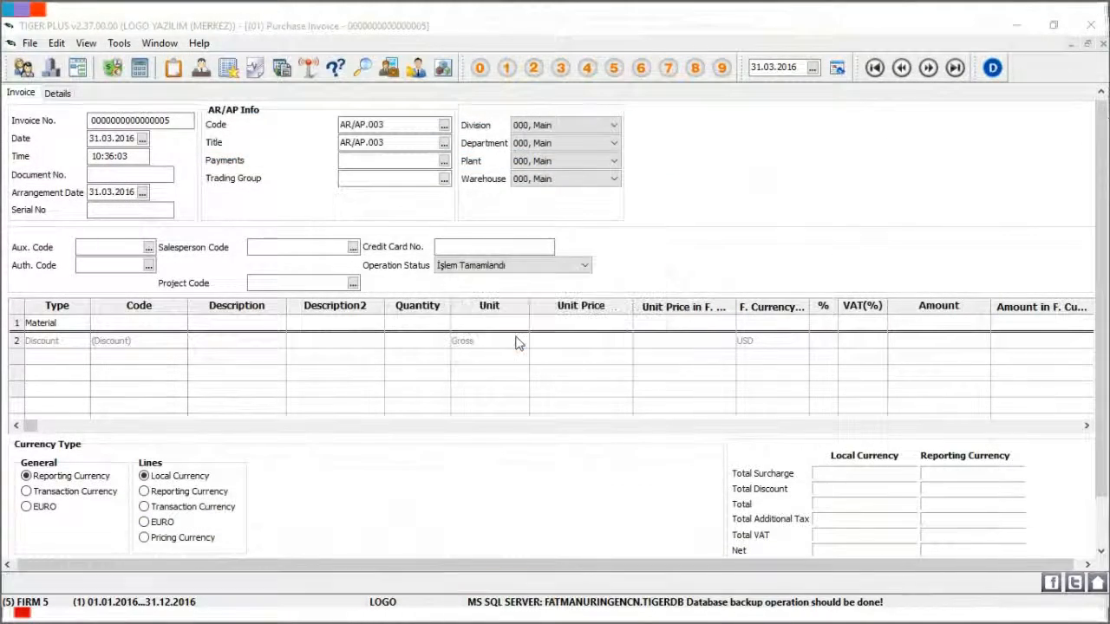
- Enter material CG.005 on the purchase invoice's first line and set the invoice date to 01.03.2016
left_click(178, 324)
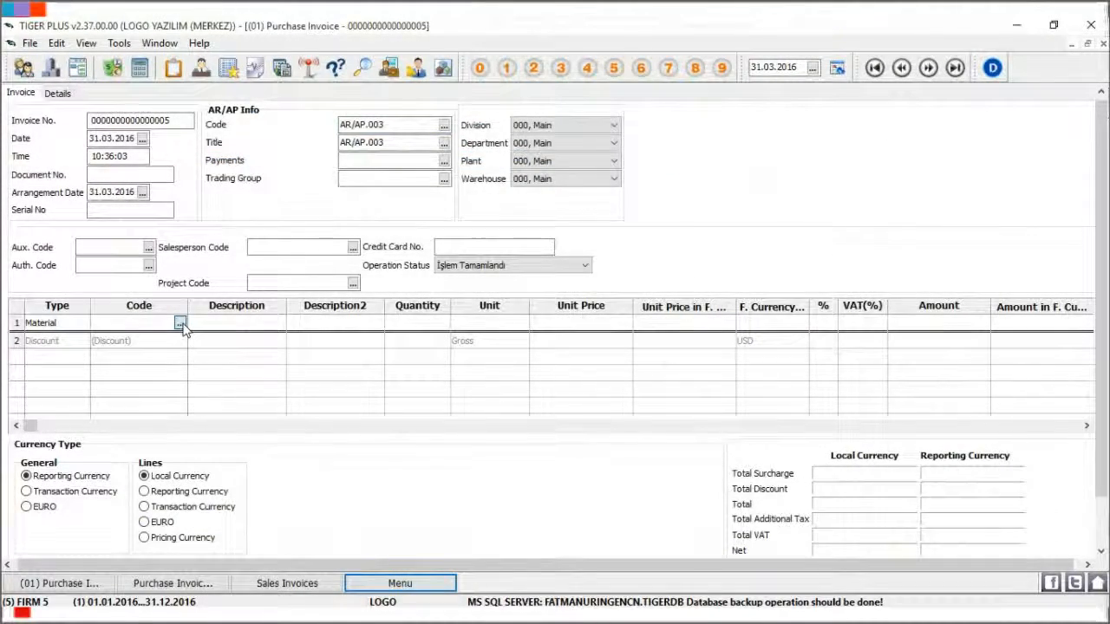
left_click(180, 322)
double_click(416, 173)
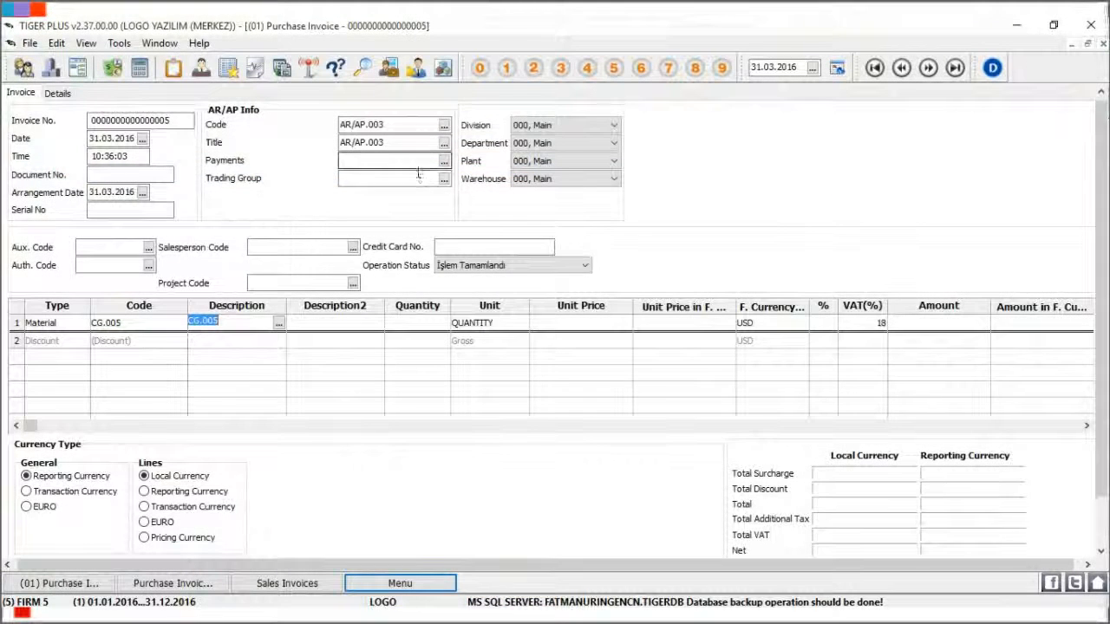
left_click(91, 138)
type("0")
- Set the CG.005 line's quantity to 300 and its unit price to 10
left_click(437, 324)
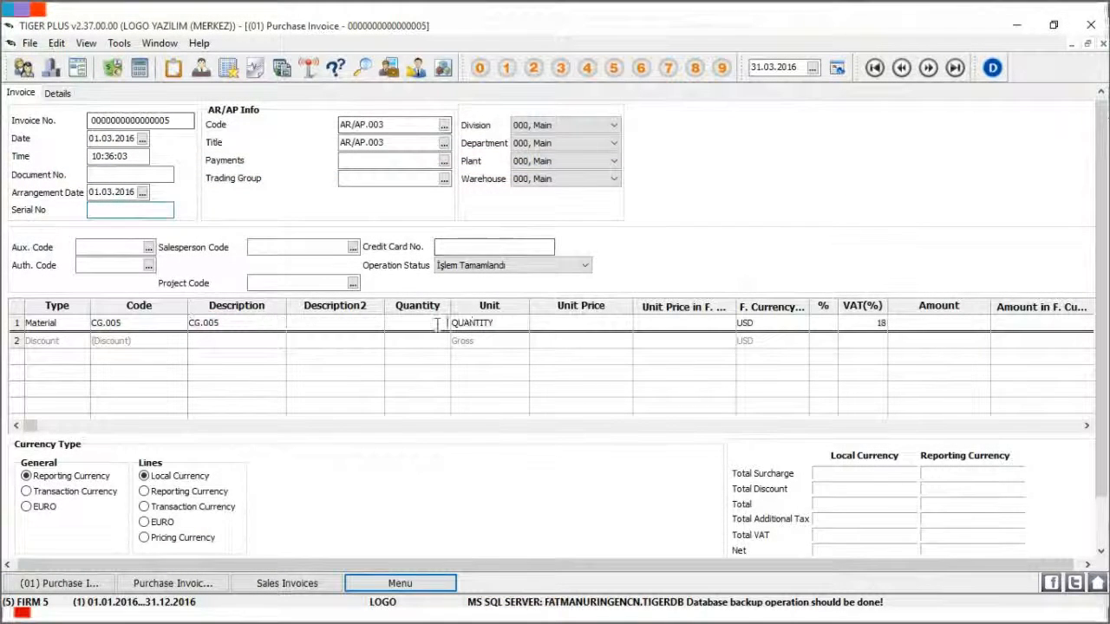
type("300")
key("Tab")
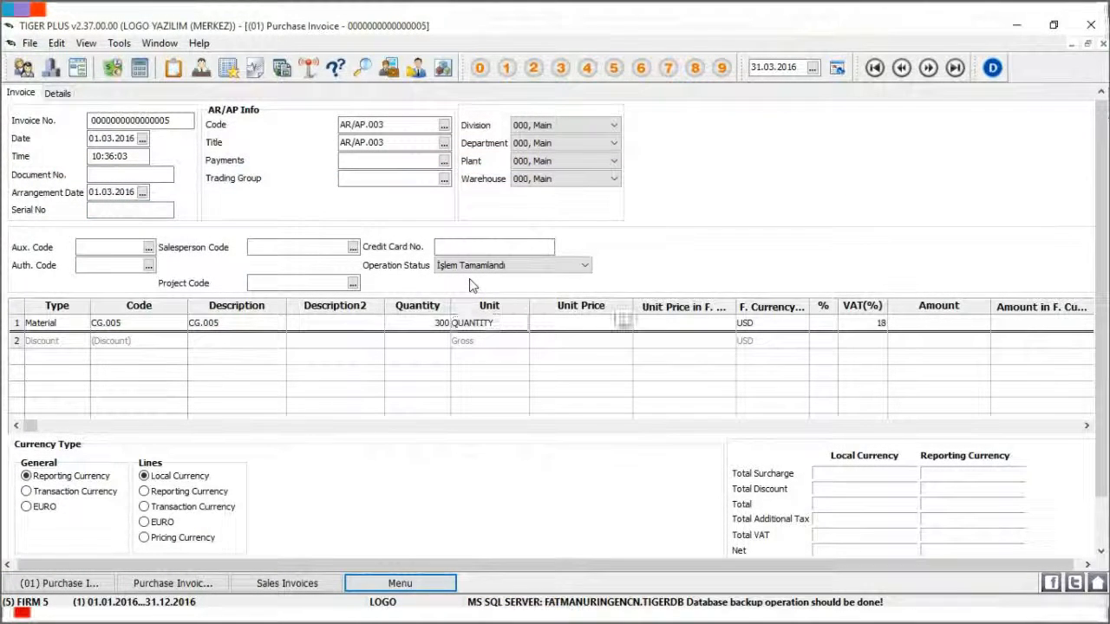
type("10")
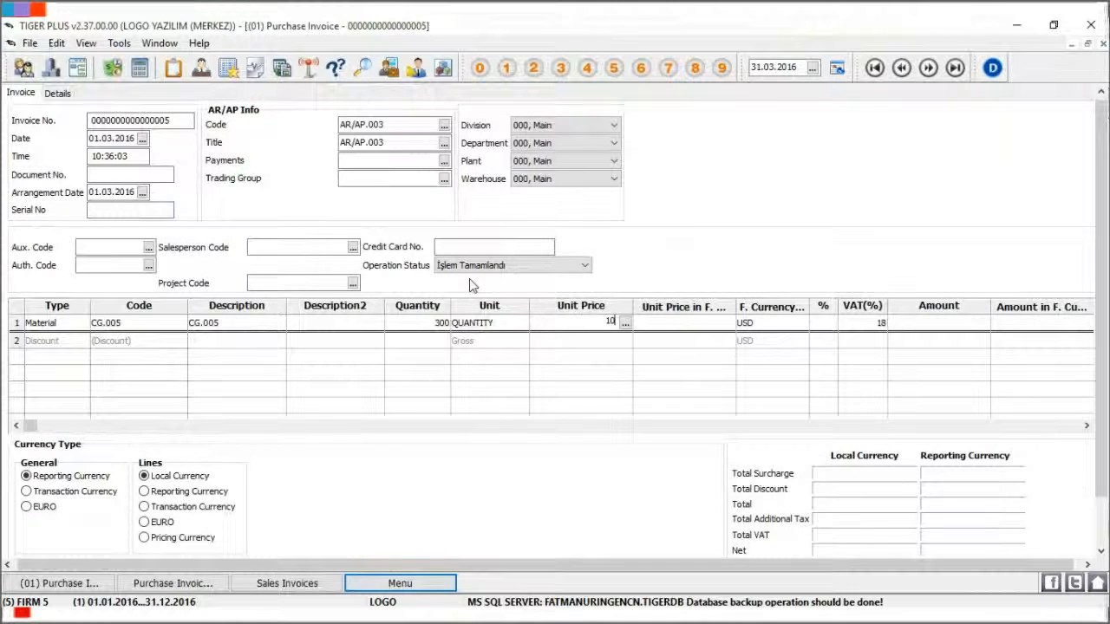
key("Tab")
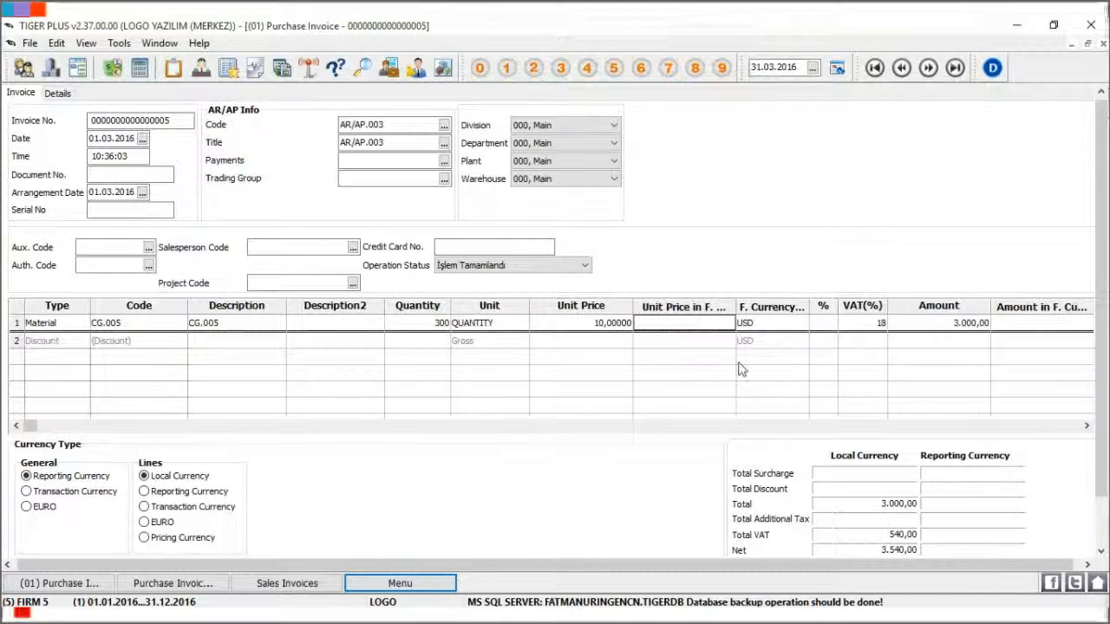
- Save the purchase invoice with its journal slip, then close the posting report and the Purchase Invoices list
key("ctrl+s")
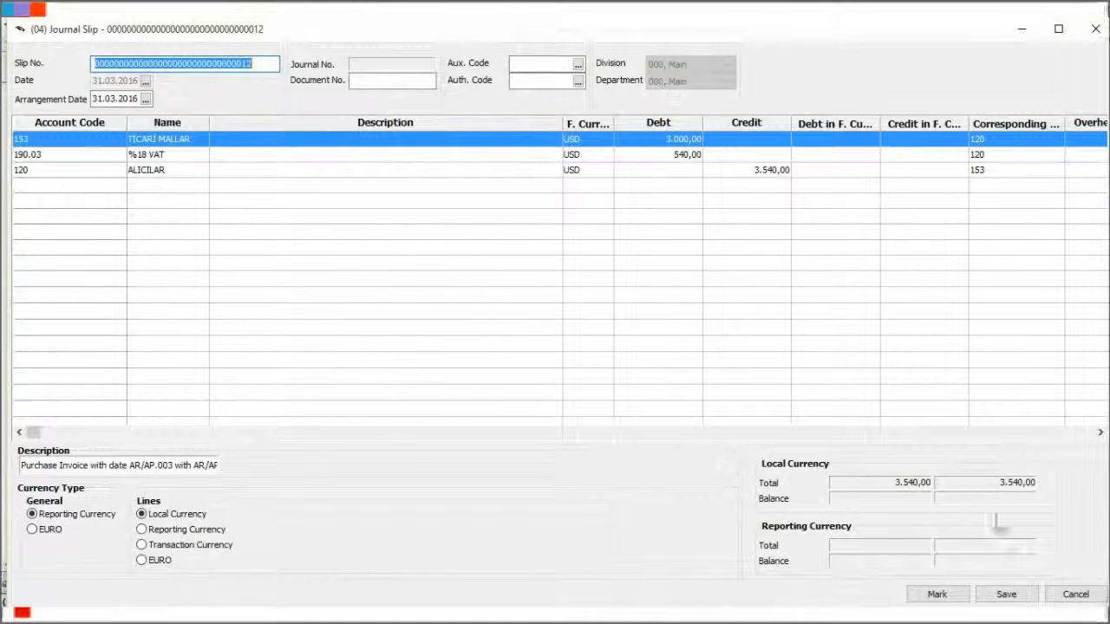
left_click(1005, 594)
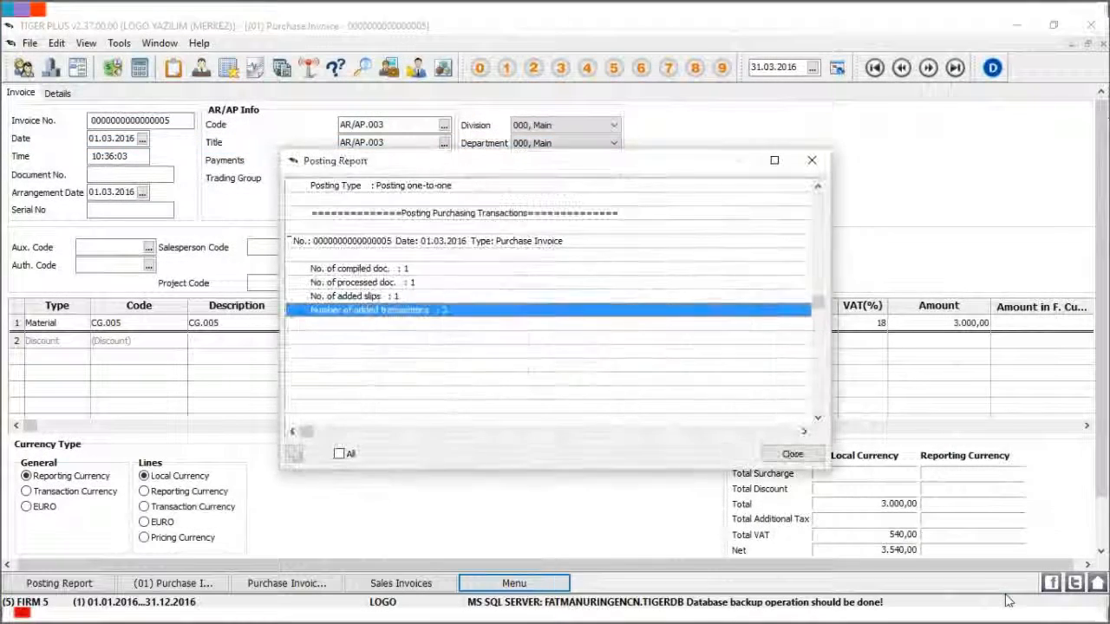
left_click(791, 454)
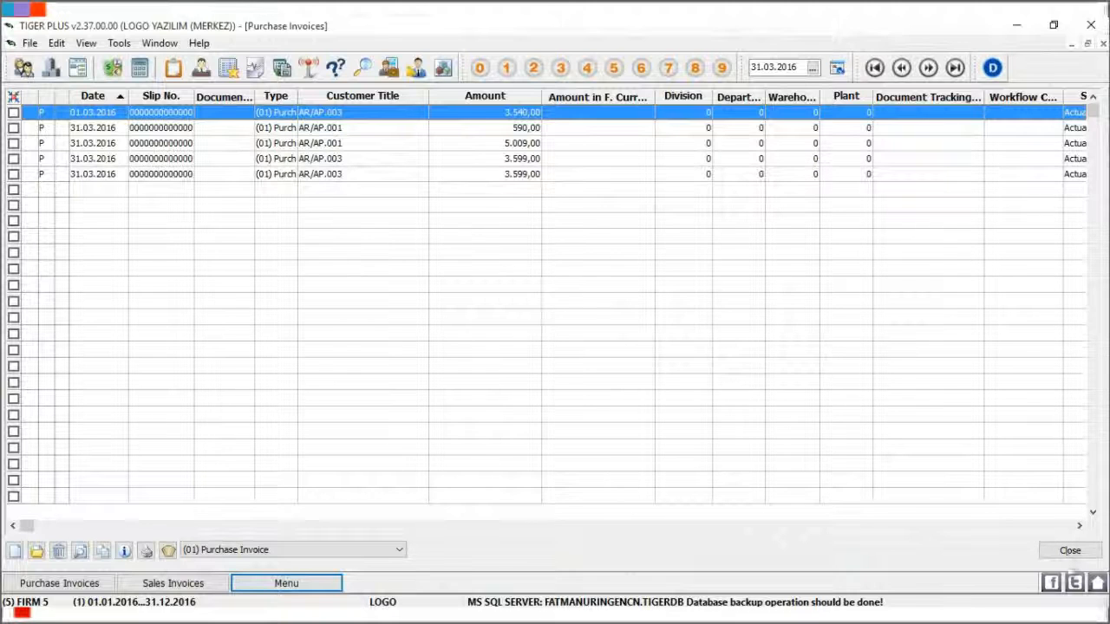
left_click(1071, 552)
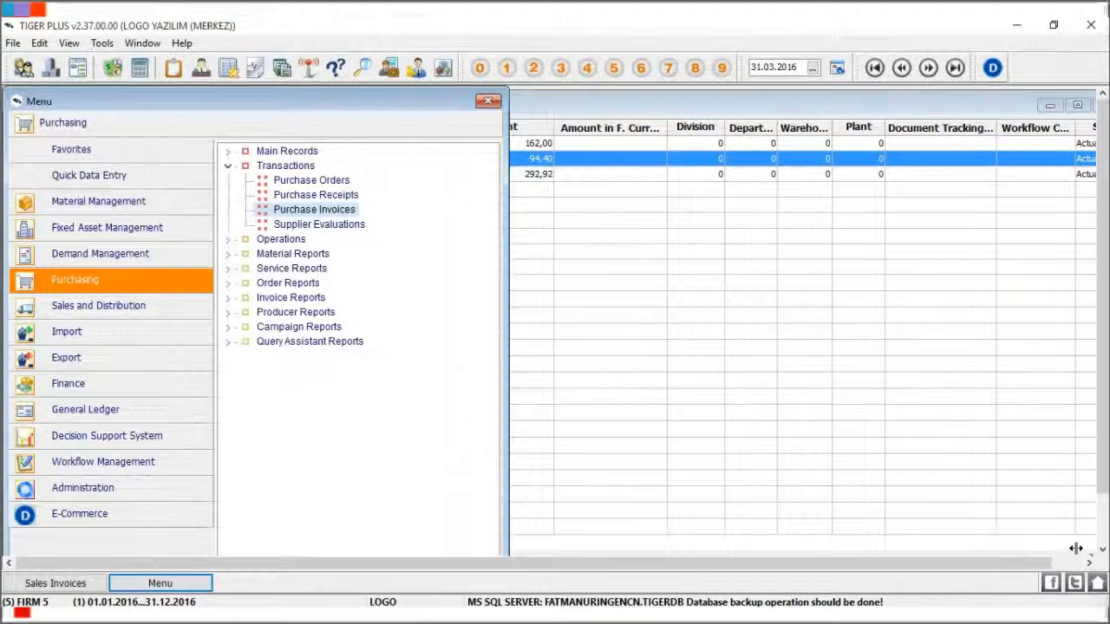
- Open the Sales Invoices list maximized and start a new wholesale invoice for AR/AP account AR/AP.002
left_click(174, 308)
double_click(301, 210)
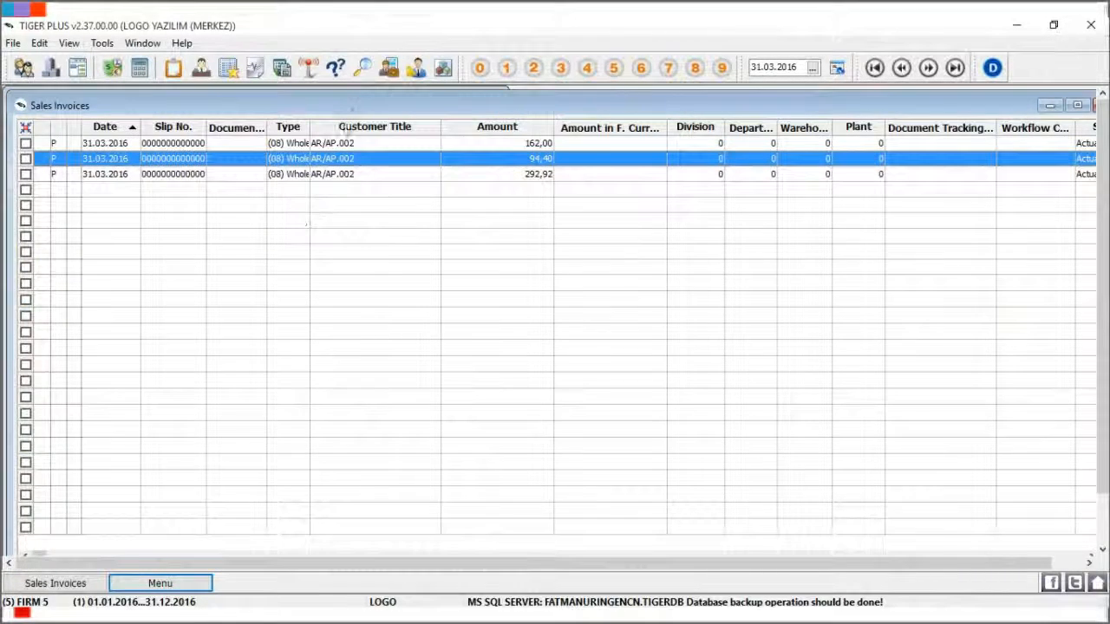
double_click(353, 107)
right_click(341, 207)
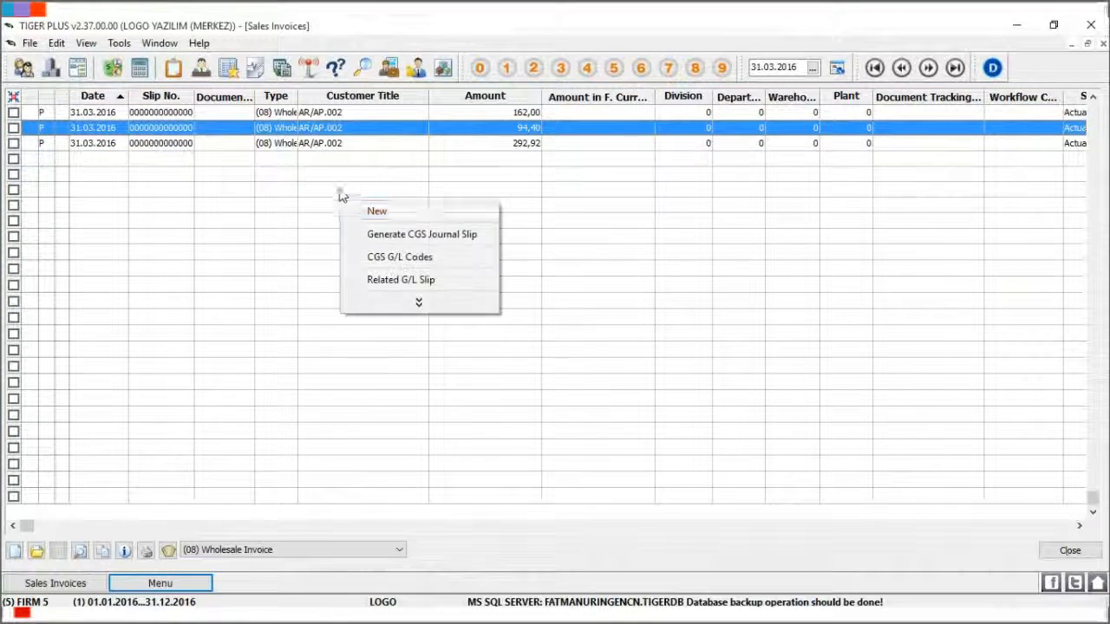
left_click(435, 217)
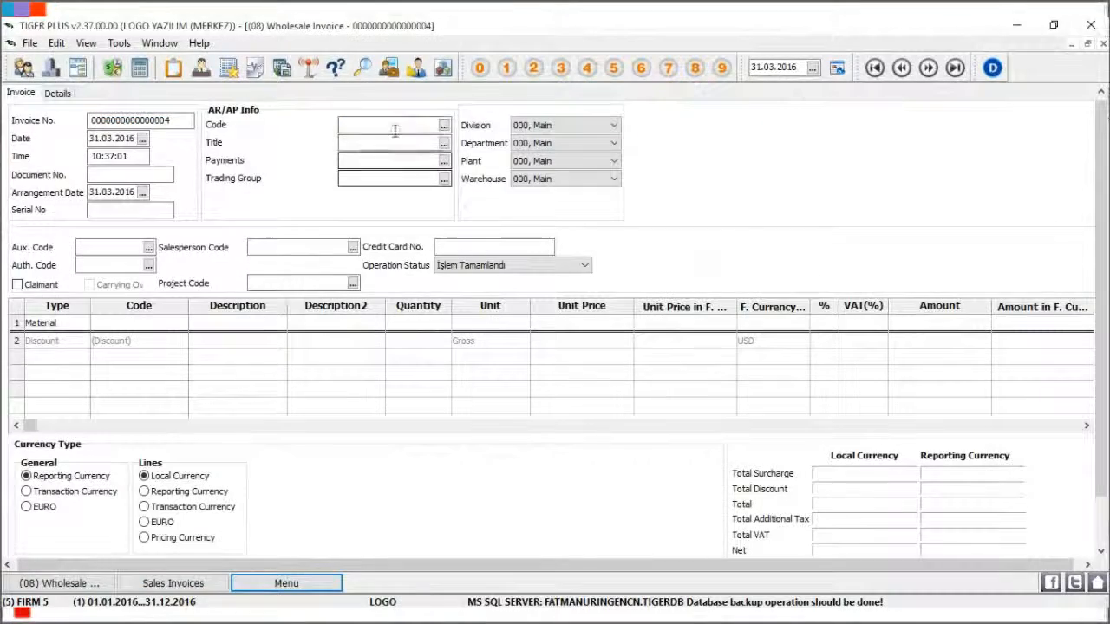
left_click(442, 129)
double_click(440, 141)
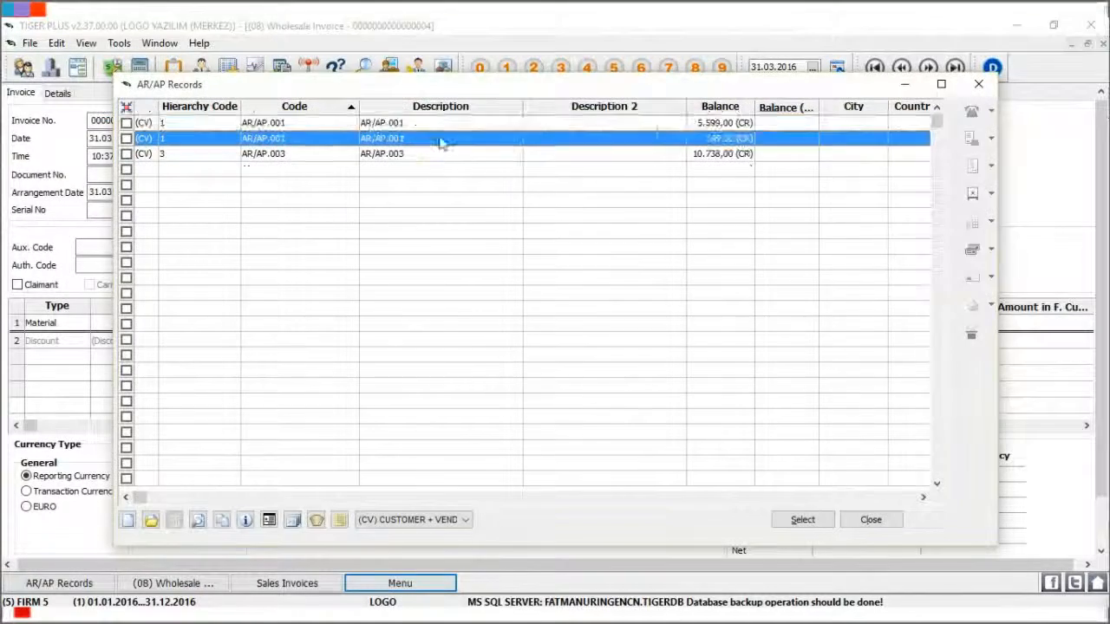
left_click(523, 340)
- Enter material CG.005 on the wholesale invoice's first line with quantity 50 and unit price 20
left_click(160, 325)
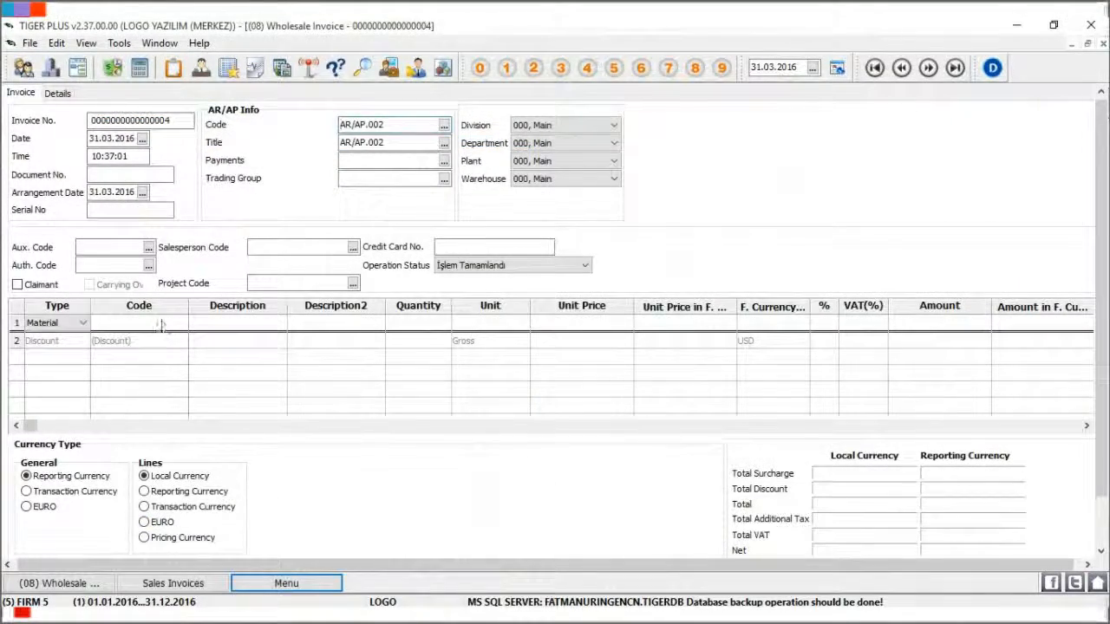
left_click(180, 323)
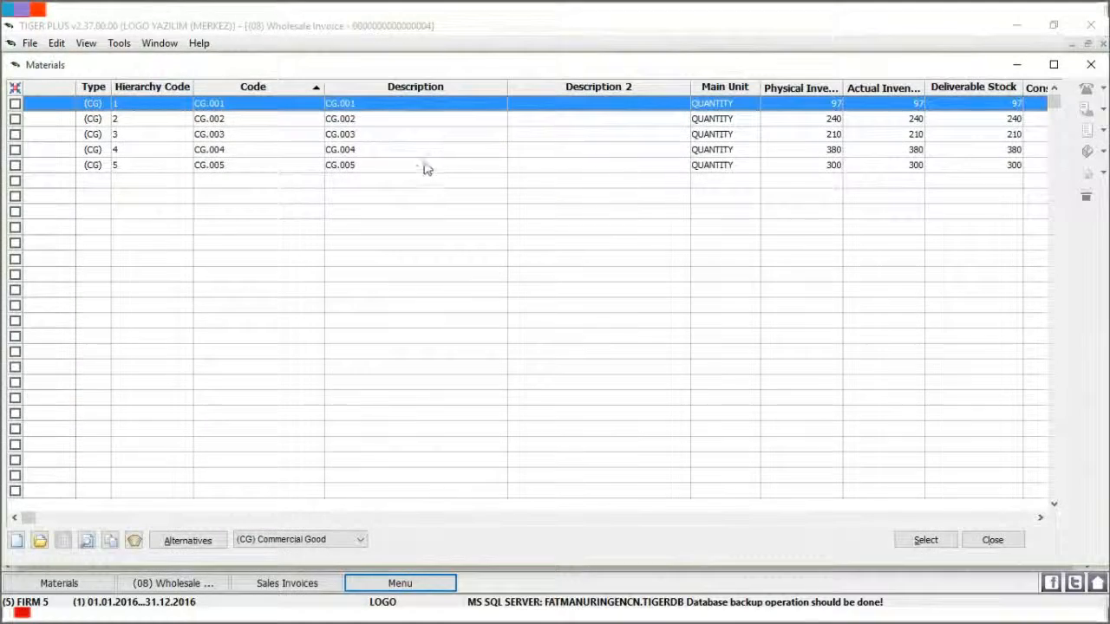
double_click(416, 165)
left_click(414, 323)
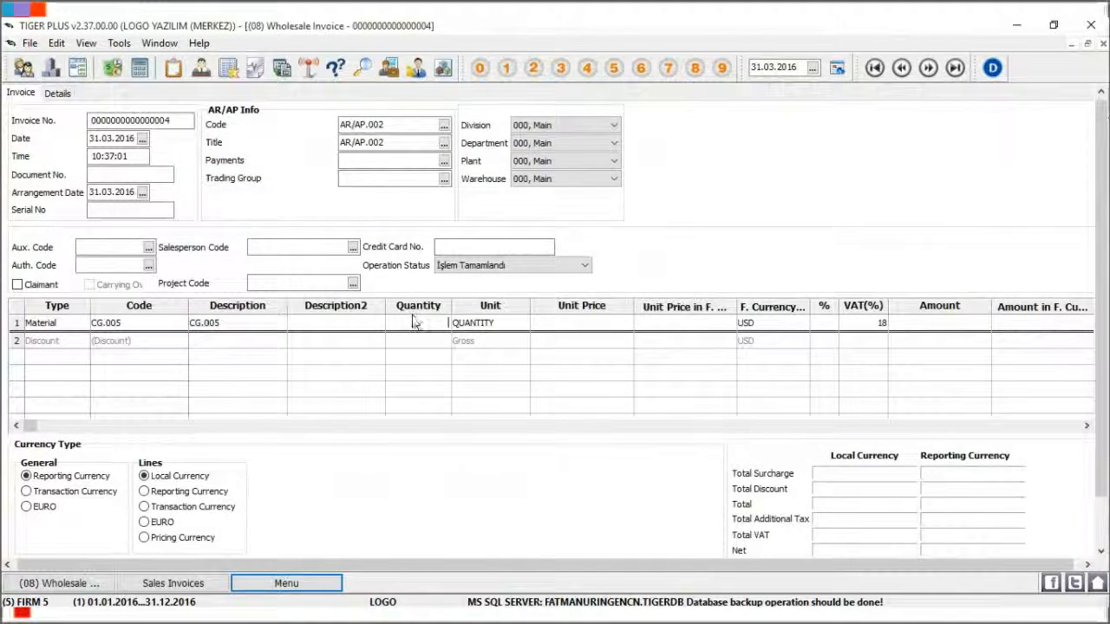
type("50")
key("Tab")
key("Tab")
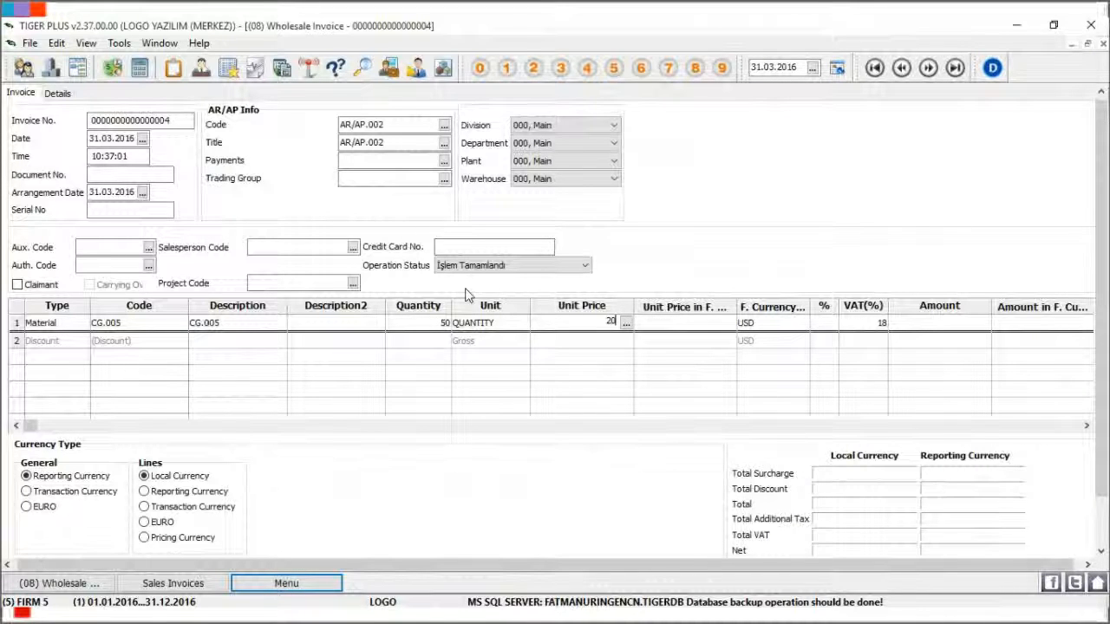
key("Tab")
- Save the wholesale invoice dated 16.03.2016 together with its journal slip and close the posting report
key("ctrl+s")
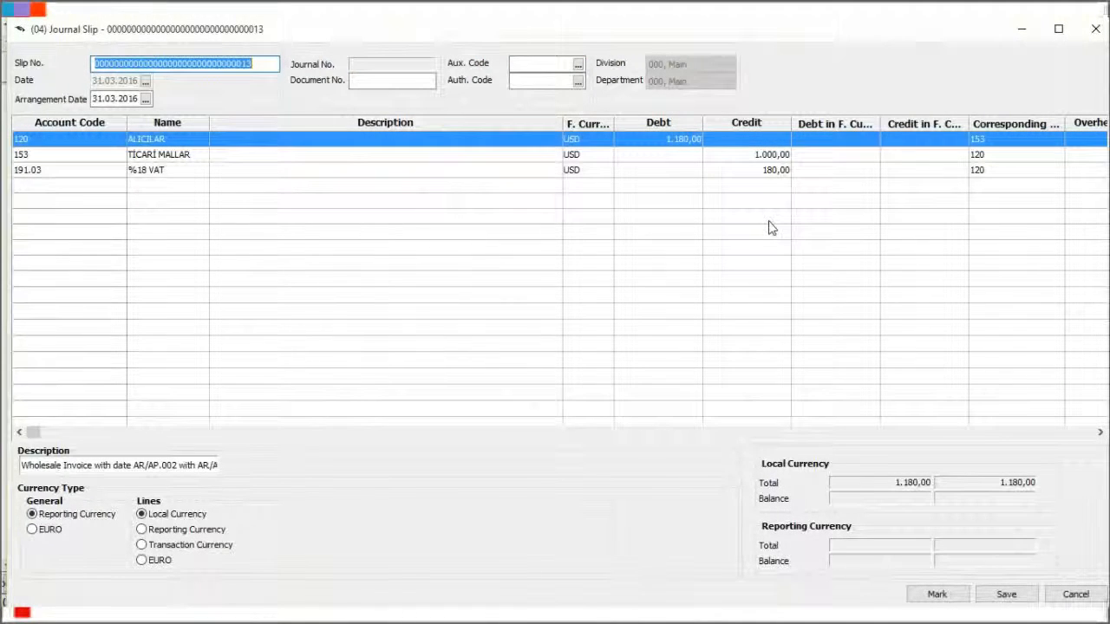
left_click(1004, 594)
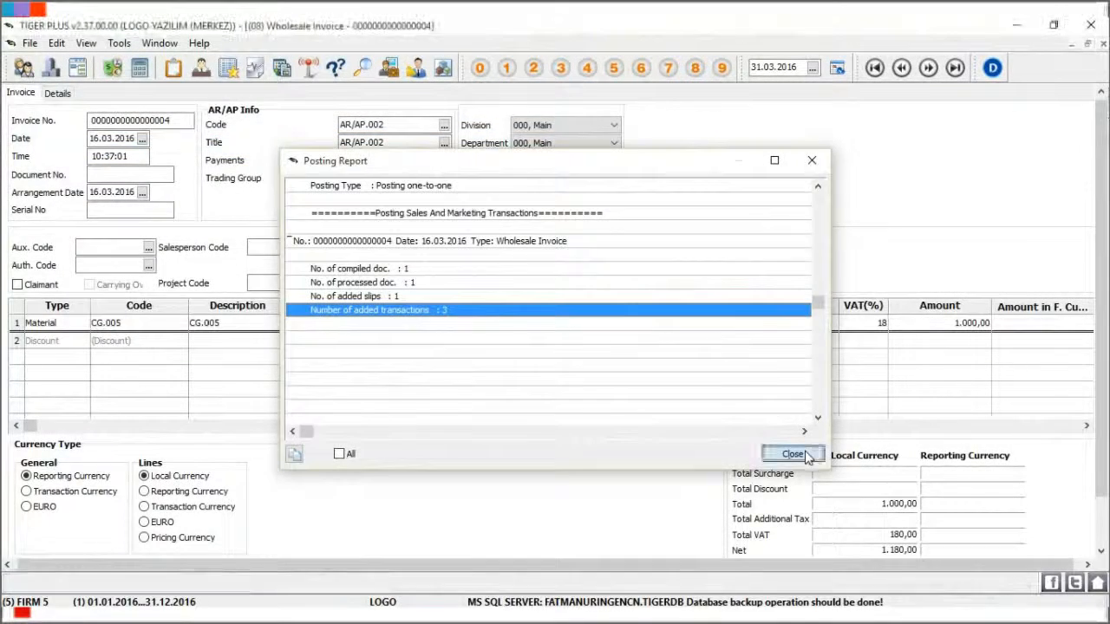
left_click(801, 456)
- Create another new wholesale invoice for AR/AP account AR/AP.001
right_click(404, 223)
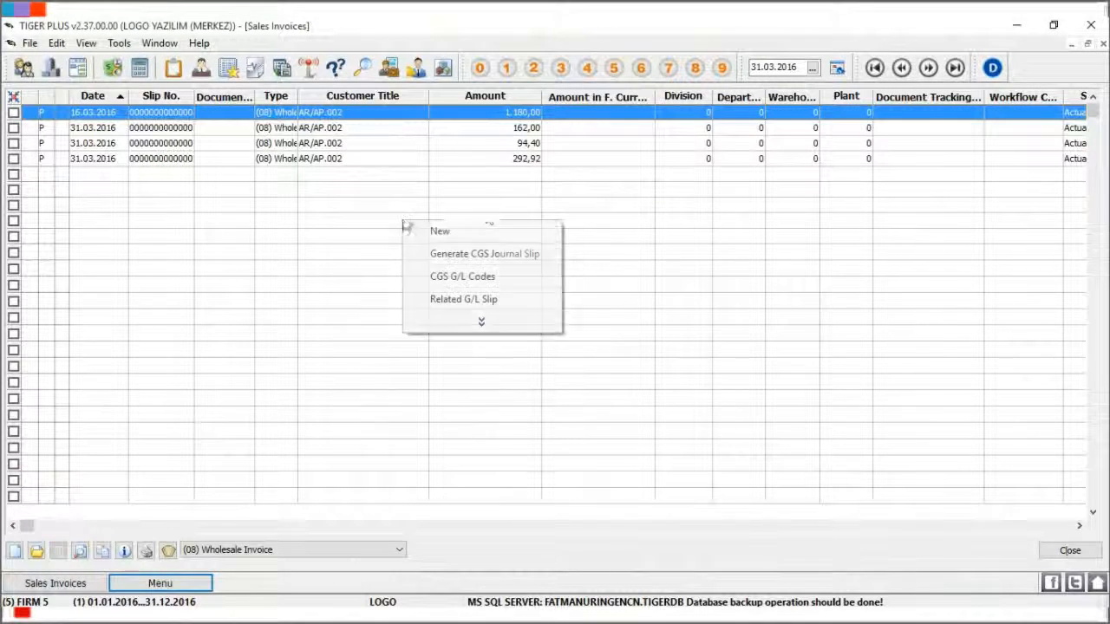
left_click(429, 228)
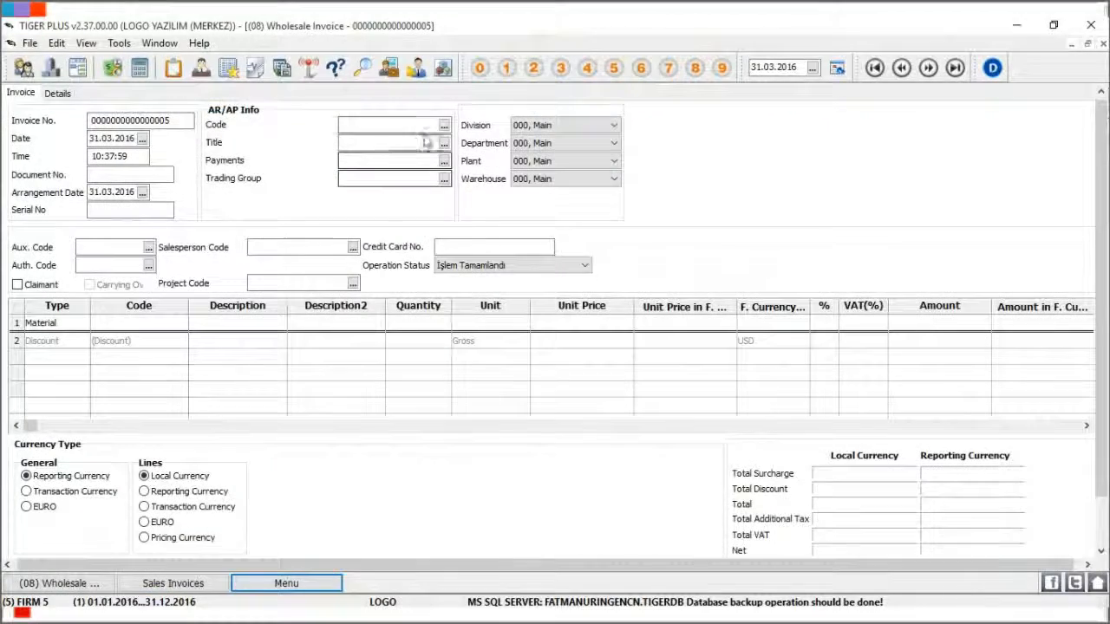
left_click(374, 132)
double_click(450, 133)
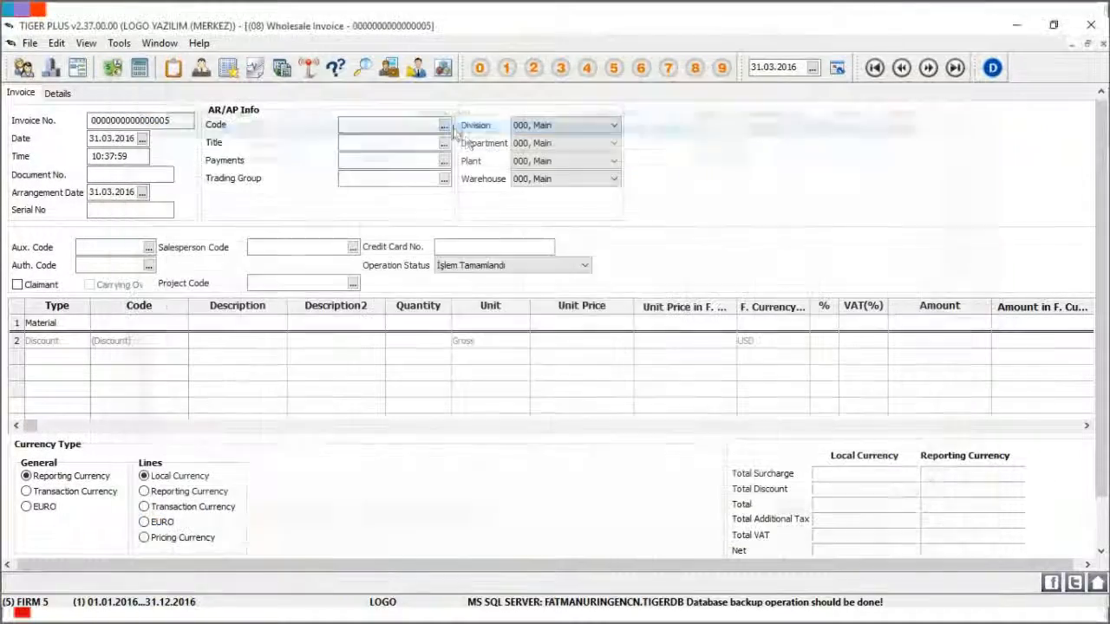
left_click(524, 339)
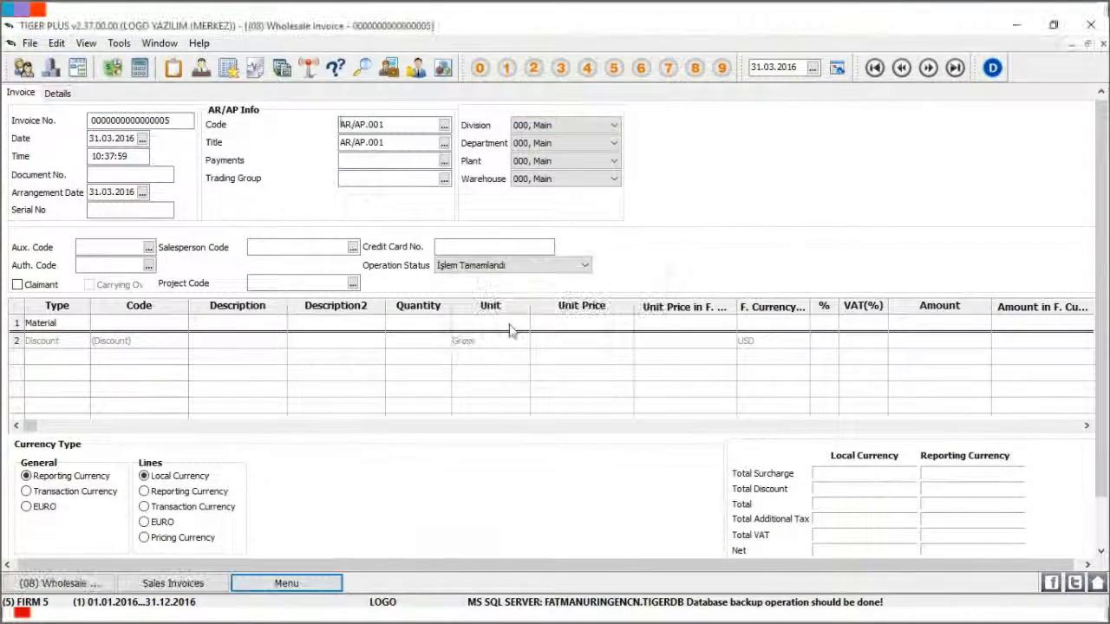
- Add material CG.005 to the AR/AP.001 invoice's first line with quantity 10 and unit price 20
left_click(143, 324)
left_click(182, 323)
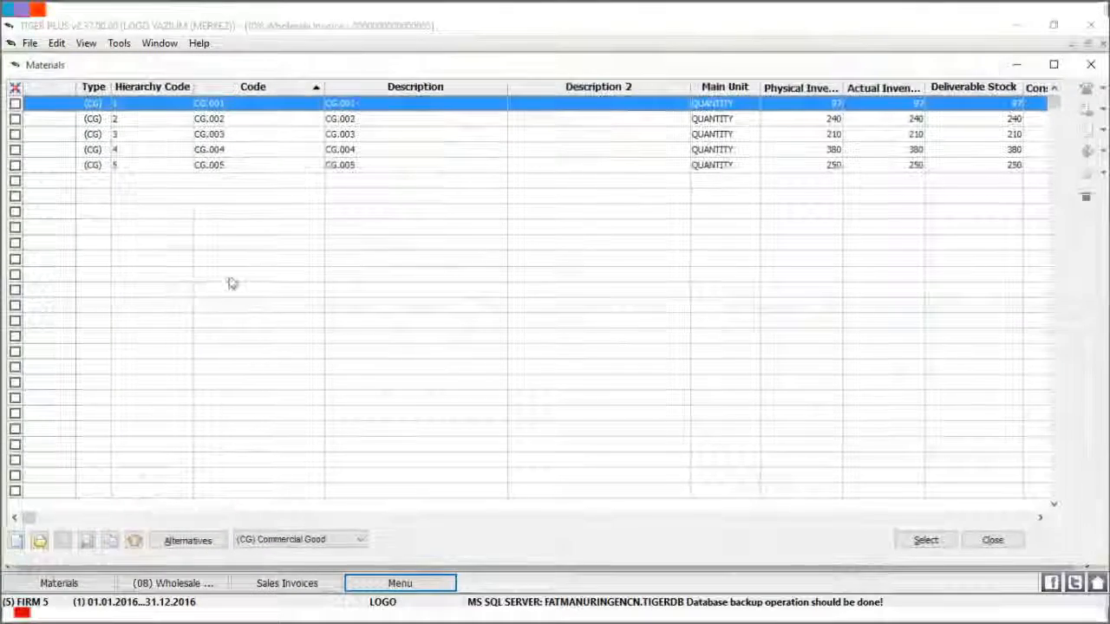
double_click(355, 177)
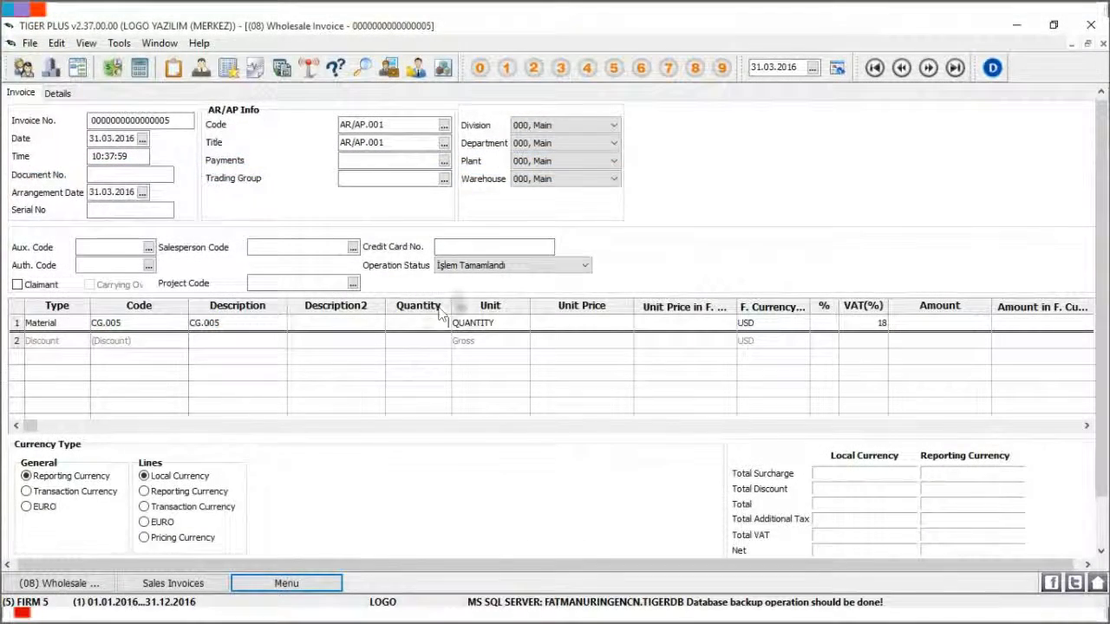
key("Tab")
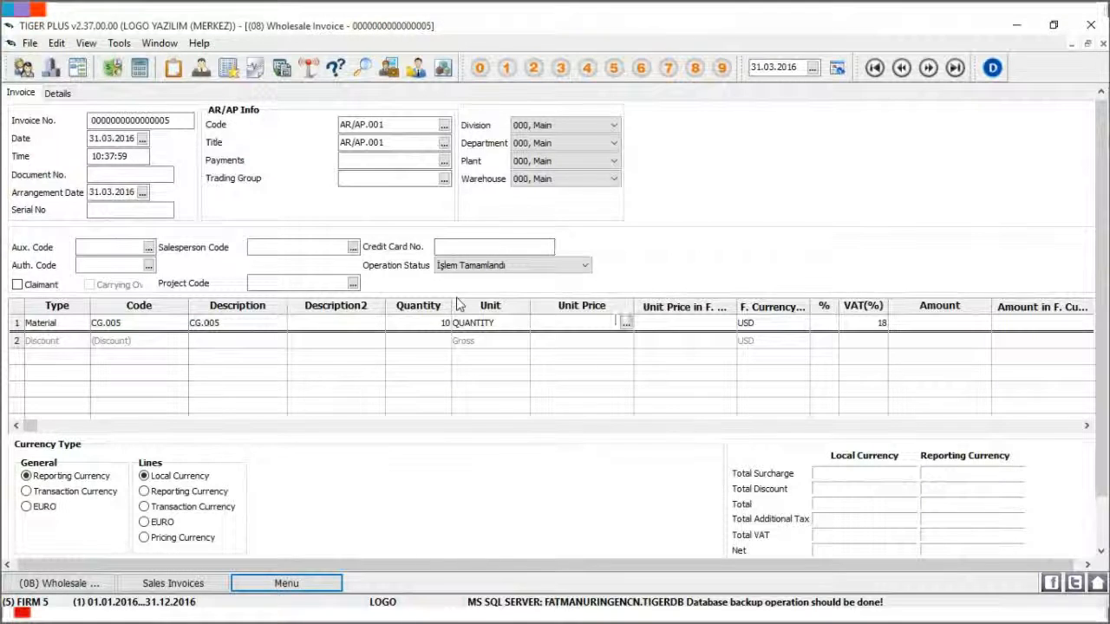
type("20")
key("Tab")
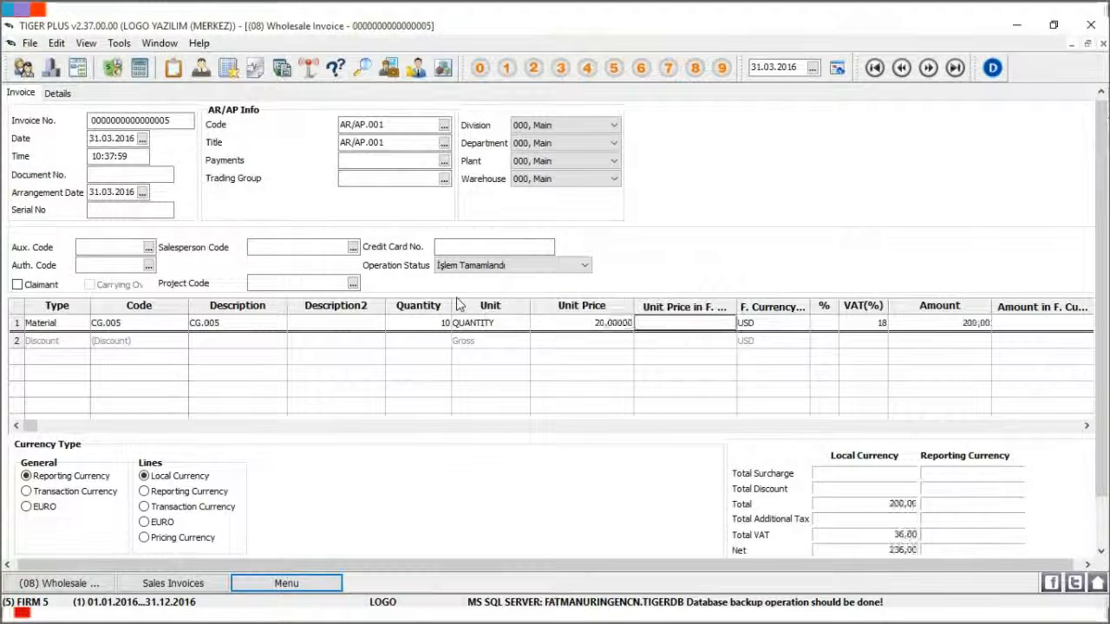
- Save the AR/AP.001 wholesale invoice with its journal slip and close the posting report
key("ctrl+s")
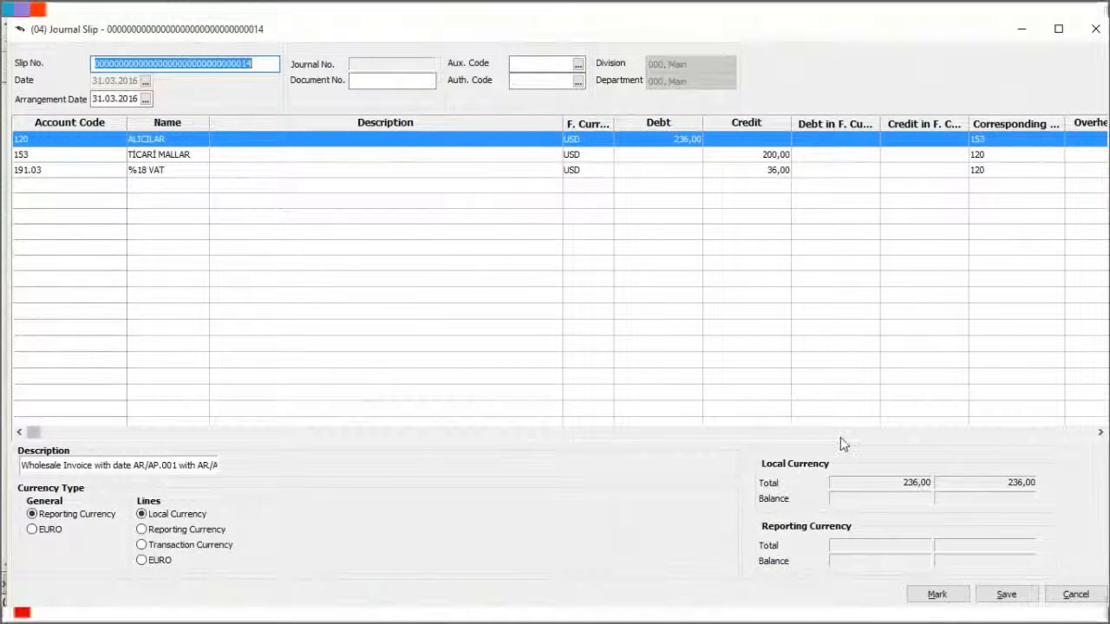
left_click(1008, 595)
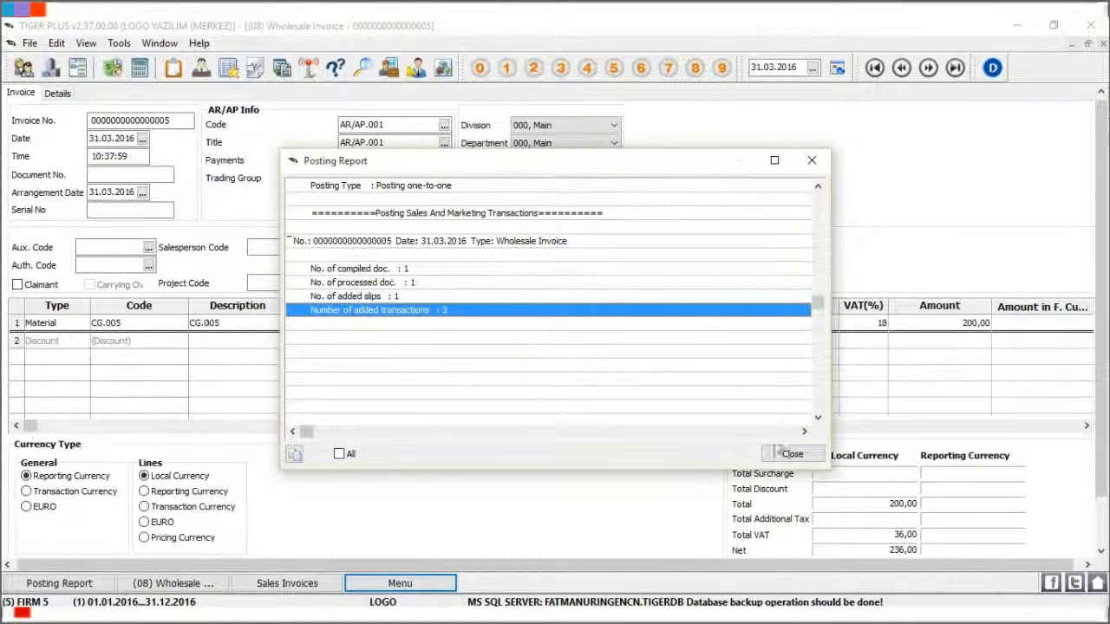
left_click(785, 453)
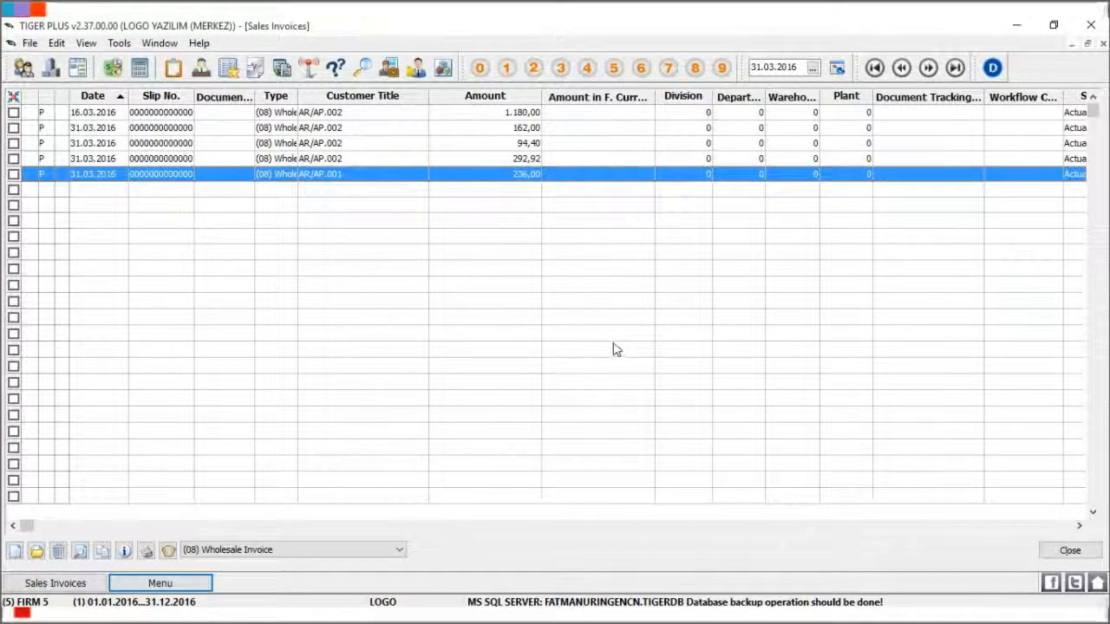
- Check the CGS G/L codes of the AR/AP.001 sales invoice, then leave them unsaved and close the Sales Invoices list
right_click(375, 177)
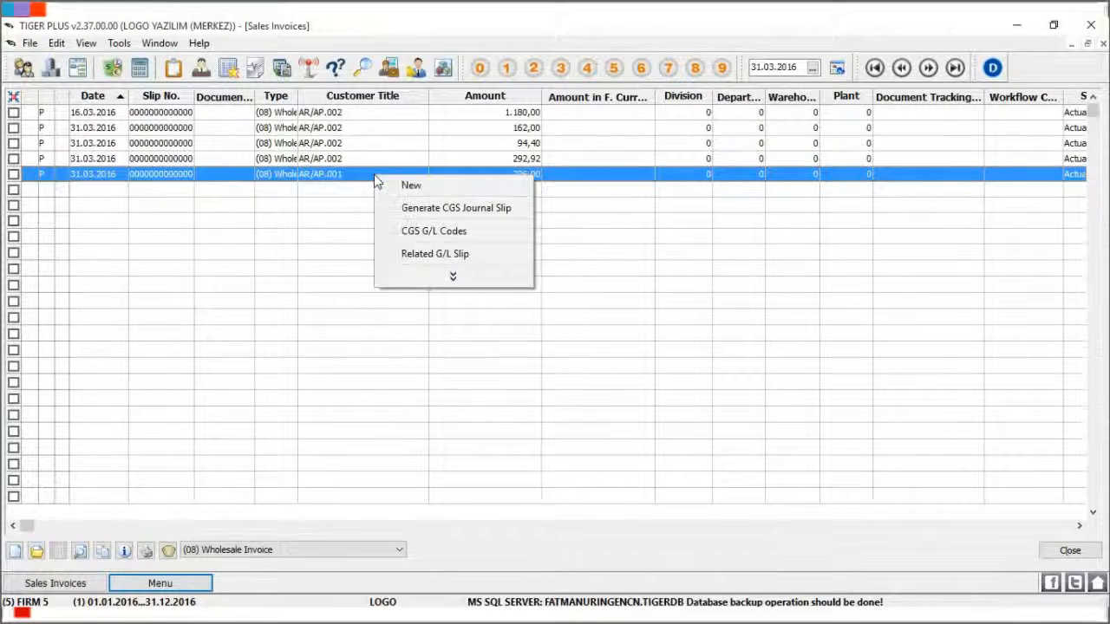
left_click(509, 231)
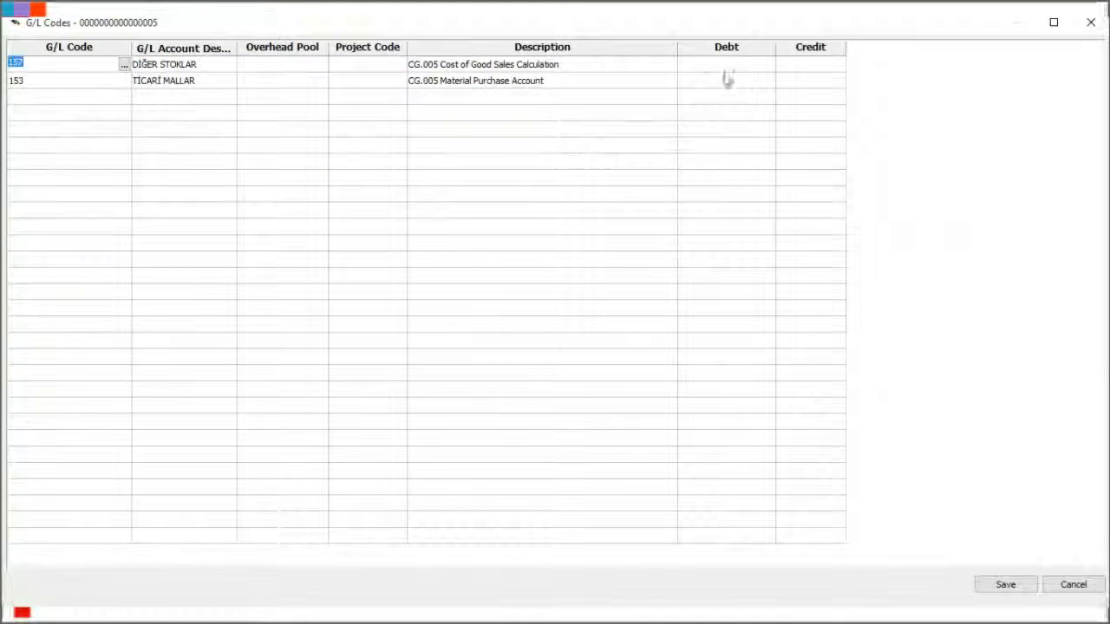
left_click(1072, 584)
left_click(1069, 553)
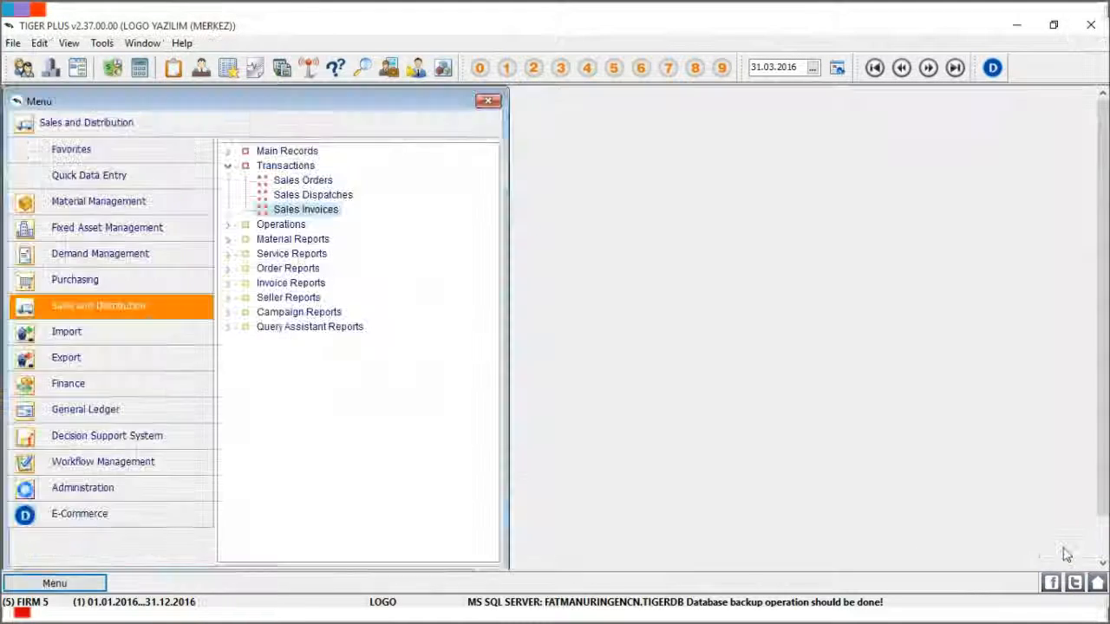
- Run Costing Maintenance from the Material Management operations, filtered by group definition to material code CG.005, and dismiss the completion dialog
left_click(146, 194)
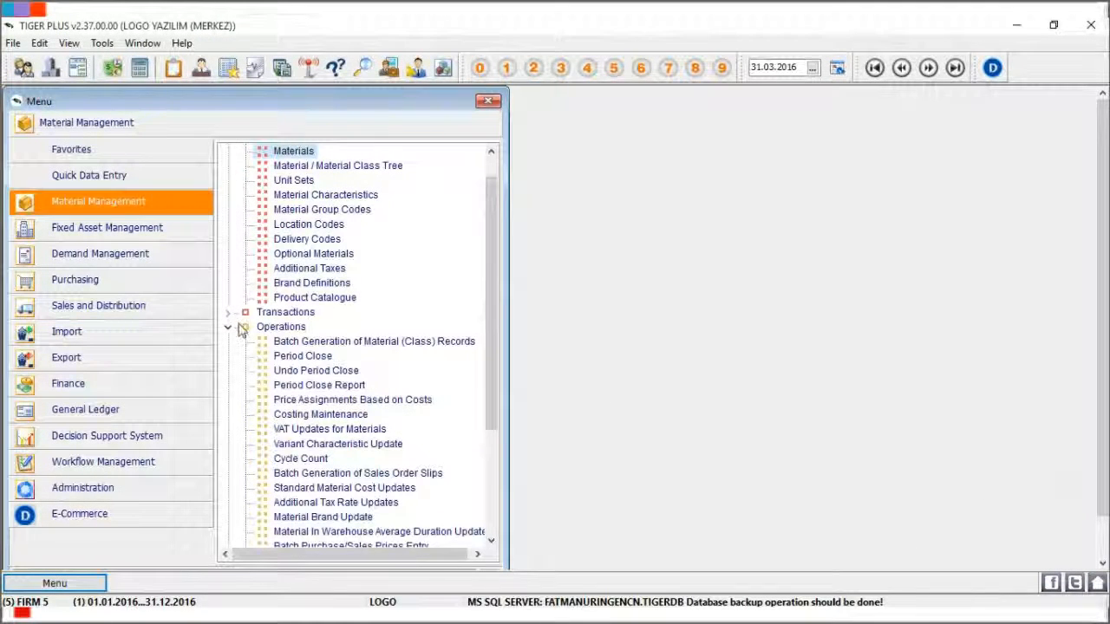
scroll(241, 330, "up", 1)
left_click(227, 150)
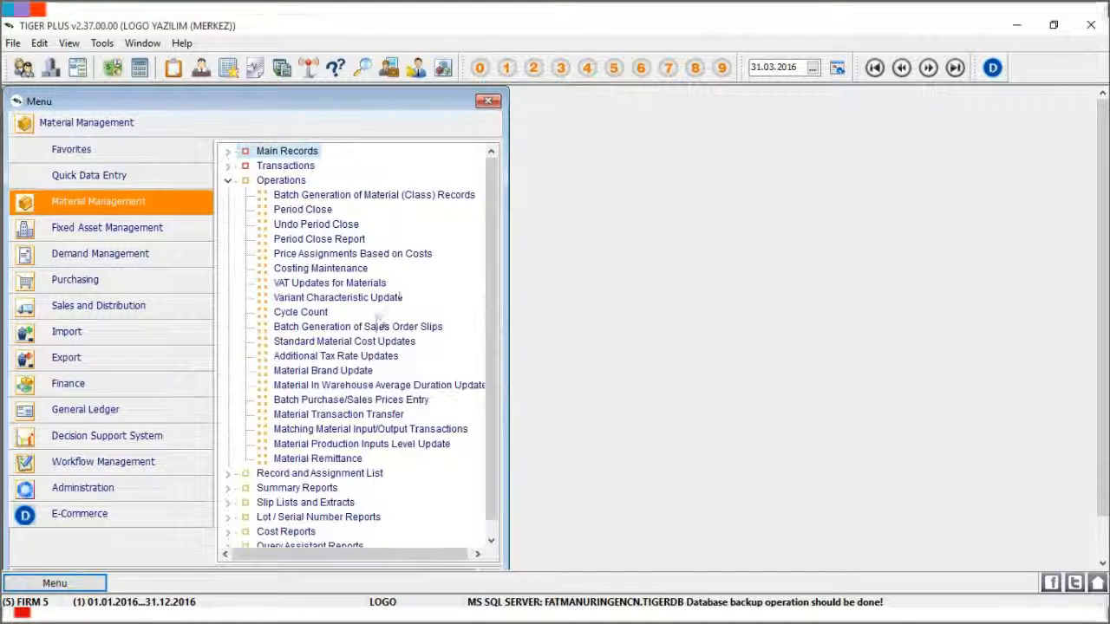
double_click(345, 269)
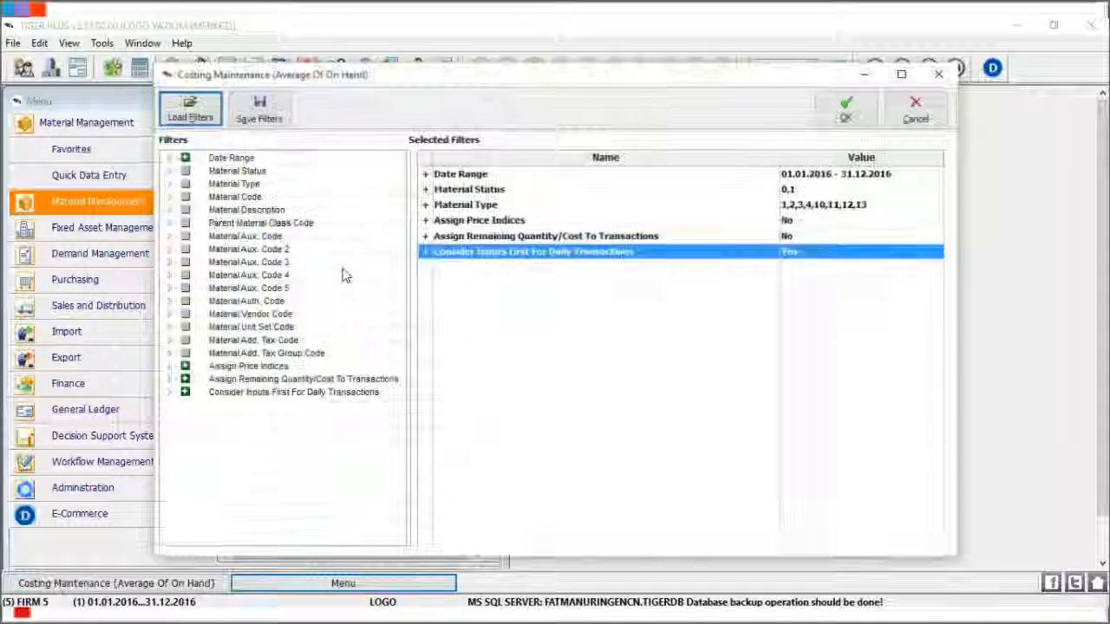
double_click(239, 197)
left_click(443, 314)
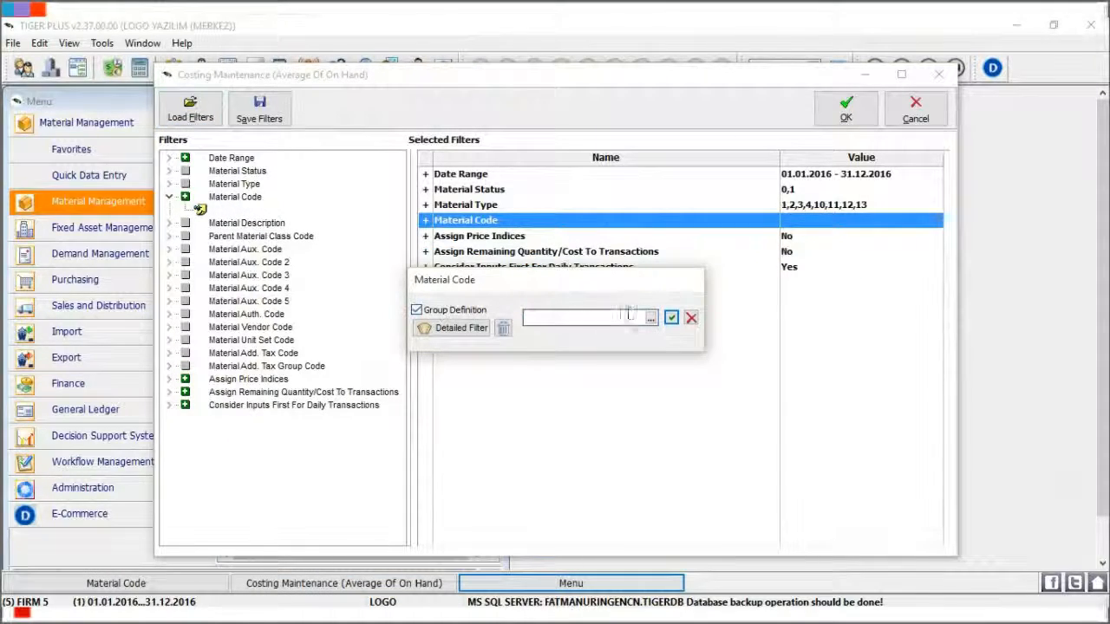
left_click(651, 316)
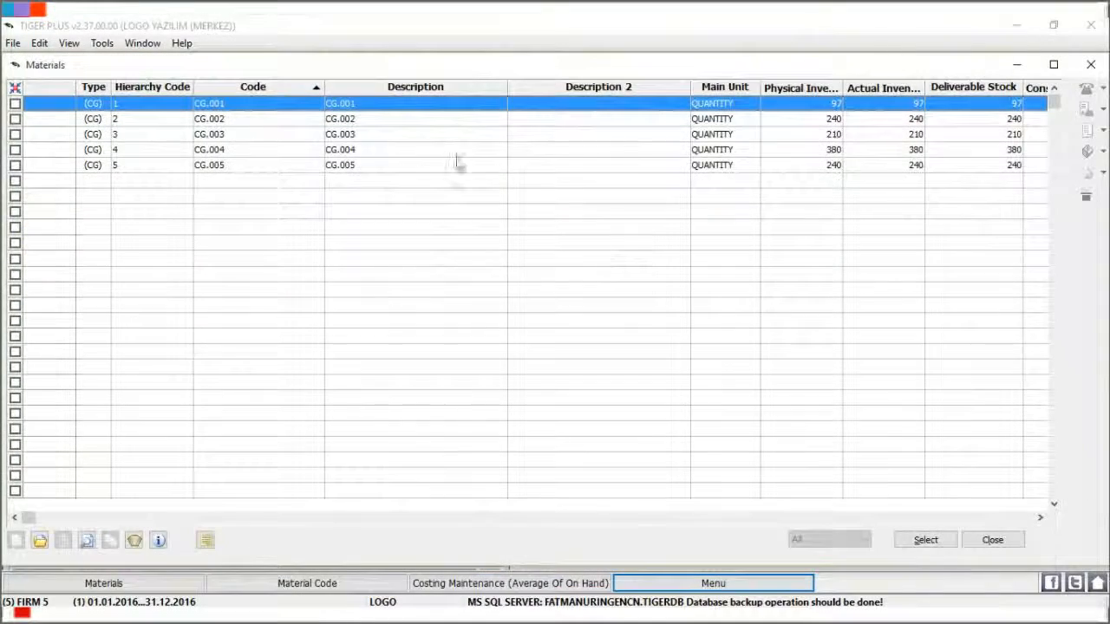
double_click(445, 167)
left_click(671, 317)
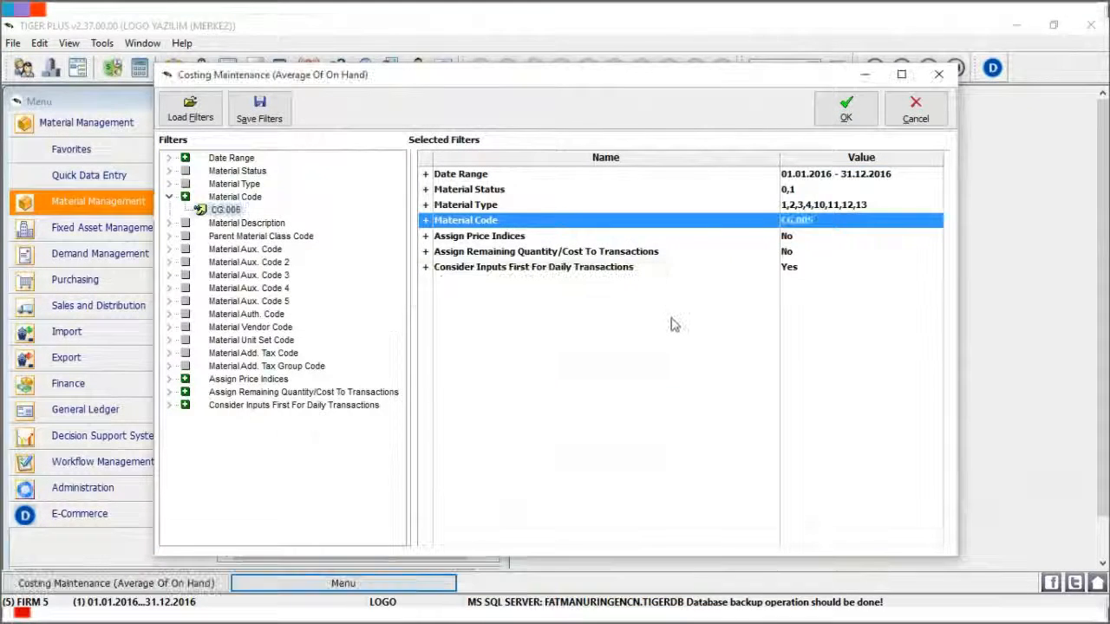
left_click(845, 108)
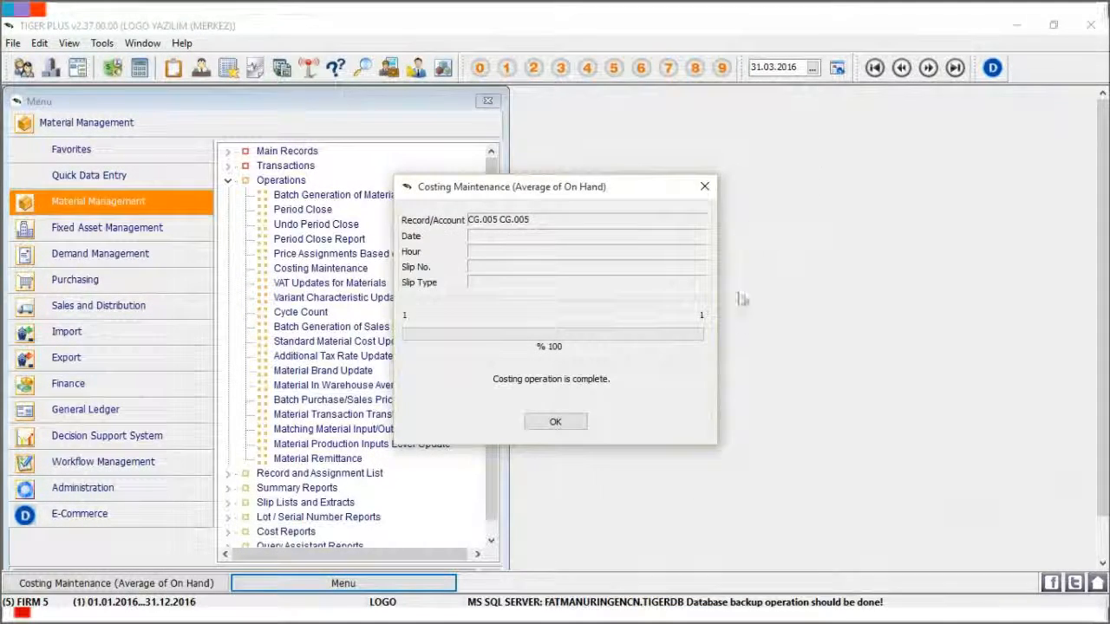
left_click(555, 422)
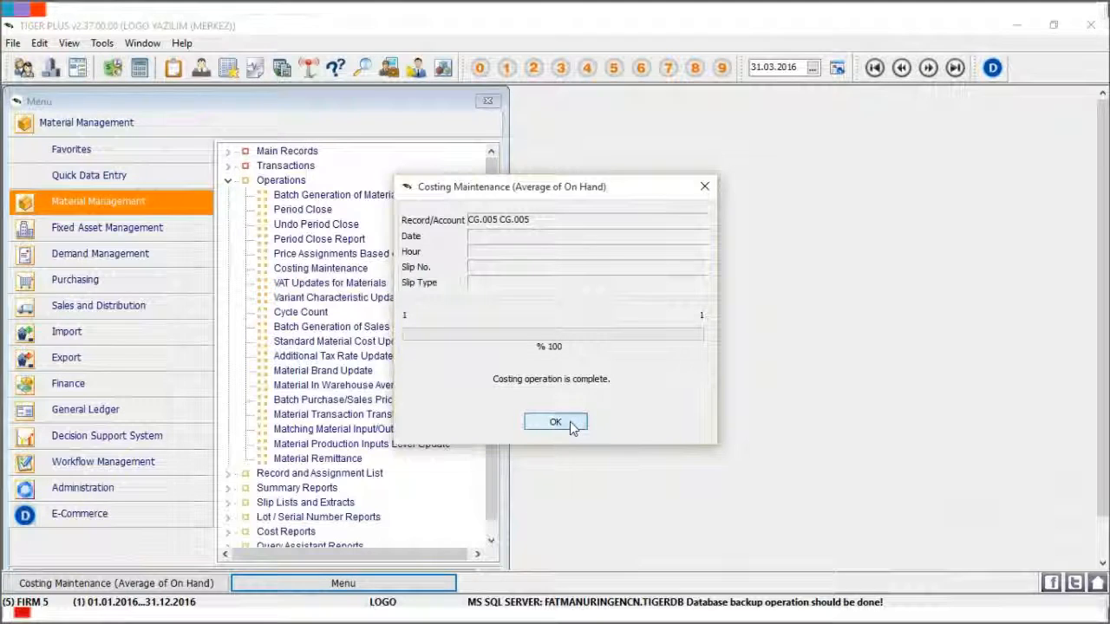
- Start Price Assignments Based on Costs and include all slip types in its filters
double_click(345, 253)
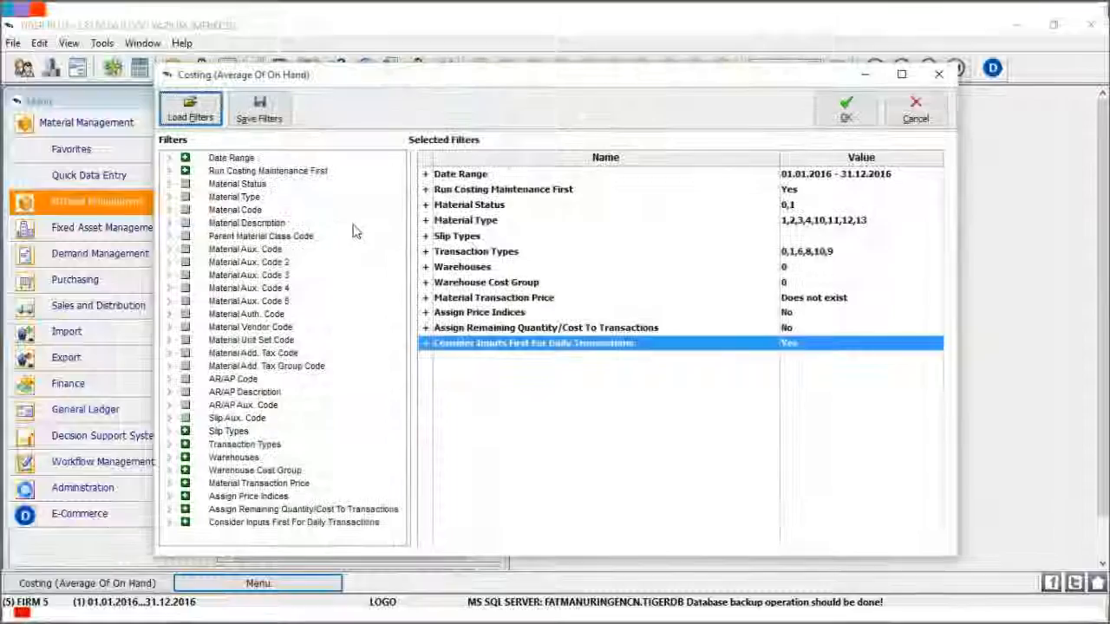
double_click(802, 236)
left_click(561, 290)
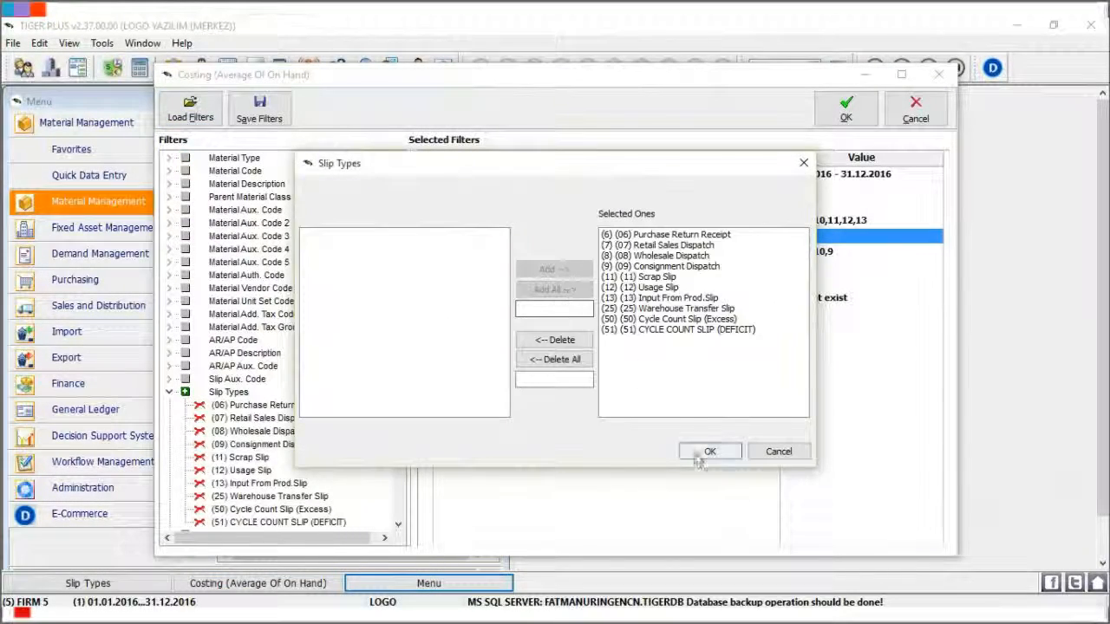
left_click(708, 452)
- Add a Material Code filter to the costing operation, using group definition with material CG.005
double_click(232, 170)
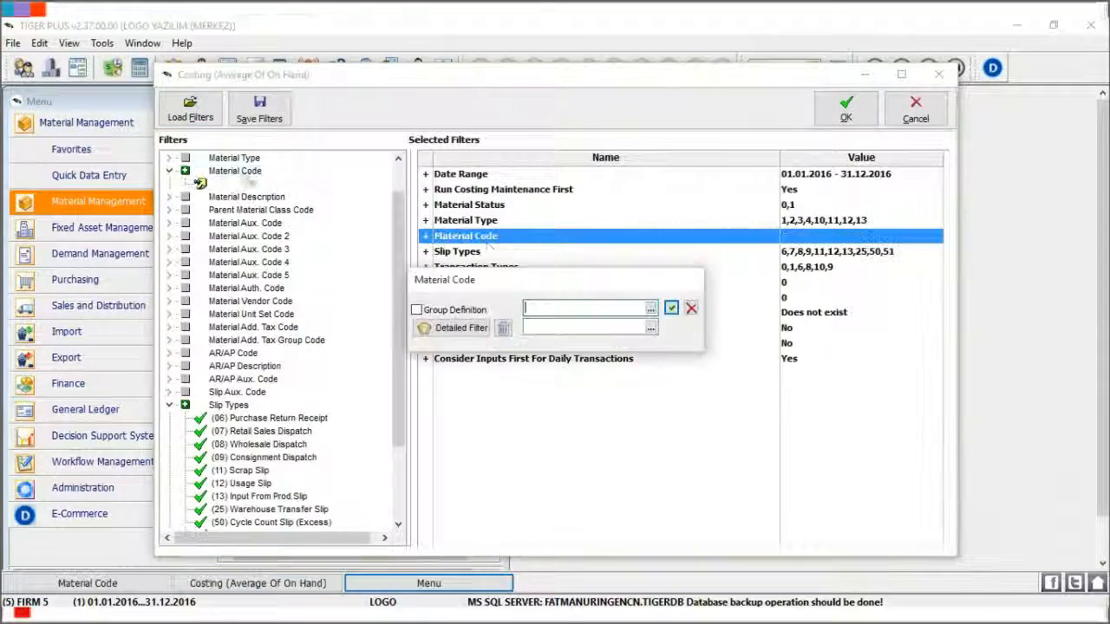
left_click(416, 310)
left_click(651, 319)
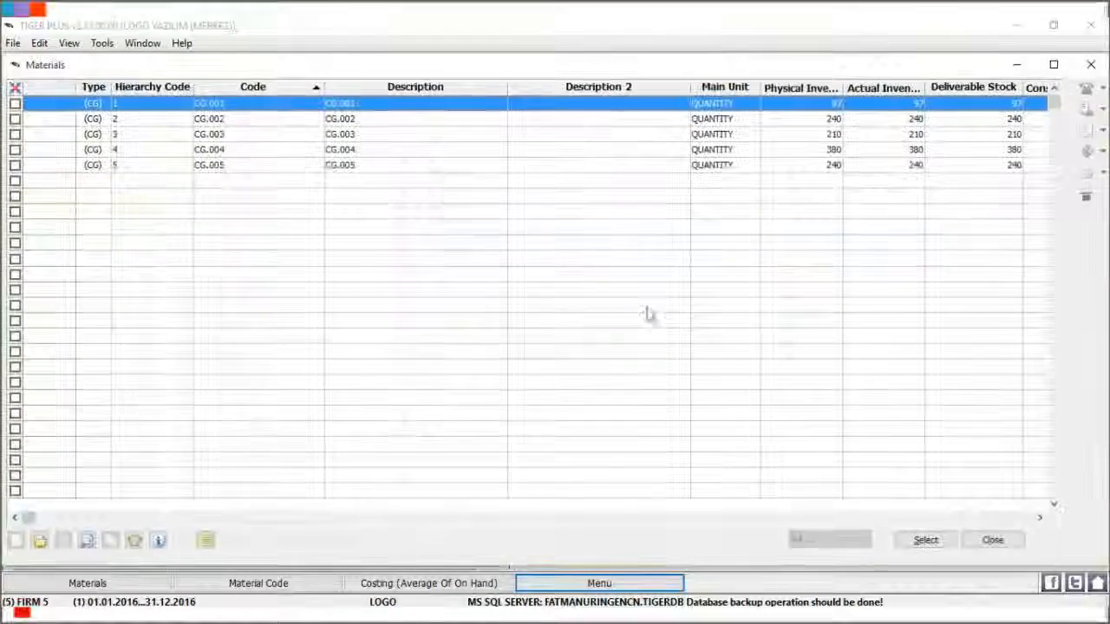
double_click(439, 164)
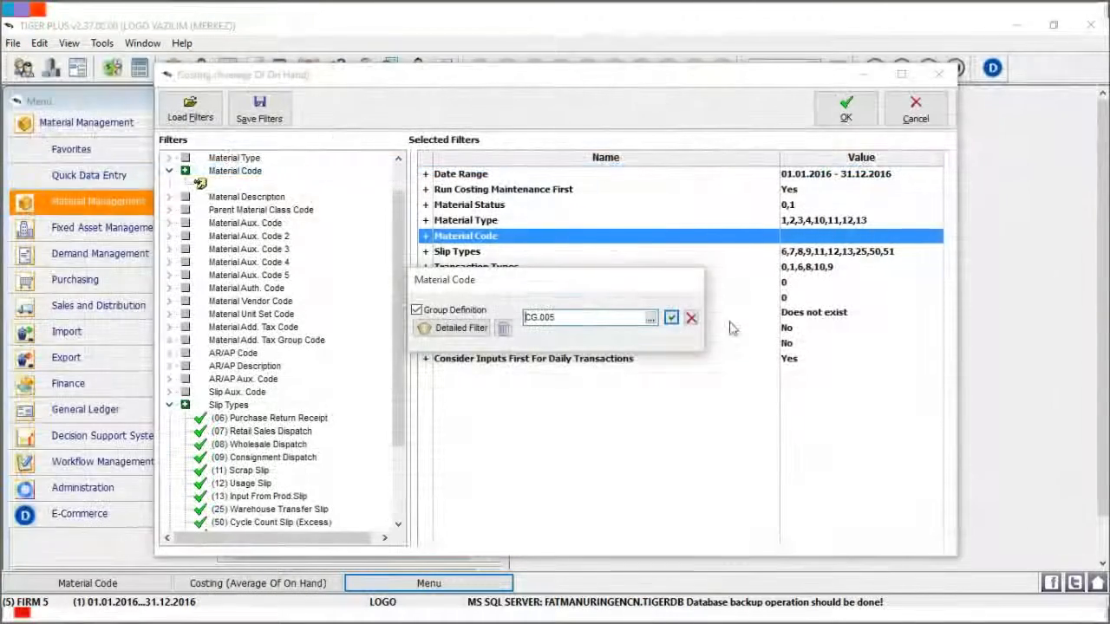
left_click(671, 317)
- Set the Material Transaction Price filter to All and run the costing operation
left_click(823, 313)
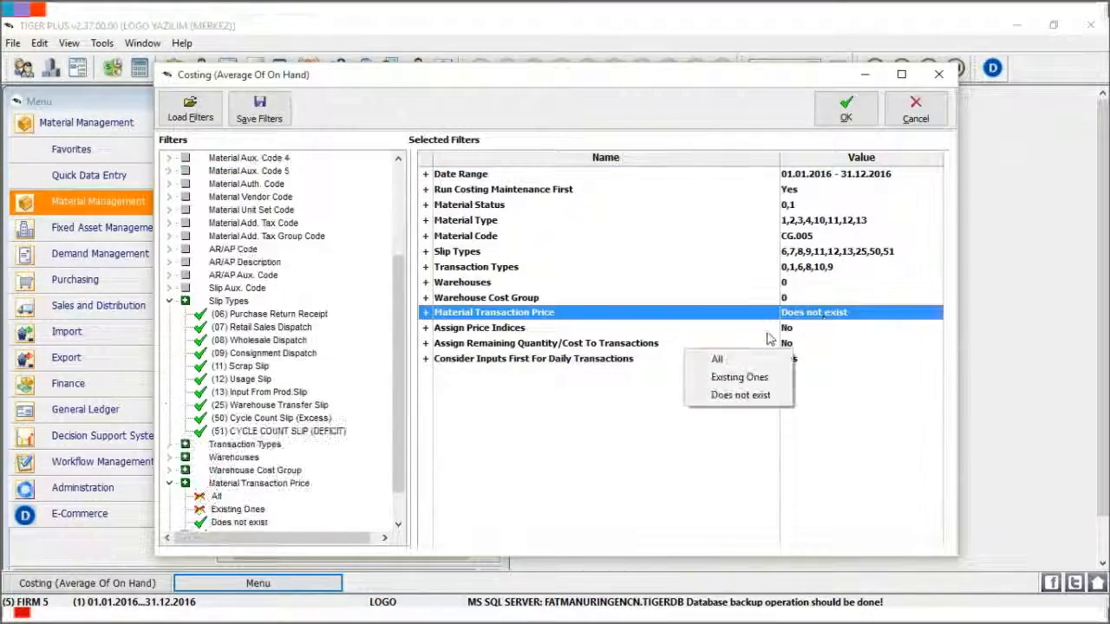
left_click(717, 359)
left_click(845, 110)
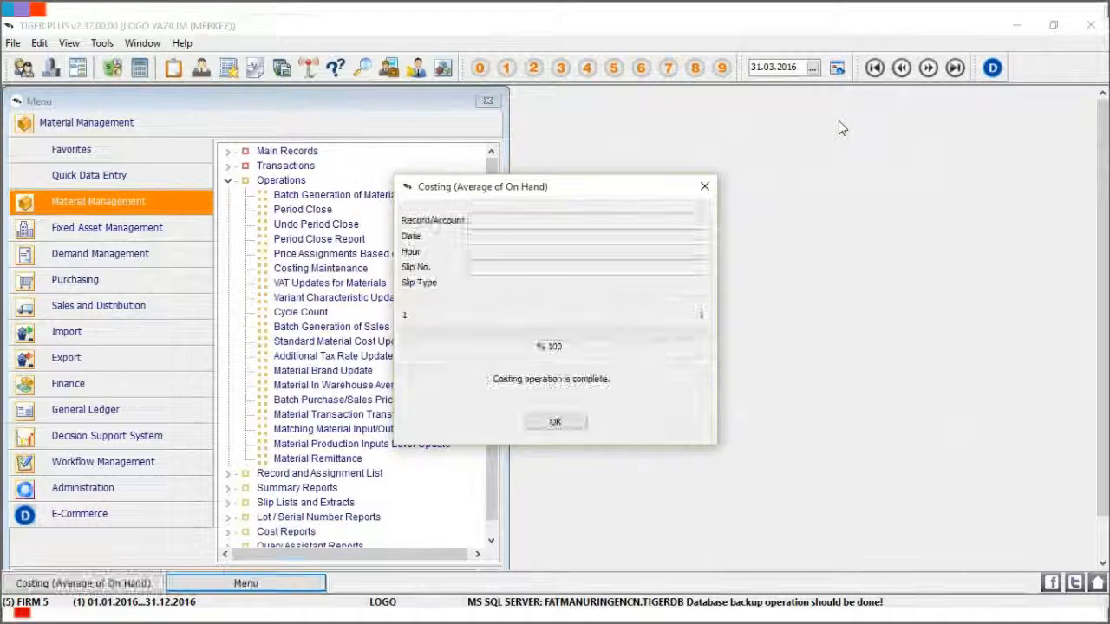
- Dismiss the costing completion dialog and open the Sales Invoices list from the Sales and Distribution transactions
left_click(555, 422)
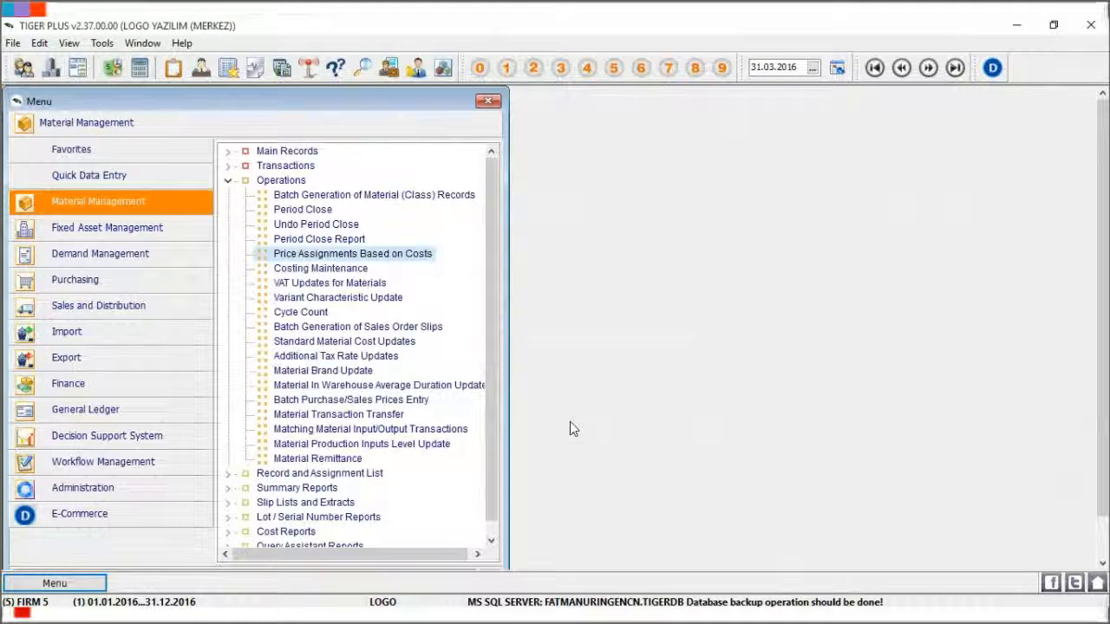
left_click(121, 310)
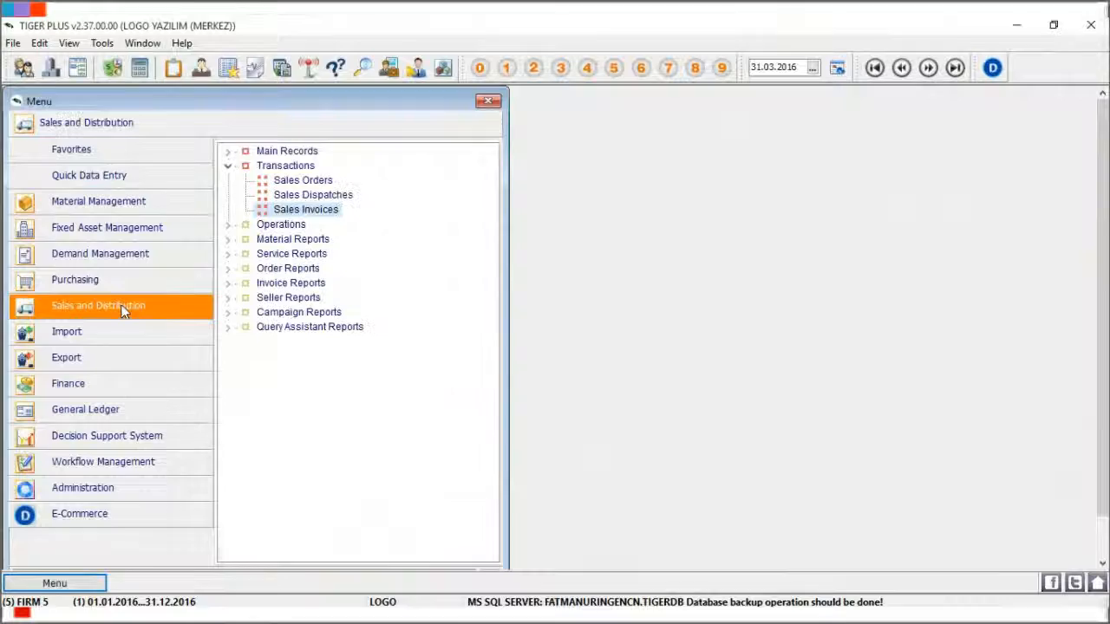
double_click(323, 210)
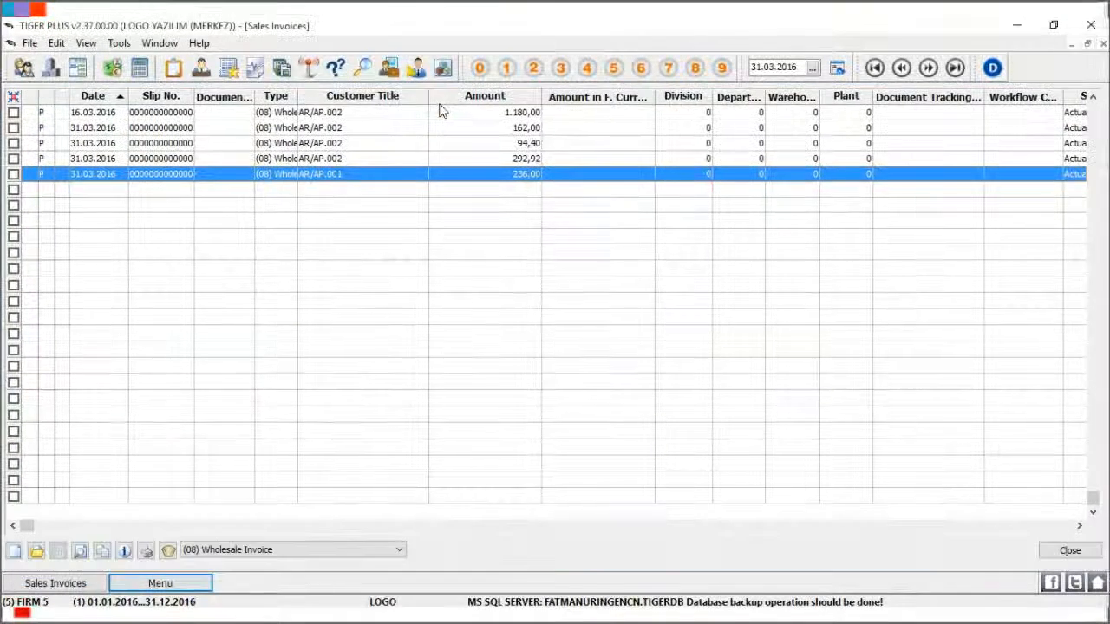
- Open the 31.03.2016 wholesale invoice for AR/AP.001 that contains material CG.005
double_click(438, 108)
right_click(350, 178)
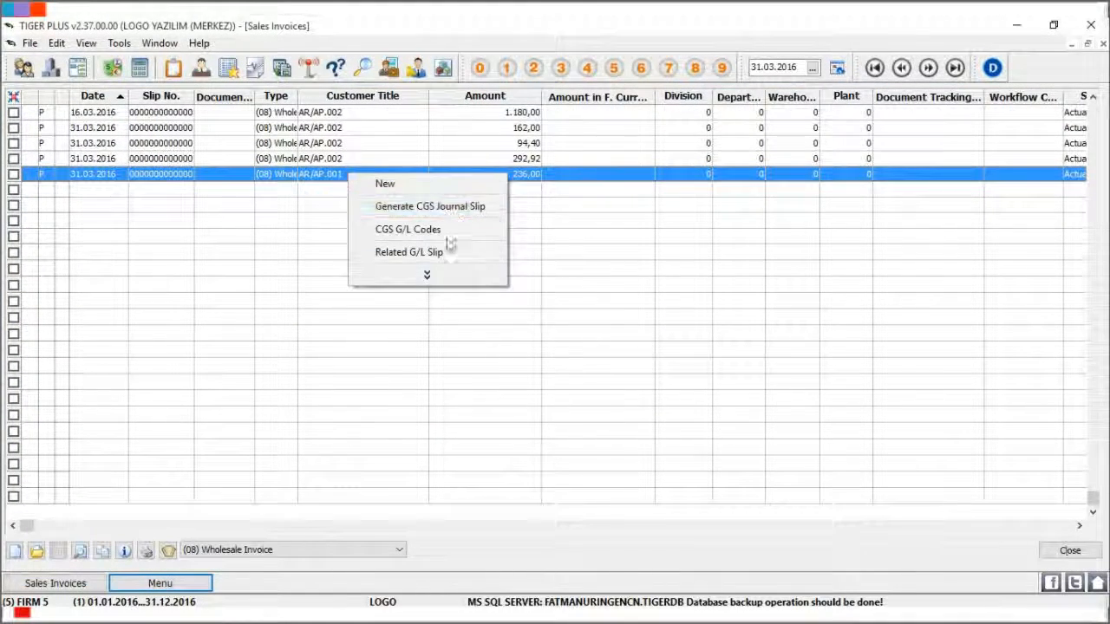
left_click(427, 275)
left_click(435, 75)
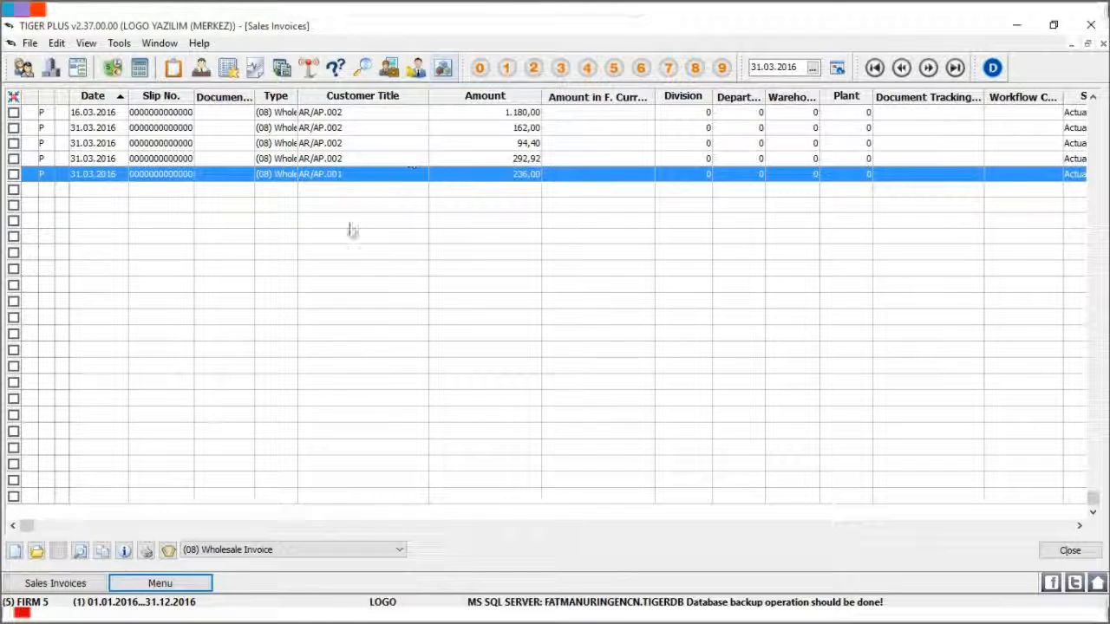
left_click(171, 326)
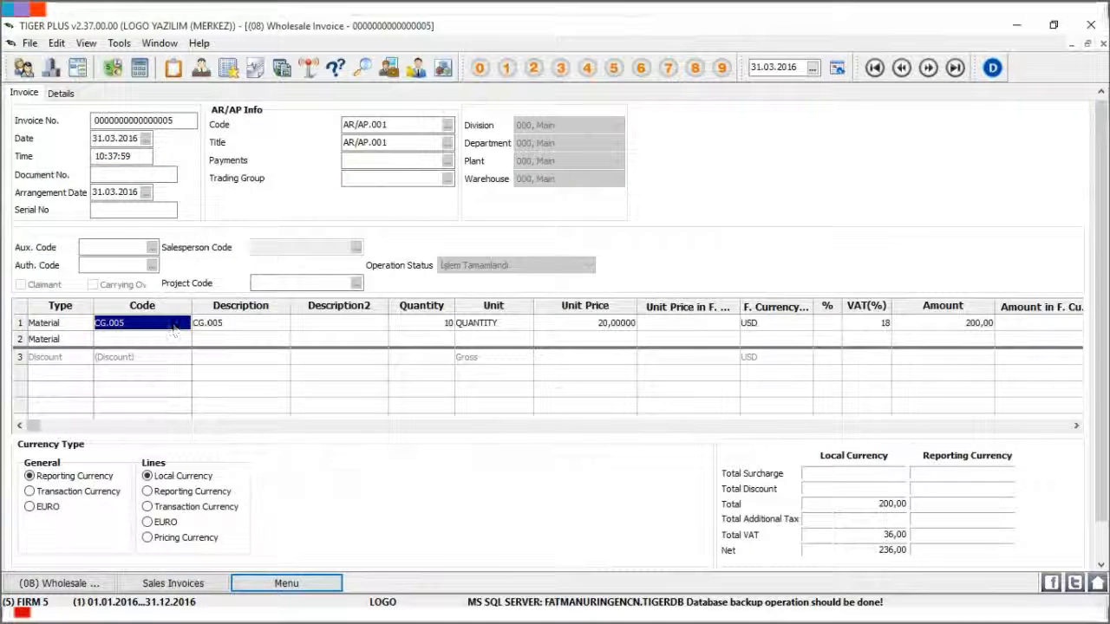
- Check the debt and credit amounts in the invoice's cost of goods sold G/L codes, and close the codes and the invoice
right_click(682, 176)
left_click(872, 221)
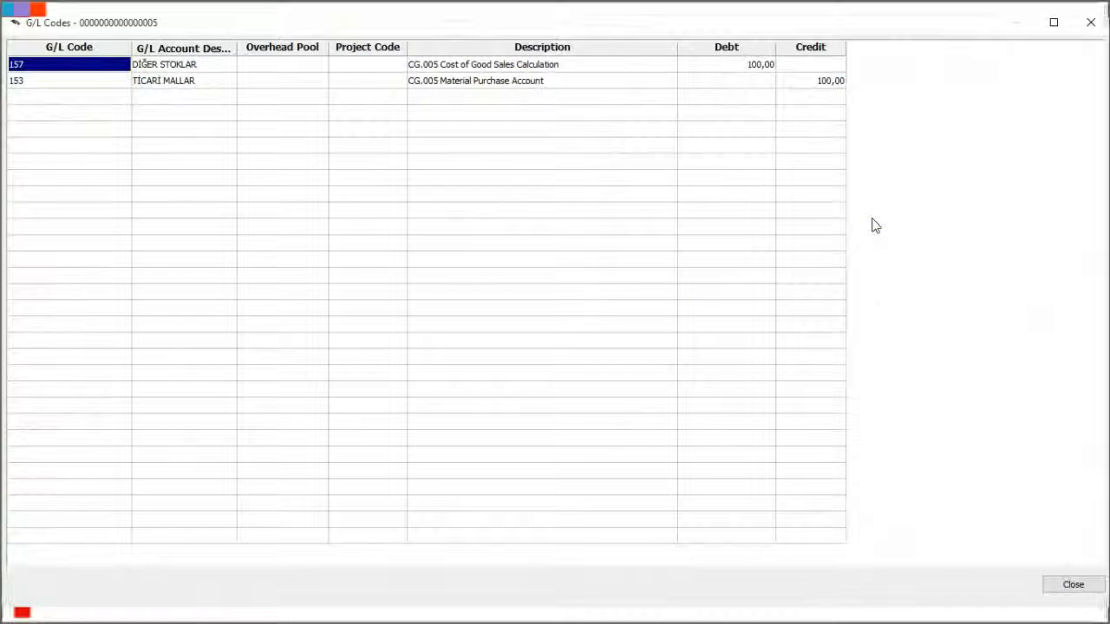
left_click(767, 64)
left_click(830, 81)
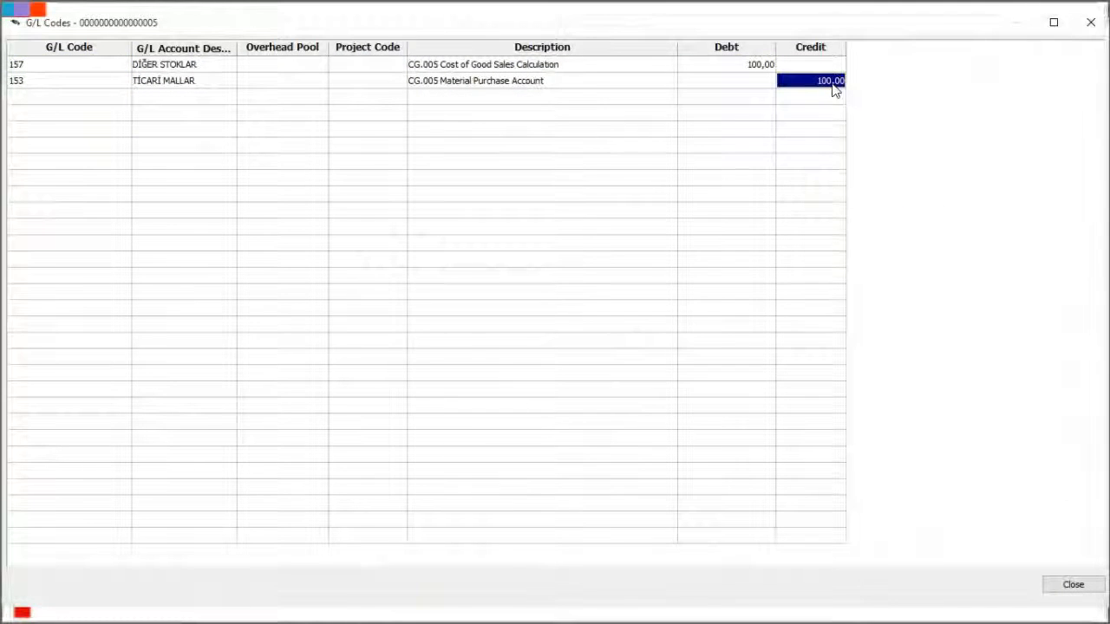
left_click(1073, 585)
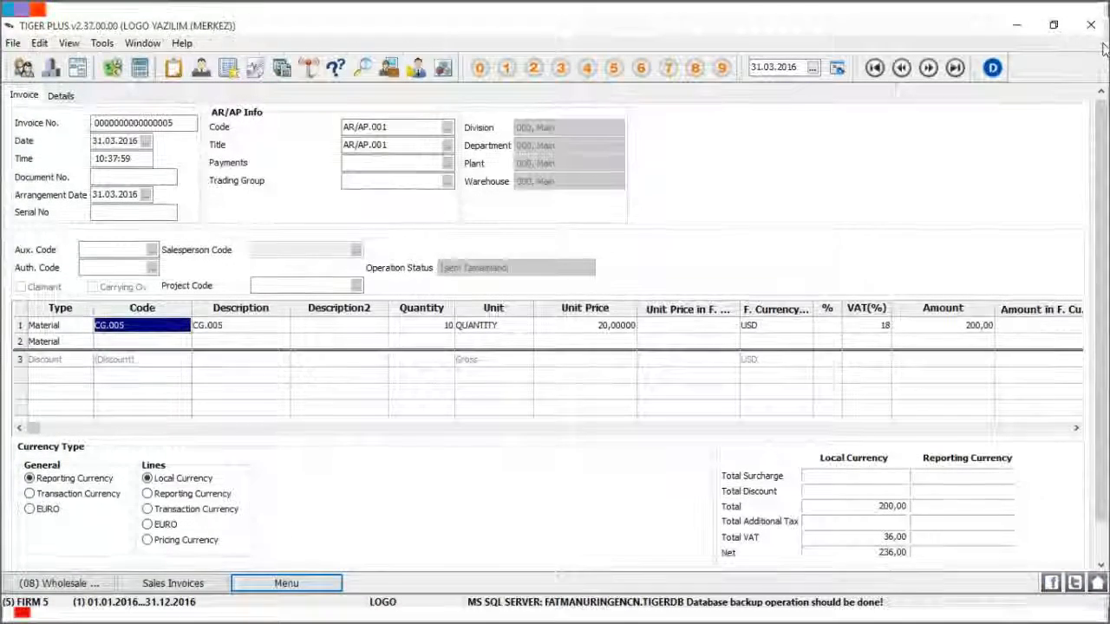
left_click(1103, 49)
- Generate the CGS journal slip for the AR/AP.001 sales invoice with the filters as set, including Line Combining at Yes
right_click(472, 185)
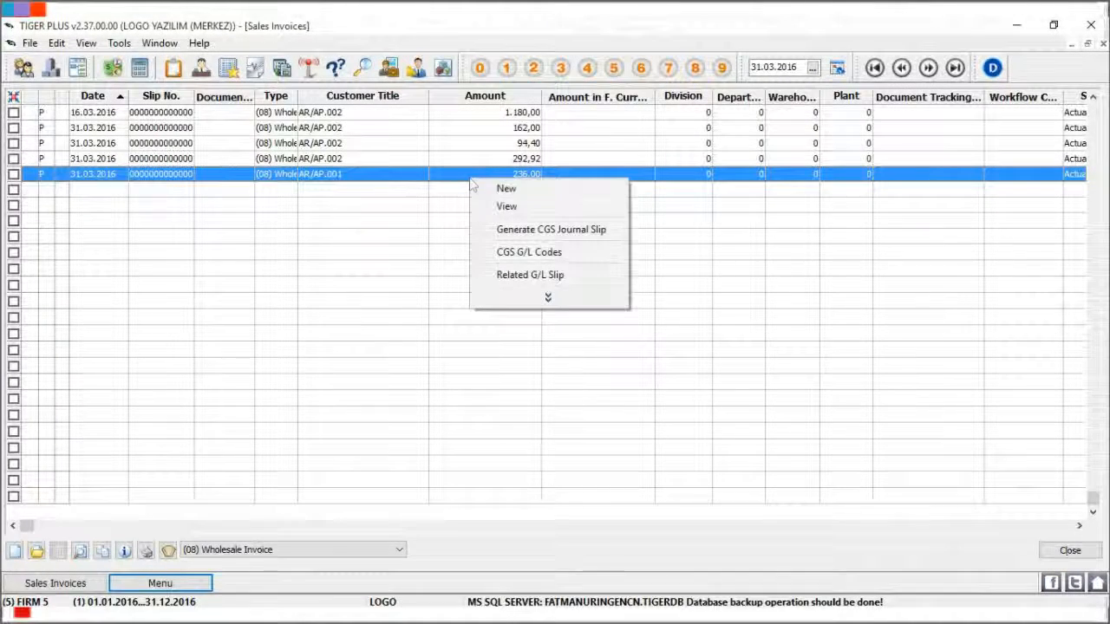
left_click(612, 229)
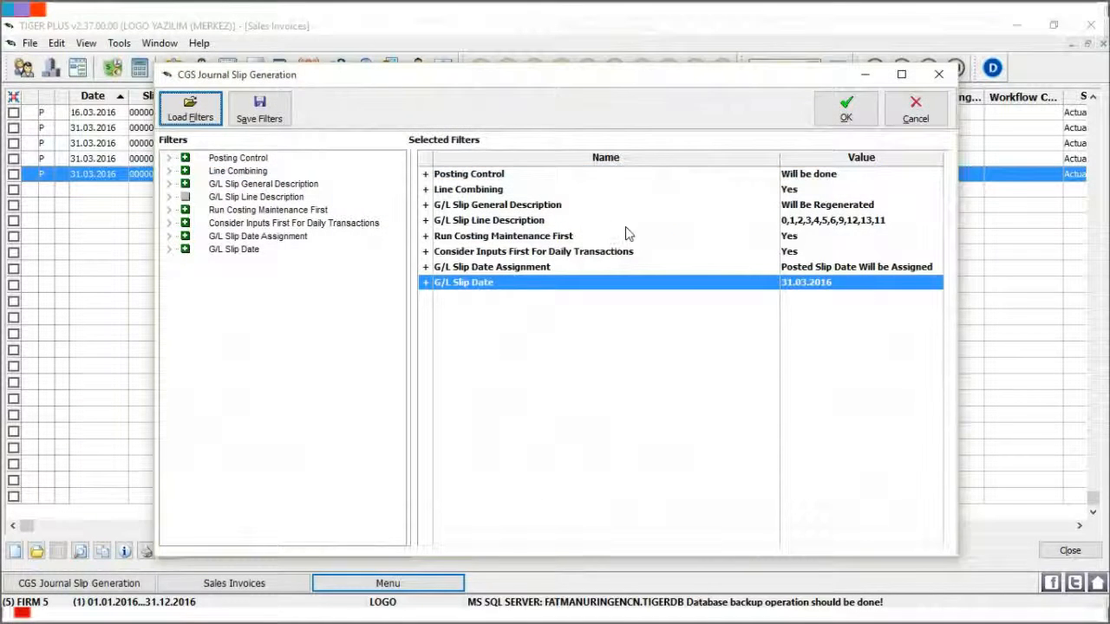
left_click(798, 191)
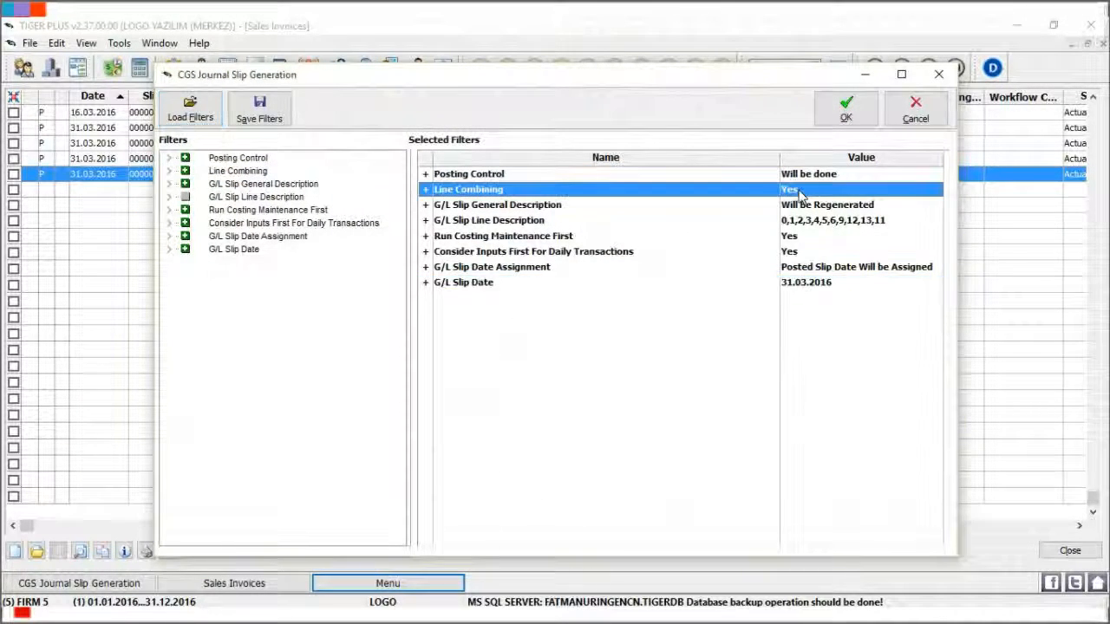
left_click(846, 109)
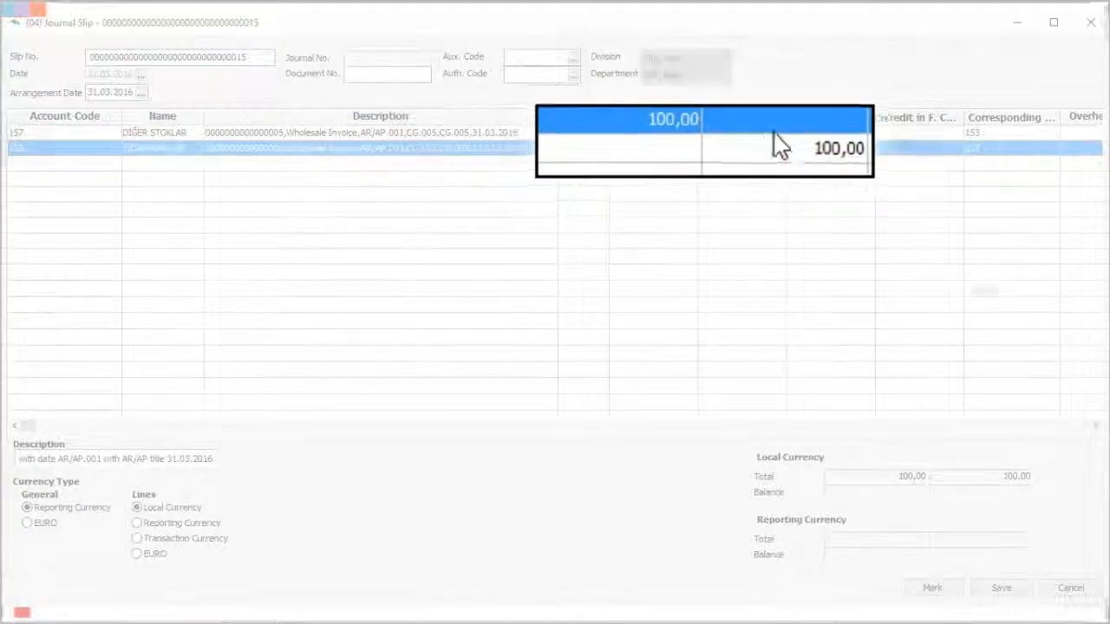
- Save the generated CGS journal slip and close the posting report and the Sales Invoices list
left_click(738, 148)
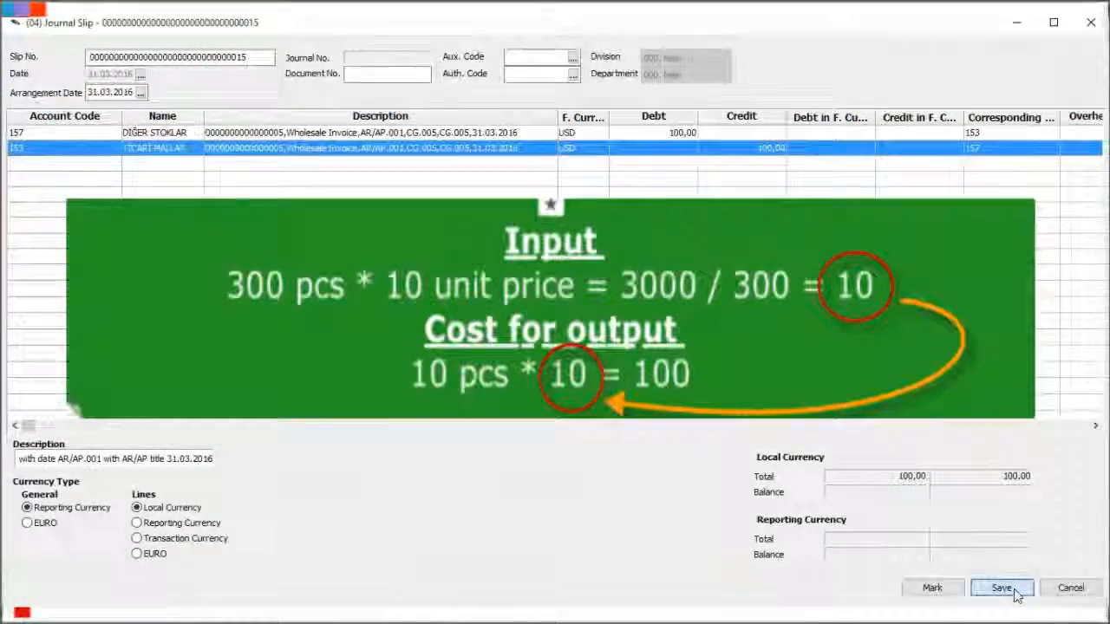
left_click(1014, 590)
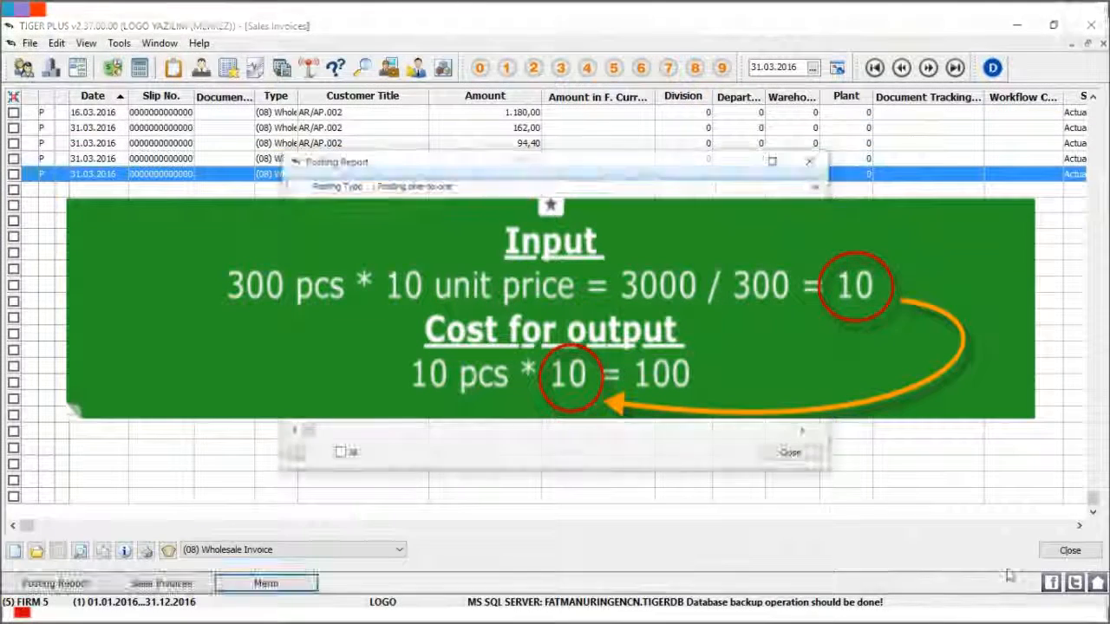
left_click(793, 456)
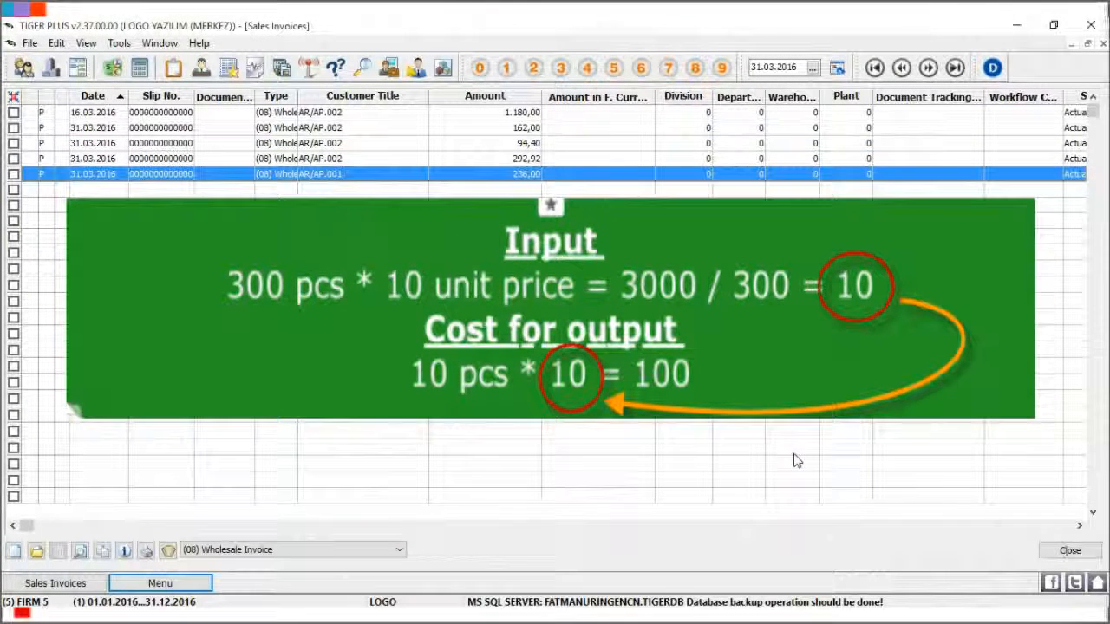
left_click(1102, 43)
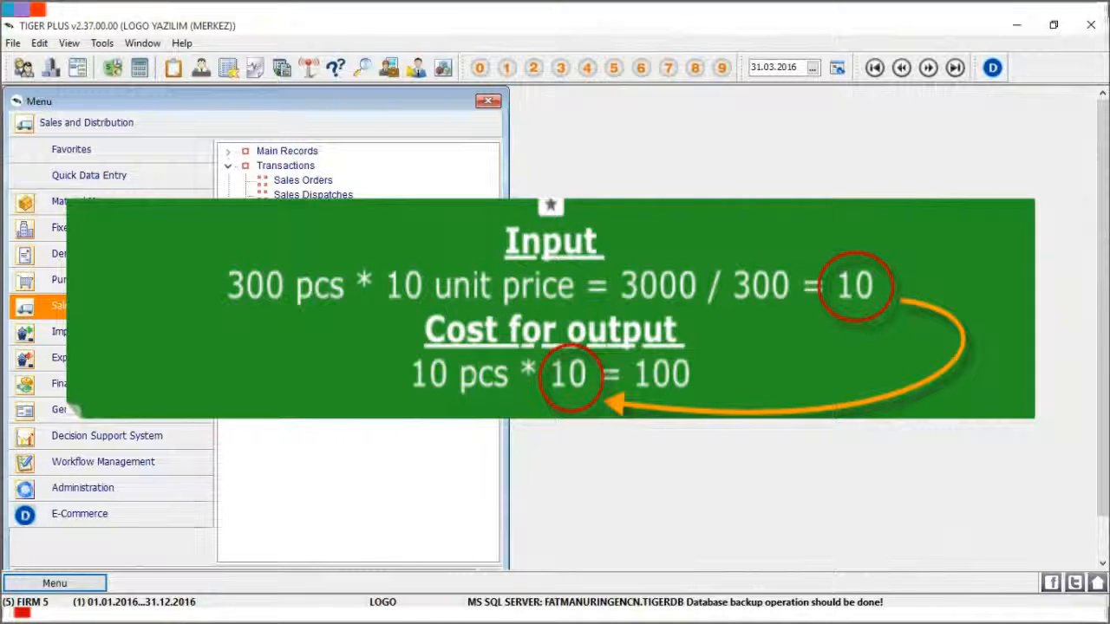
left_click(229, 168)
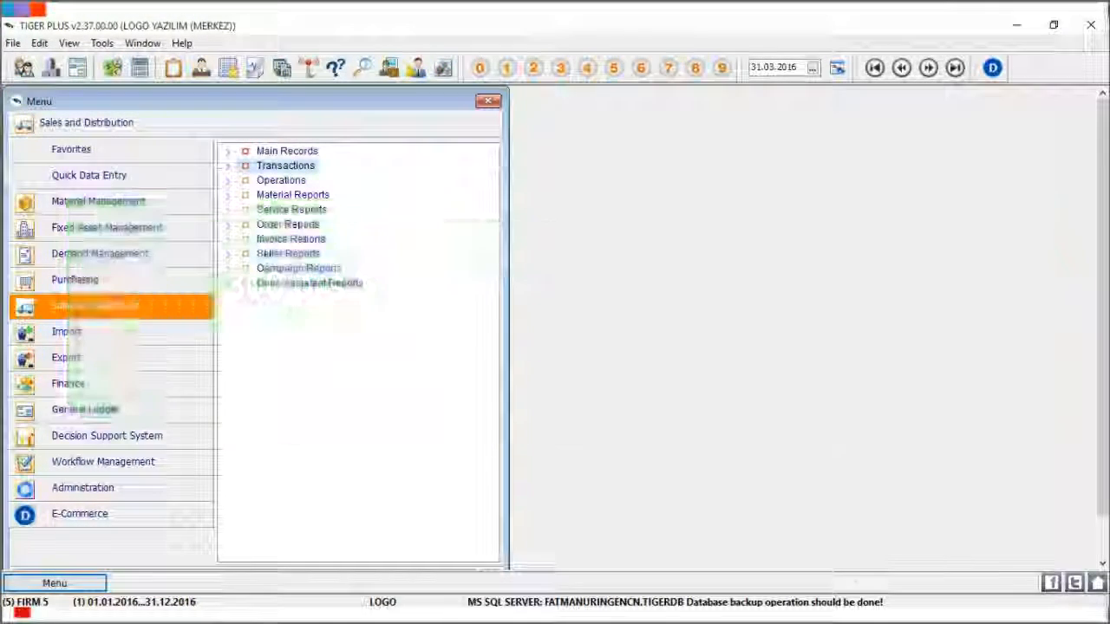